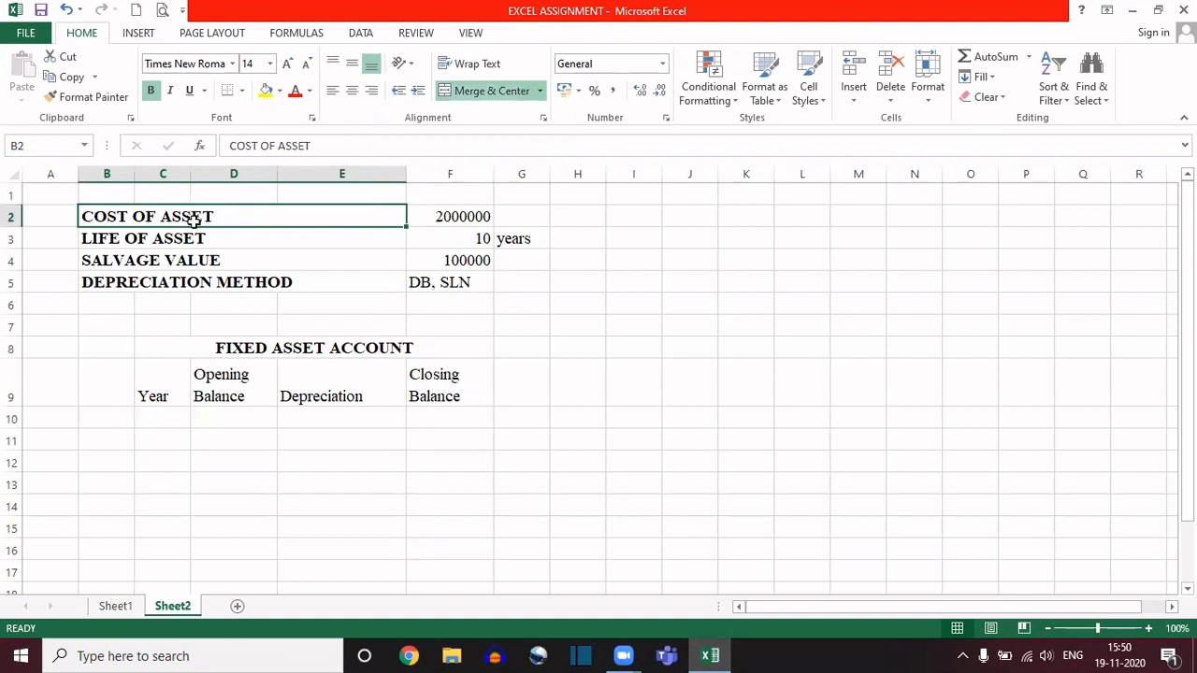
# Step: Examine the asset detail labels, the Fixed Asset Account headings, and the cost and life values with the separate years unit
pyautogui.click(192, 240)
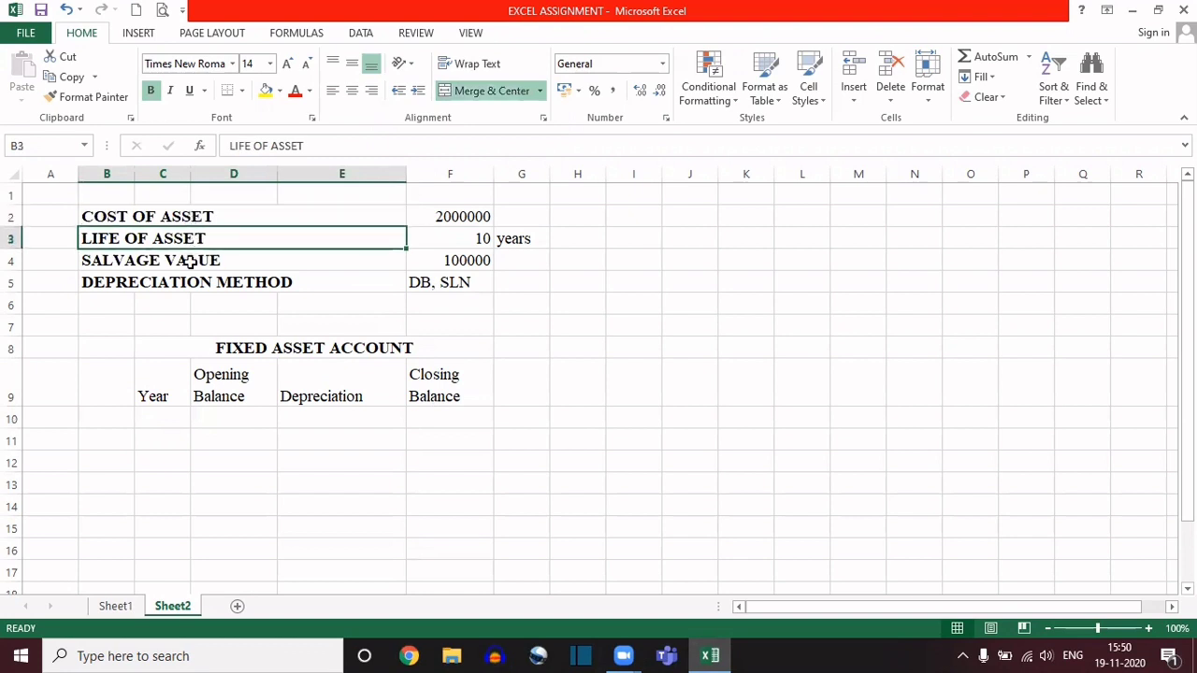
pyautogui.click(190, 263)
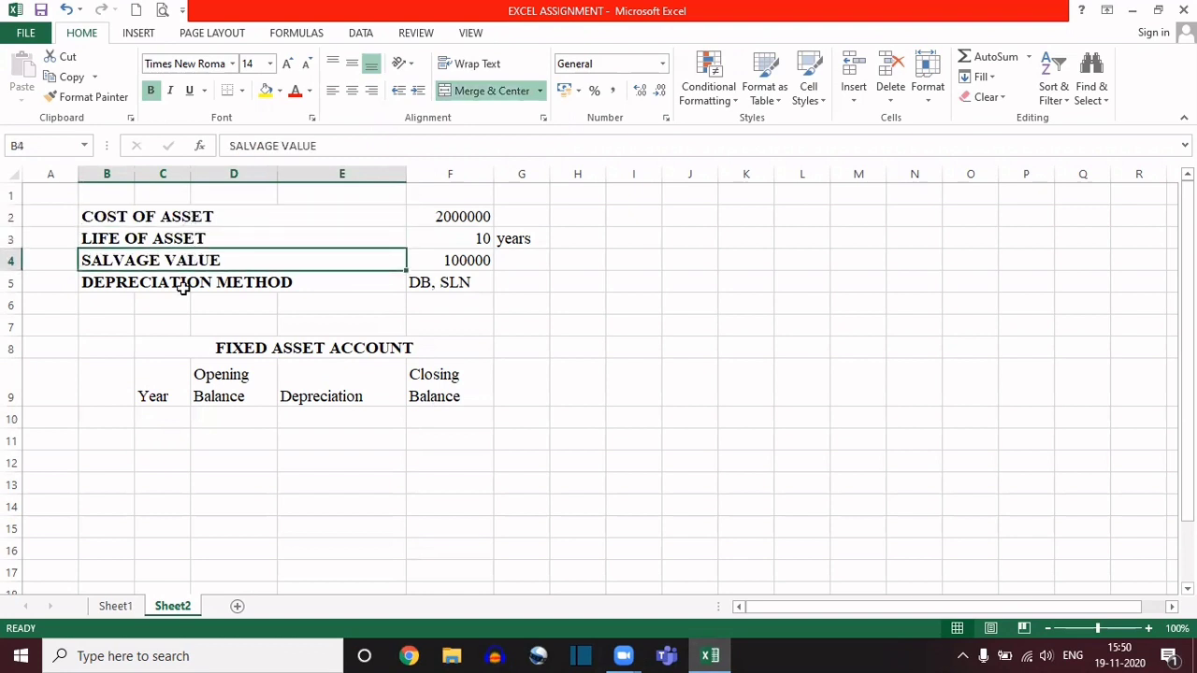
pyautogui.click(184, 291)
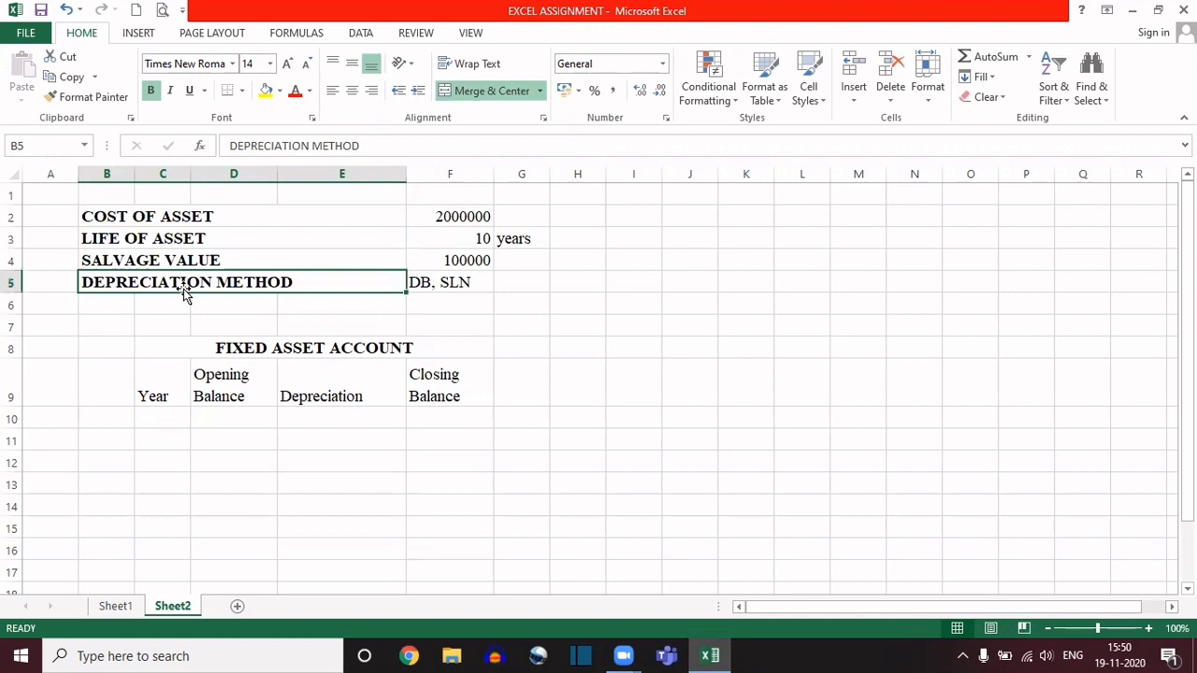
pyautogui.click(210, 350)
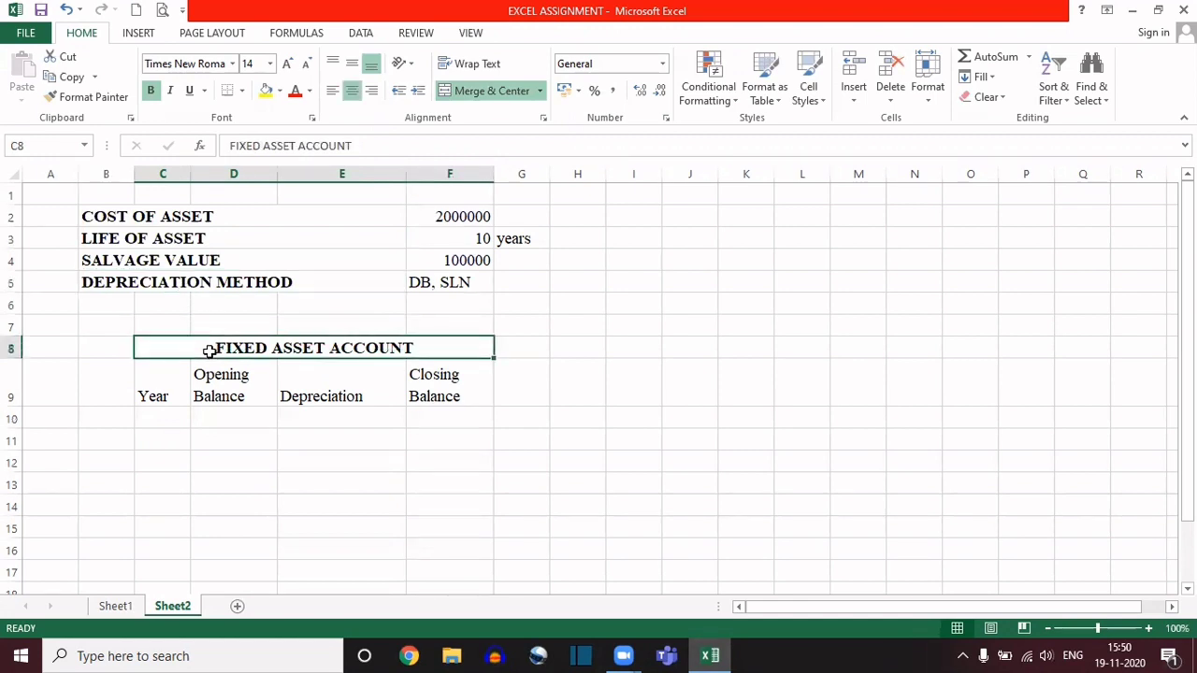
pyautogui.click(160, 387)
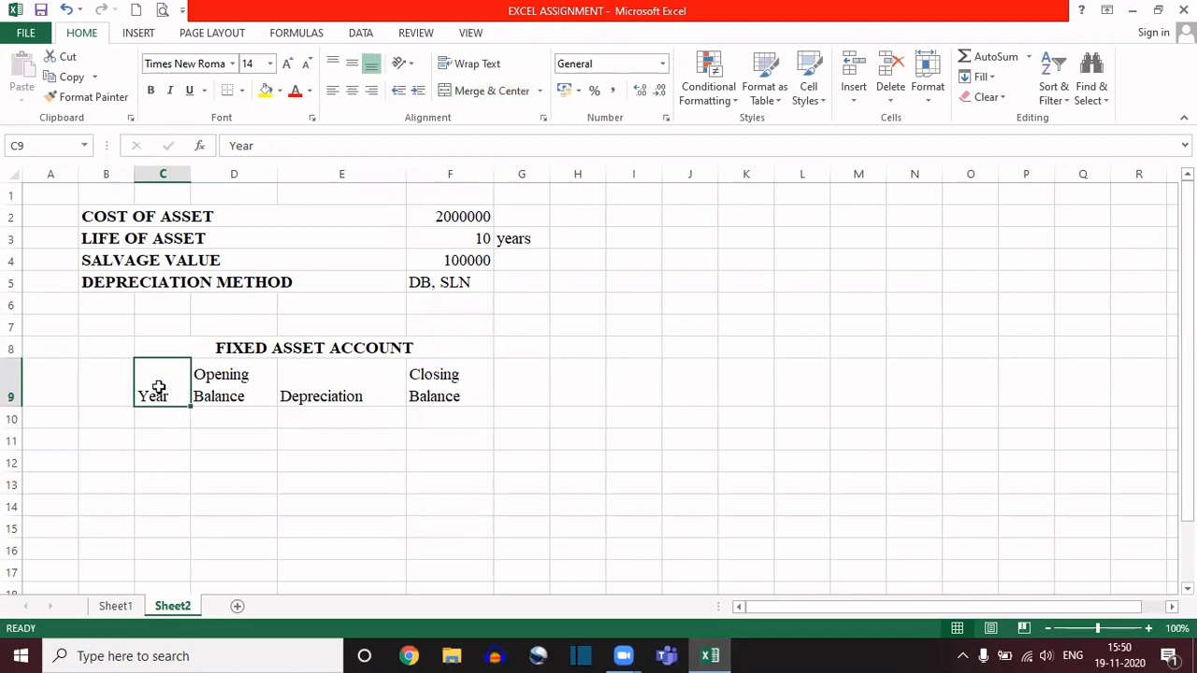
pyautogui.click(203, 393)
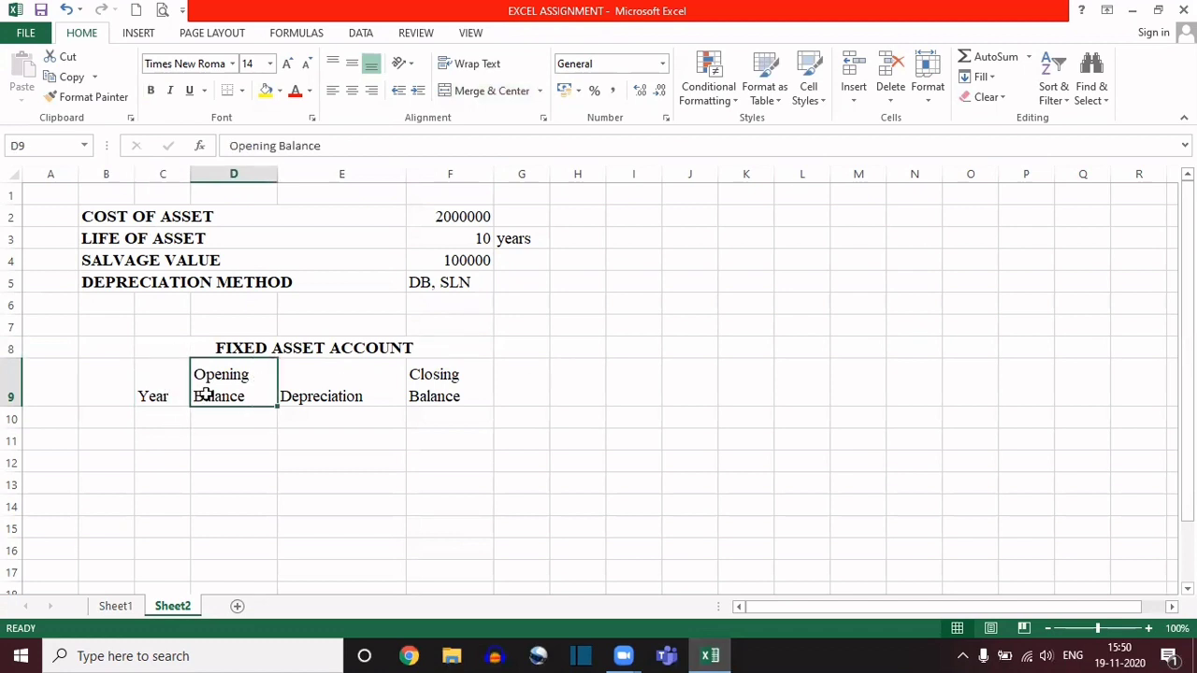
pyautogui.click(307, 383)
pyautogui.click(432, 385)
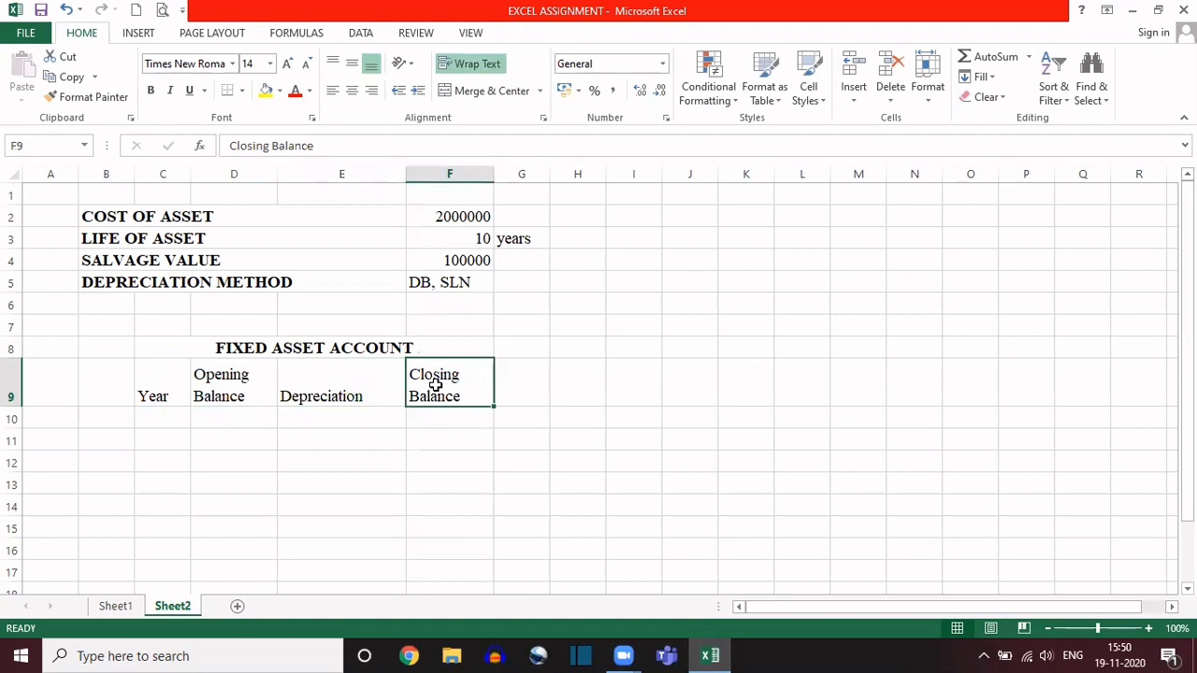
pyautogui.moveTo(141, 345); pyautogui.dragTo(319, 429)
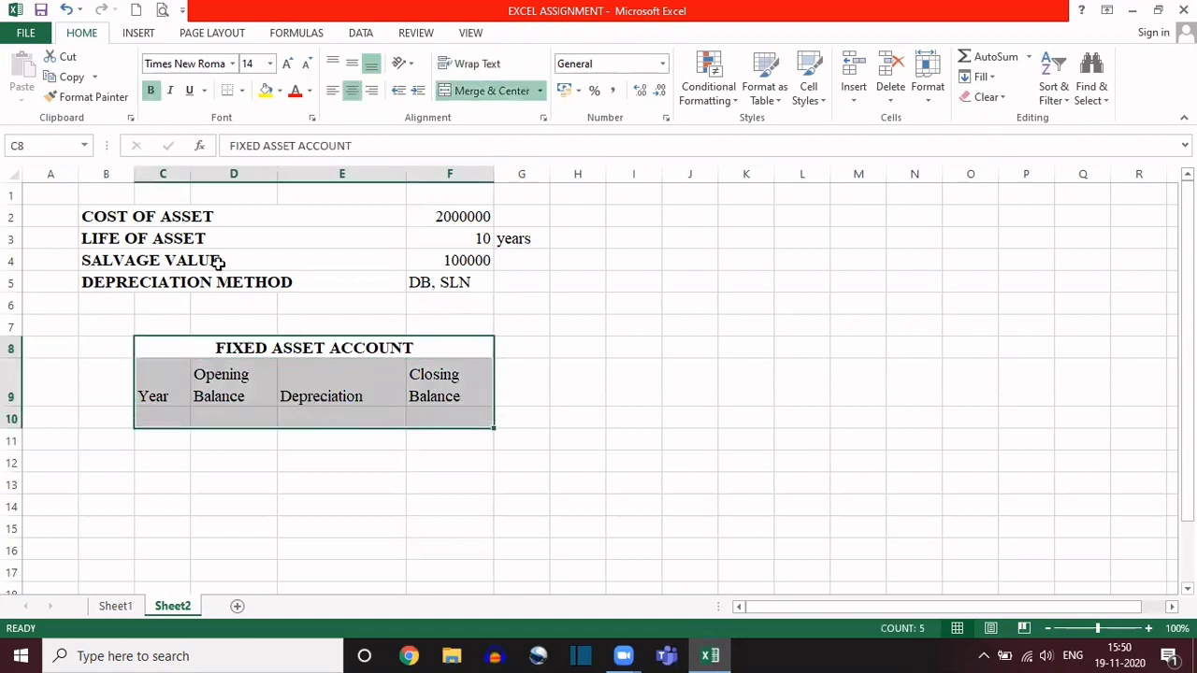
pyautogui.click(467, 215)
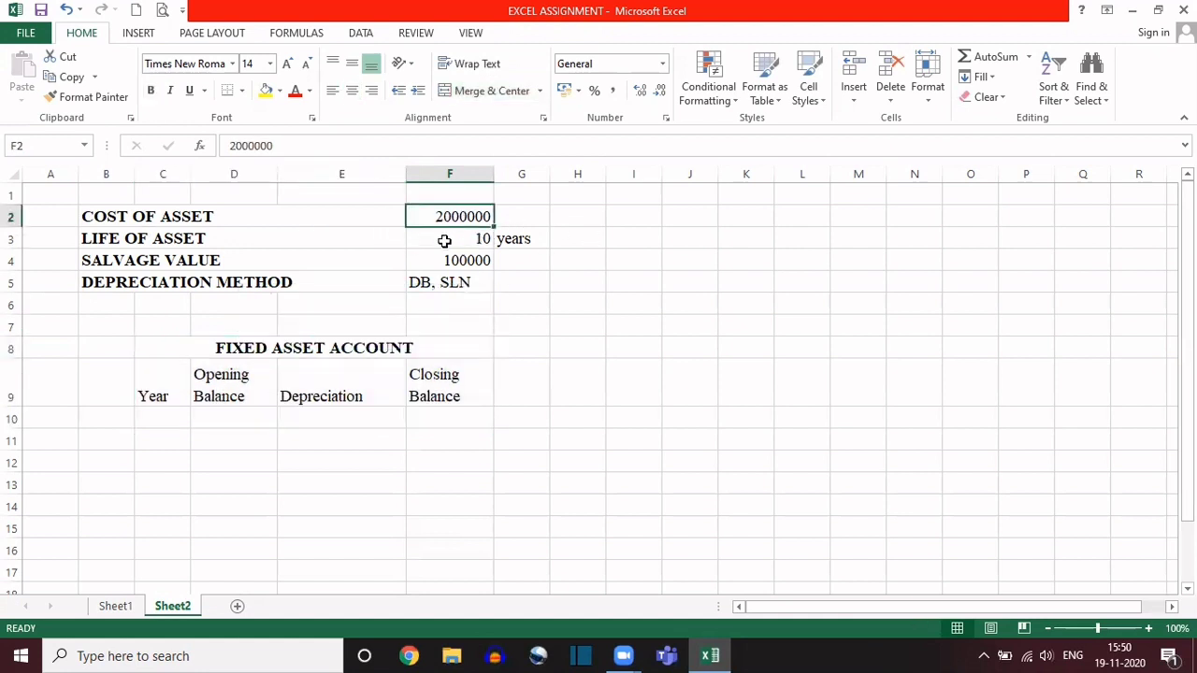
pyautogui.click(443, 238)
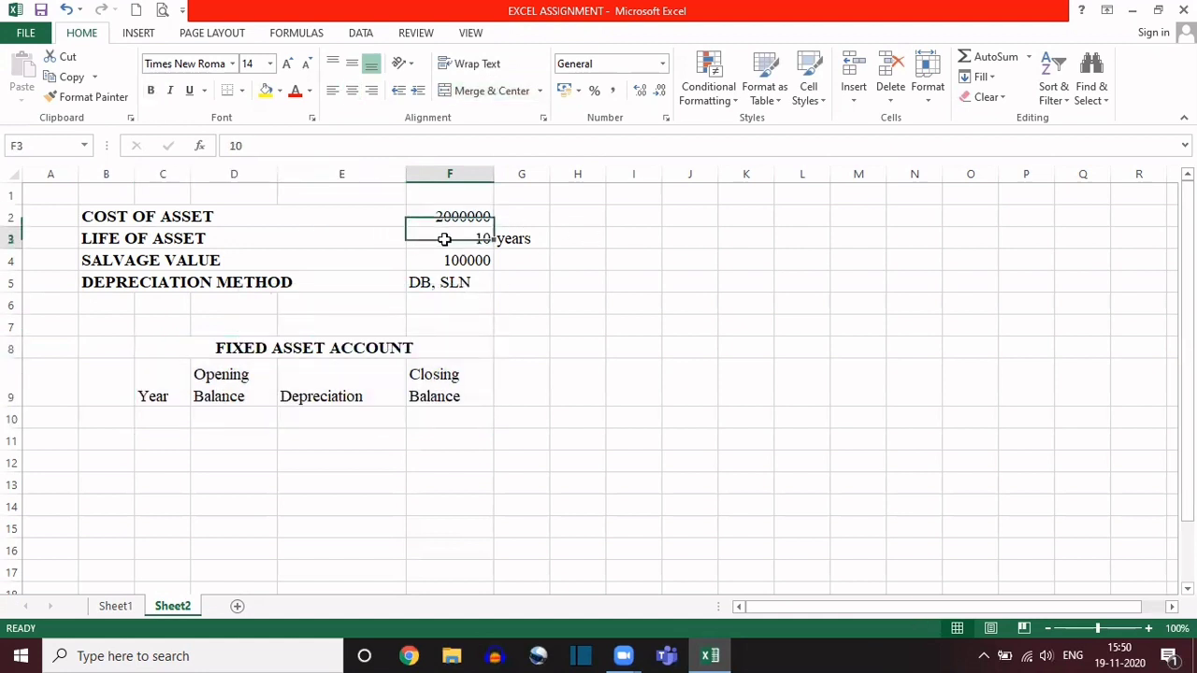
pyautogui.click(517, 238)
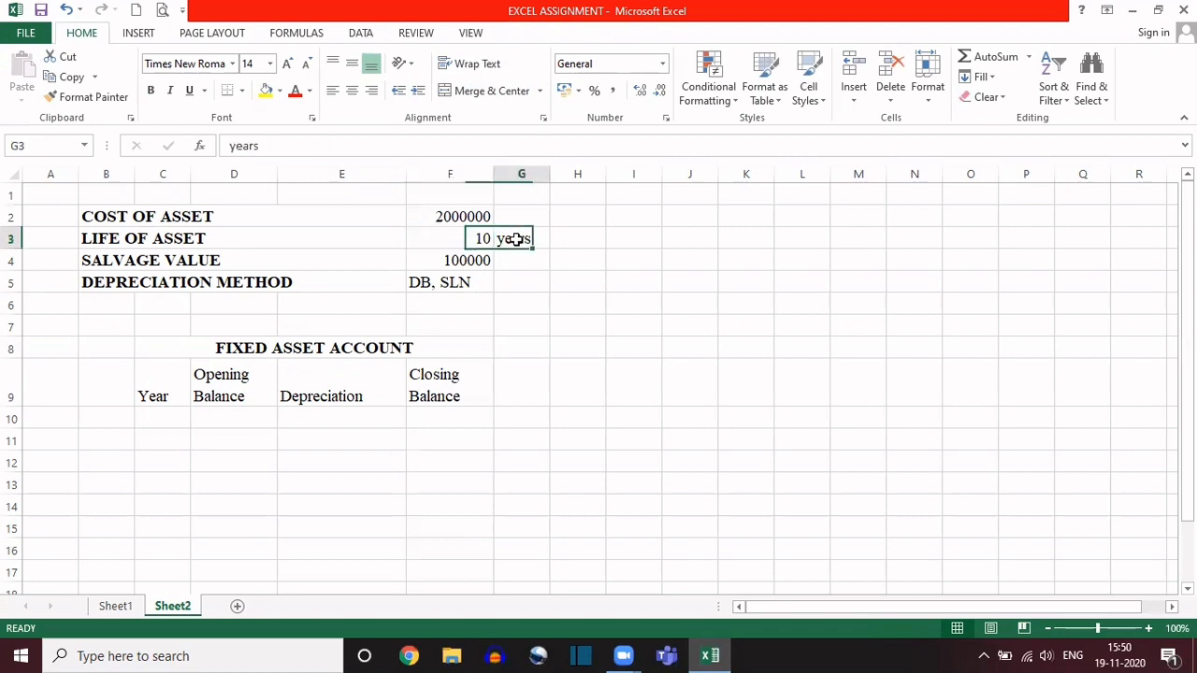
pyautogui.click(457, 238)
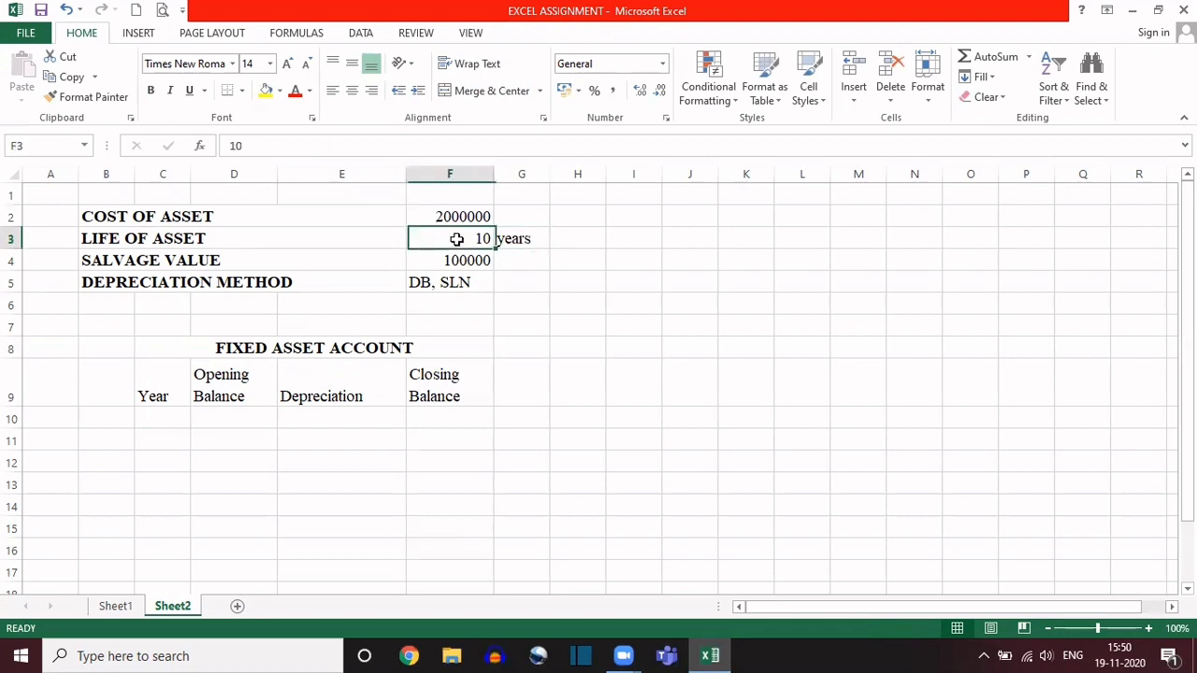
pyautogui.click(515, 237)
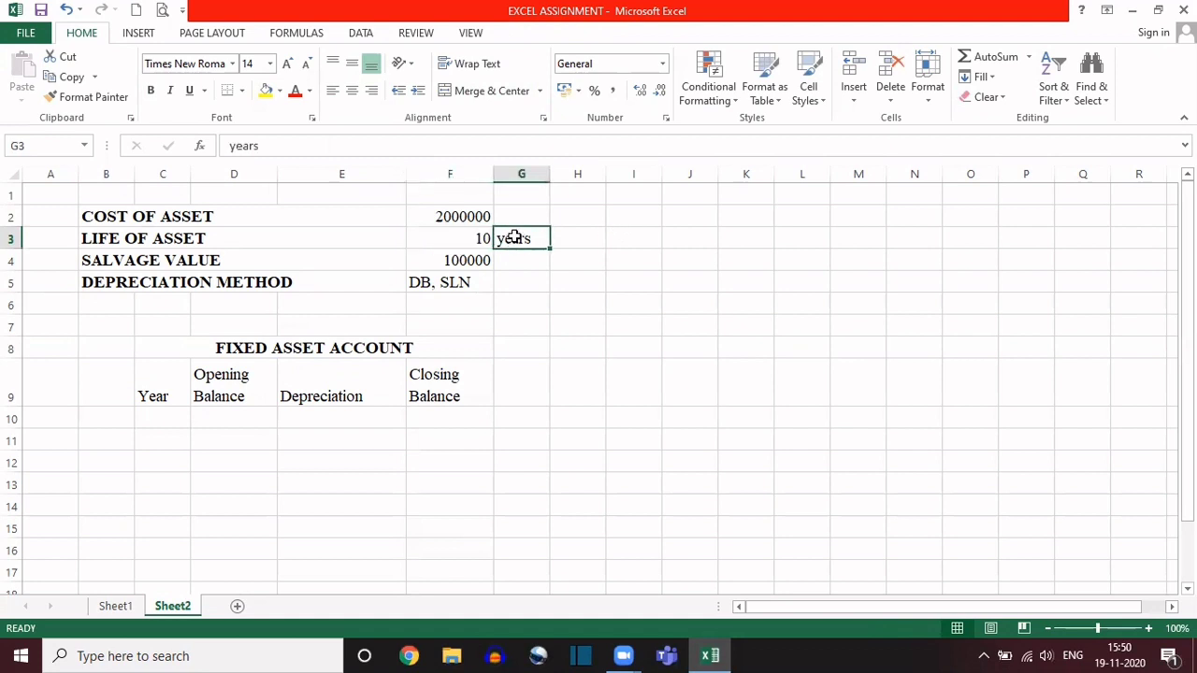
# Step: Try entering the life of asset in F3 as "10 years", with the unit in the same cell
pyautogui.click(459, 238)
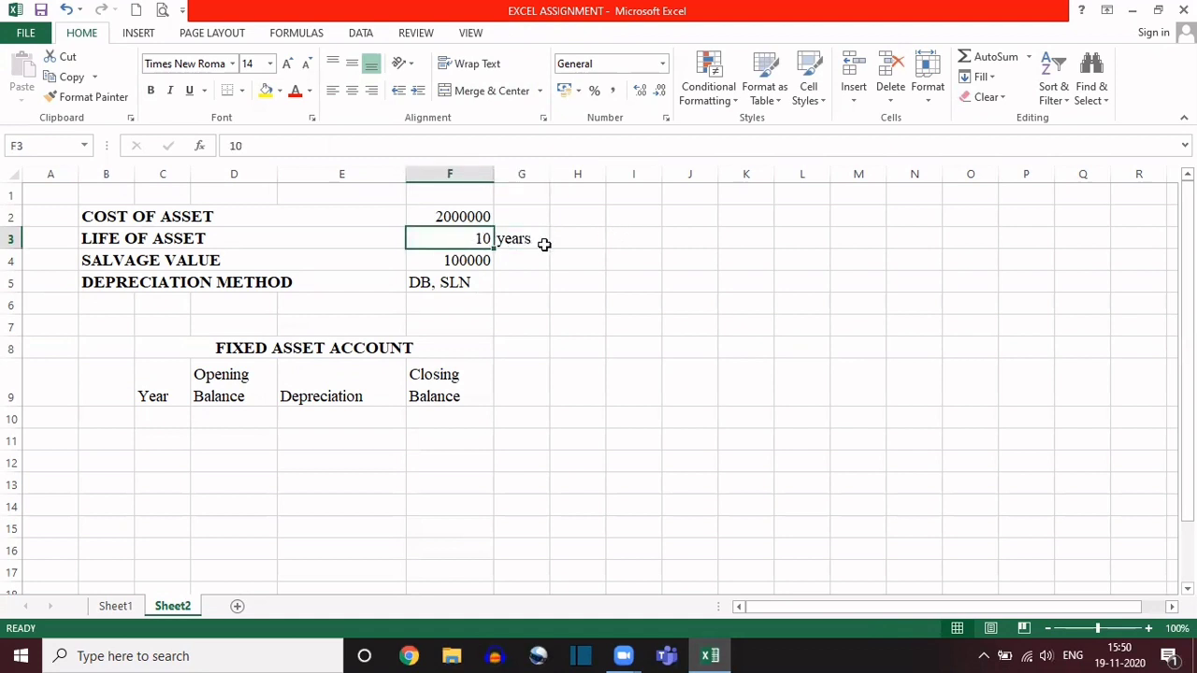
pyautogui.doubleClick(470, 237)
pyautogui.write('years')
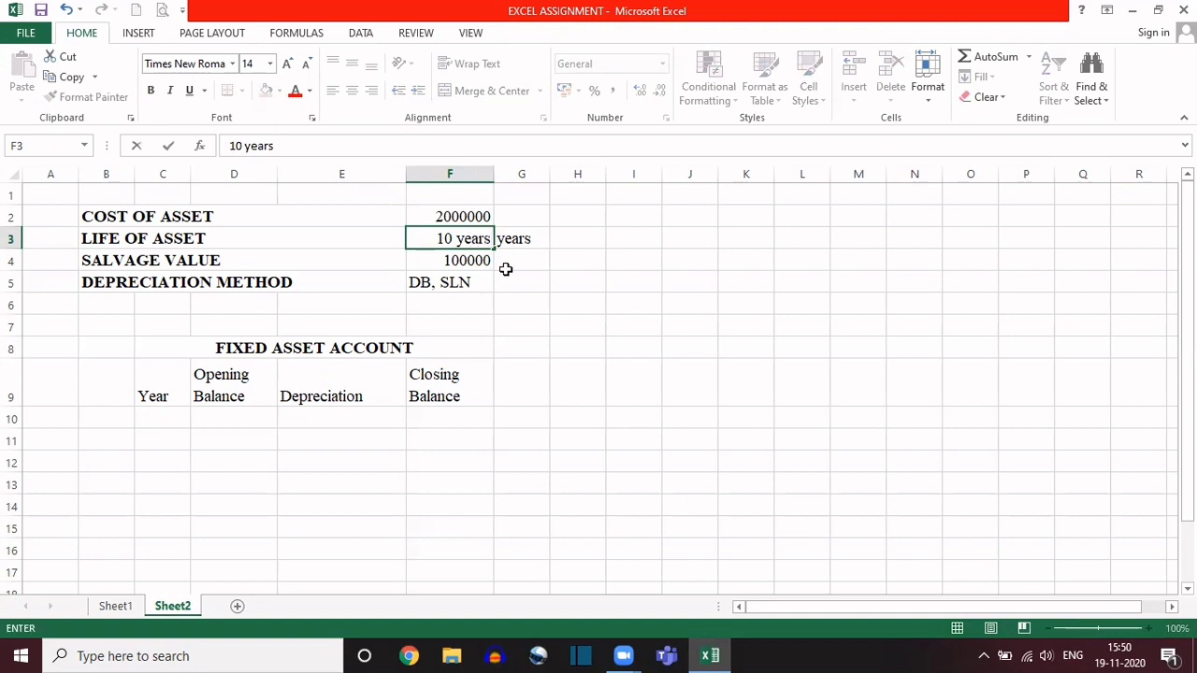
pyautogui.click(505, 266)
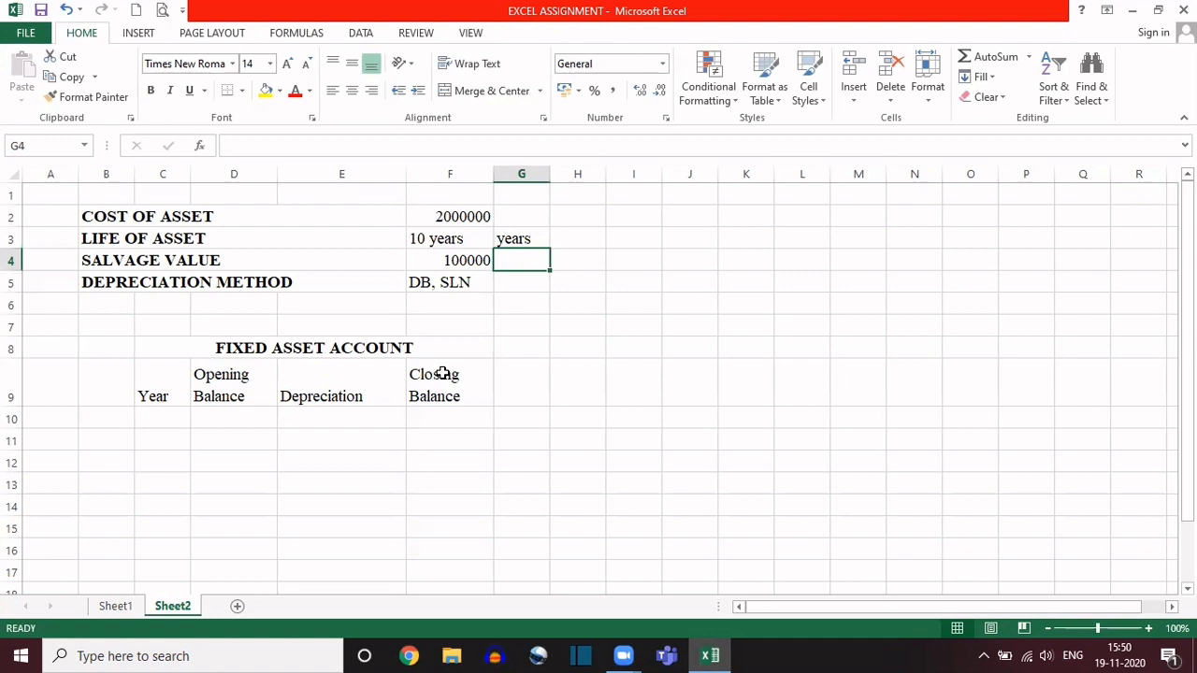
# Step: Replace the life of asset entry in F3 with the plain number 10
pyautogui.click(467, 239)
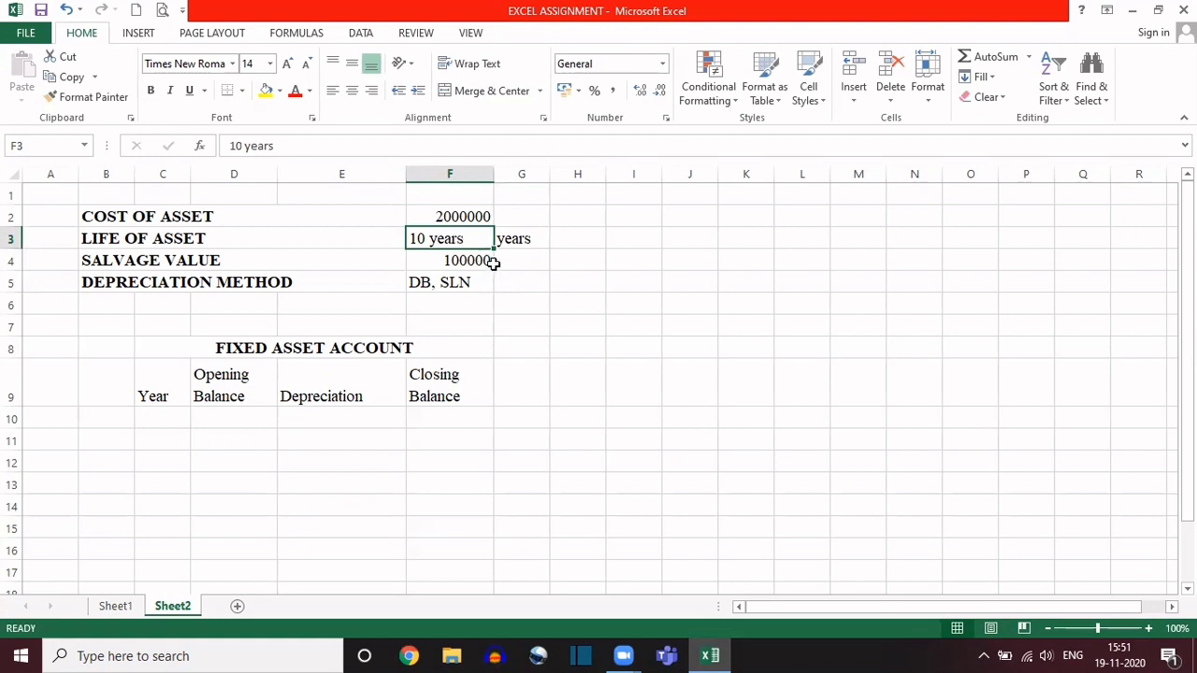
pyautogui.write('10')
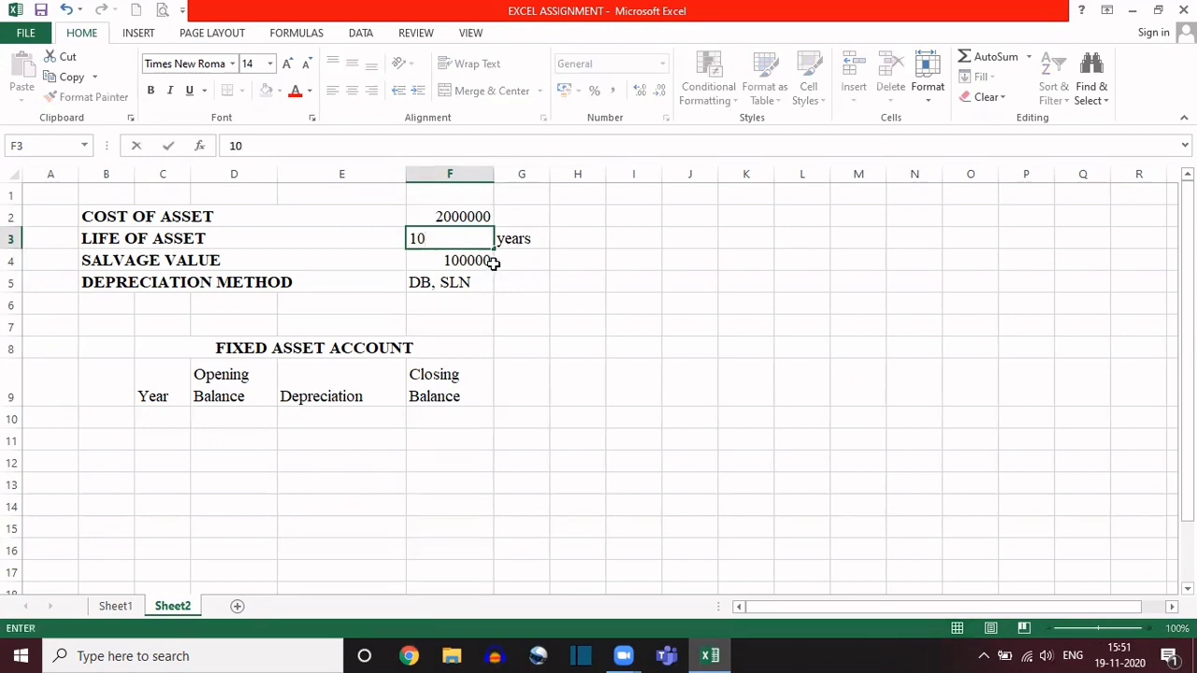
pyautogui.click(490, 262)
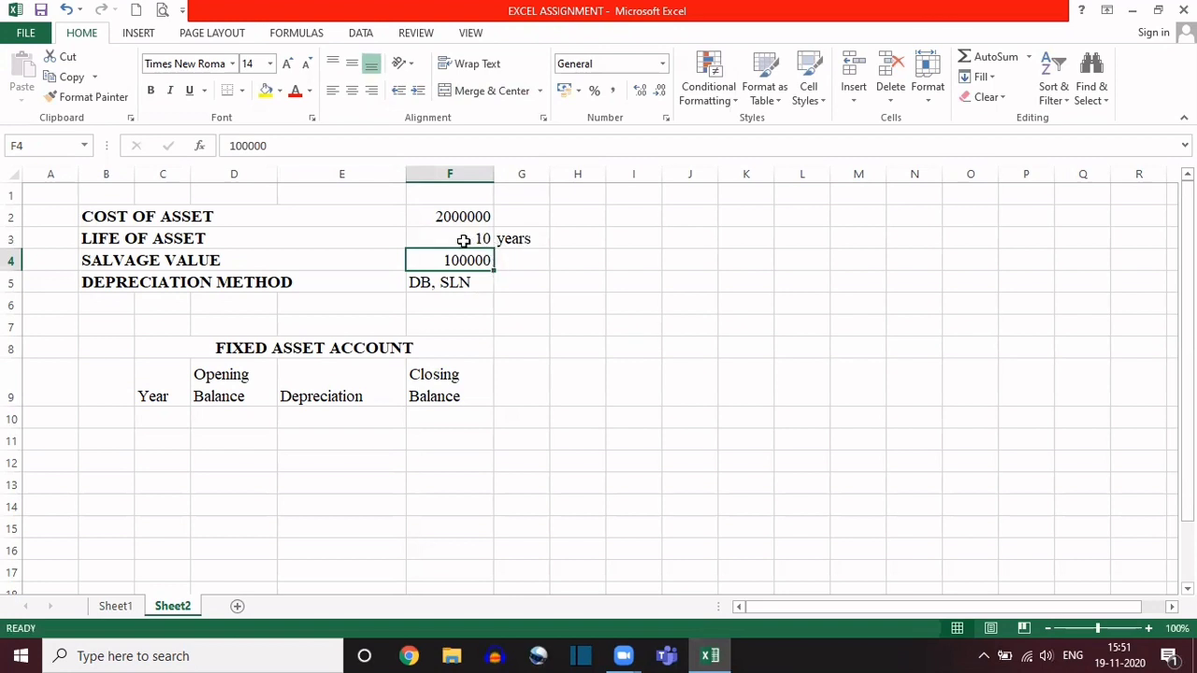
# Step: Examine the asset life, salvage value, depreciation method and the empty rows of the Fixed Asset Account table
pyautogui.click(463, 241)
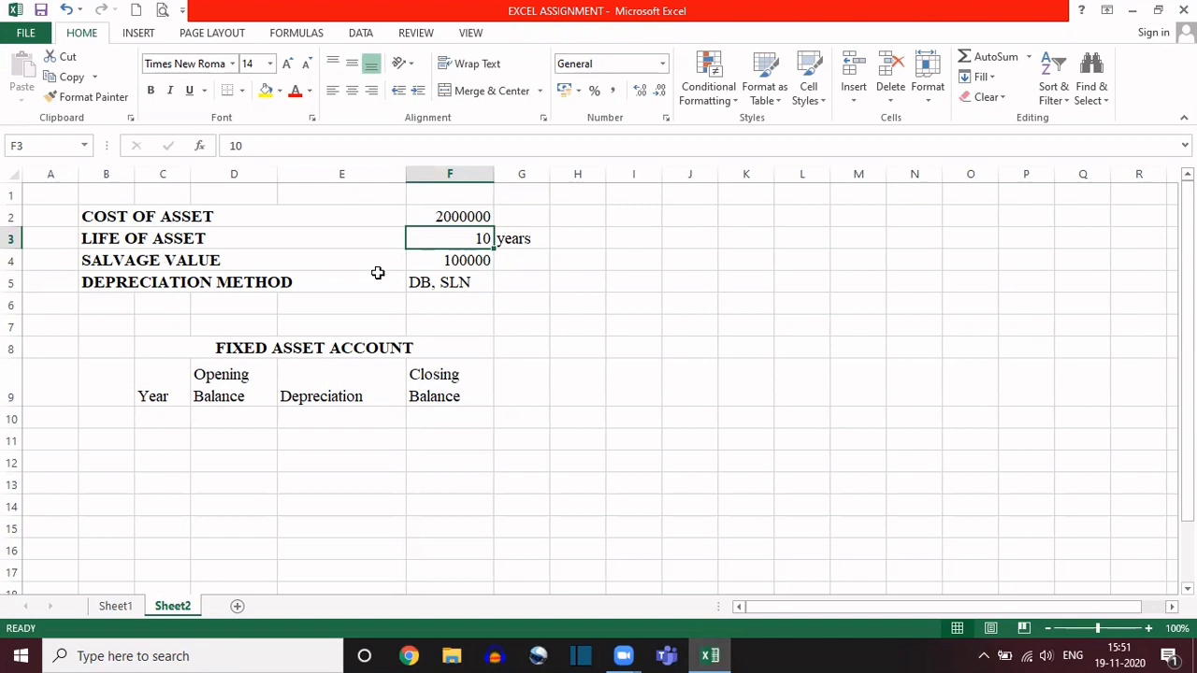
pyautogui.click(485, 262)
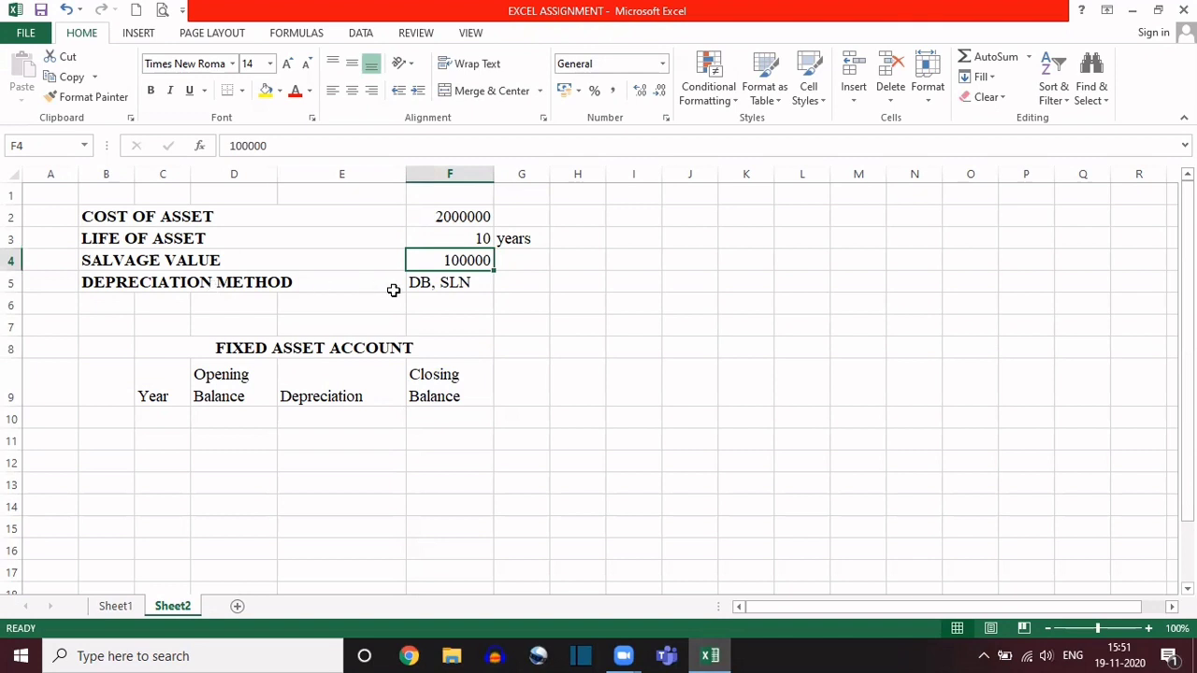
pyautogui.click(449, 283)
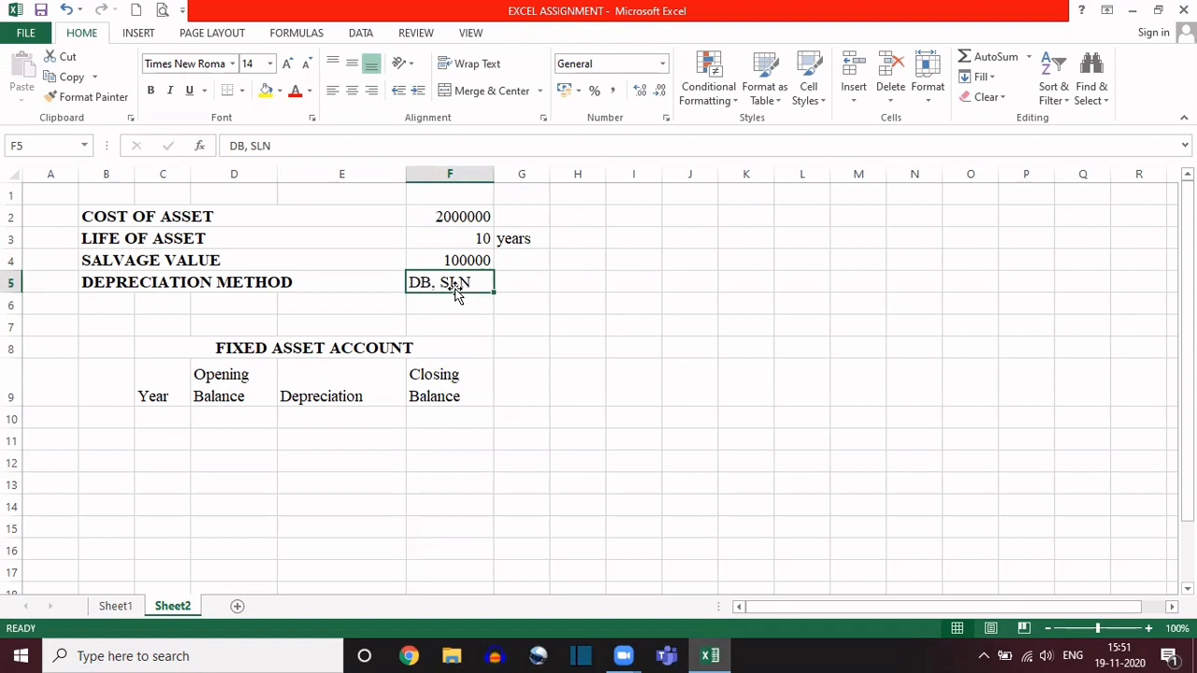
pyautogui.click(524, 283)
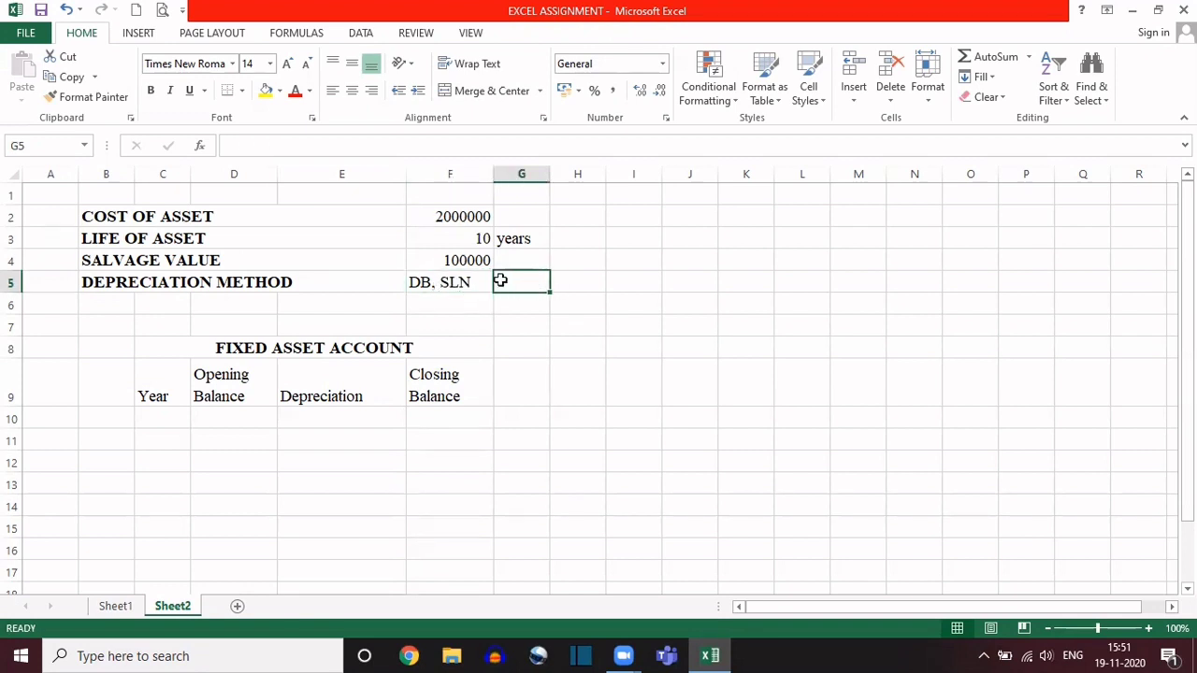
pyautogui.click(437, 281)
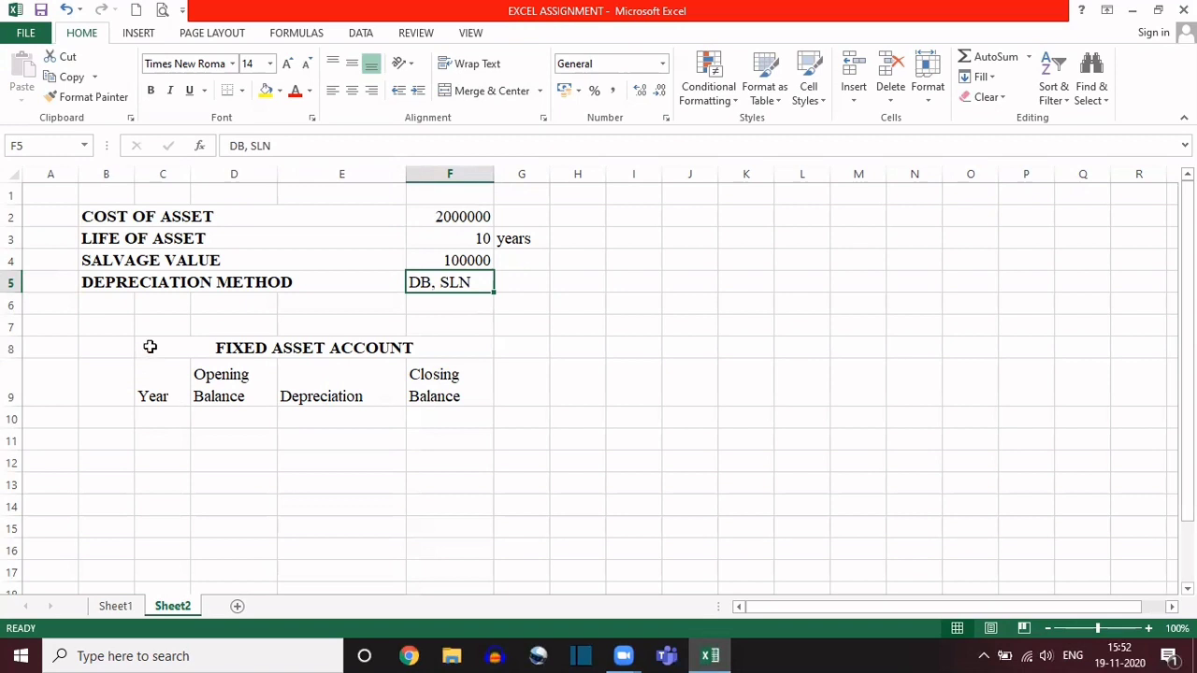
pyautogui.moveTo(150, 346); pyautogui.dragTo(455, 543)
pyautogui.click(155, 422)
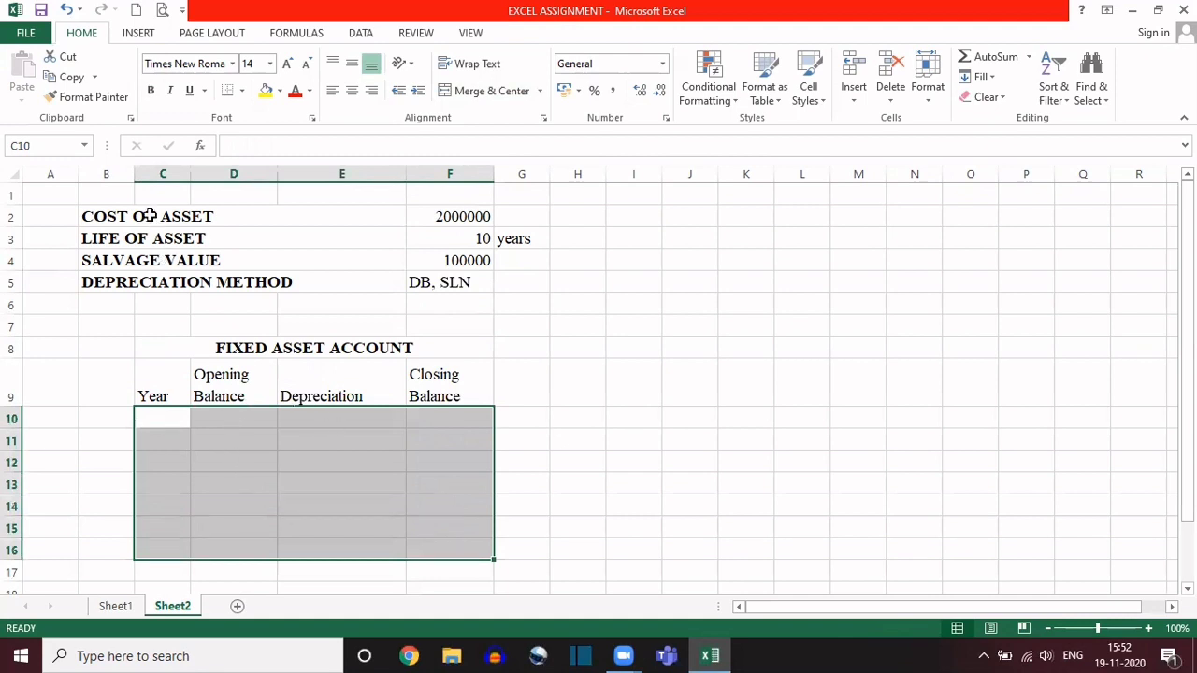
pyautogui.moveTo(169, 216); pyautogui.dragTo(454, 279)
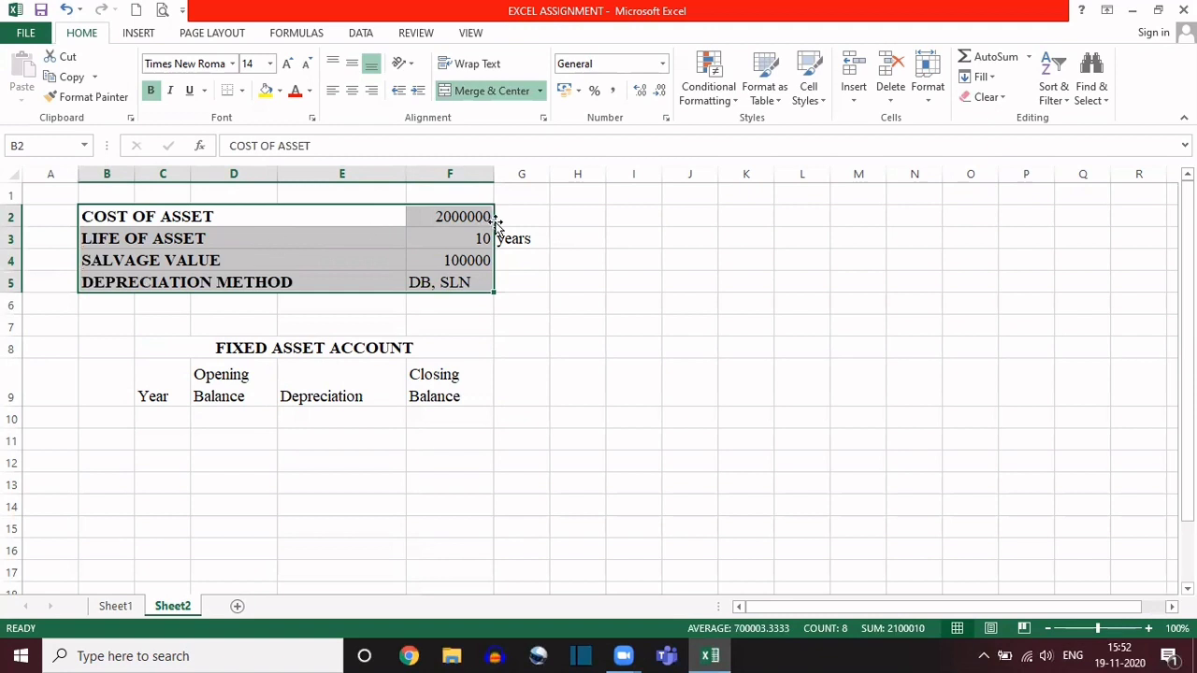
# Step: Set the life of asset in F3 to 20
pyautogui.click(456, 238)
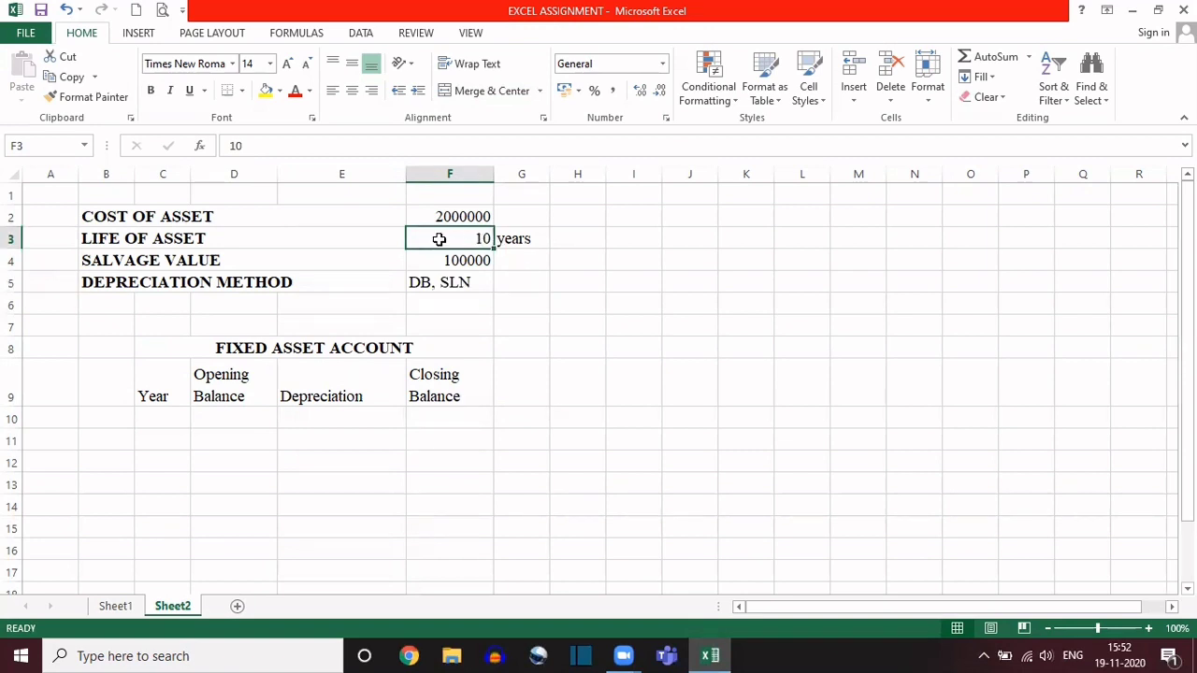
pyautogui.write('20')
pyautogui.press('Return')
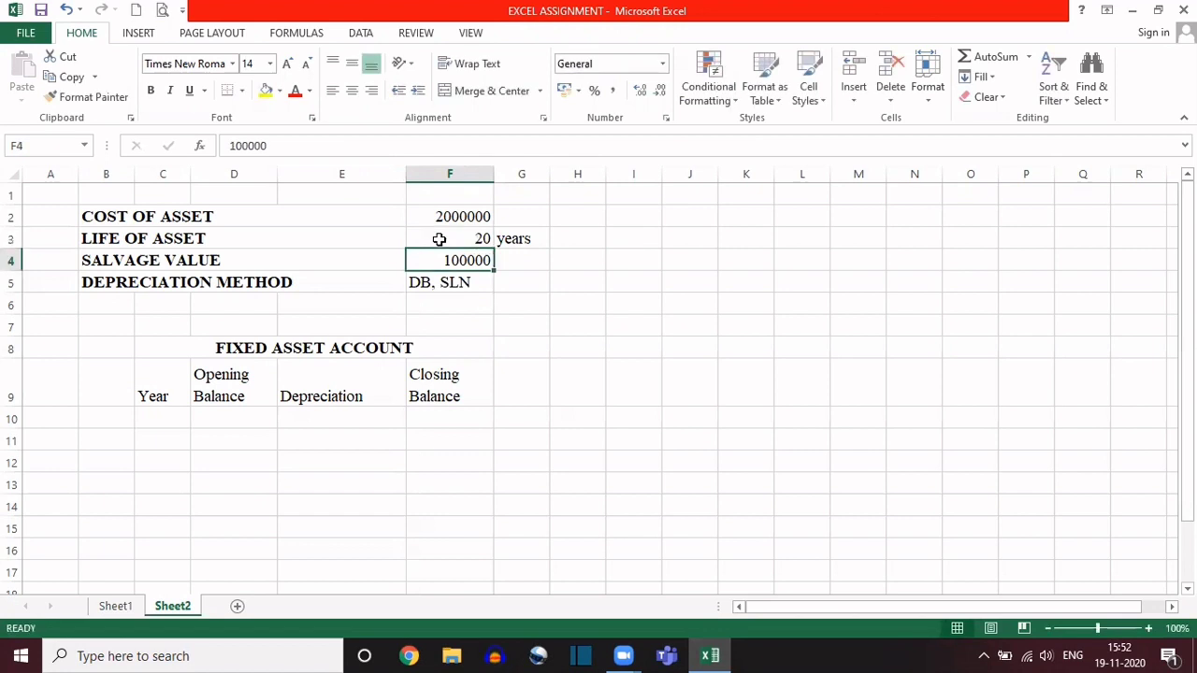
# Step: Review the Fixed Asset Account table area against the asset input values in F2:F5
pyautogui.moveTo(156, 415); pyautogui.dragTo(418, 540)
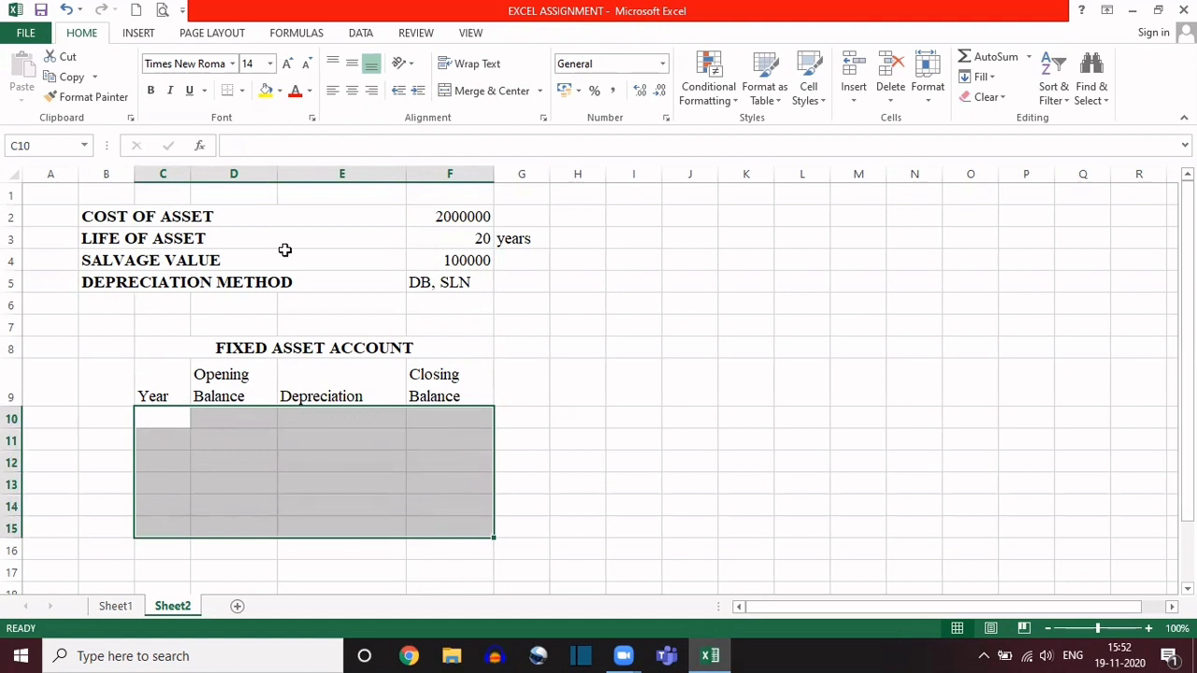
pyautogui.click(456, 237)
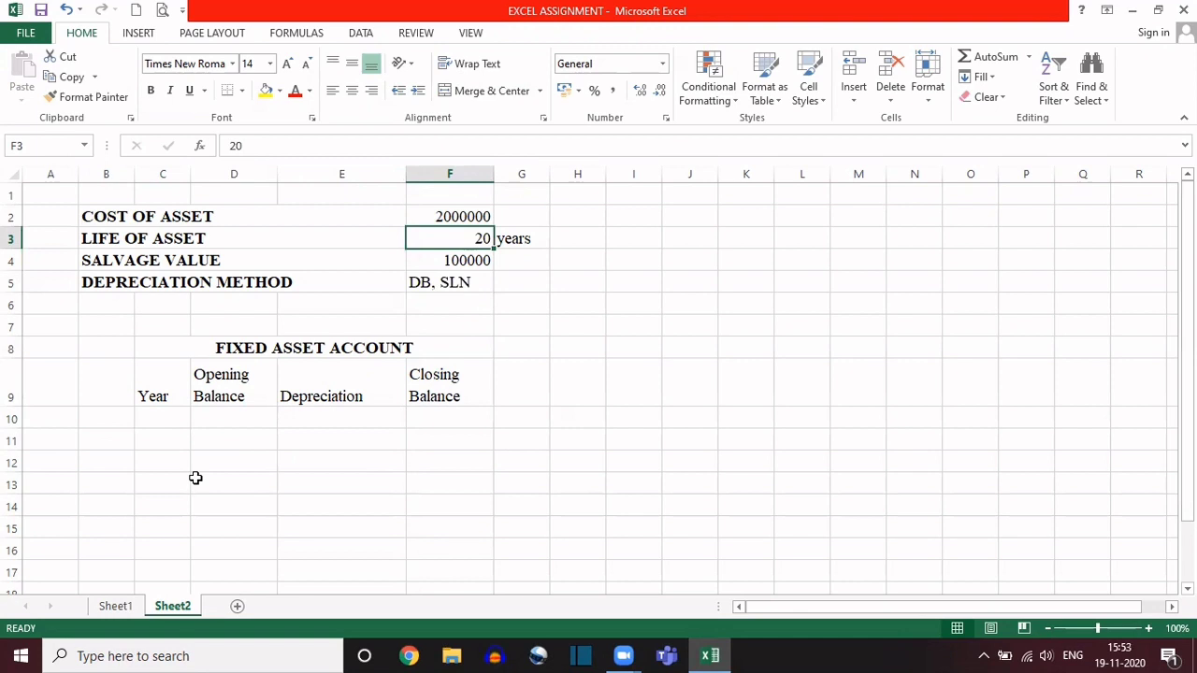
pyautogui.click(169, 416)
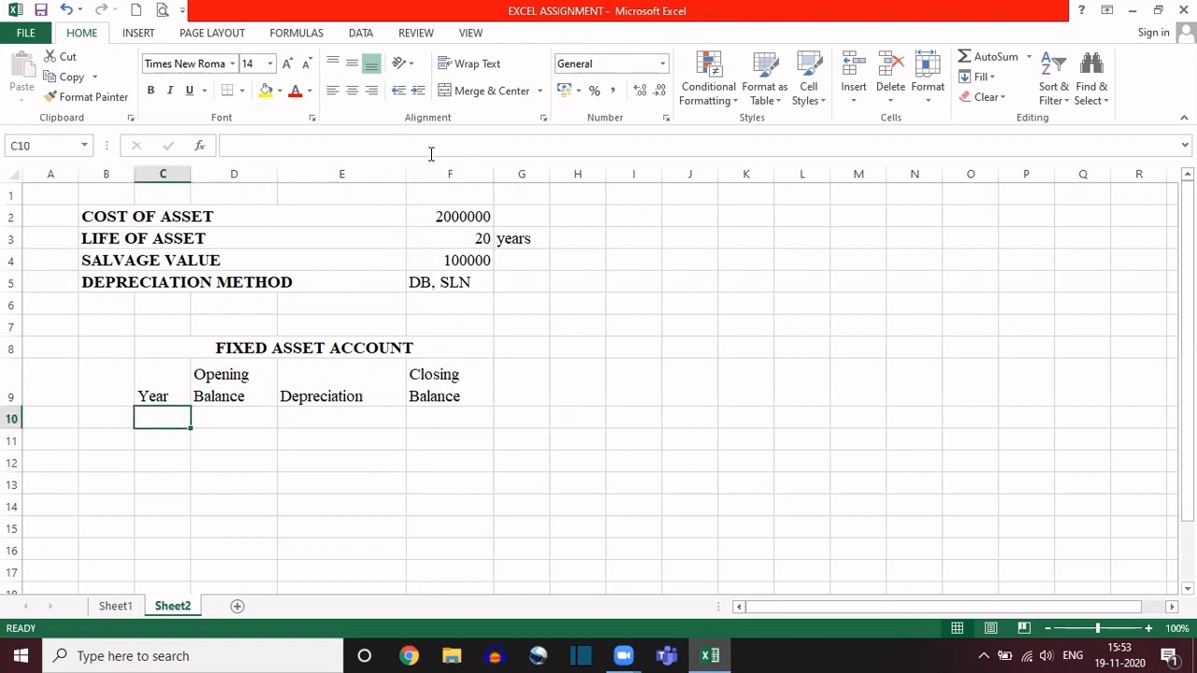
pyautogui.moveTo(427, 217); pyautogui.dragTo(434, 278)
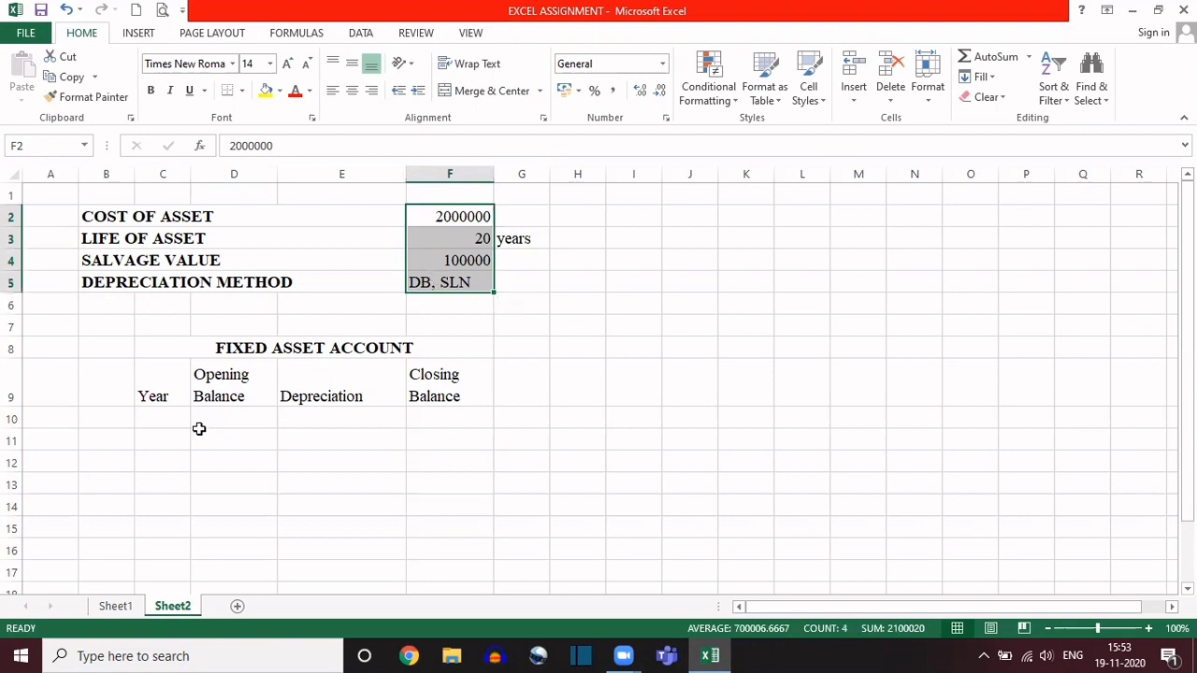
pyautogui.moveTo(153, 342); pyautogui.dragTo(406, 539)
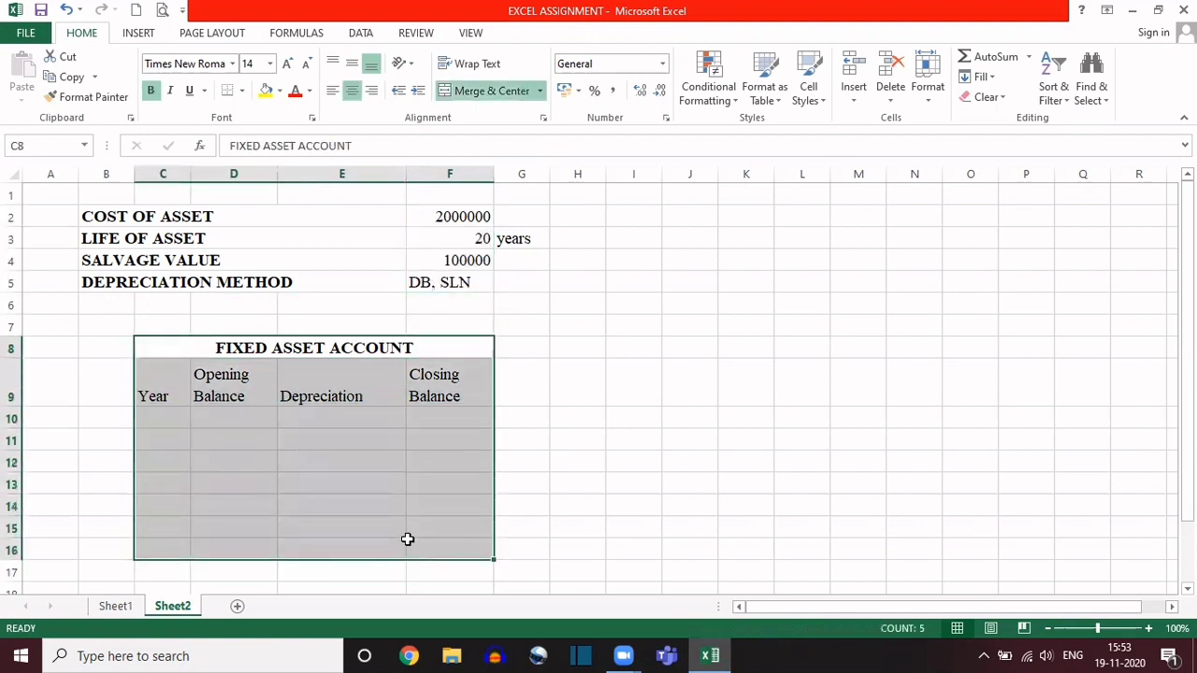
pyautogui.click(179, 415)
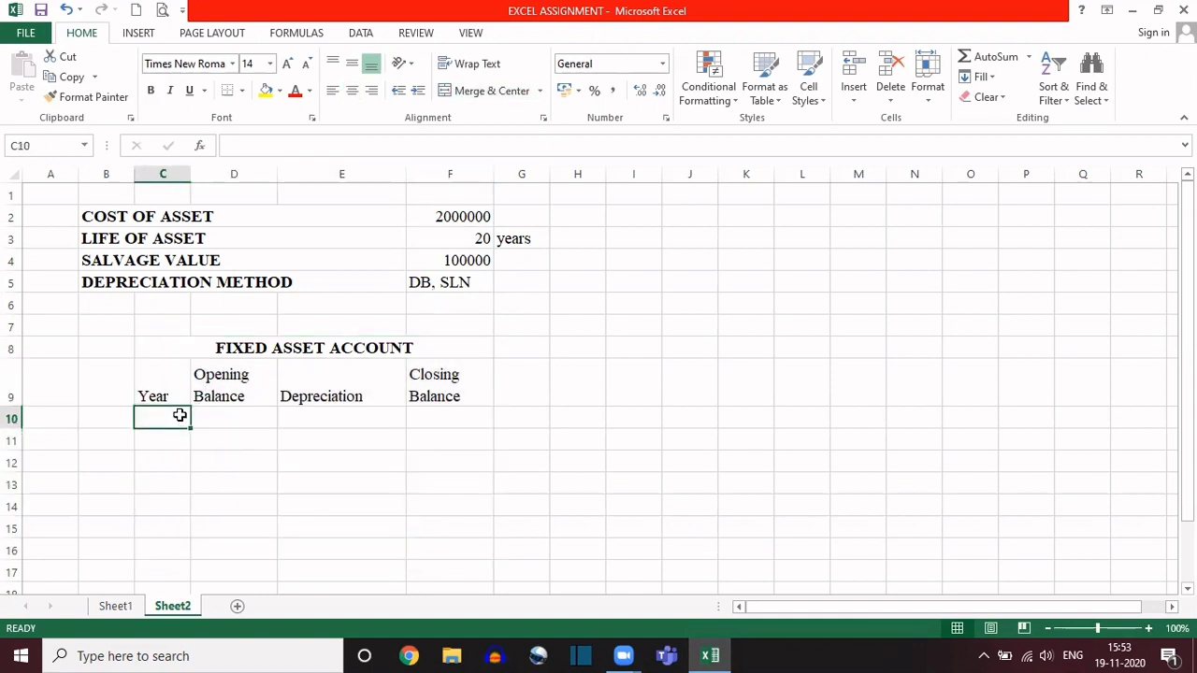
pyautogui.click(166, 217)
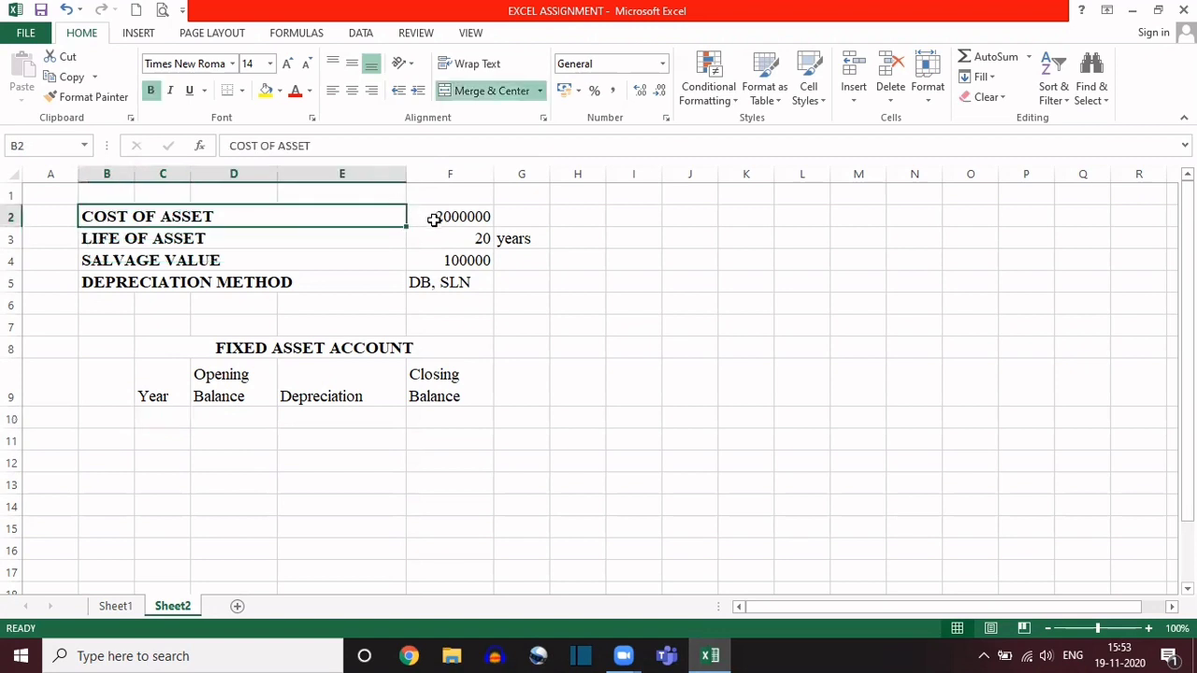
# Step: Review the asset cost, life with its years unit, and salvage value entries in F2:G4
pyautogui.click(166, 418)
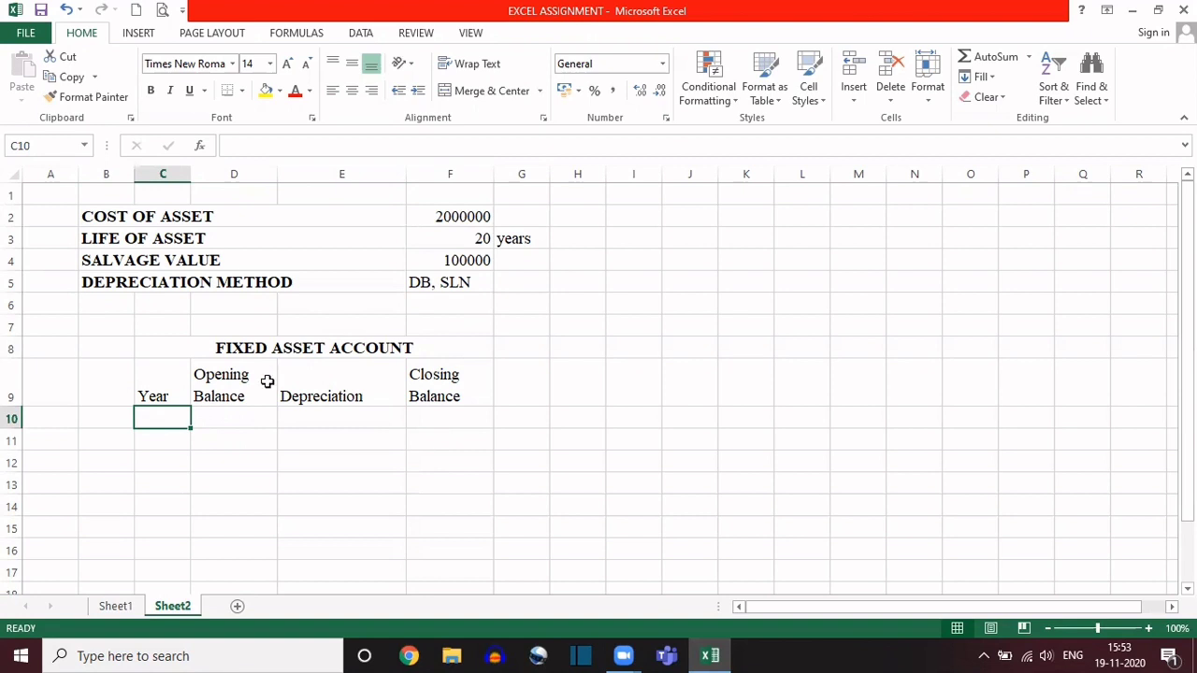
pyautogui.click(448, 213)
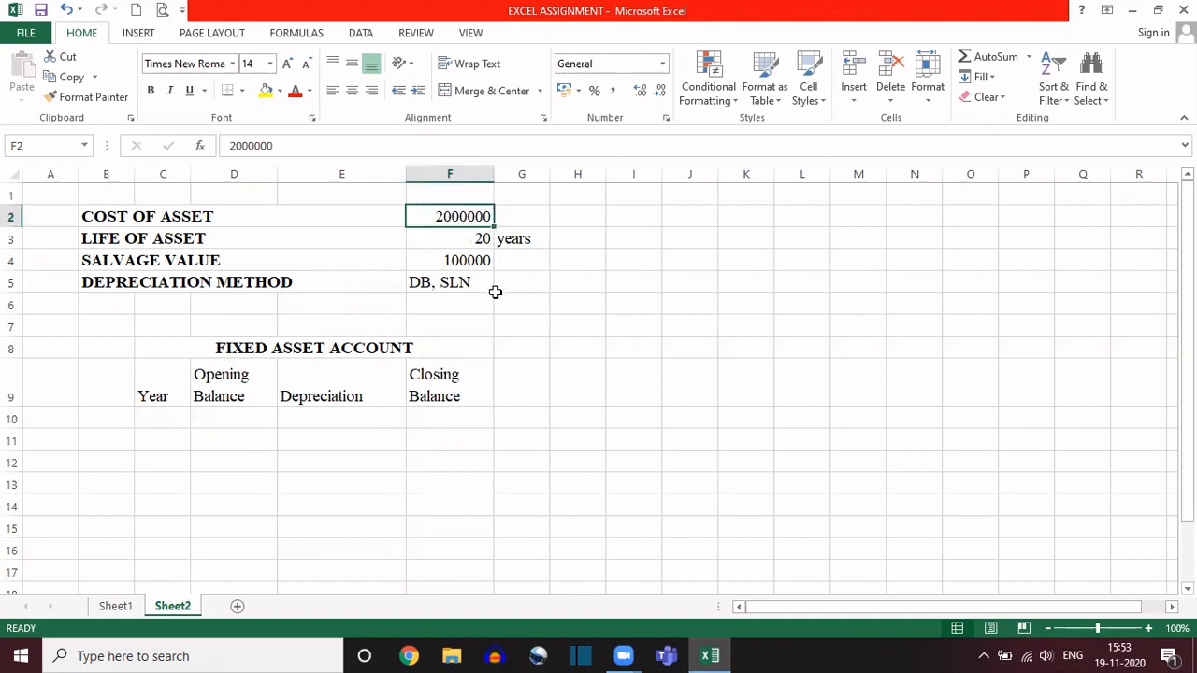
pyautogui.press('Down')
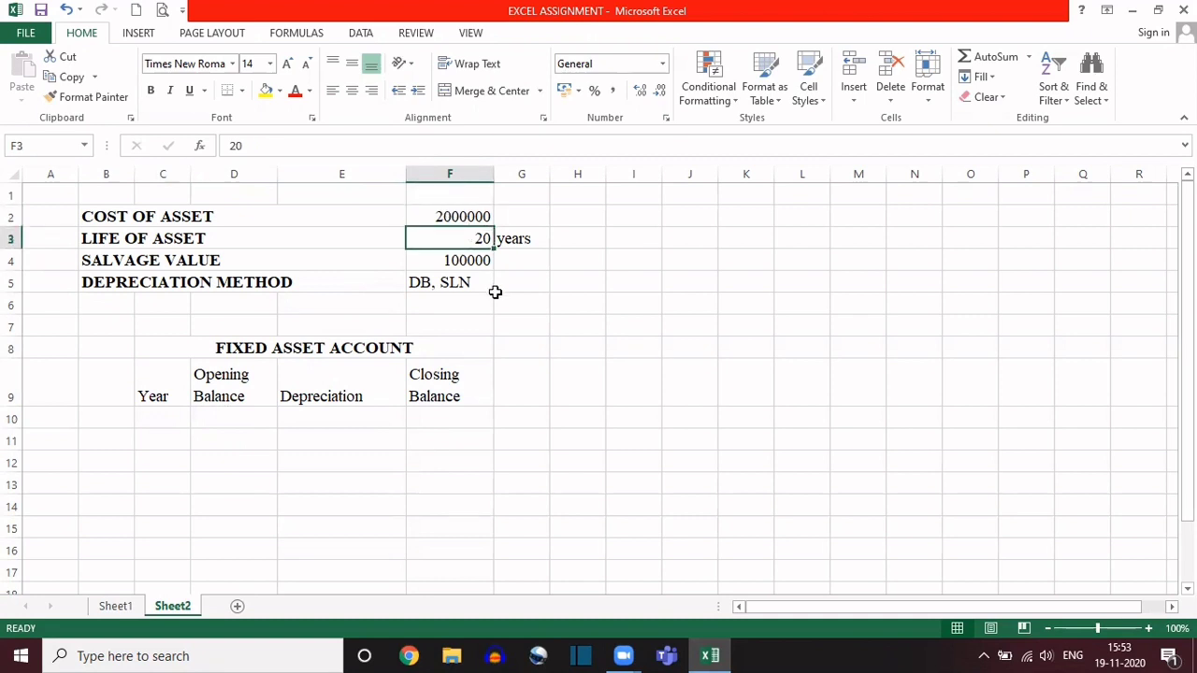
pyautogui.press('Right')
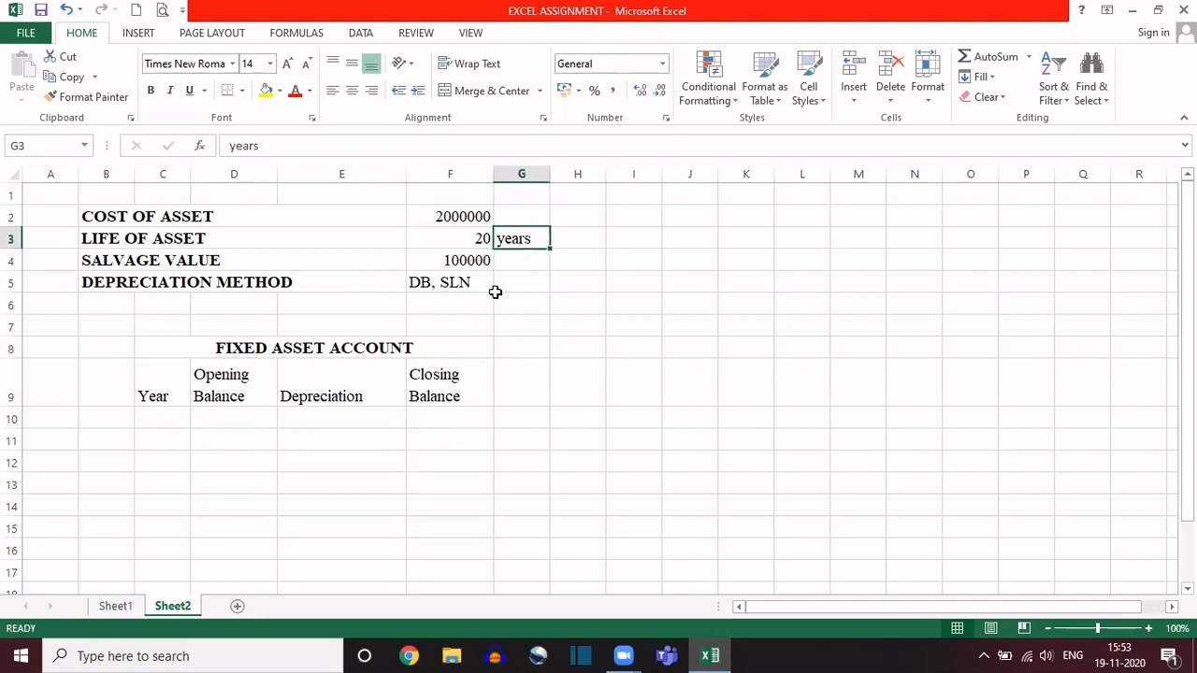
pyautogui.press('Left')
pyautogui.press('Down')
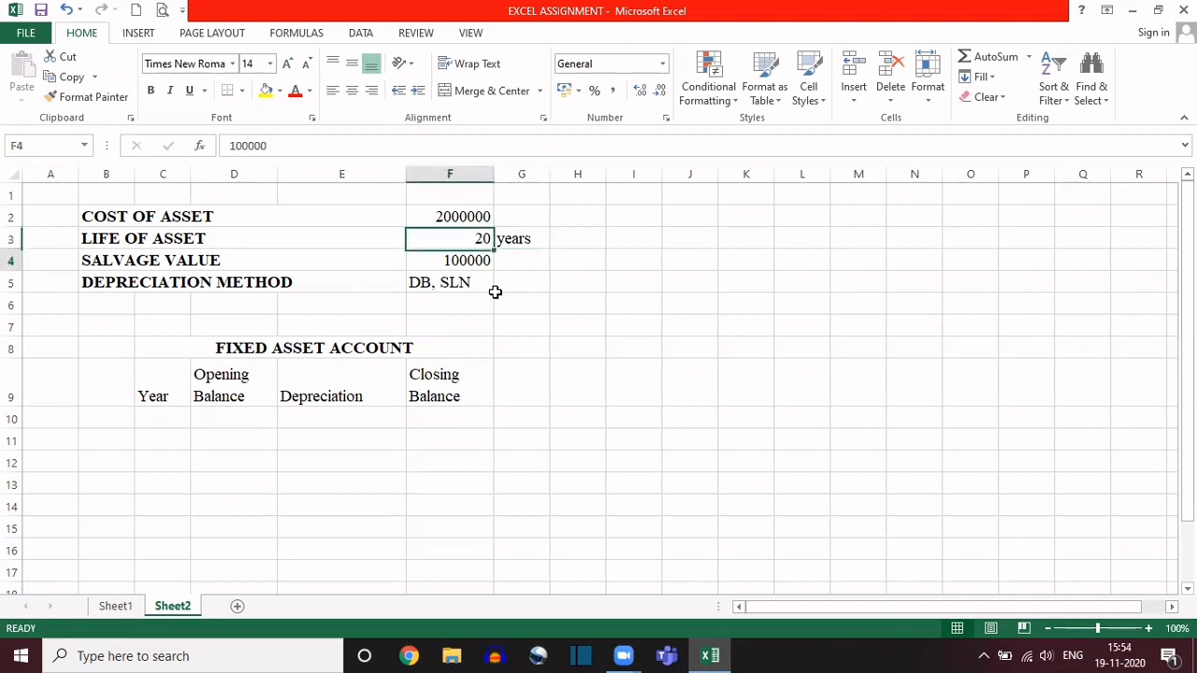
# Step: Clear the DB, SLN entry from the depreciation method cell F5
pyautogui.press('Down')
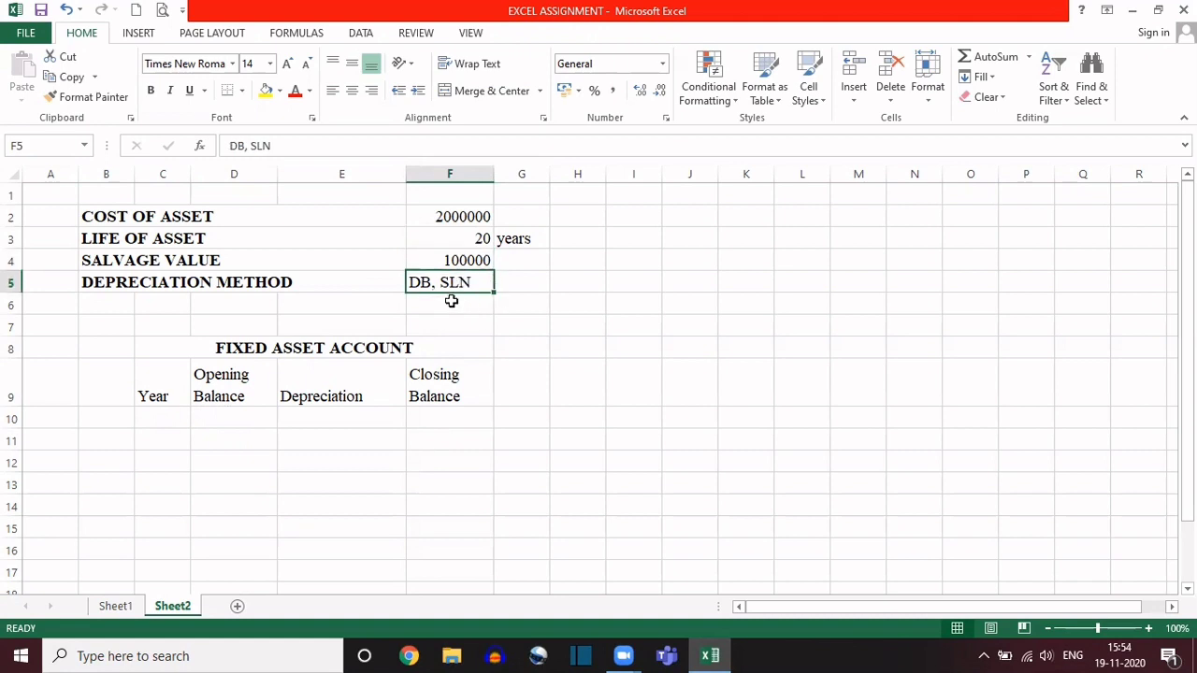
pyautogui.press('Delete')
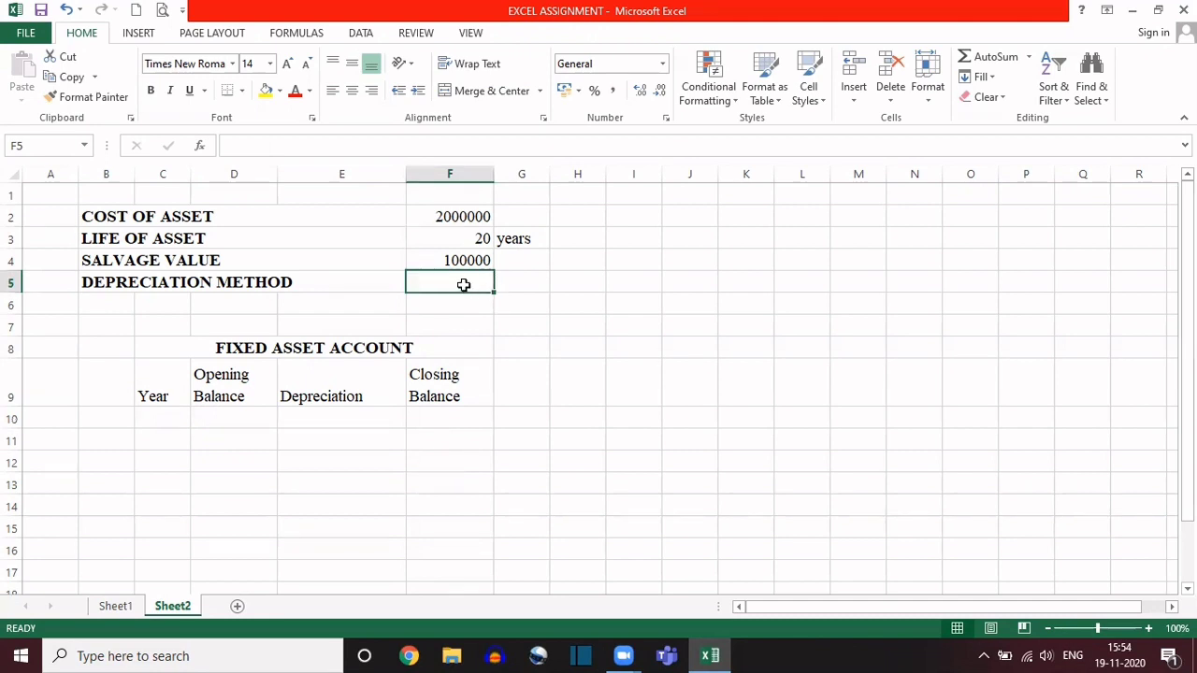
pyautogui.click(522, 283)
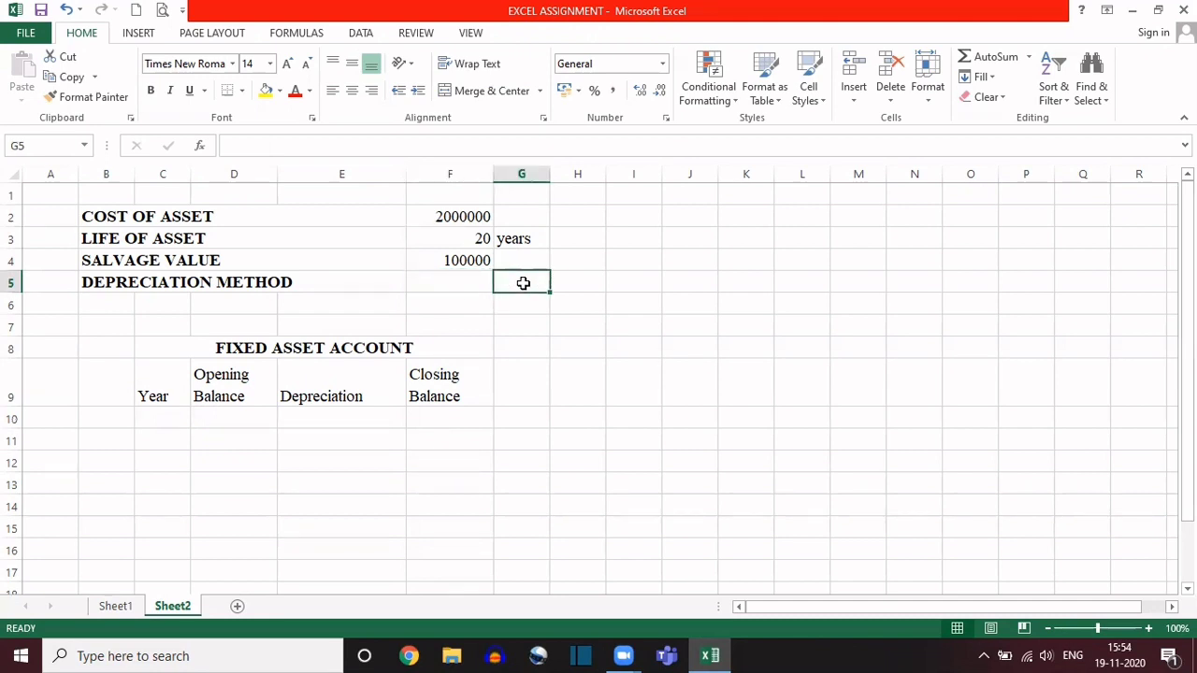
pyautogui.click(475, 282)
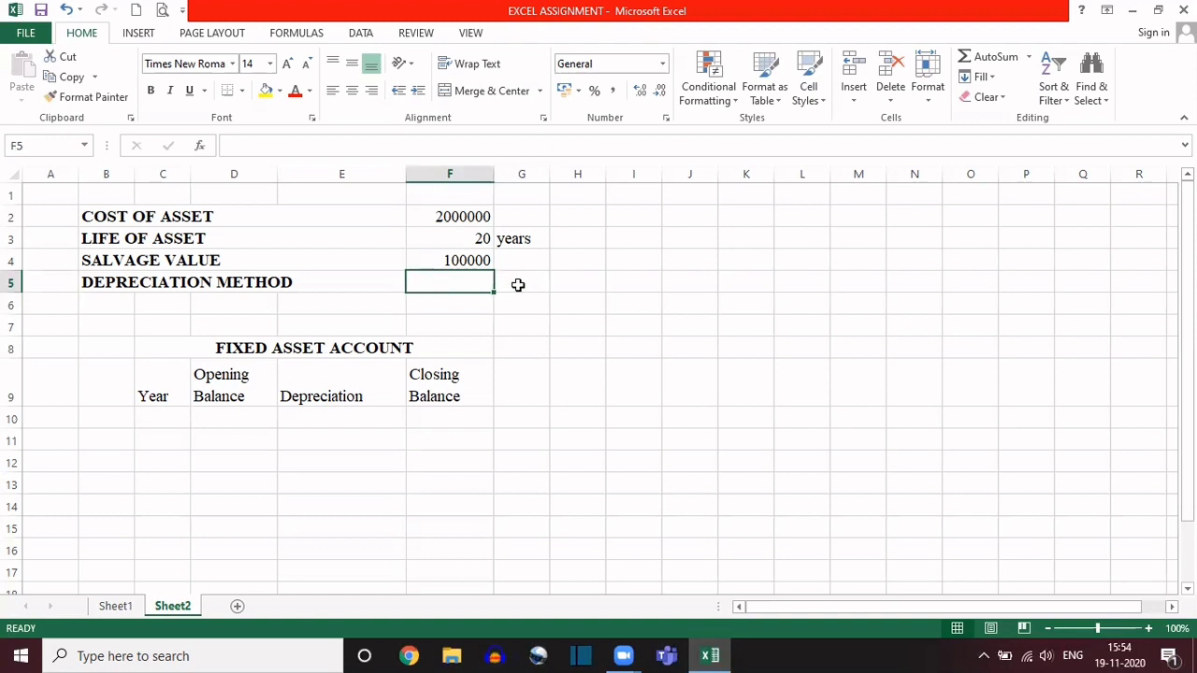
pyautogui.click(518, 284)
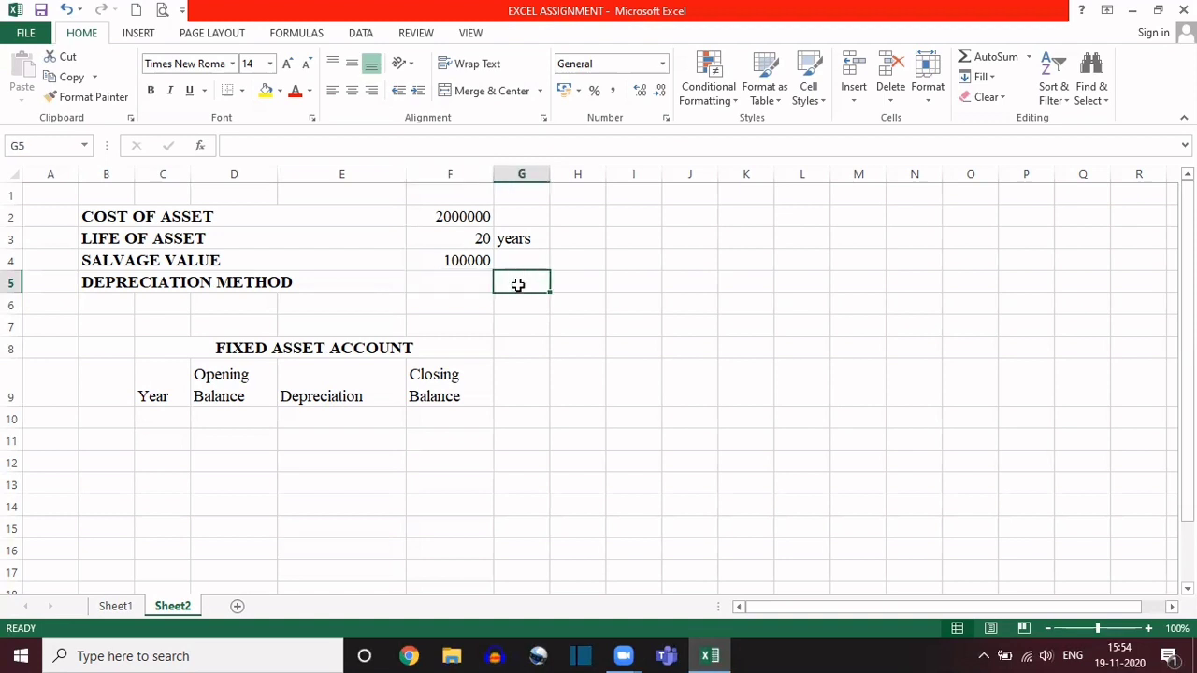
# Step: Try to enter db,sln as plain text for the depreciation method in F5
pyautogui.click(468, 282)
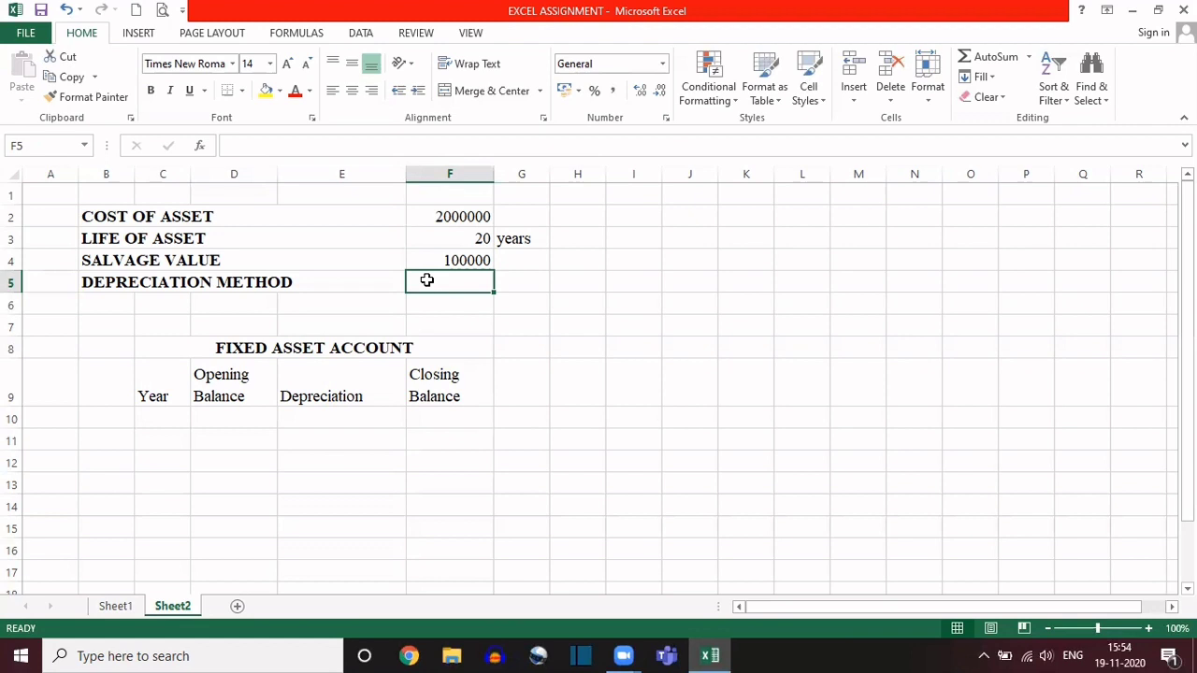
pyautogui.write('db')
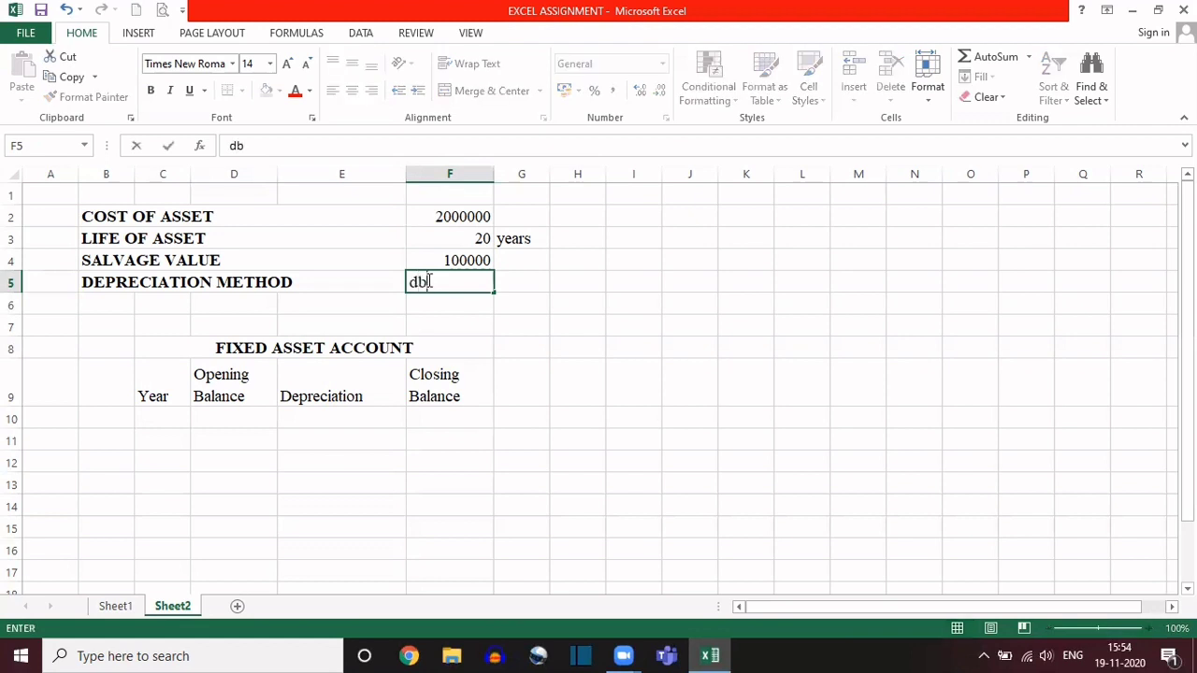
pyautogui.write(',sln')
pyautogui.press('BackSpace')
pyautogui.press('BackSpace')
pyautogui.press('BackSpace')
pyautogui.press('BackSpace')
pyautogui.press('BackSpace')
pyautogui.press('BackSpace')
pyautogui.click(537, 341)
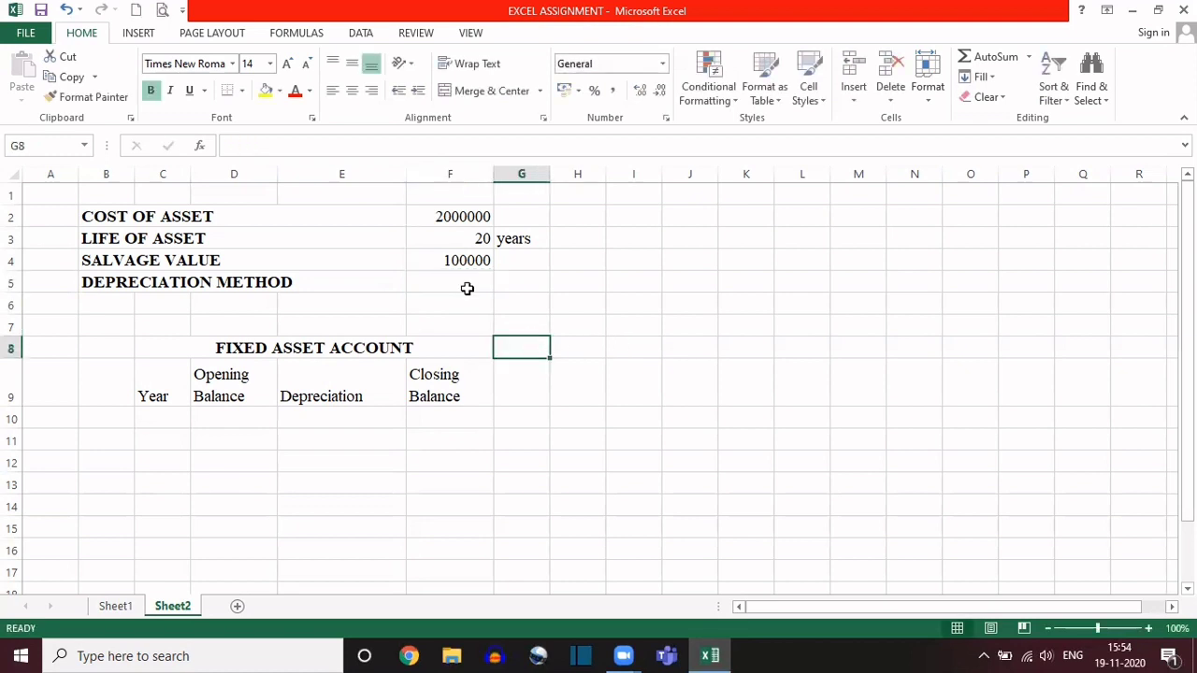
# Step: Inspect the data validation options for the empty depreciation method cell F5 and close the settings
pyautogui.click(462, 285)
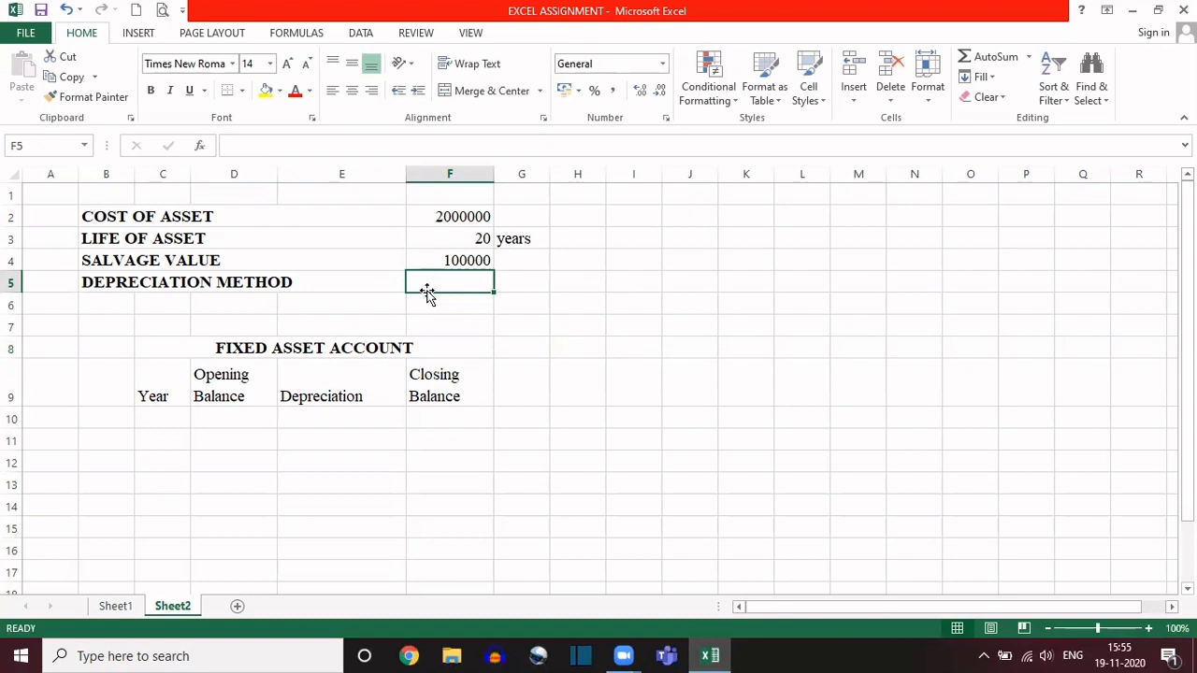
pyautogui.click(478, 239)
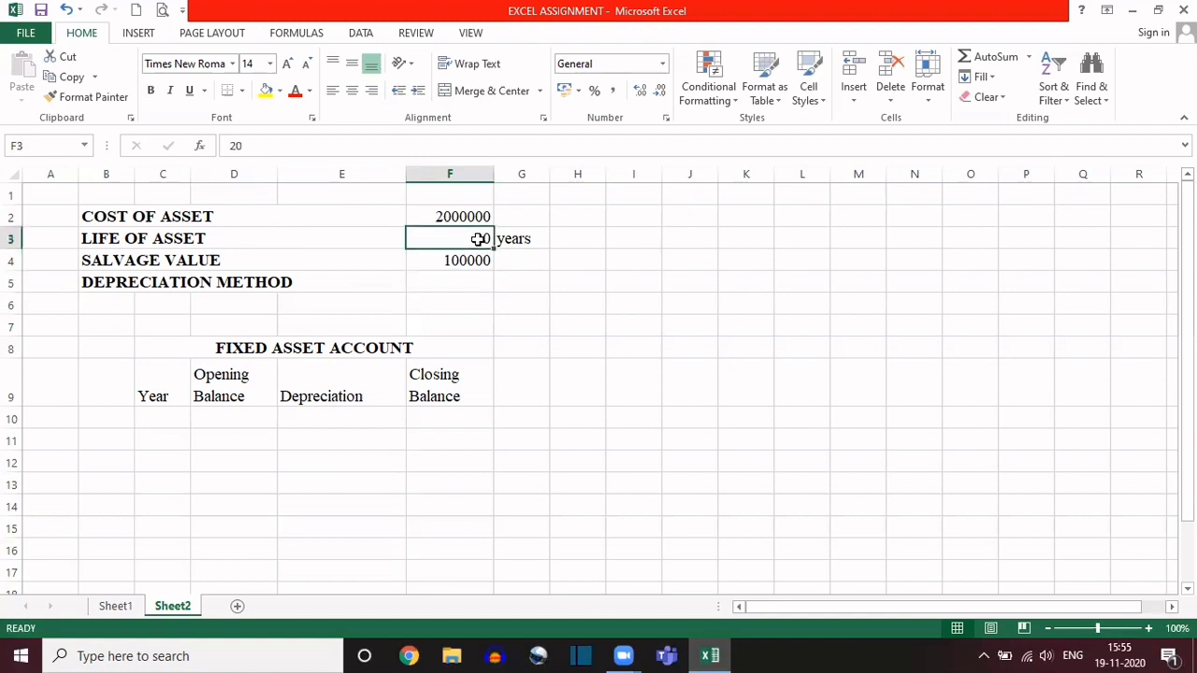
pyautogui.press('Down')
pyautogui.press('Down')
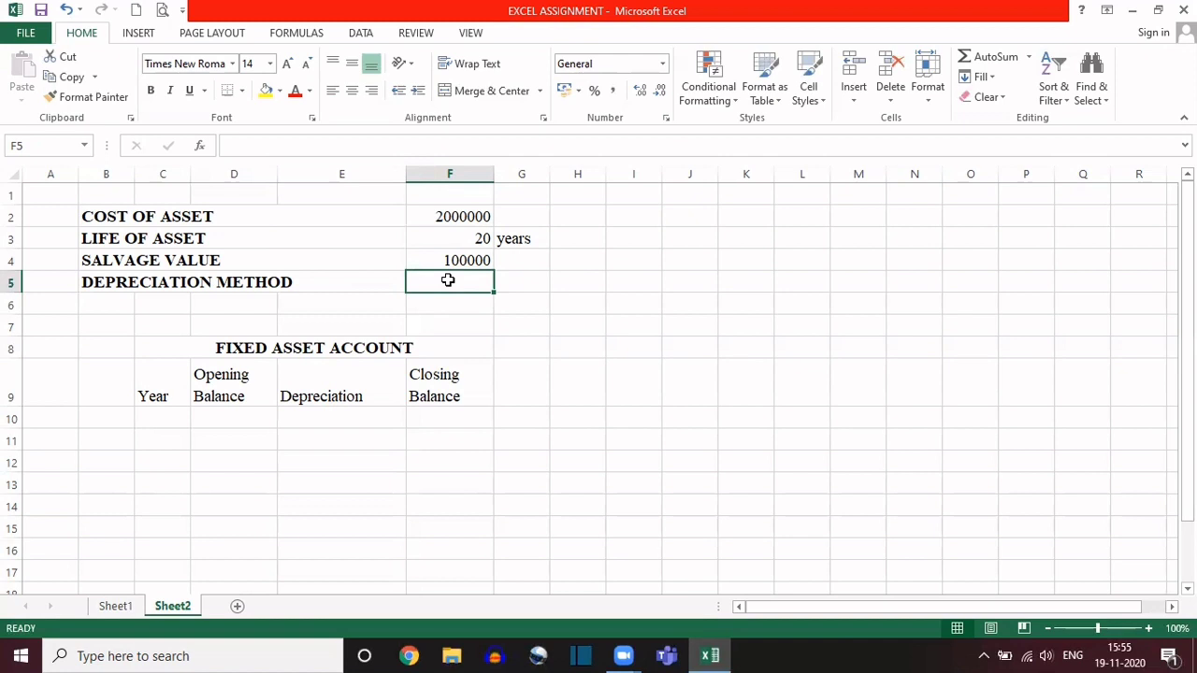
pyautogui.click(360, 36)
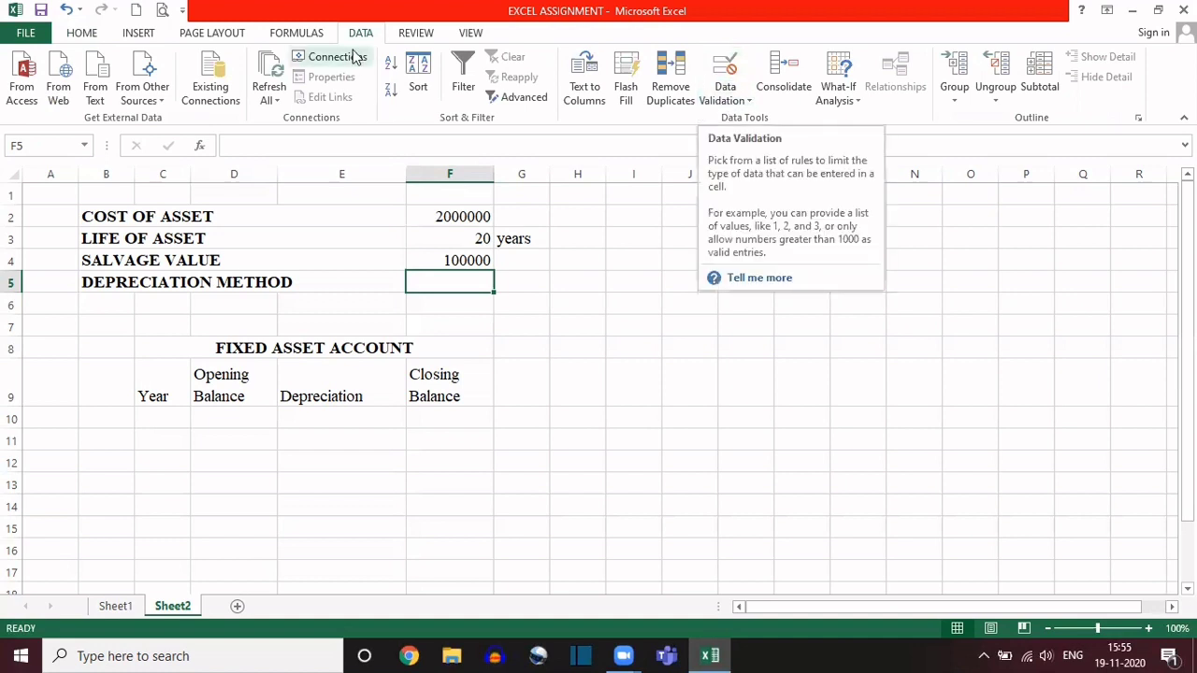
pyautogui.click(748, 103)
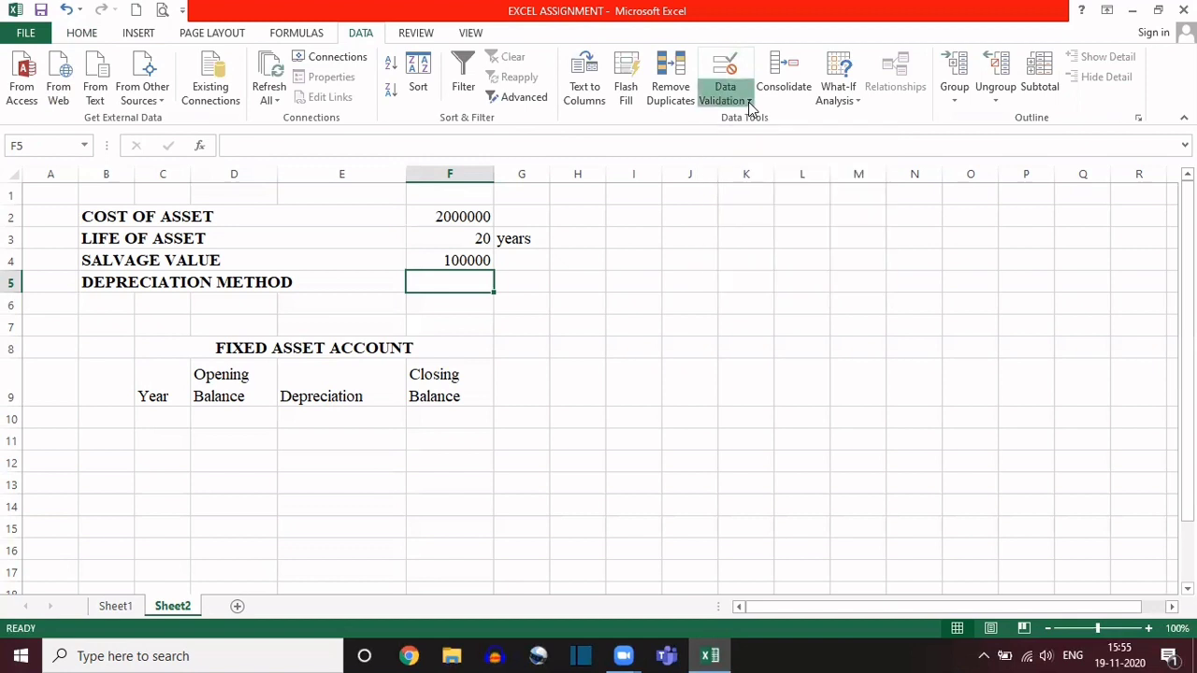
pyautogui.click(460, 280)
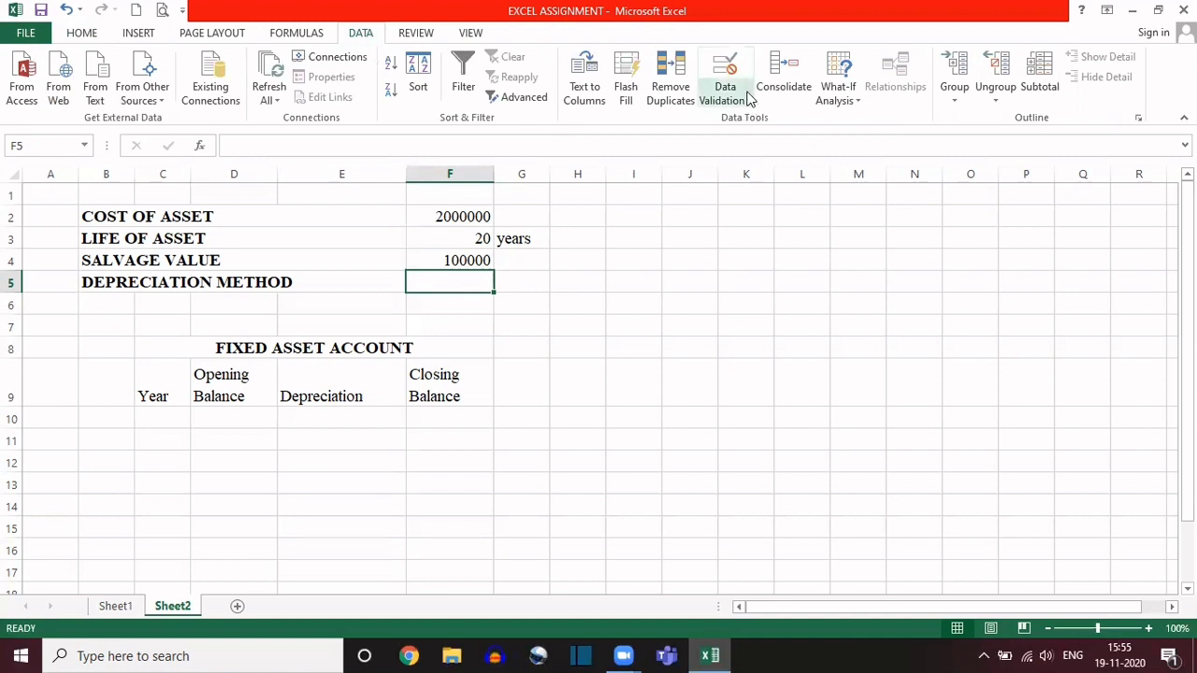
pyautogui.click(747, 100)
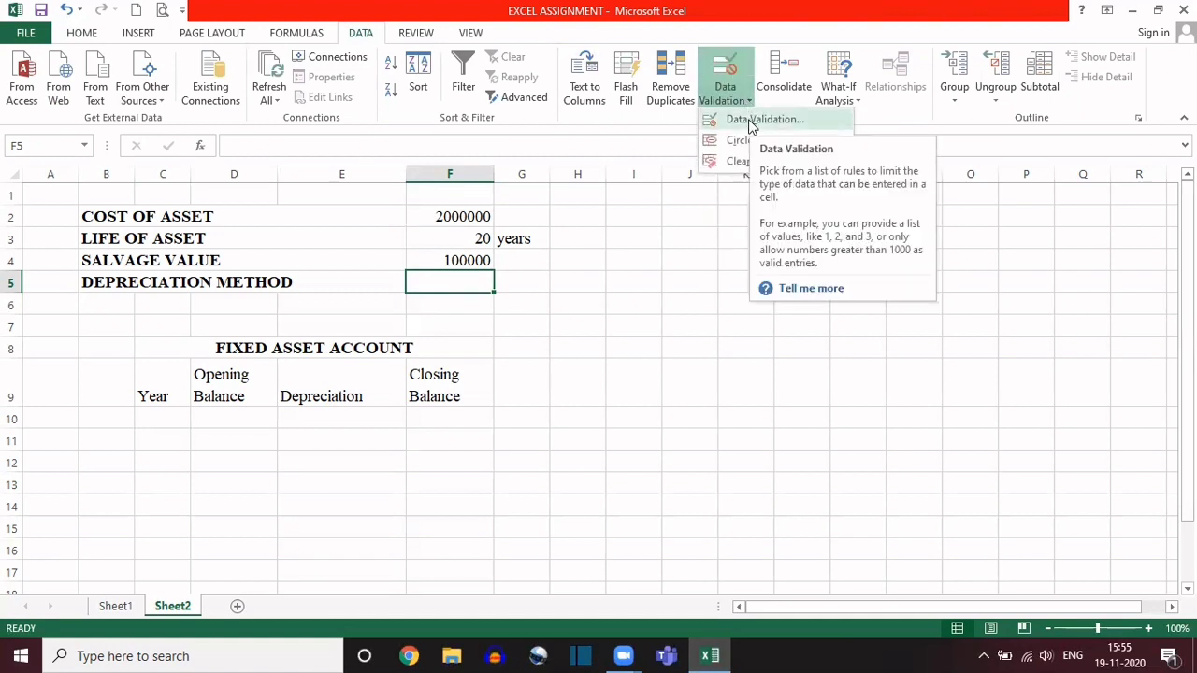
pyautogui.click(728, 68)
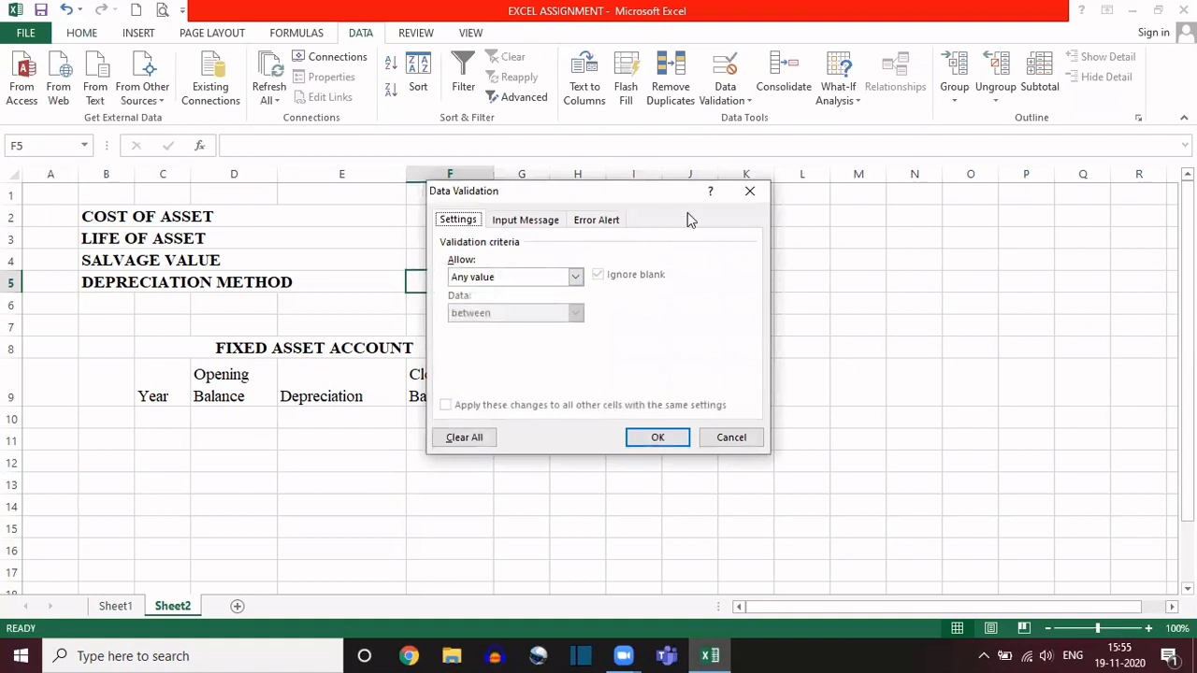
pyautogui.click(755, 198)
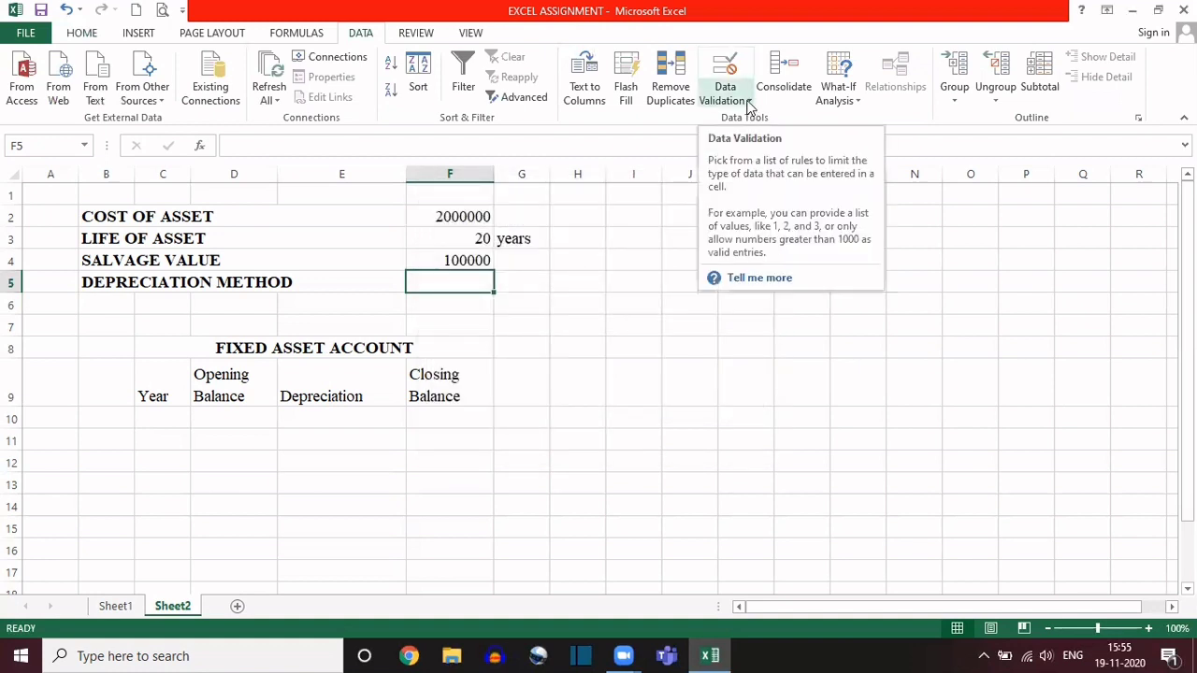
# Step: Restrict the depreciation method cell F5 to a validation list of DB,SLN and check the choices in its dropdown
pyautogui.click(748, 103)
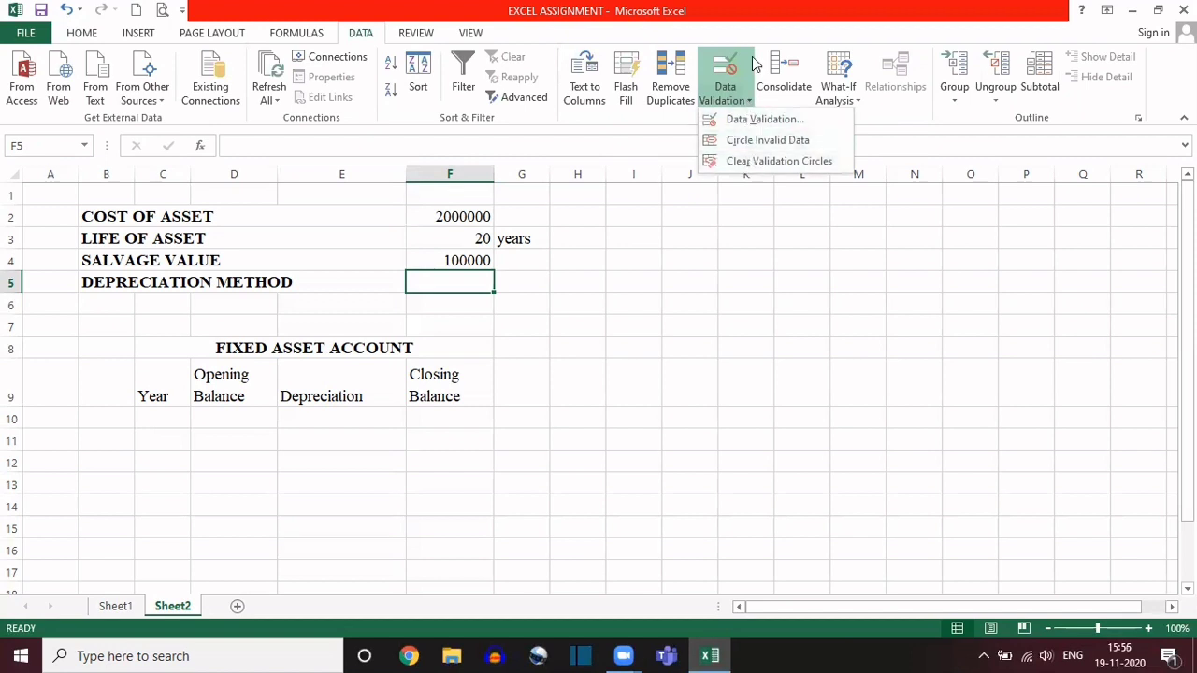
pyautogui.click(741, 120)
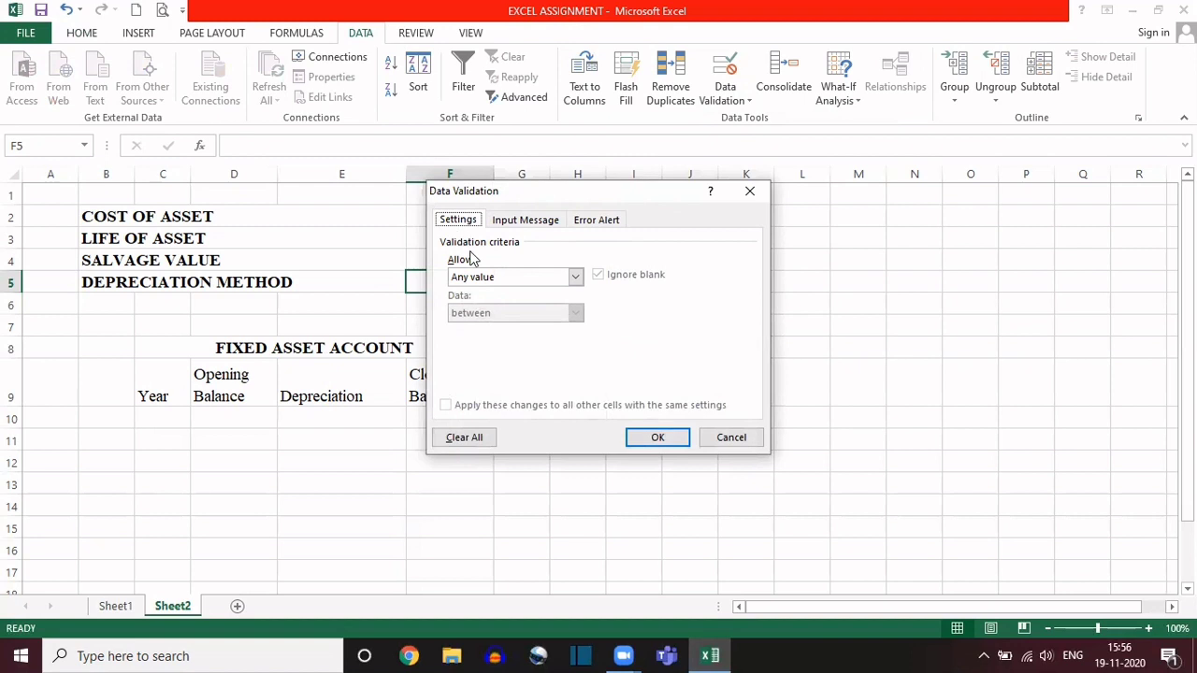
pyautogui.click(575, 277)
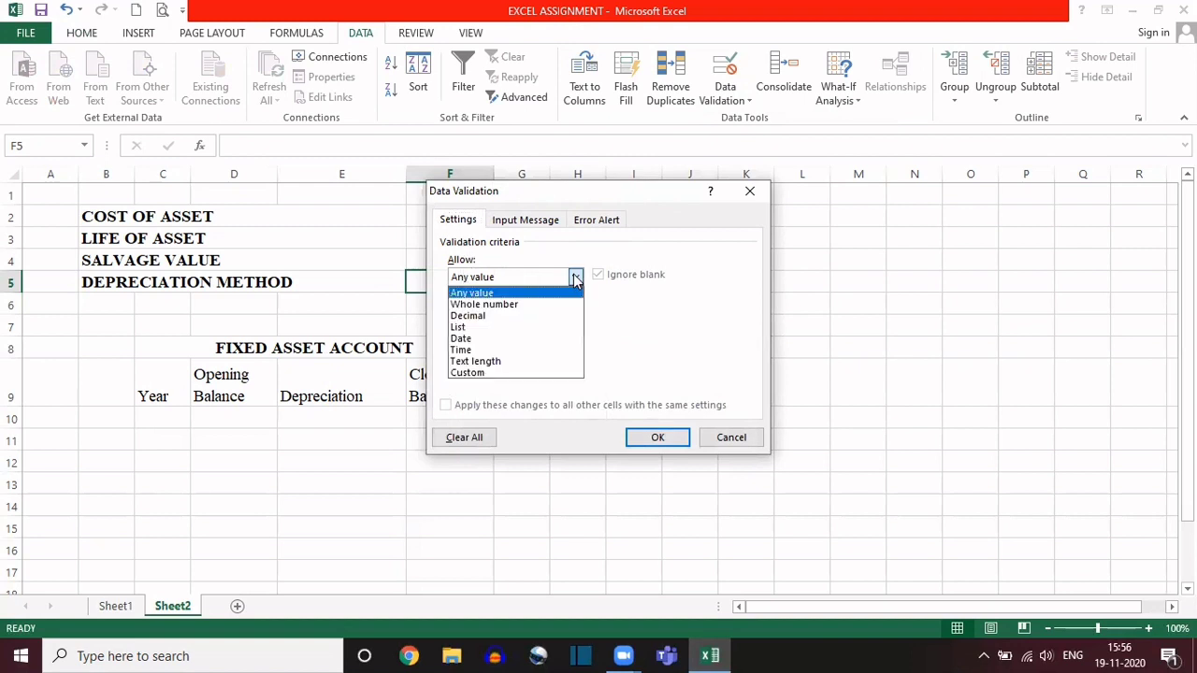
pyautogui.click(472, 327)
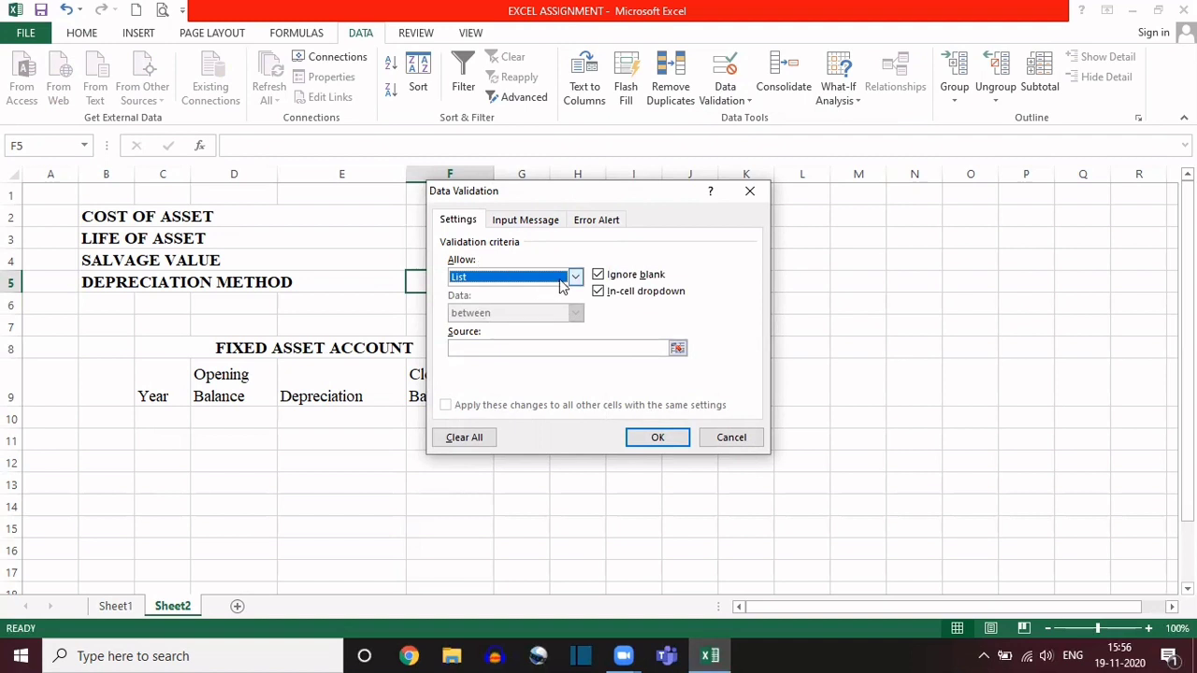
pyautogui.click(477, 348)
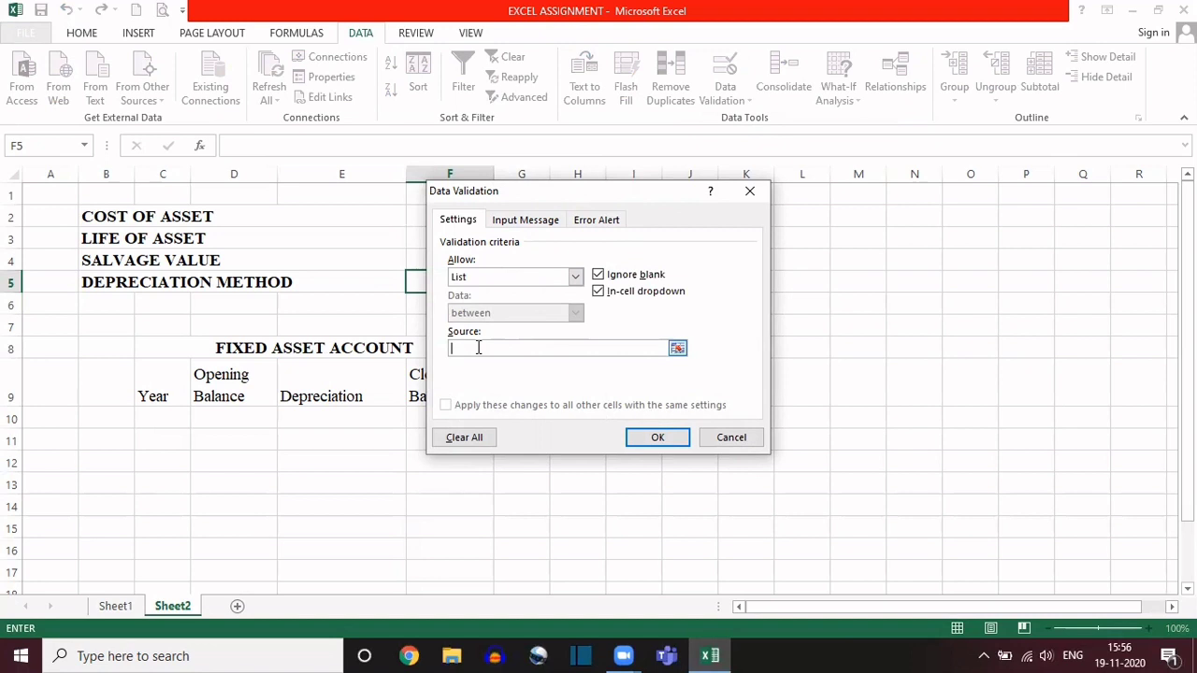
pyautogui.write('DB,SLN')
pyautogui.click(659, 438)
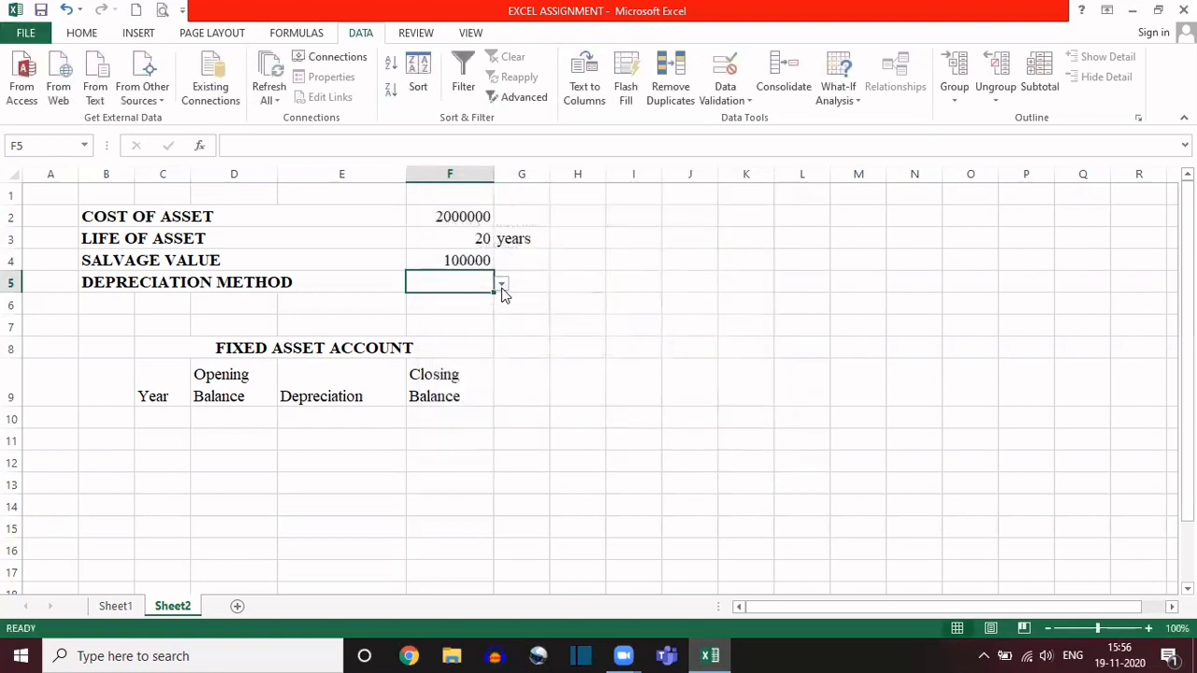
pyautogui.click(502, 284)
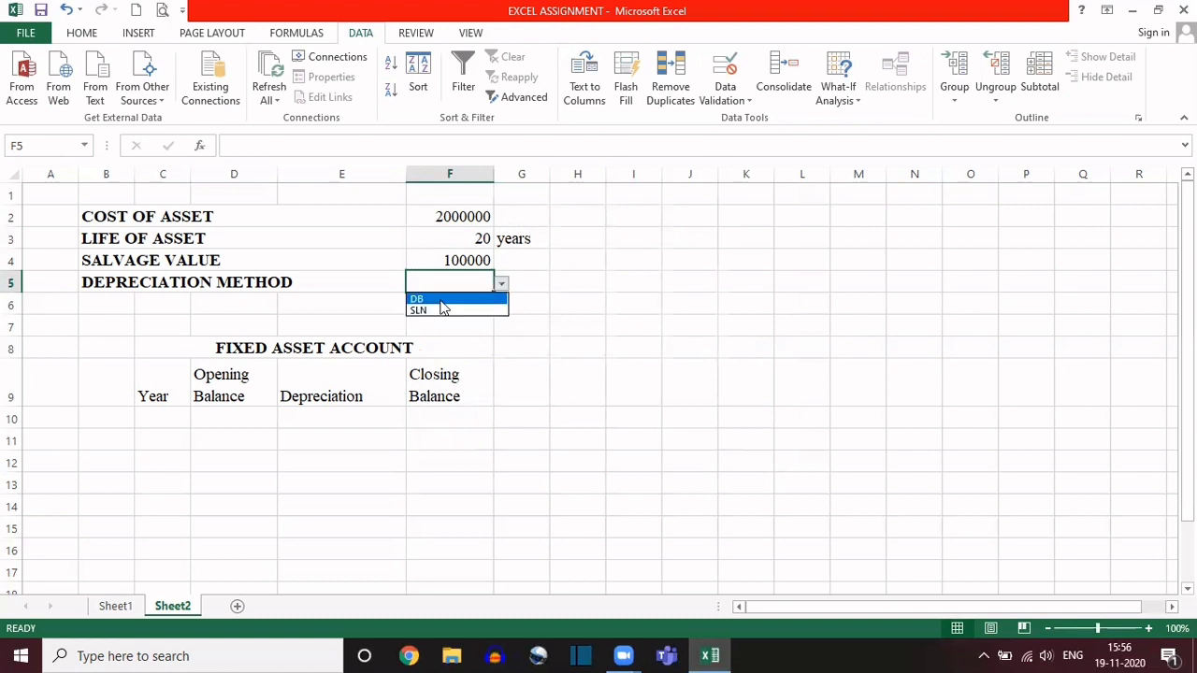
pyautogui.click(454, 276)
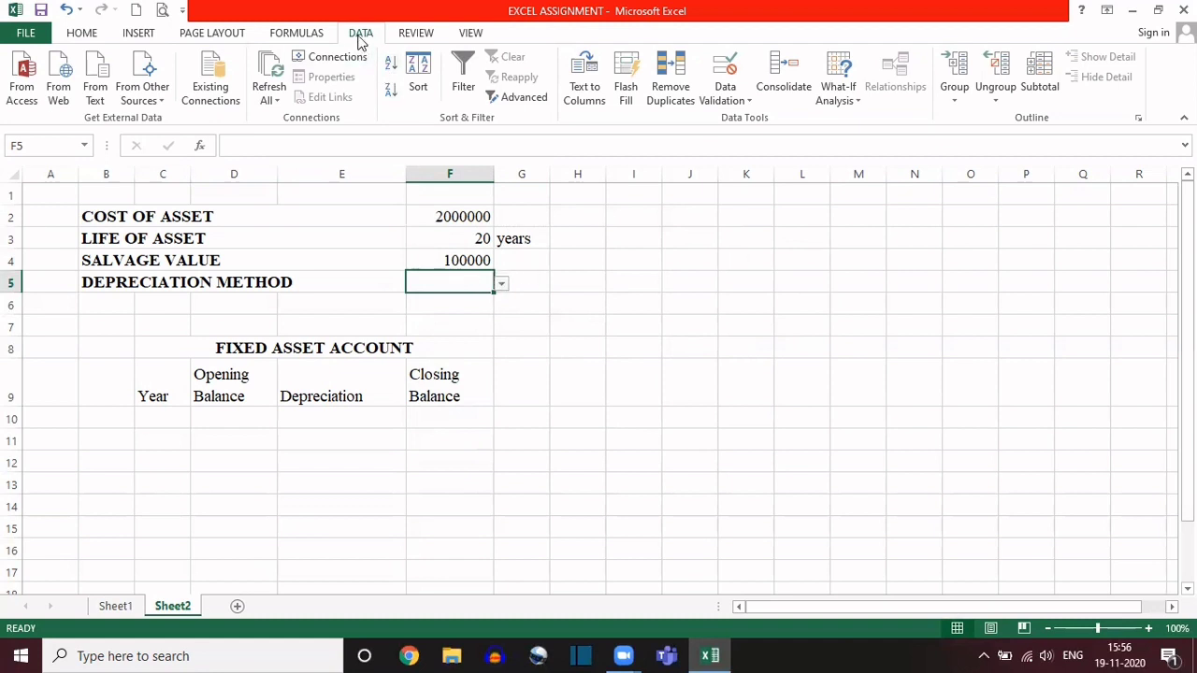
# Step: Clear all data validation settings from the depreciation method cell F5
pyautogui.click(730, 101)
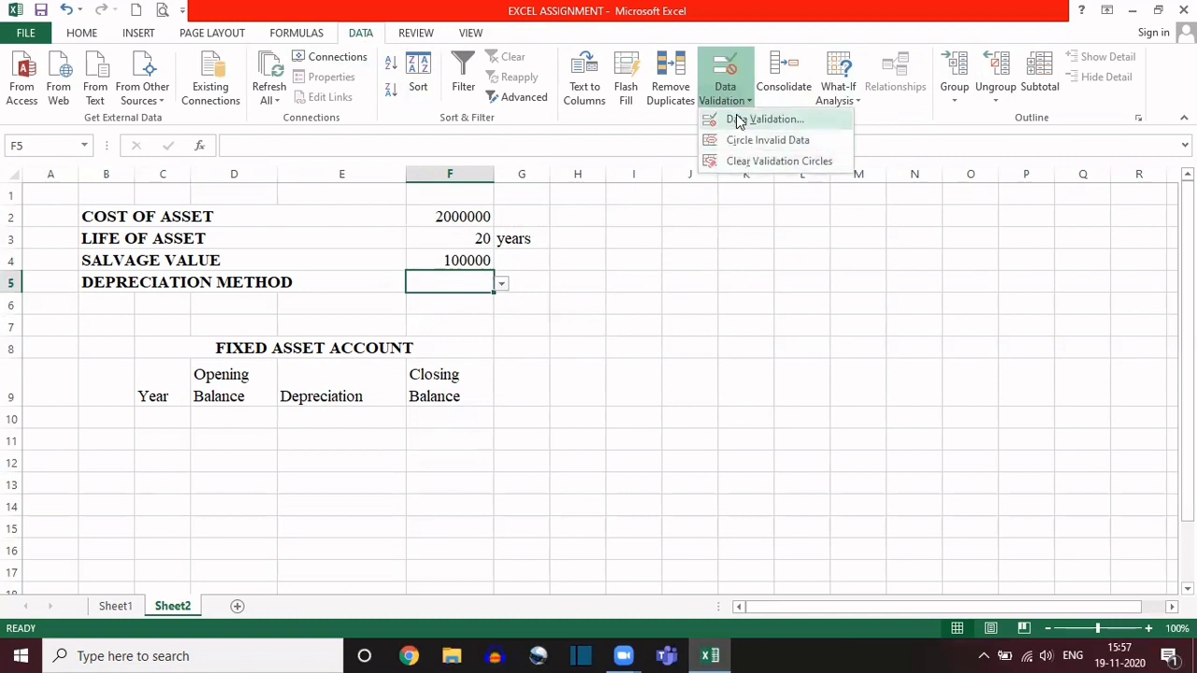
pyautogui.click(737, 119)
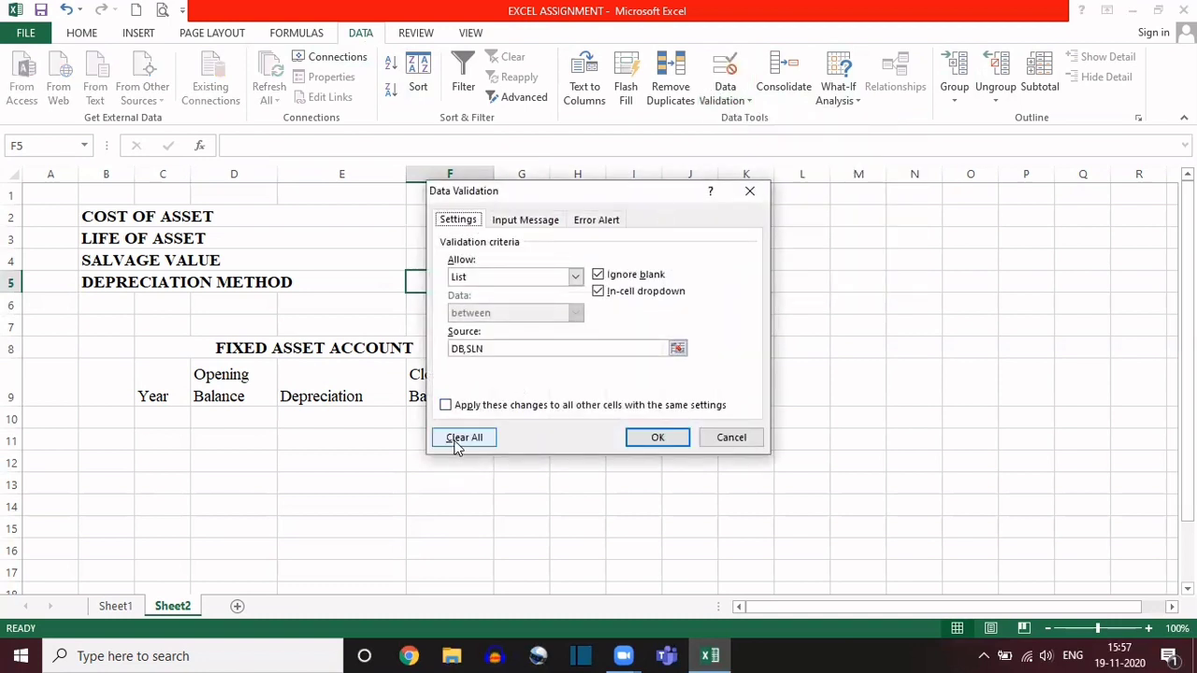
pyautogui.click(474, 439)
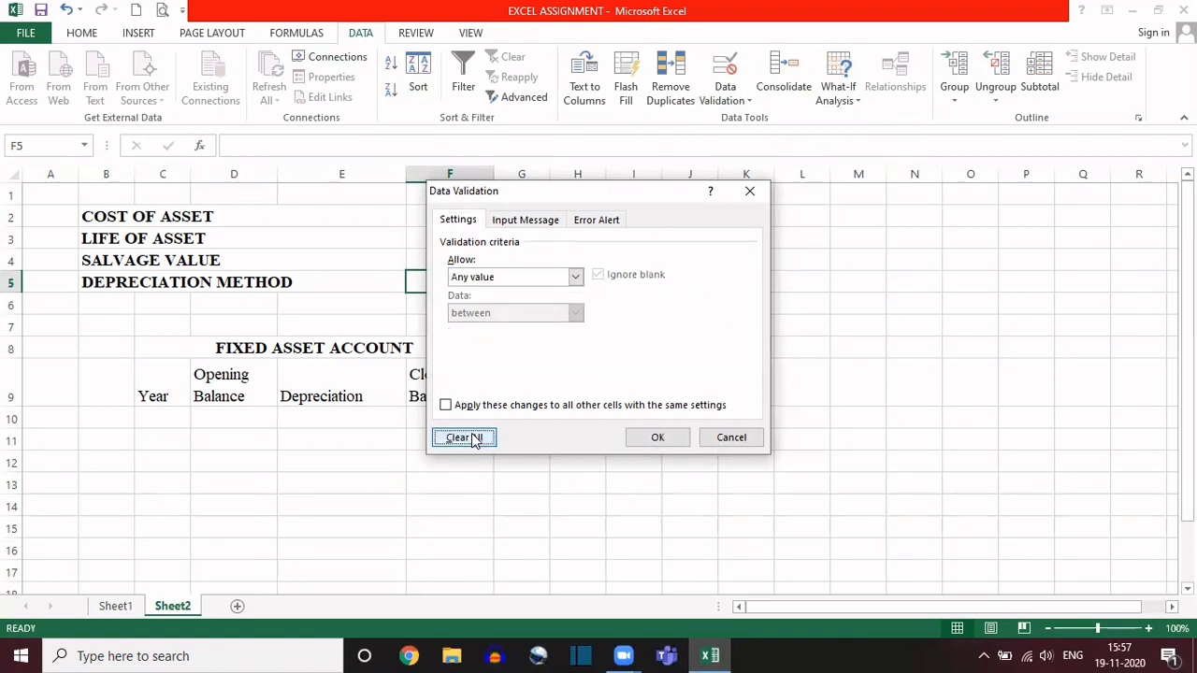
pyautogui.click(650, 436)
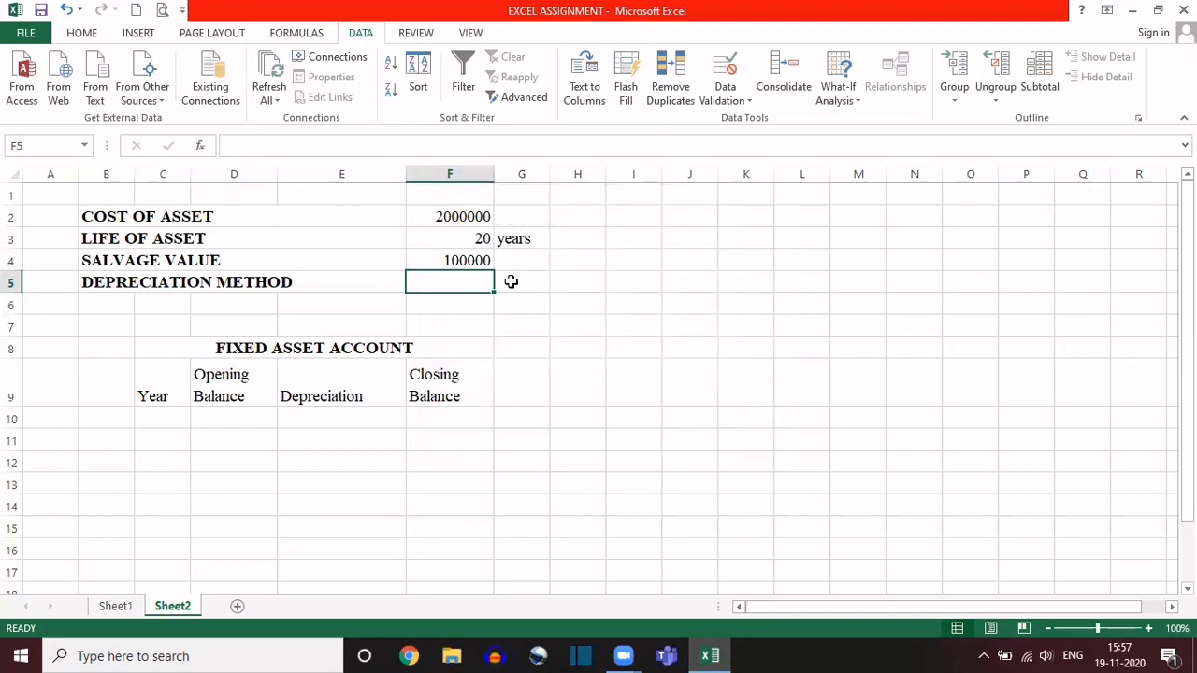
# Step: Restrict the depreciation method cell F5 to a validation list of DB,SLN and choose DB from its dropdown
pyautogui.click(511, 282)
pyautogui.click(458, 282)
pyautogui.click(726, 67)
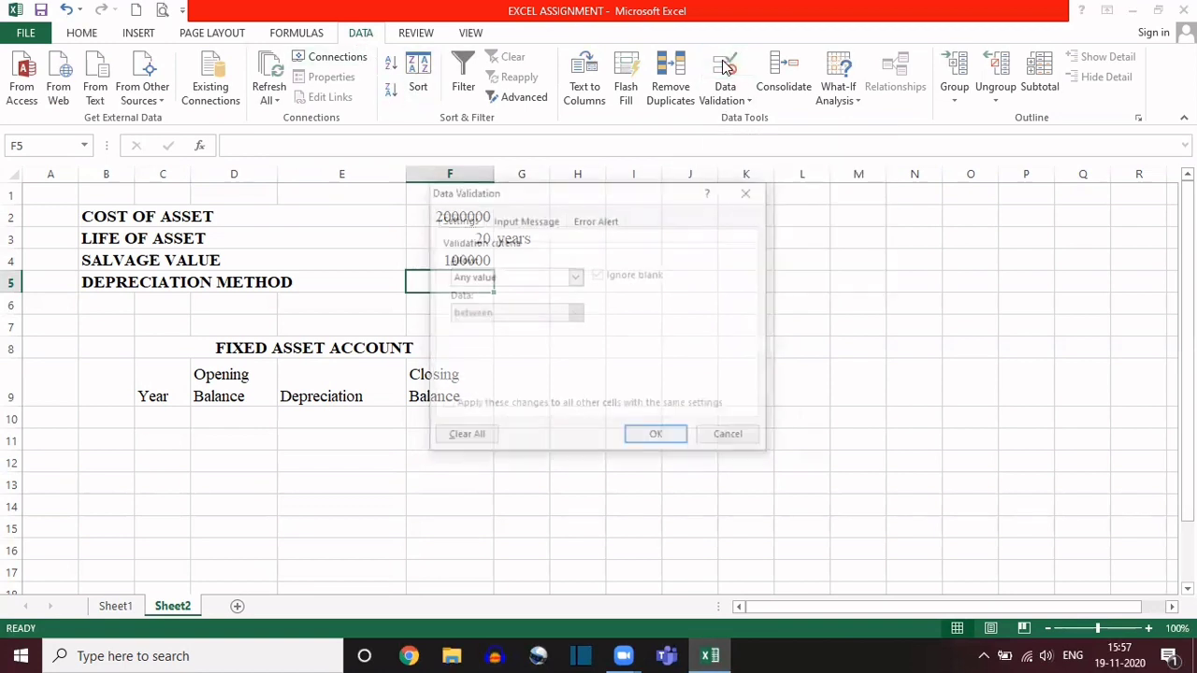
pyautogui.click(574, 277)
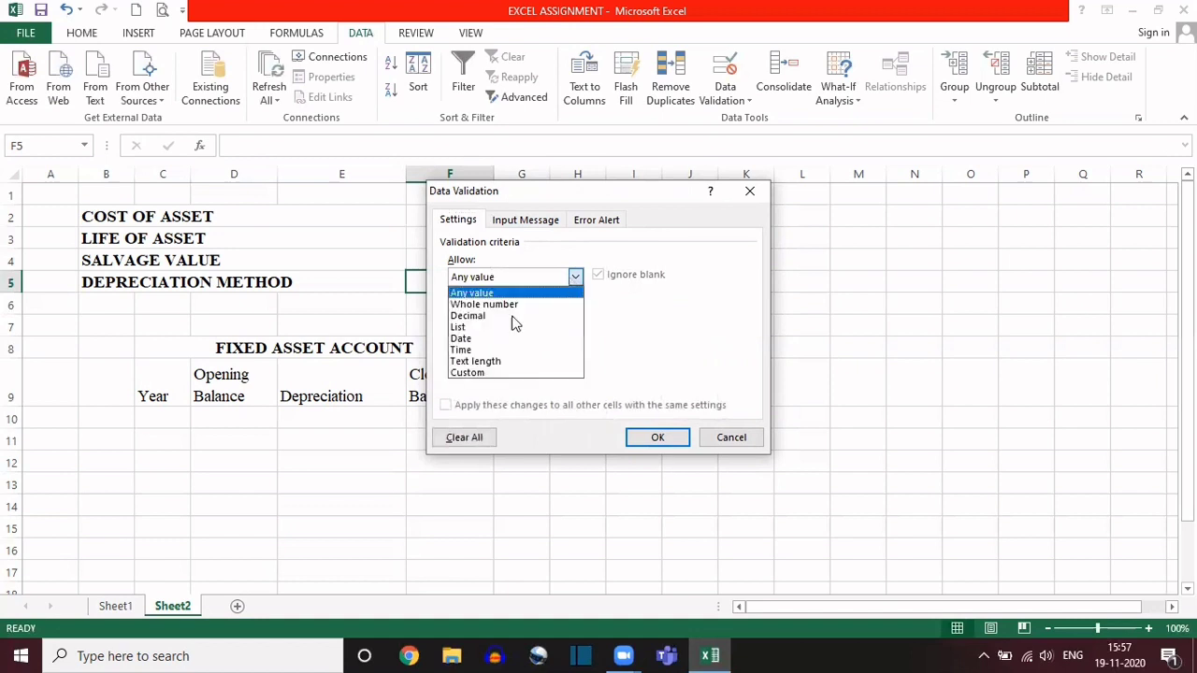
pyautogui.click(460, 327)
pyautogui.click(474, 345)
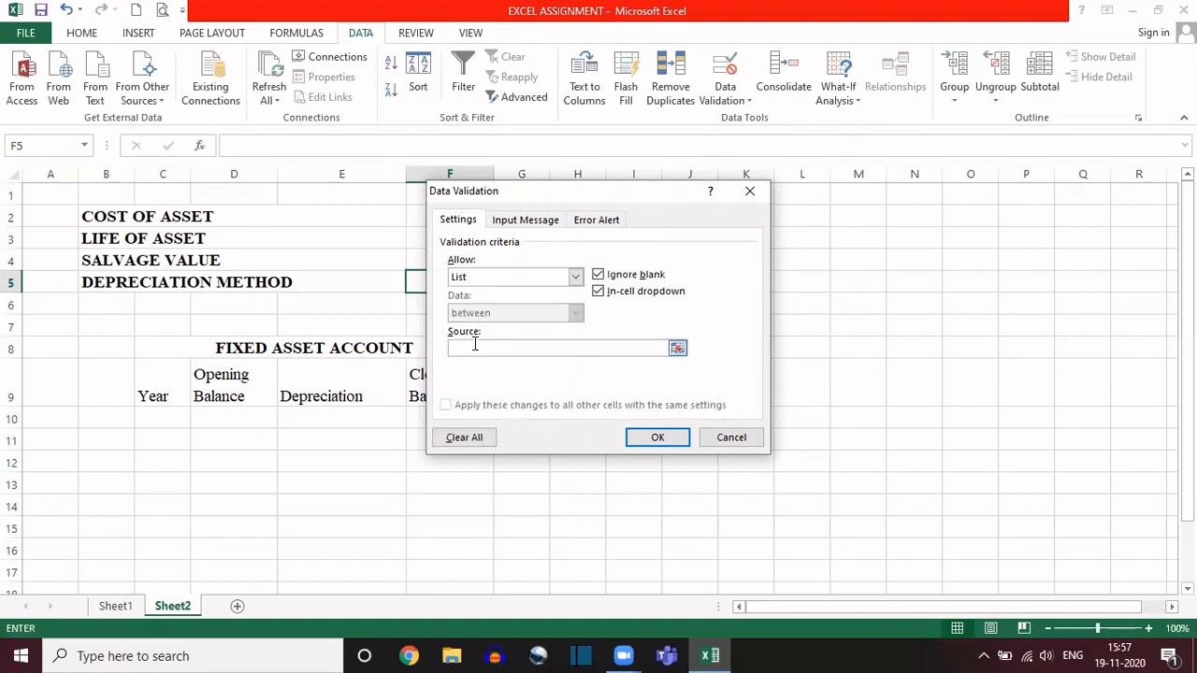
pyautogui.write('DB')
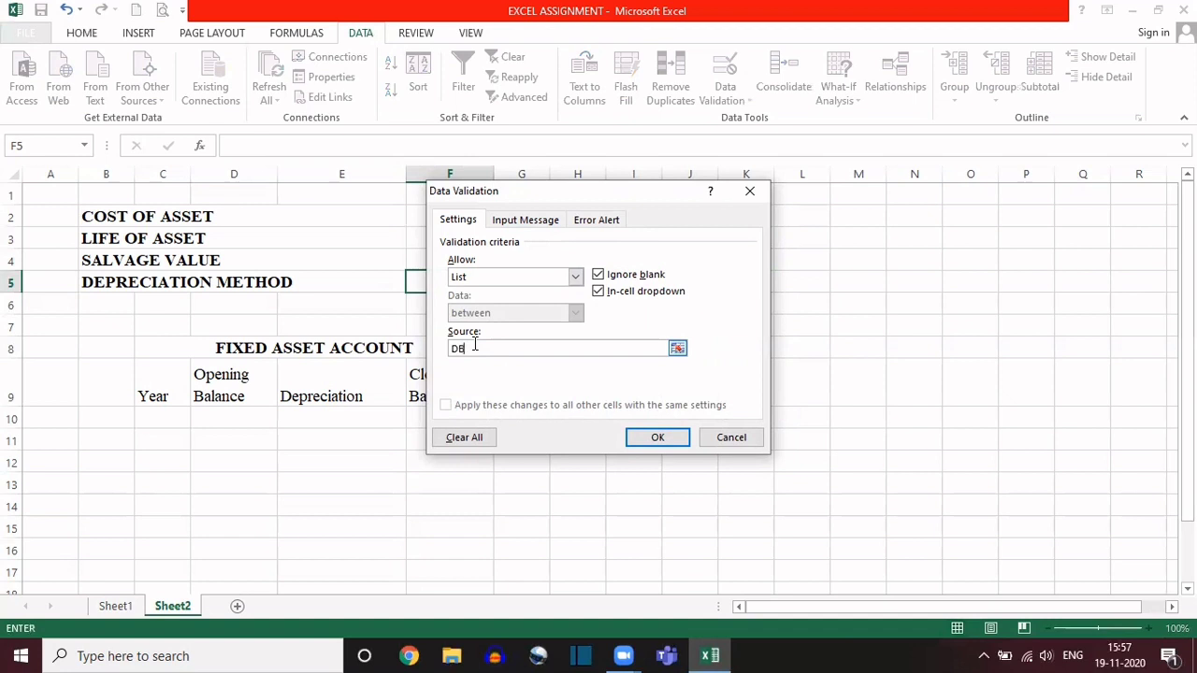
pyautogui.write(',SLN')
pyautogui.click(652, 441)
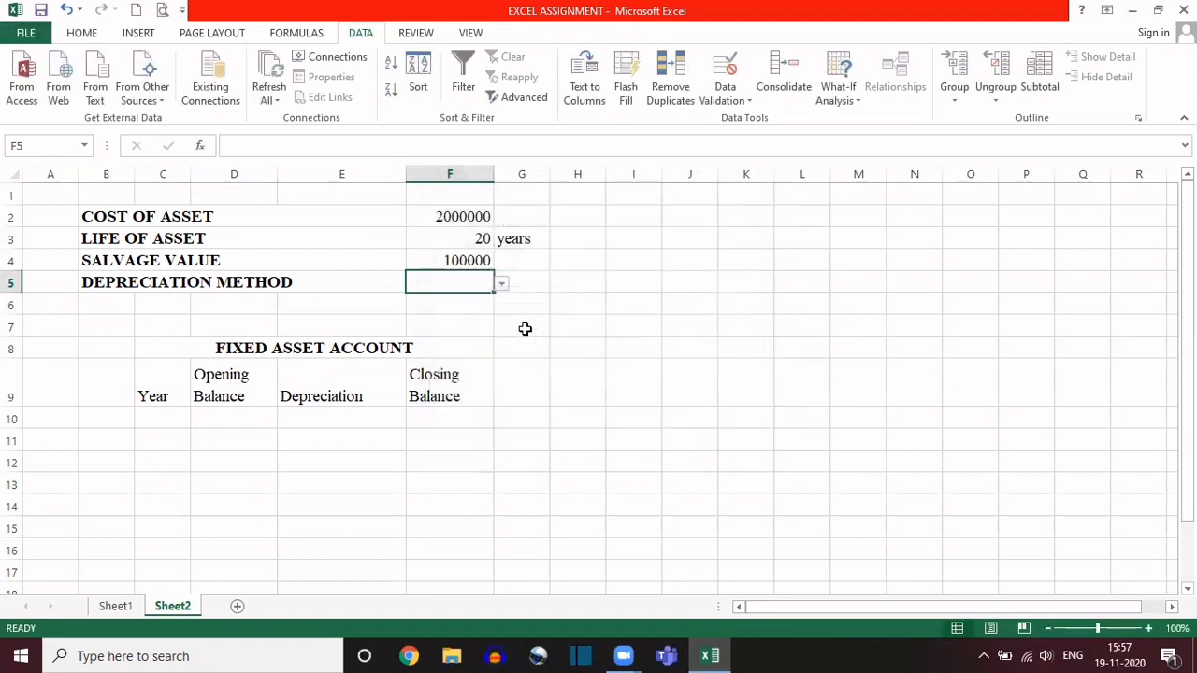
pyautogui.click(503, 284)
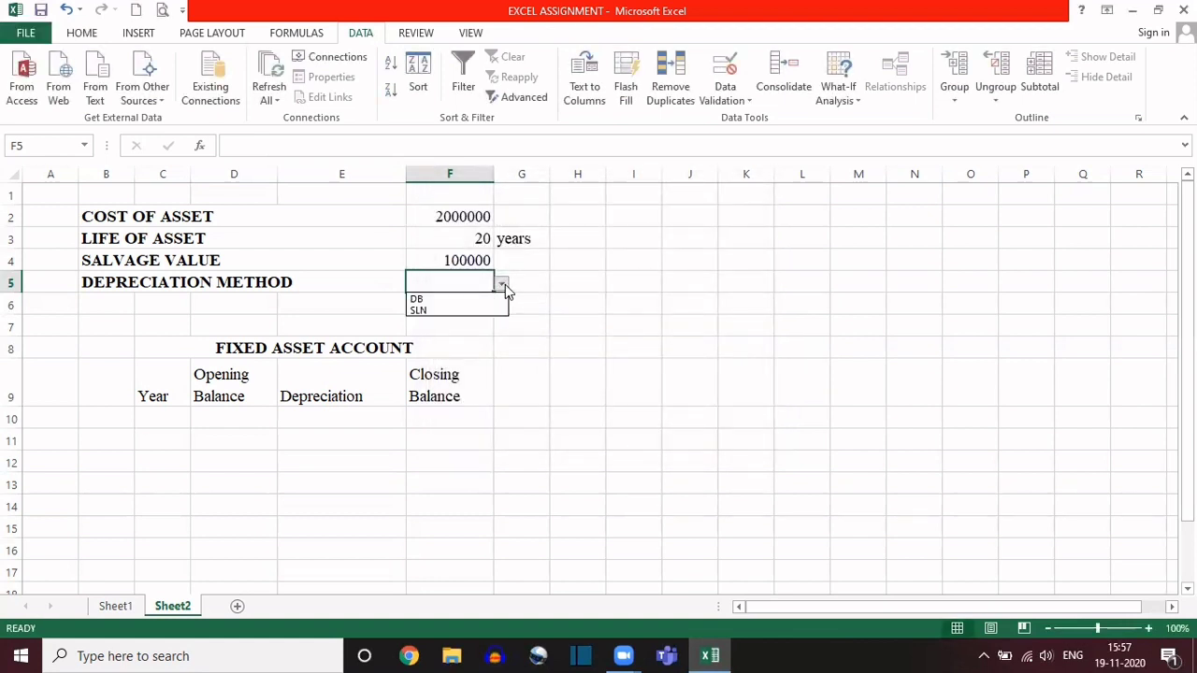
pyautogui.click(430, 298)
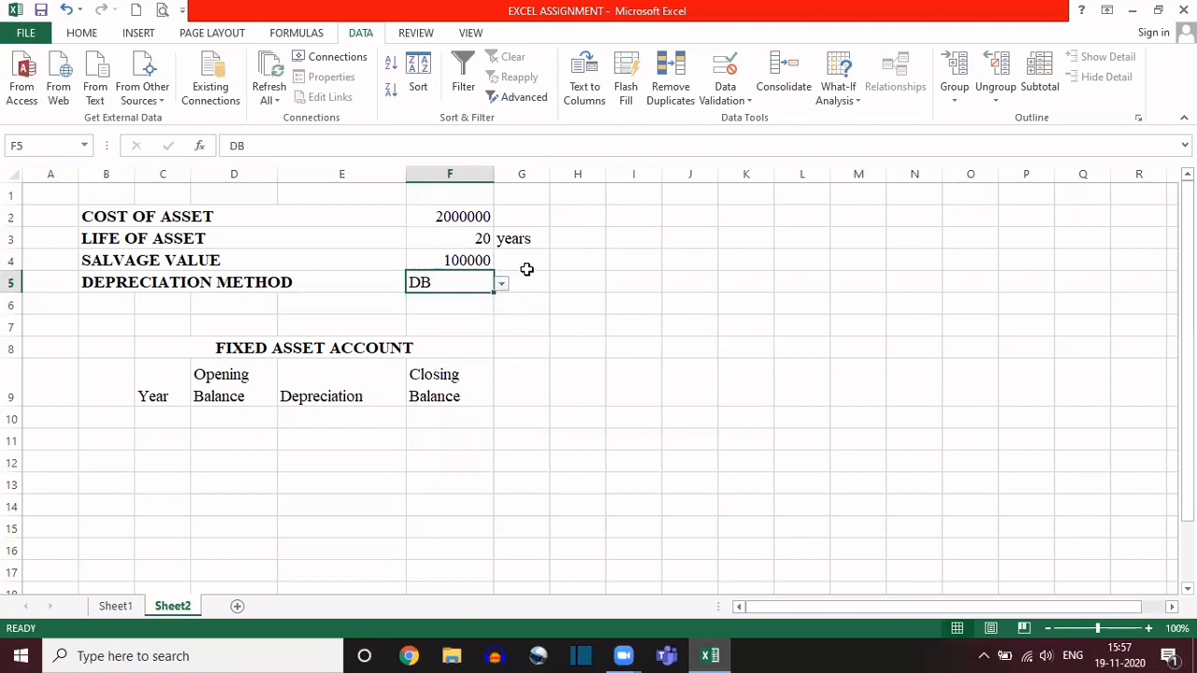
# Step: Clear the life of asset value from cell F3
pyautogui.click(436, 235)
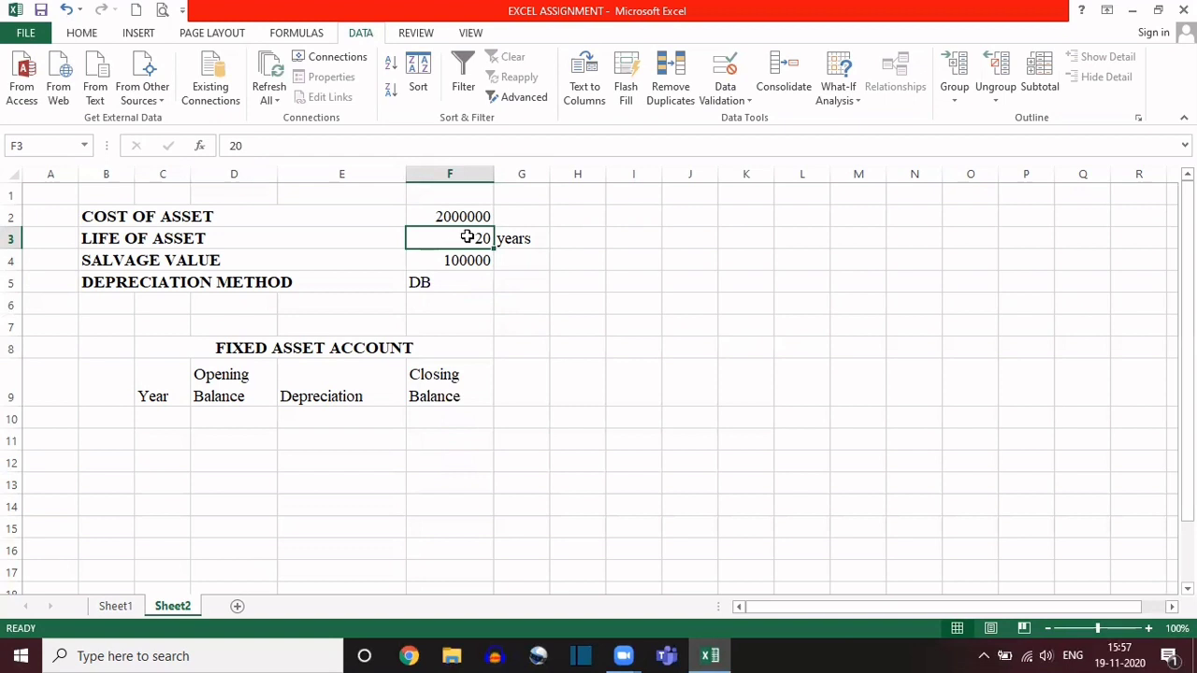
pyautogui.press('Delete')
pyautogui.click(726, 73)
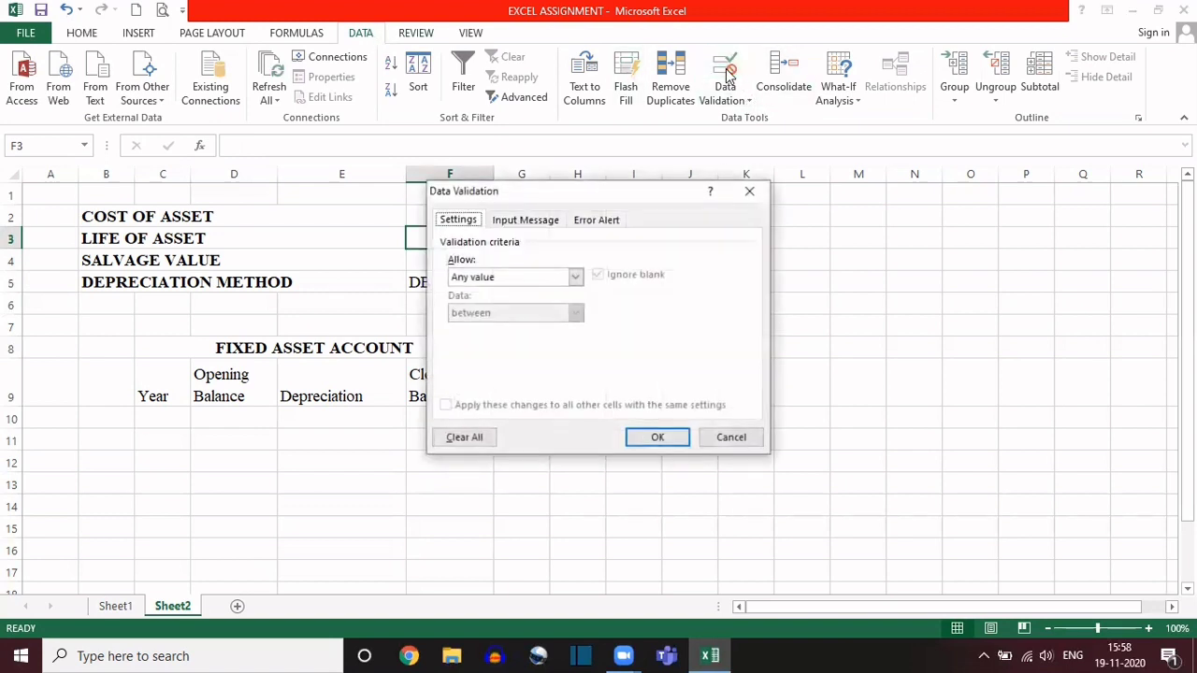
pyautogui.click(575, 277)
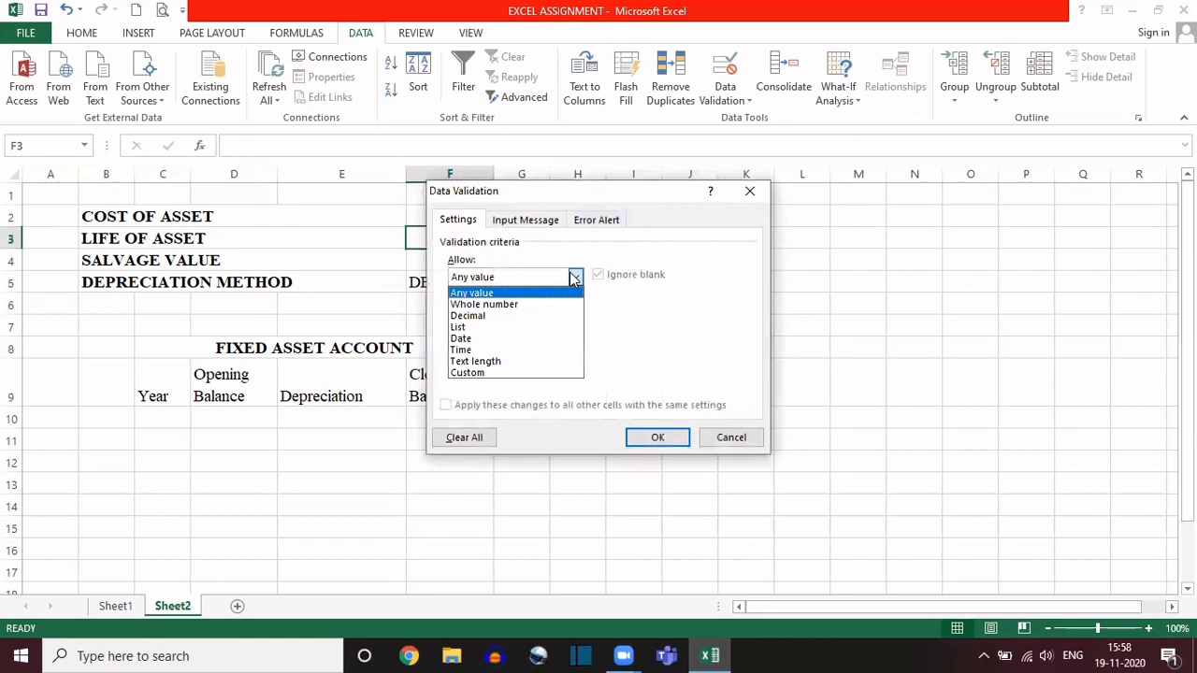
pyautogui.click(487, 327)
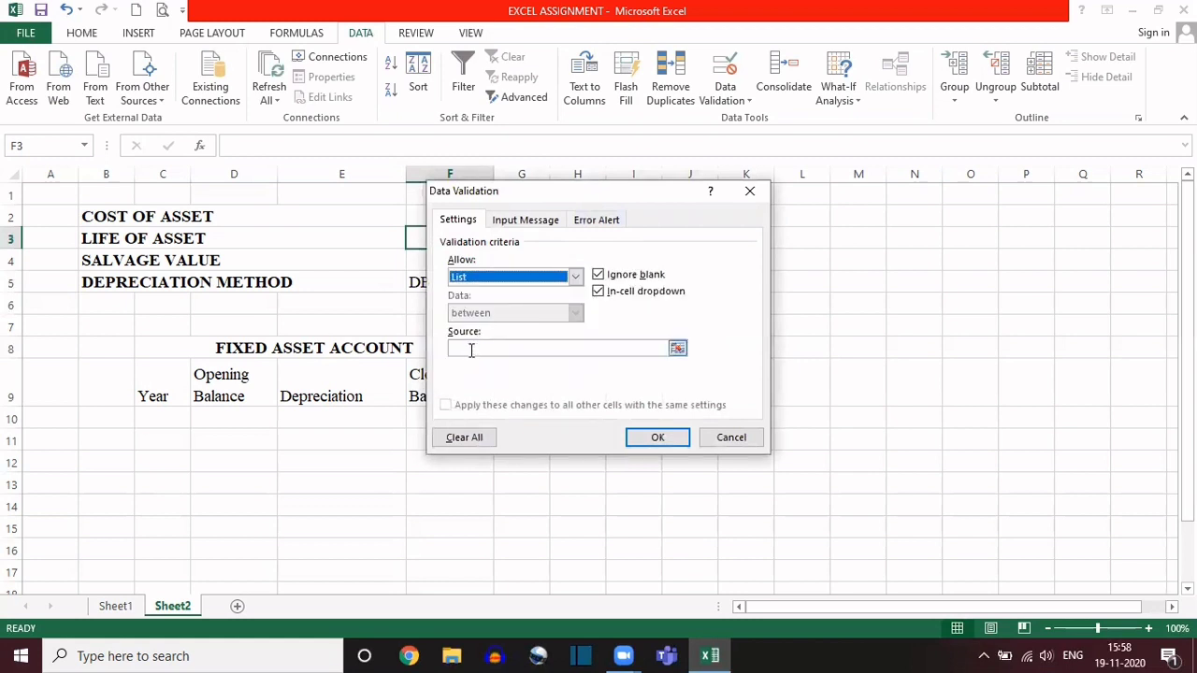
pyautogui.click(471, 349)
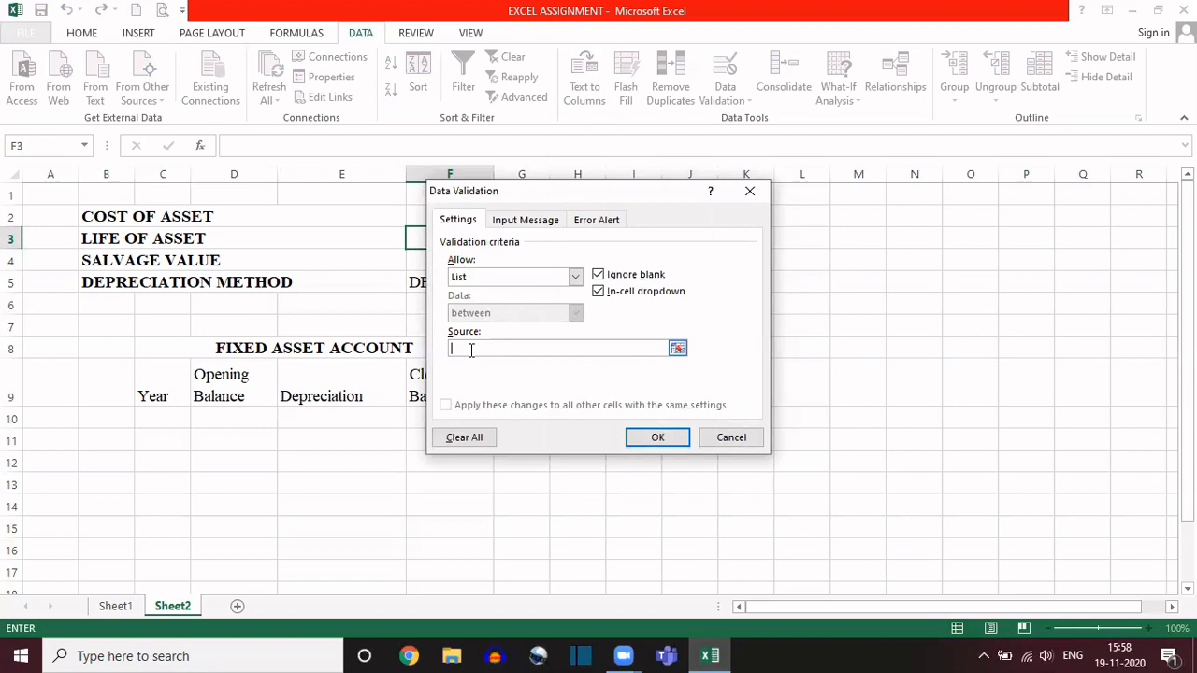
pyautogui.write('1')
pyautogui.write(',2,3,')
pyautogui.press('BackSpace')
pyautogui.press('BackSpace')
pyautogui.press('BackSpace')
pyautogui.press('BackSpace')
pyautogui.click(750, 191)
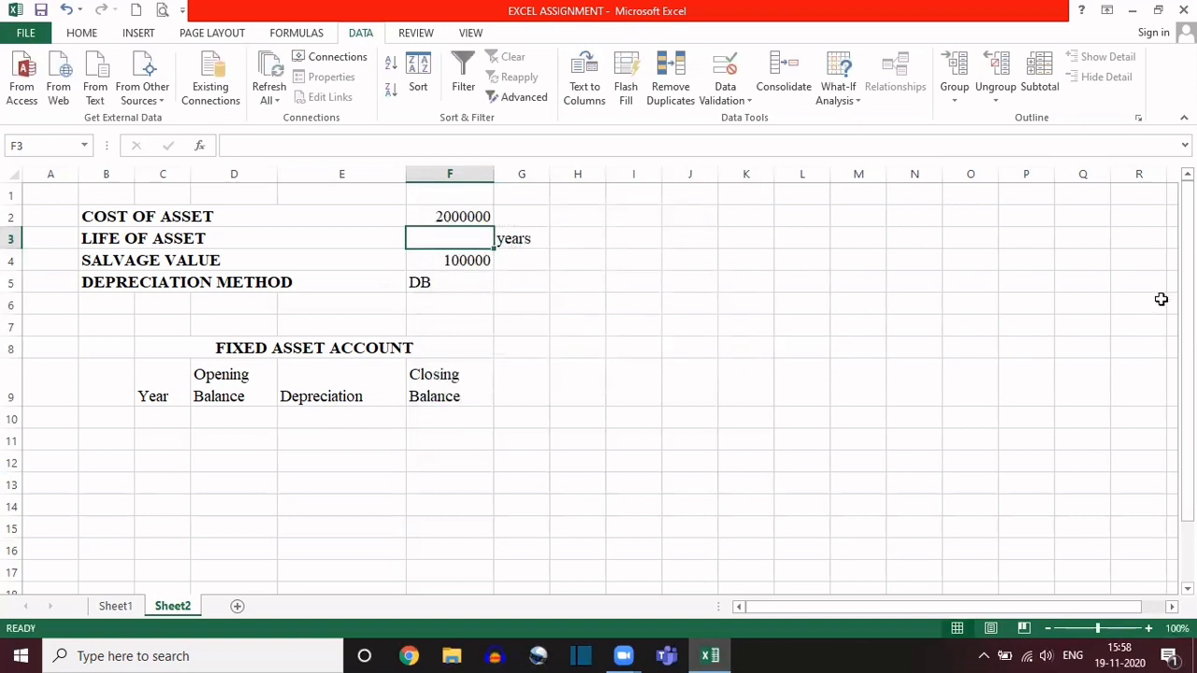
# Step: Enter 1 and 2 in P2 and P3 and extend the series down column P to 74
pyautogui.click(1019, 216)
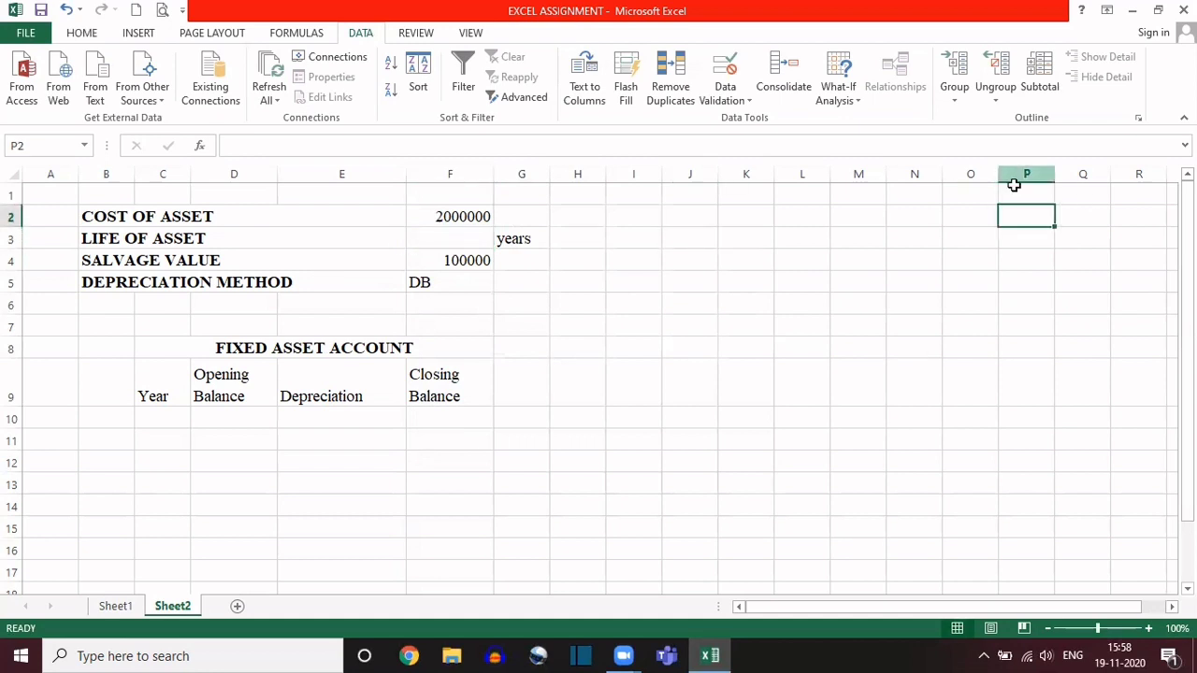
pyautogui.write('1')
pyautogui.press('Return')
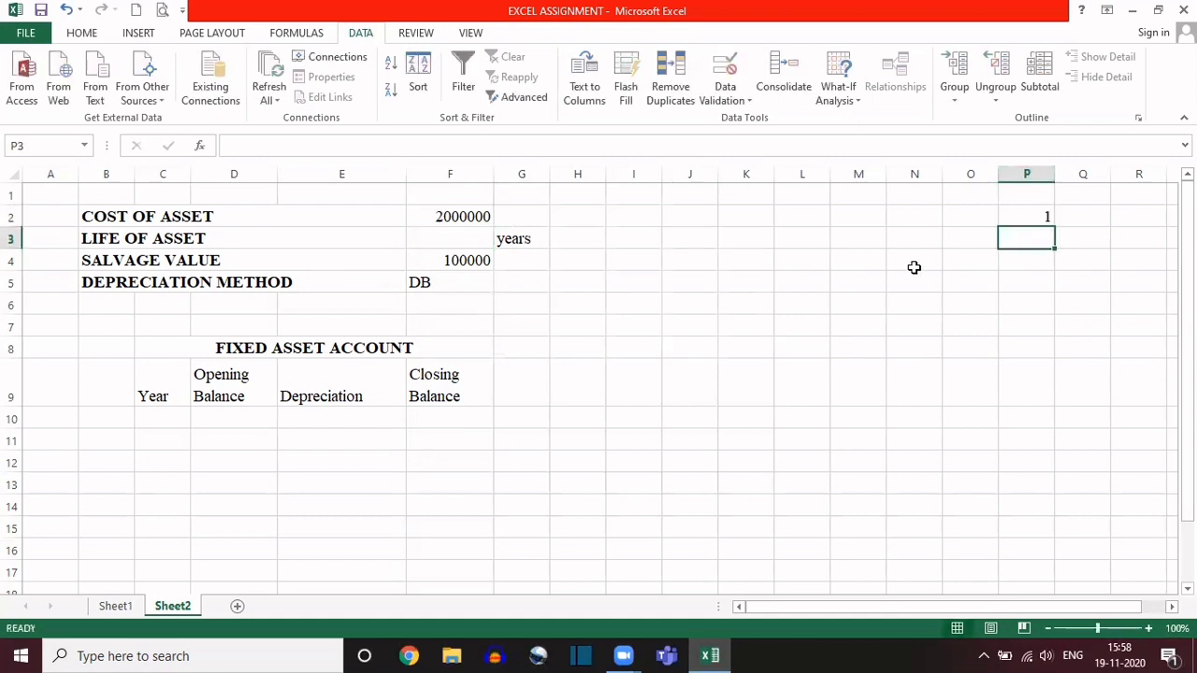
pyautogui.write('2')
pyautogui.press('Return')
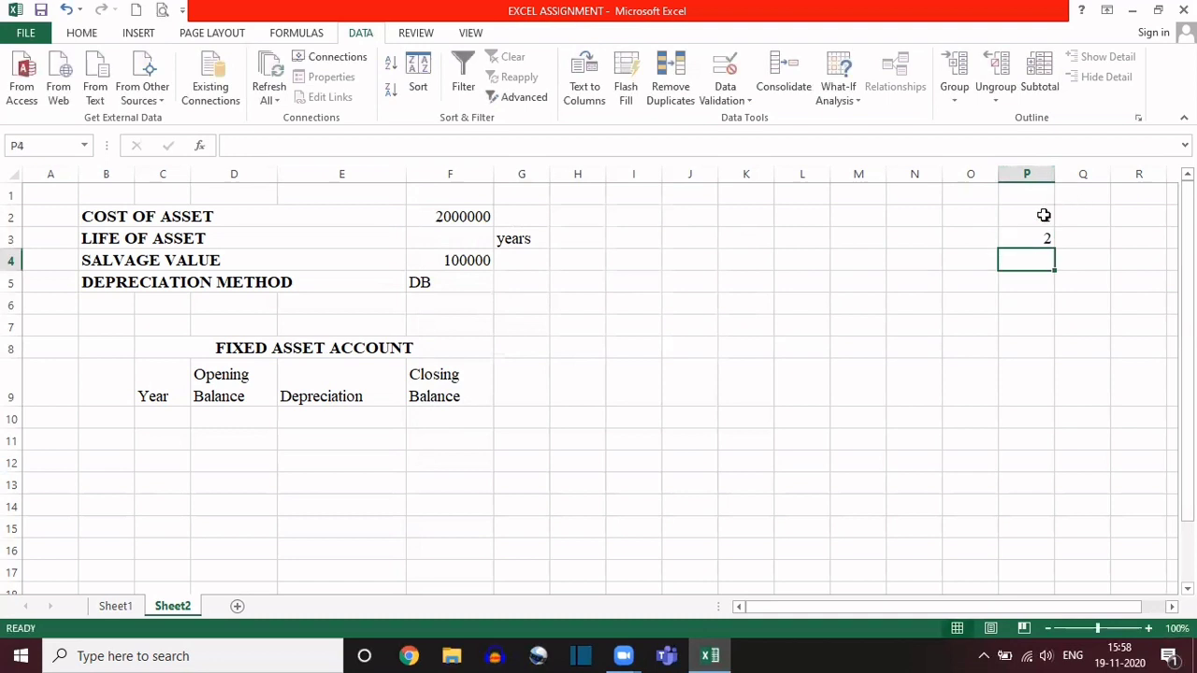
pyautogui.moveTo(1015, 213); pyautogui.dragTo(1023, 238)
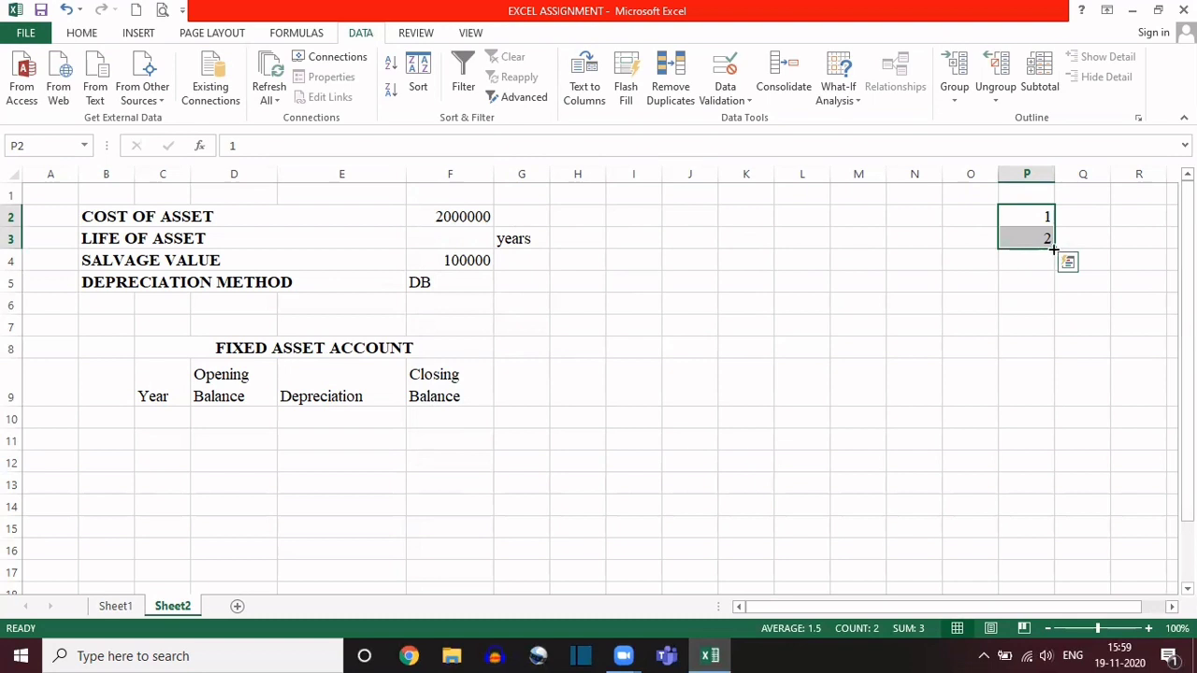
pyautogui.moveTo(1056, 247); pyautogui.dragTo(1009, 546)
pyautogui.scroll(19, 969, 472)
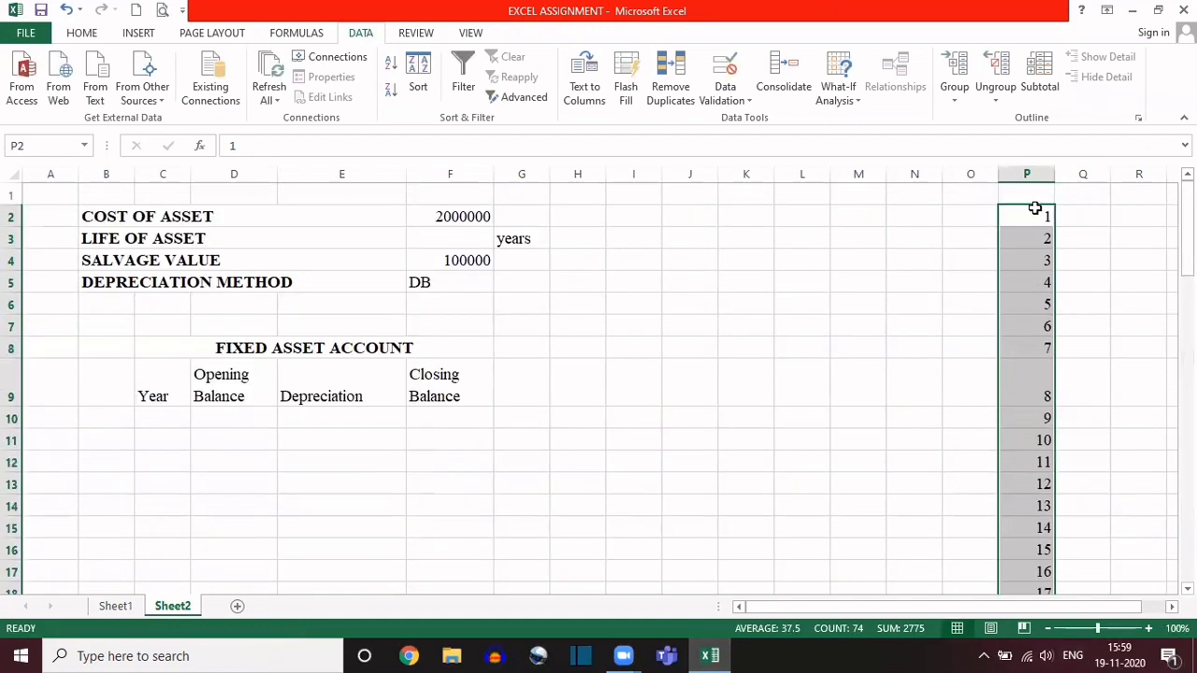
pyautogui.click(1032, 207)
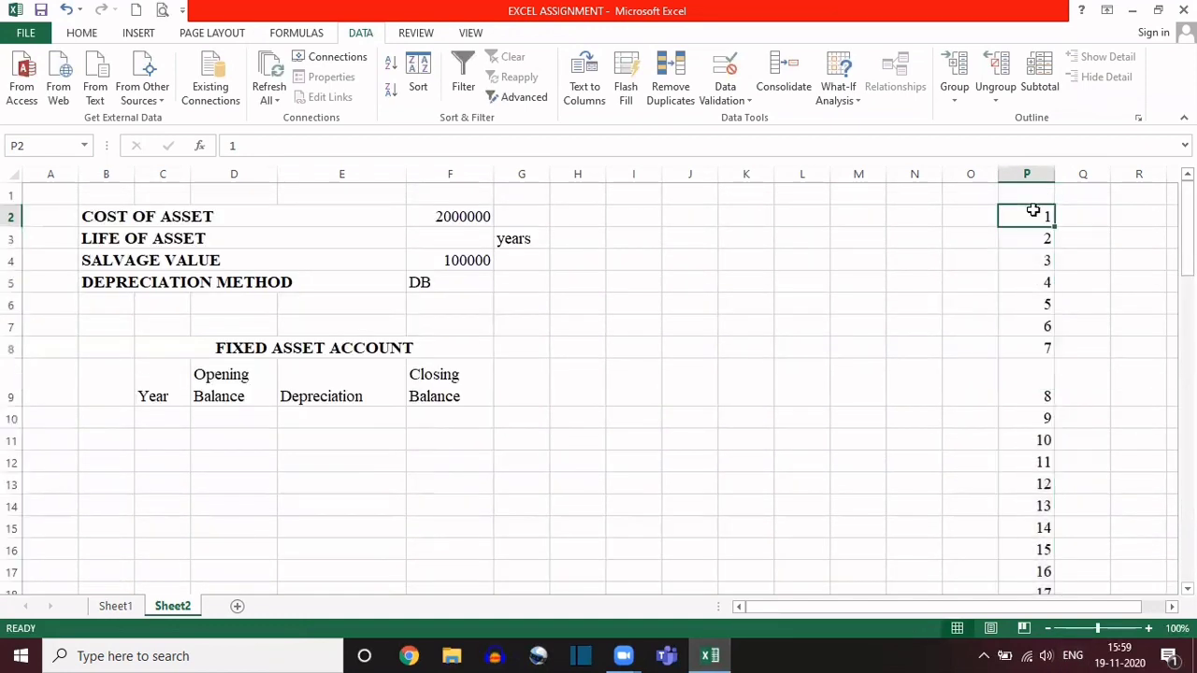
# Step: Restrict the life of asset cell F3 to a validation list sourced from the numbers in =$P$2:$P$51
pyautogui.click(452, 238)
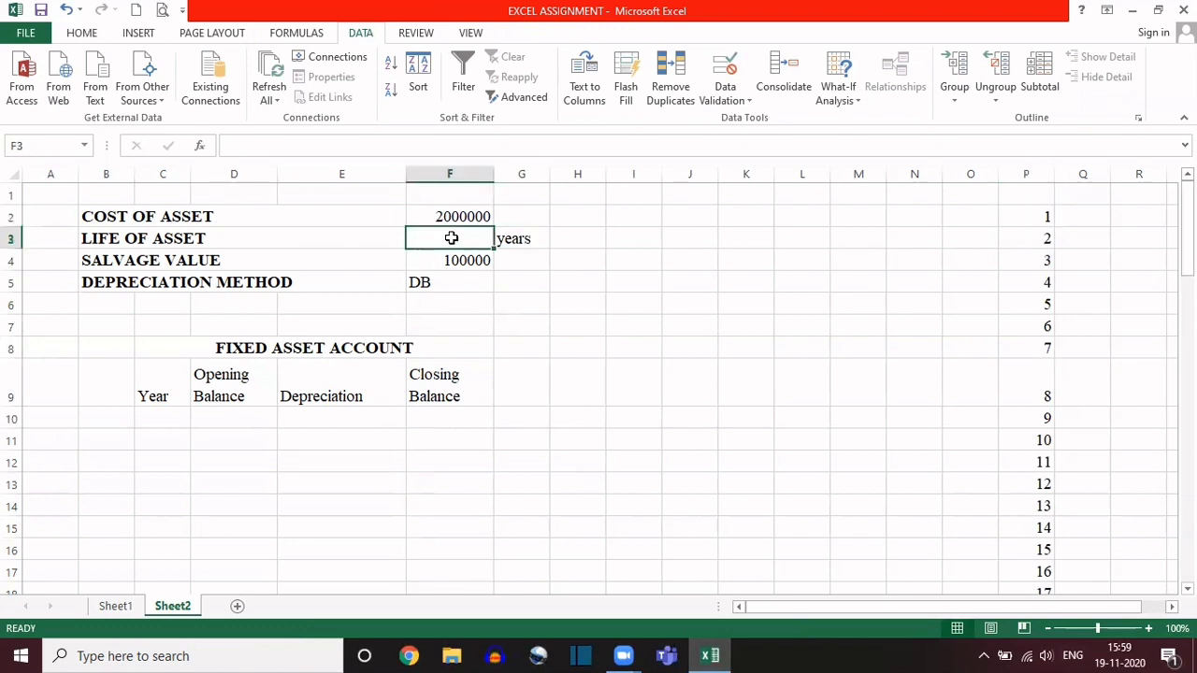
pyautogui.click(725, 64)
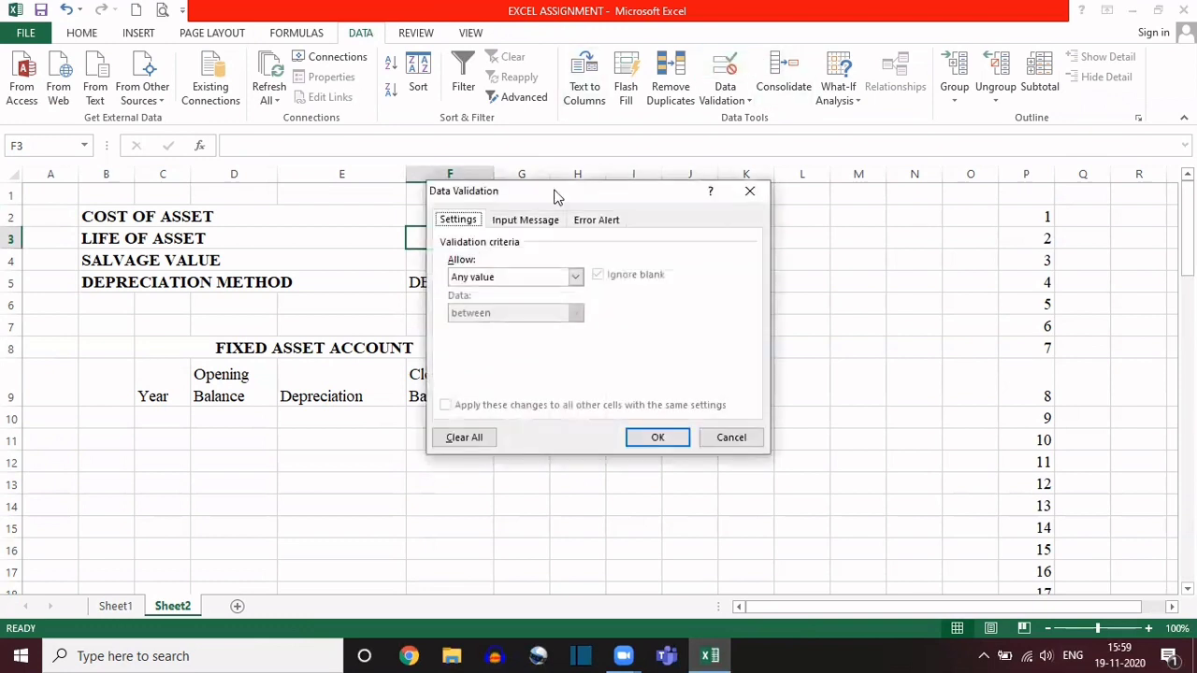
pyautogui.click(575, 277)
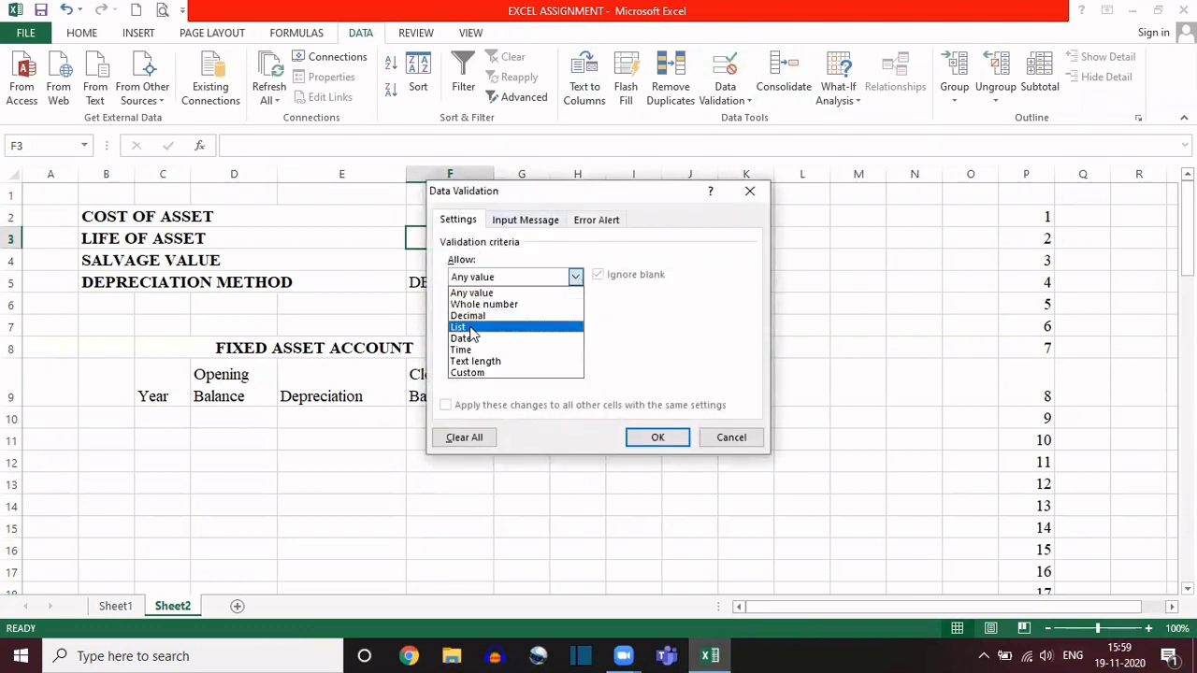
pyautogui.click(472, 327)
pyautogui.click(473, 349)
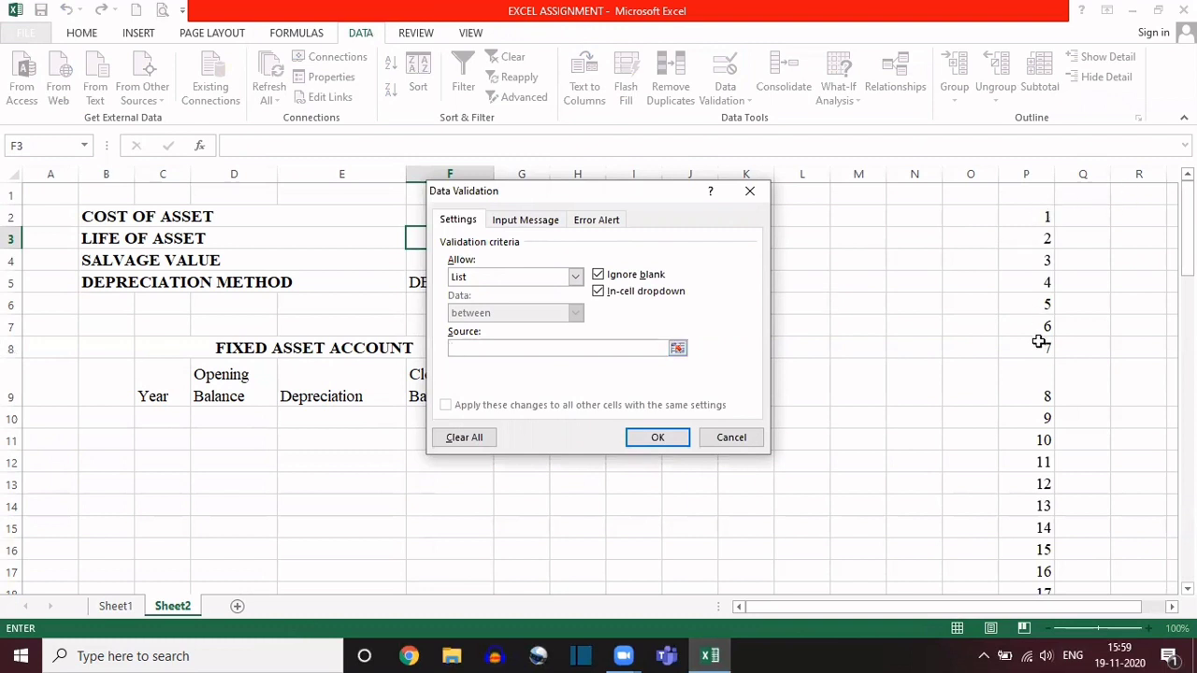
pyautogui.click(1022, 214)
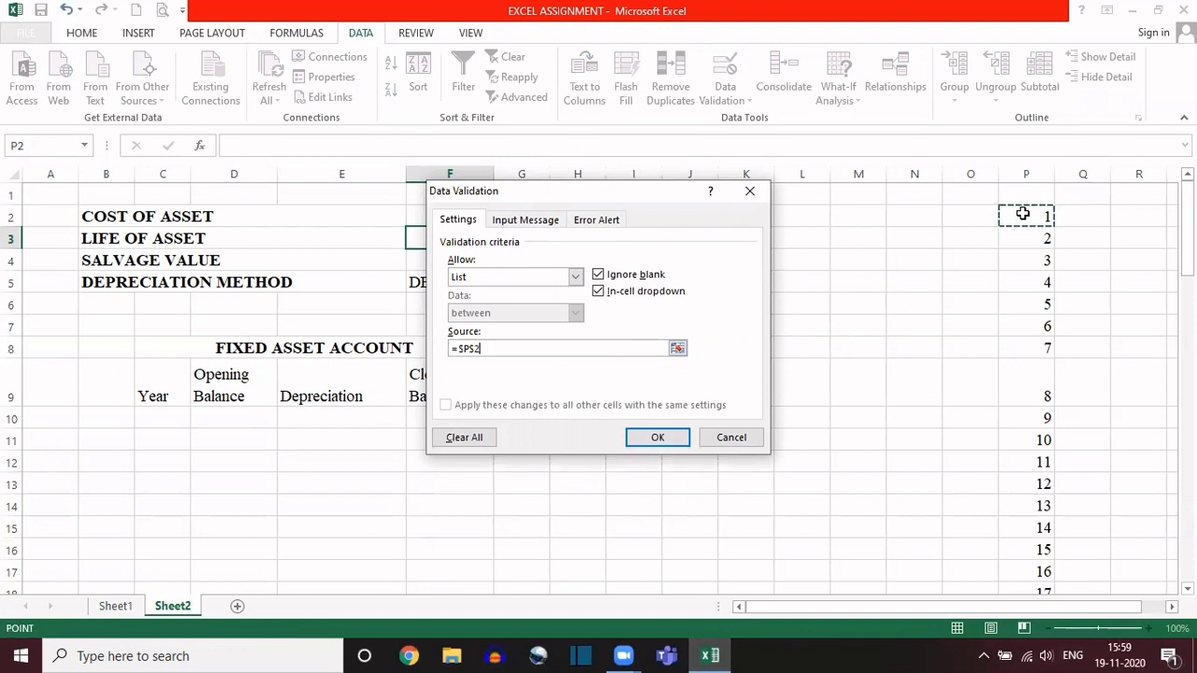
pyautogui.hotkey('shift', 'Down')
pyautogui.hotkey('shift', 'Down')
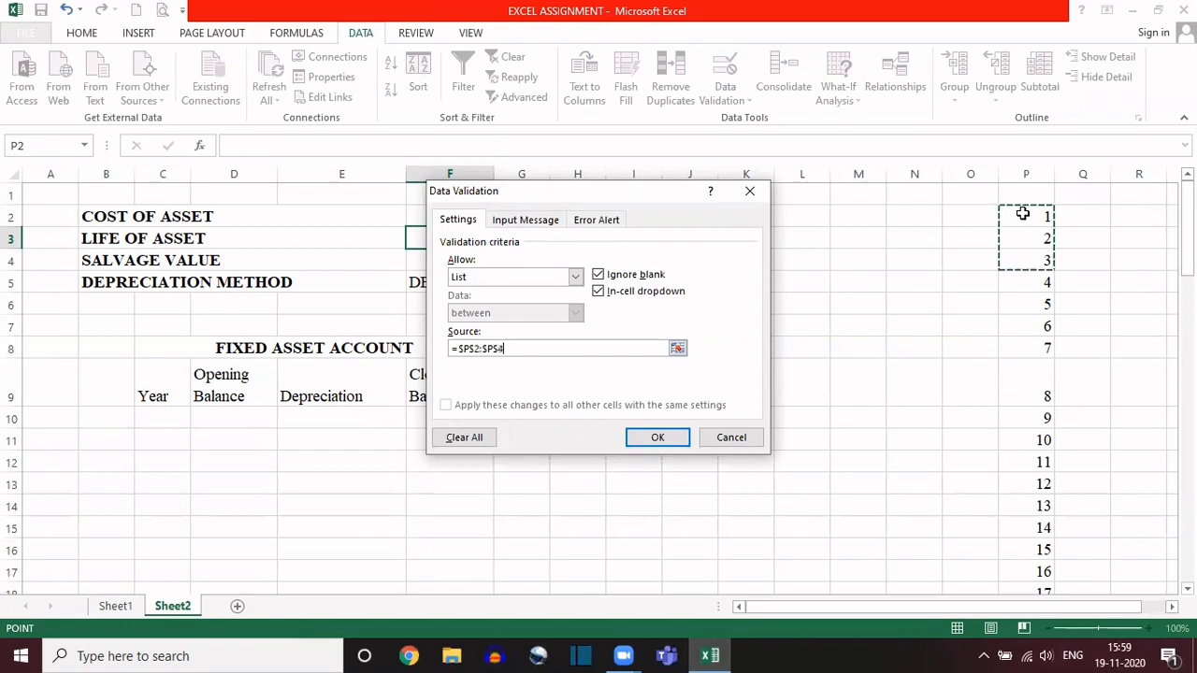
pyautogui.hotkey('shift', 'Down')
pyautogui.hotkey('shift', 'Down')
pyautogui.hotkey('shift', 'Down')
pyautogui.hotkey('shift', 'Down')
pyautogui.hotkey('shift', 'Down')
pyautogui.hotkey('shift', 'Down')
pyautogui.hotkey('shift', 'Down')
pyautogui.hotkey('shift', 'Down')
pyautogui.hotkey('shift', 'Down')
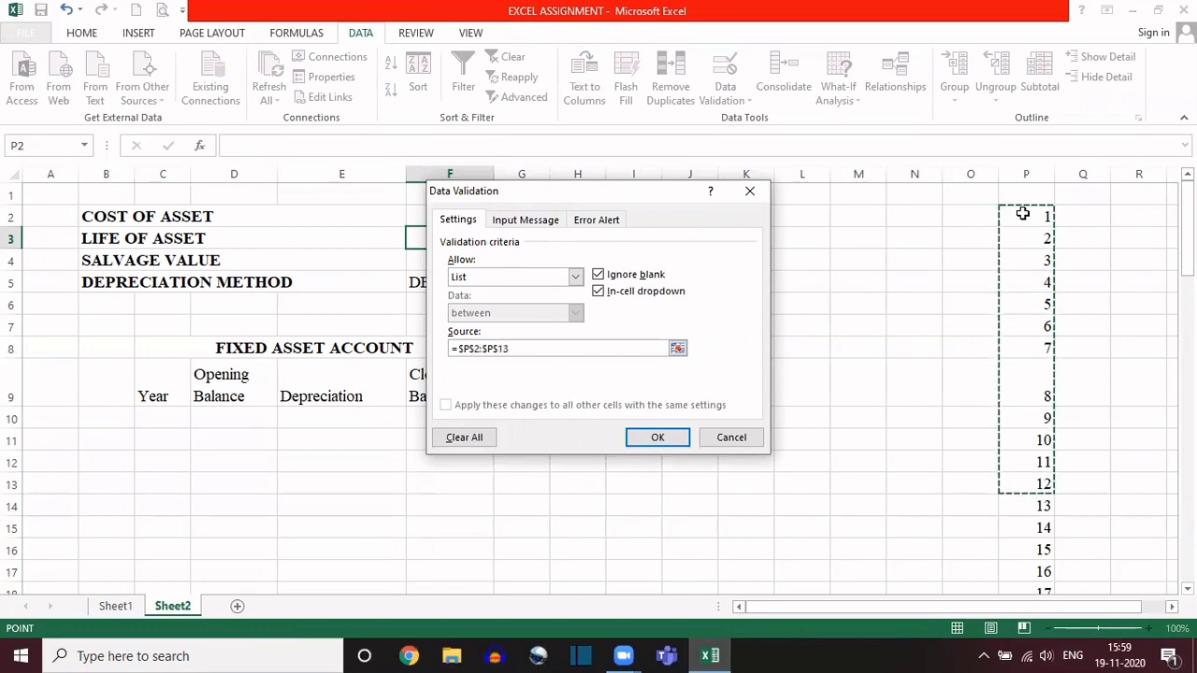
pyautogui.hotkey('shift', 'Down')
pyautogui.hotkey('shift', 'Down')
pyautogui.hotkey('shift', 'Down')
pyautogui.hotkey('shift', 'Down')
pyautogui.hotkey('shift', 'Down')
pyautogui.hotkey('shift', 'Down')
pyautogui.hotkey('shift', 'Down')
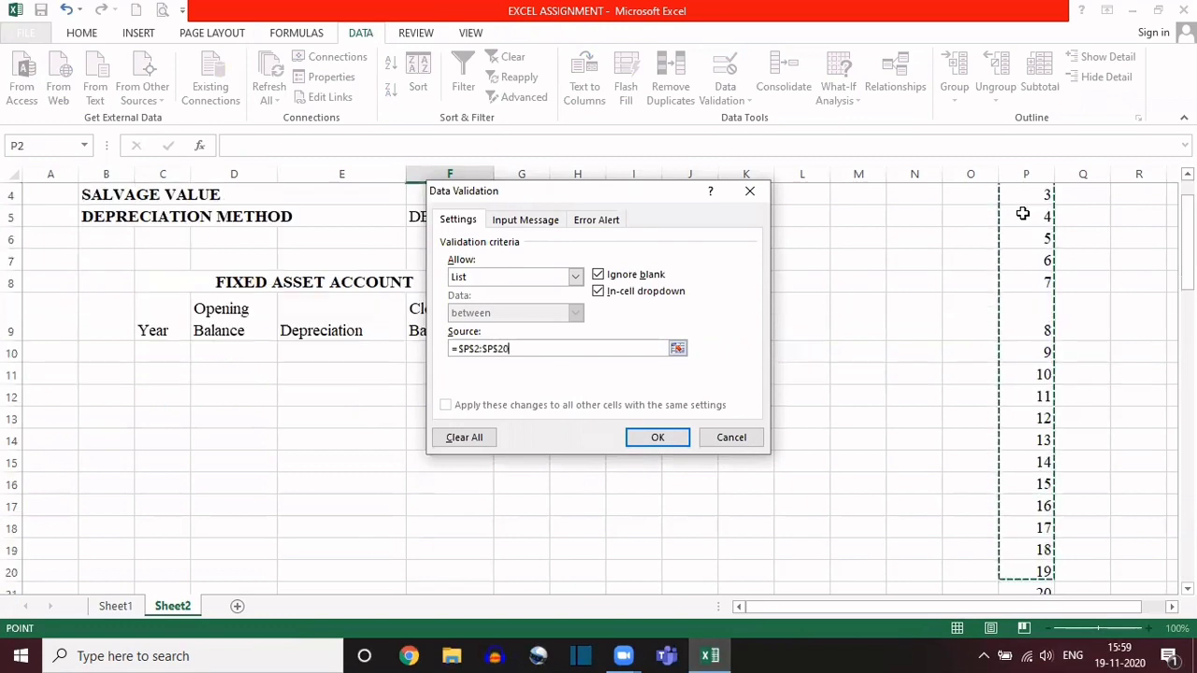
pyautogui.hotkey('shift', 'Down')
pyautogui.hotkey('shift', 'Down')
pyautogui.hotkey('shift', 'Down')
pyautogui.hotkey('shift', 'Down')
pyautogui.hotkey('shift', 'Down')
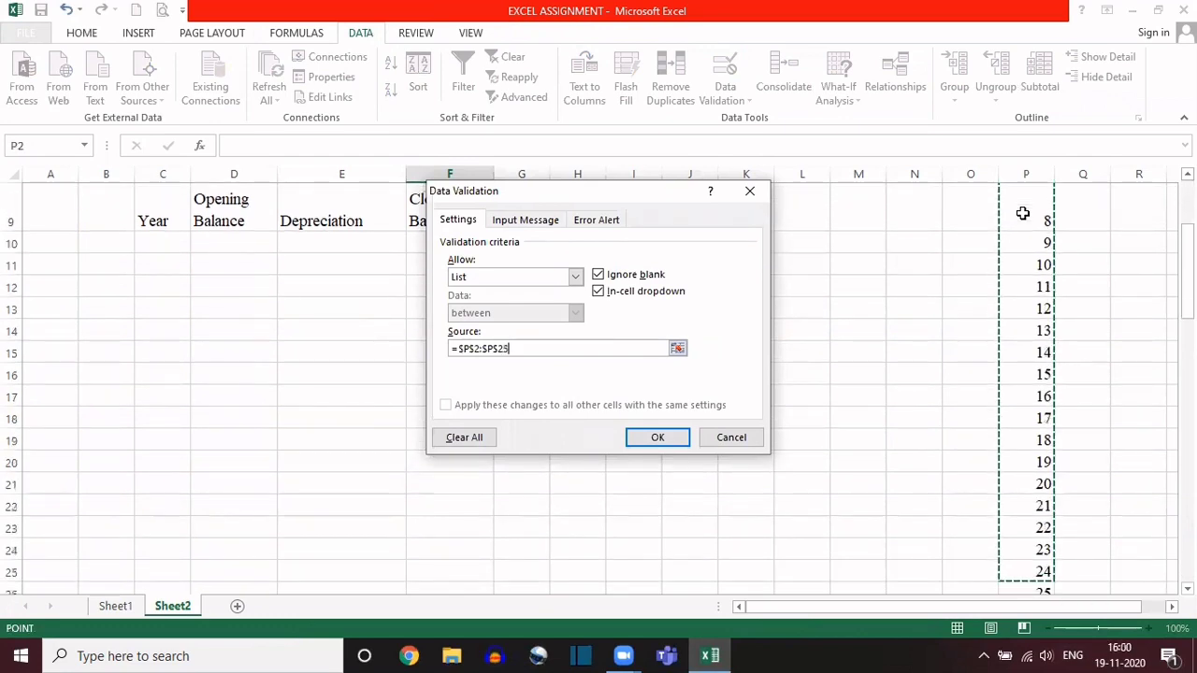
pyautogui.hotkey('shift', 'Down')
pyautogui.hotkey('shift', 'Down')
pyautogui.hotkey('shift', 'Down')
pyautogui.hotkey('shift', 'Down')
pyautogui.hotkey('shift', 'Down')
pyautogui.hotkey('shift', 'Down')
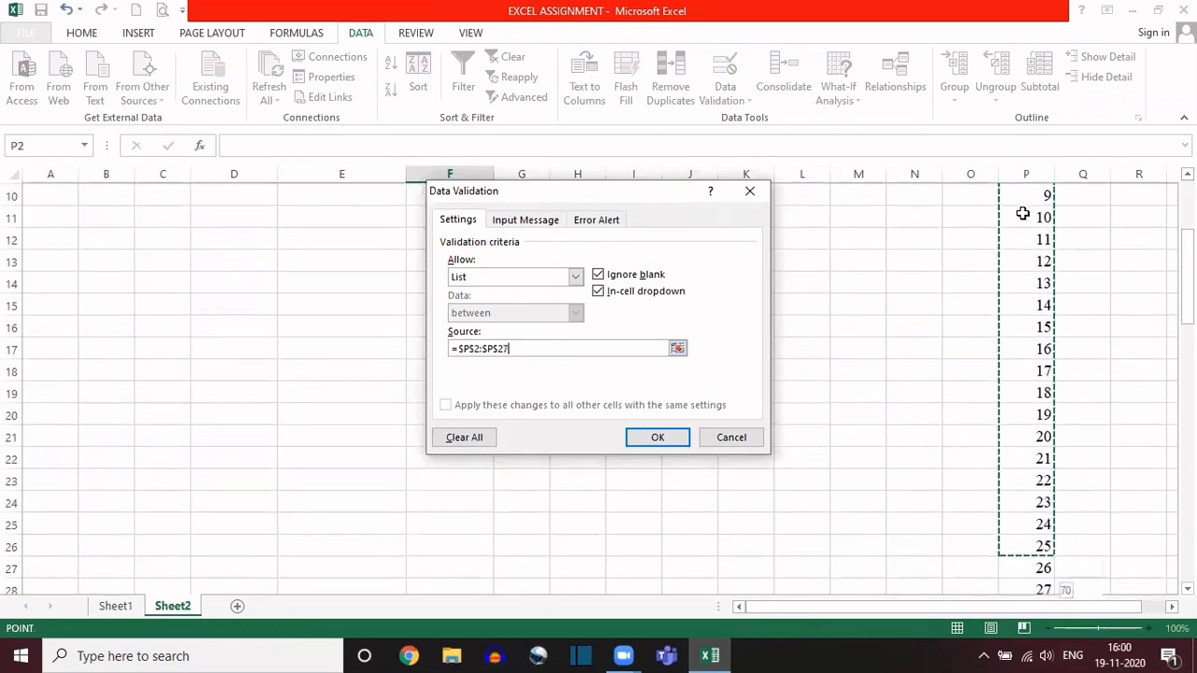
pyautogui.hotkey('shift', 'Down')
pyautogui.hotkey('shift', 'Down')
pyautogui.hotkey('shift', 'Down')
pyautogui.hotkey('shift', 'Down')
pyautogui.hotkey('shift', 'Down')
pyautogui.hotkey('shift', 'Down')
pyautogui.hotkey('shift', 'Down')
pyautogui.hotkey('shift', 'Down')
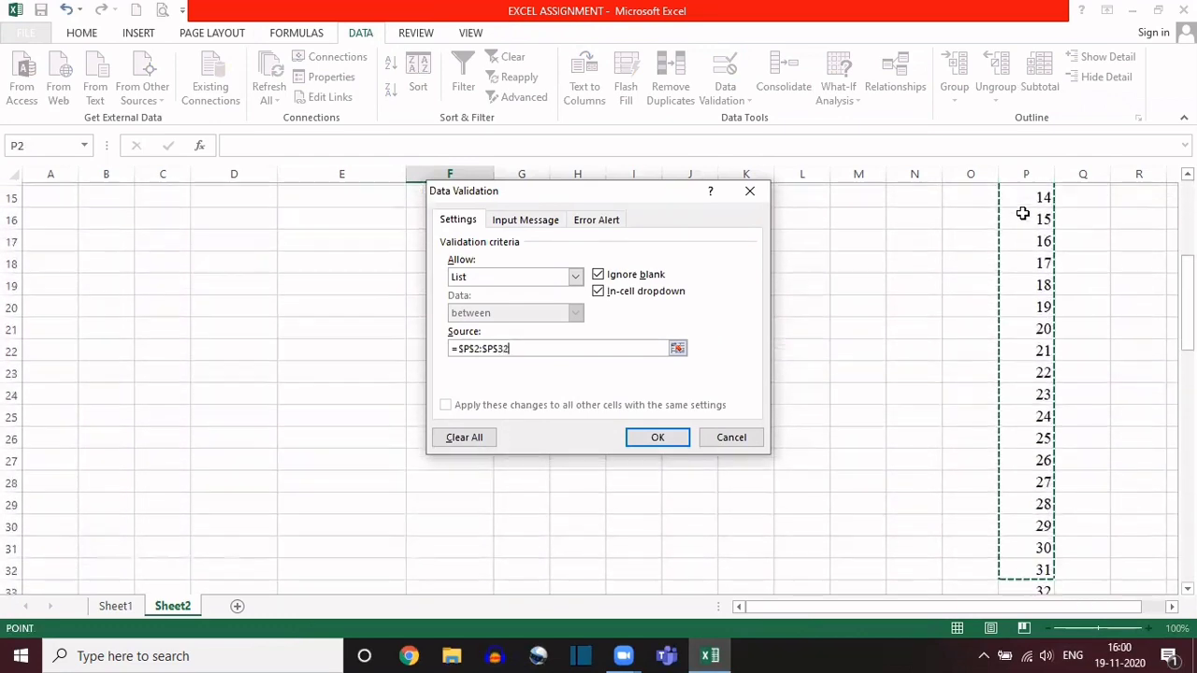
pyautogui.hotkey('shift', 'Down')
pyautogui.hotkey('shift', 'Down')
pyautogui.hotkey('shift', 'Down')
pyautogui.hotkey('shift', 'Down')
pyautogui.hotkey('shift', 'Down')
pyautogui.hotkey('shift', 'Down')
pyautogui.hotkey('shift', 'Down')
pyautogui.hotkey('shift', 'Down')
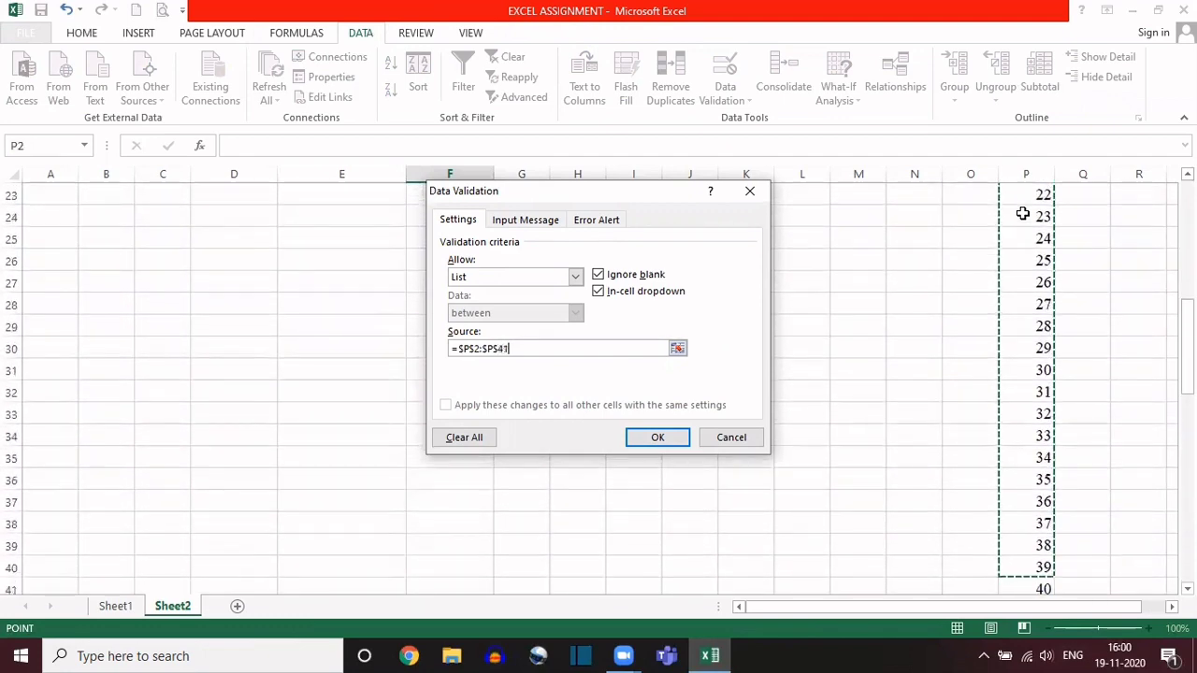
pyautogui.hotkey('shift', 'Down')
pyautogui.hotkey('shift', 'Down')
pyautogui.hotkey('shift', 'Down')
pyautogui.hotkey('shift', 'Down')
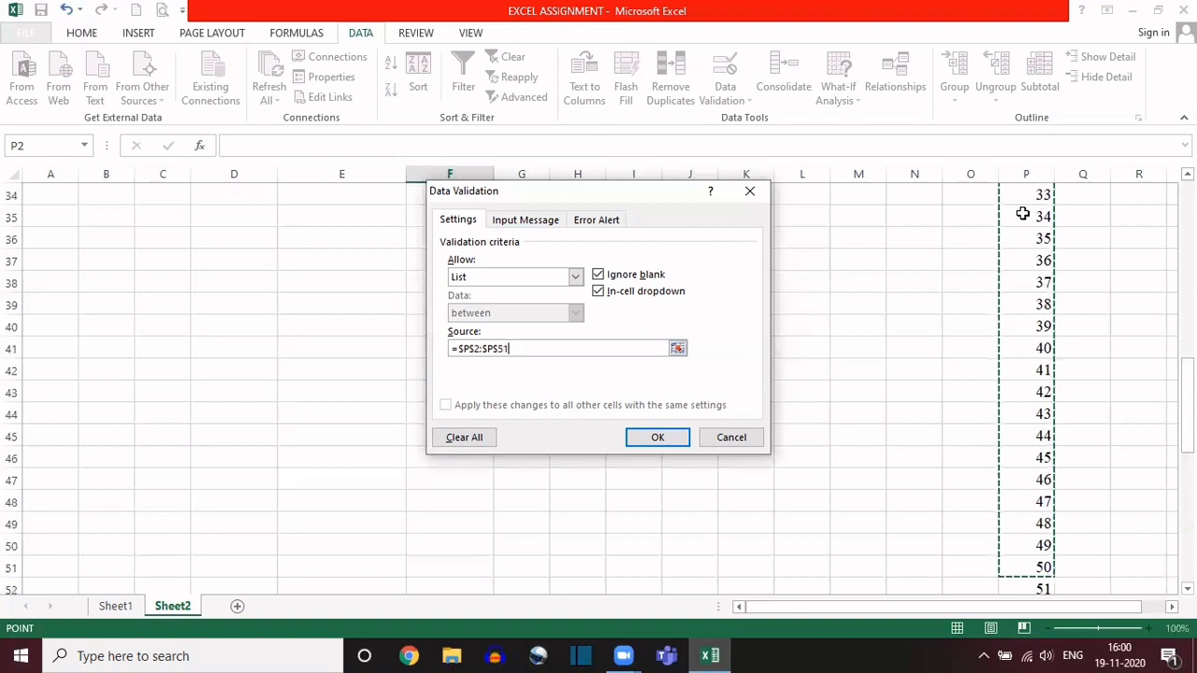
pyautogui.click(643, 438)
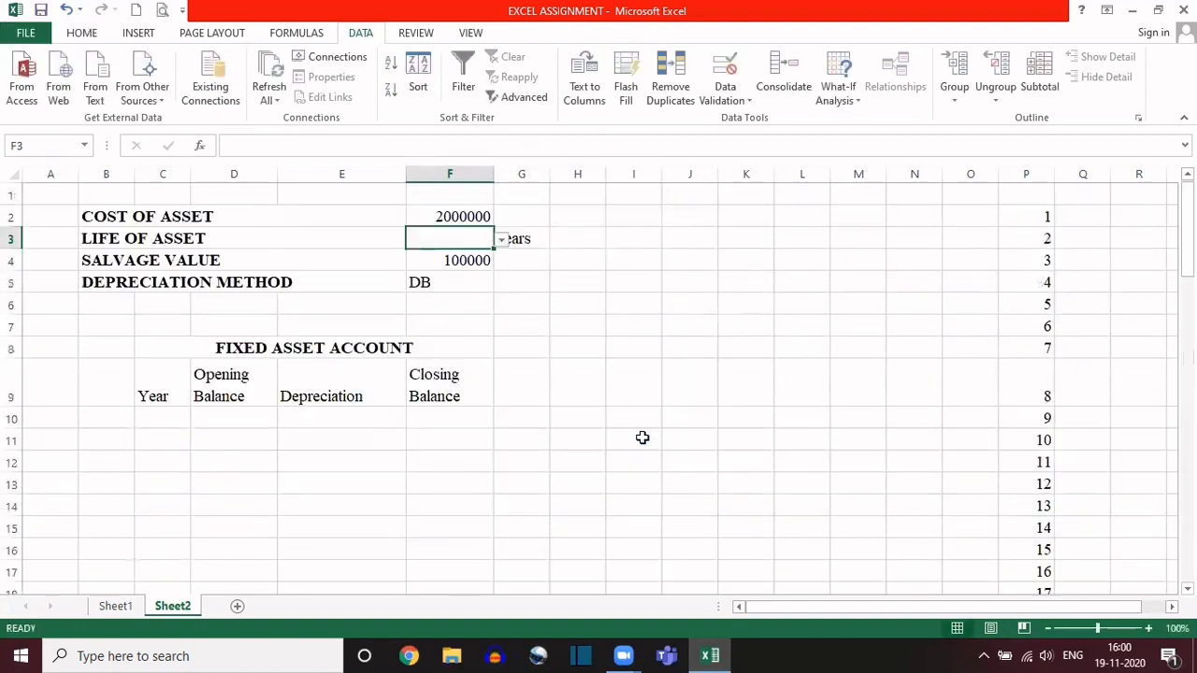
# Step: Choose 5 as the life of asset from the dropdown in cell F3
pyautogui.click(500, 241)
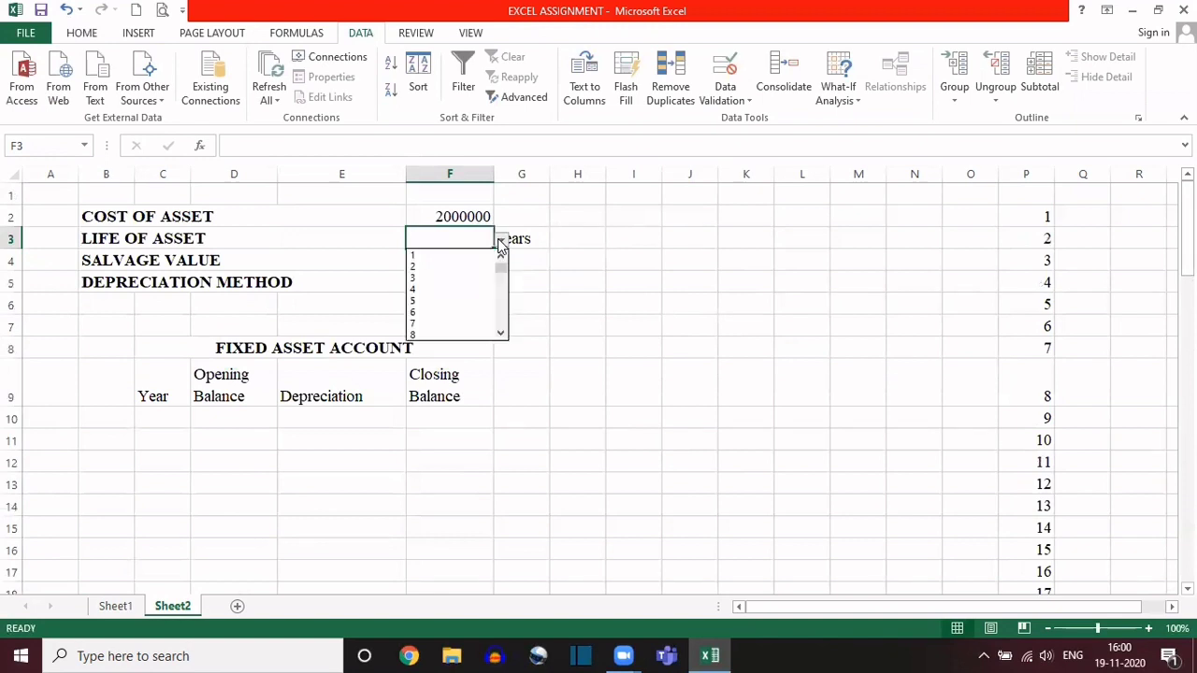
pyautogui.moveTo(500, 271)
pyautogui.mouseDown()
pyautogui.moveTo(502, 322)
pyautogui.moveTo(502, 251)
pyautogui.mouseUp()
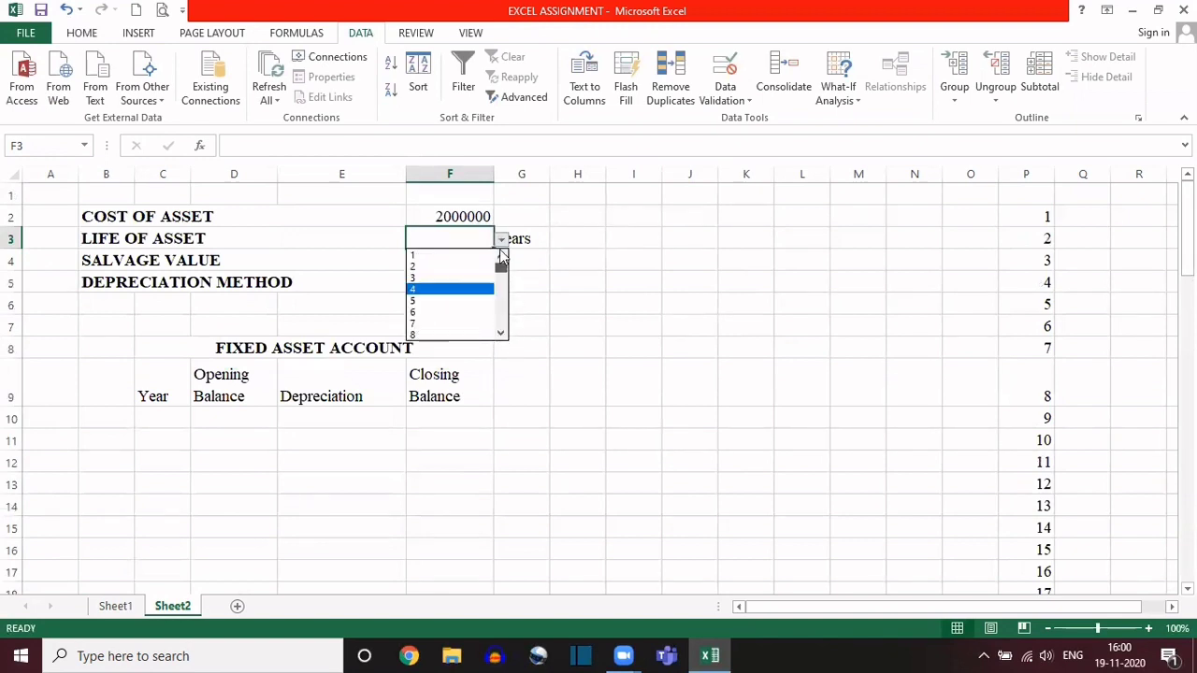
pyautogui.click(440, 239)
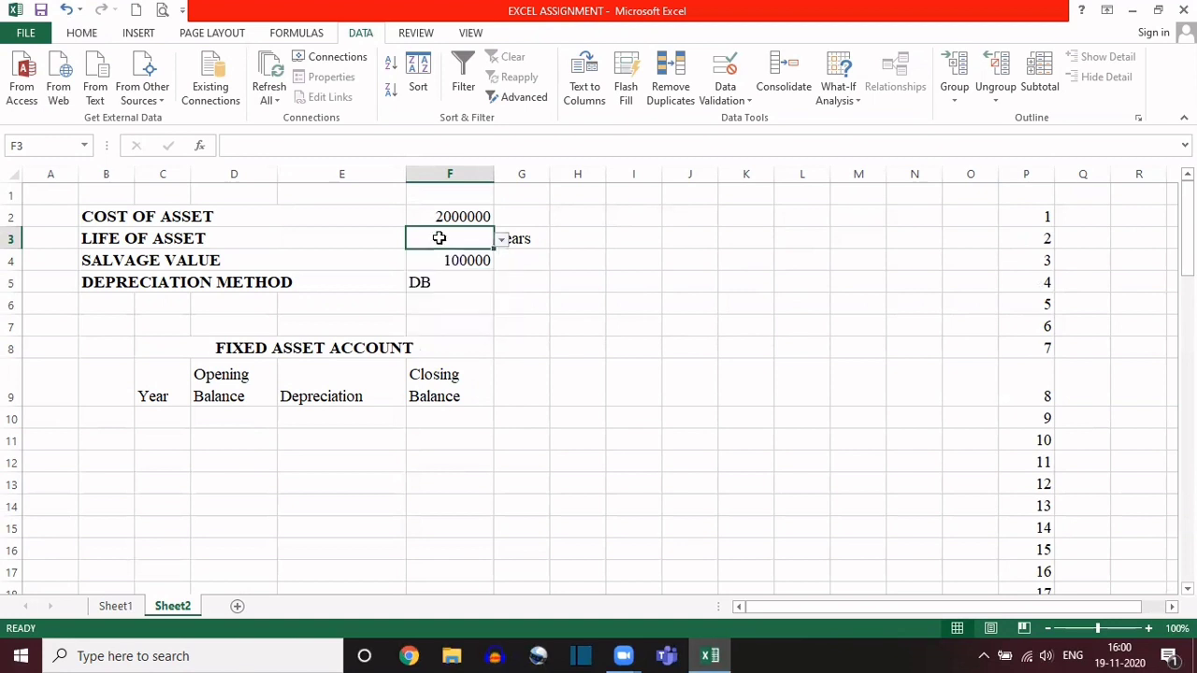
pyautogui.click(502, 241)
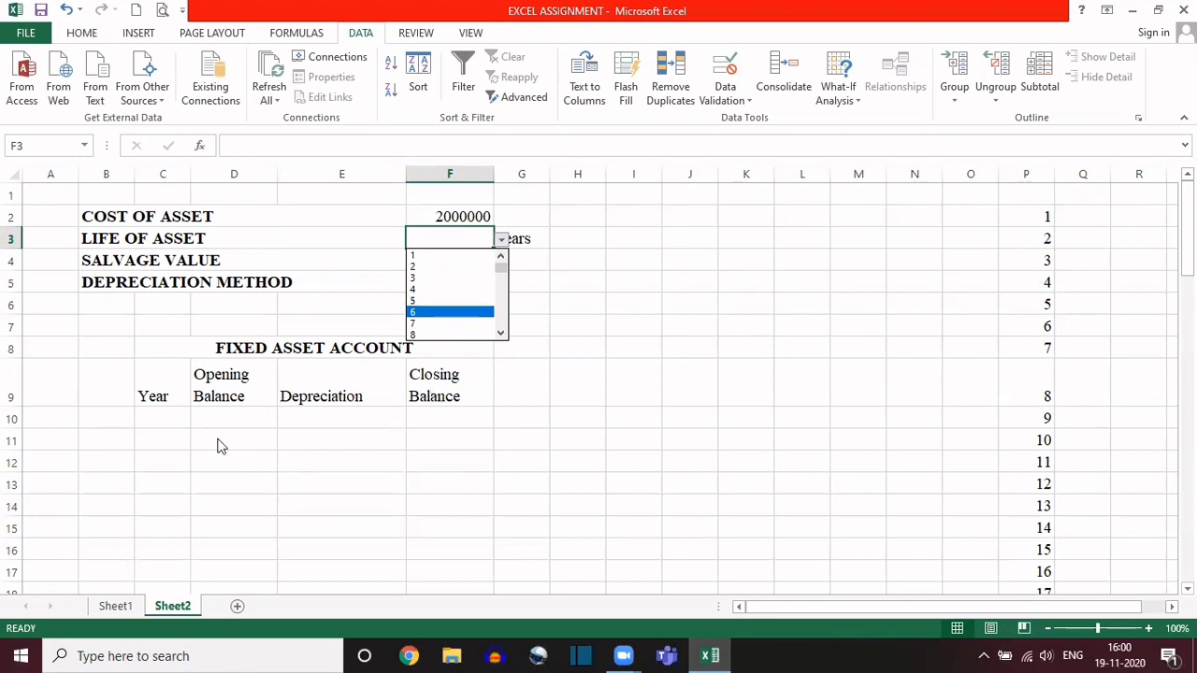
pyautogui.click(427, 302)
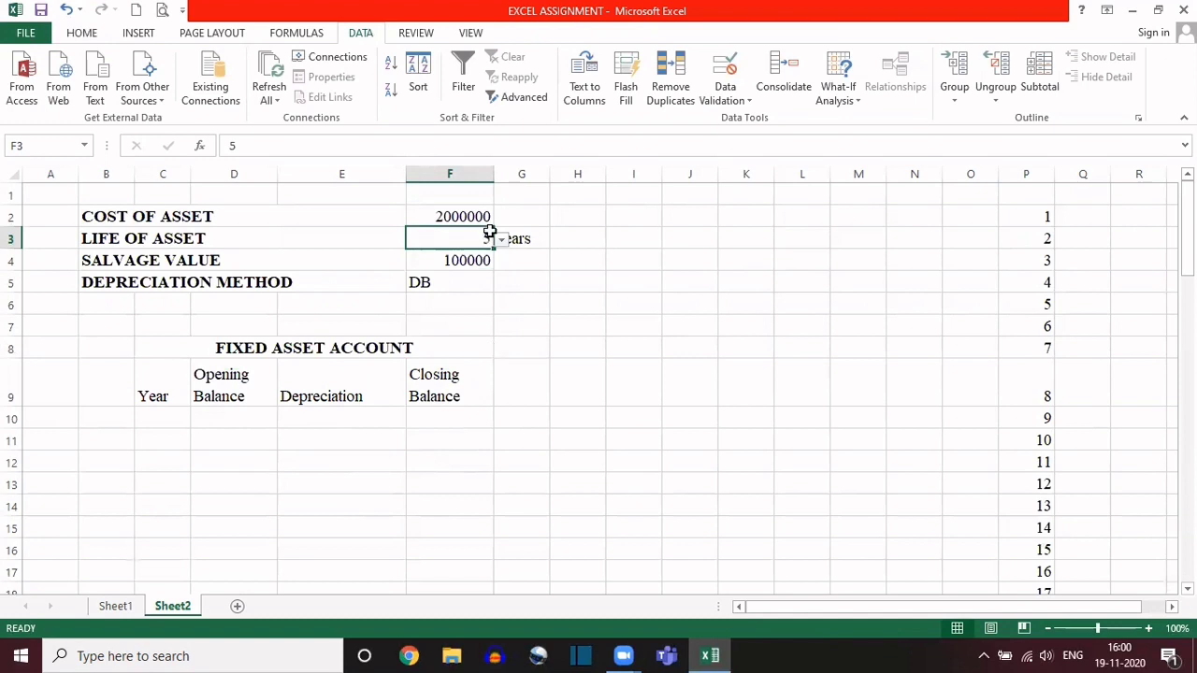
# Step: Examine the list source in the data validation settings of the life of asset cell F3
pyautogui.click(467, 279)
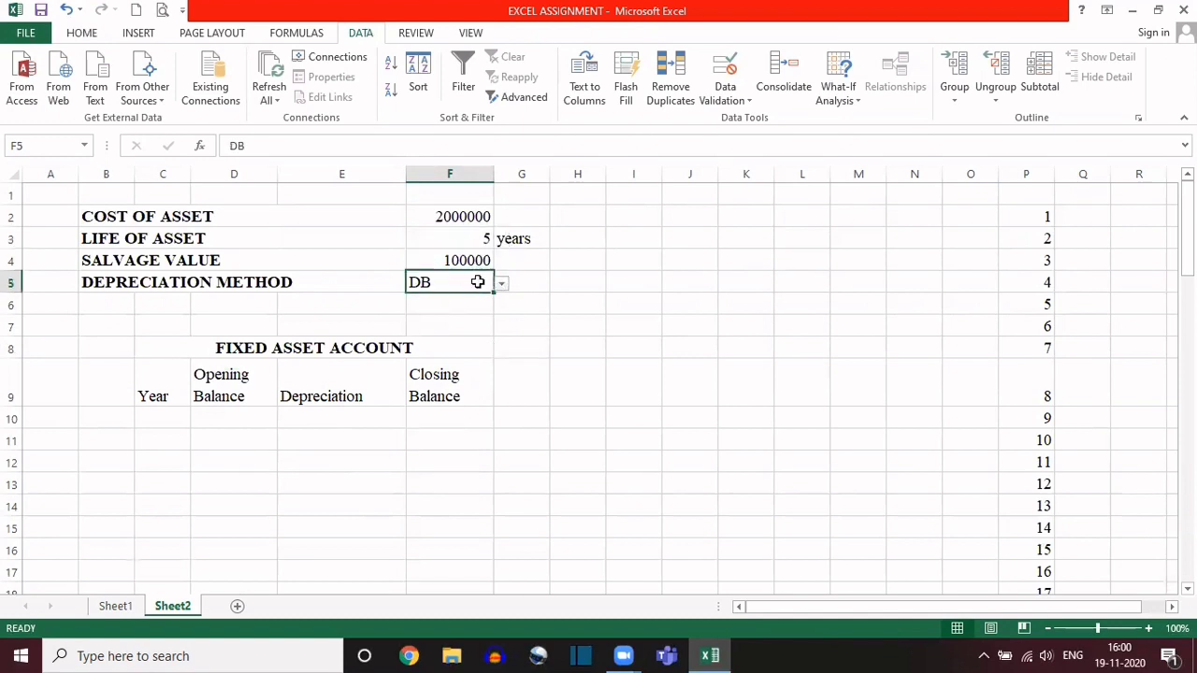
pyautogui.click(409, 239)
pyautogui.click(481, 284)
pyautogui.click(432, 240)
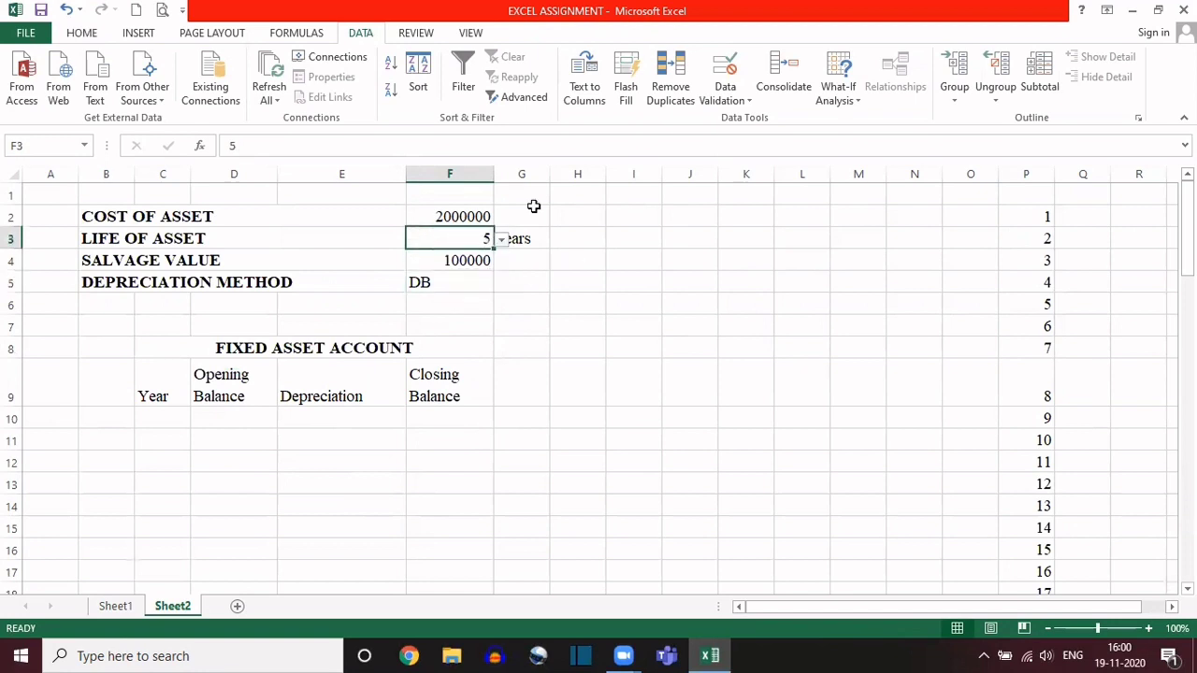
pyautogui.click(725, 73)
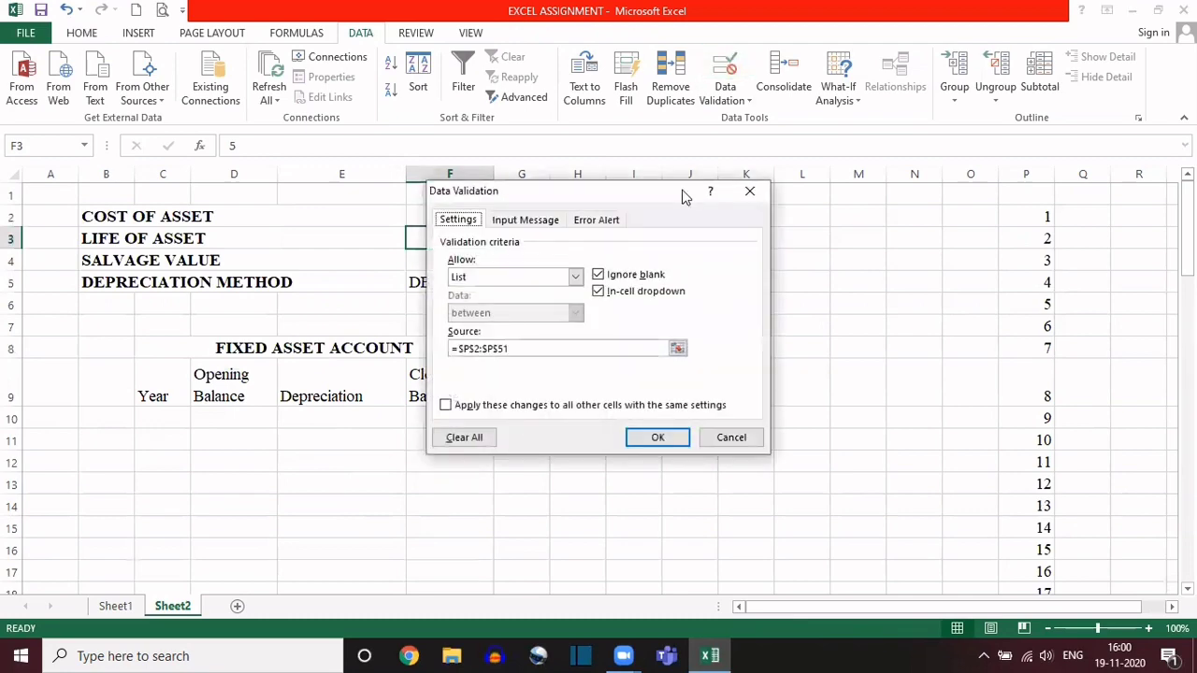
pyautogui.click(528, 350)
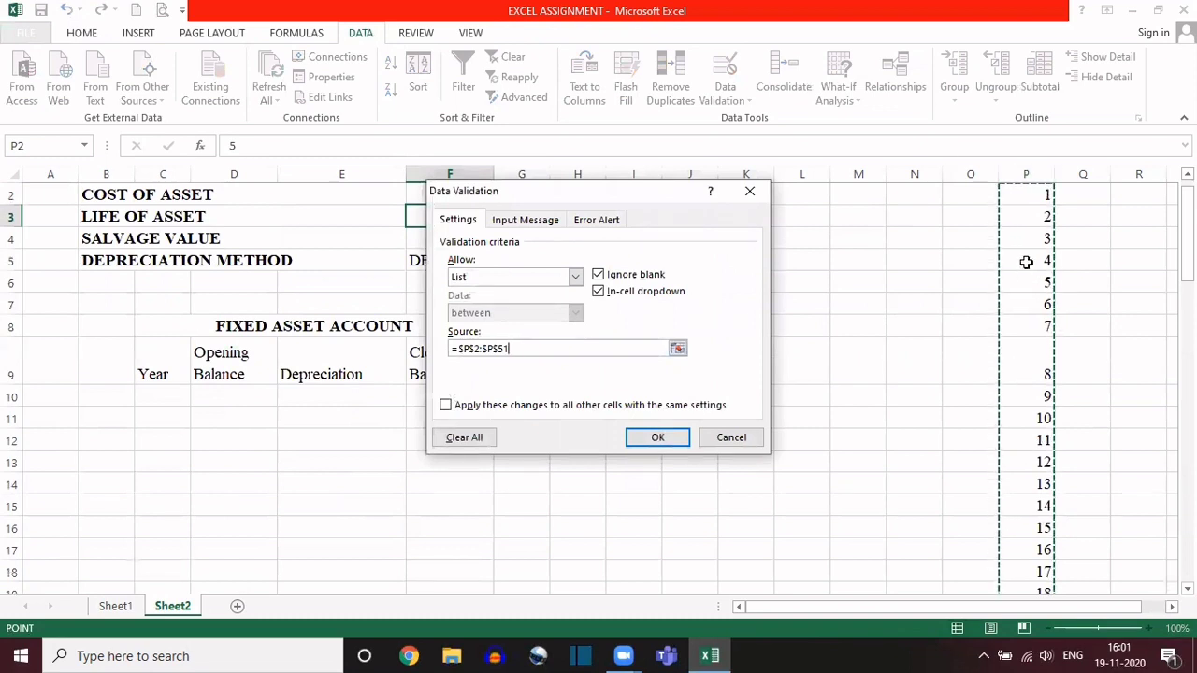
pyautogui.click(750, 192)
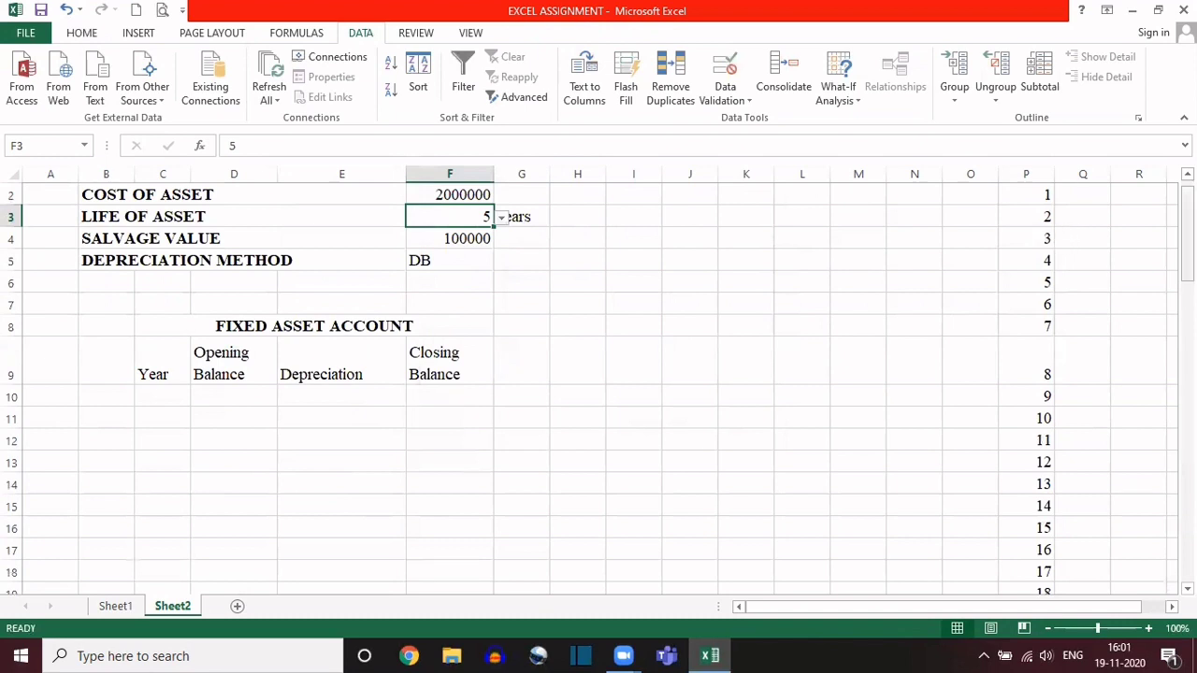
pyautogui.moveTo(1187, 239); pyautogui.dragTo(1187, 230)
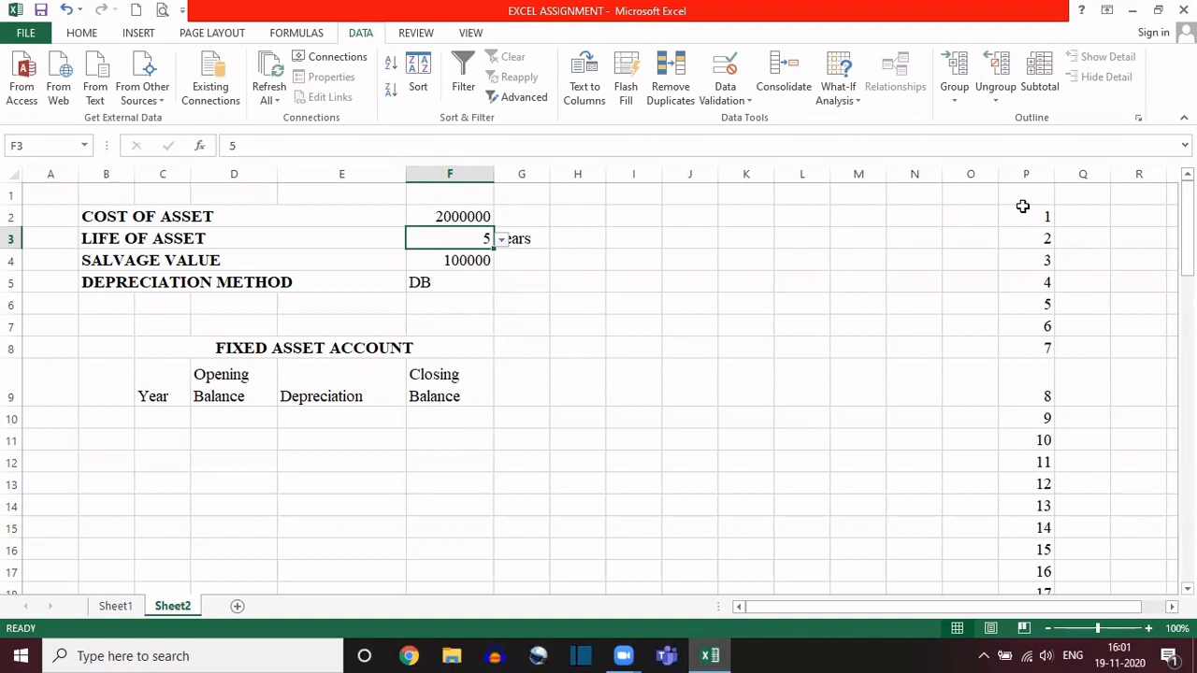
# Step: Set the life of asset in cell F3 to 3 from its dropdown list
pyautogui.click(501, 240)
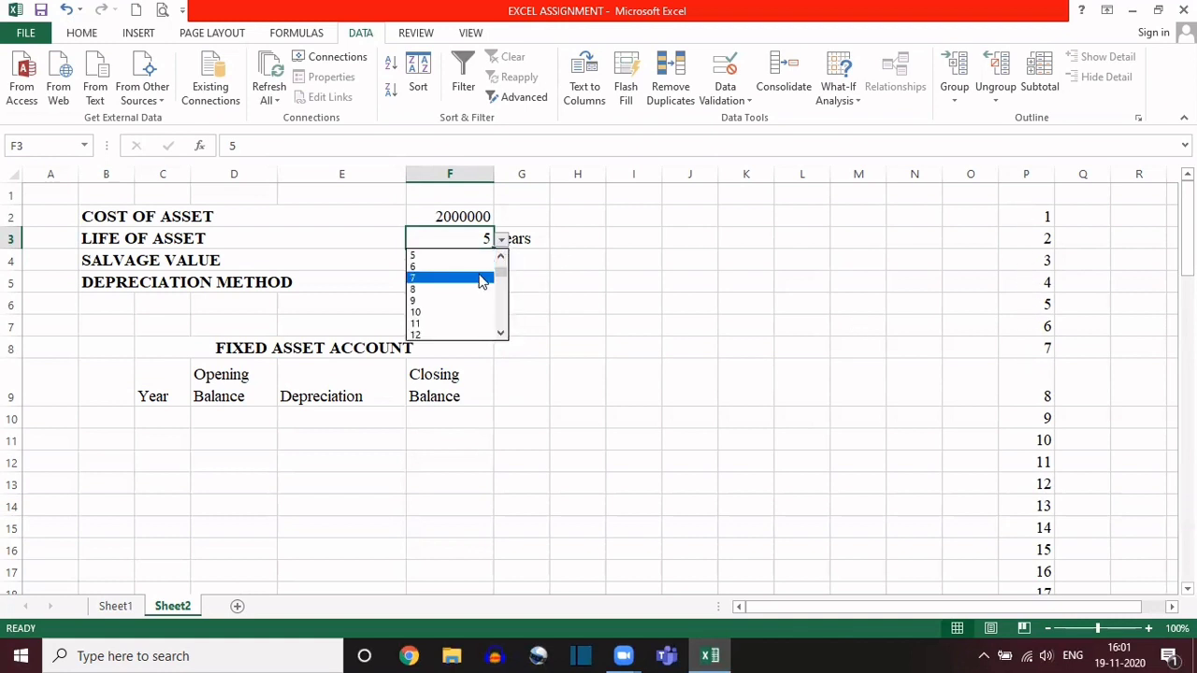
pyautogui.moveTo(502, 272); pyautogui.dragTo(503, 252)
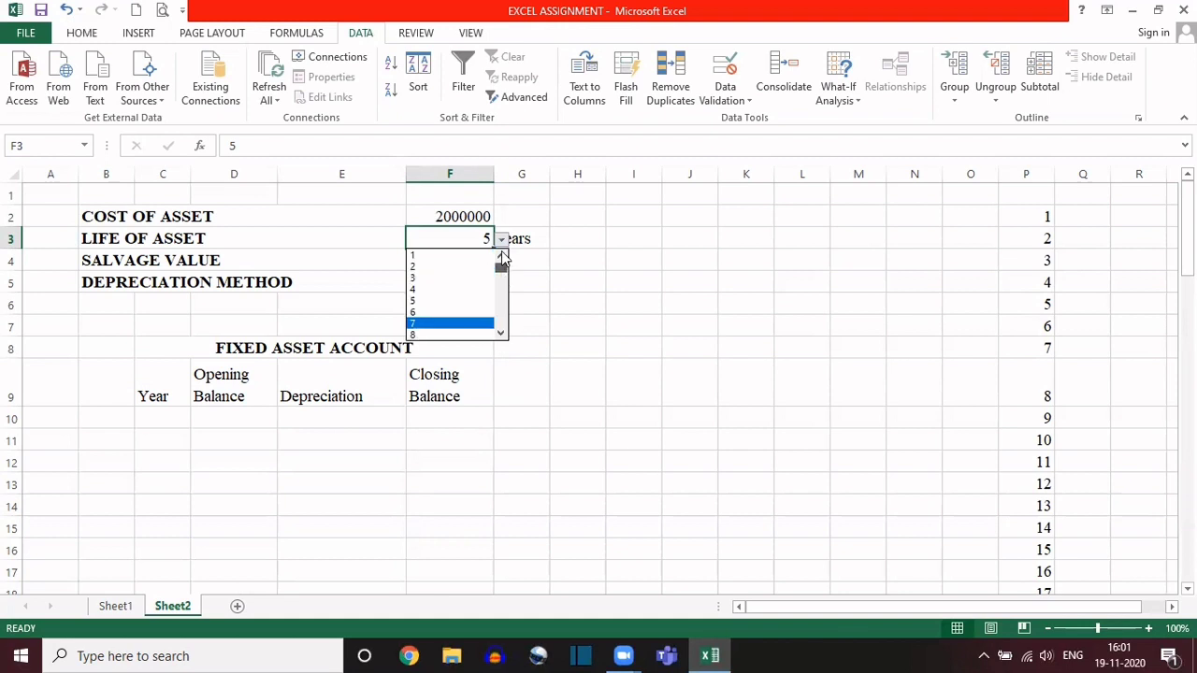
pyautogui.click(435, 278)
pyautogui.click(553, 269)
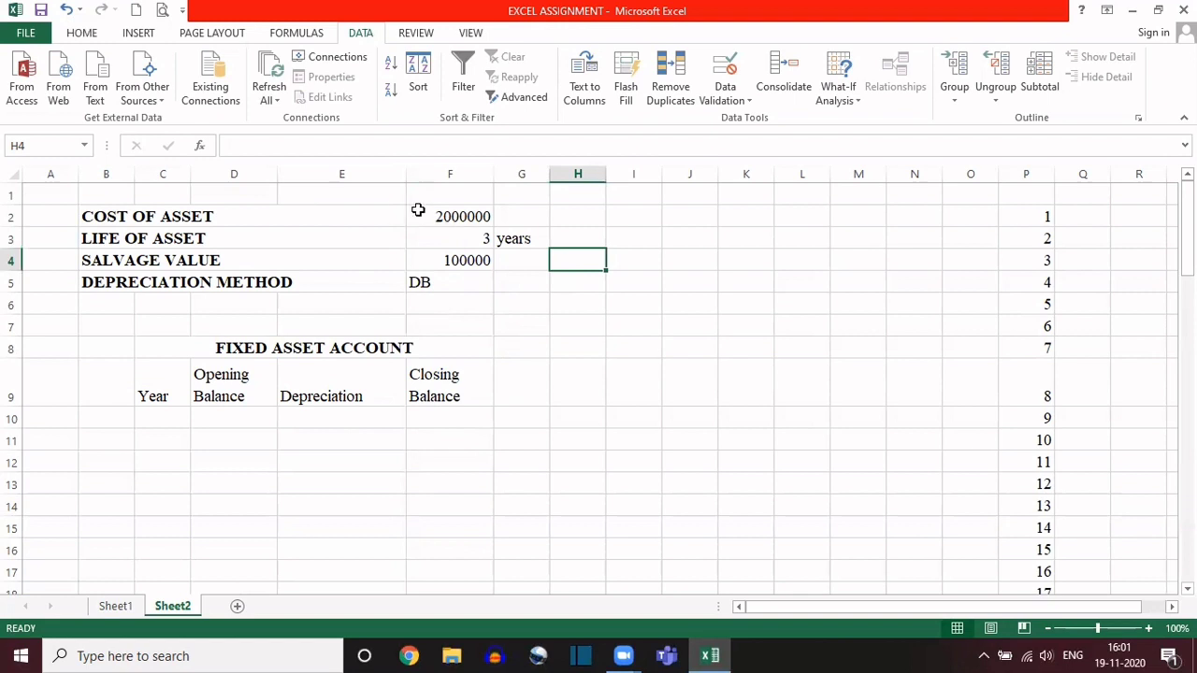
pyautogui.click(440, 238)
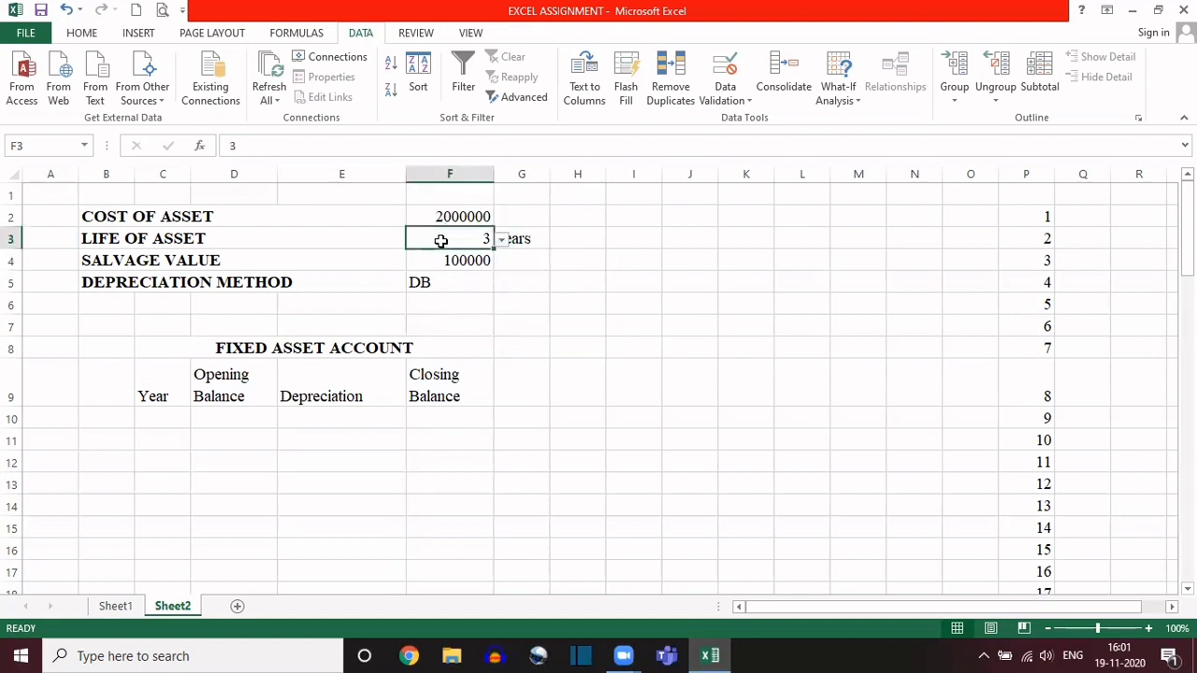
pyautogui.click(521, 238)
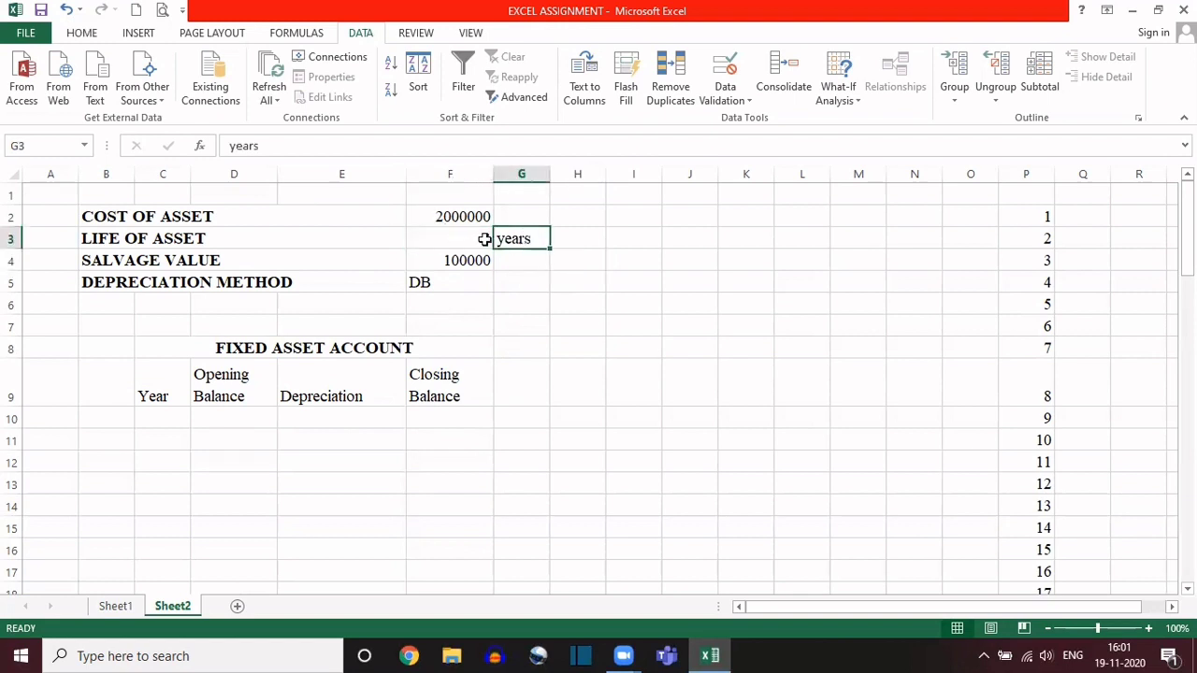
# Step: Choose DB from the depreciation method dropdown in cell F5
pyautogui.click(428, 279)
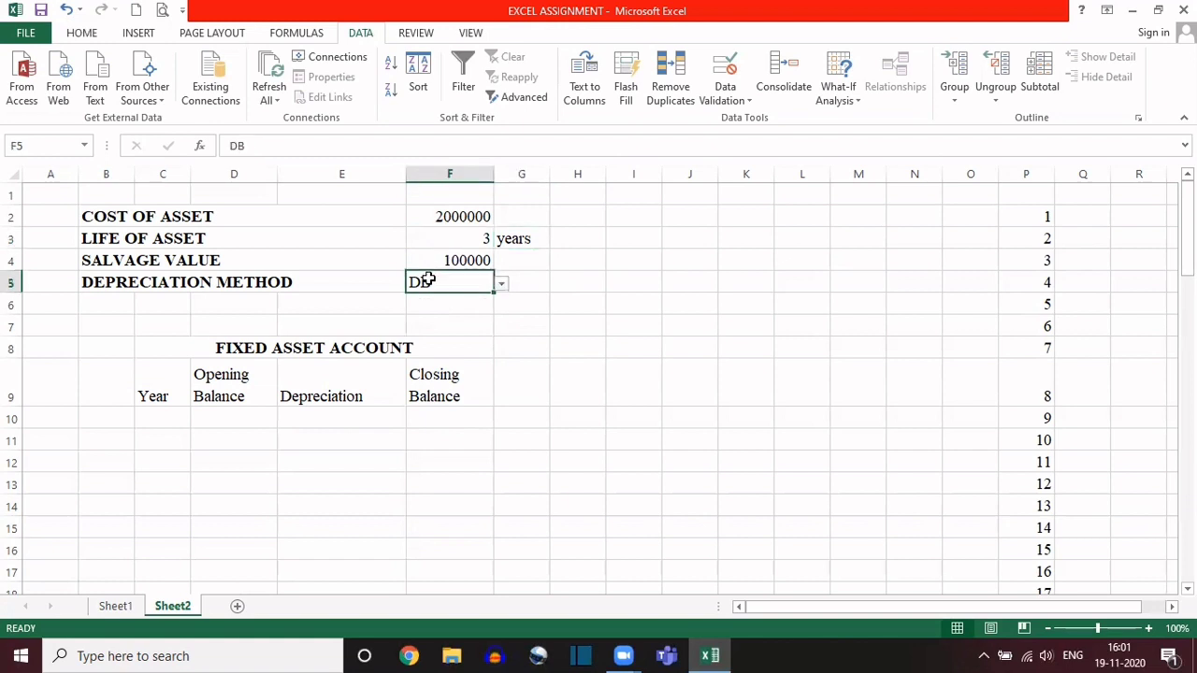
pyautogui.click(500, 286)
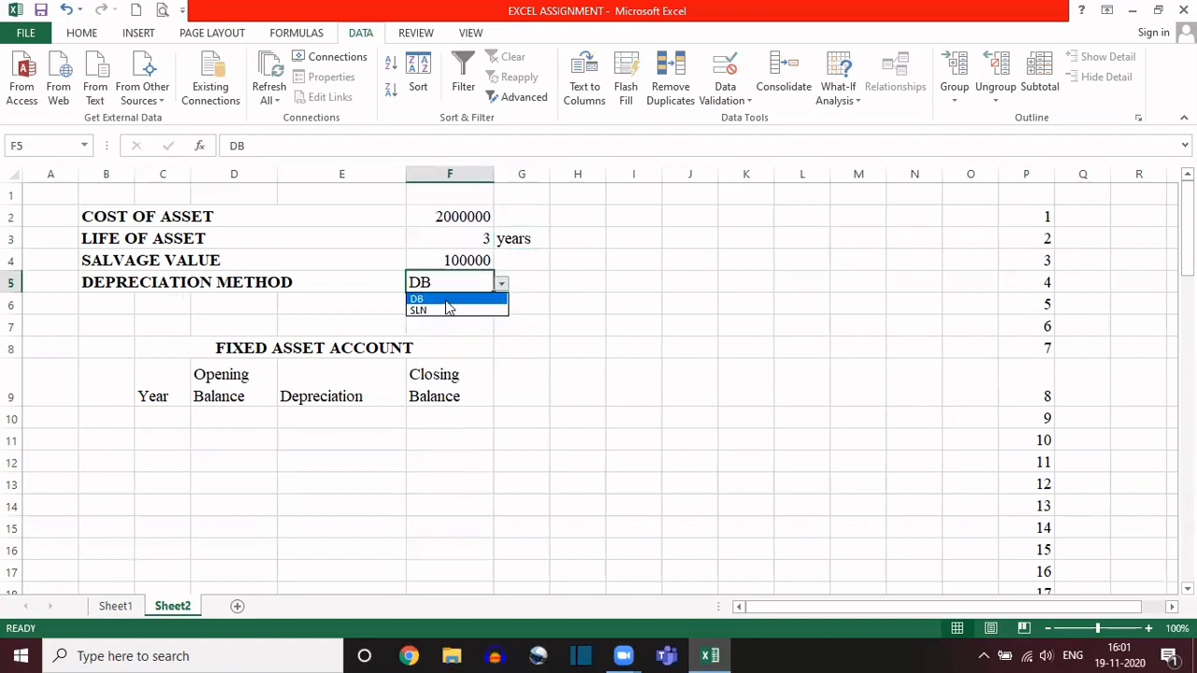
pyautogui.click(444, 298)
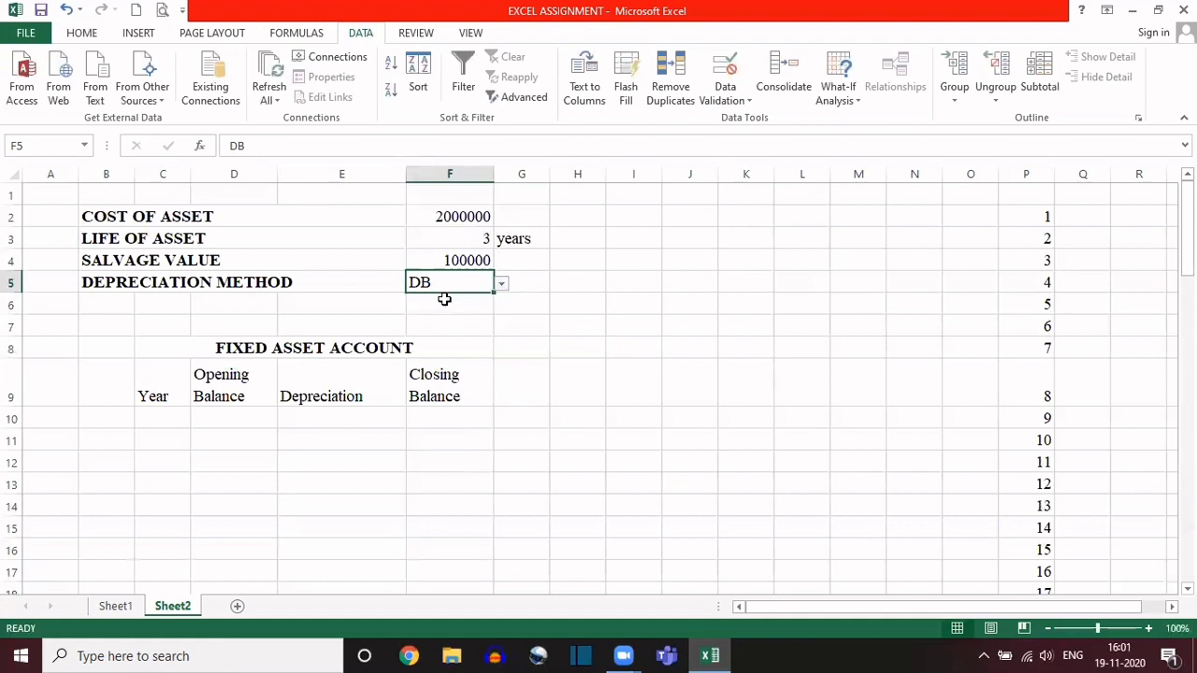
# Step: Review the asset inputs in B2:F5 and the Fixed Asset Account's empty rows and column headings
pyautogui.moveTo(192, 210); pyautogui.dragTo(446, 277)
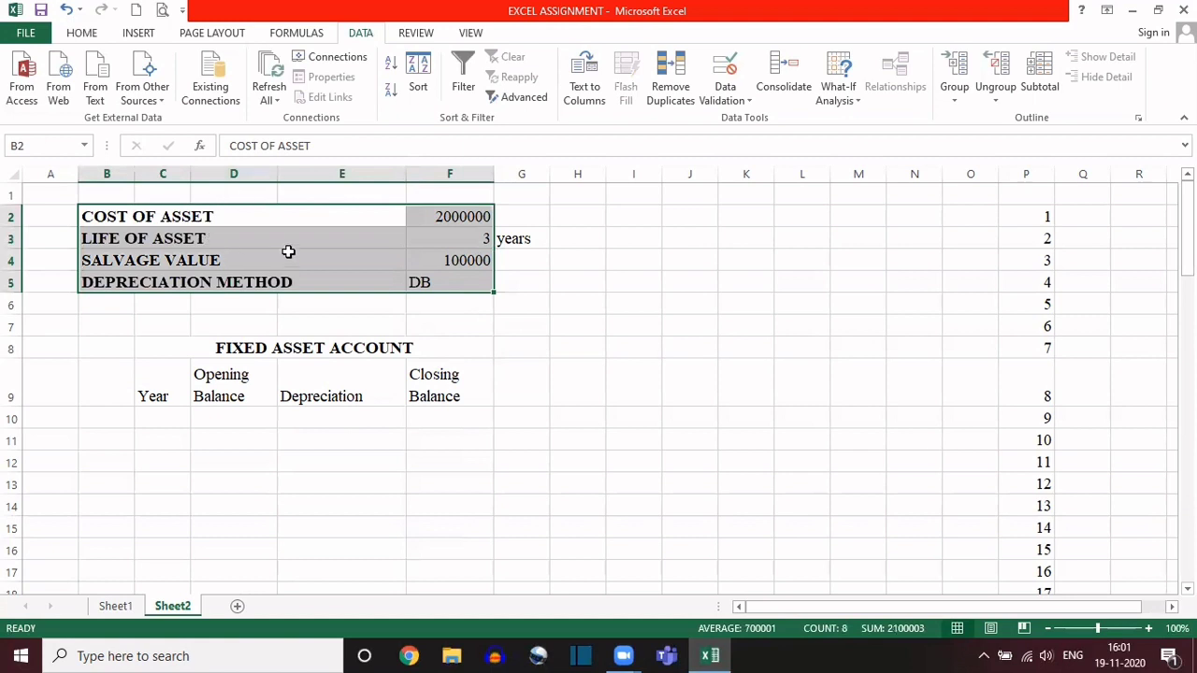
pyautogui.click(168, 422)
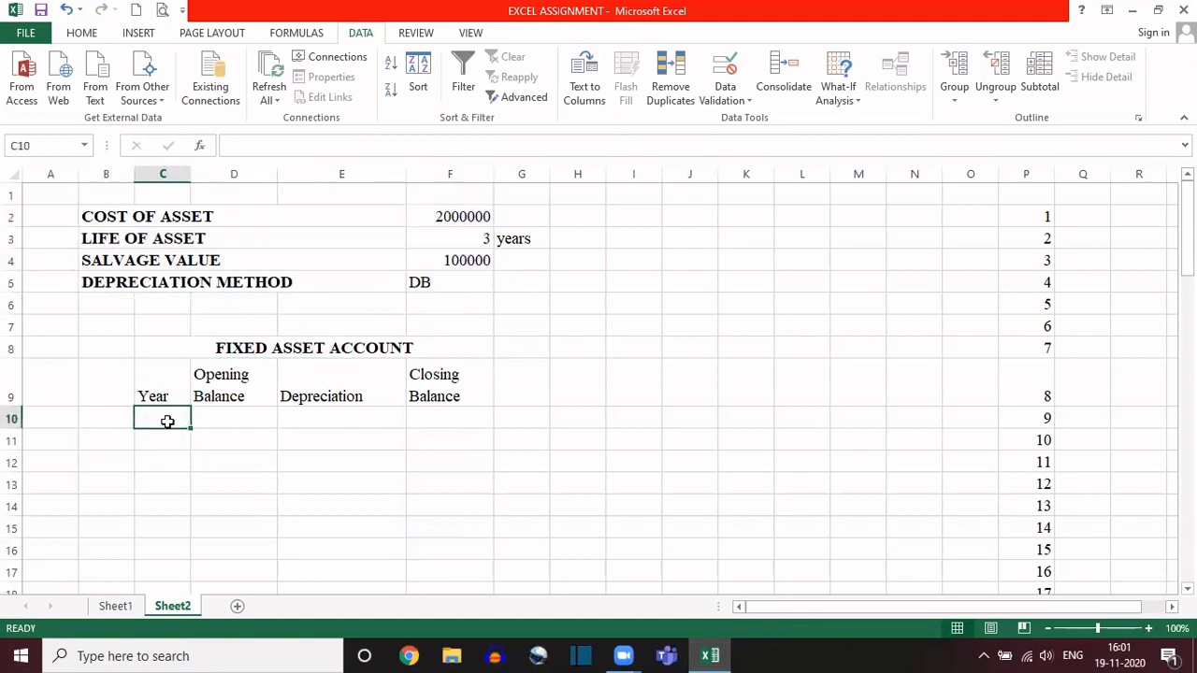
pyautogui.moveTo(167, 422)
pyautogui.mouseDown()
pyautogui.moveTo(483, 499)
pyautogui.moveTo(456, 504)
pyautogui.mouseUp()
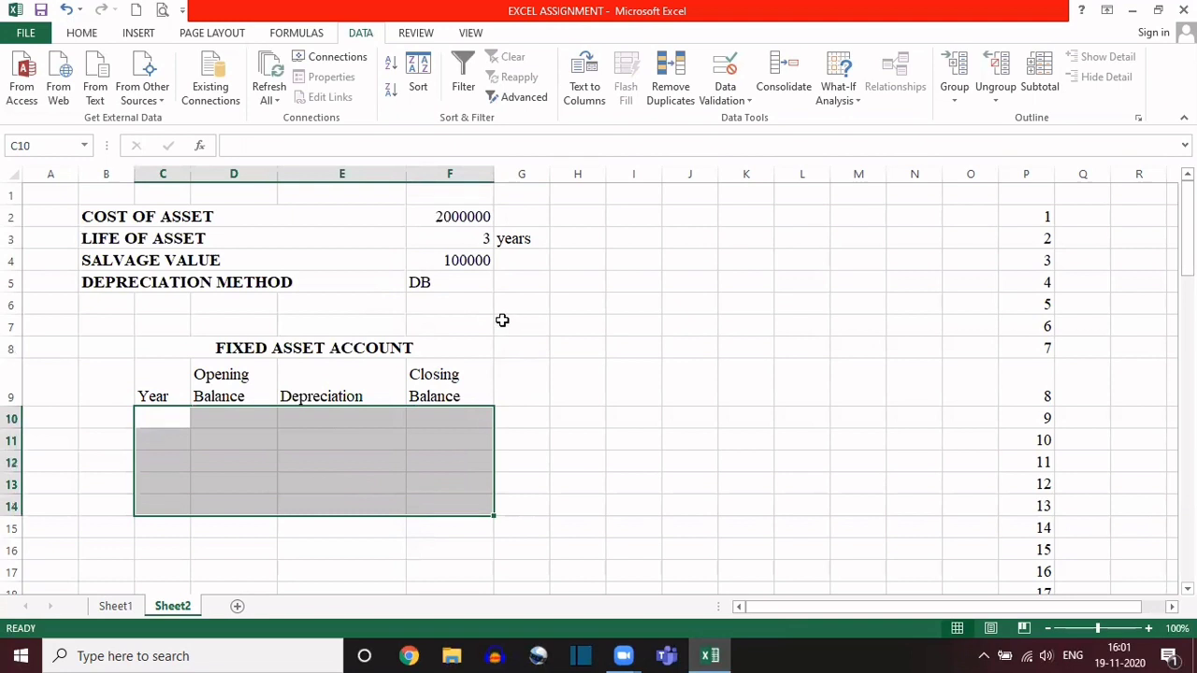
pyautogui.click(173, 358)
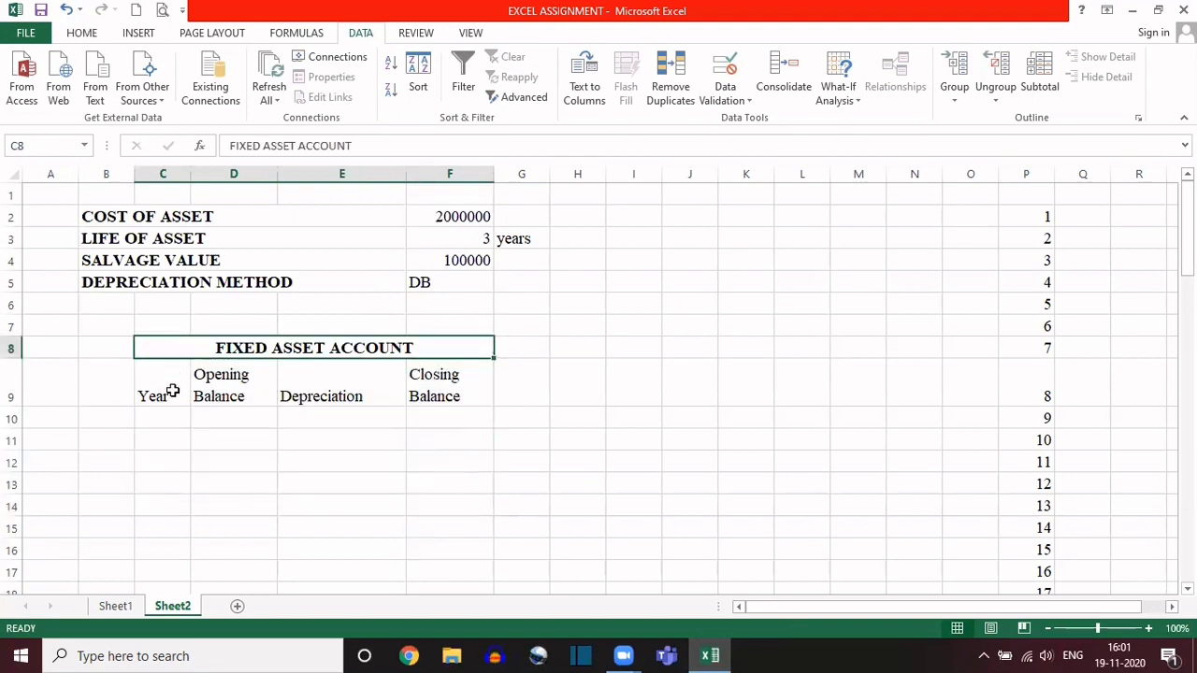
pyautogui.click(171, 389)
pyautogui.click(211, 390)
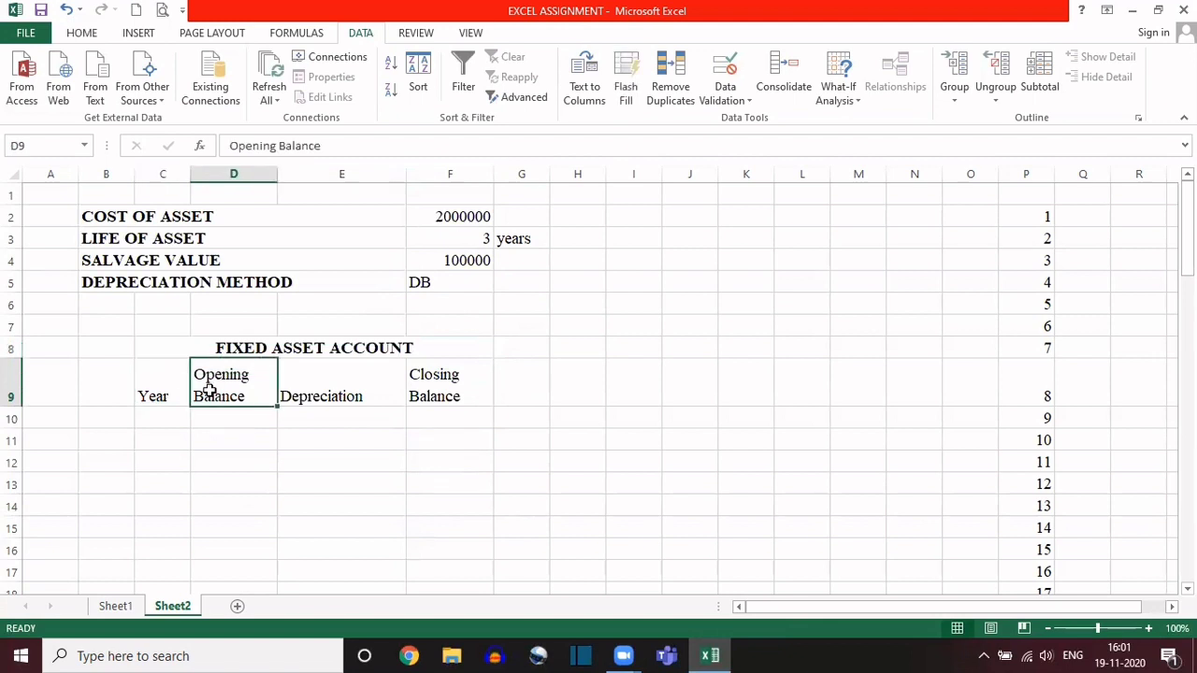
pyautogui.click(307, 396)
pyautogui.click(452, 387)
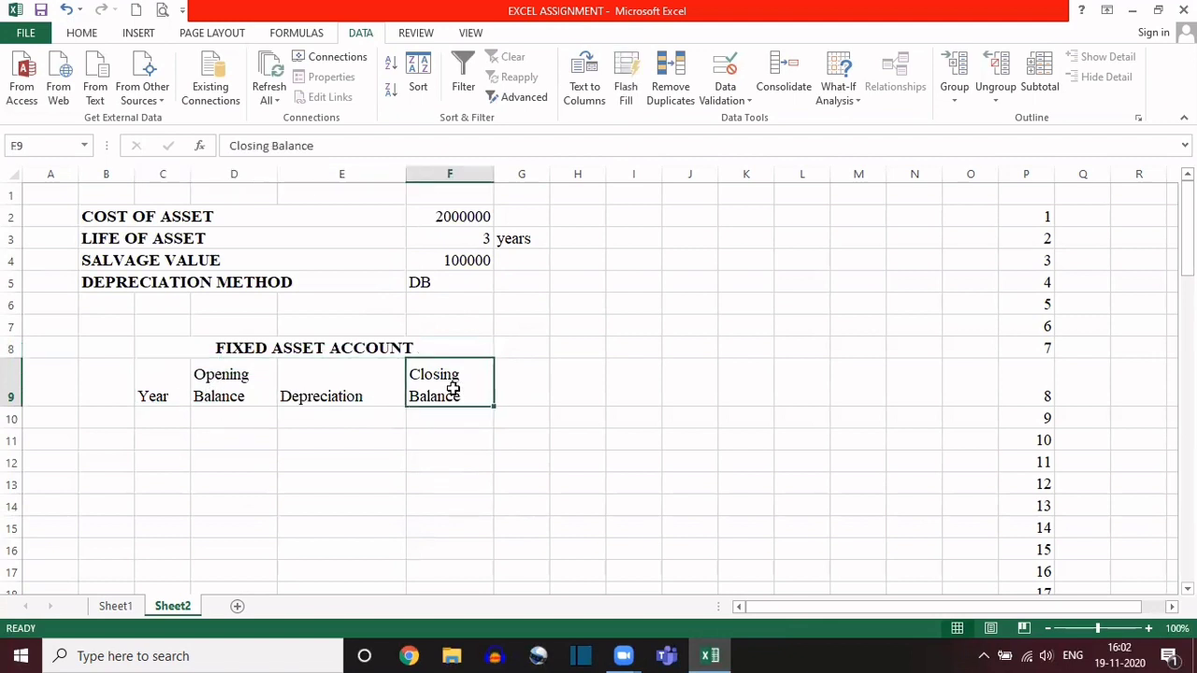
# Step: Enter 1 as the first year of the Fixed Asset Account in cell C10
pyautogui.click(164, 417)
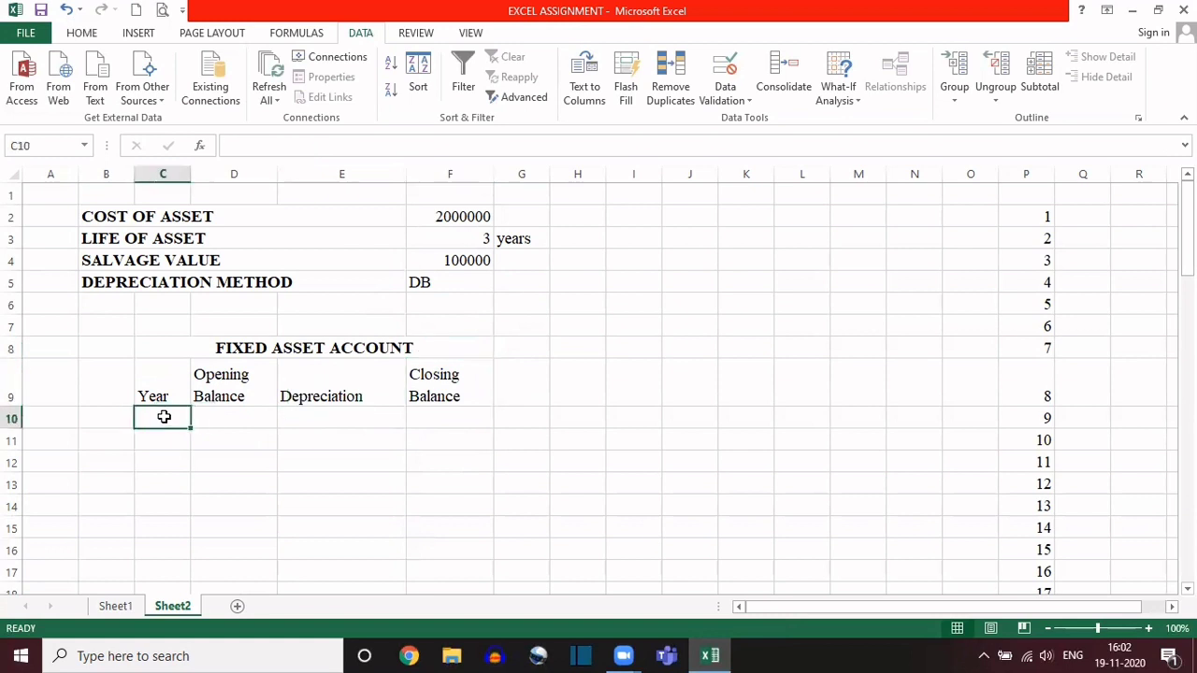
pyautogui.write('1')
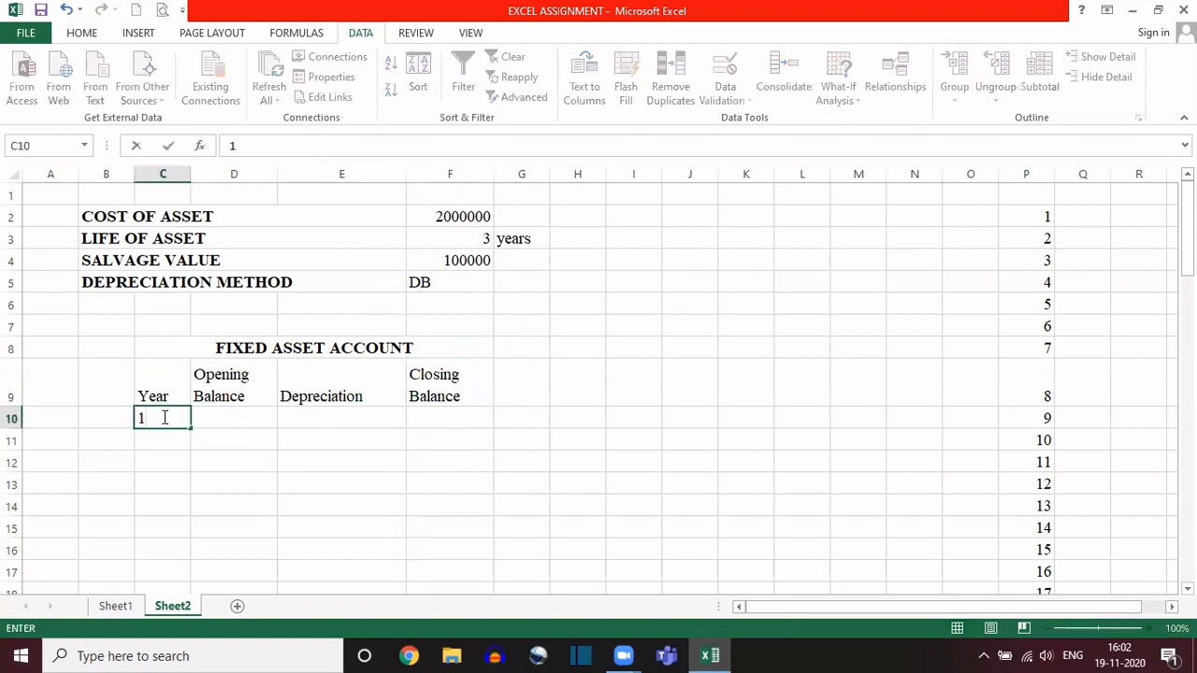
pyautogui.press('Return')
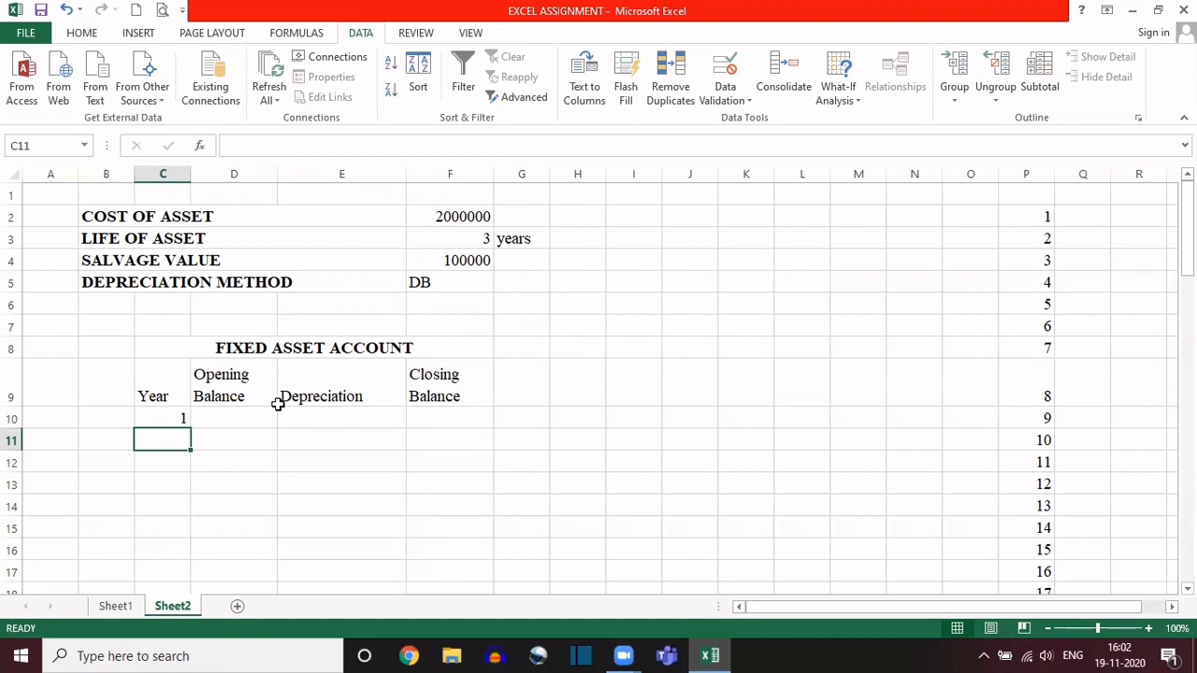
# Step: Start an IF formula in cell C11 that tests whether C10 is less than the absolute reference $F$3
pyautogui.write('=IF')
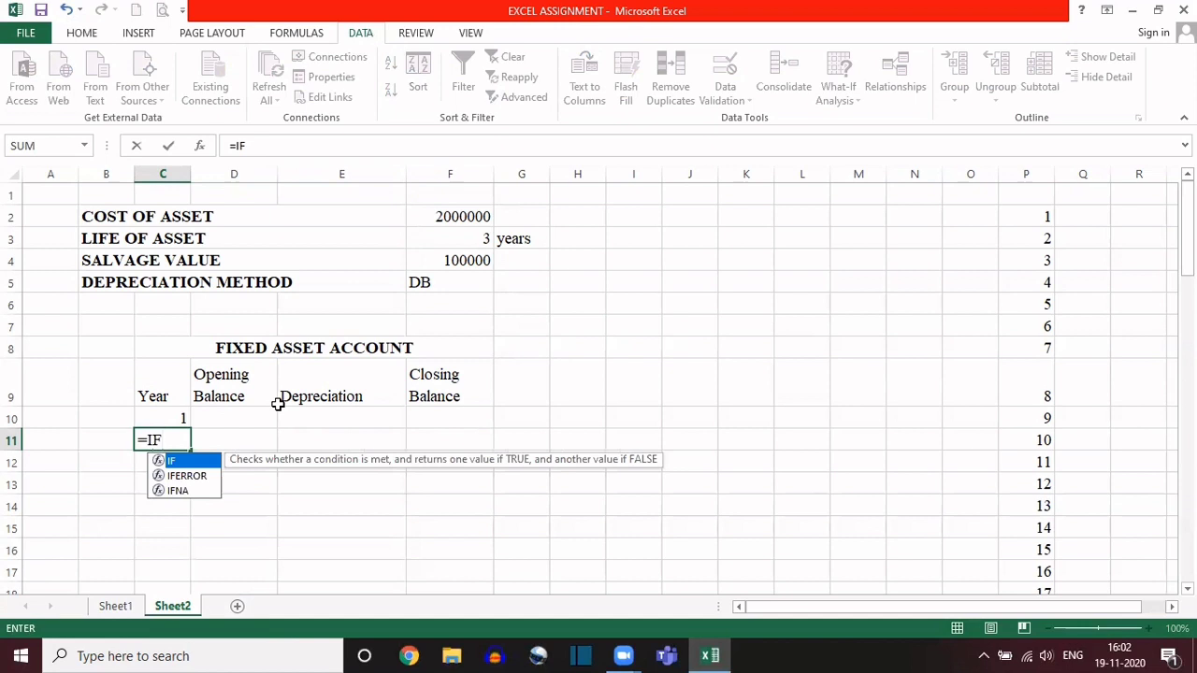
pyautogui.write('(')
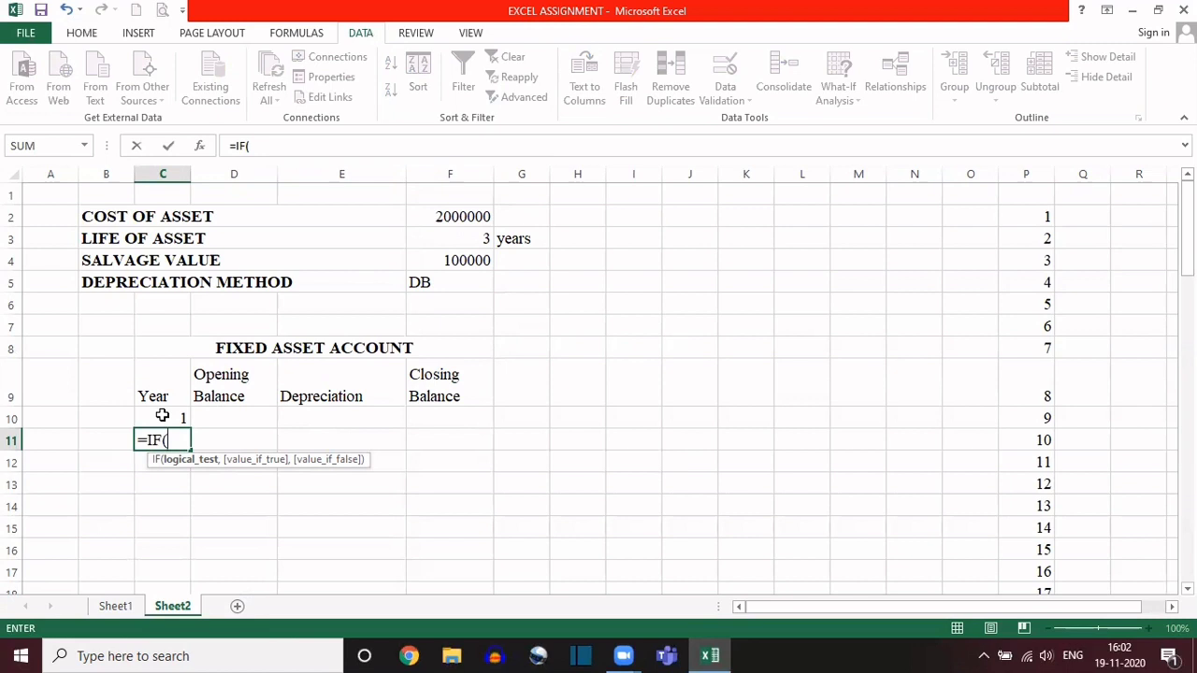
pyautogui.click(162, 415)
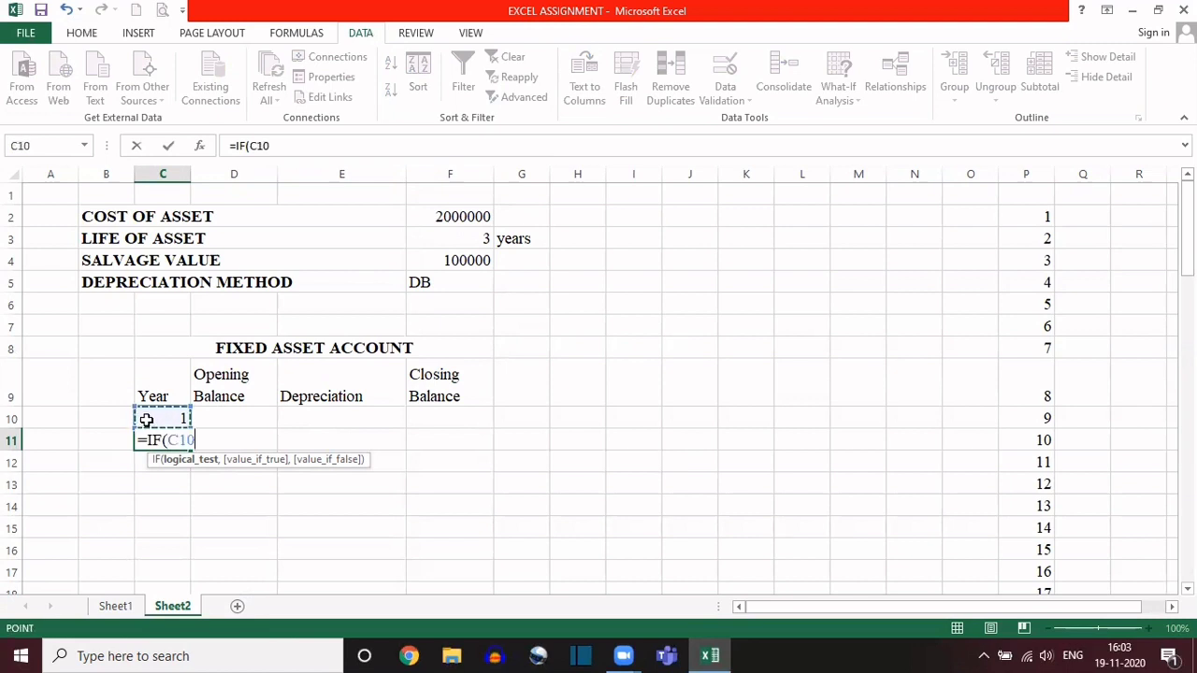
pyautogui.write('<')
pyautogui.click(452, 239)
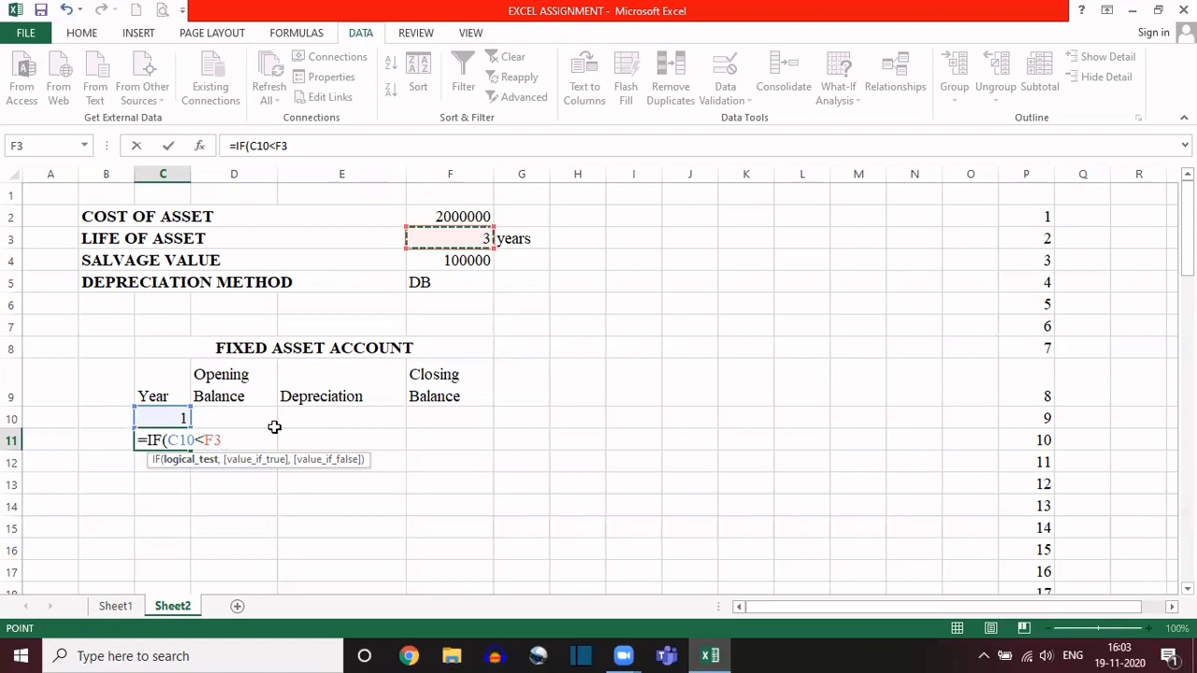
pyautogui.press('F4')
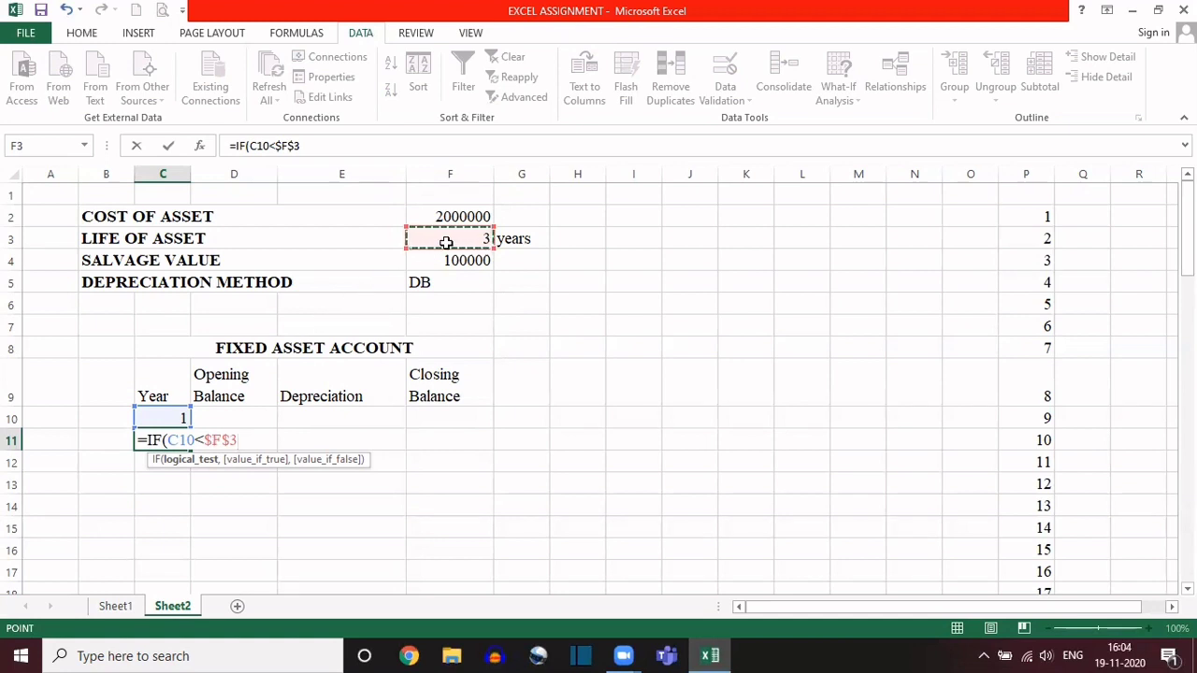
# Step: Give the IF formula in C11 the value C10+1 for when the test is true
pyautogui.write(',')
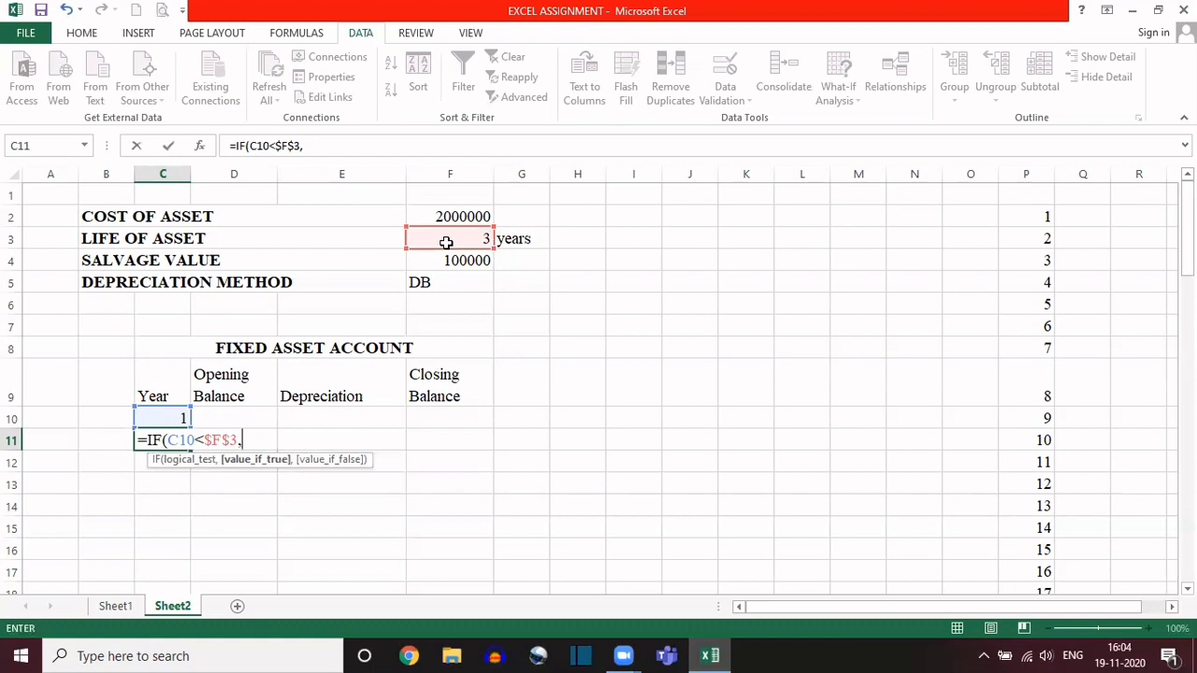
pyautogui.click(165, 417)
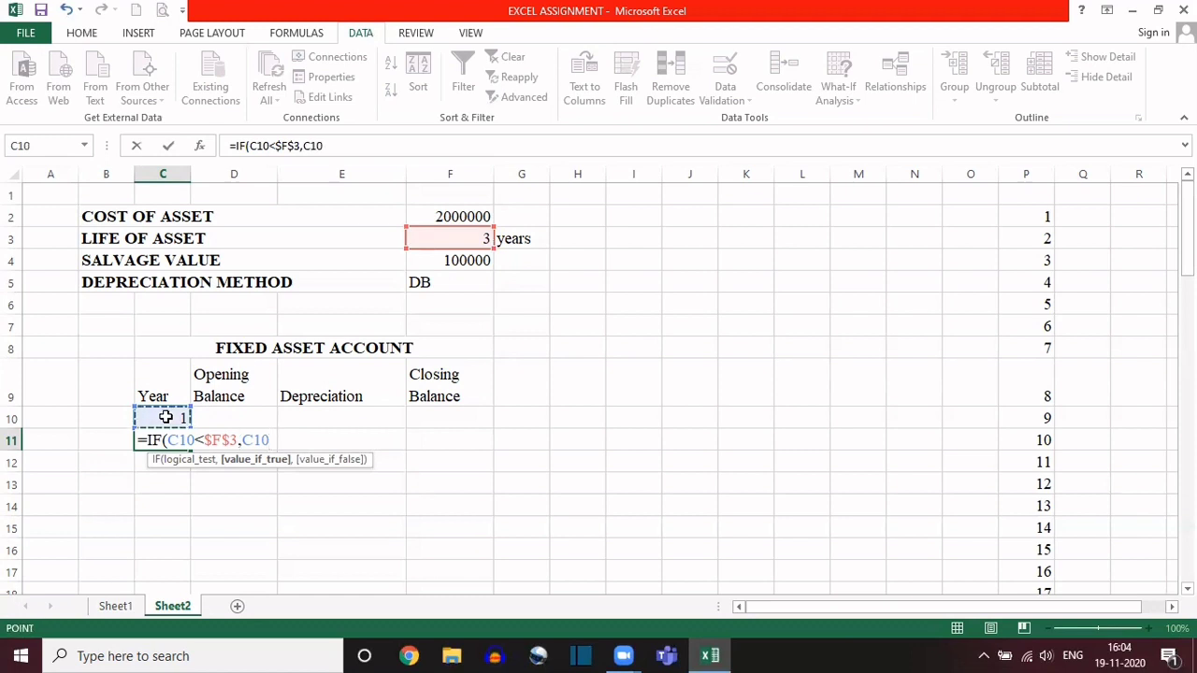
pyautogui.write('+1')
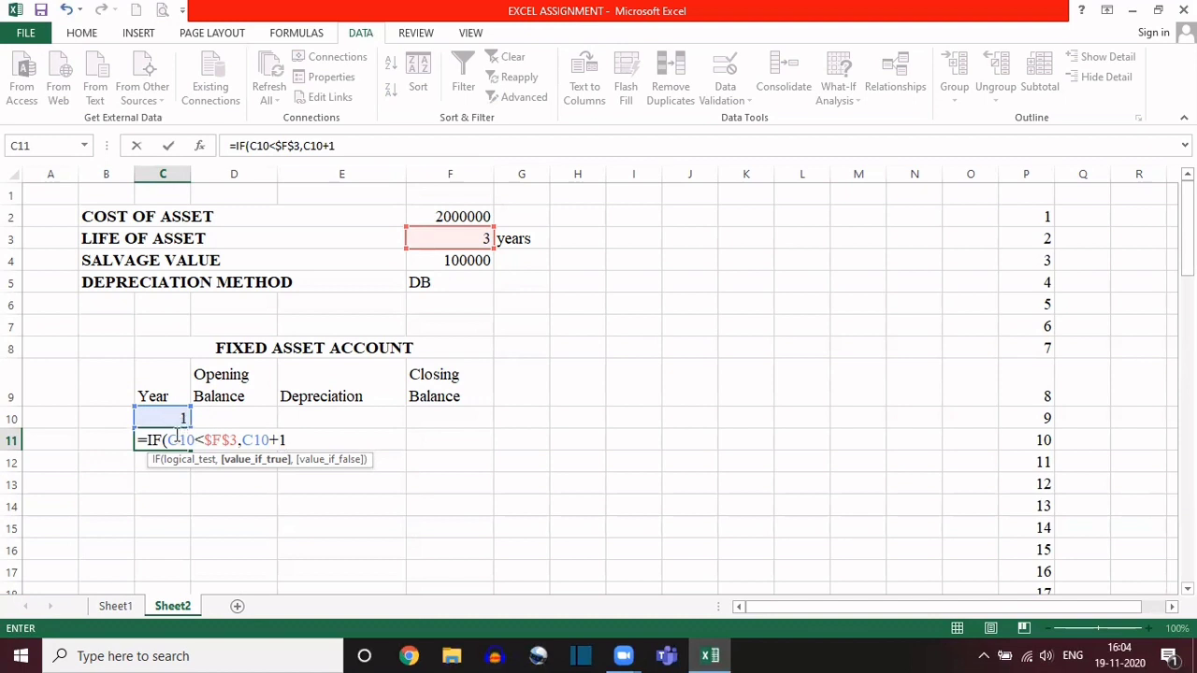
pyautogui.click(293, 438)
# Step: Complete the C11 formula with an empty string ("") as the value if false and check its references
pyautogui.write(',')
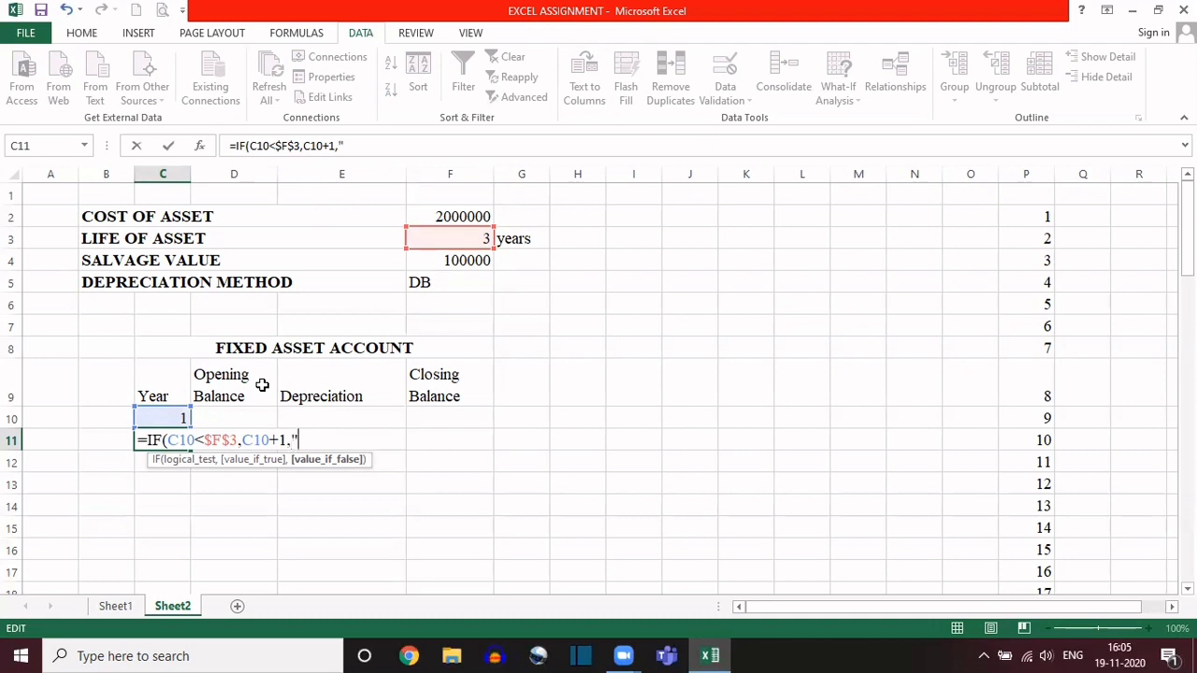
pyautogui.write('"')
pyautogui.press('BackSpace')
pyautogui.press('BackSpace')
pyautogui.write("'")
pyautogui.press('BackSpace')
pyautogui.write('""')
pyautogui.doubleClick(299, 440)
pyautogui.press('Right')
pyautogui.write(')')
pyautogui.press('Return')
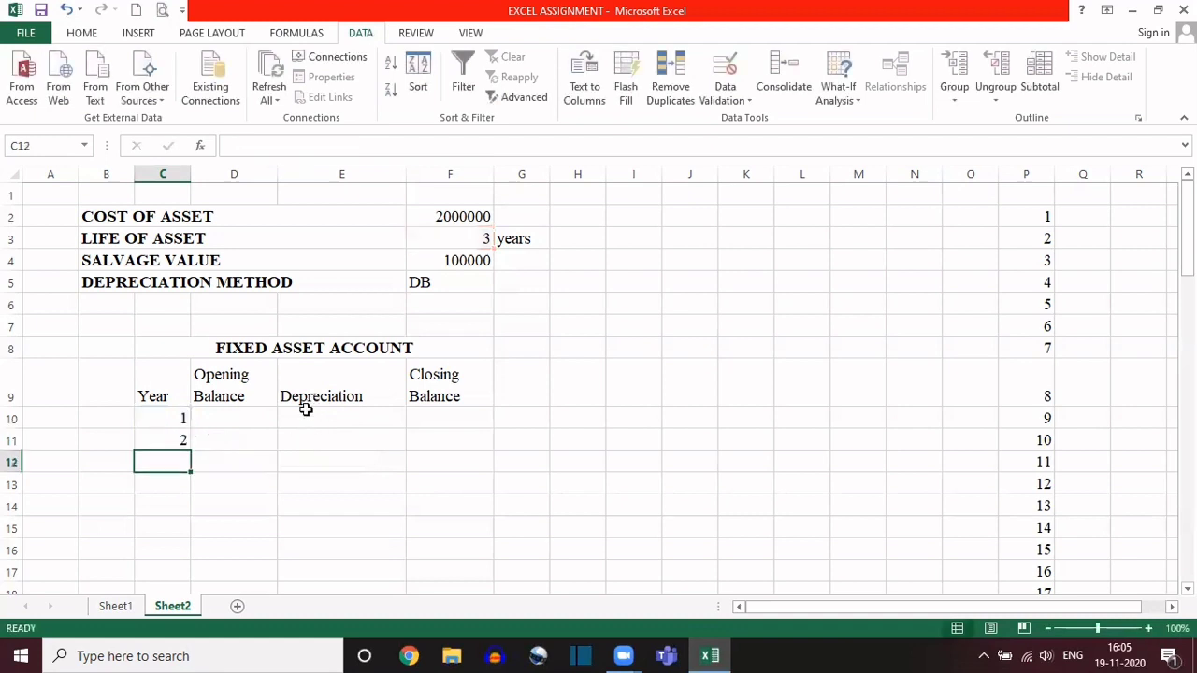
pyautogui.doubleClick(169, 440)
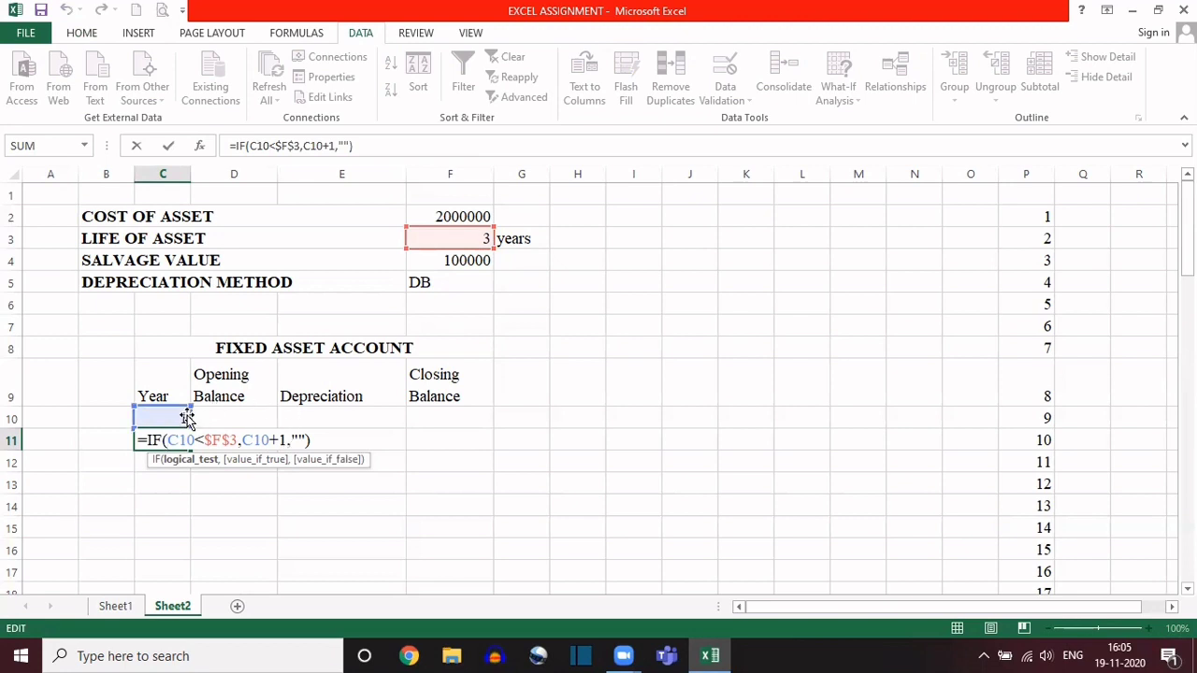
pyautogui.press('Return')
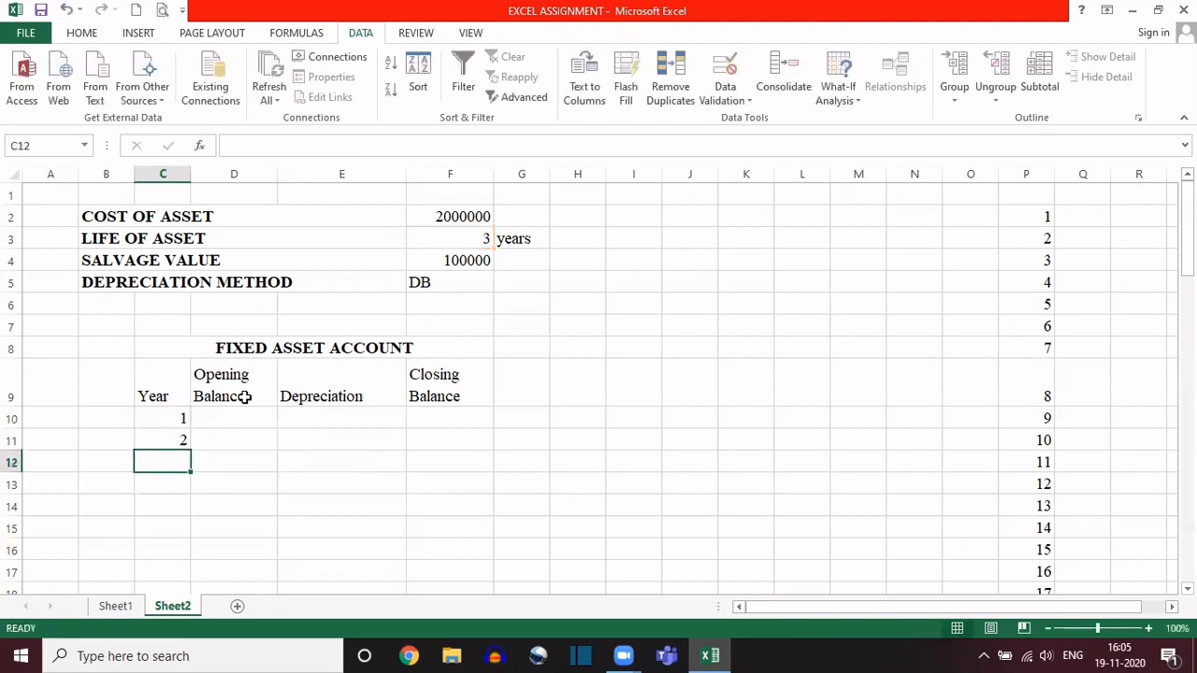
pyautogui.click(168, 440)
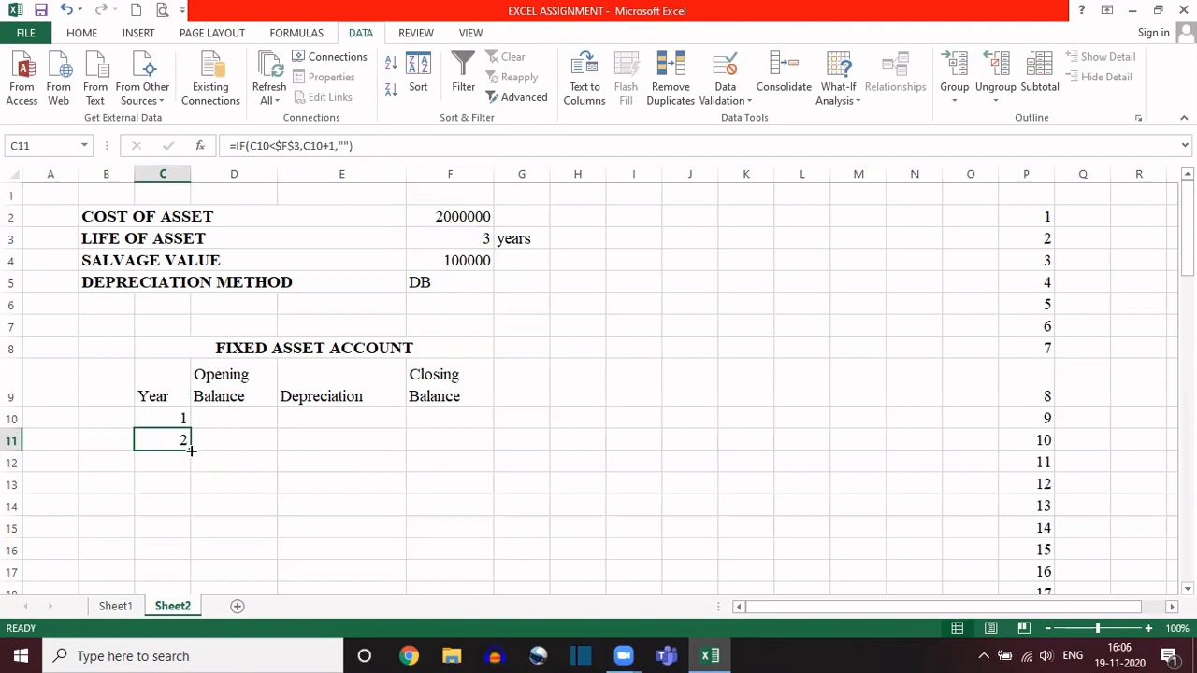
pyautogui.moveTo(190, 450); pyautogui.dragTo(211, 644)
pyautogui.scroll(20, 229, 424)
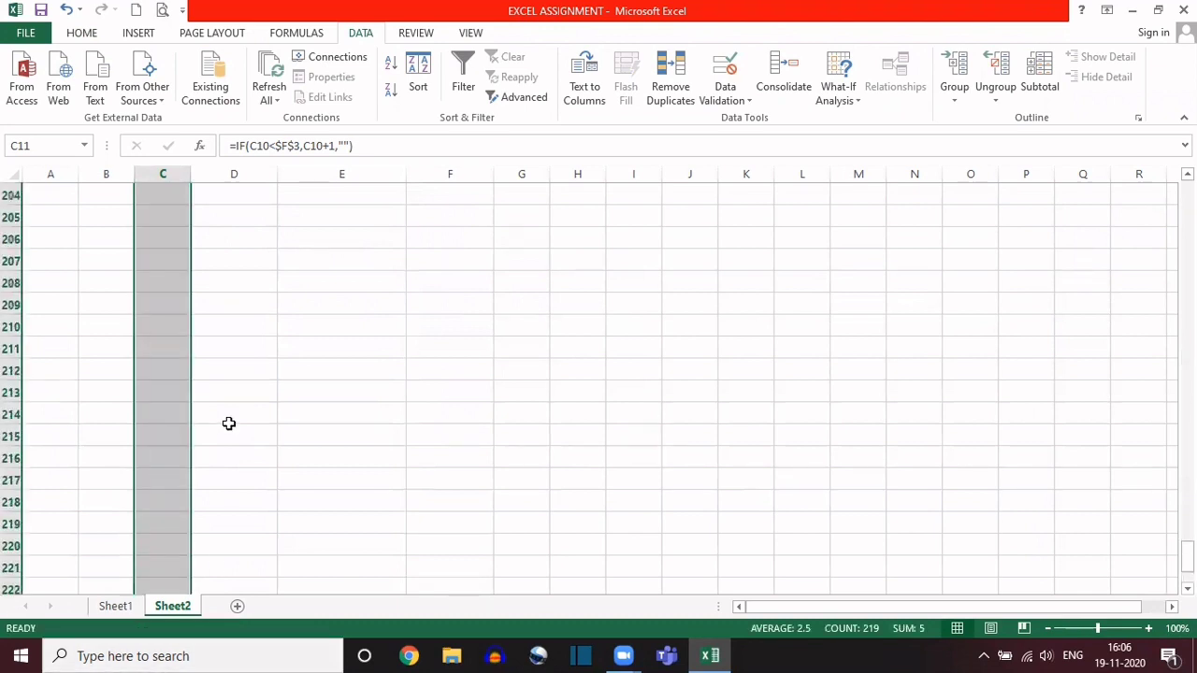
pyautogui.scroll(20, 228, 424)
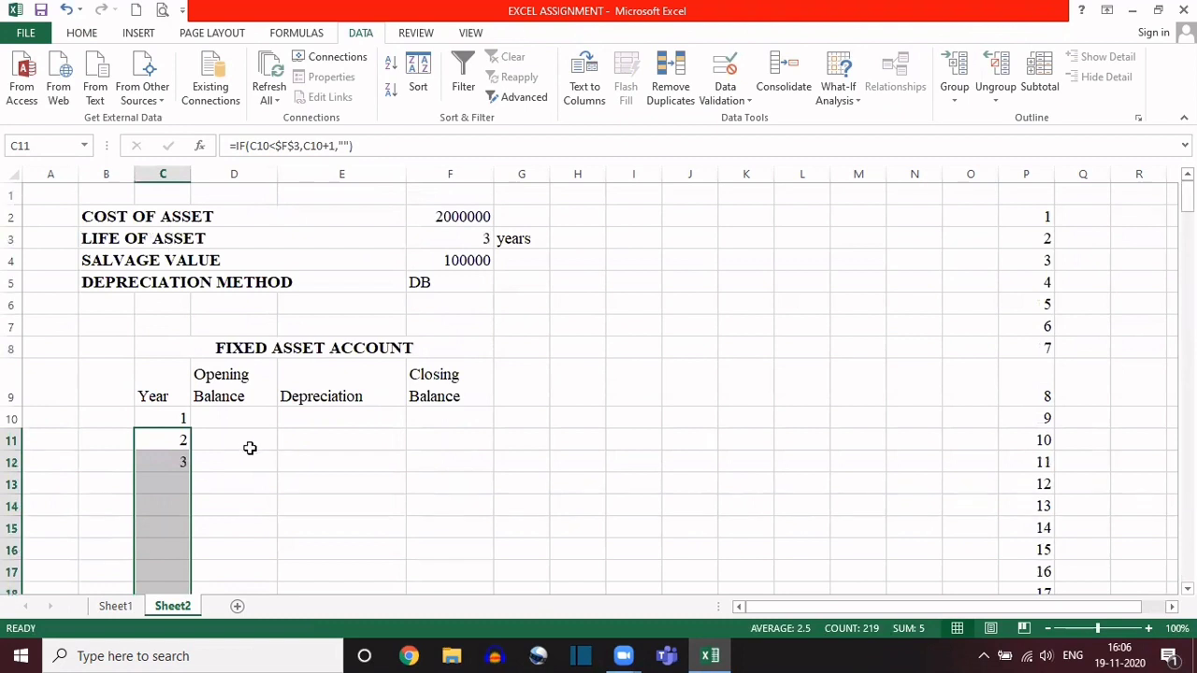
pyautogui.hotkey('ctrl', 'z')
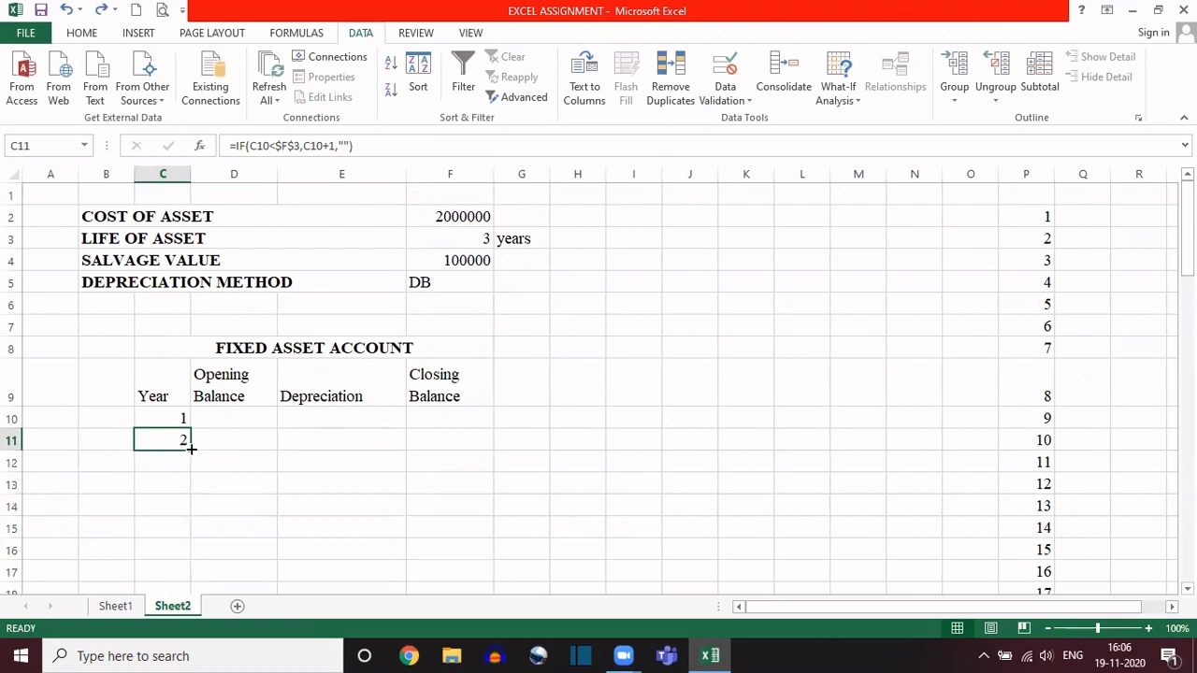
# Step: Fill the year formula from C11 down through cell C14
pyautogui.moveTo(191, 448); pyautogui.dragTo(189, 517)
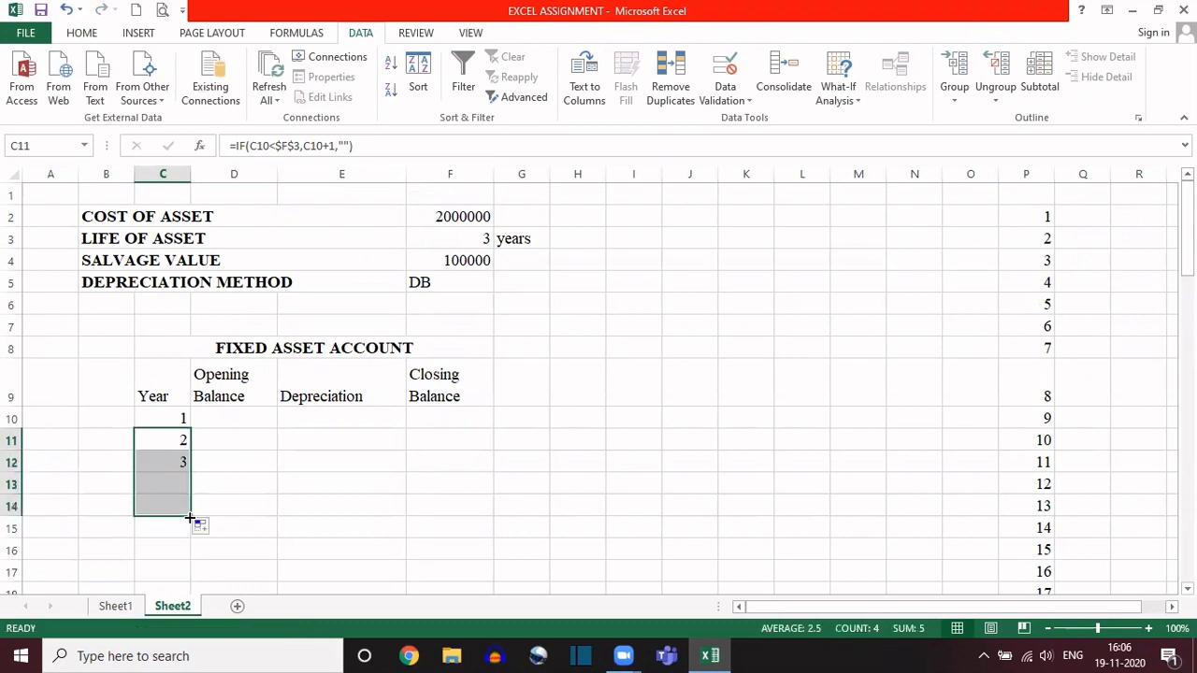
# Step: Examine the copied year formulas in cells C12 and C13, including the condition and the value-if-false argument
pyautogui.click(165, 462)
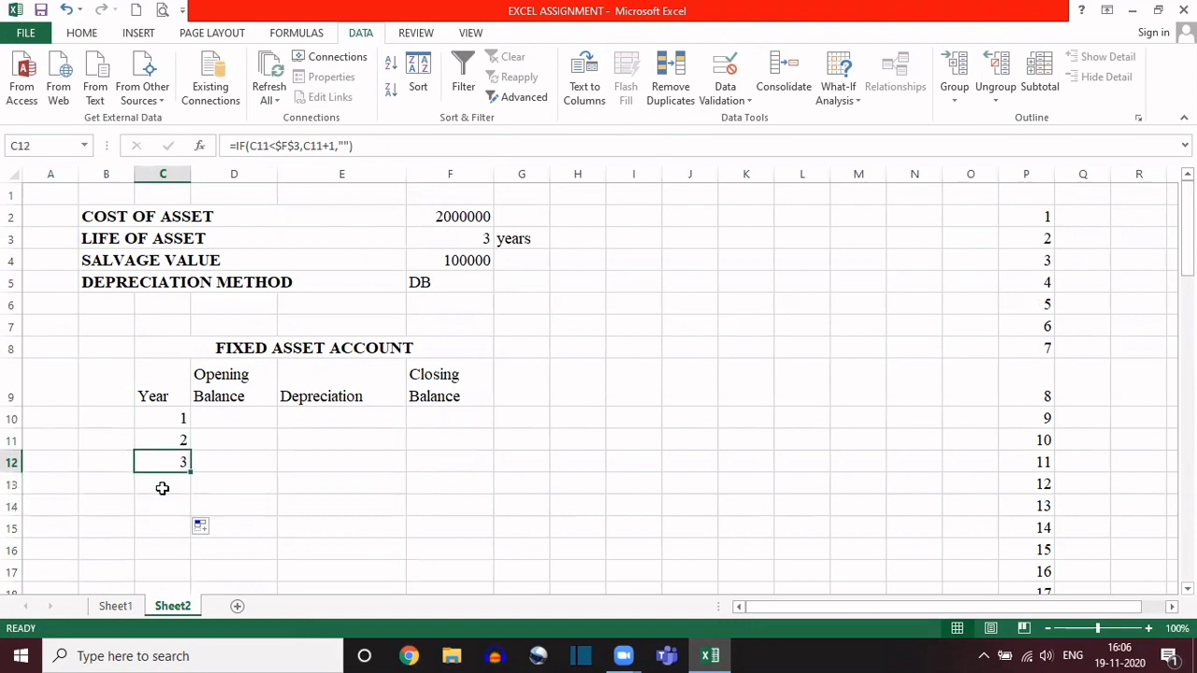
pyautogui.click(162, 484)
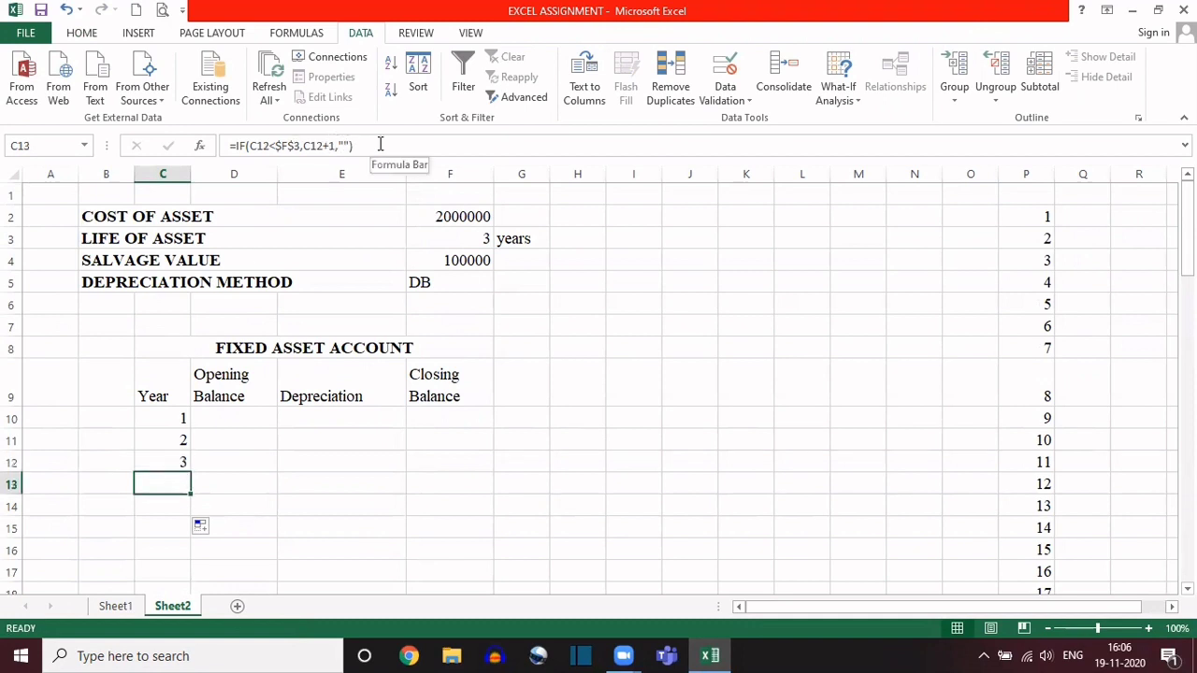
pyautogui.moveTo(382, 144); pyautogui.dragTo(214, 145)
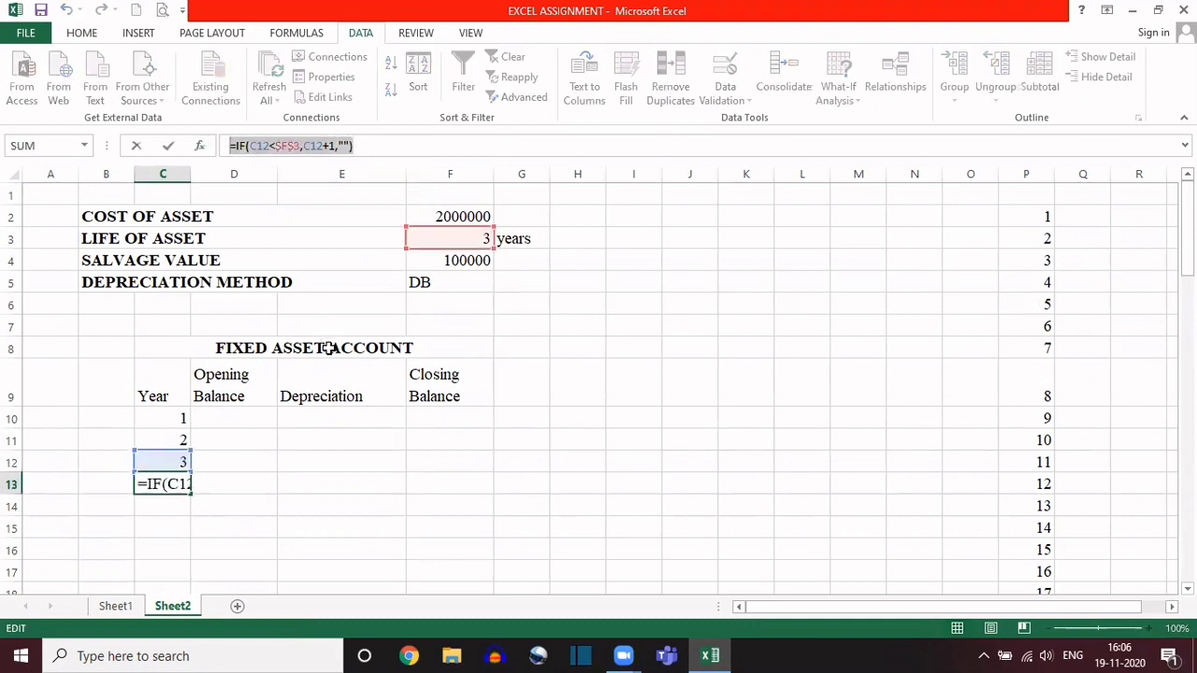
pyautogui.press('Escape')
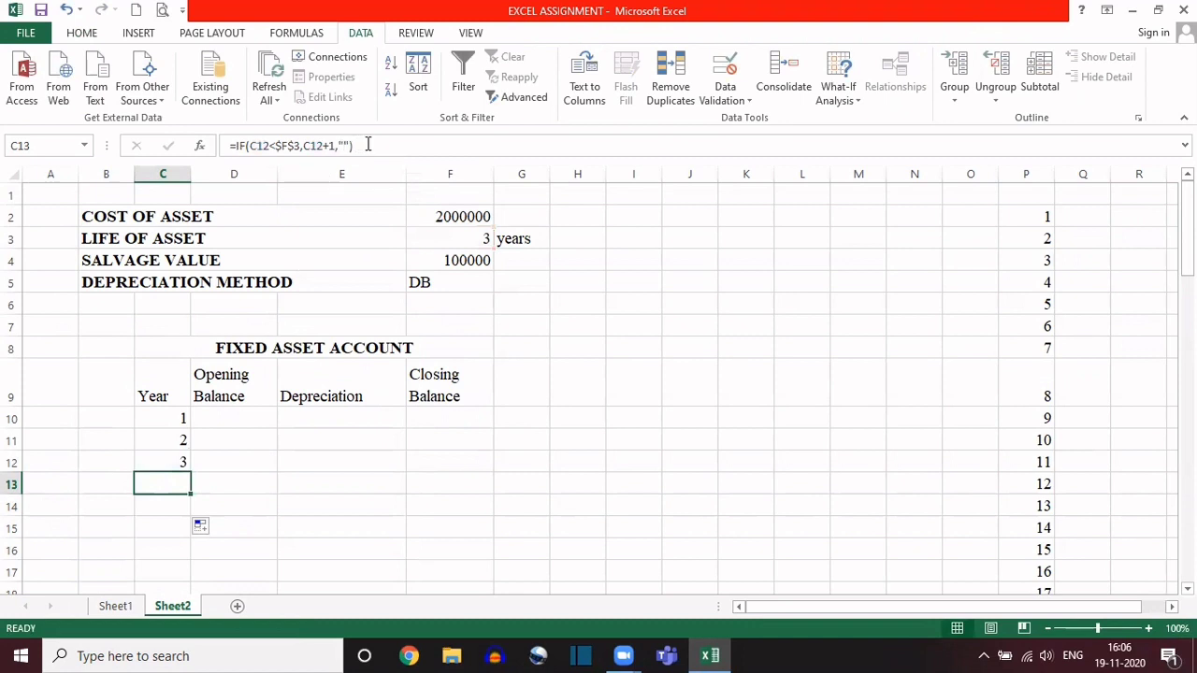
pyautogui.moveTo(368, 145); pyautogui.dragTo(320, 145)
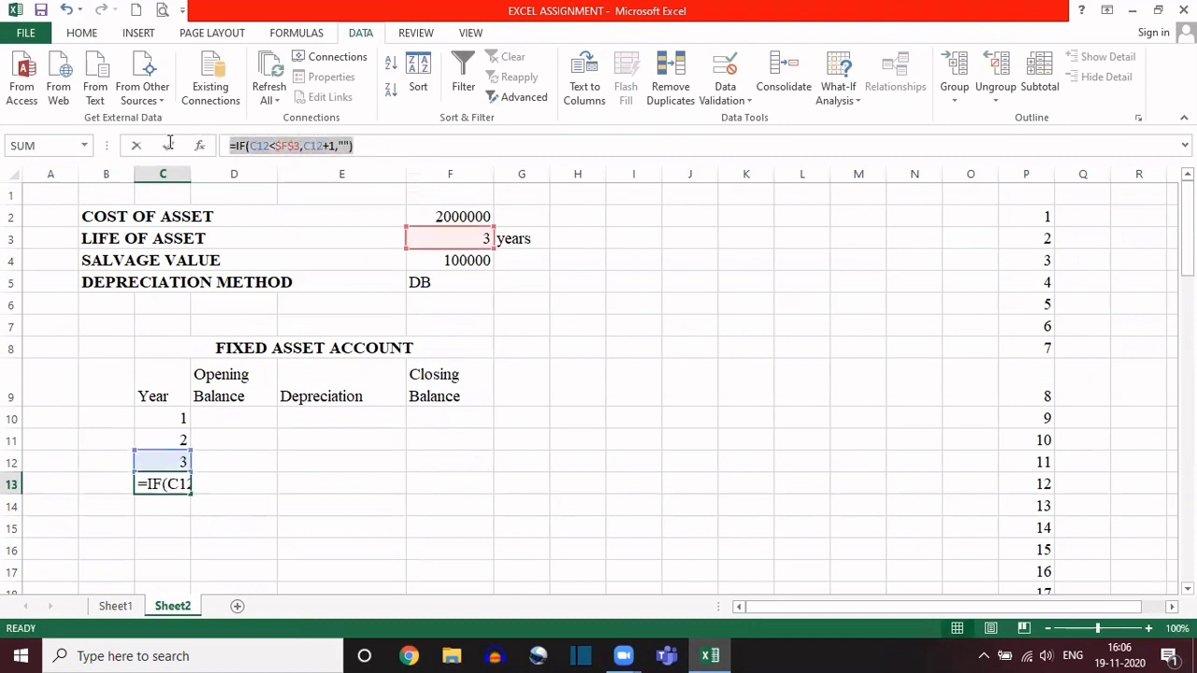
pyautogui.press('Escape')
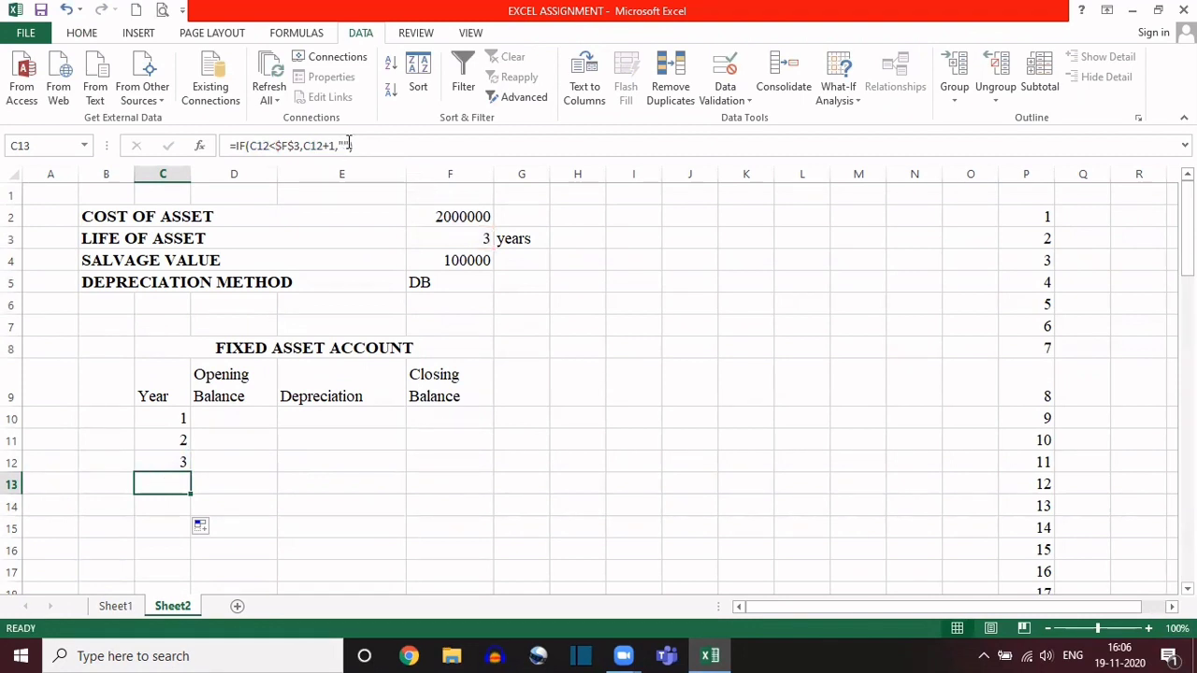
pyautogui.doubleClick(162, 479)
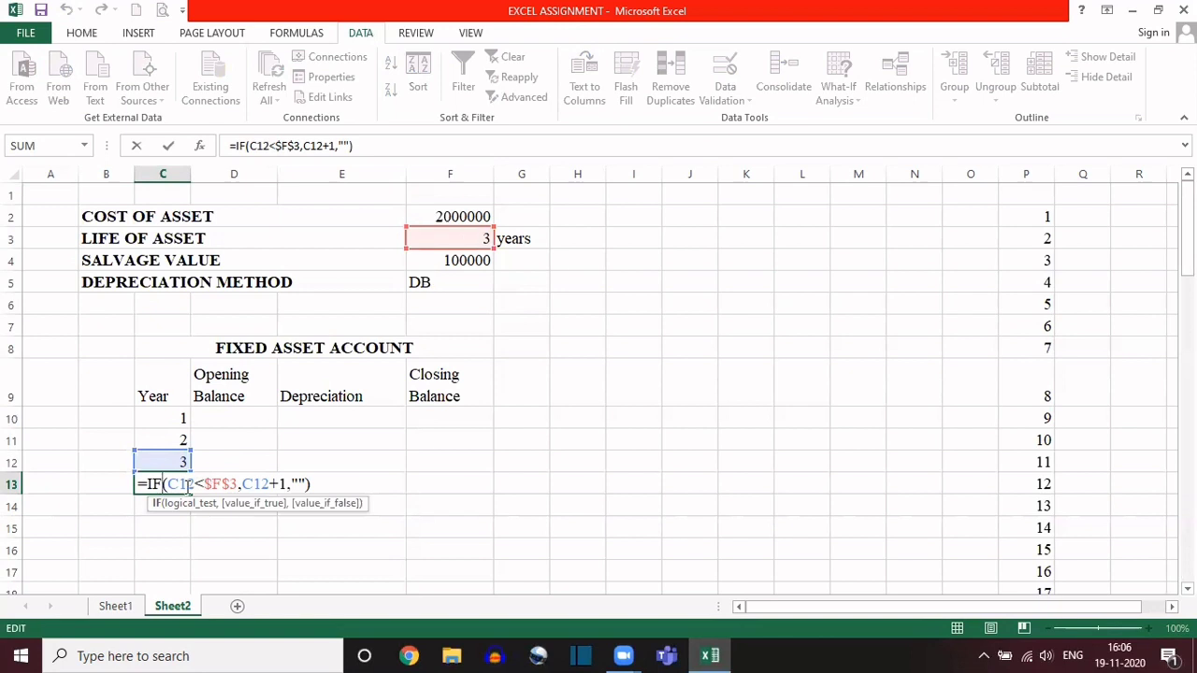
pyautogui.moveTo(169, 483); pyautogui.dragTo(307, 483)
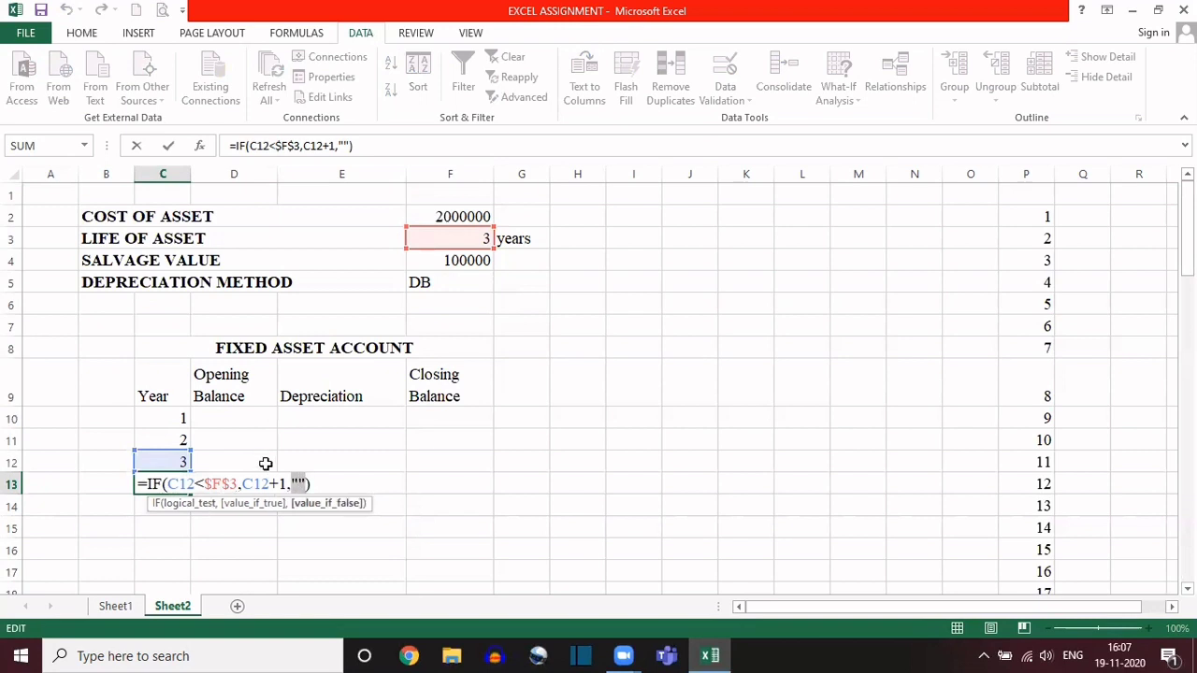
pyautogui.press('Return')
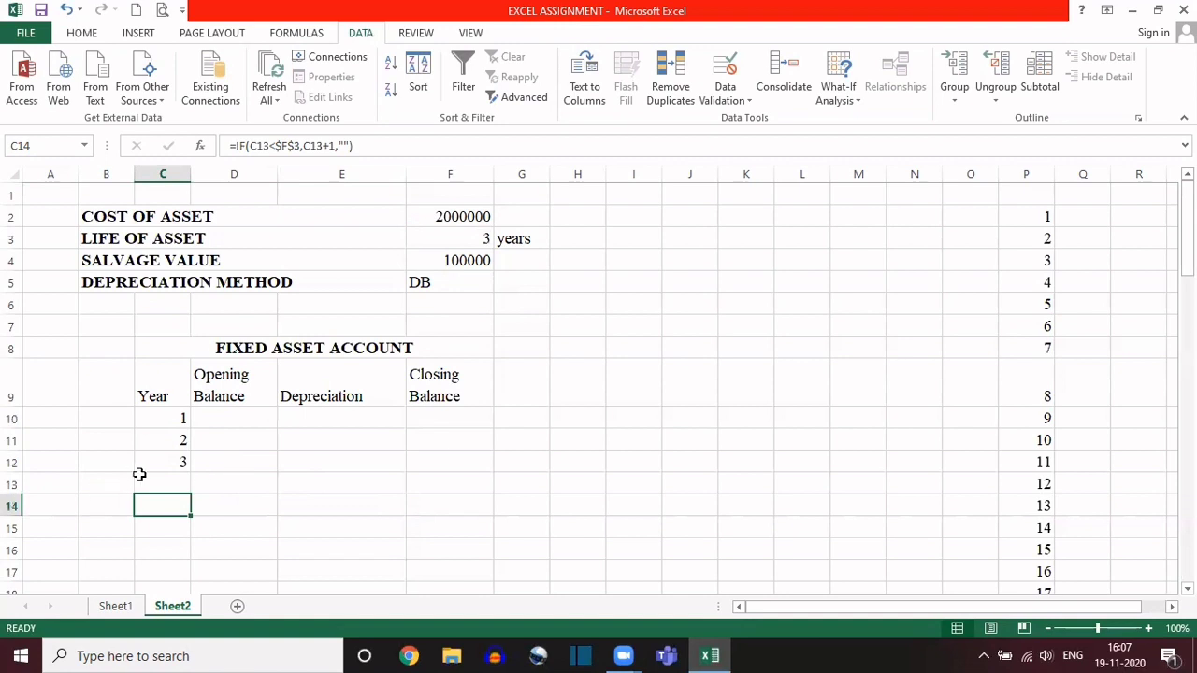
# Step: Check which blank-looking Year cells from C13 down to C17 contain the formula
pyautogui.click(174, 482)
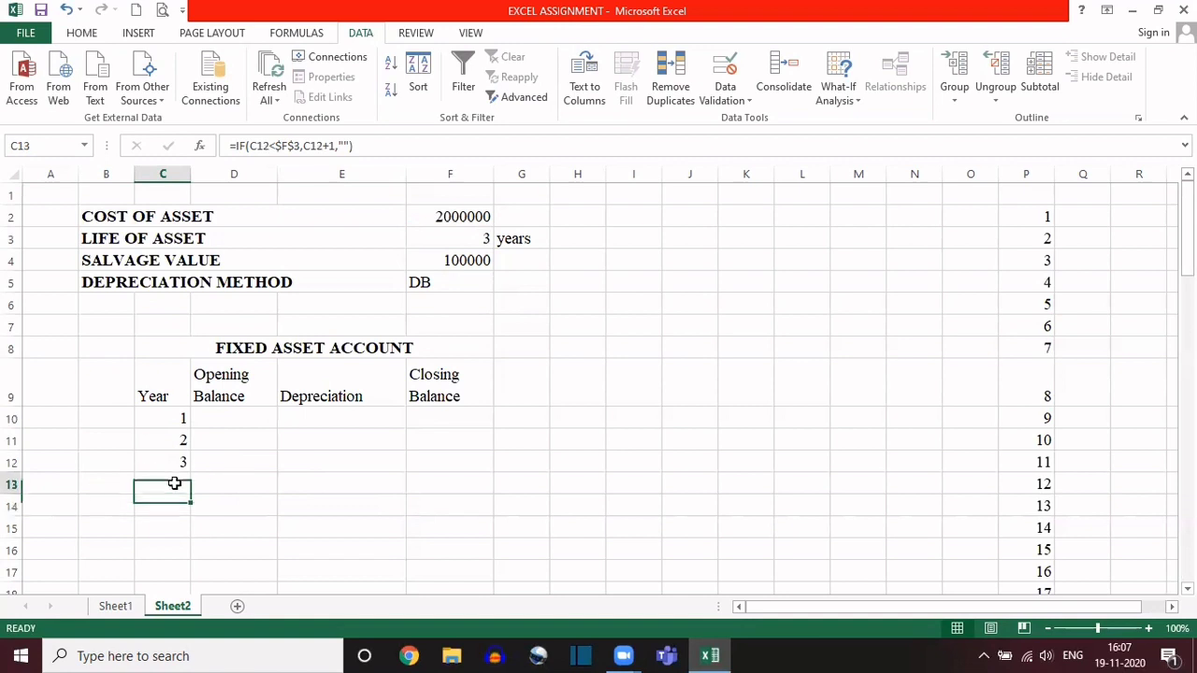
pyautogui.press('Down')
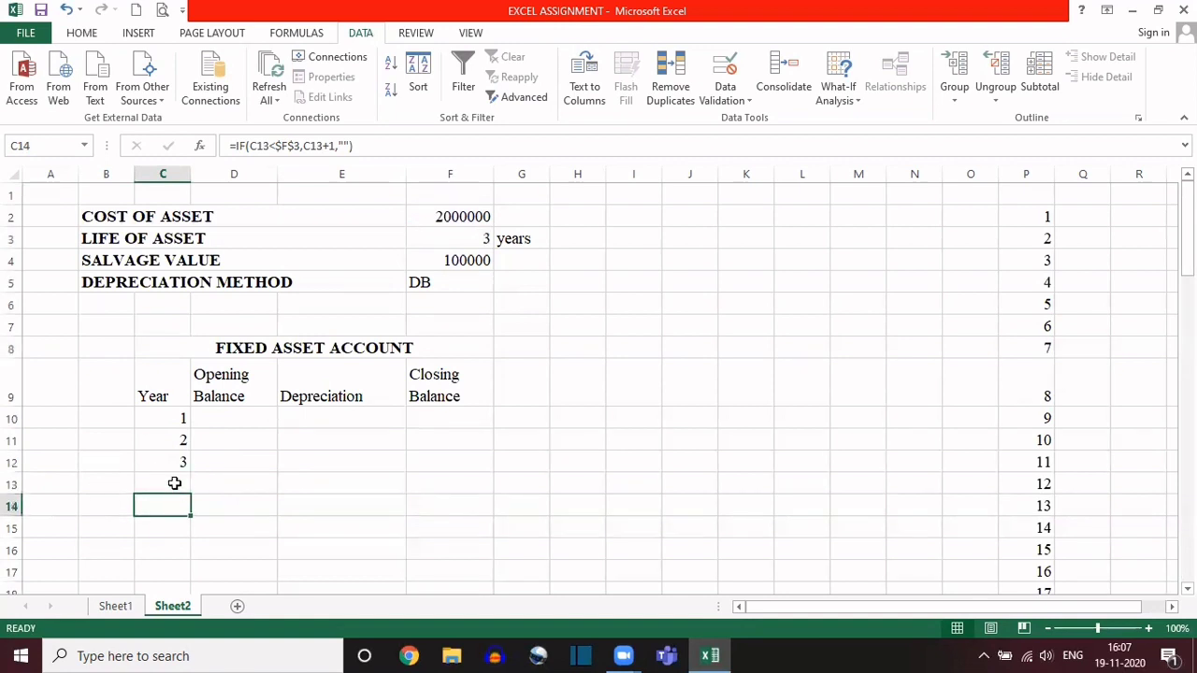
pyautogui.press('Down')
pyautogui.press('Down')
pyautogui.press('Down')
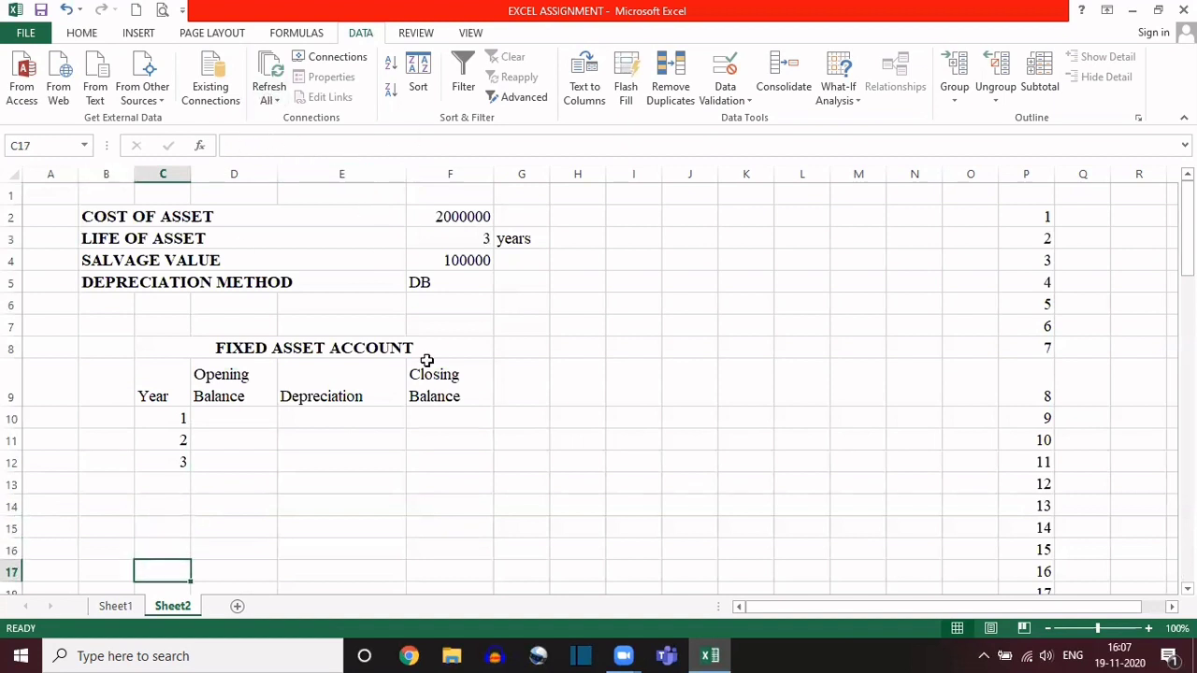
pyautogui.press('Up')
pyautogui.press('Up')
pyautogui.press('Up')
pyautogui.press('Up')
pyautogui.press('Up')
pyautogui.press('Up')
pyautogui.press('Up')
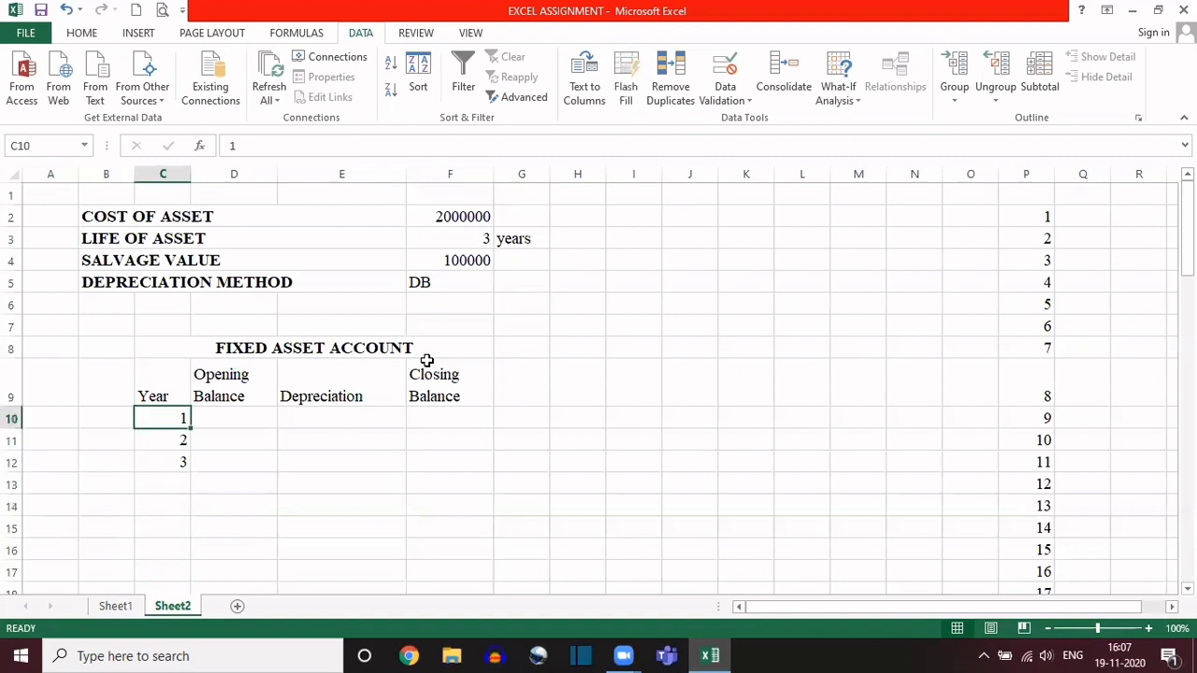
# Step: Set the life of asset in cell F3 to 5 from its dropdown list
pyautogui.click(458, 240)
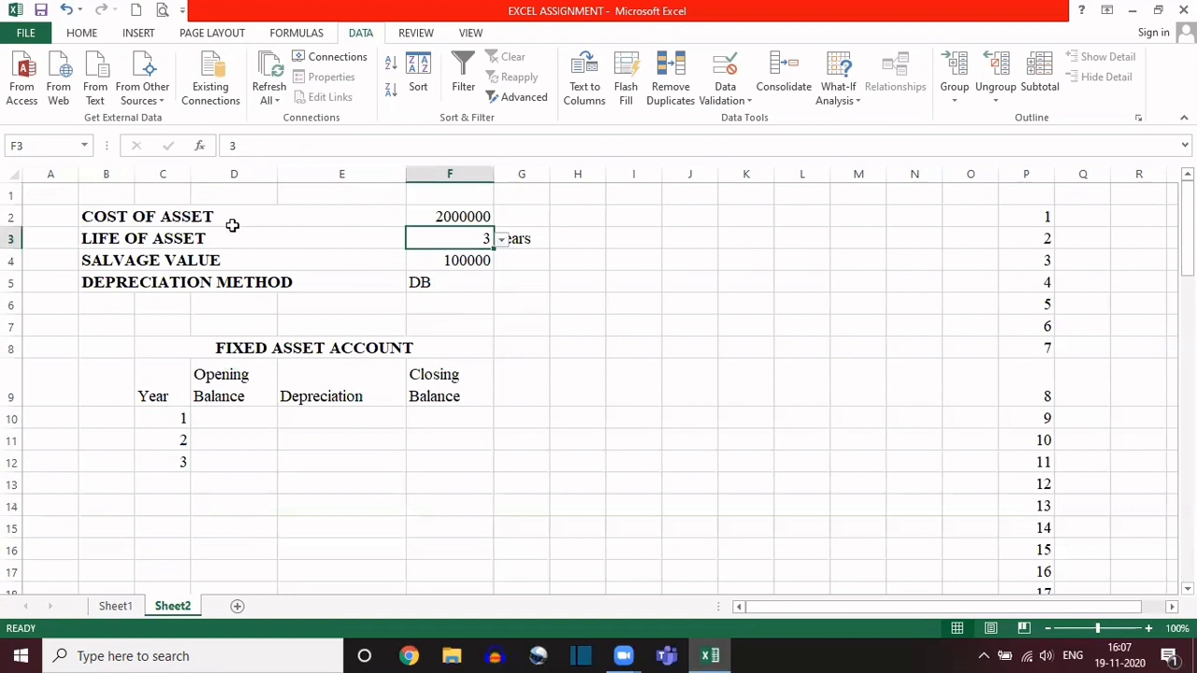
pyautogui.moveTo(224, 216); pyautogui.dragTo(454, 284)
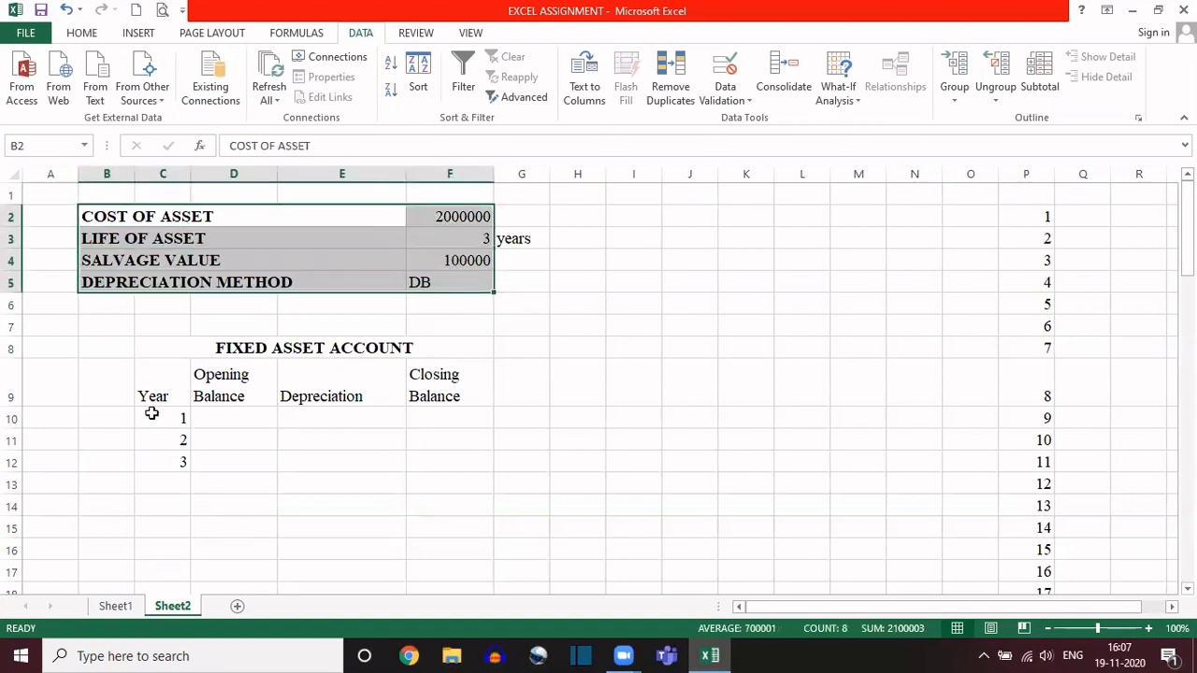
pyautogui.moveTo(151, 414); pyautogui.dragTo(477, 513)
pyautogui.click(470, 235)
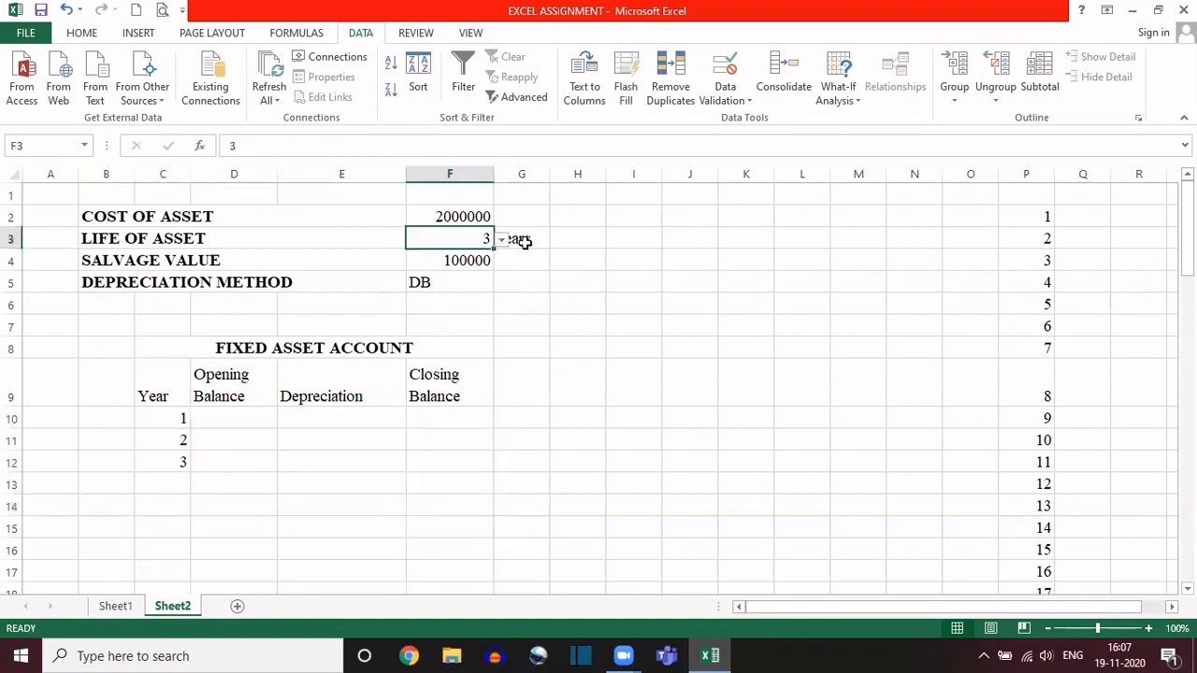
pyautogui.click(502, 241)
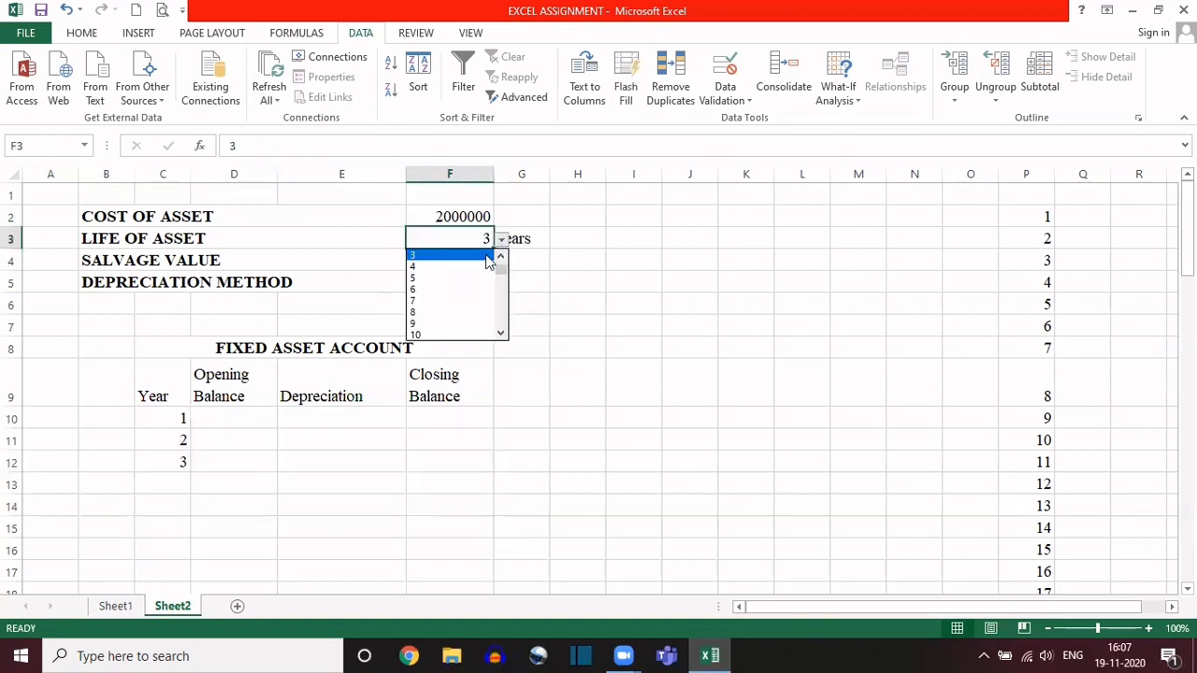
pyautogui.click(441, 279)
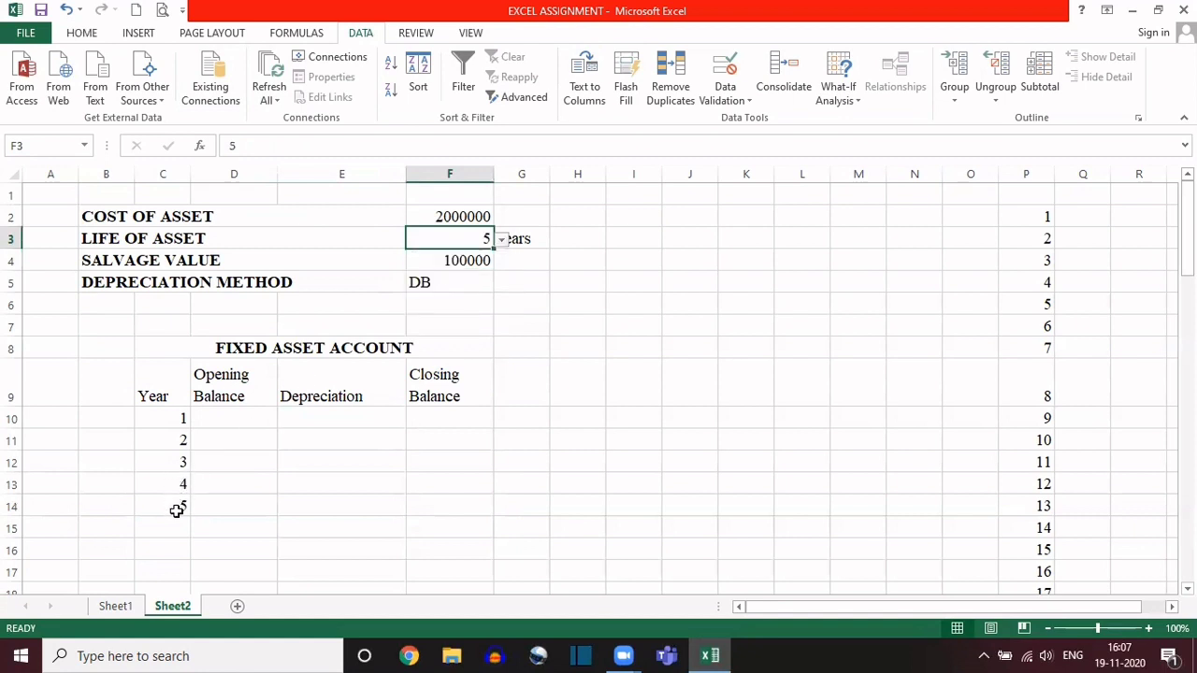
# Step: Try a life of asset of 16 and then 23 years in cell F3 using its dropdown list
pyautogui.click(503, 240)
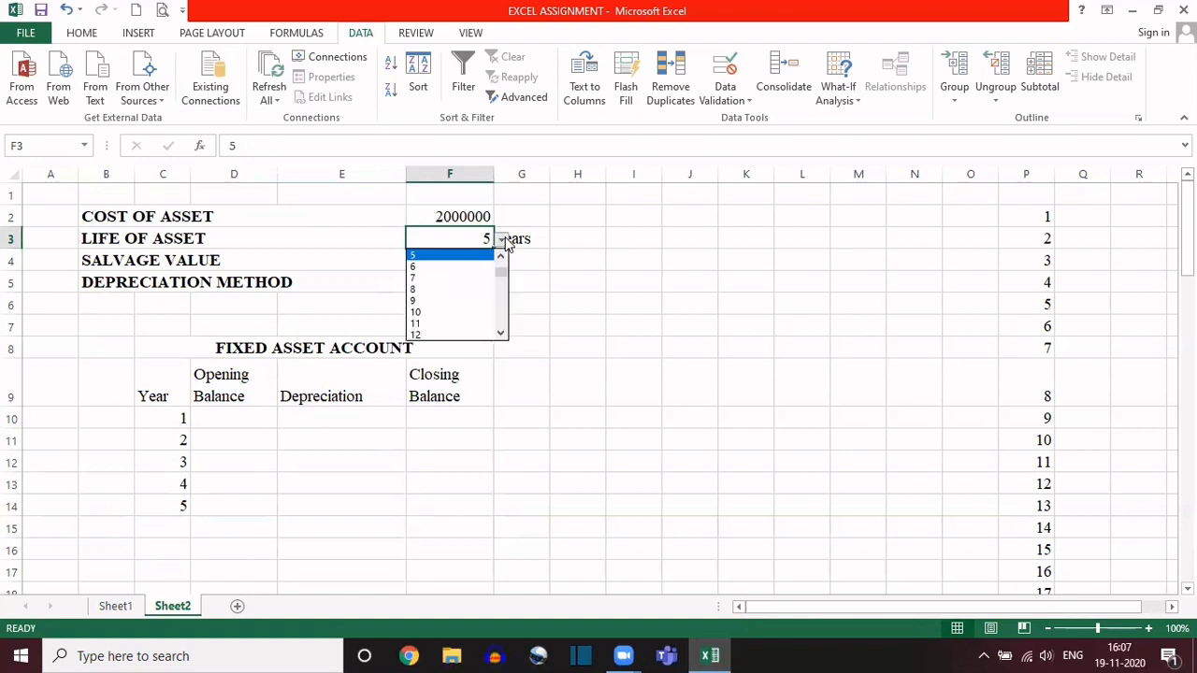
pyautogui.click(501, 333)
pyautogui.click(501, 333)
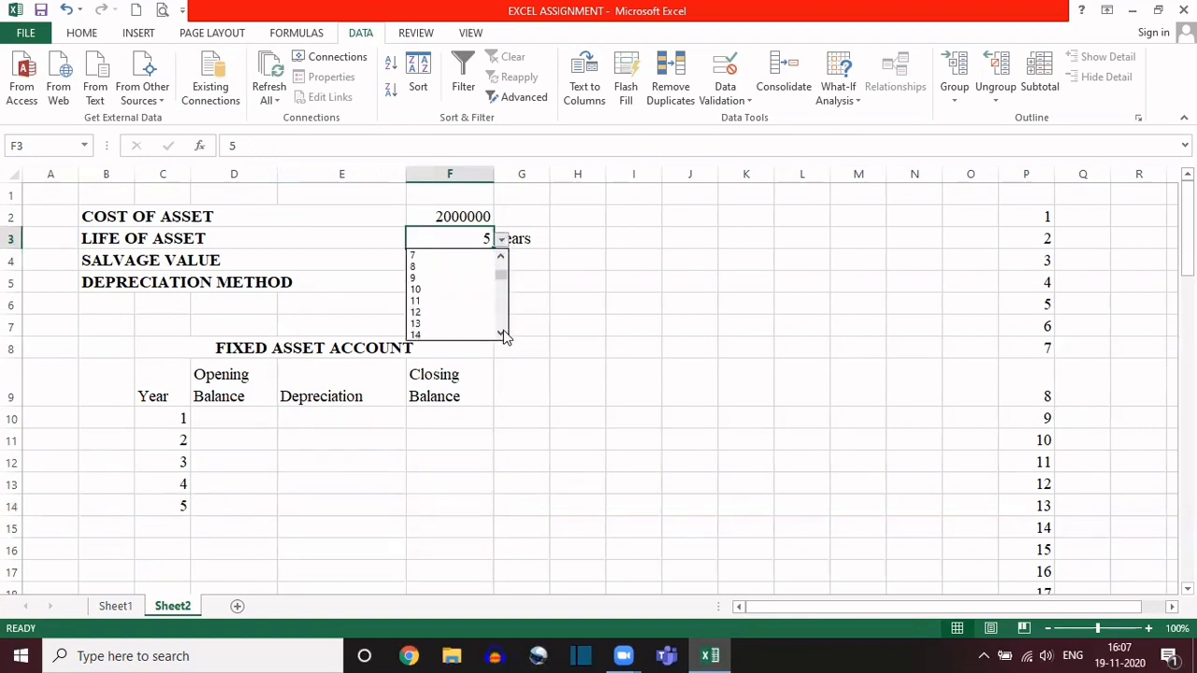
pyautogui.click(501, 333)
pyautogui.click(501, 333)
pyautogui.click(501, 332)
pyautogui.click(501, 333)
pyautogui.click(420, 313)
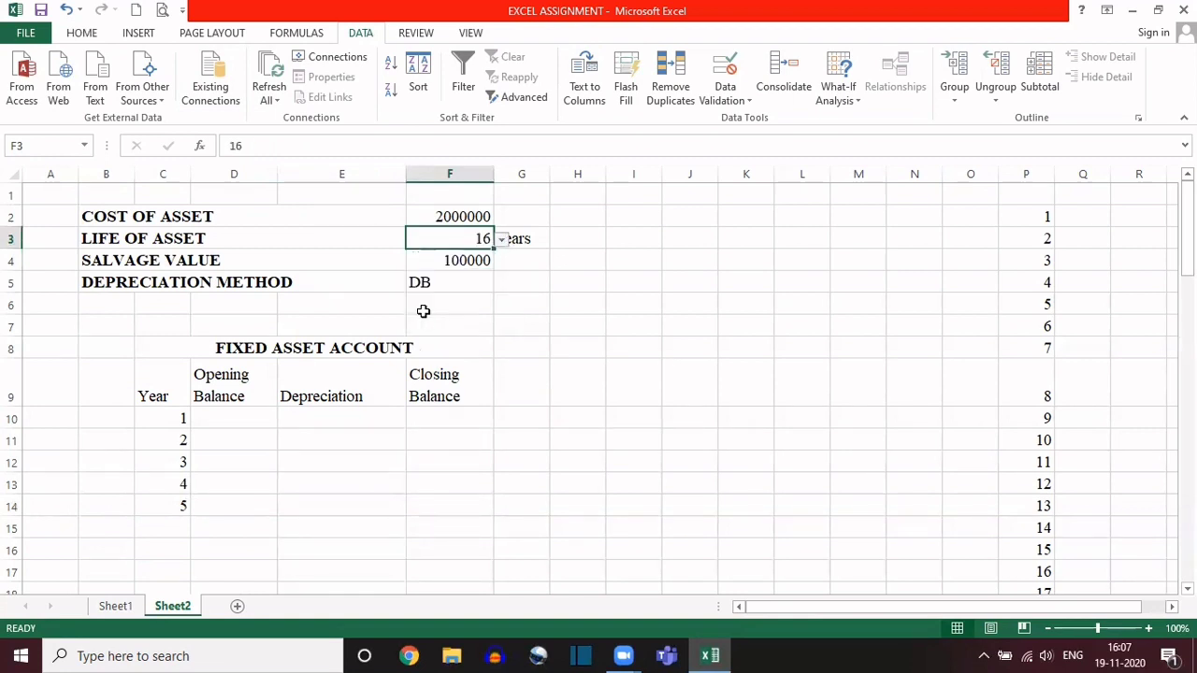
pyautogui.click(501, 239)
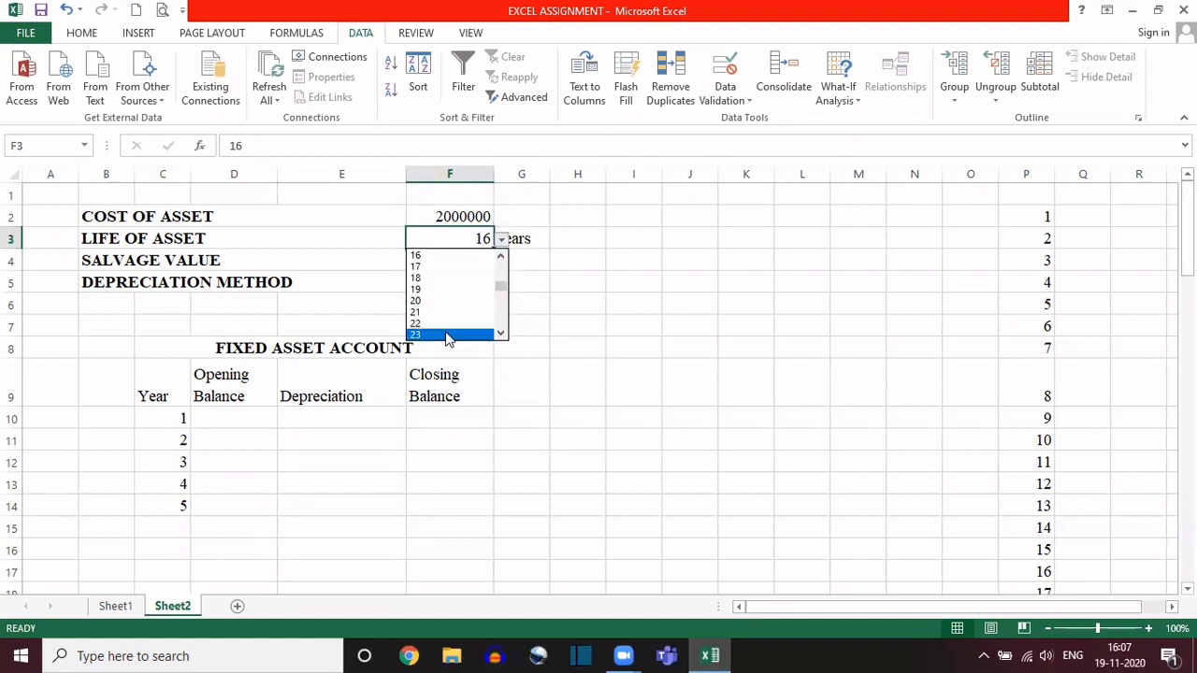
pyautogui.click(447, 336)
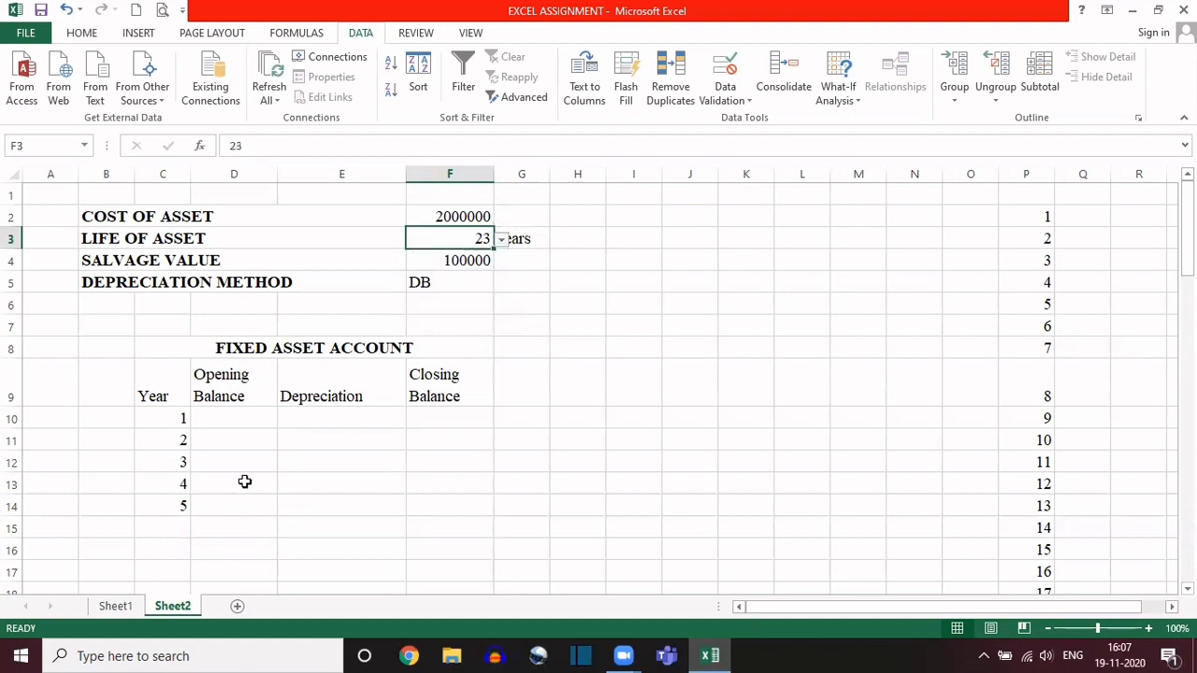
# Step: Check the Year cells from C14 down to C20 to see how far the year formula extends
pyautogui.click(168, 505)
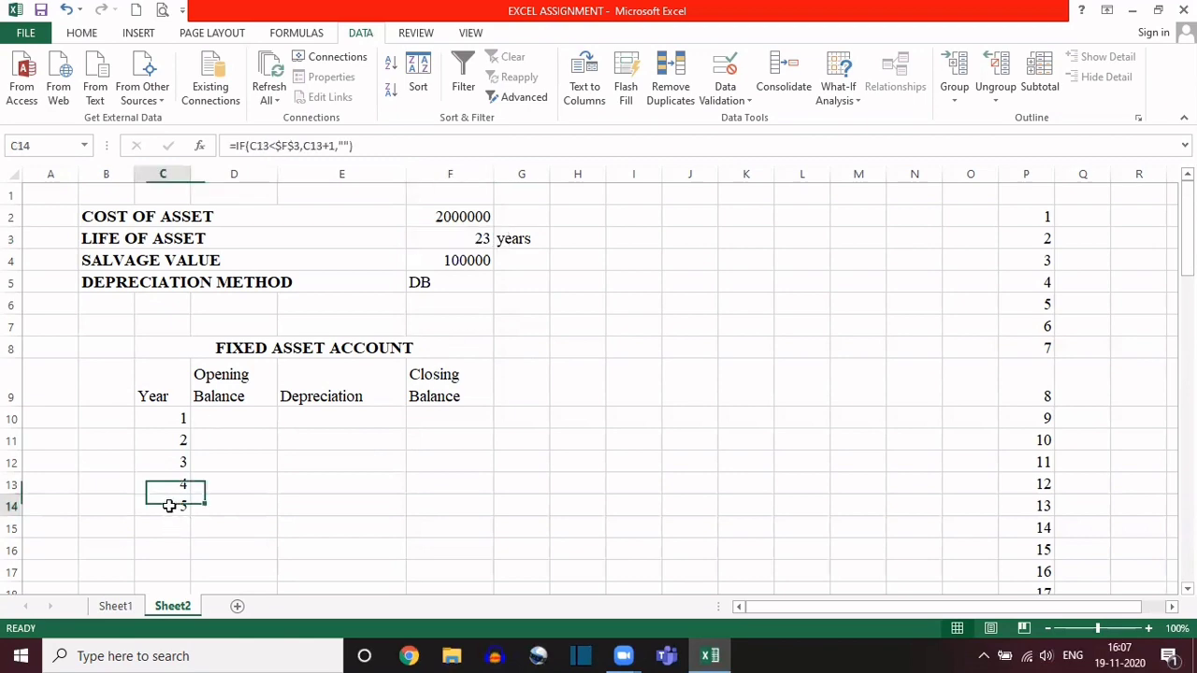
pyautogui.press('Down')
pyautogui.press('Down')
pyautogui.press('Down')
pyautogui.press('Down')
pyautogui.press('Down')
pyautogui.press('Down')
pyautogui.press('Down')
pyautogui.press('Down')
pyautogui.press('Down')
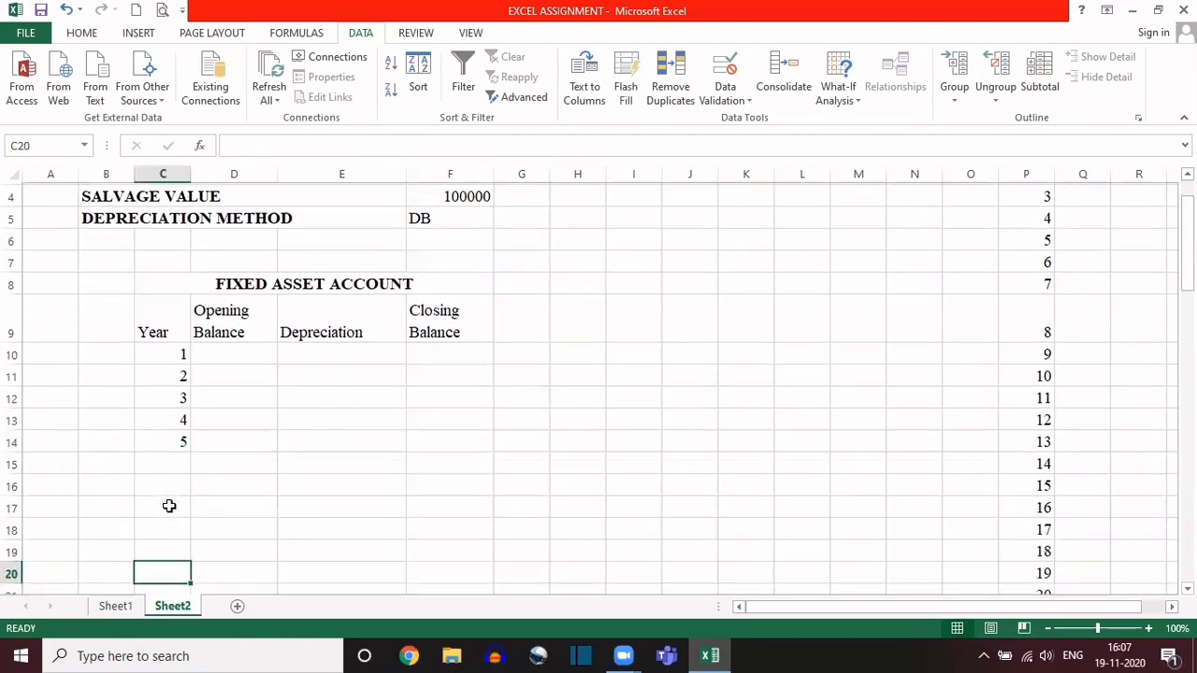
pyautogui.press('Up')
pyautogui.press('Up')
pyautogui.press('Up')
pyautogui.press('Up')
pyautogui.press('Up')
pyautogui.press('Up')
pyautogui.press('Up')
pyautogui.press('Up')
pyautogui.press('Up')
pyautogui.press('Up')
pyautogui.press('Up')
pyautogui.press('Up')
pyautogui.press('Up')
pyautogui.press('Up')
pyautogui.press('Up')
pyautogui.press('Up')
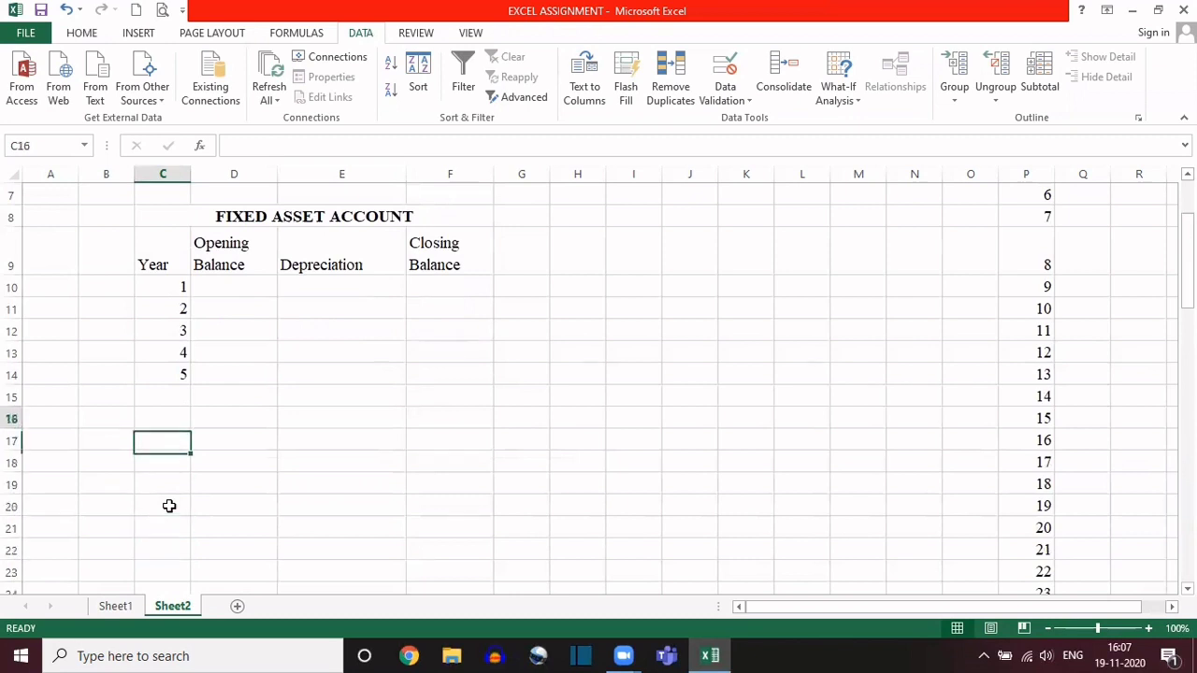
pyautogui.press('Up')
pyautogui.press('Up')
pyautogui.press('Up')
pyautogui.press('Up')
pyautogui.press('Up')
pyautogui.press('Up')
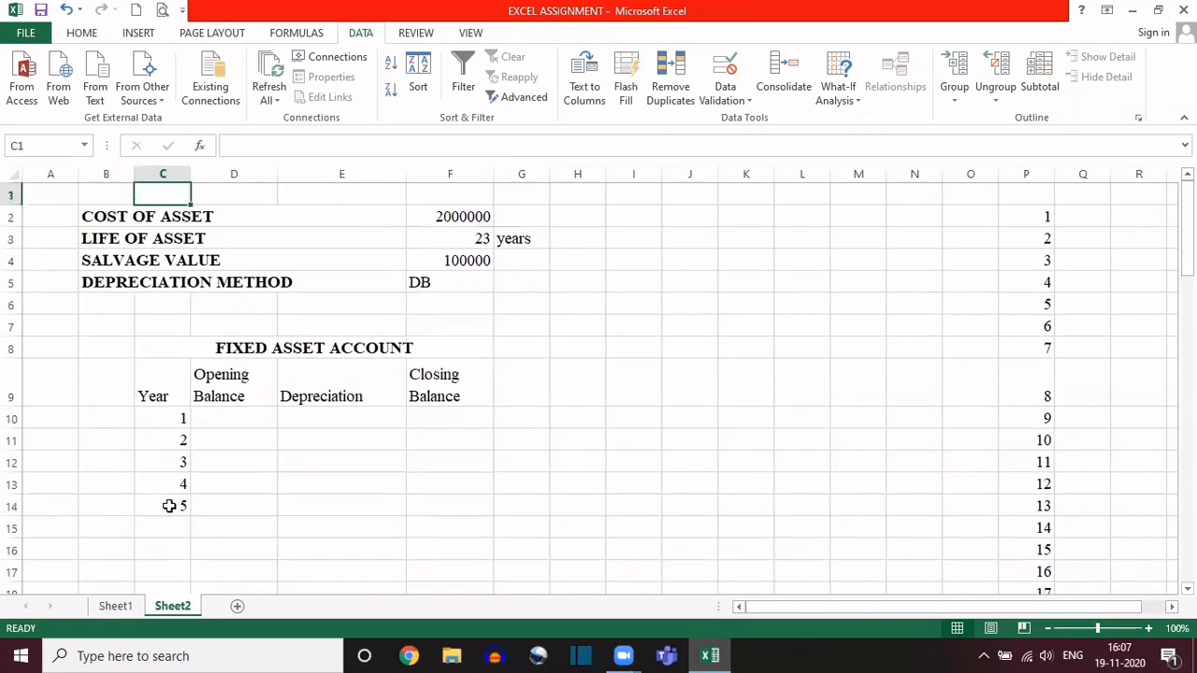
# Step: Look through the life of asset options in cell F3 for the longest life offered
pyautogui.click(477, 236)
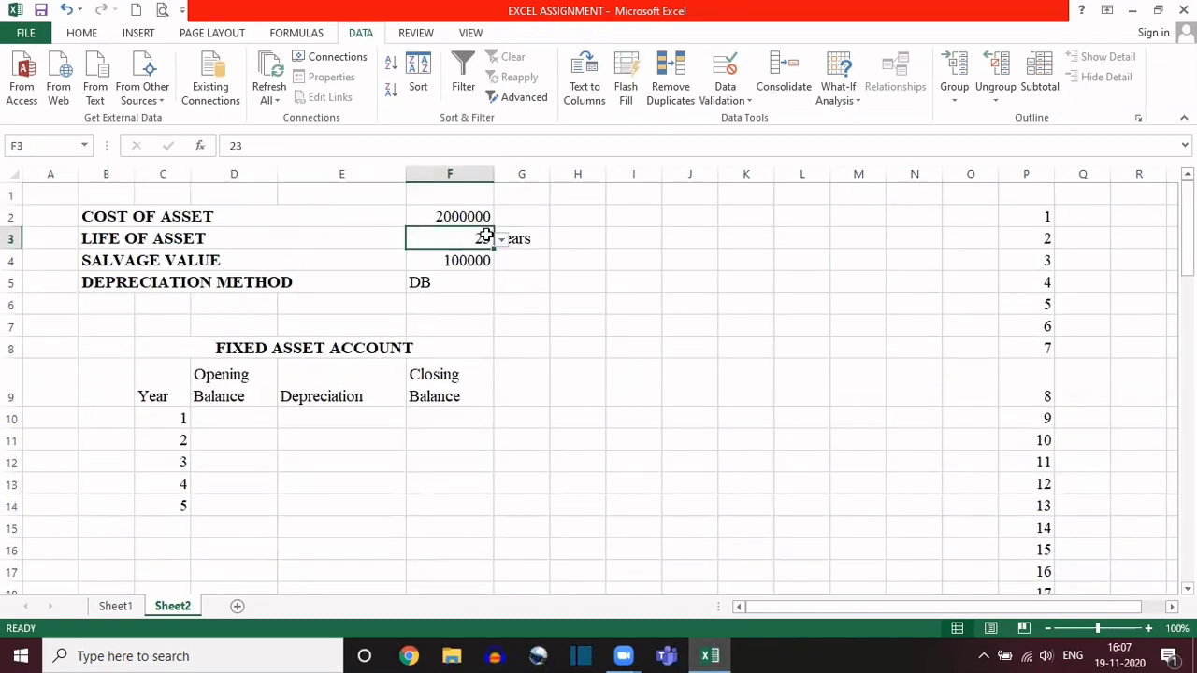
pyautogui.click(501, 241)
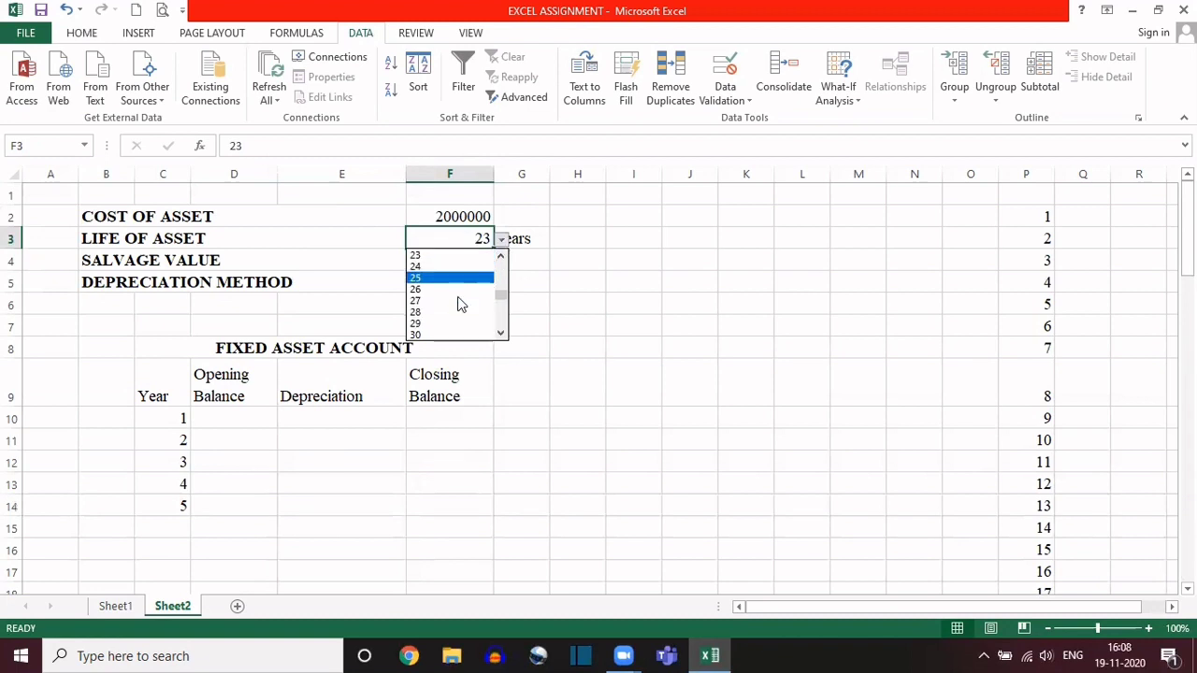
pyautogui.click(503, 334)
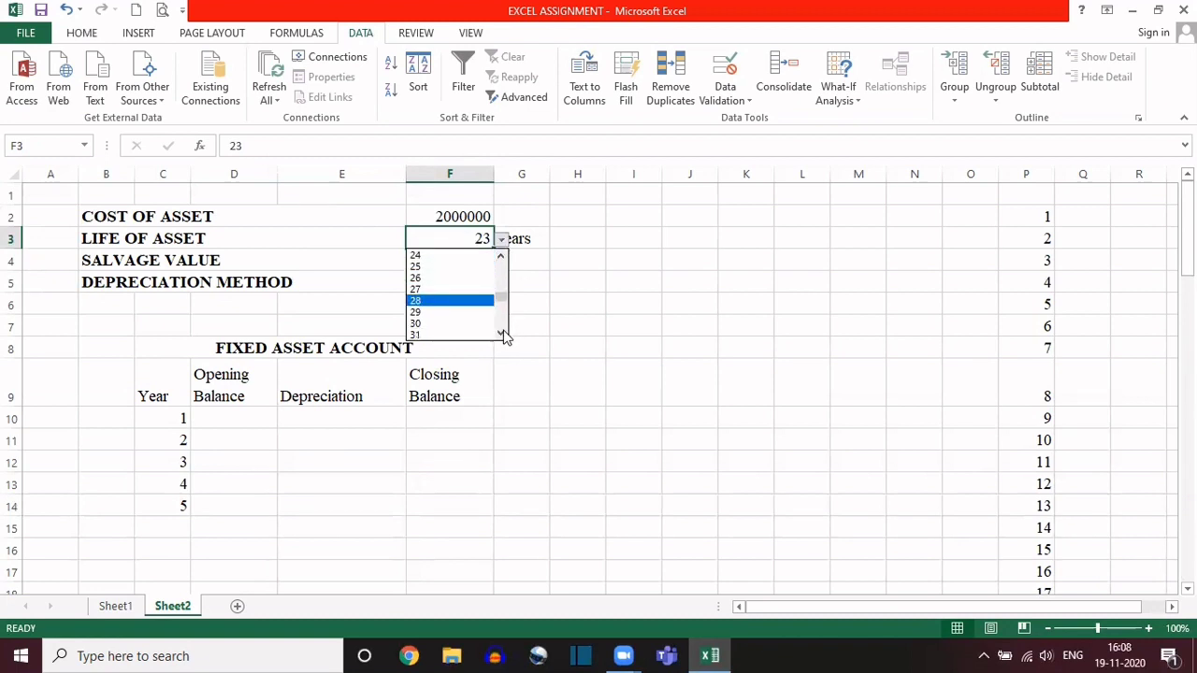
pyautogui.click(502, 335)
pyautogui.click(503, 334)
pyautogui.click(503, 335)
pyautogui.click(503, 334)
pyautogui.click(503, 335)
pyautogui.click(503, 335)
pyautogui.click(503, 334)
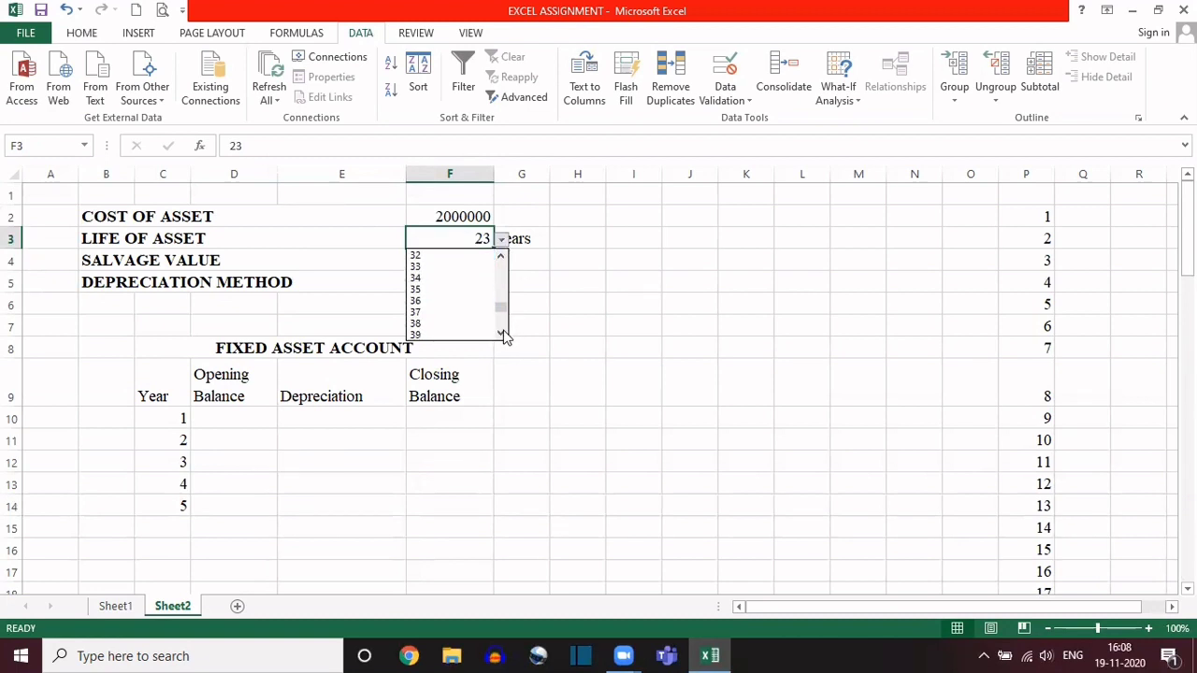
pyautogui.click(503, 335)
pyautogui.click(503, 334)
pyautogui.click(503, 334)
pyautogui.click(503, 335)
pyautogui.click(503, 335)
pyautogui.click(503, 335)
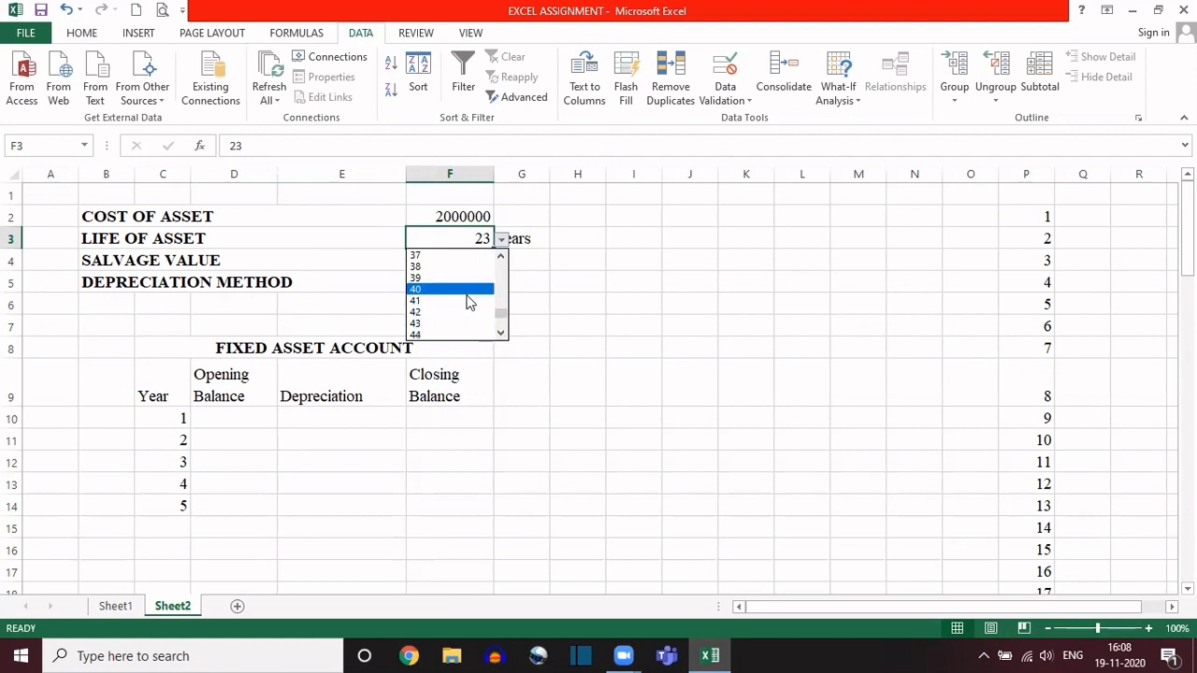
pyautogui.moveTo(500, 313); pyautogui.dragTo(504, 339)
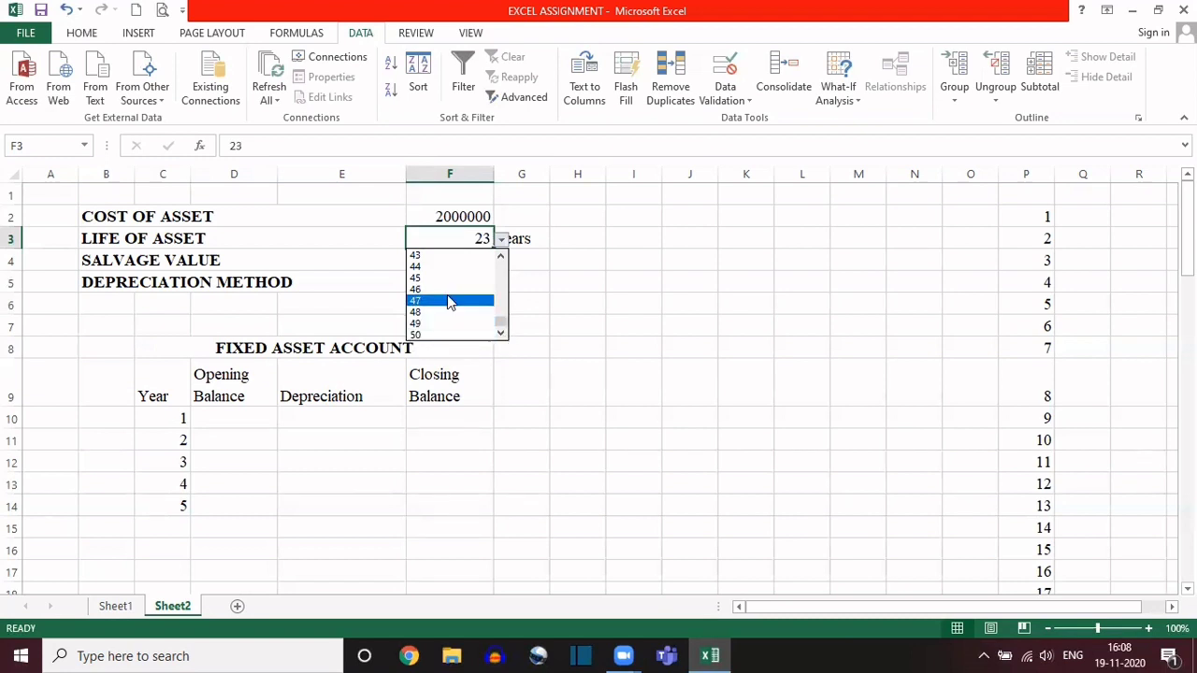
# Step: Fill the year formula from C11 down through cell C475
pyautogui.click(155, 434)
pyautogui.click(155, 435)
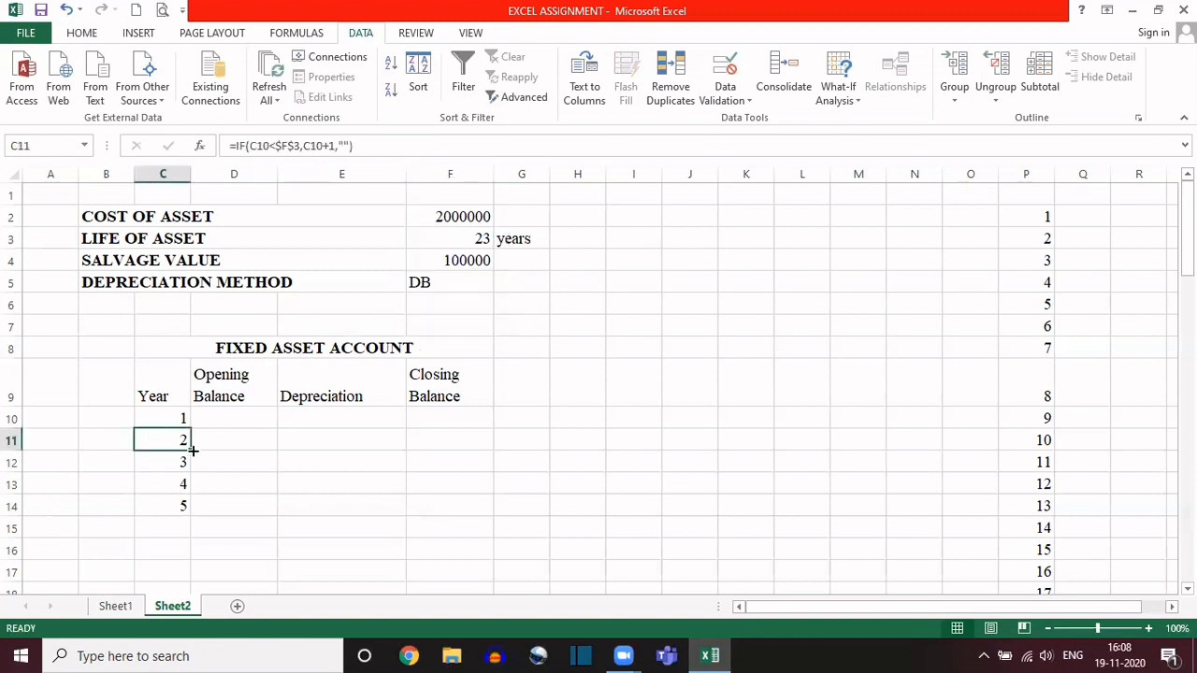
pyautogui.moveTo(190, 450); pyautogui.dragTo(219, 655)
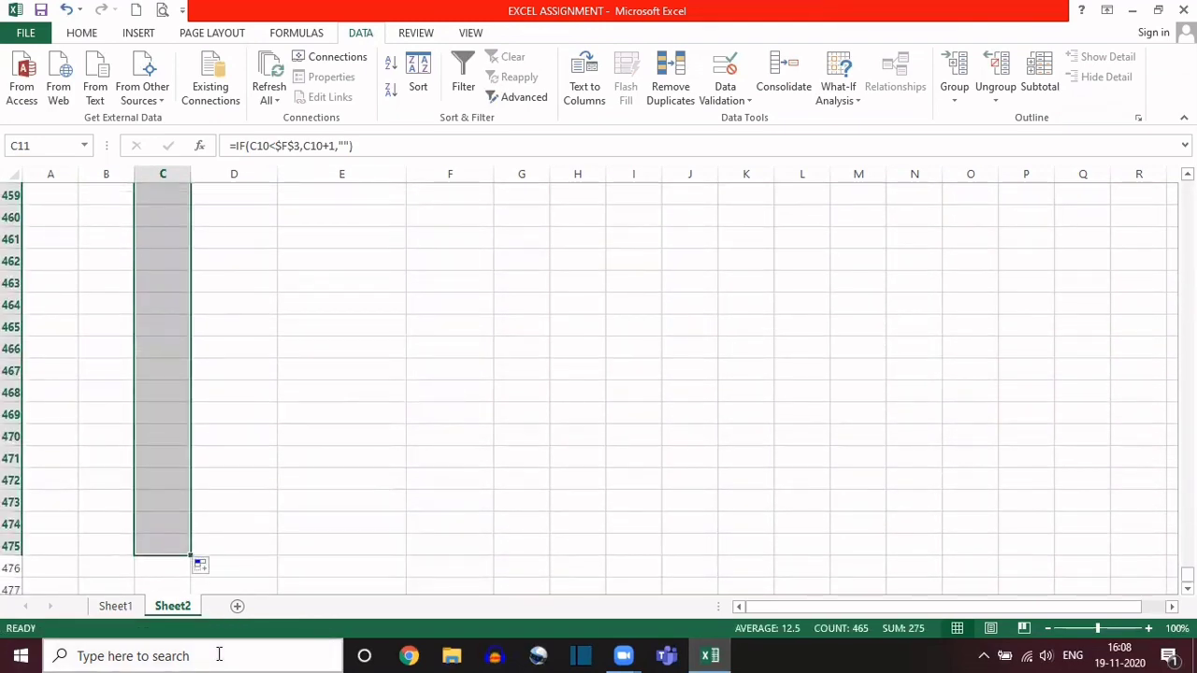
# Step: Check the blank-looking Year cells from C475 up to C406 for the copied year formula
pyautogui.click(164, 544)
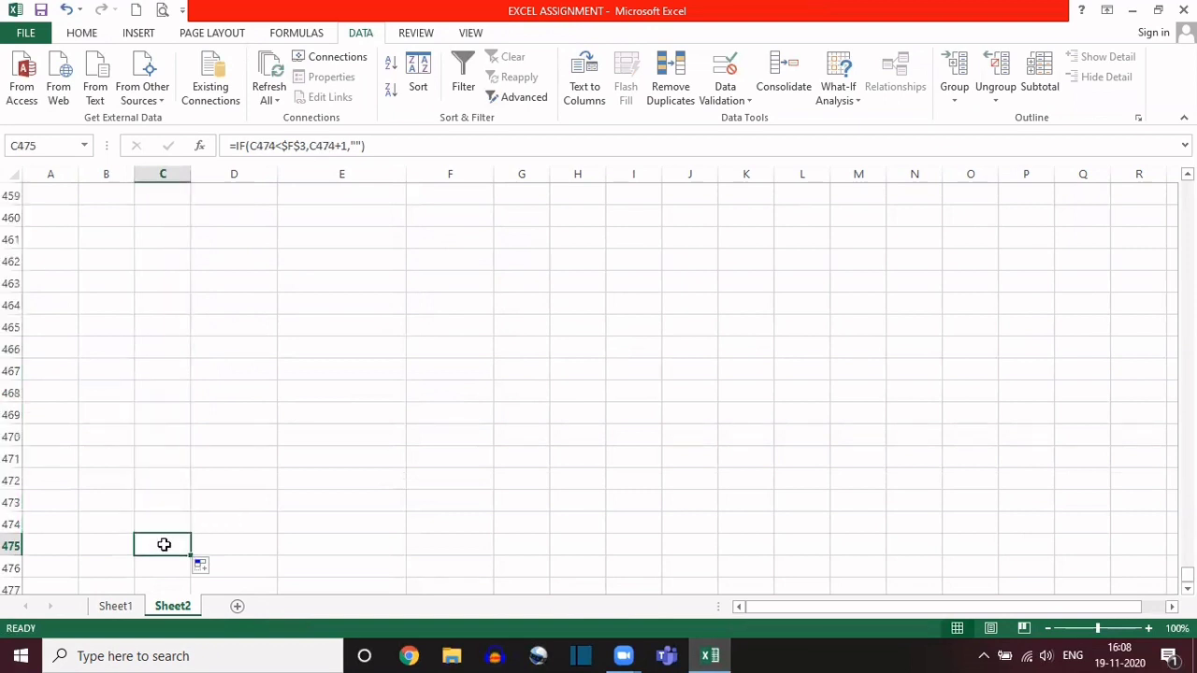
pyautogui.press('Up')
pyautogui.press('Up')
pyautogui.press('Up')
pyautogui.press('Up')
pyautogui.press('Up')
pyautogui.press('Up')
pyautogui.press('Up')
pyautogui.press('Up')
pyautogui.press('Up')
pyautogui.press('Up')
pyautogui.press('Up')
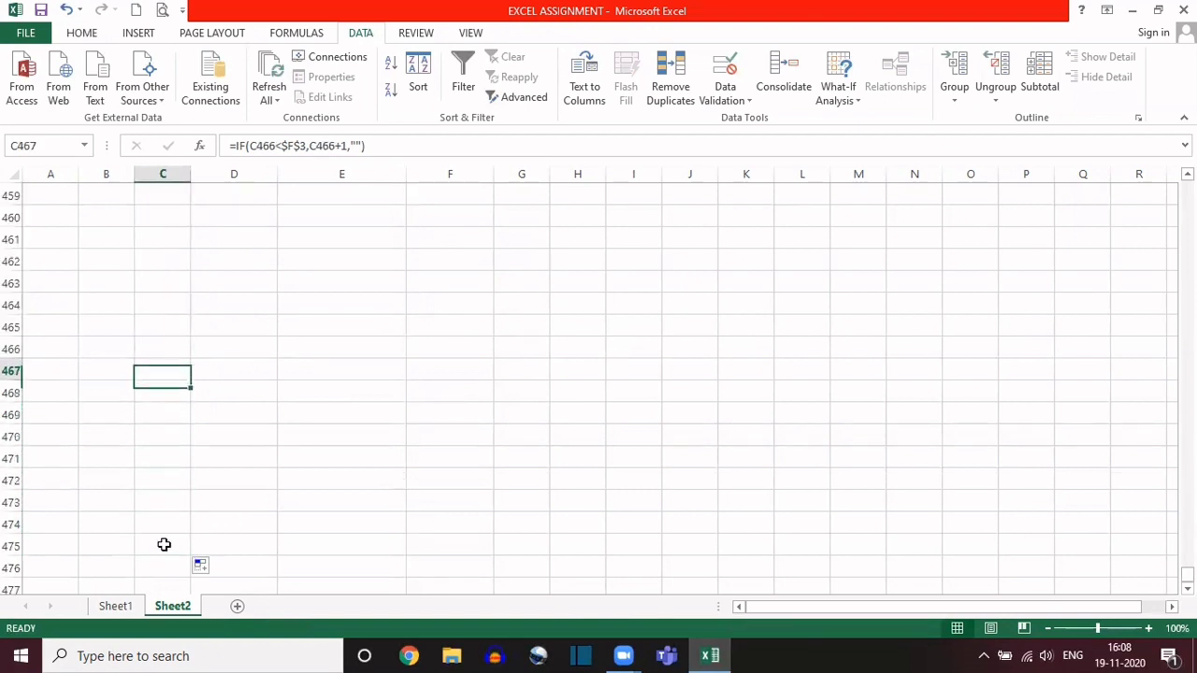
pyautogui.press('Up')
pyautogui.press('Down')
pyautogui.press('Down')
pyautogui.press('Down')
pyautogui.press('Down')
pyautogui.press('Down')
pyautogui.press('Down')
pyautogui.press('Down')
pyautogui.press('Up')
pyautogui.press('Up')
pyautogui.press('Up')
pyautogui.press('Up')
pyautogui.press('Up')
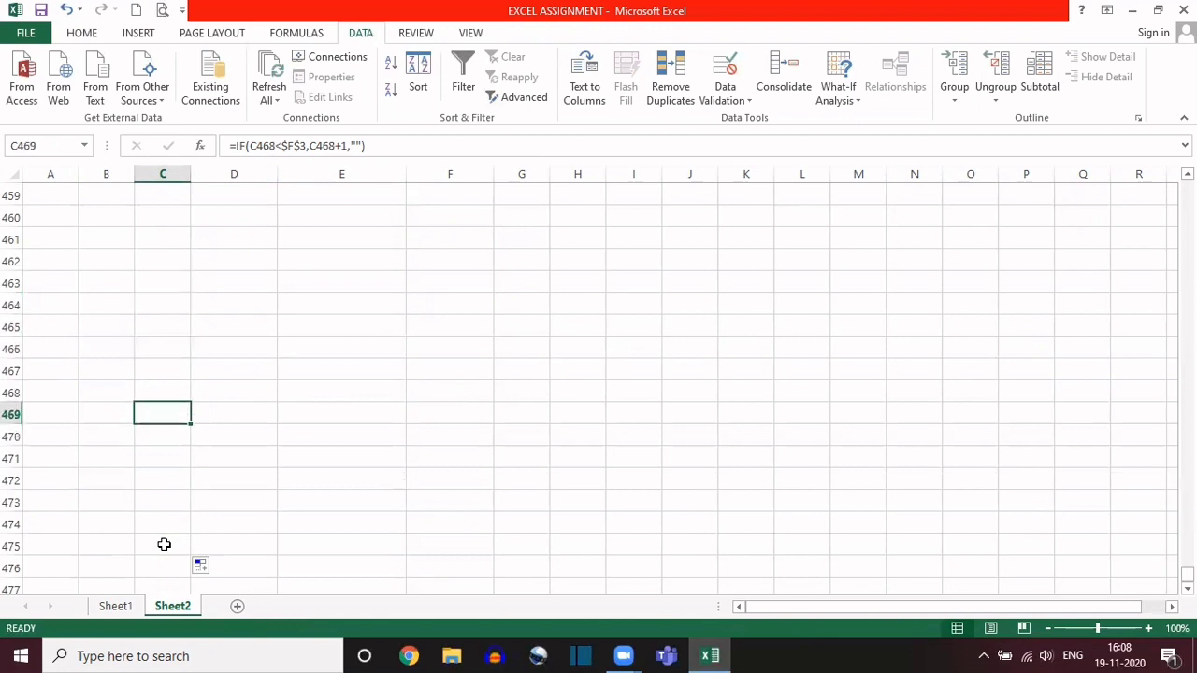
pyautogui.press('Up')
pyautogui.press('Up')
pyautogui.press('Up')
pyautogui.press('Up')
pyautogui.press('Up')
pyautogui.press('Up')
pyautogui.press('Up')
pyautogui.press('Up')
pyautogui.press('Up')
pyautogui.press('Up')
pyautogui.press('Up')
pyautogui.press('Up')
pyautogui.press('Up')
pyautogui.press('Up')
pyautogui.press('Up')
pyautogui.press('Up')
pyautogui.press('Up')
pyautogui.press('Up')
pyautogui.press('Up')
pyautogui.press('Up')
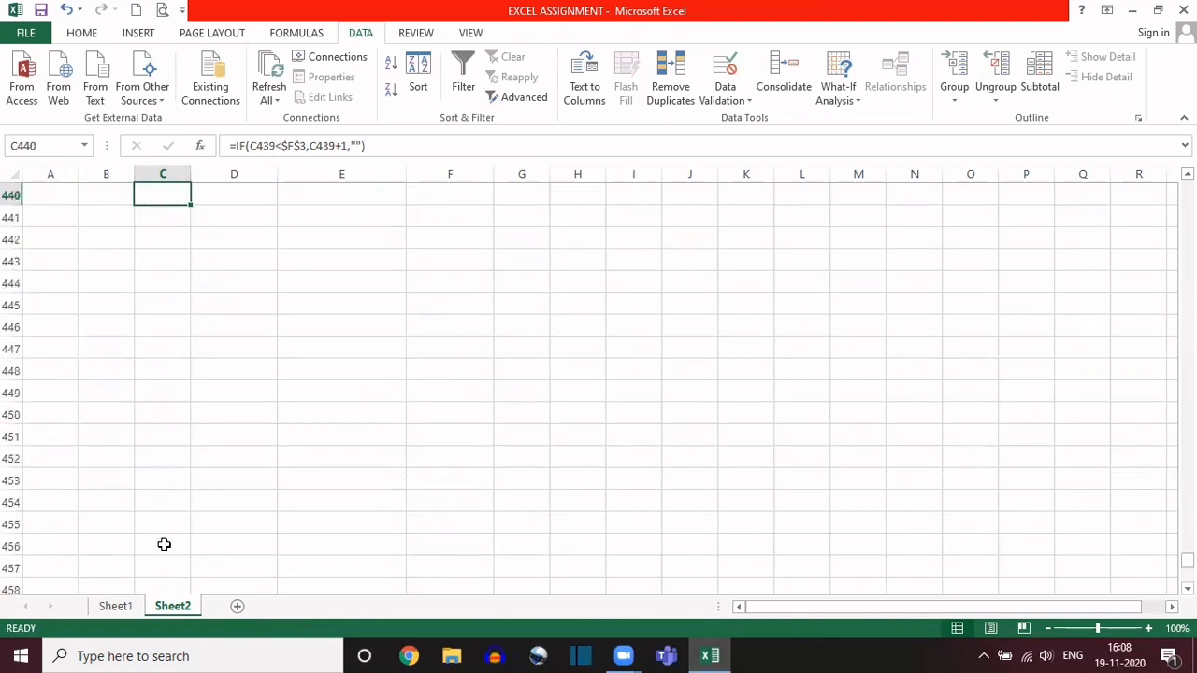
pyautogui.press('Up')
pyautogui.press('Up')
pyautogui.press('Up')
pyautogui.press('Up')
pyautogui.press('Up')
pyautogui.press('Up')
pyautogui.press('Up')
pyautogui.press('Up')
pyautogui.press('Up')
pyautogui.press('Up')
pyautogui.press('Up')
pyautogui.press('Up')
pyautogui.press('Up')
pyautogui.press('Up')
pyautogui.press('Up')
pyautogui.press('Up')
pyautogui.press('Up')
pyautogui.press('Up')
pyautogui.press('Up')
pyautogui.press('Up')
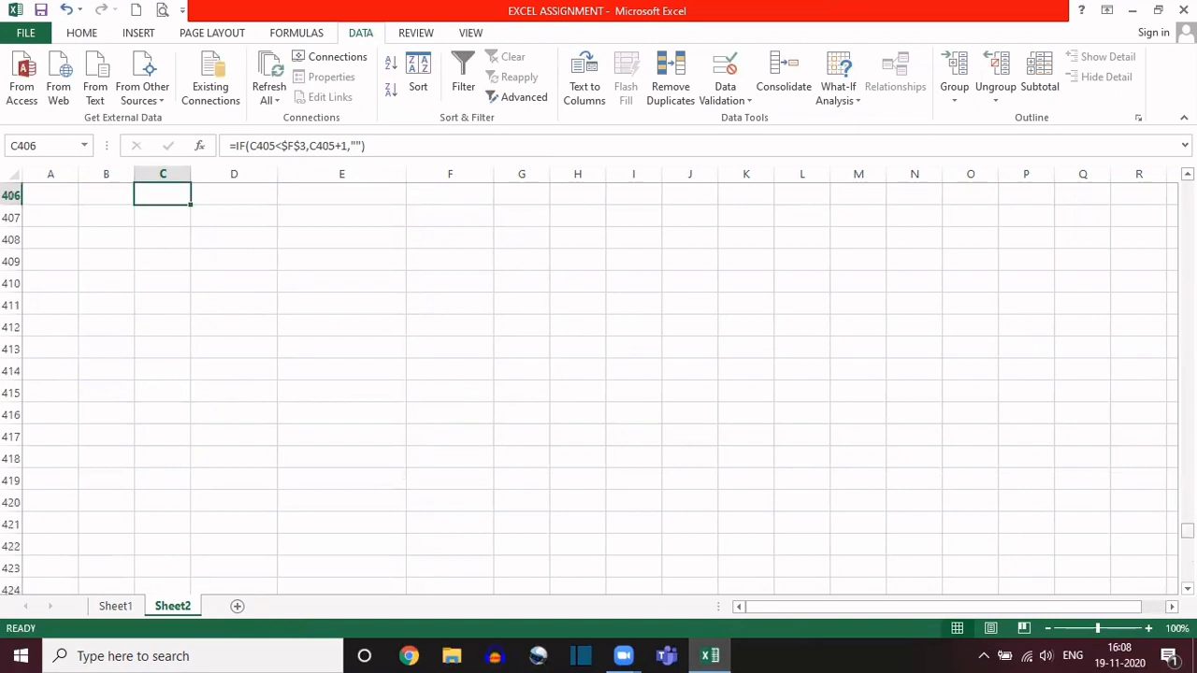
# Step: Set the life of asset in cell F3 to 50 from its dropdown list
pyautogui.click(1187, 531)
pyautogui.click(1187, 531)
pyautogui.moveTo(1187, 531); pyautogui.dragTo(1187, 255)
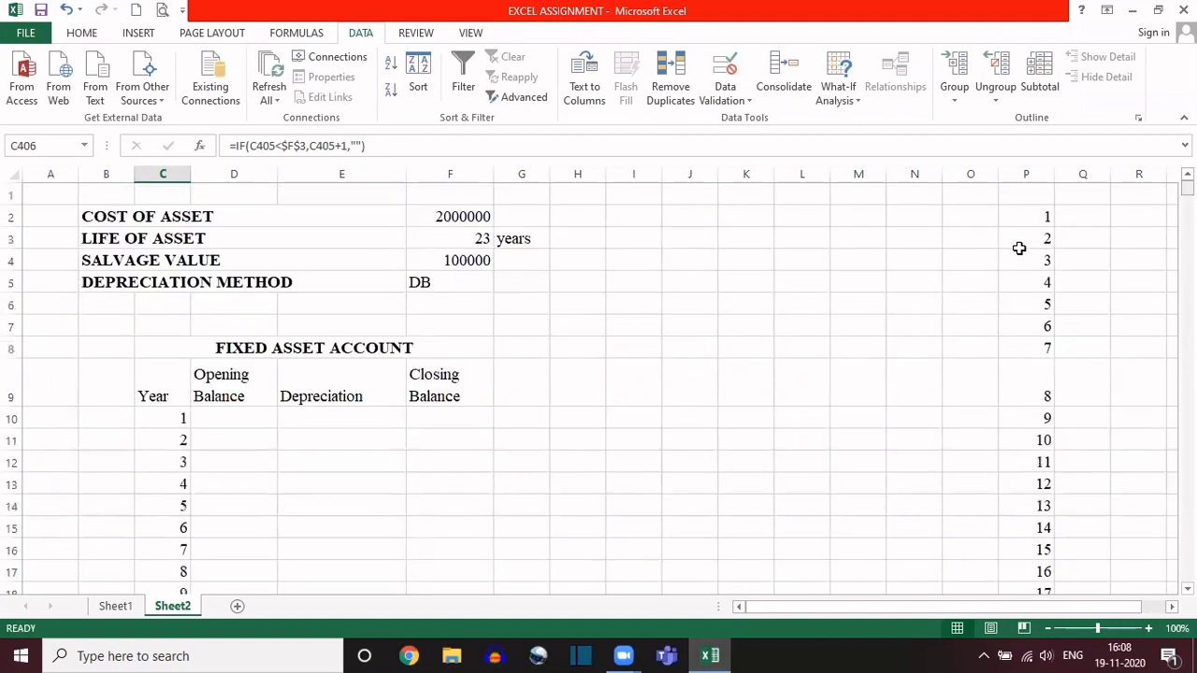
pyautogui.click(455, 237)
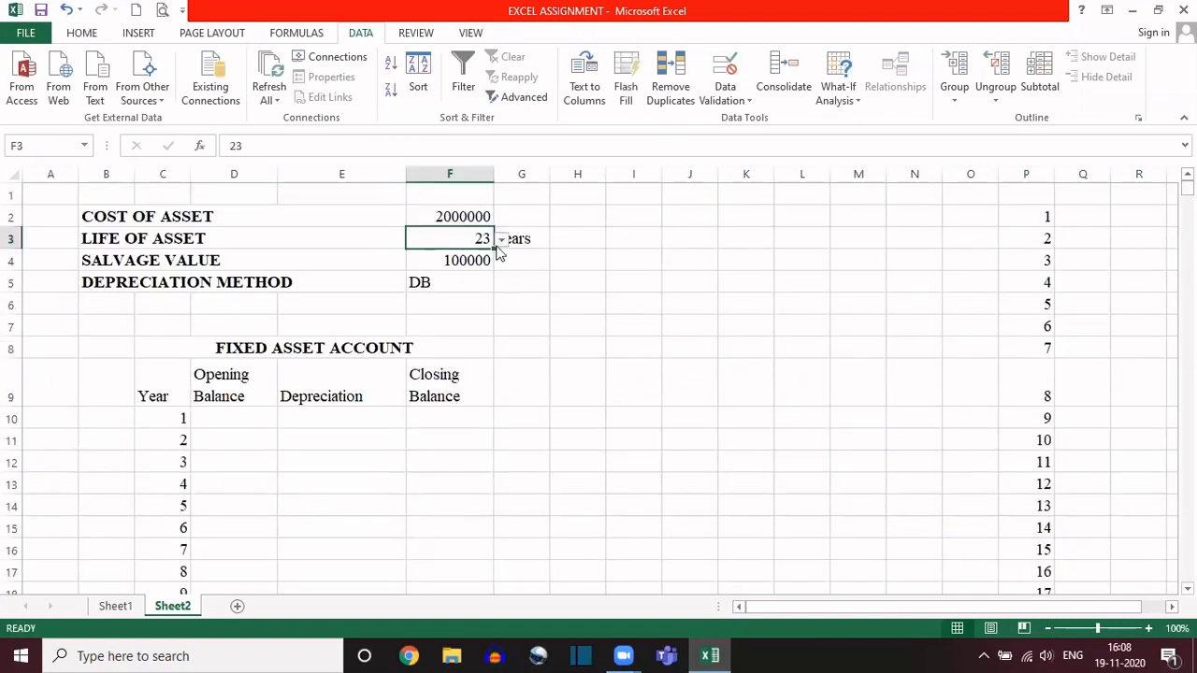
pyautogui.click(502, 241)
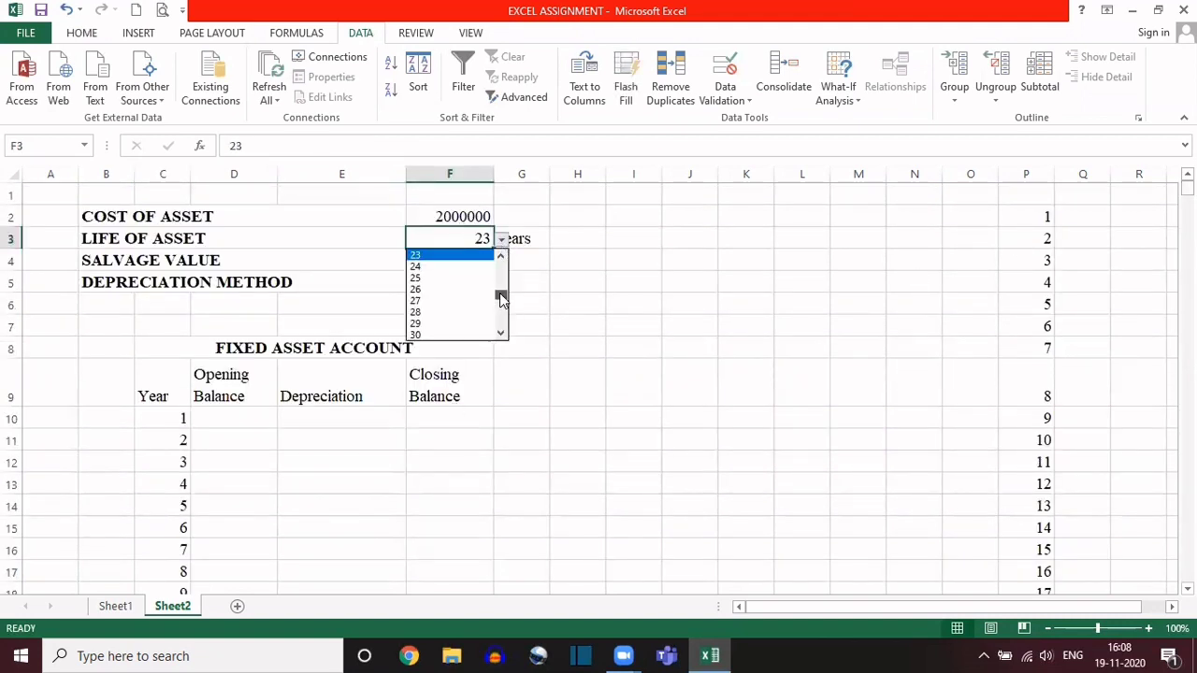
pyautogui.moveTo(502, 297); pyautogui.dragTo(503, 335)
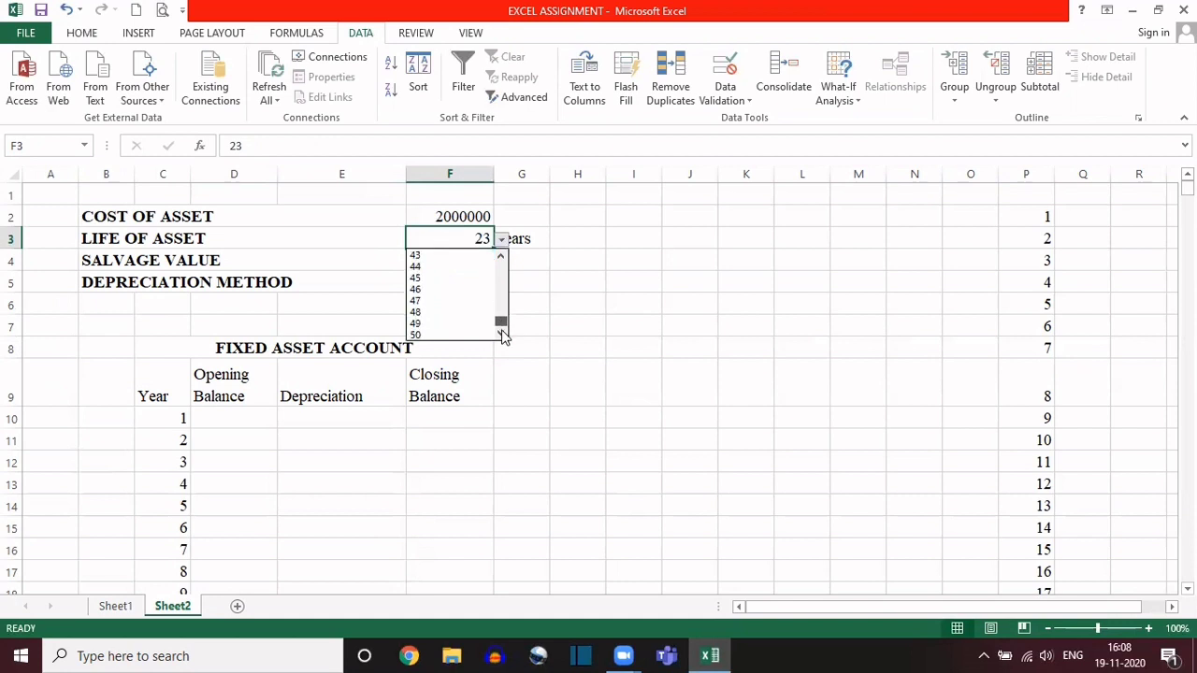
pyautogui.click(427, 337)
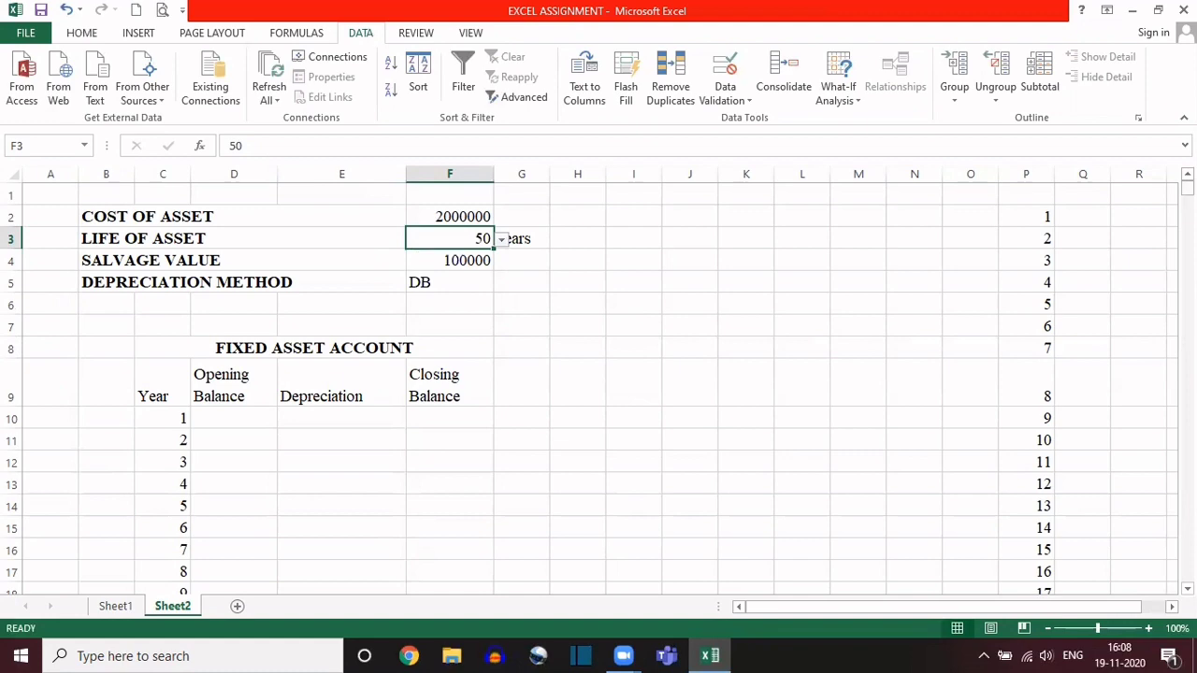
# Step: Examine where the Year numbering ends in column C and whether the cells below row 59 contain the formula
pyautogui.moveTo(1187, 187); pyautogui.dragTo(1187, 233)
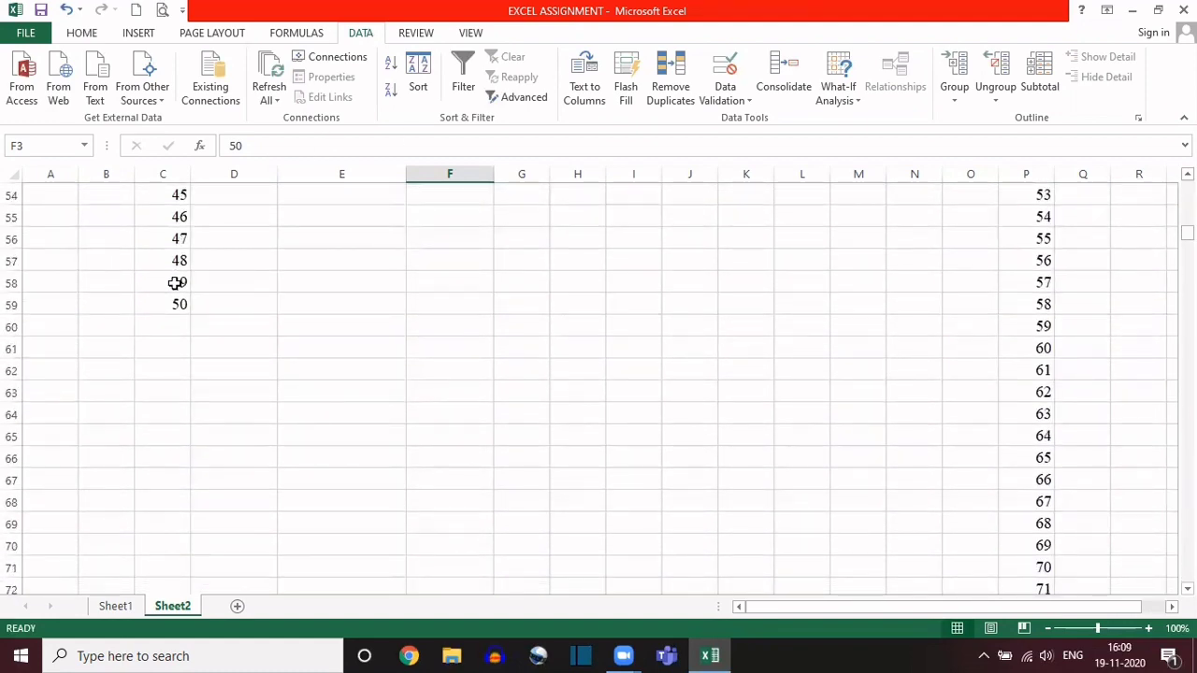
pyautogui.click(157, 312)
pyautogui.press('Down')
pyautogui.press('Down')
pyautogui.press('Down')
pyautogui.press('Down')
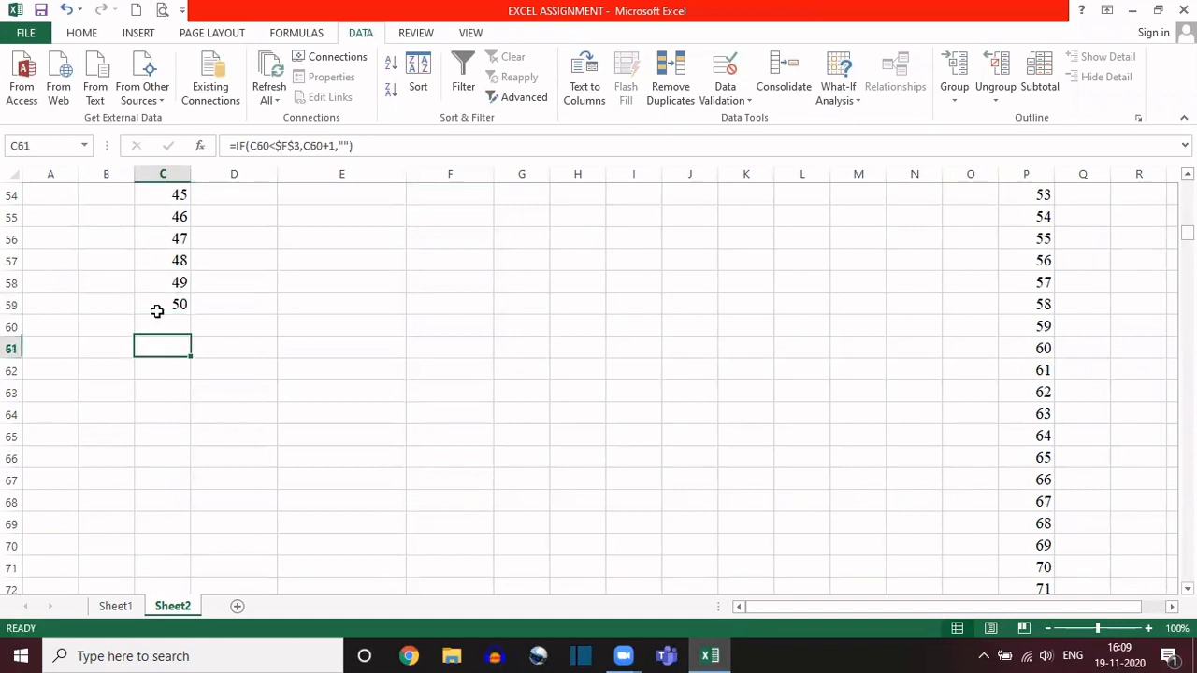
pyautogui.press('Down')
pyautogui.press('Down')
pyautogui.press('Down')
pyautogui.press('Down')
pyautogui.press('Down')
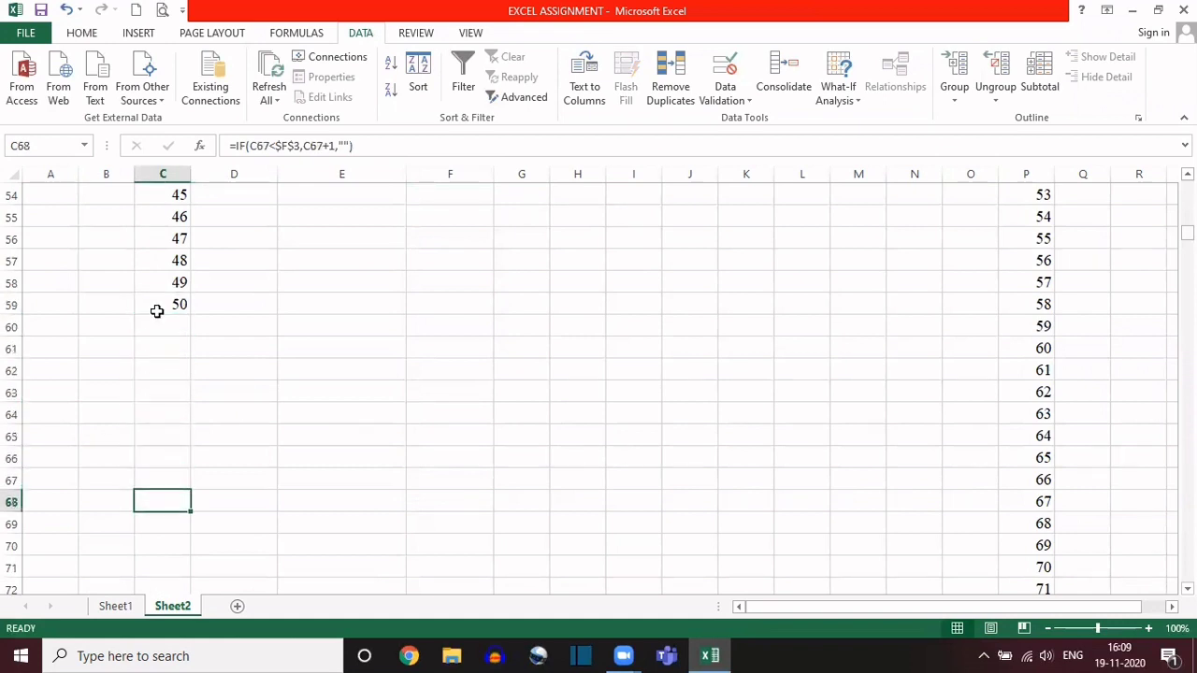
pyautogui.press('Down')
pyautogui.press('Down')
pyautogui.press('Down')
pyautogui.press('Up')
pyautogui.press('Up')
pyautogui.press('Up')
pyautogui.press('Up')
pyautogui.press('Up')
pyautogui.press('Up')
pyautogui.press('Up')
pyautogui.press('Up')
pyautogui.press('Up')
pyautogui.press('Up')
pyautogui.press('Up')
pyautogui.press('Up')
pyautogui.press('Up')
pyautogui.press('Up')
pyautogui.press('Up')
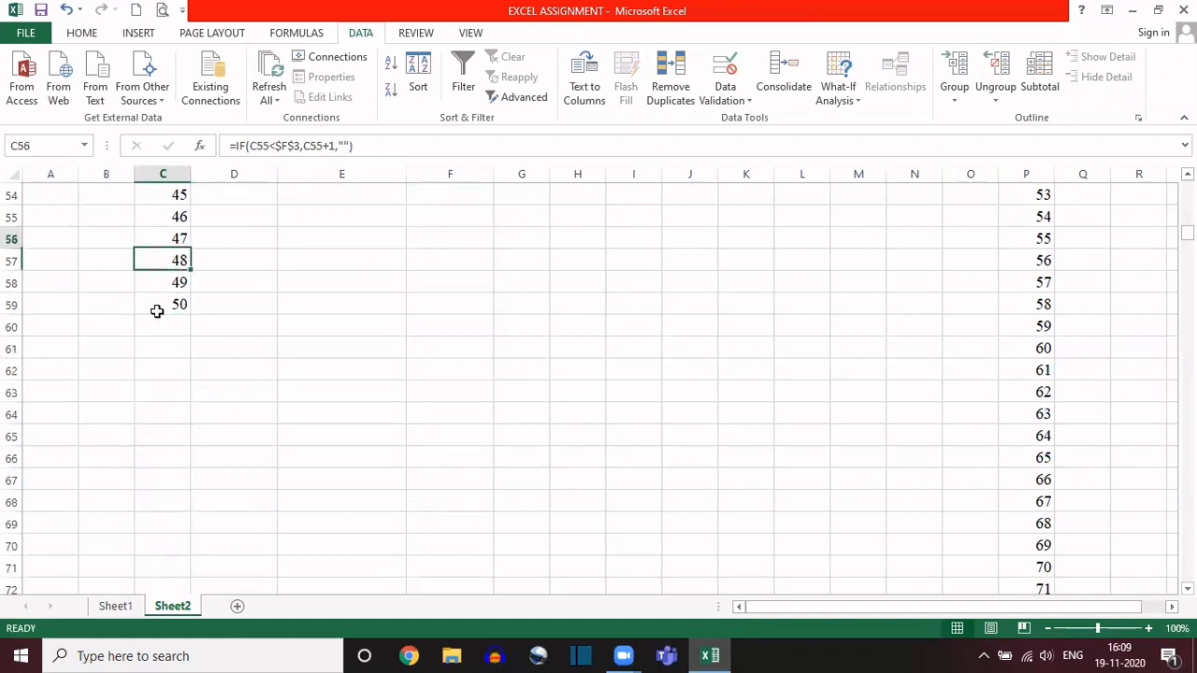
pyautogui.press('Up')
pyautogui.press('Up')
pyautogui.press('Up')
pyautogui.press('Up')
pyautogui.press('Up')
pyautogui.press('Up')
pyautogui.press('Up')
pyautogui.press('Up')
pyautogui.press('Up')
pyautogui.press('Up')
pyautogui.press('Up')
pyautogui.press('Up')
pyautogui.press('Up')
pyautogui.press('Up')
pyautogui.press('Up')
pyautogui.press('Up')
pyautogui.press('Up')
pyautogui.press('Up')
pyautogui.press('Up')
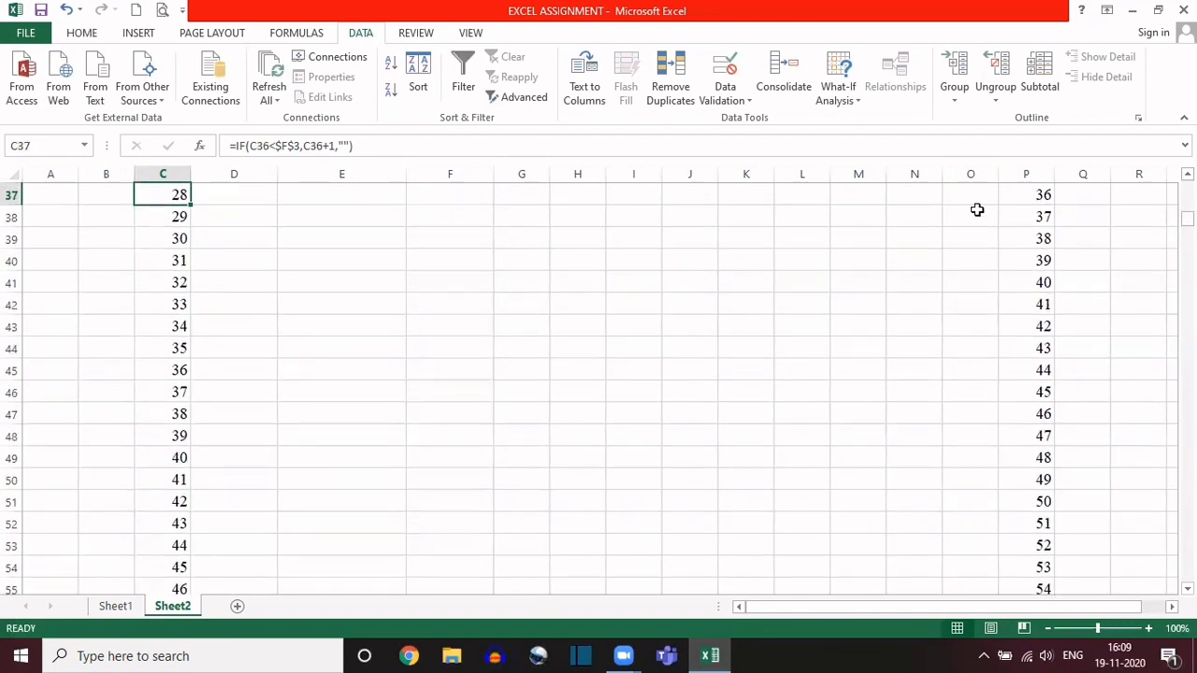
# Step: Set the life of asset in cell F3 to 3 years from its dropdown list
pyautogui.moveTo(1188, 219); pyautogui.dragTo(1187, 186)
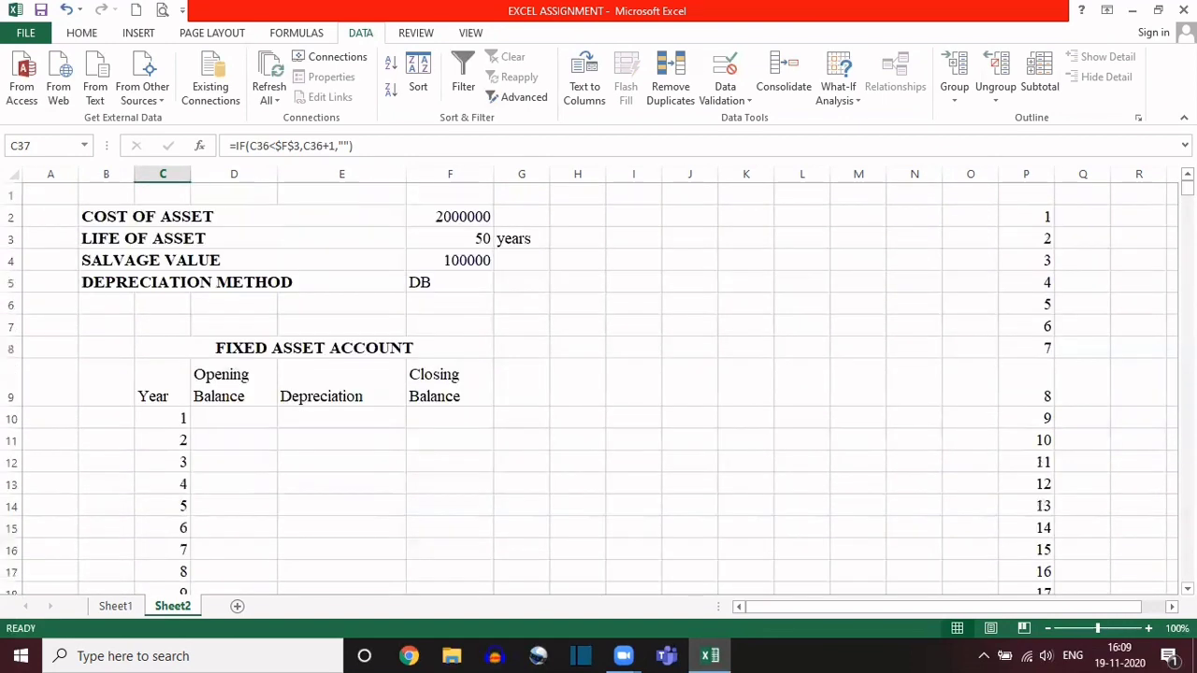
pyautogui.click(456, 240)
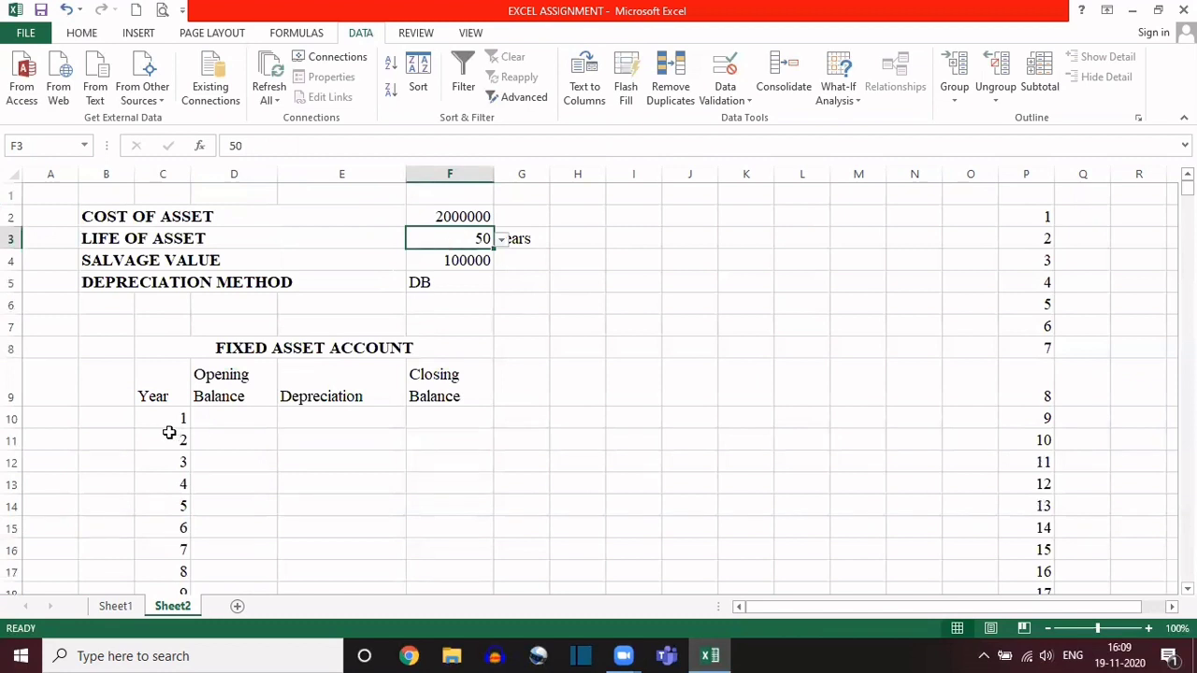
pyautogui.click(502, 240)
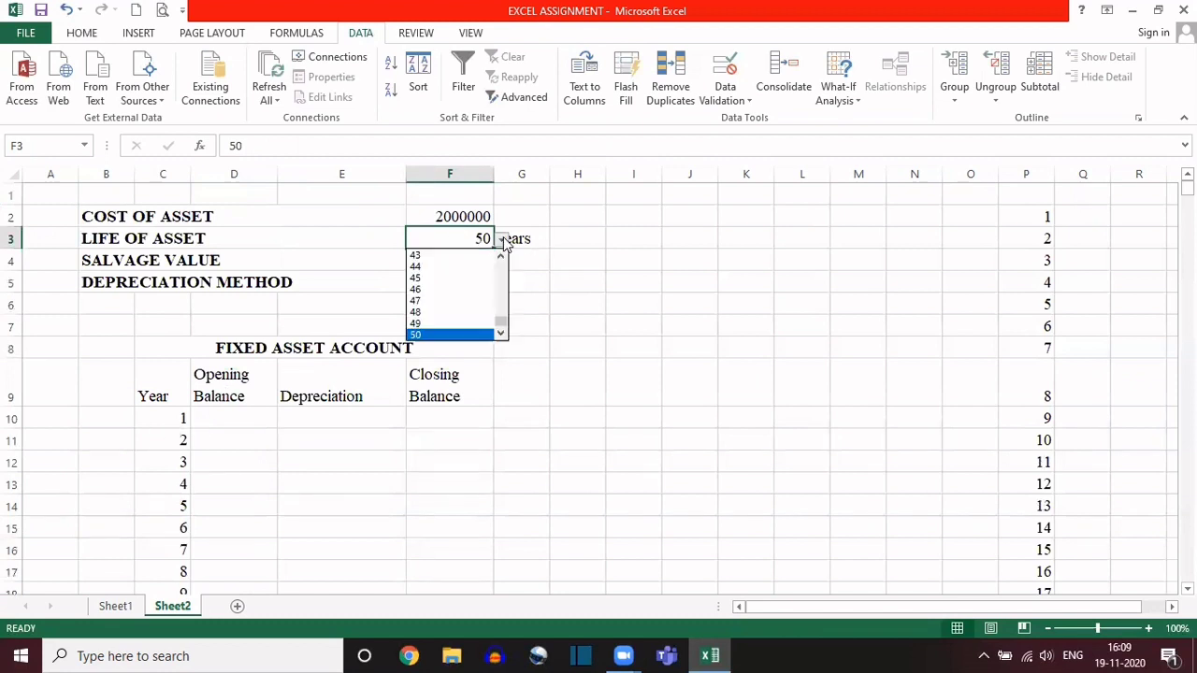
pyautogui.moveTo(501, 317); pyautogui.dragTo(500, 268)
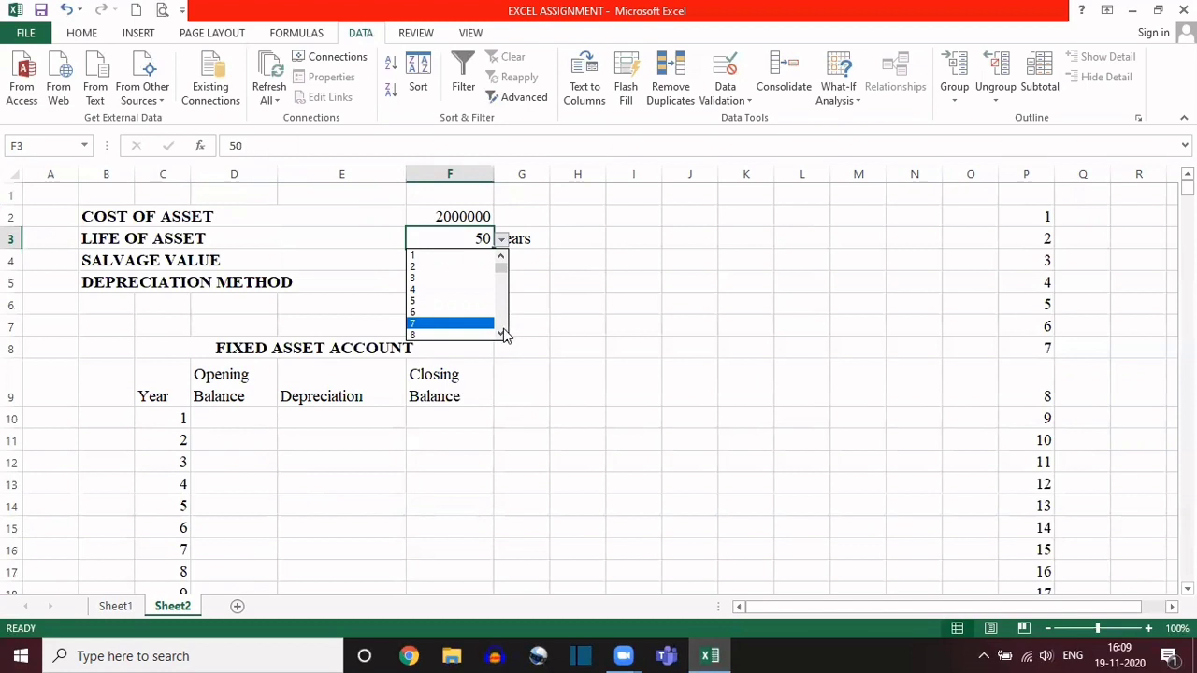
pyautogui.click(418, 279)
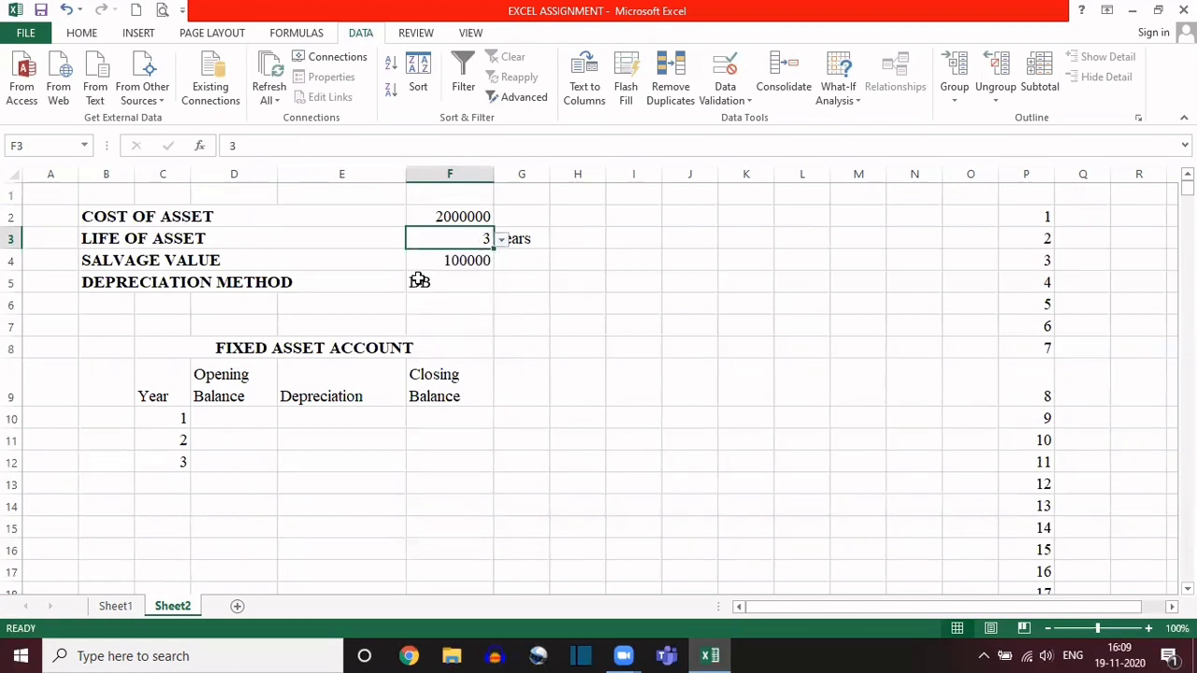
# Step: Check the blank-looking Year cells C13 and C14, just below the last numbered year, for the copied formula
pyautogui.click(244, 418)
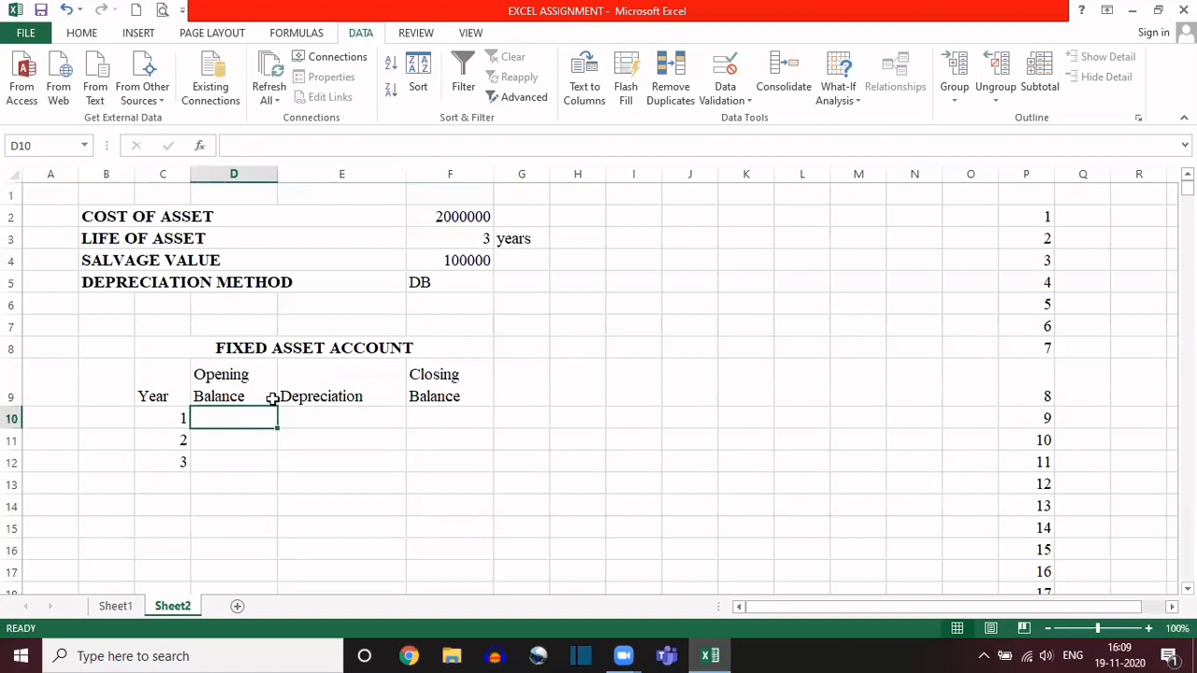
pyautogui.click(433, 238)
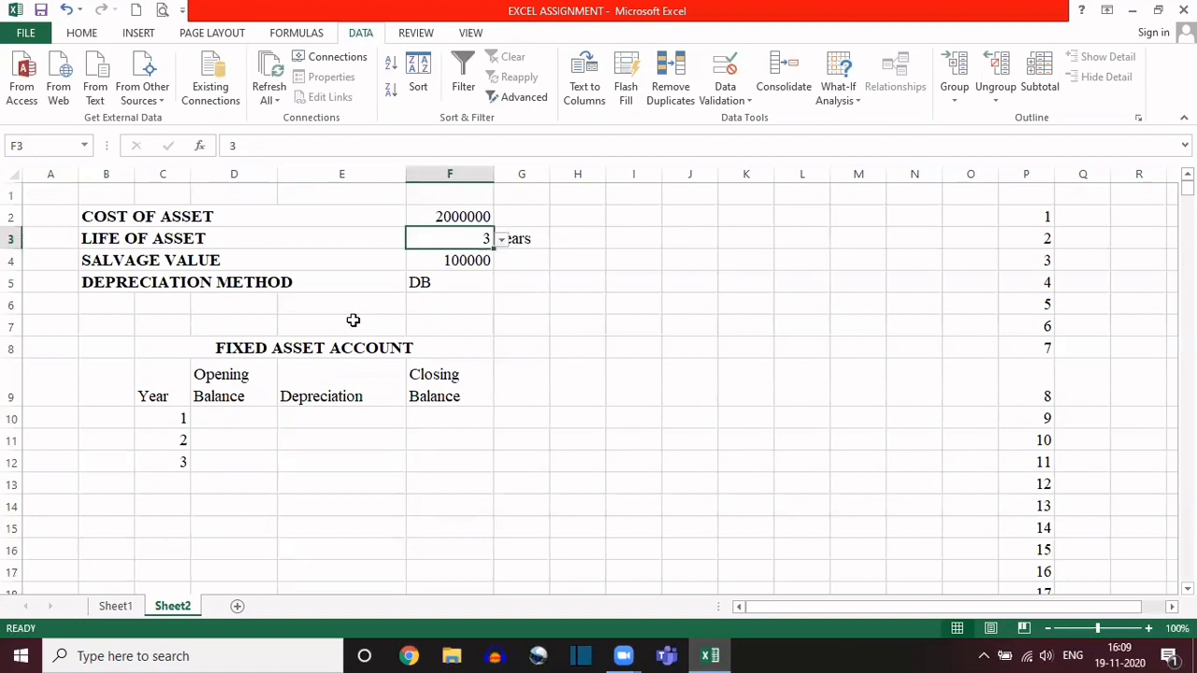
pyautogui.click(173, 482)
pyautogui.click(171, 505)
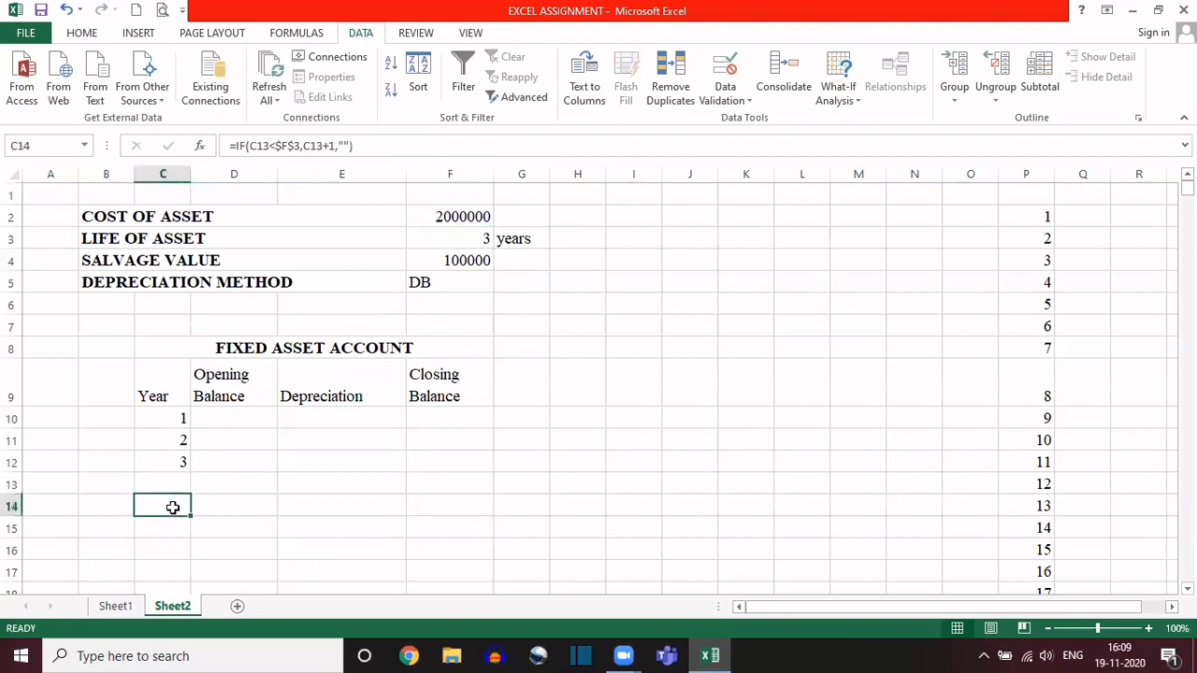
# Step: Link the year 1 Opening Balance in cell D10 to the cost of asset with the formula =F2
pyautogui.click(217, 414)
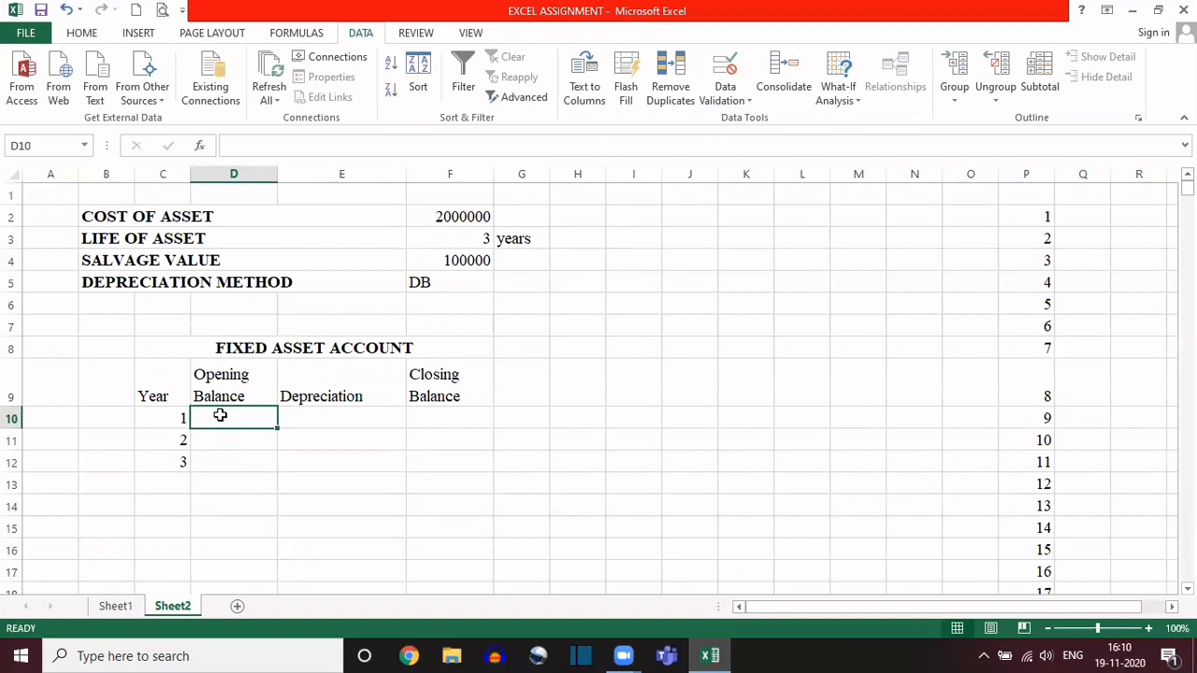
pyautogui.write('=')
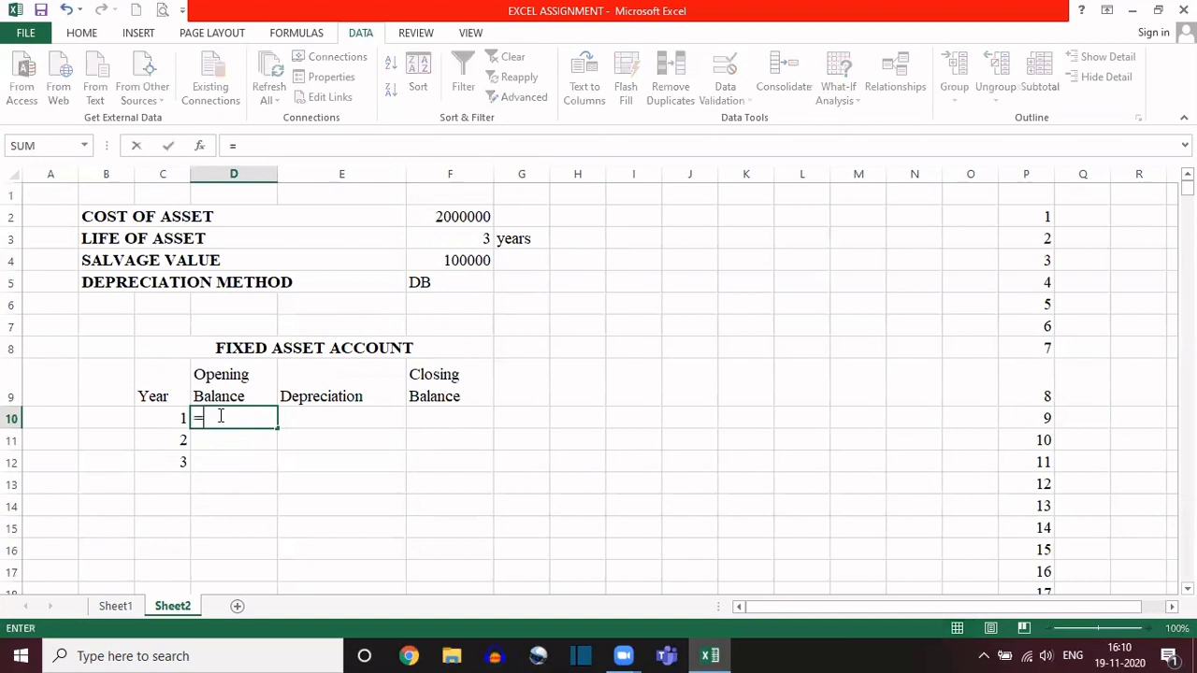
pyautogui.click(462, 217)
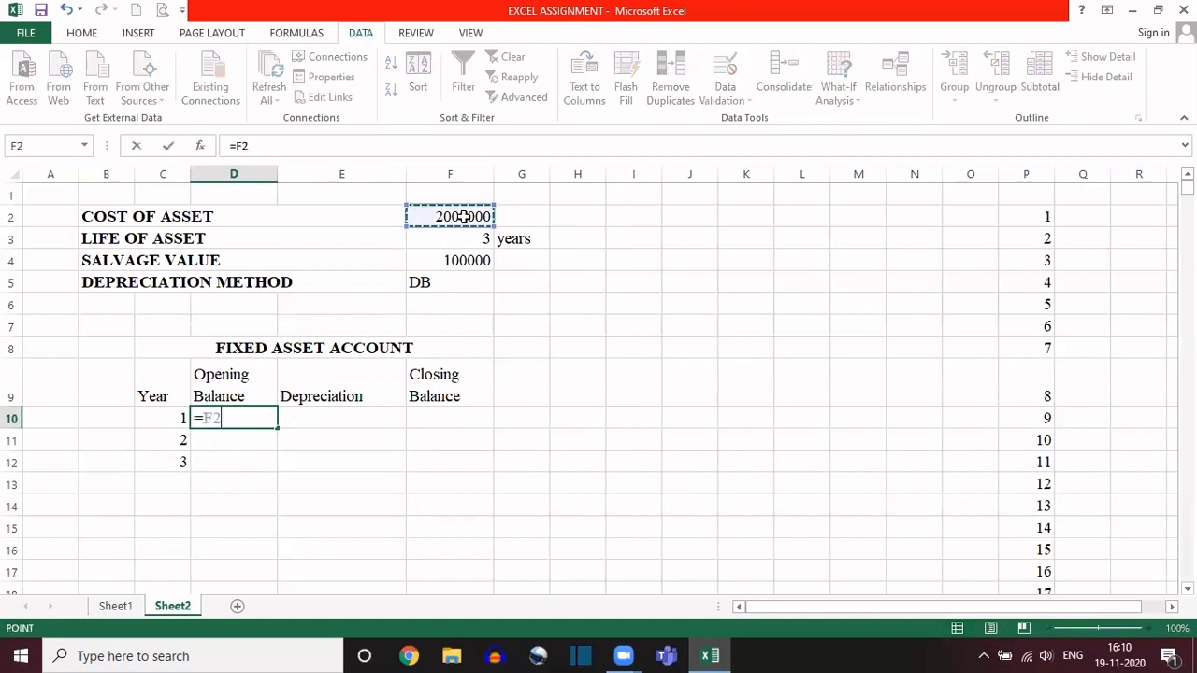
pyautogui.press('Return')
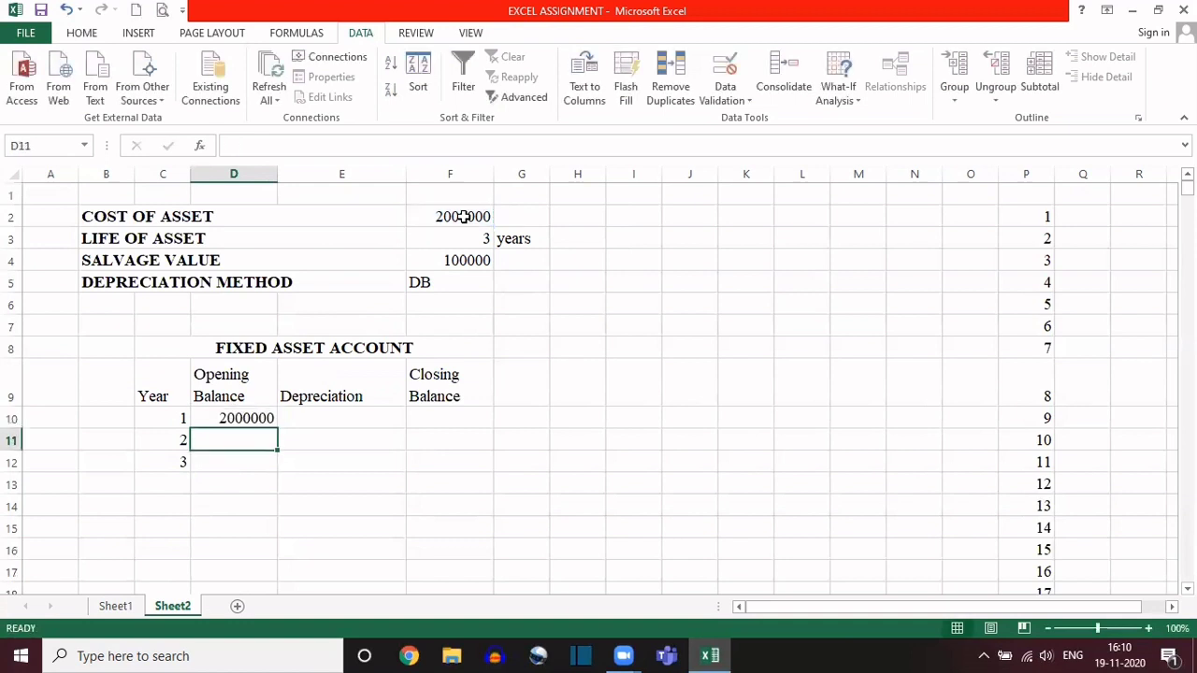
# Step: Review the first account row, the depreciation method options in F5, and the asset inputs that the Fixed Asset Account depends on
pyautogui.click(226, 418)
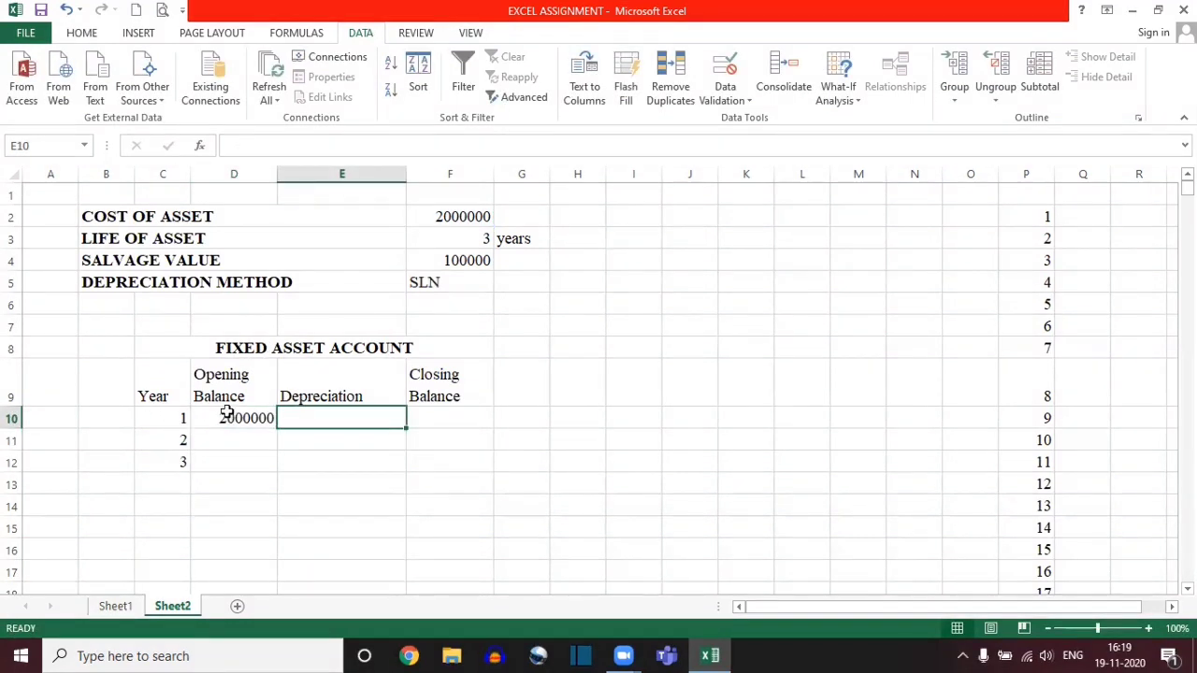
pyautogui.click(226, 418)
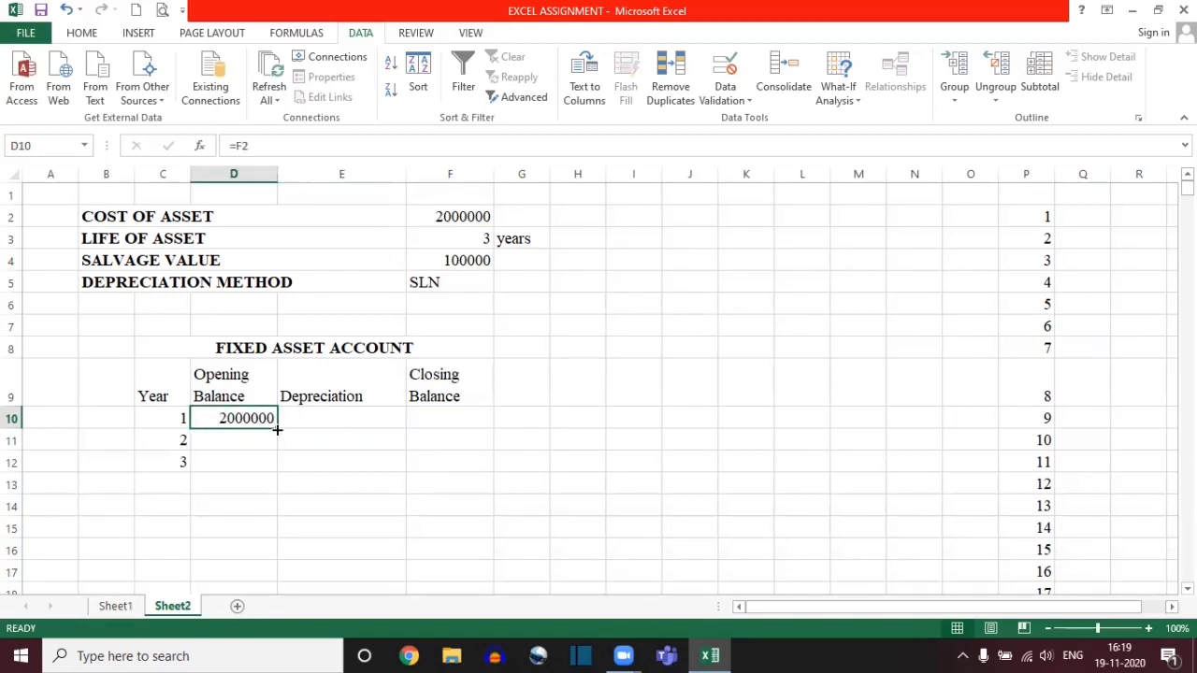
pyautogui.click(334, 418)
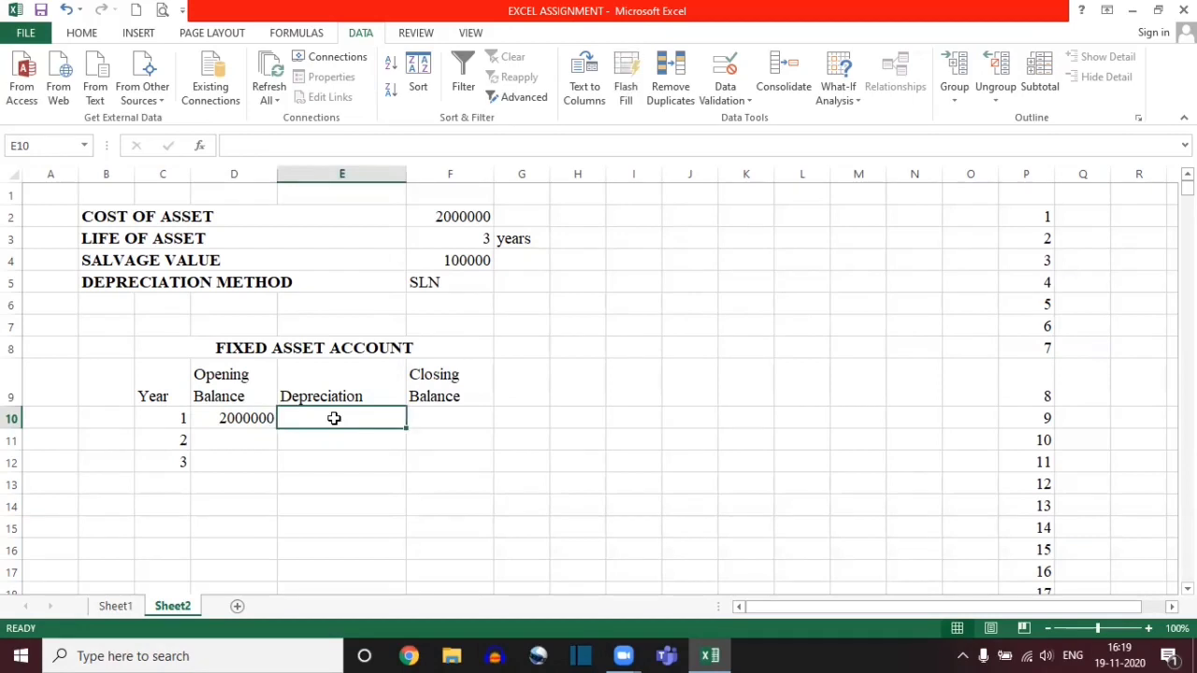
pyautogui.click(440, 417)
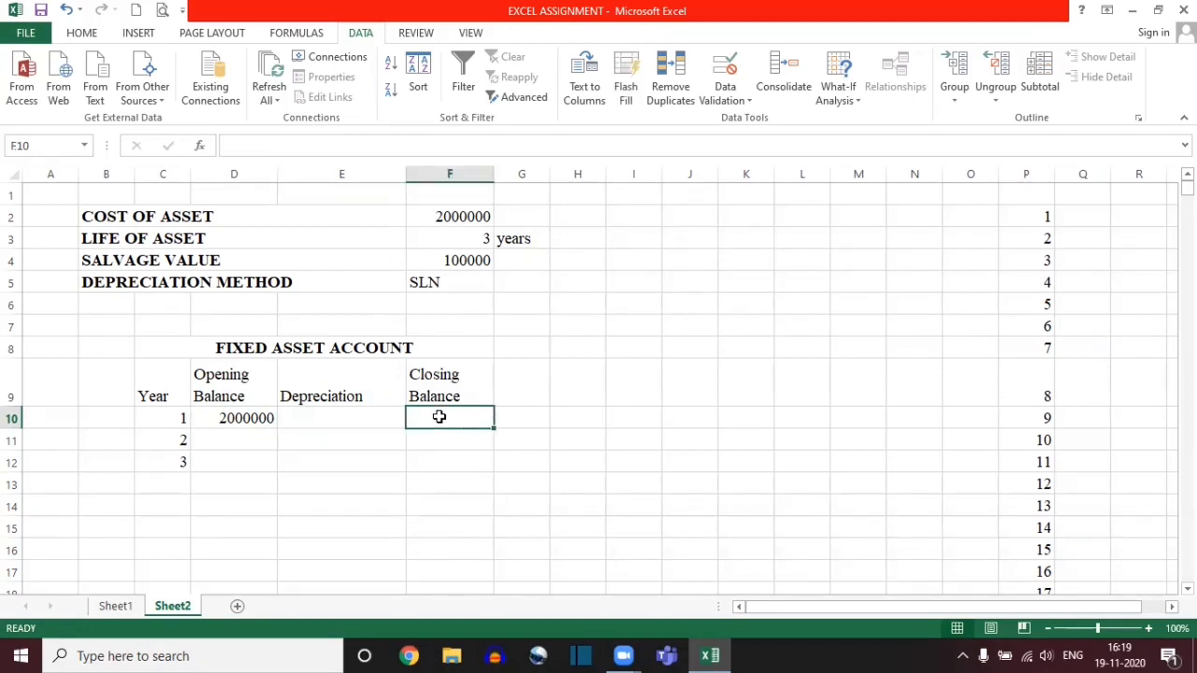
pyautogui.click(232, 444)
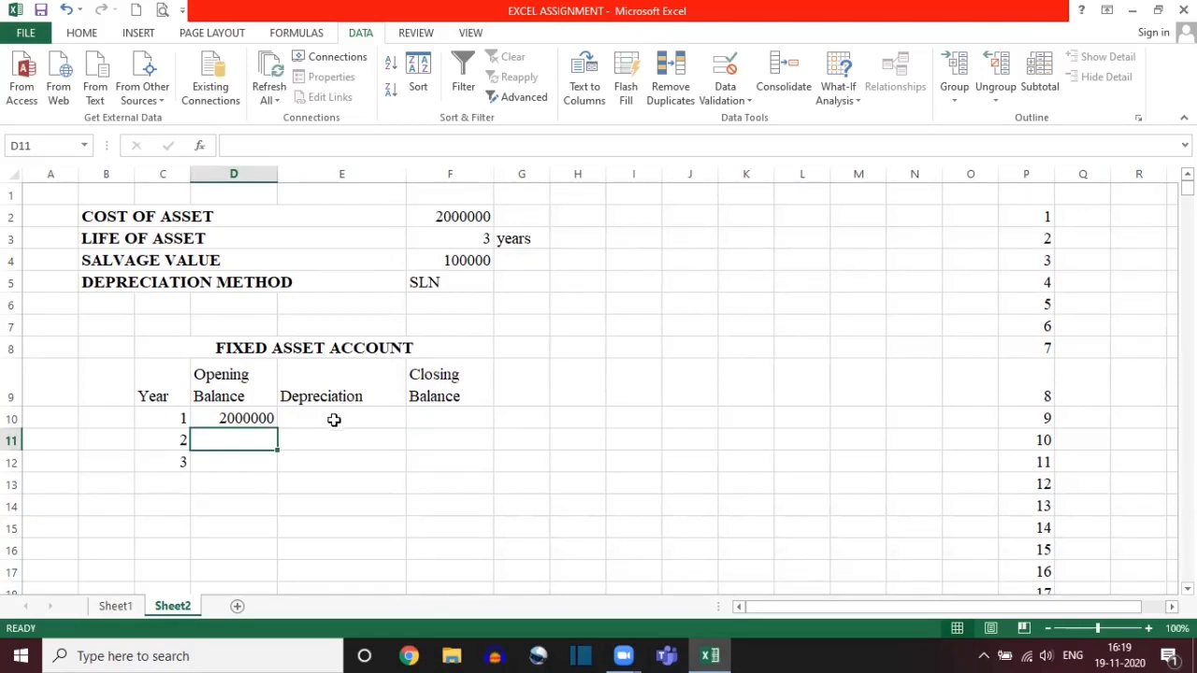
pyautogui.click(334, 420)
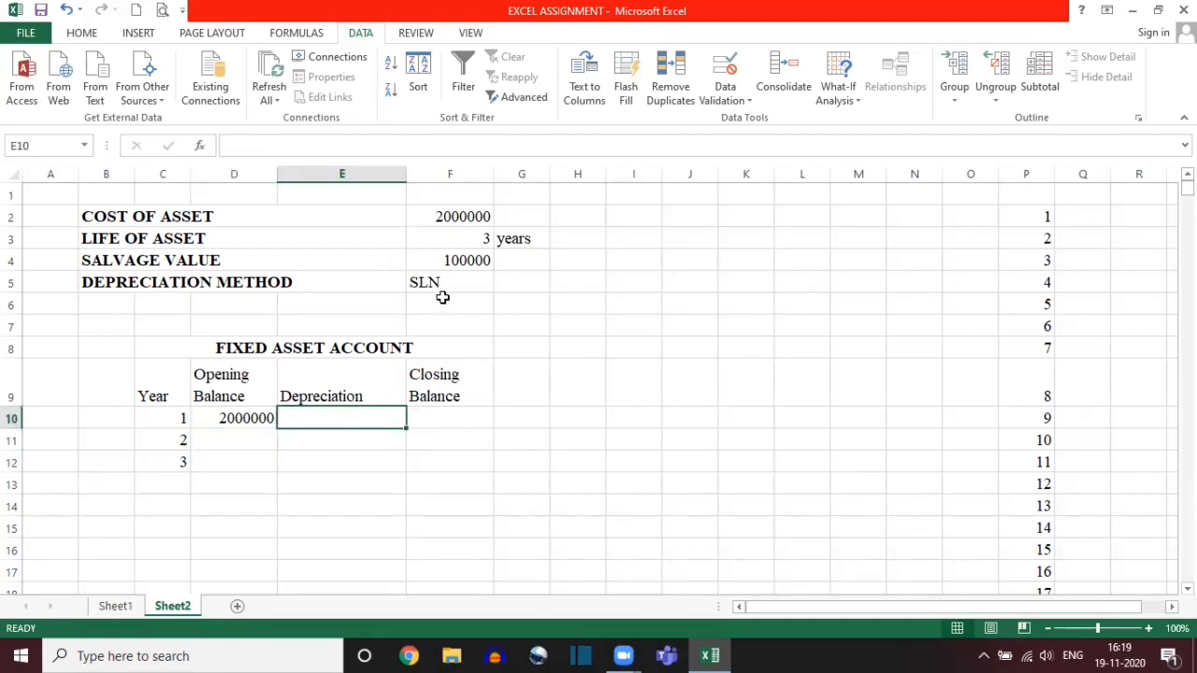
pyautogui.click(473, 282)
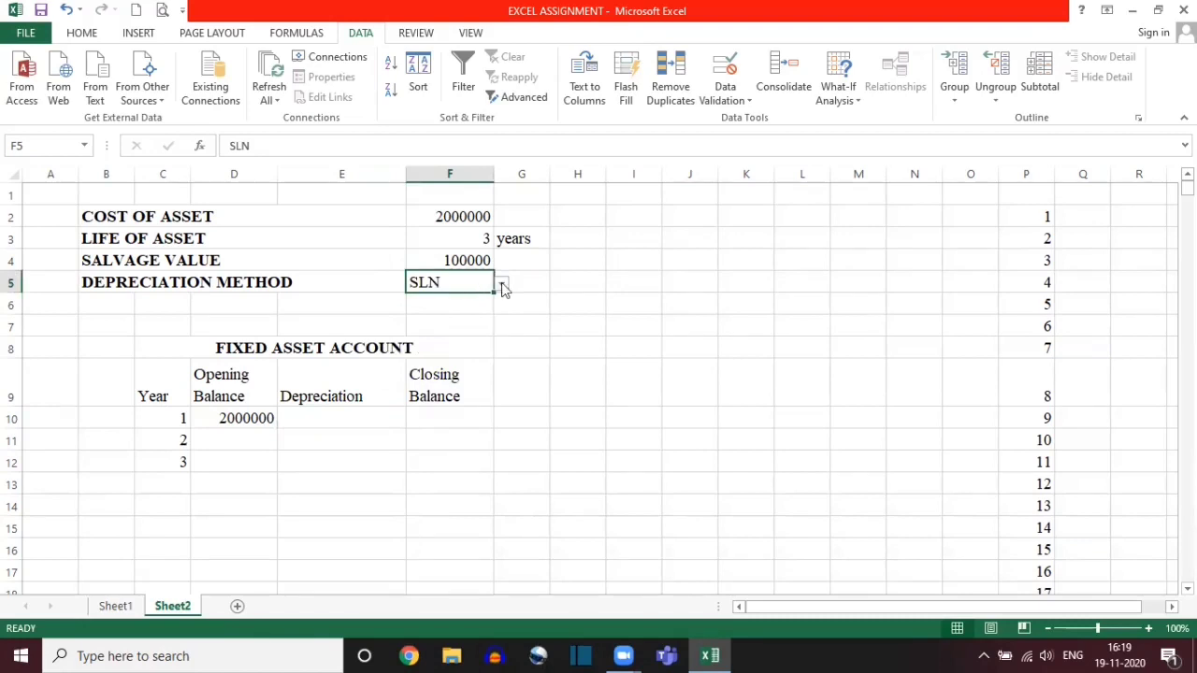
pyautogui.click(502, 285)
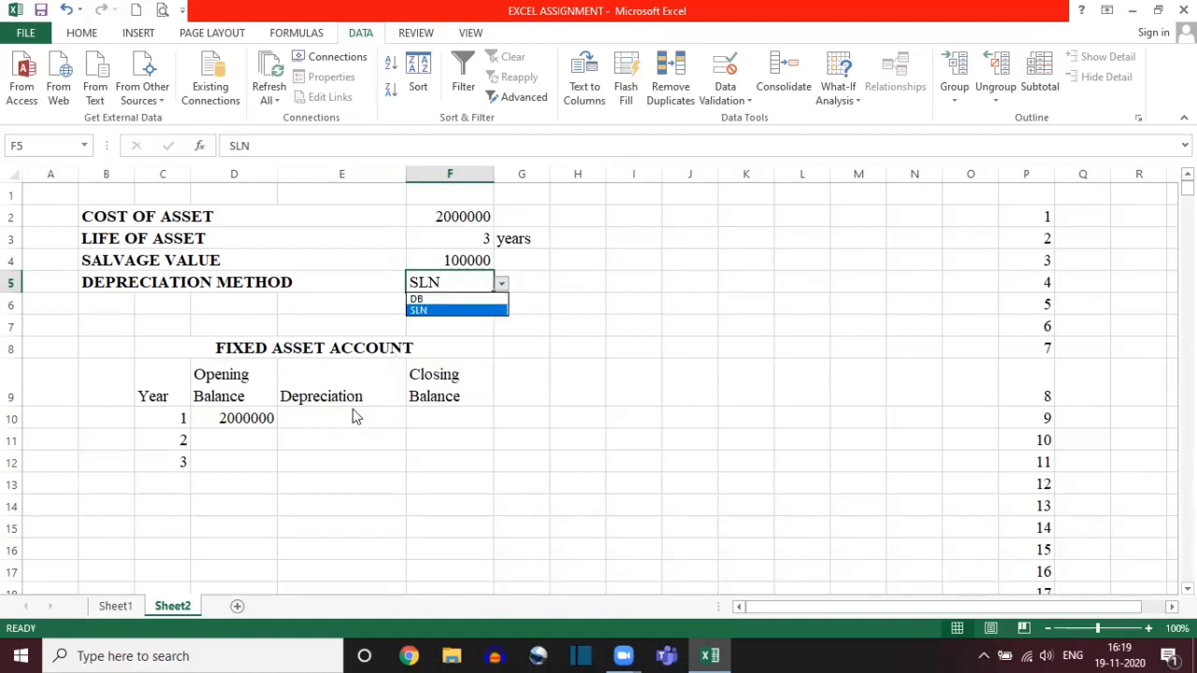
pyautogui.press('Escape')
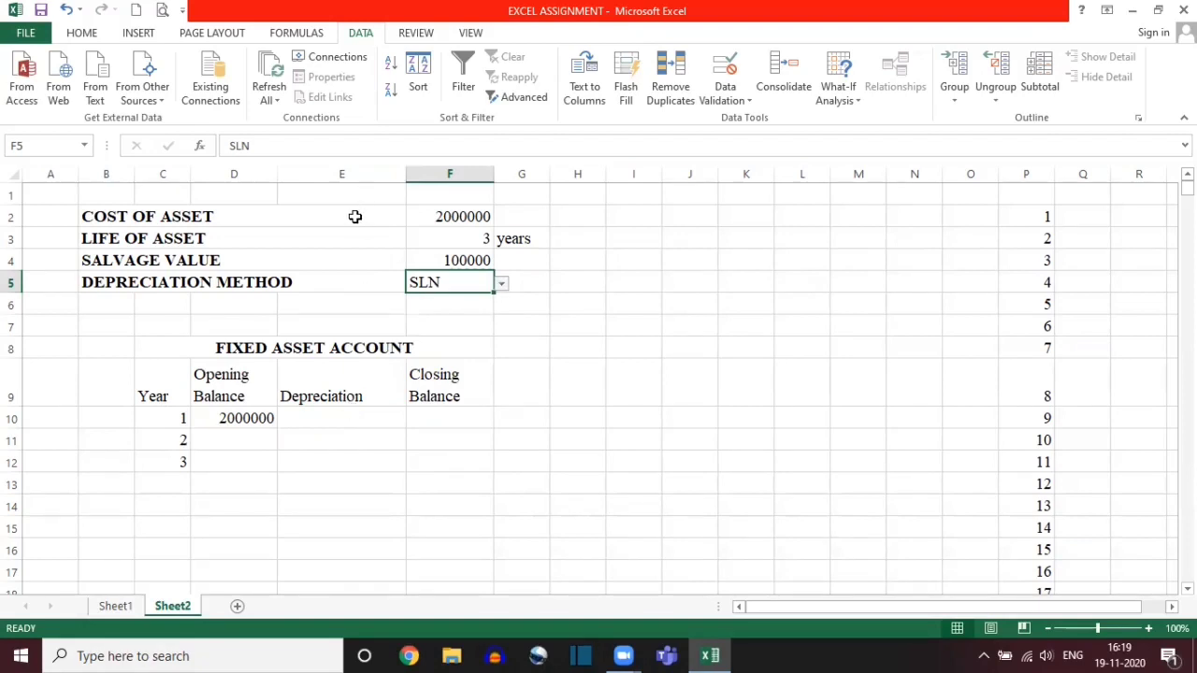
pyautogui.moveTo(351, 220); pyautogui.dragTo(459, 281)
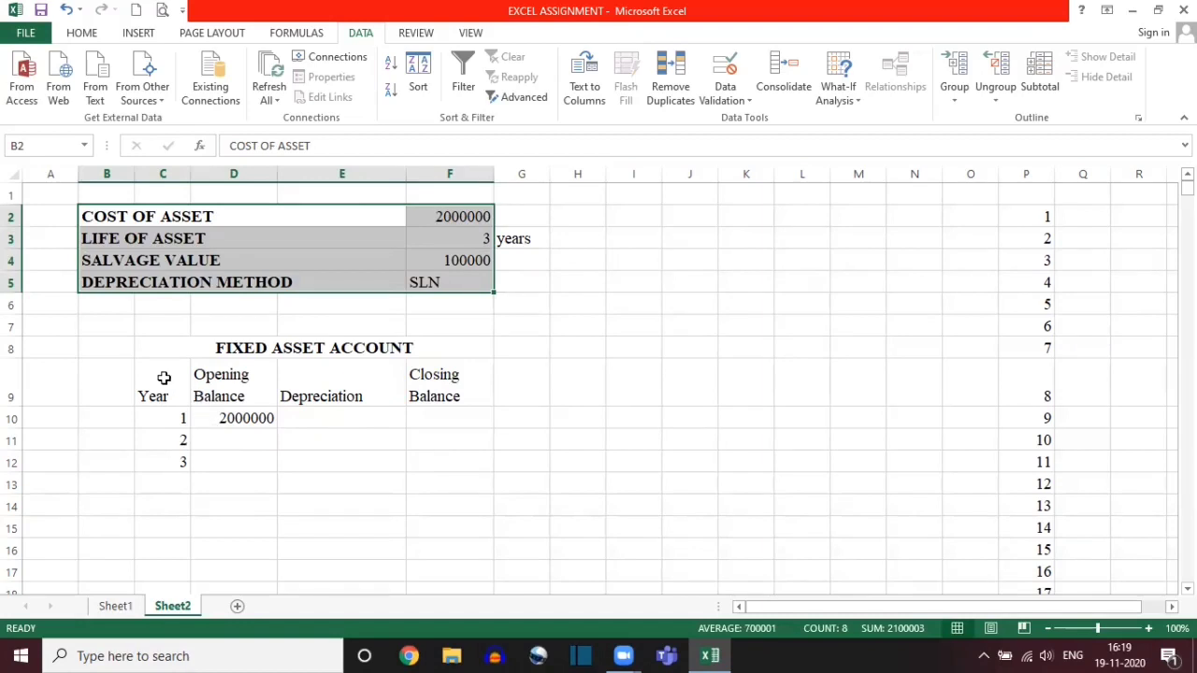
pyautogui.moveTo(162, 377); pyautogui.dragTo(458, 470)
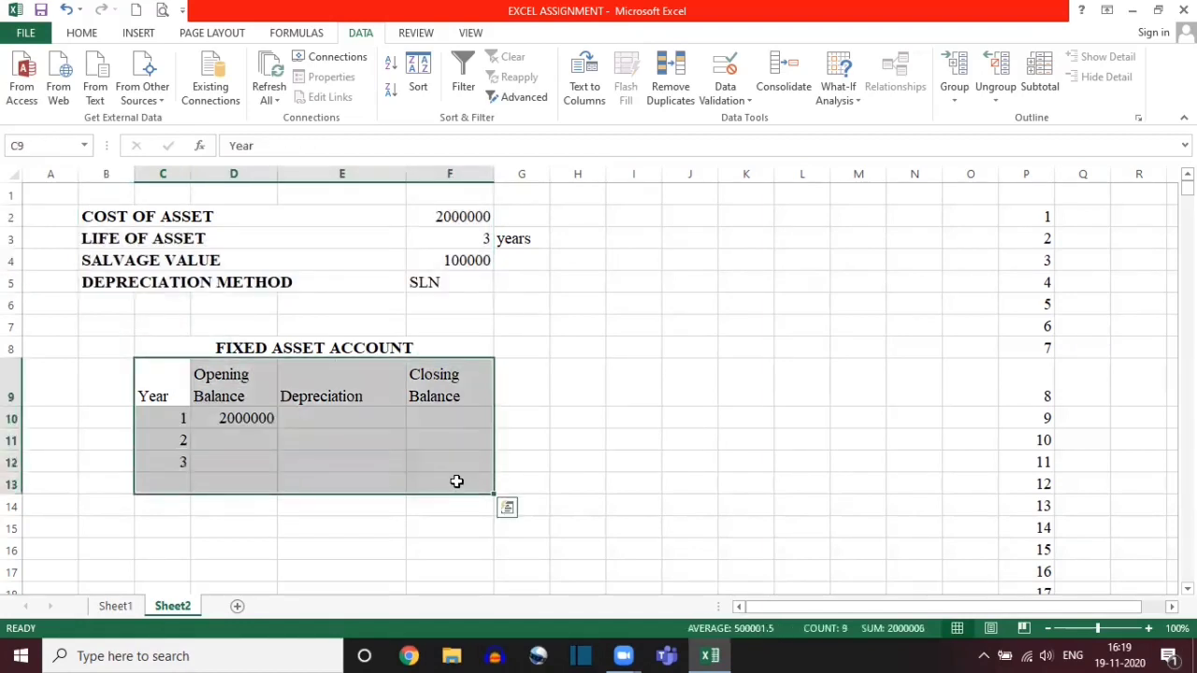
pyautogui.click(480, 284)
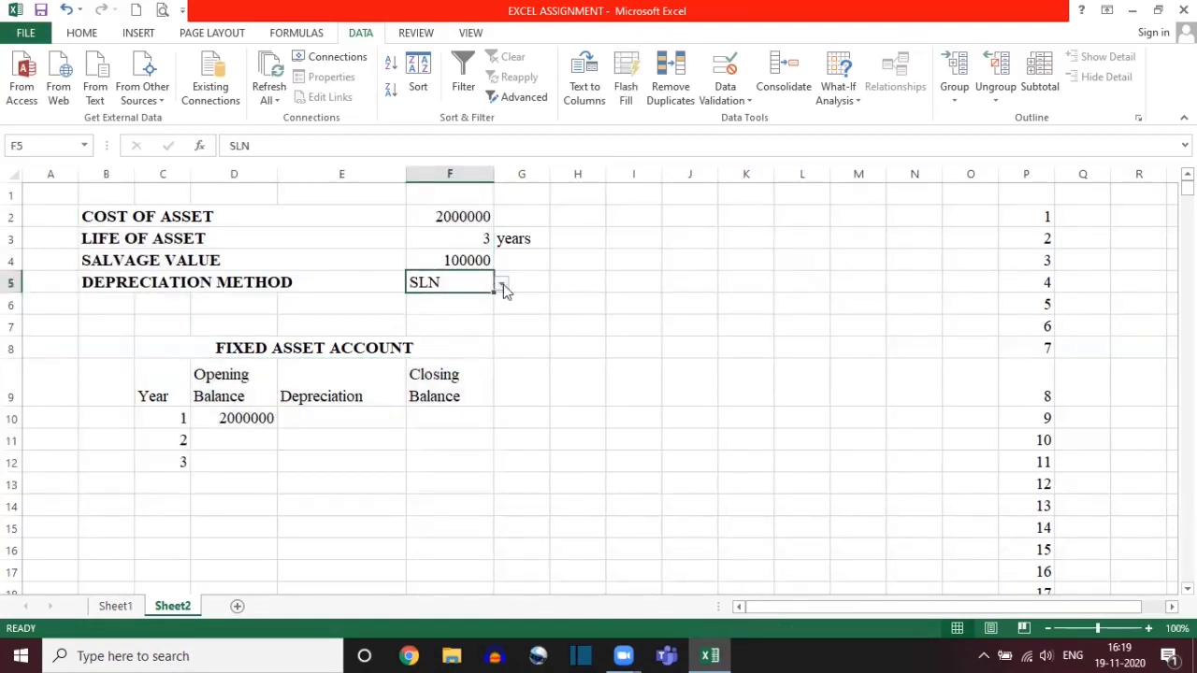
pyautogui.click(351, 417)
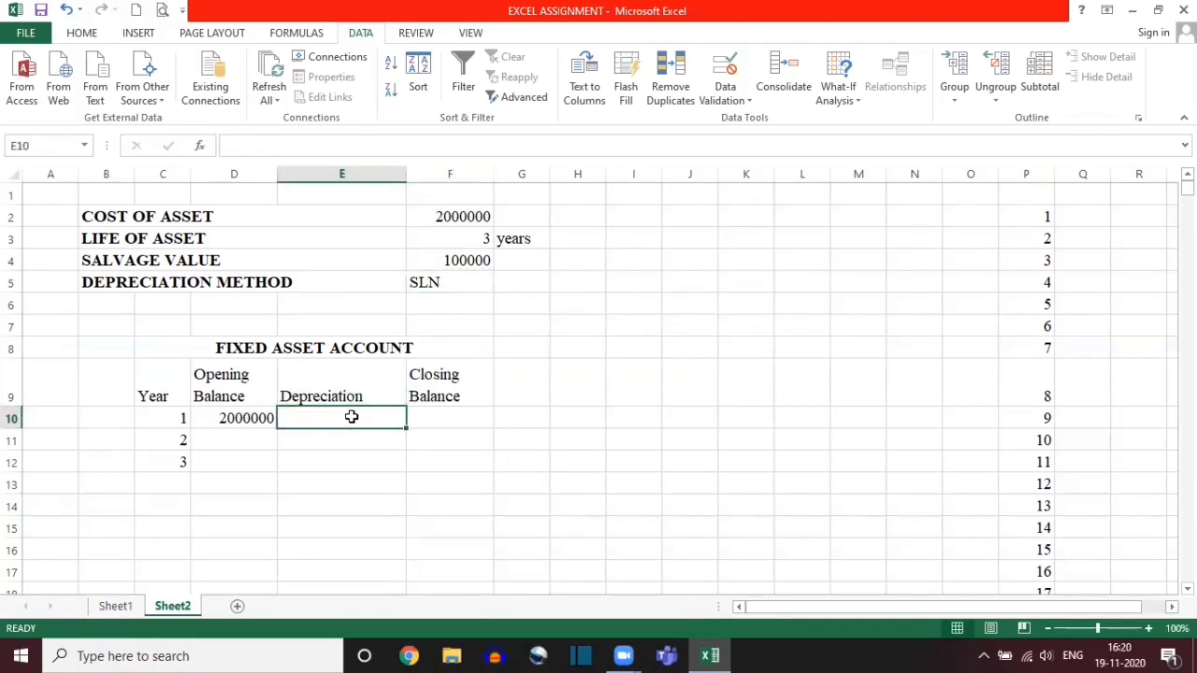
# Step: Set the depreciation method in cell F5 to DB from its dropdown list
pyautogui.click(464, 281)
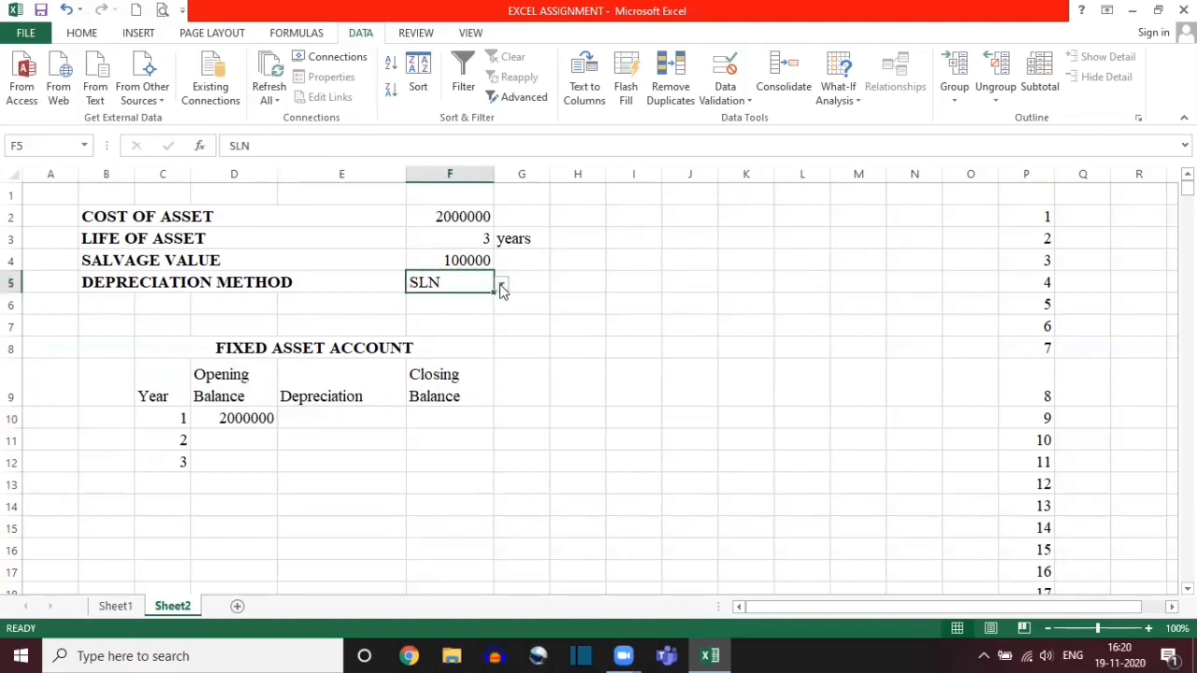
pyautogui.click(501, 286)
pyautogui.click(432, 299)
pyautogui.click(321, 419)
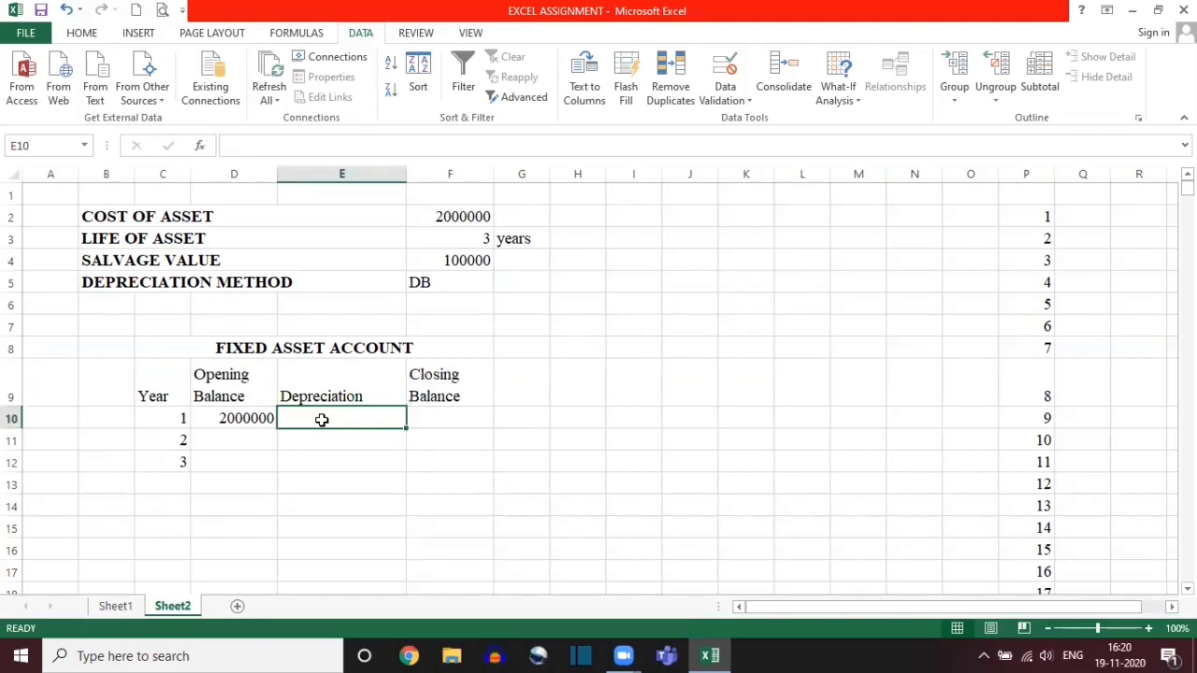
pyautogui.click(437, 281)
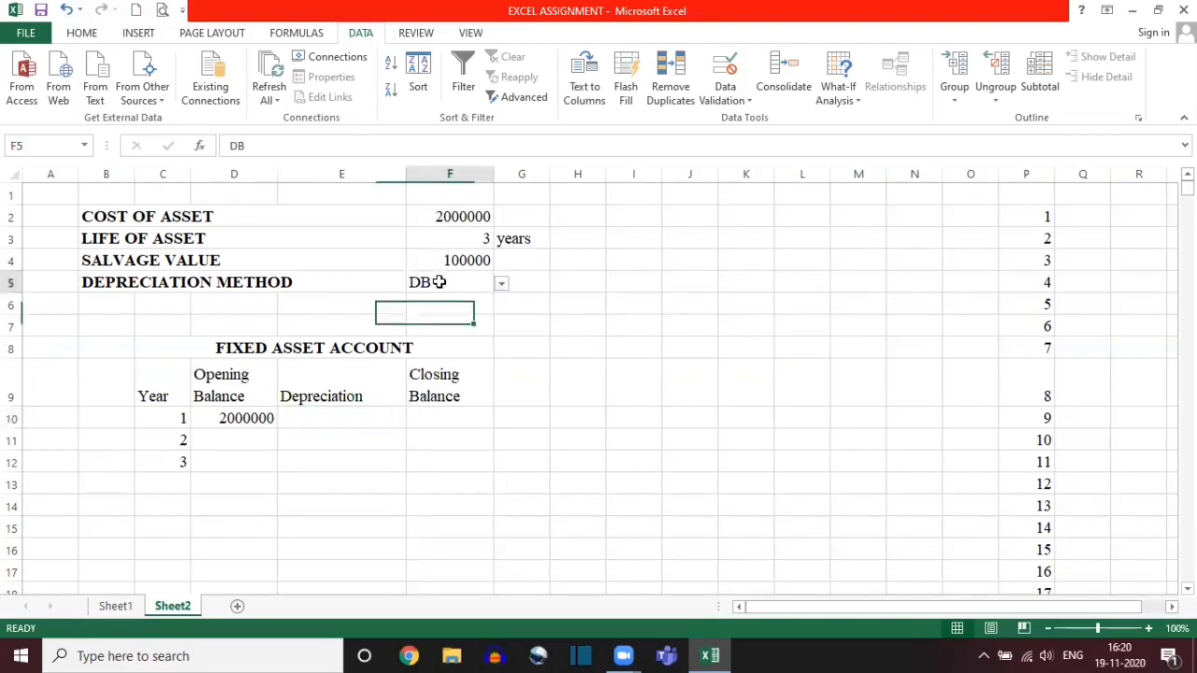
pyautogui.click(306, 413)
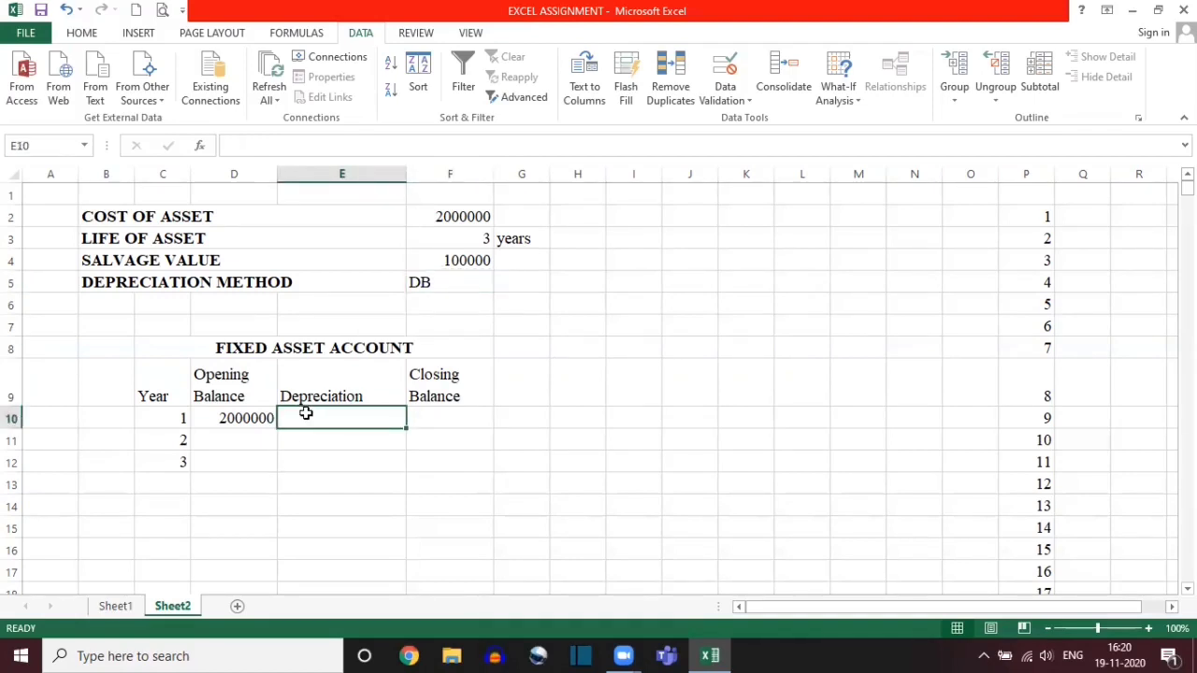
pyautogui.click(446, 280)
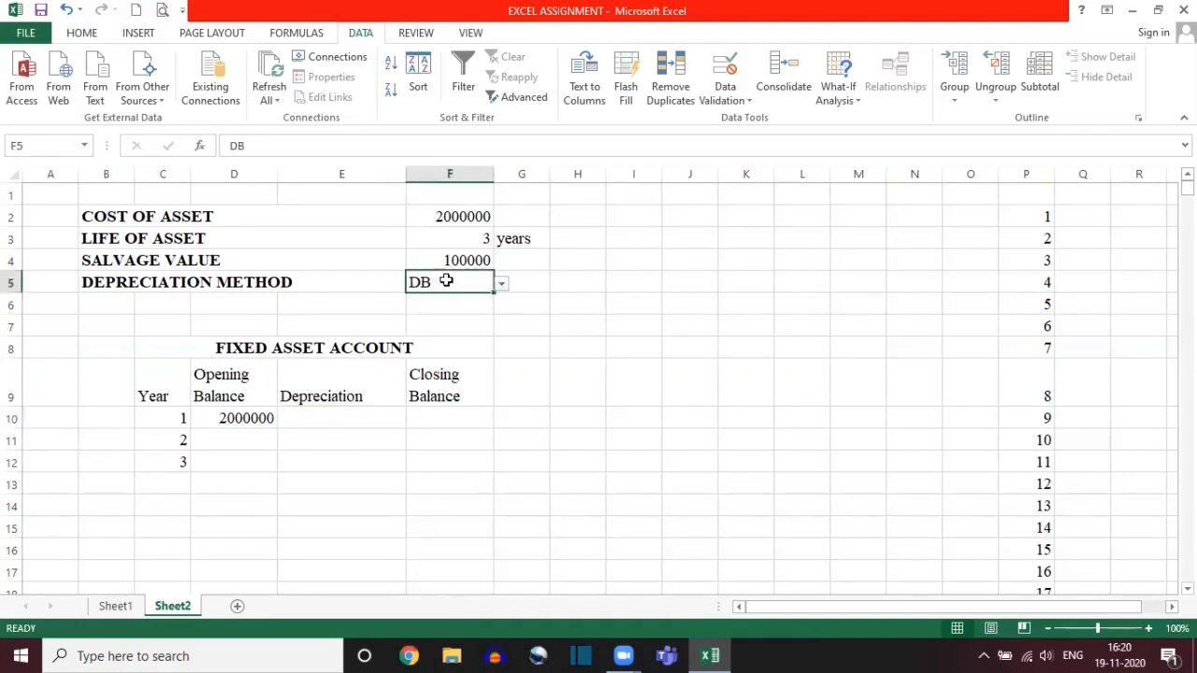
pyautogui.click(332, 418)
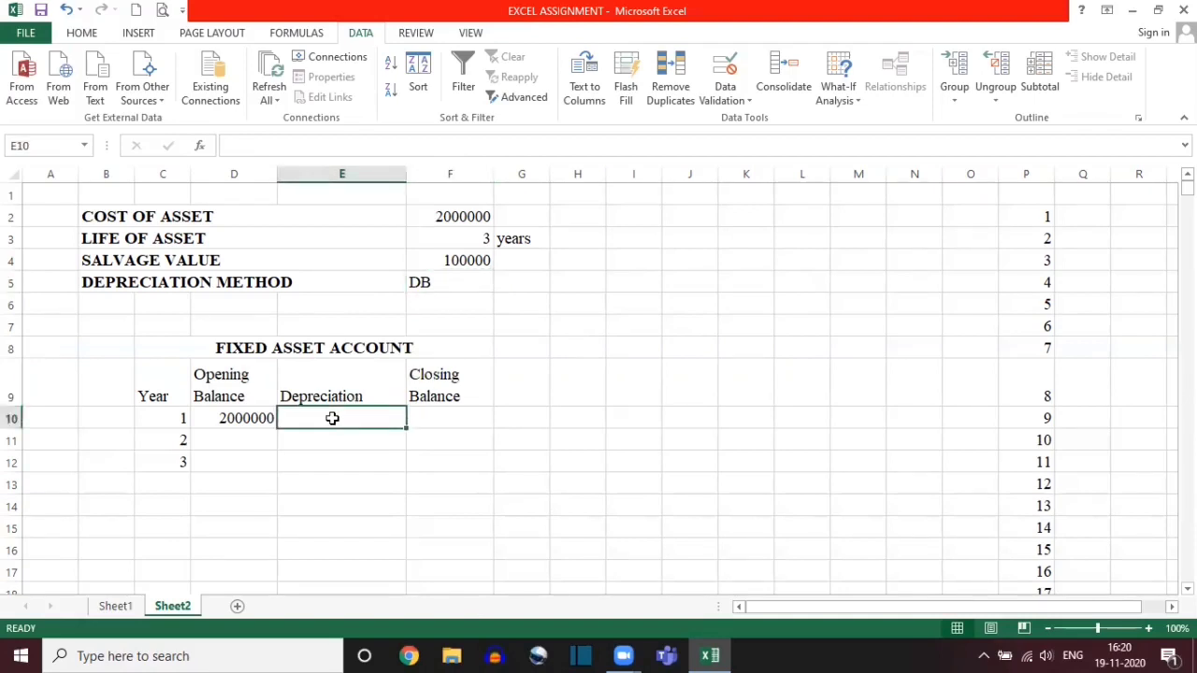
pyautogui.click(430, 284)
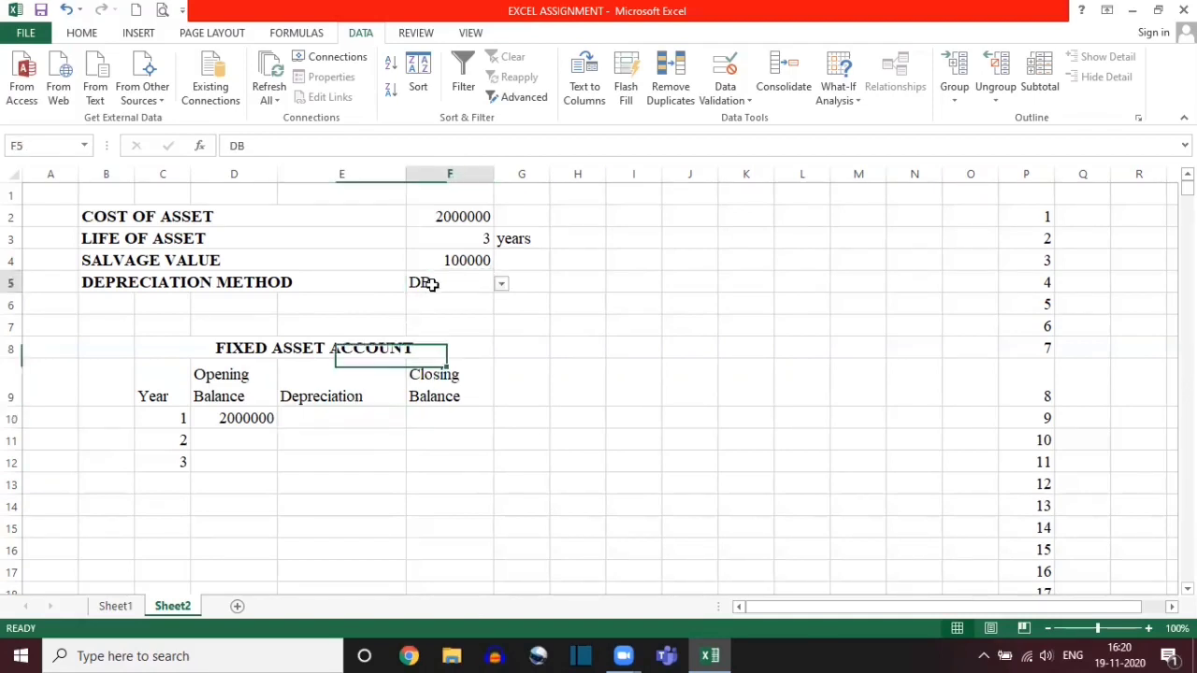
# Step: Begin the year 1 Depreciation formula in cell E10 with an IF whose logical test is $F$5="SLN"
pyautogui.click(342, 420)
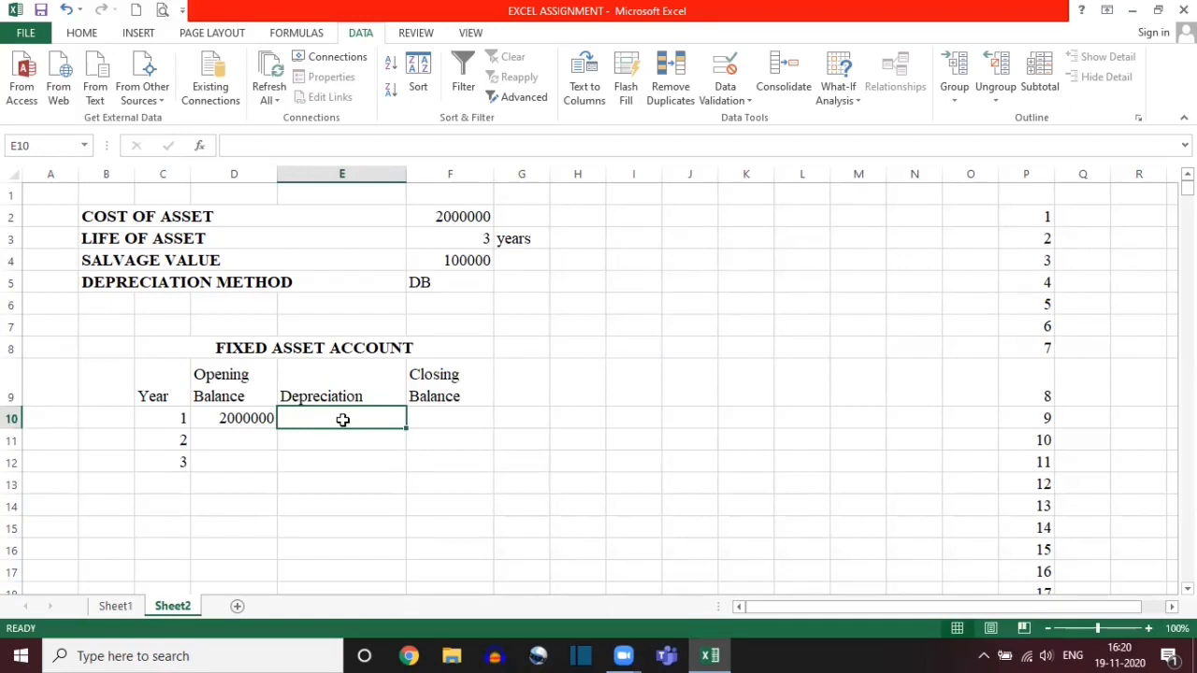
pyautogui.write('=IF')
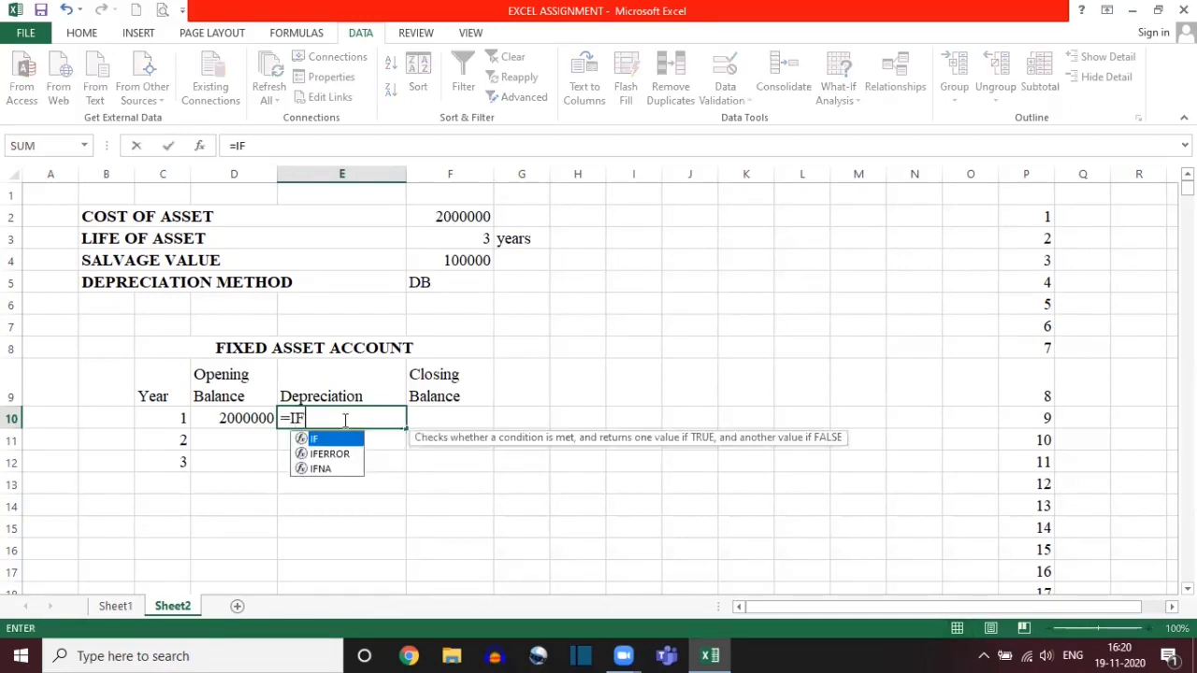
pyautogui.write('(')
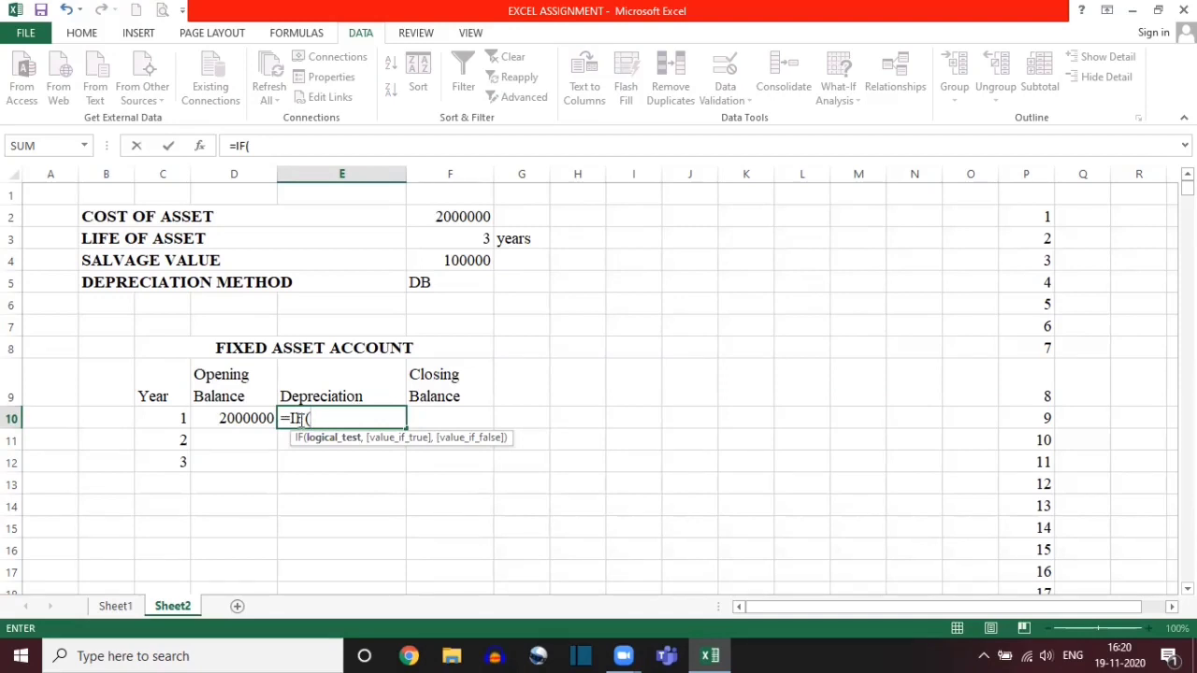
pyautogui.click(452, 283)
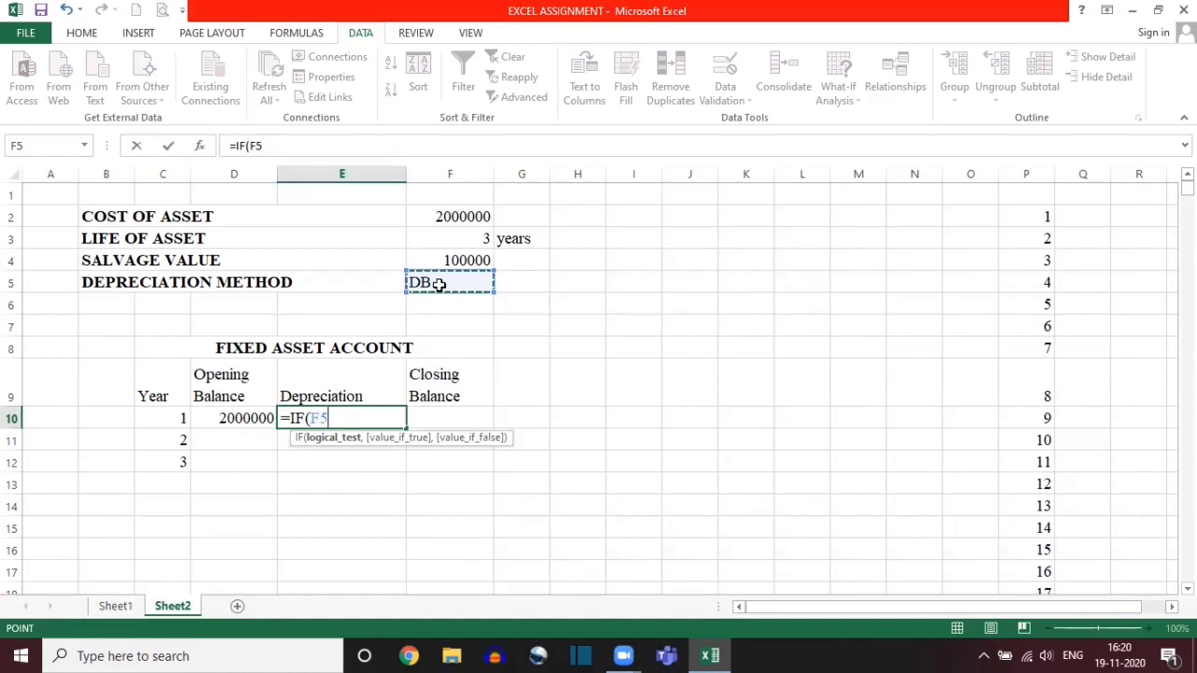
pyautogui.press('F4')
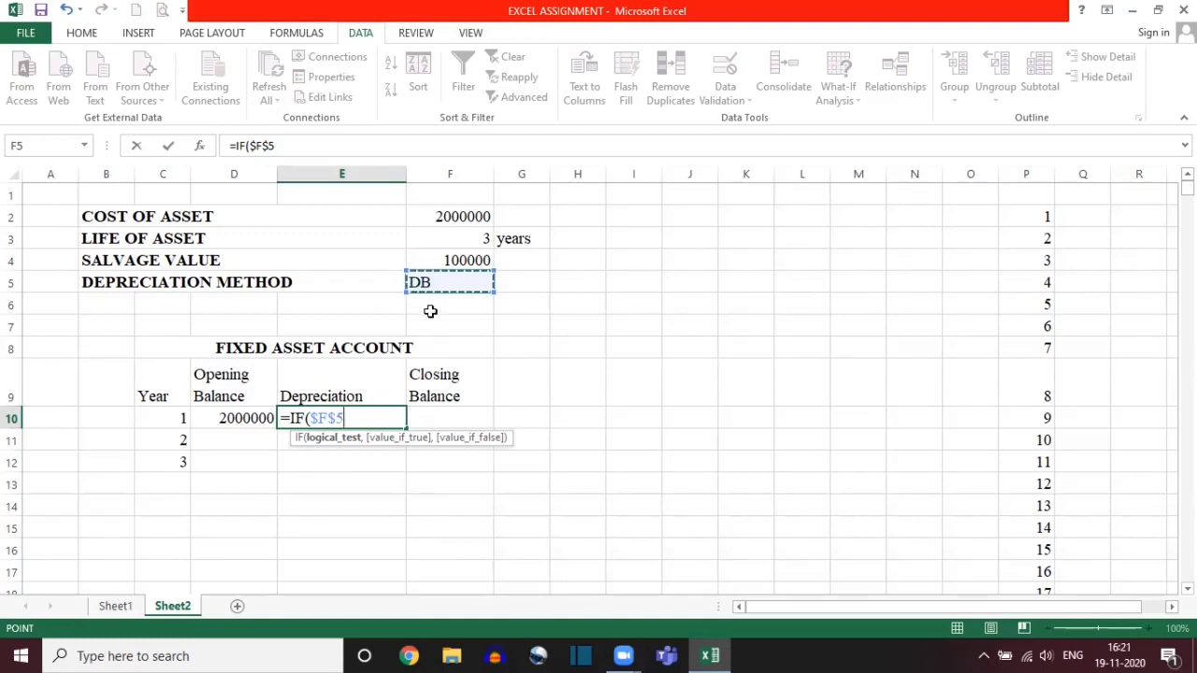
pyautogui.write('=')
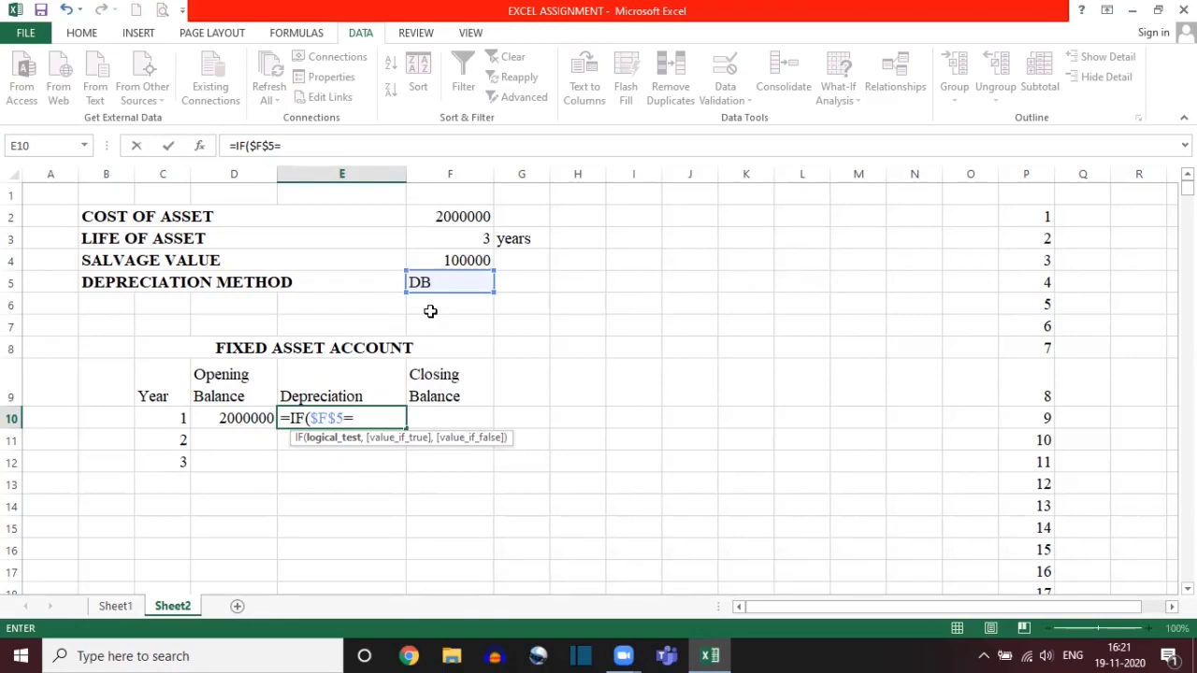
pyautogui.write('"SLN",SLN')
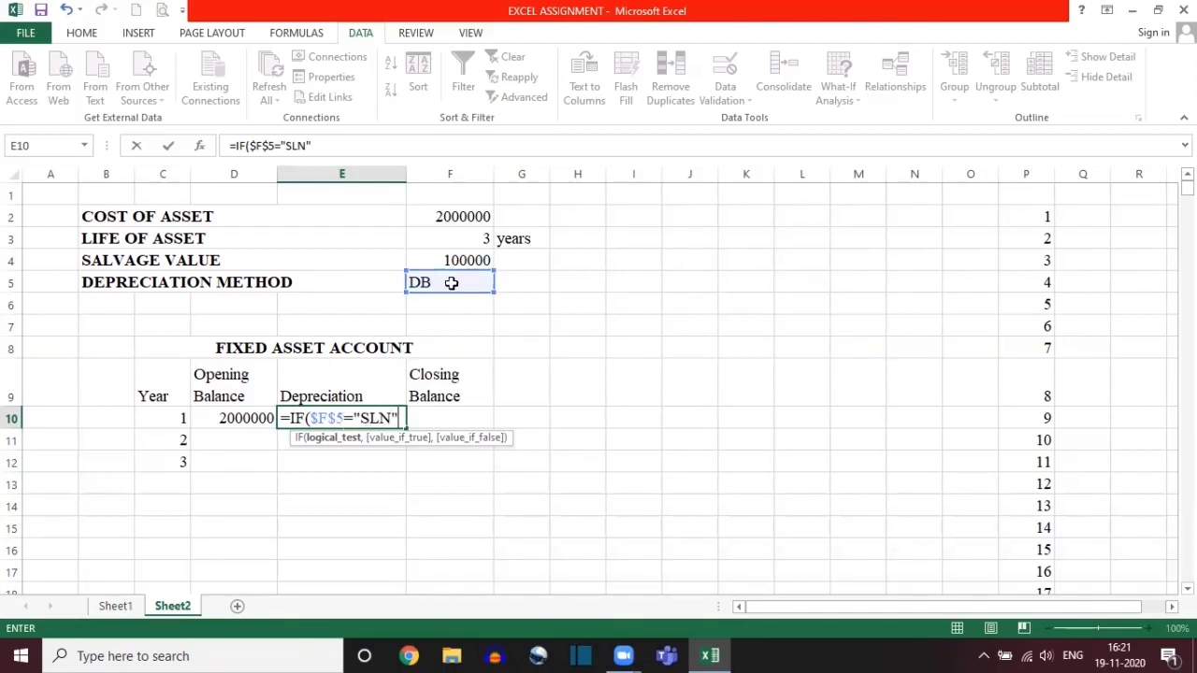
pyautogui.write(',')
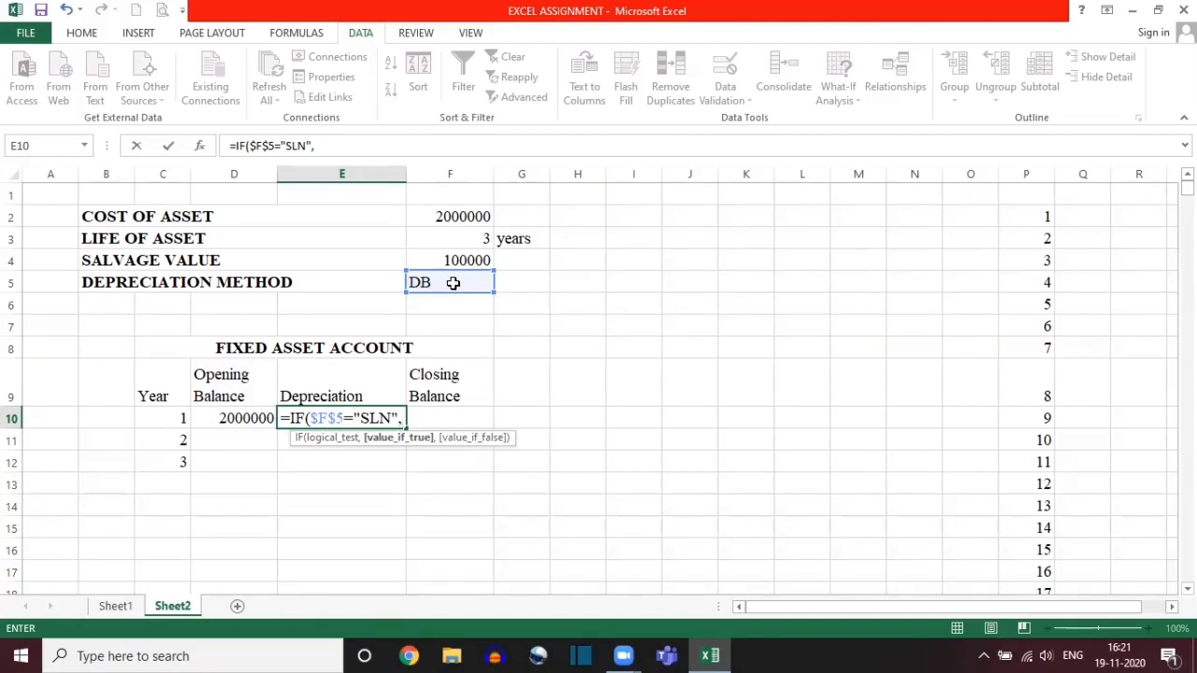
pyautogui.write('SLN')
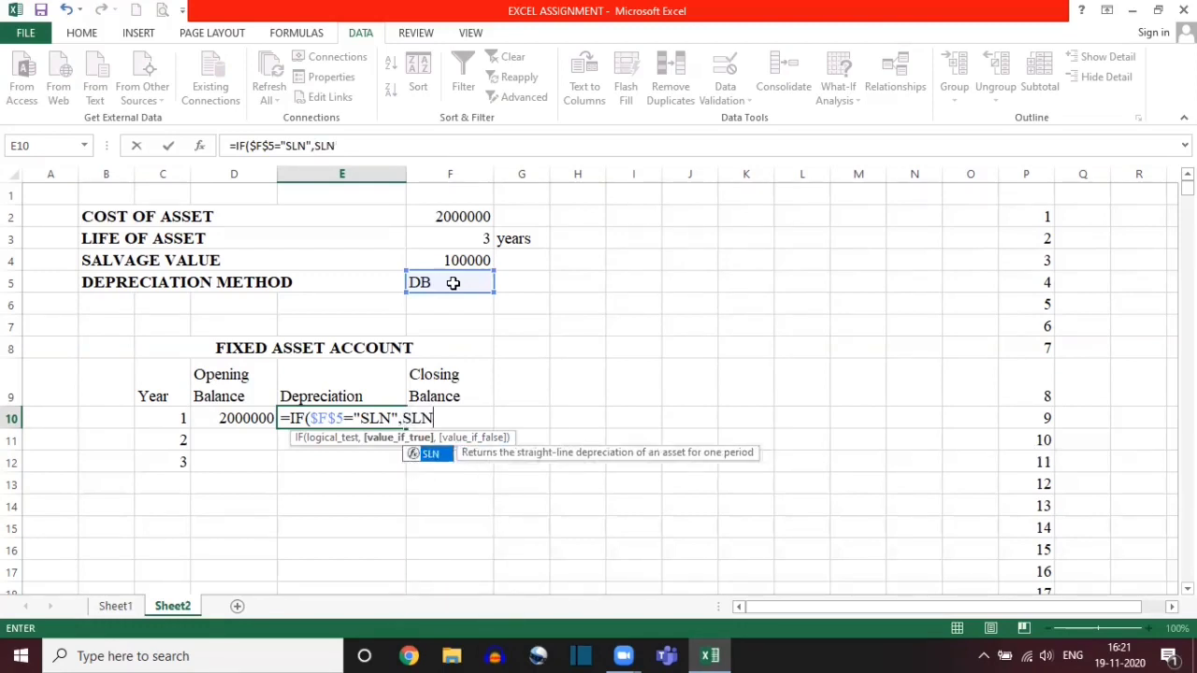
pyautogui.press('BackSpace')
pyautogui.press('BackSpace')
pyautogui.press('BackSpace')
pyautogui.press('BackSpace')
pyautogui.press('BackSpace')
pyautogui.press('BackSpace')
pyautogui.press('BackSpace')
pyautogui.press('BackSpace')
pyautogui.press('BackSpace')
pyautogui.press('BackSpace')
pyautogui.press('BackSpace')
pyautogui.press('BackSpace')
pyautogui.press('BackSpace')
pyautogui.press('BackSpace')
pyautogui.press('BackSpace')
pyautogui.press('BackSpace')
pyautogui.press('BackSpace')
pyautogui.press('BackSpace')
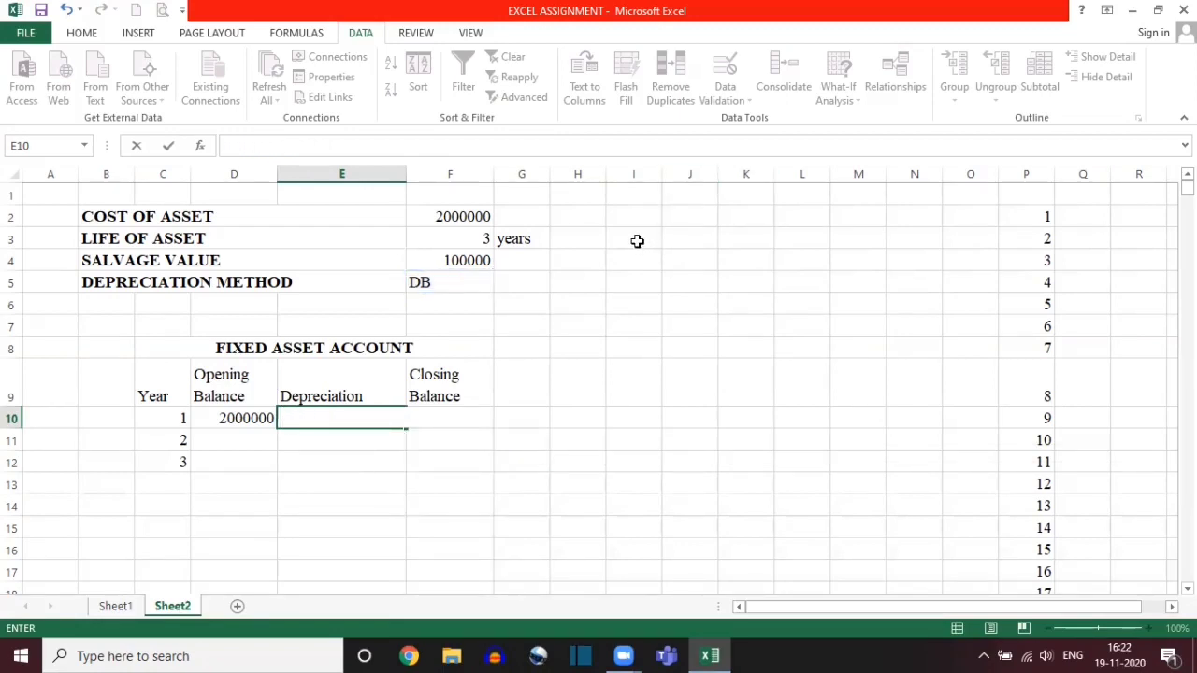
# Step: Try an SLN formula in empty cell I3 with cost F2, salvage F4 and life F3, and erase it
pyautogui.click(637, 241)
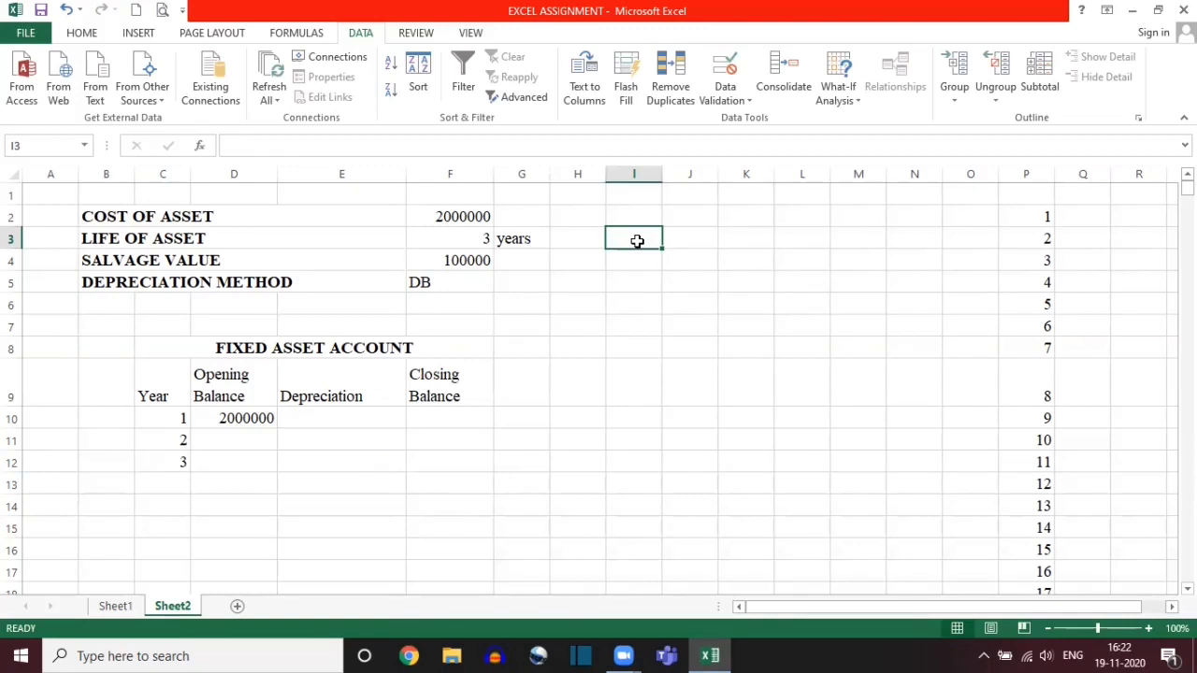
pyautogui.write('=')
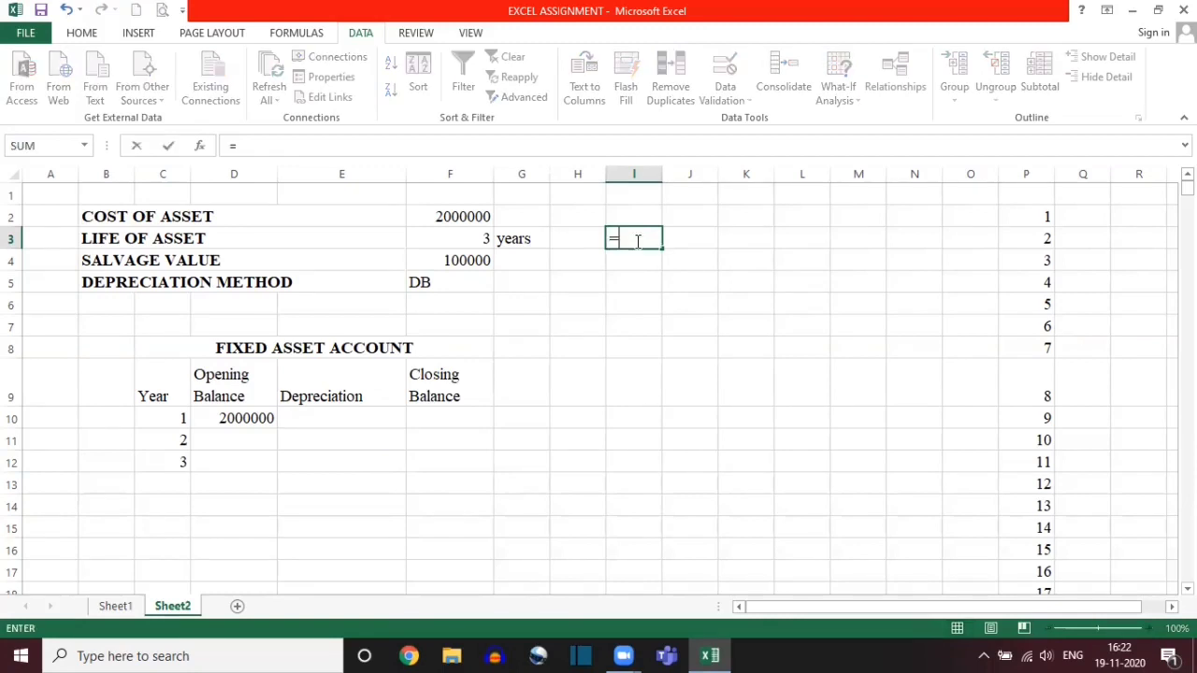
pyautogui.write('SLN')
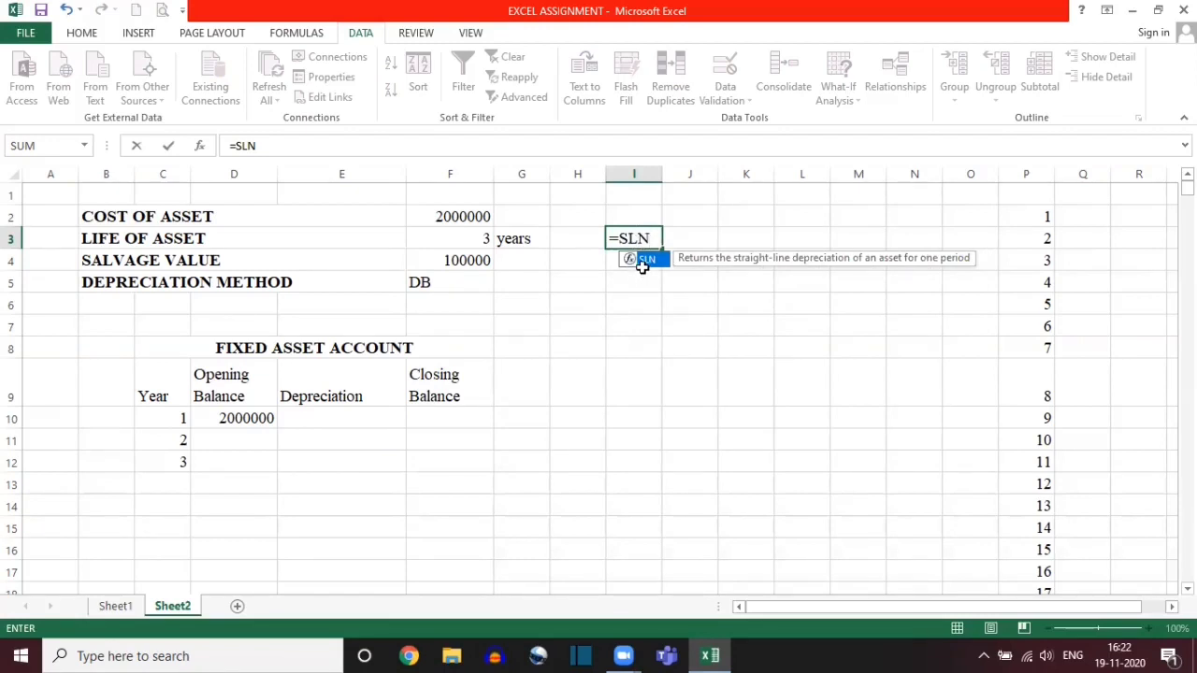
pyautogui.doubleClick(642, 266)
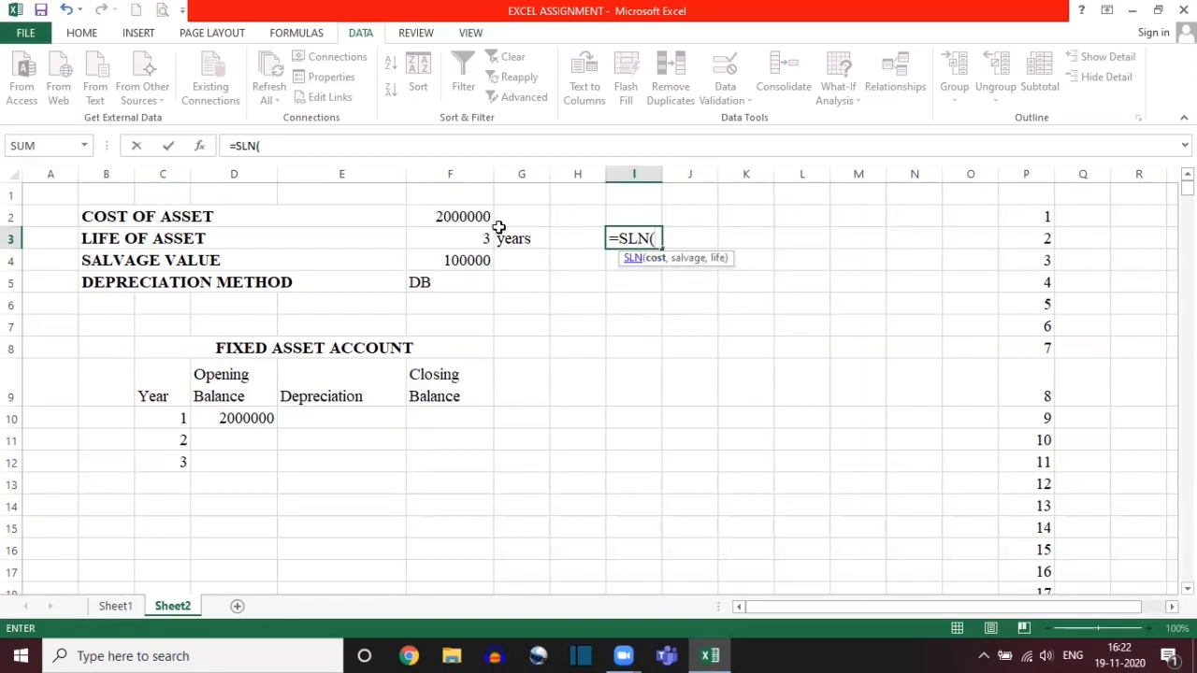
pyautogui.click(459, 214)
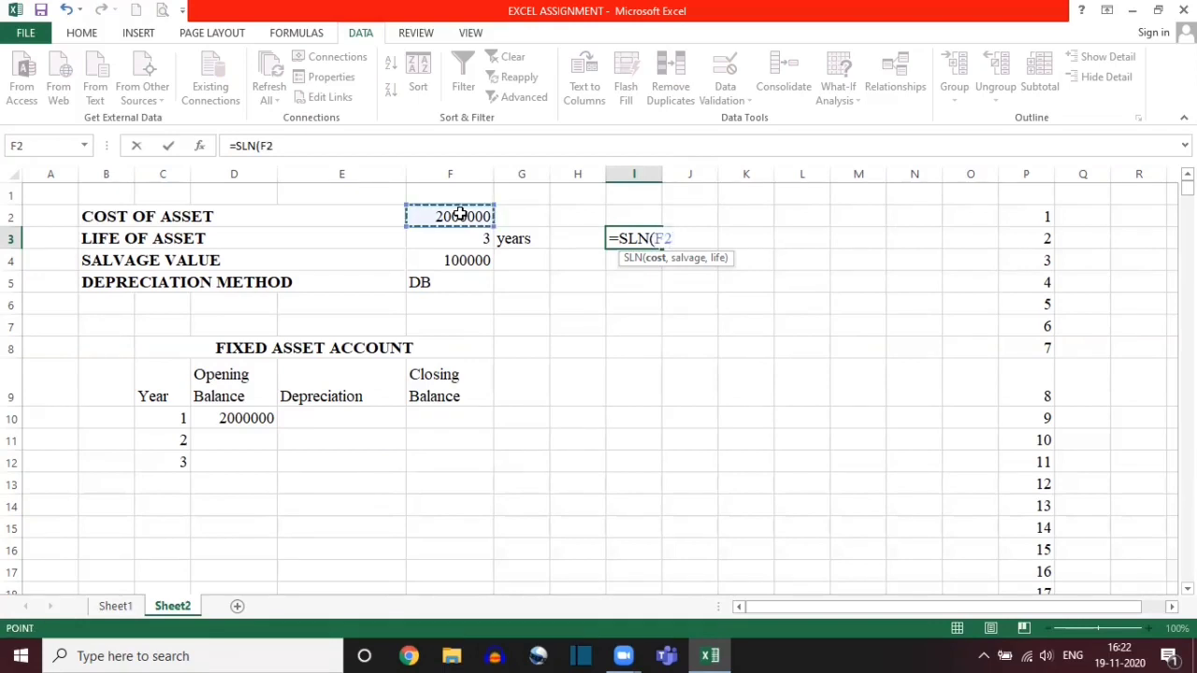
pyautogui.write(',')
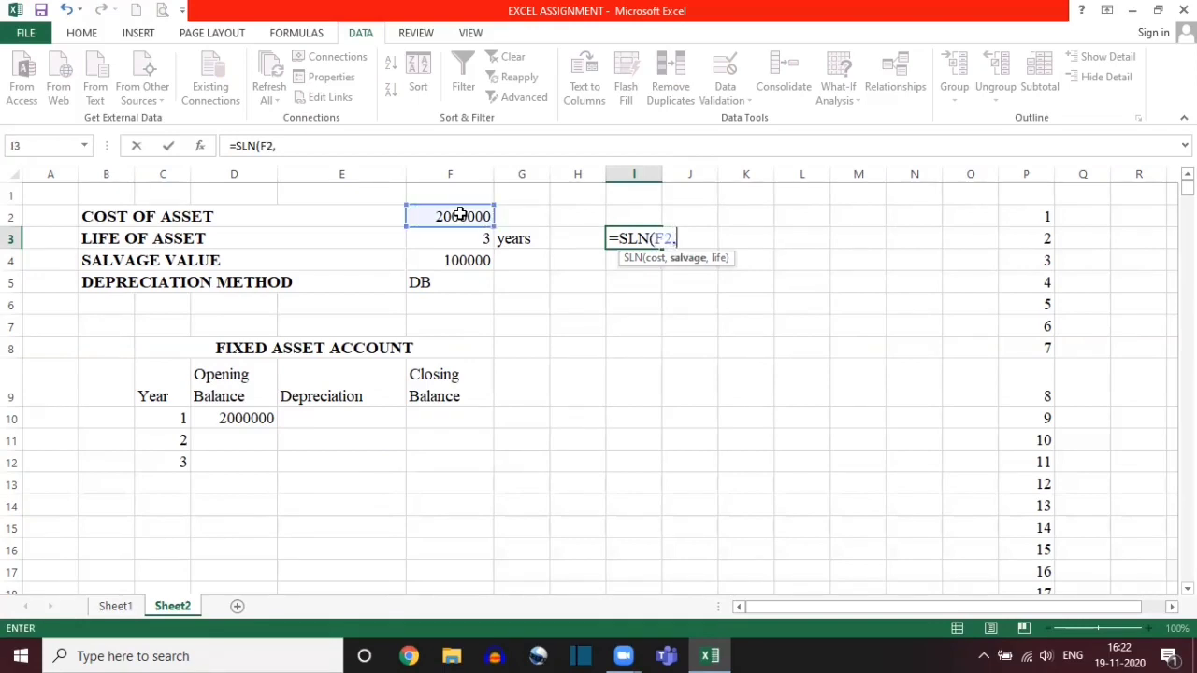
pyautogui.click(446, 262)
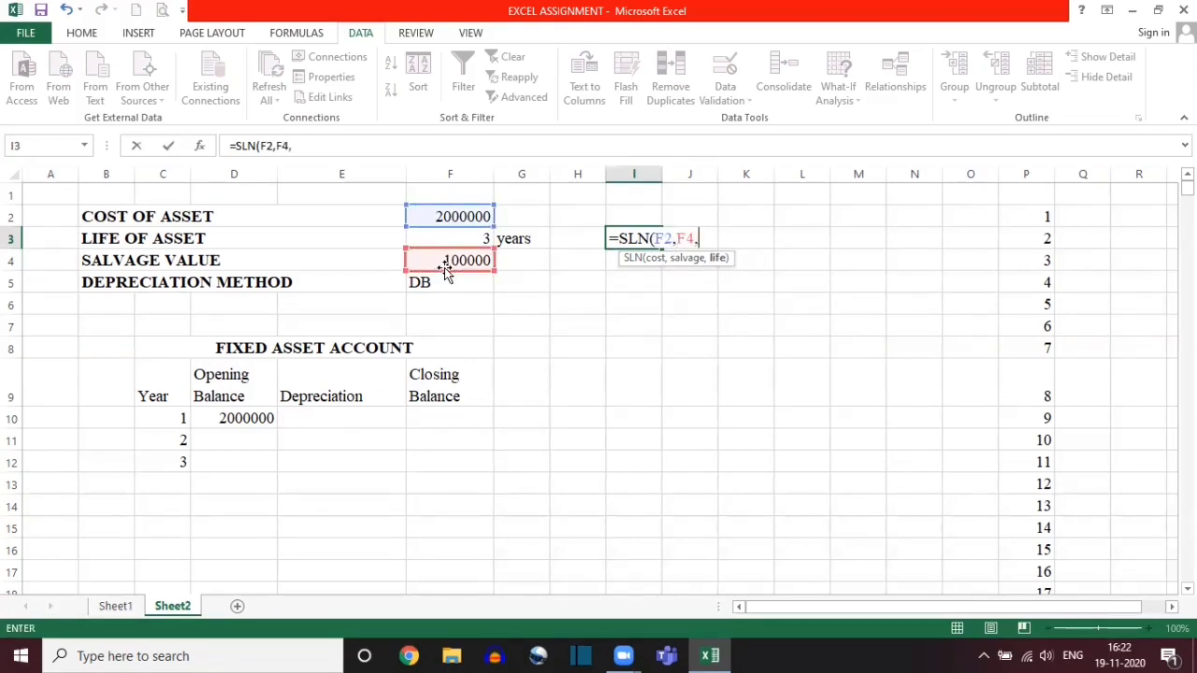
pyautogui.write(',')
pyautogui.click(423, 239)
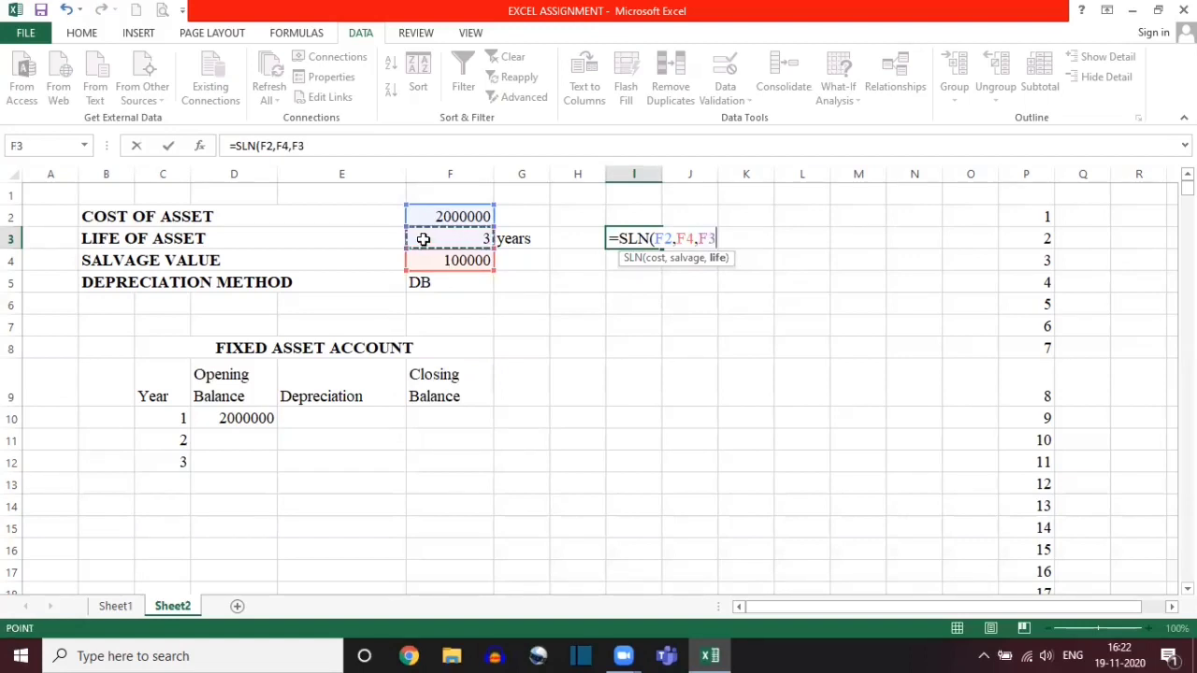
pyautogui.press('BackSpace')
pyautogui.press('BackSpace')
pyautogui.press('BackSpace')
pyautogui.press('BackSpace')
pyautogui.press('BackSpace')
pyautogui.press('BackSpace')
pyautogui.press('BackSpace')
pyautogui.press('BackSpace')
pyautogui.press('BackSpace')
pyautogui.press('BackSpace')
pyautogui.press('BackSpace')
pyautogui.press('BackSpace')
pyautogui.press('BackSpace')
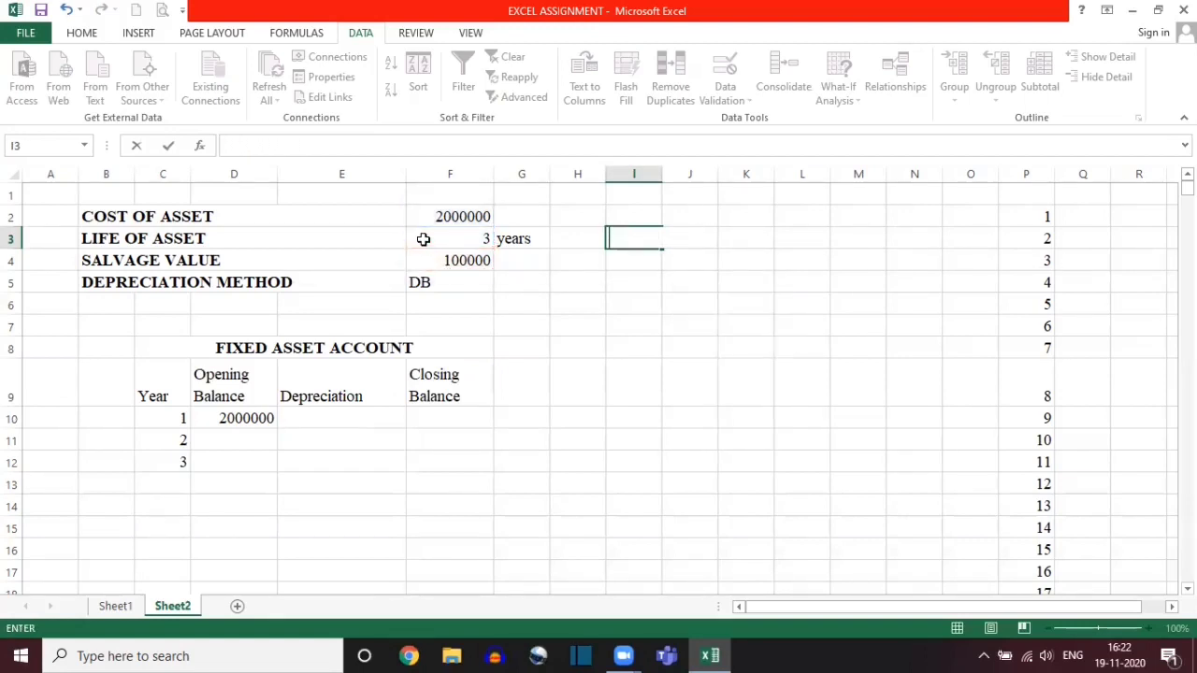
# Step: Try a DB formula in cell I3 with cost F2, salvage F4 and life F3, and erase it
pyautogui.write('=DB')
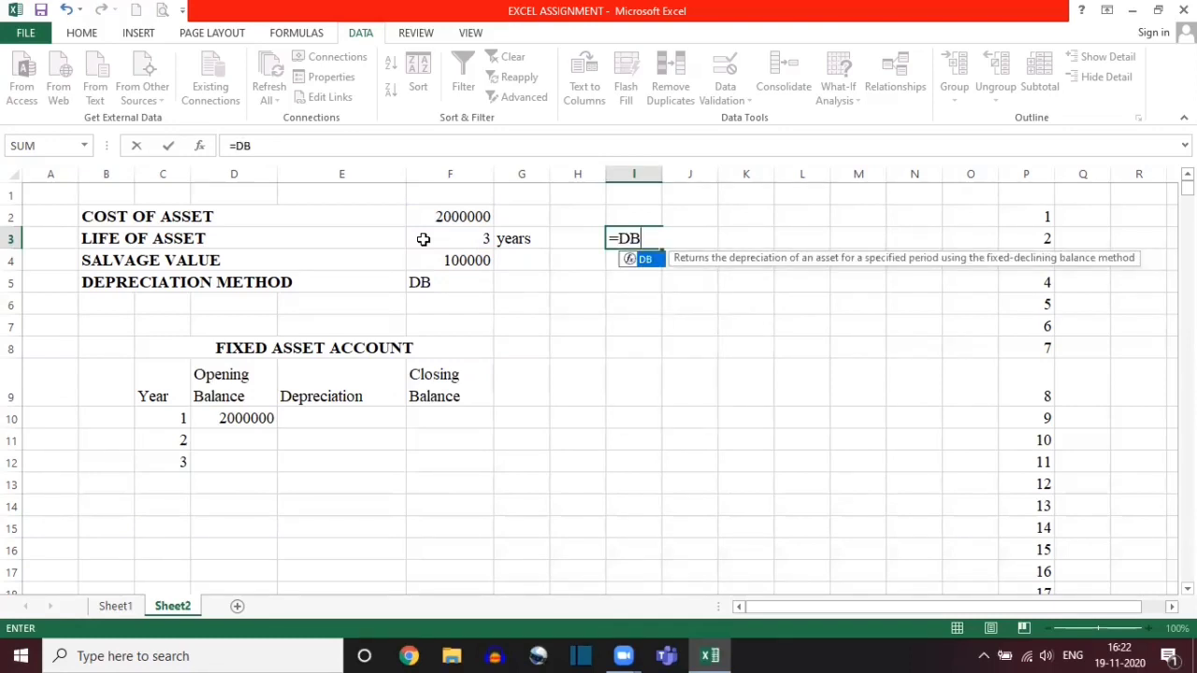
pyautogui.write('(')
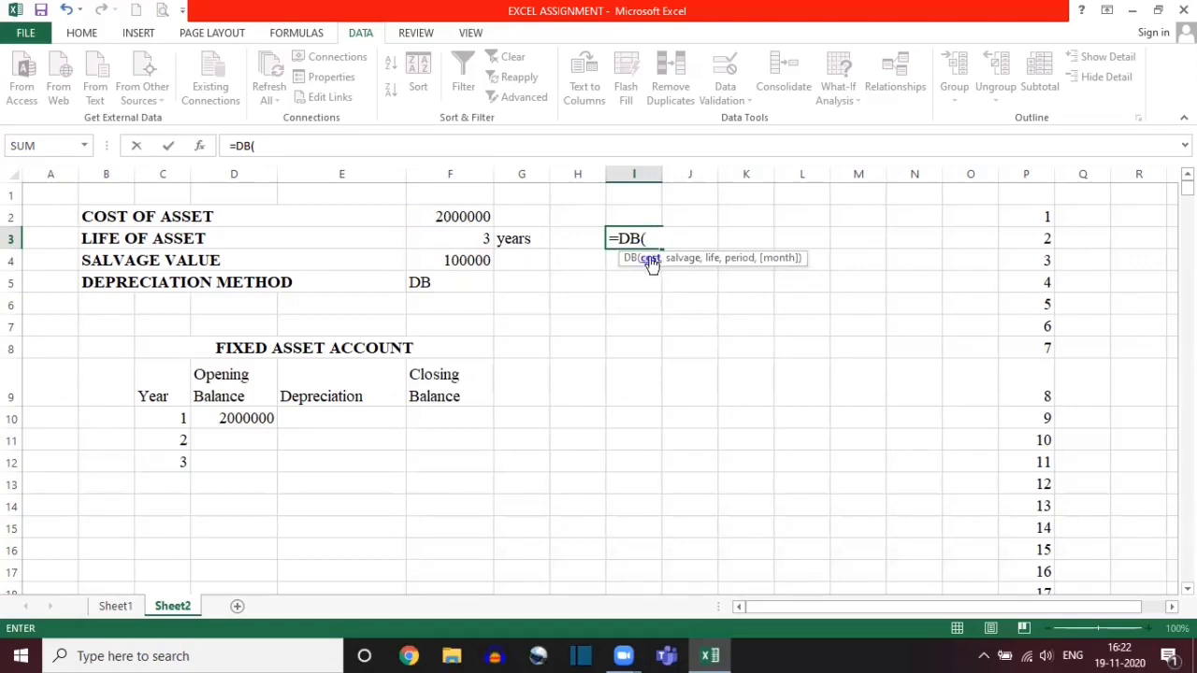
pyautogui.click(475, 216)
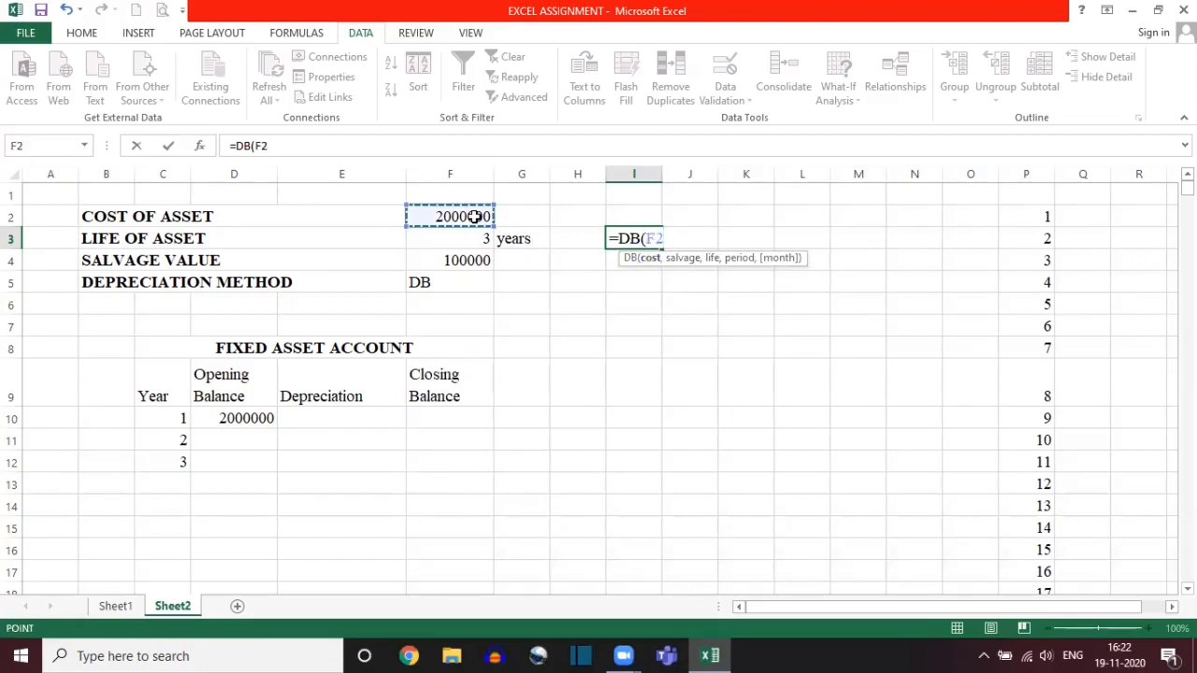
pyautogui.write(',')
pyautogui.click(456, 263)
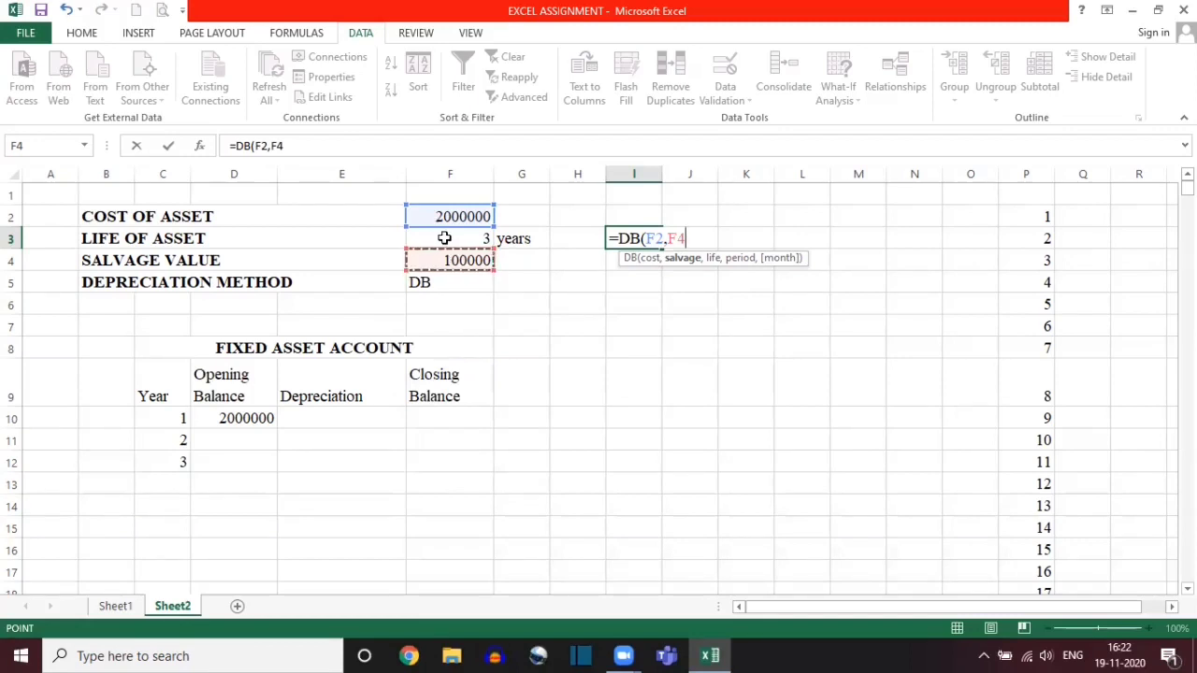
pyautogui.write(',')
pyautogui.click(444, 238)
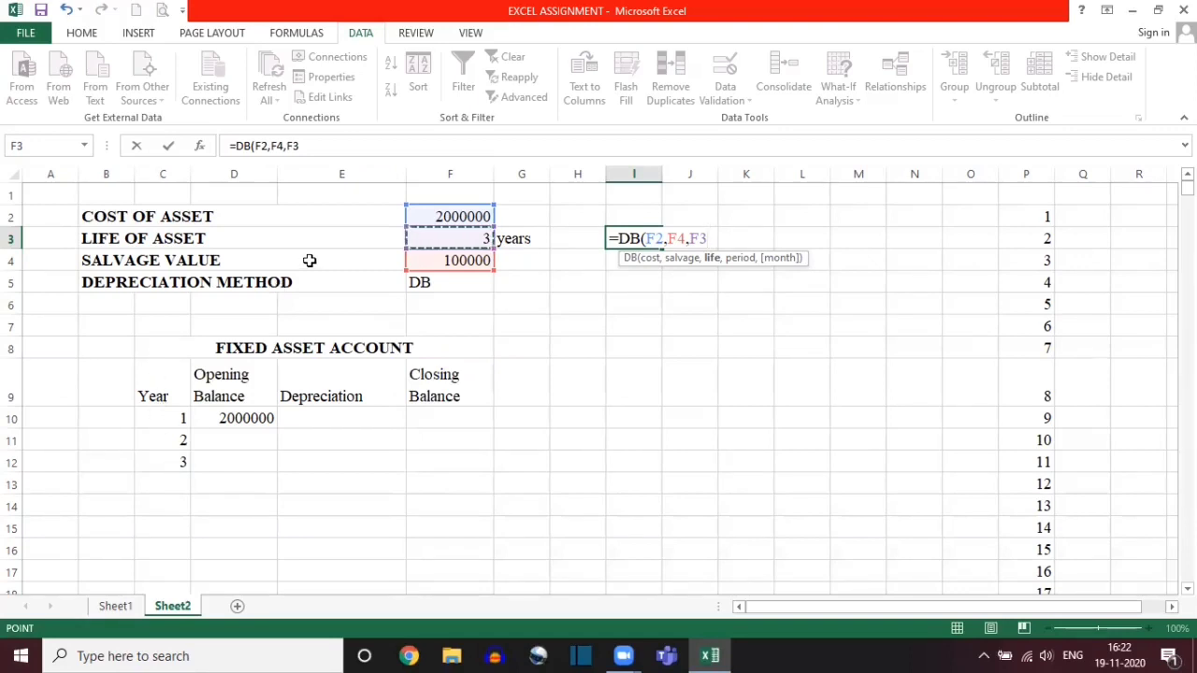
pyautogui.press('BackSpace')
pyautogui.press('BackSpace')
pyautogui.press('BackSpace')
pyautogui.press('BackSpace')
pyautogui.press('BackSpace')
pyautogui.press('BackSpace')
pyautogui.press('BackSpace')
pyautogui.press('BackSpace')
pyautogui.press('BackSpace')
pyautogui.press('BackSpace')
pyautogui.press('BackSpace')
pyautogui.press('BackSpace')
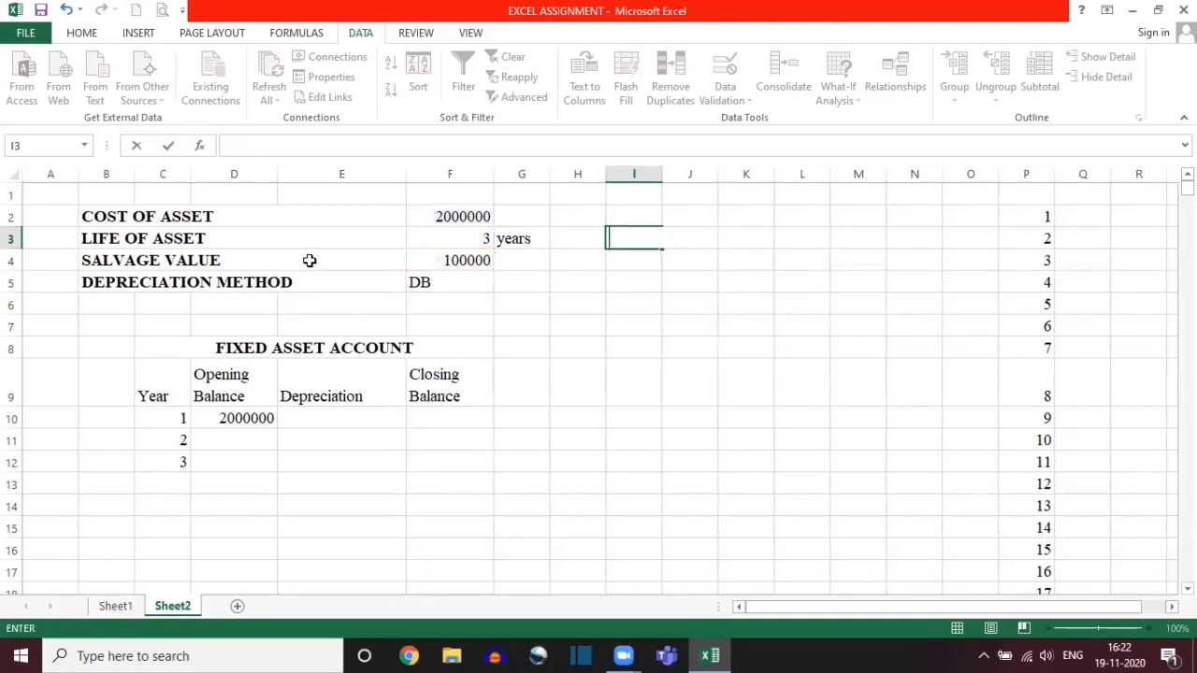
# Step: Start the year 1 Depreciation formula in cell E10 as an IF with the logical test $F$5="SLN"
pyautogui.click(376, 411)
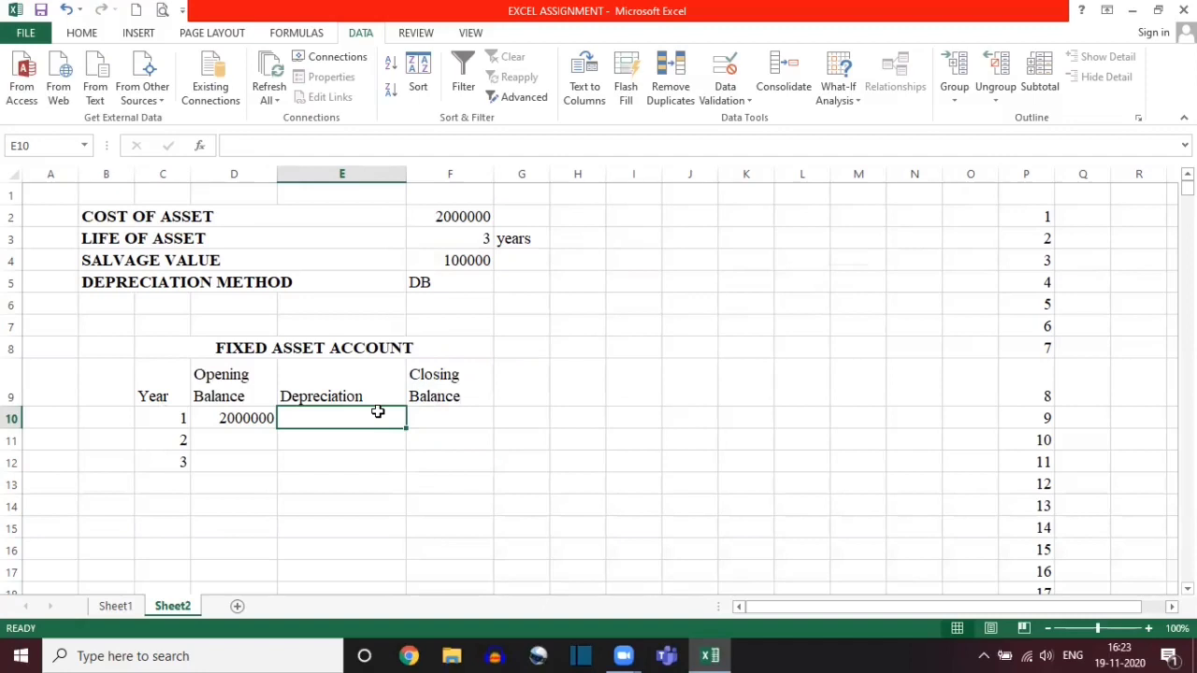
pyautogui.write('=IF')
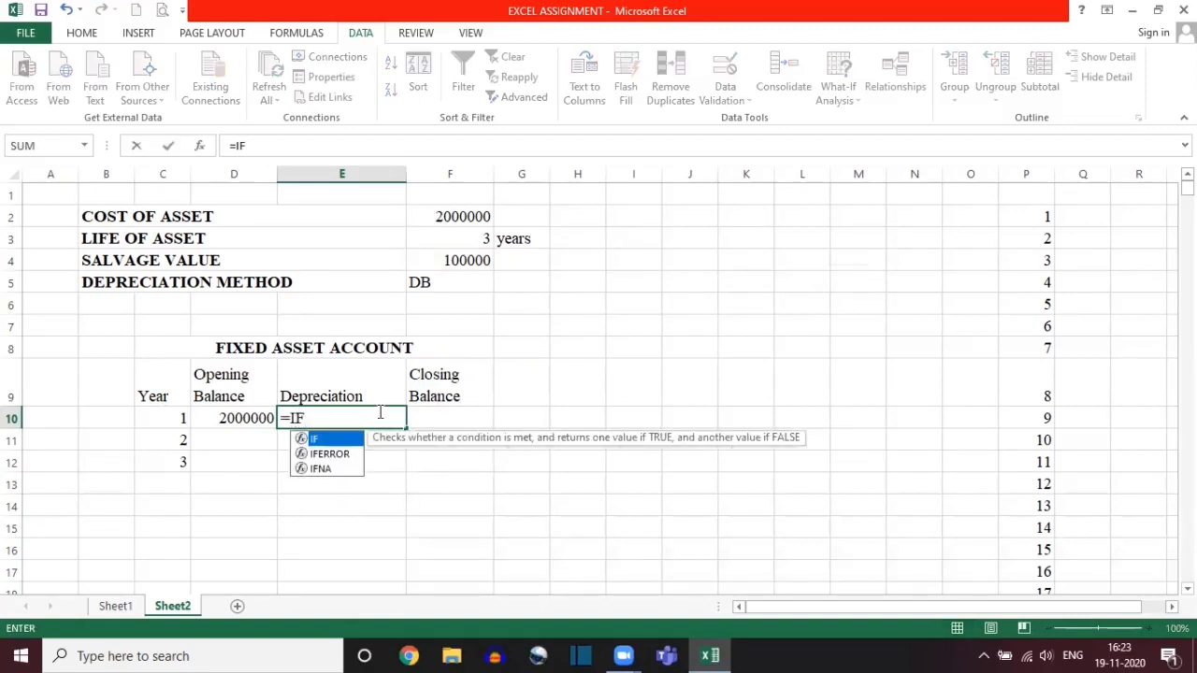
pyautogui.write('(')
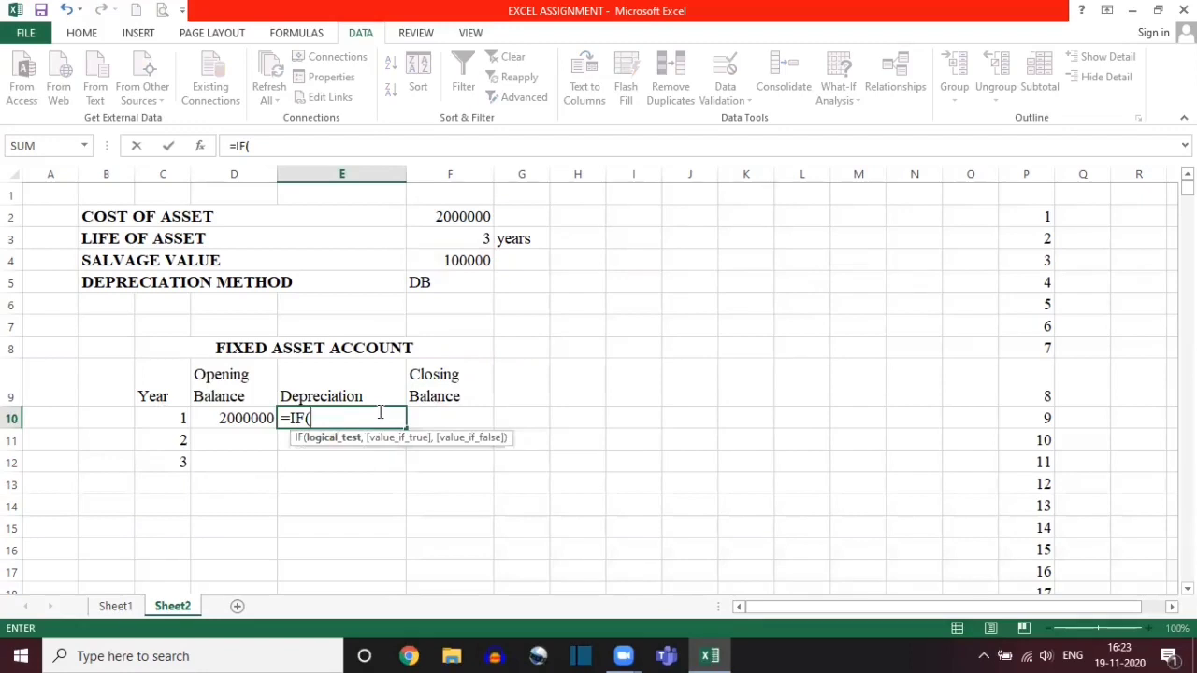
pyautogui.click(446, 282)
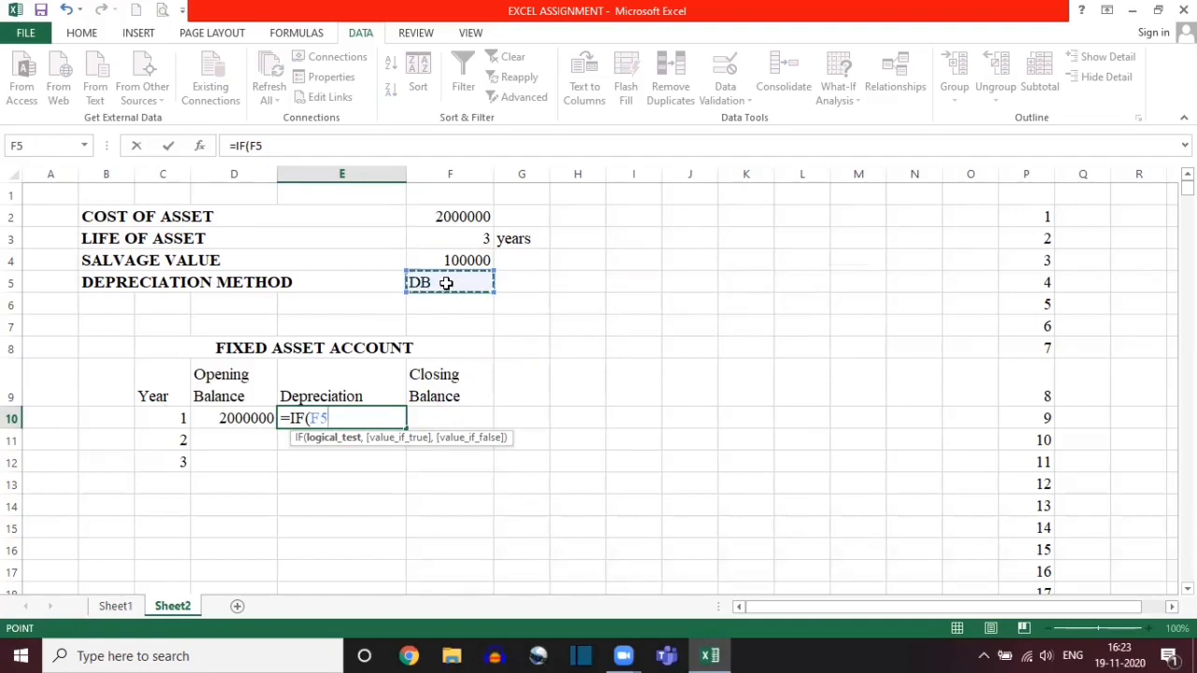
pyautogui.press('F4')
pyautogui.write('=')
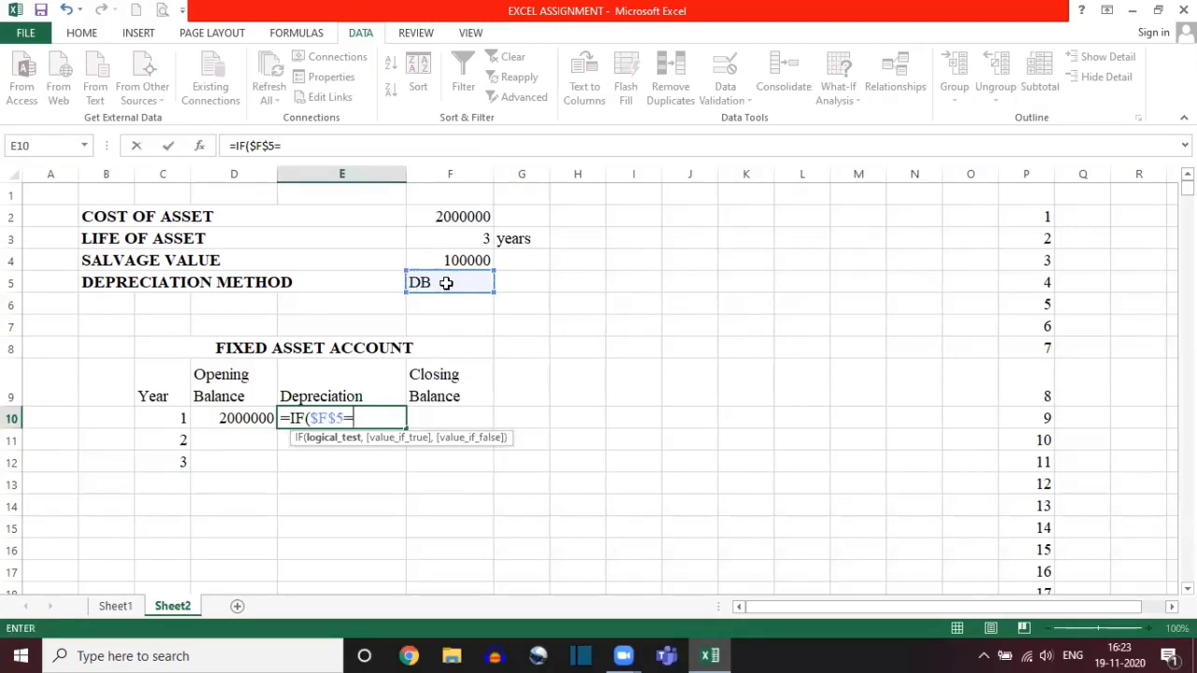
pyautogui.write('"SLN"')
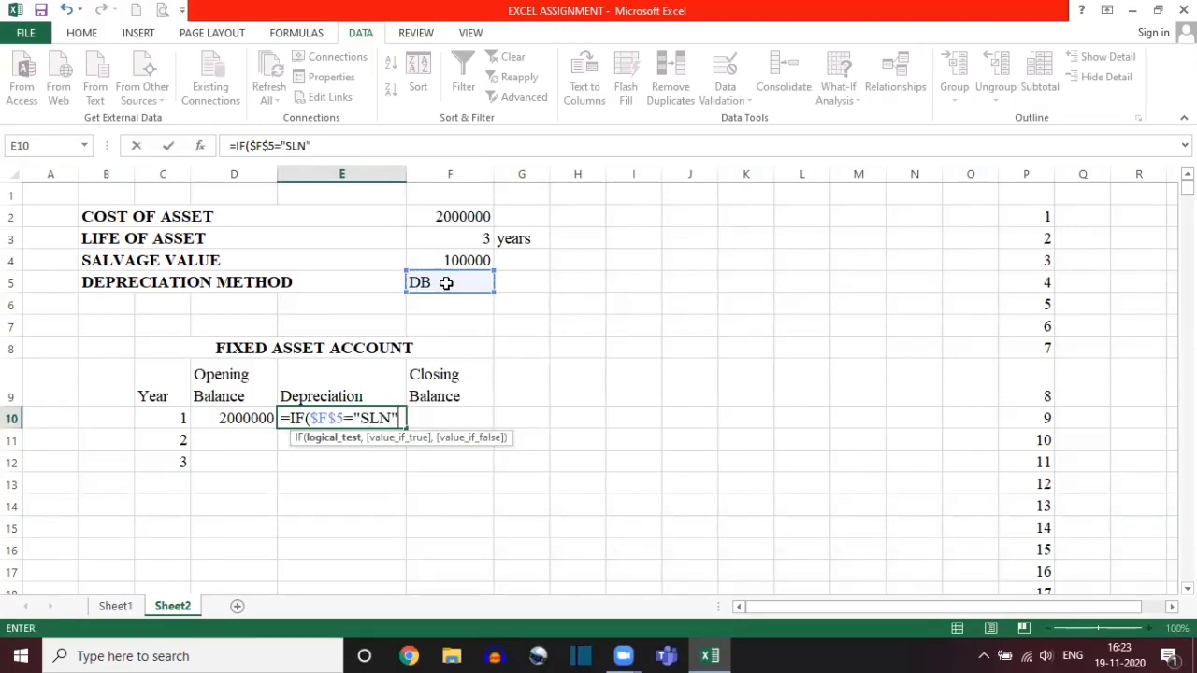
pyautogui.write(',')
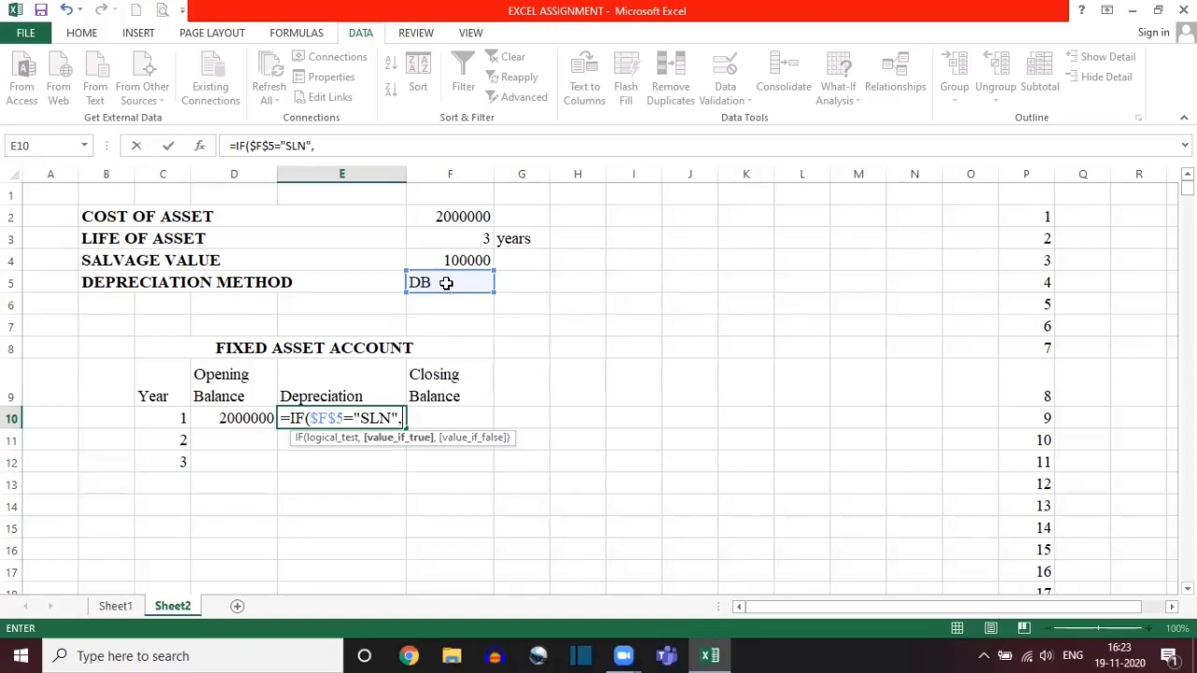
# Step: Add SLN($F$2,$F$4,$F$3) as the IF formula's value if true, and continue to the value-if-false argument
pyautogui.write('SLN')
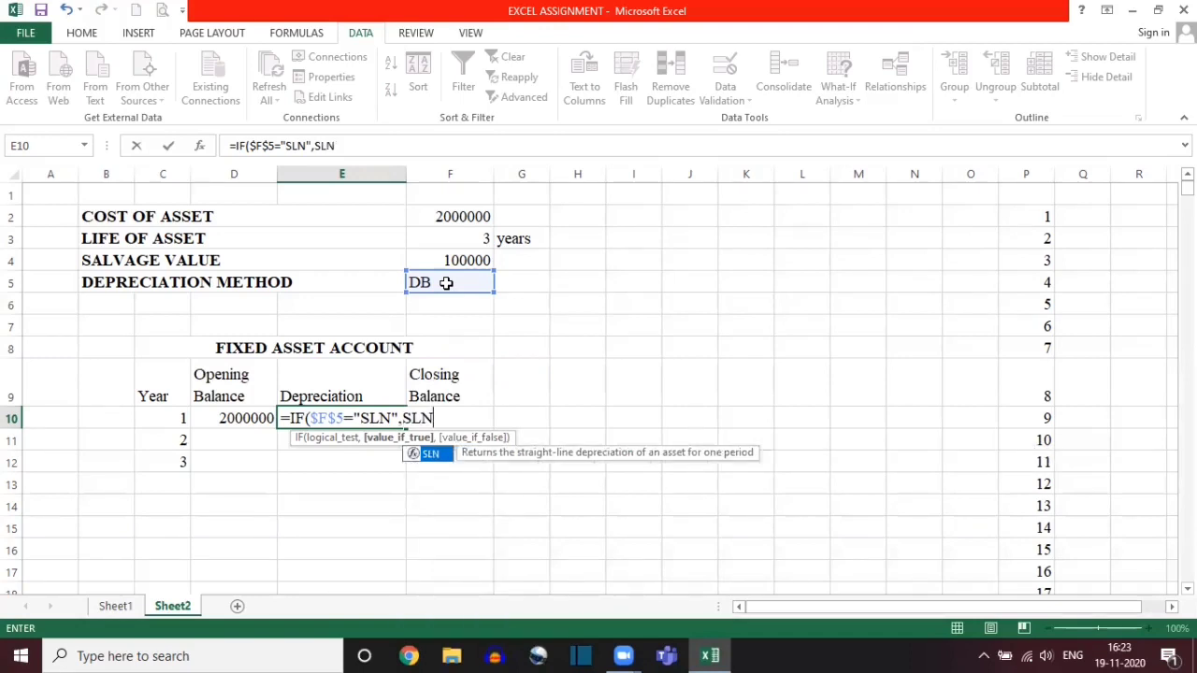
pyautogui.write('(')
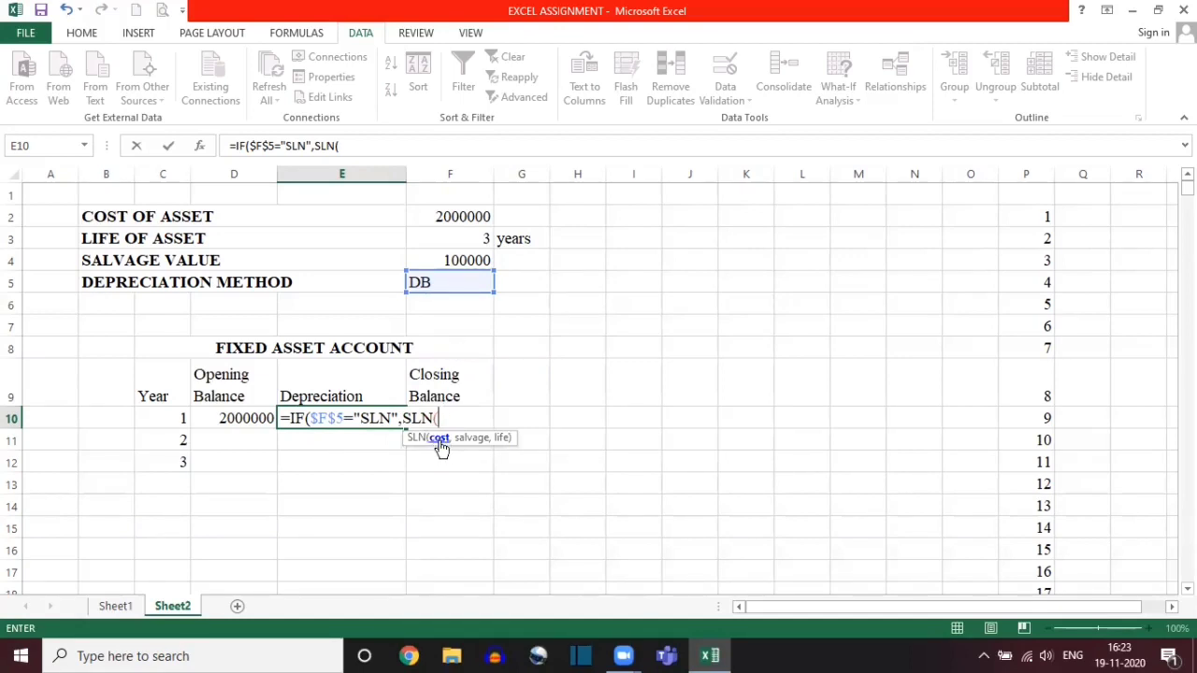
pyautogui.click(446, 216)
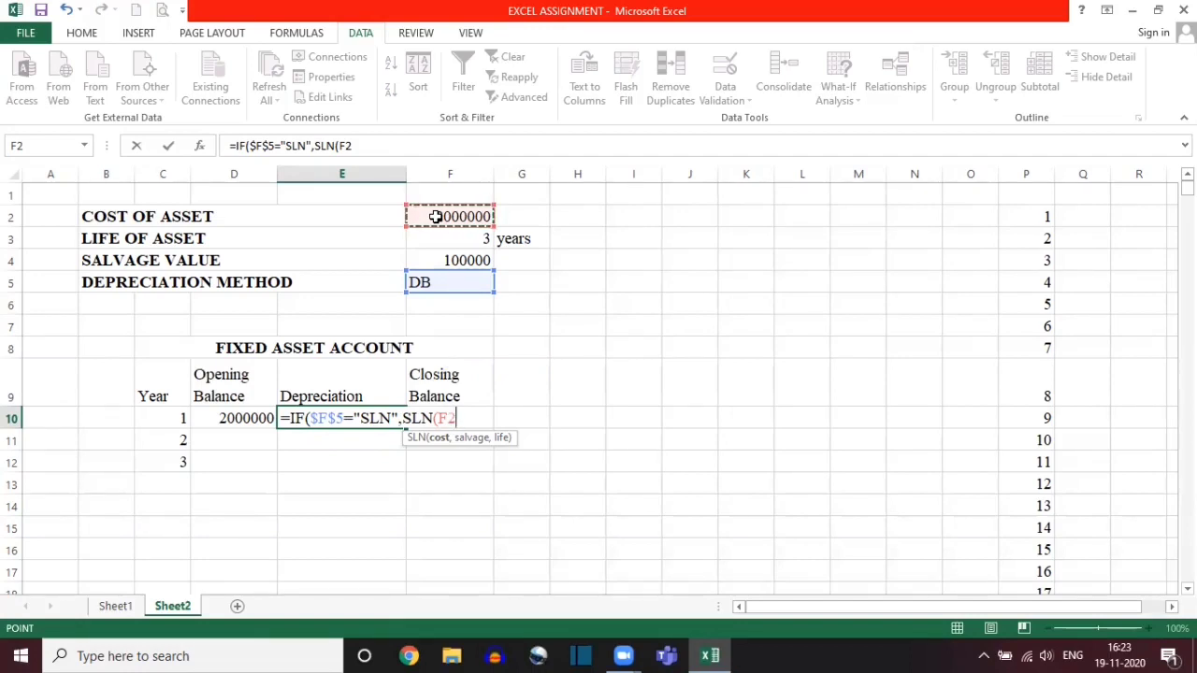
pyautogui.press('F4')
pyautogui.write(',')
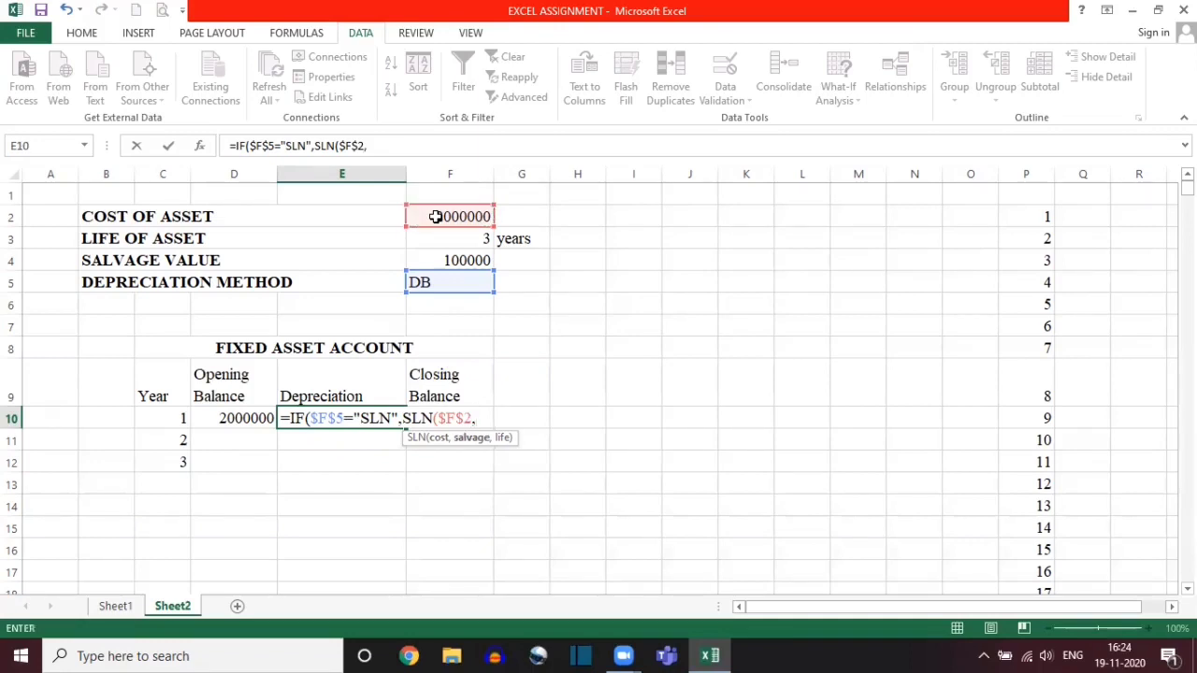
pyautogui.click(442, 260)
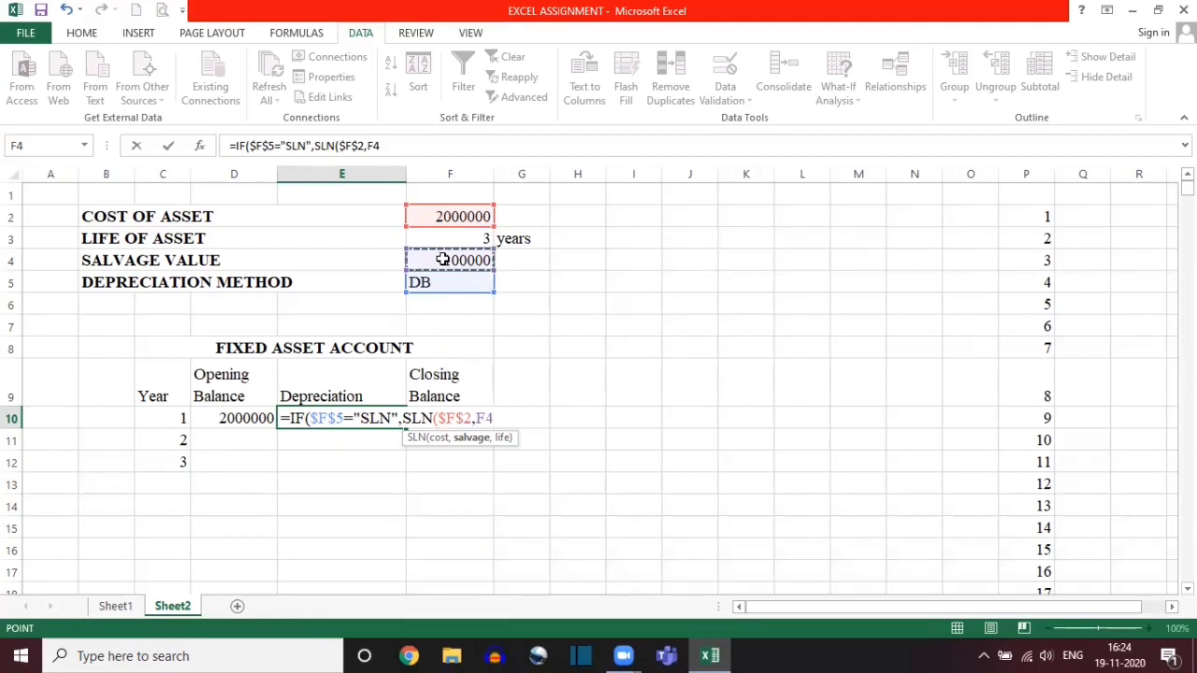
pyautogui.press('F4')
pyautogui.write(',')
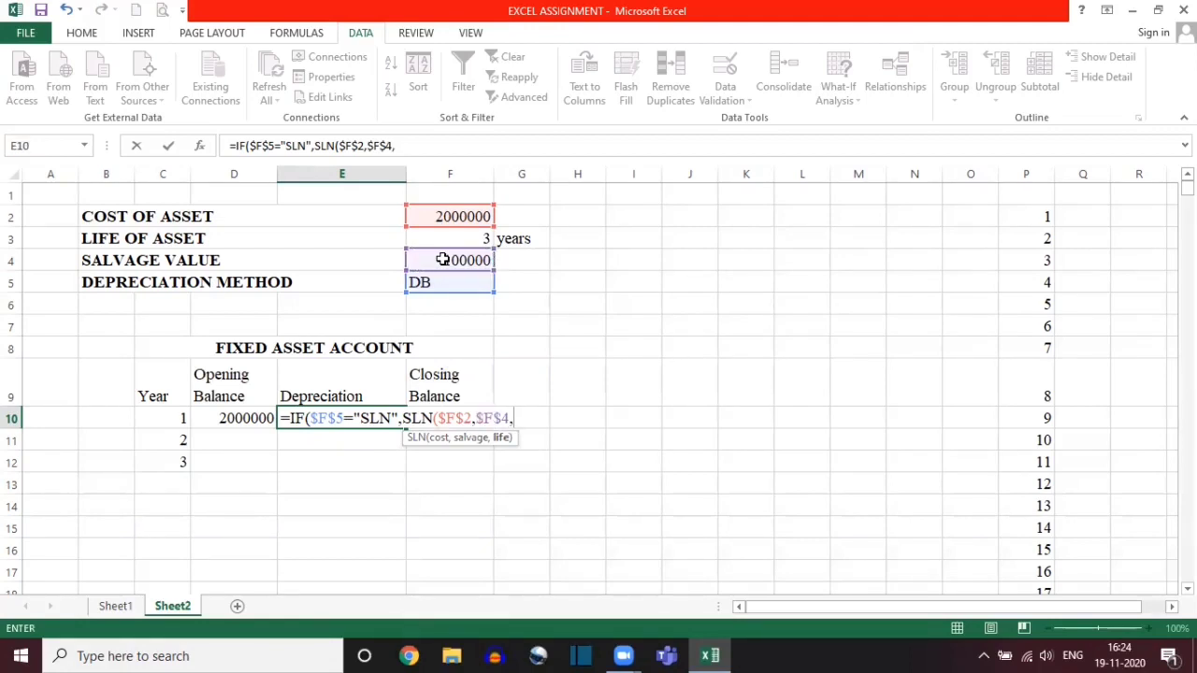
pyautogui.click(435, 240)
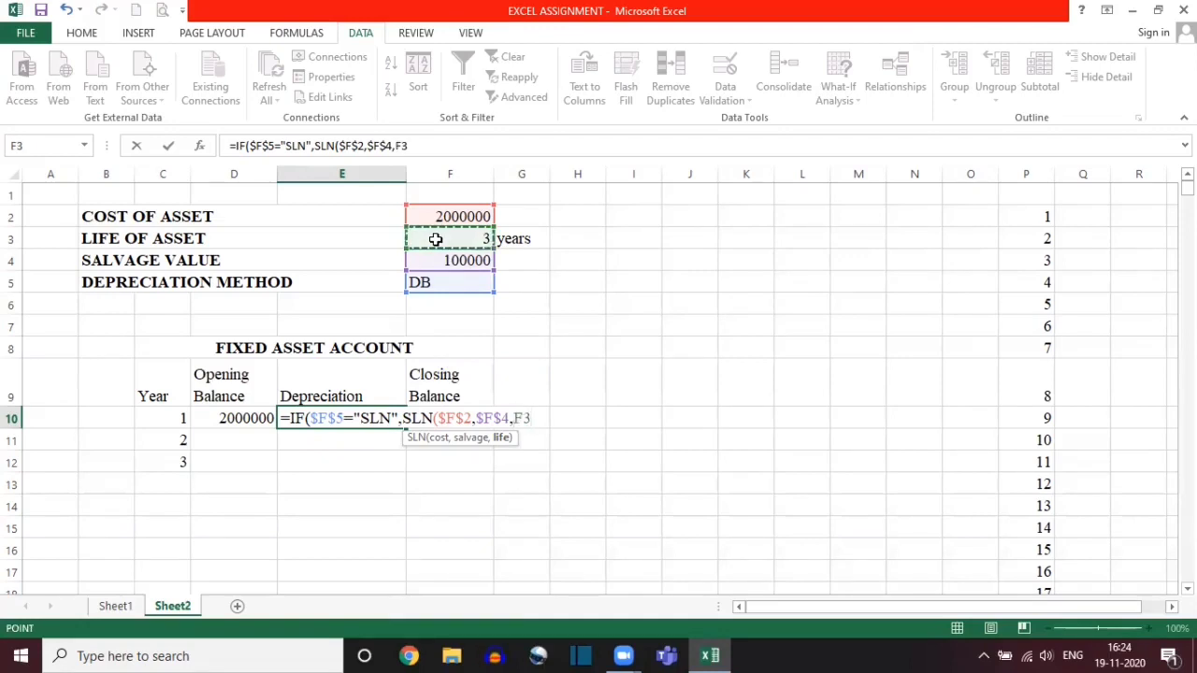
pyautogui.press('F4')
pyautogui.write('),')
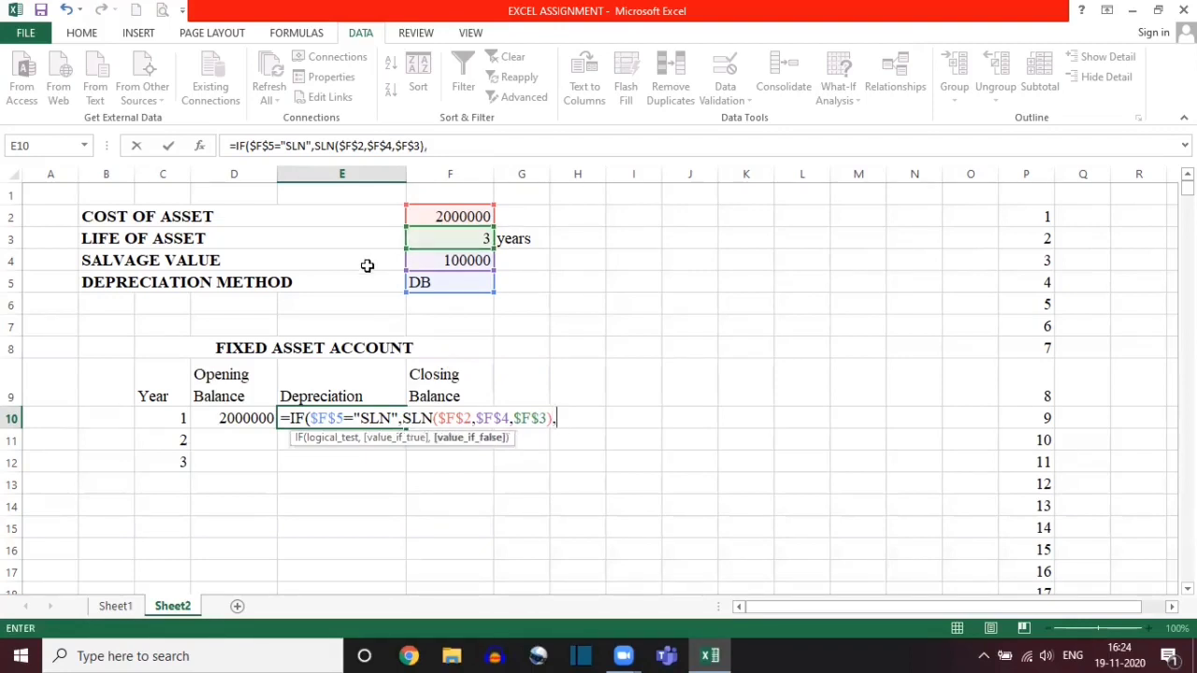
pyautogui.moveTo(311, 418); pyautogui.dragTo(399, 418)
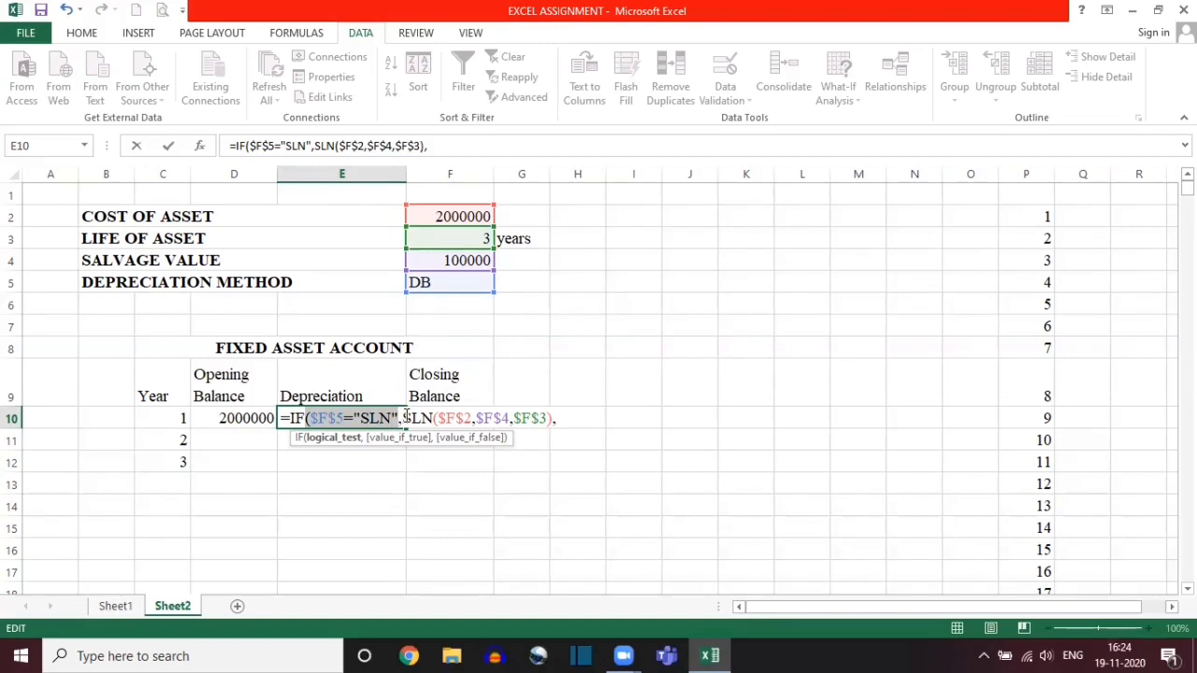
pyautogui.click(564, 418)
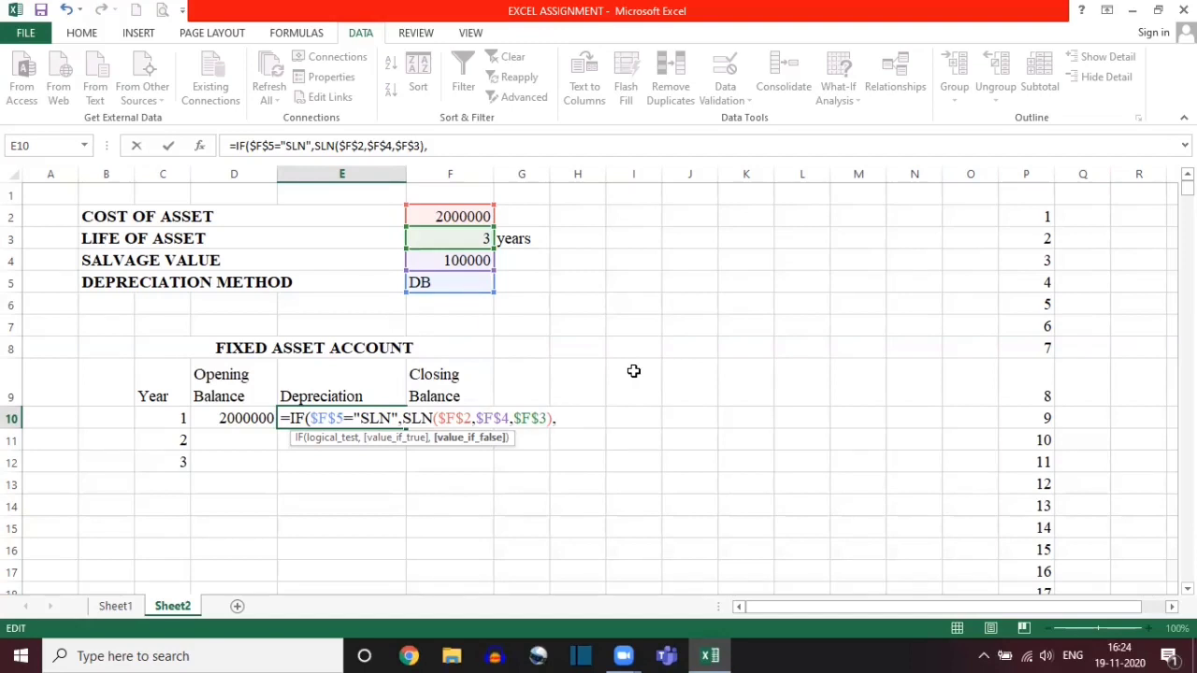
# Step: Begin a DB function as the IF formula's value if false, with cost $F$2 and salvage value $F$4
pyautogui.write('D')
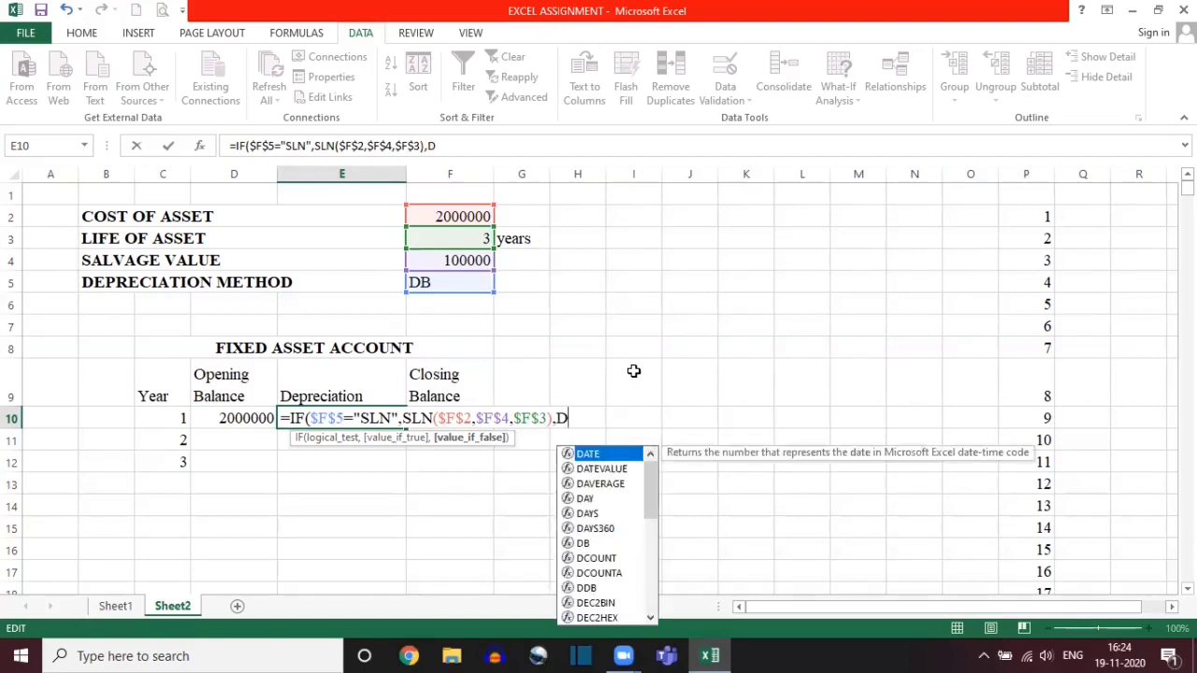
pyautogui.write('B')
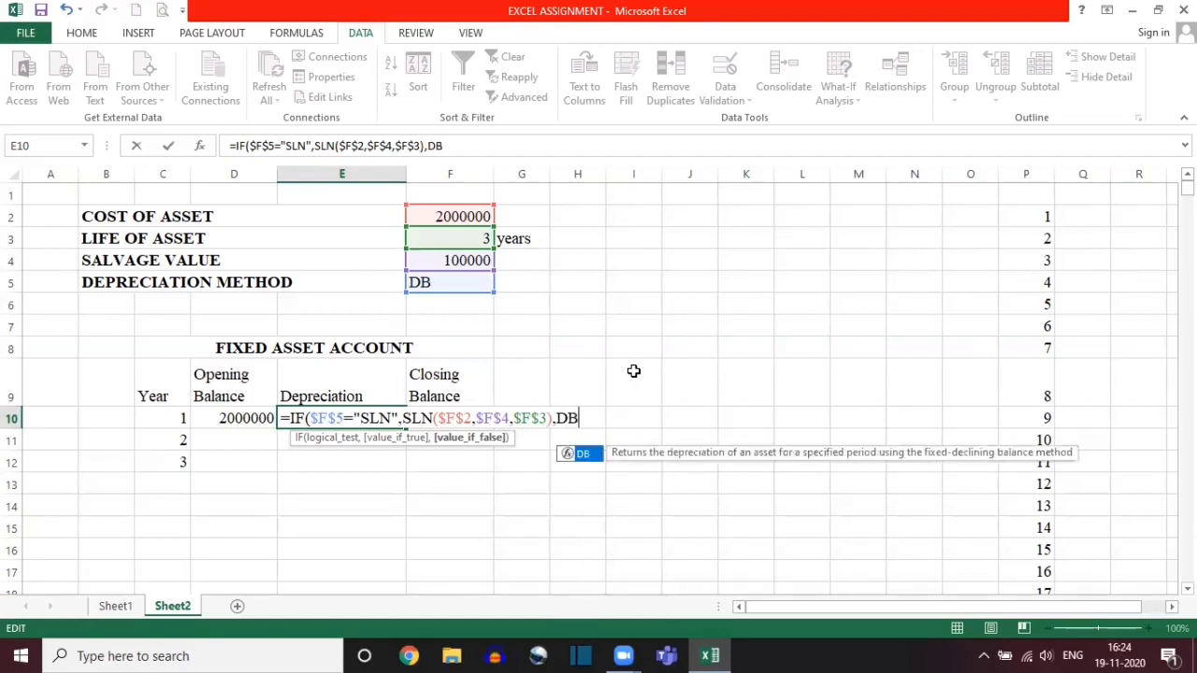
pyautogui.write('(')
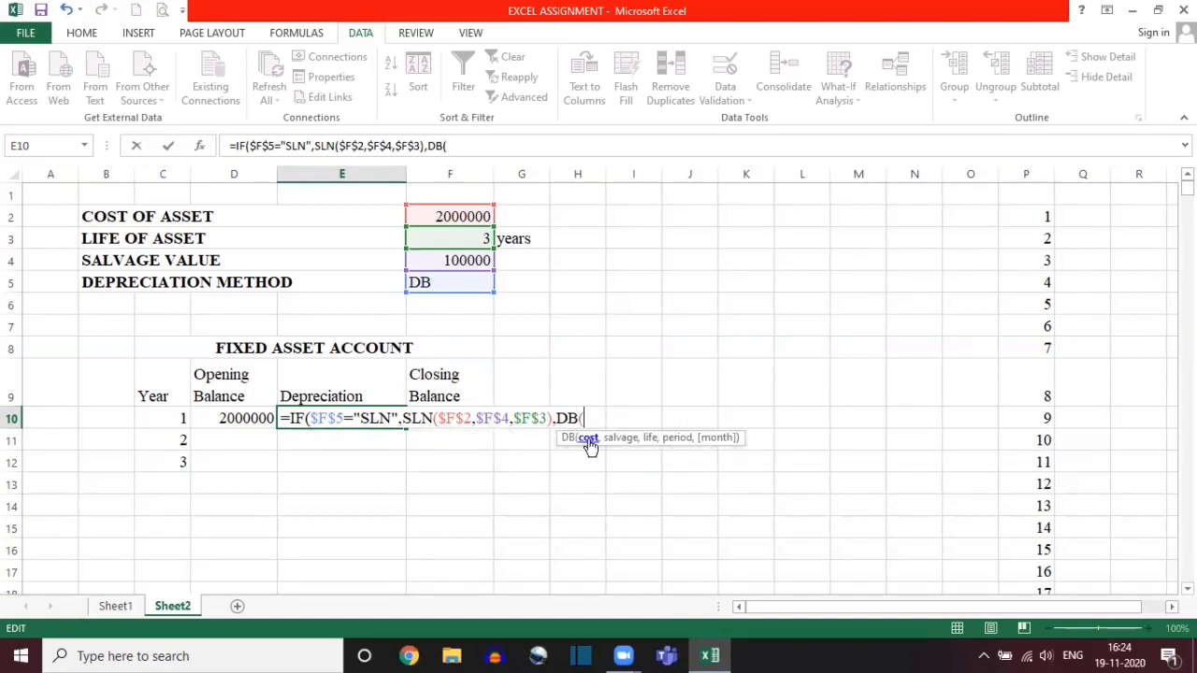
pyautogui.click(445, 216)
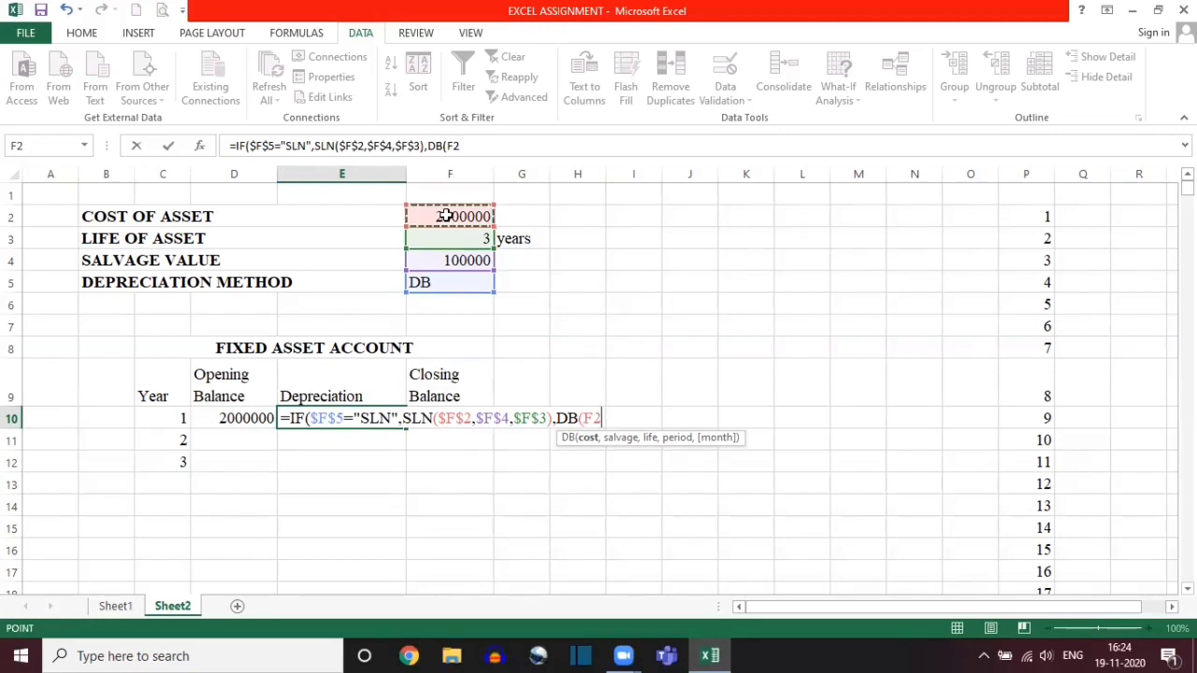
pyautogui.press('F4')
pyautogui.write(',')
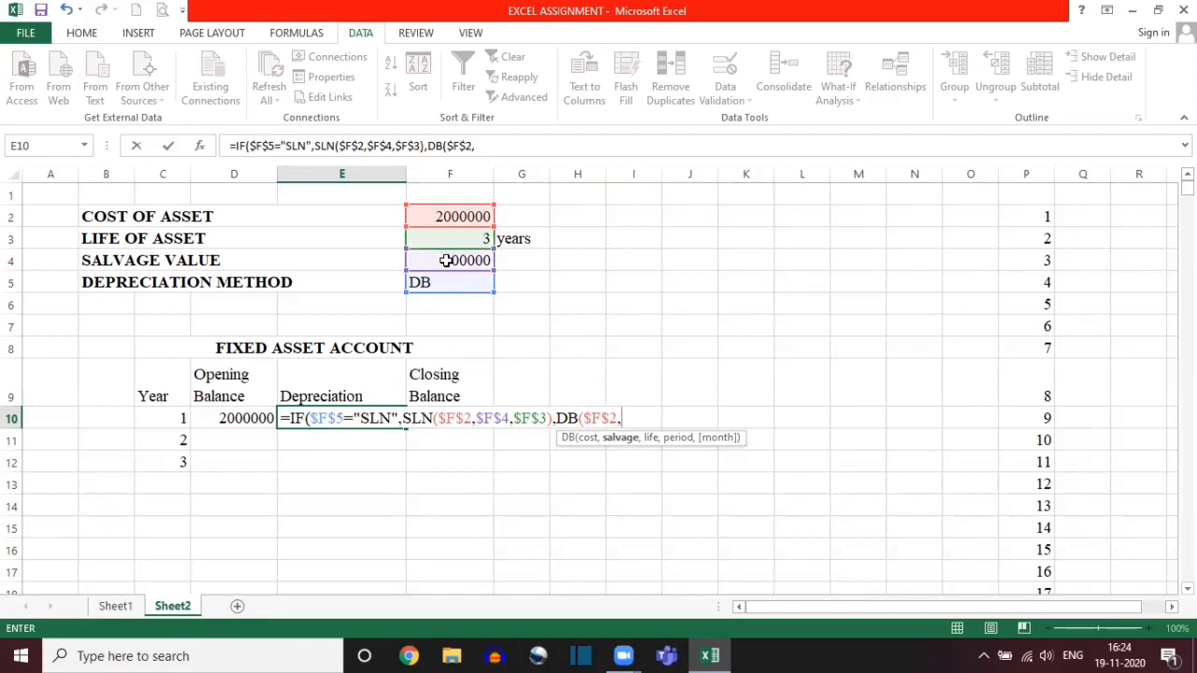
pyautogui.click(446, 260)
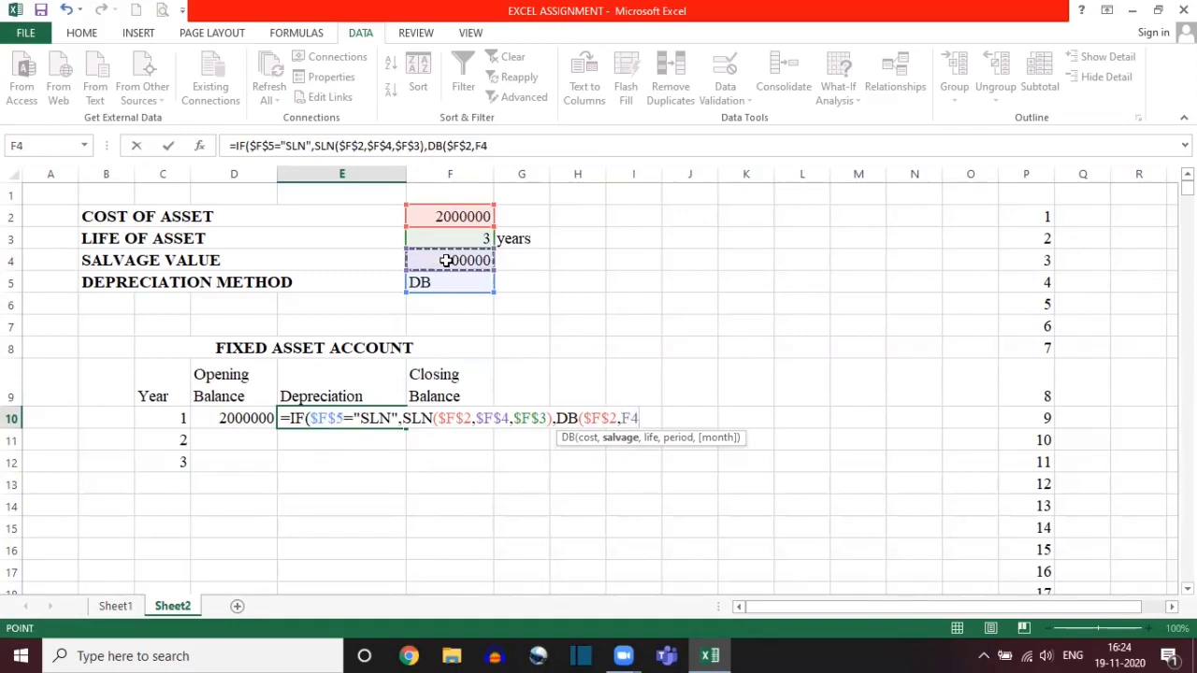
pyautogui.press('F4')
pyautogui.write(',')
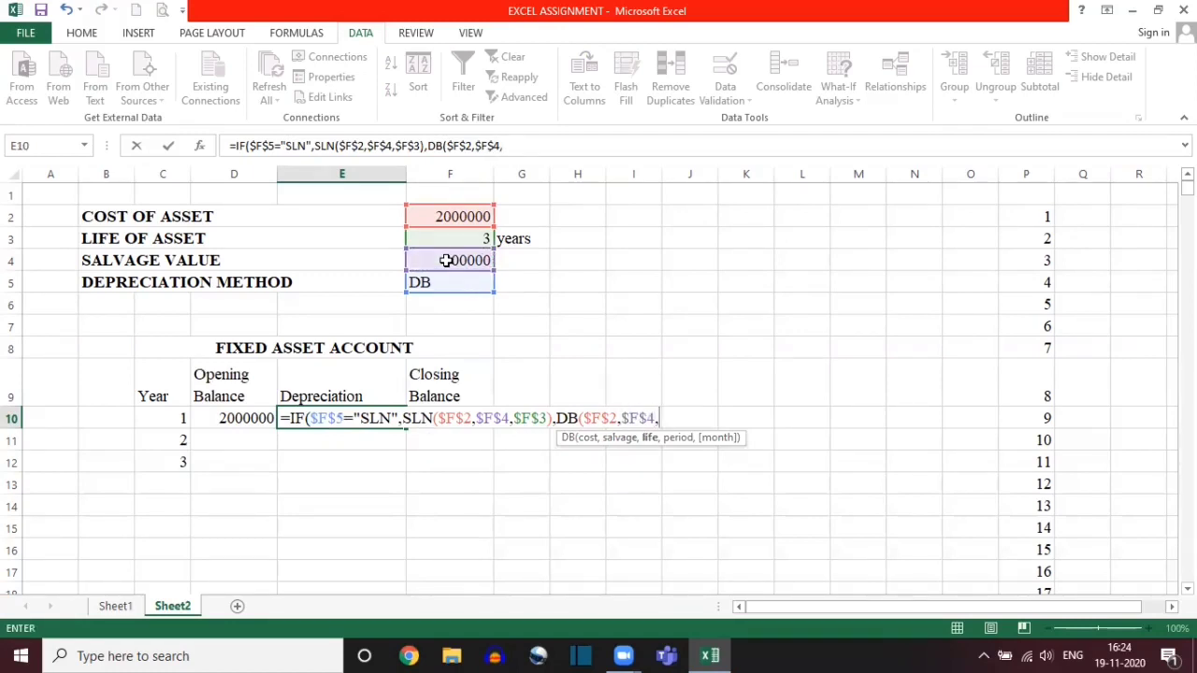
# Step: Complete the DB function with life $F$3 and period C10, and enter the Depreciation formula in E10
pyautogui.click(437, 238)
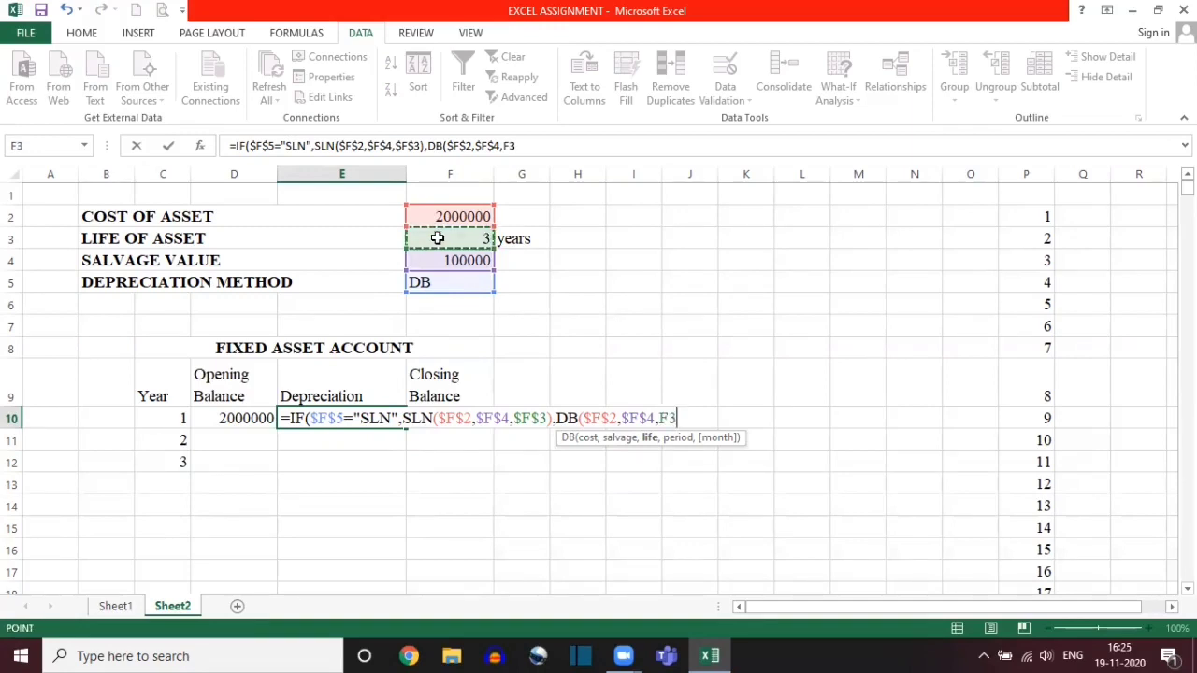
pyautogui.press('F4')
pyautogui.write(',')
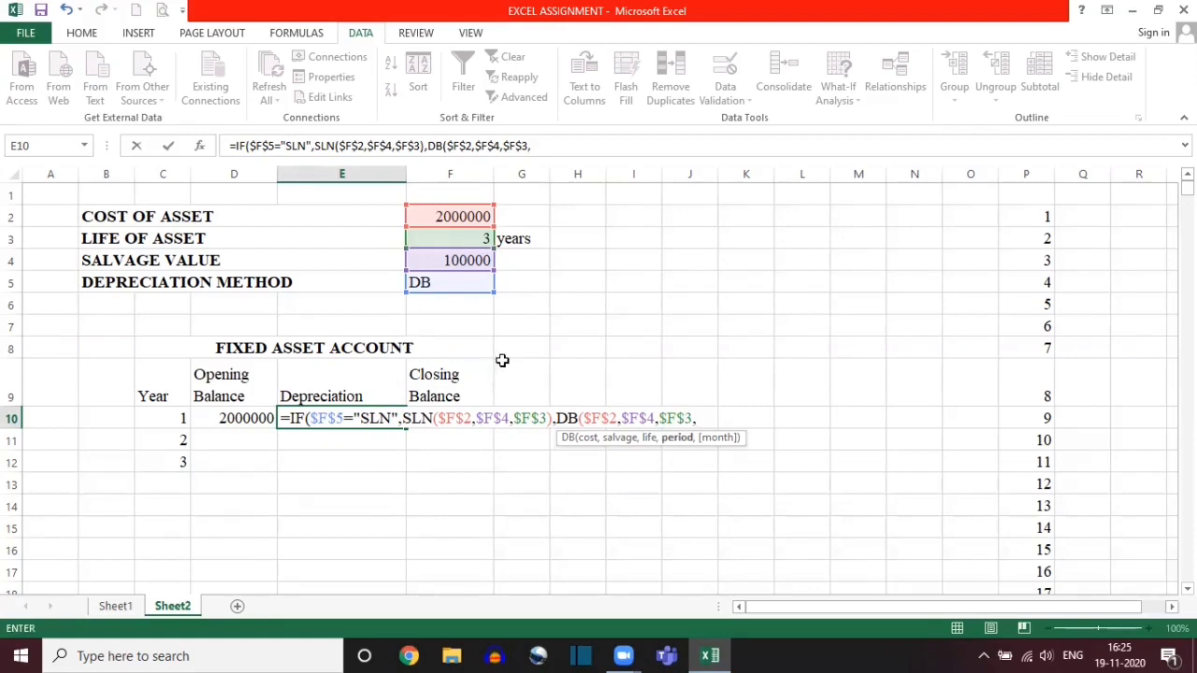
pyautogui.click(154, 418)
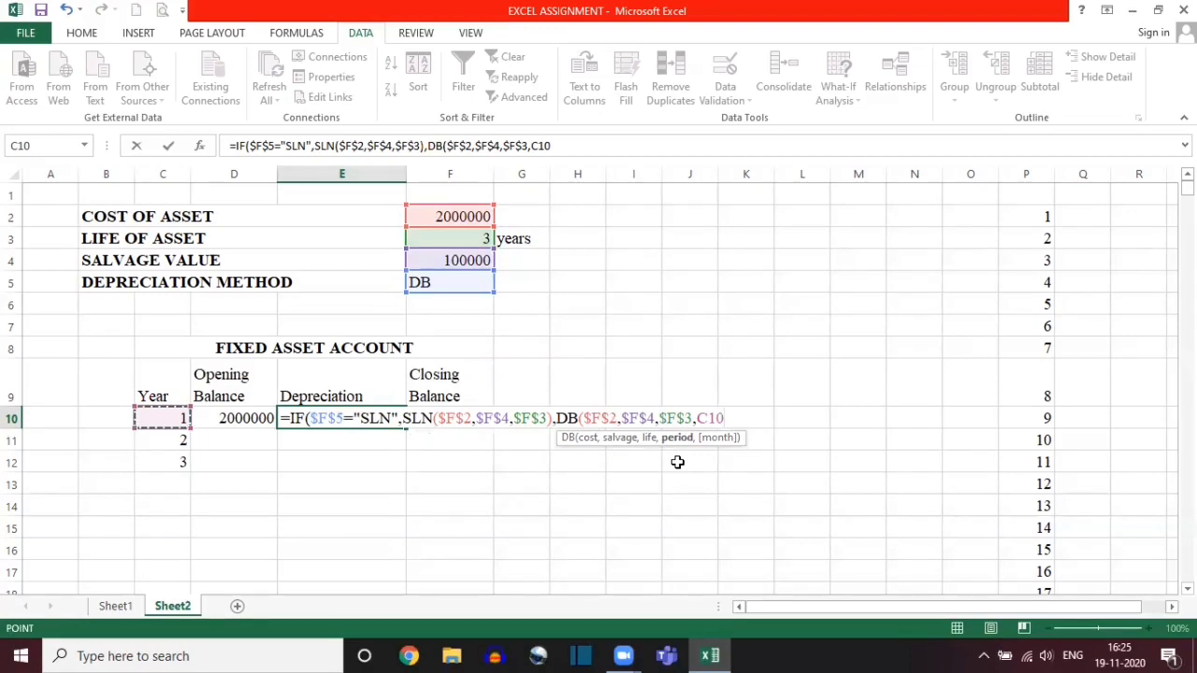
pyautogui.write(')')
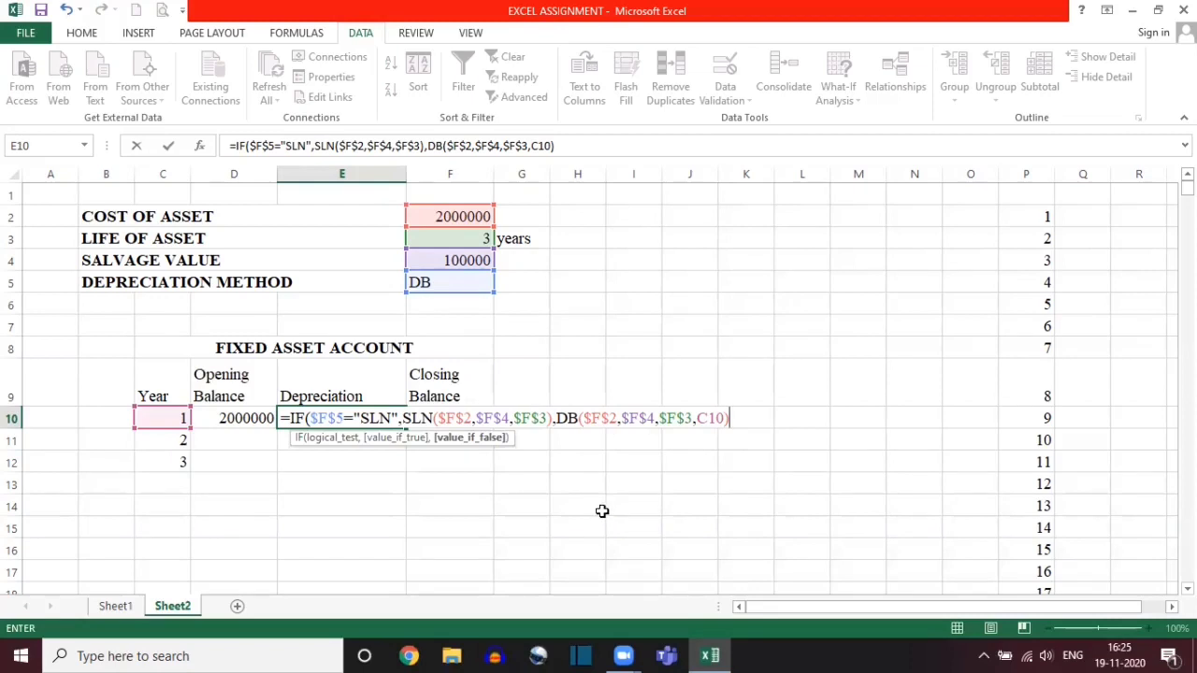
pyautogui.write(')')
pyautogui.press('Return')
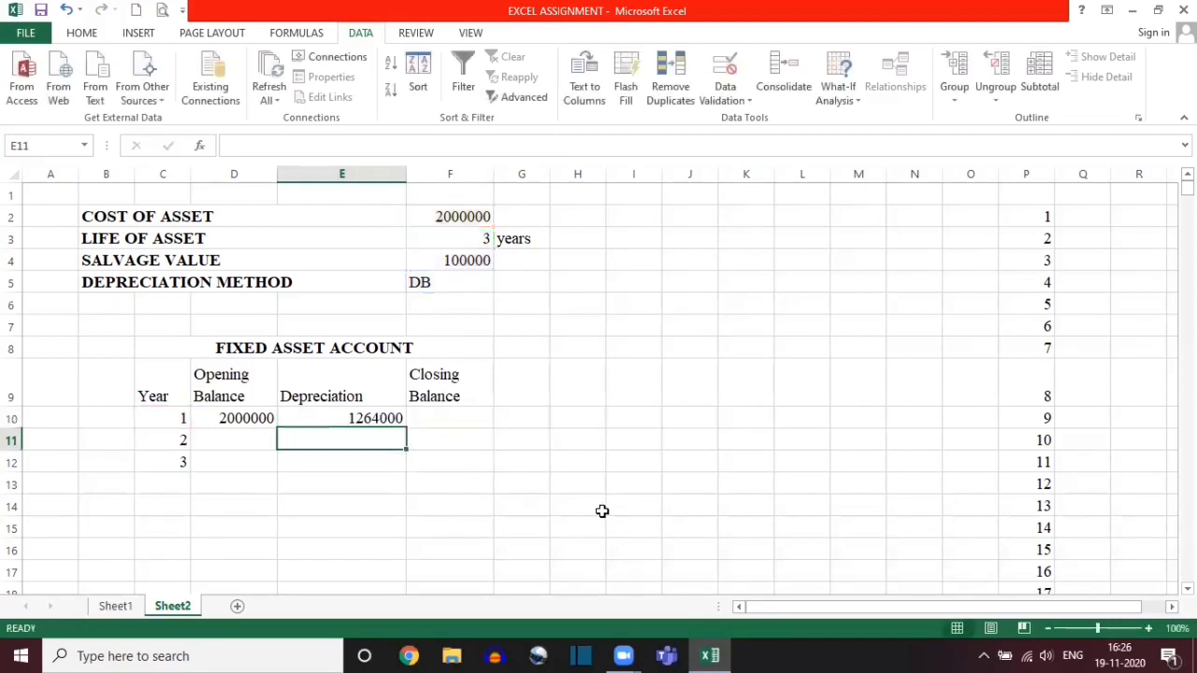
# Step: Test the Depreciation formula by switching the depreciation method in F5 to SLN and back to DB
pyautogui.click(482, 280)
pyautogui.click(501, 283)
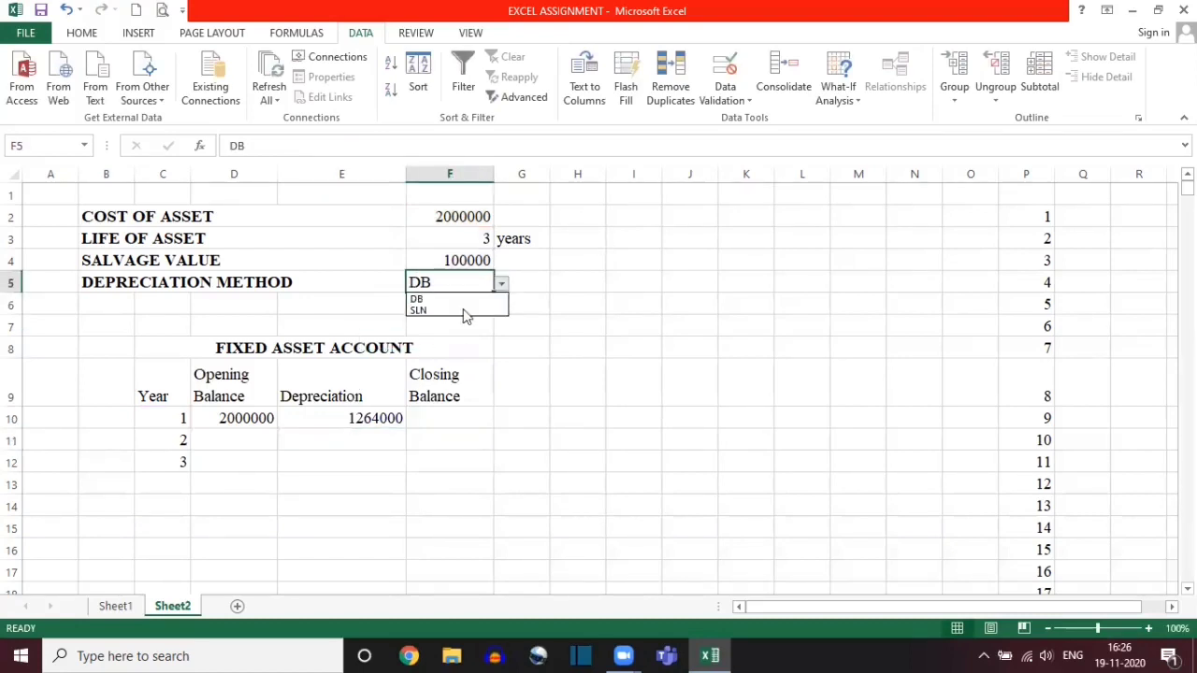
pyautogui.click(458, 311)
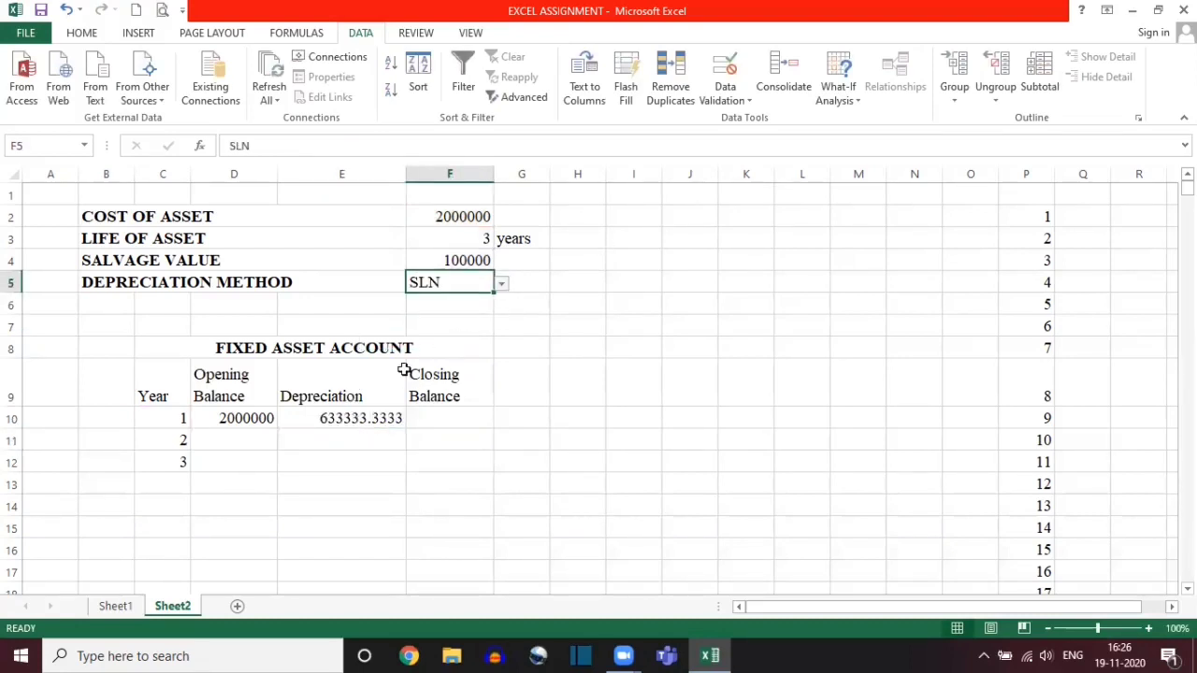
pyautogui.click(502, 282)
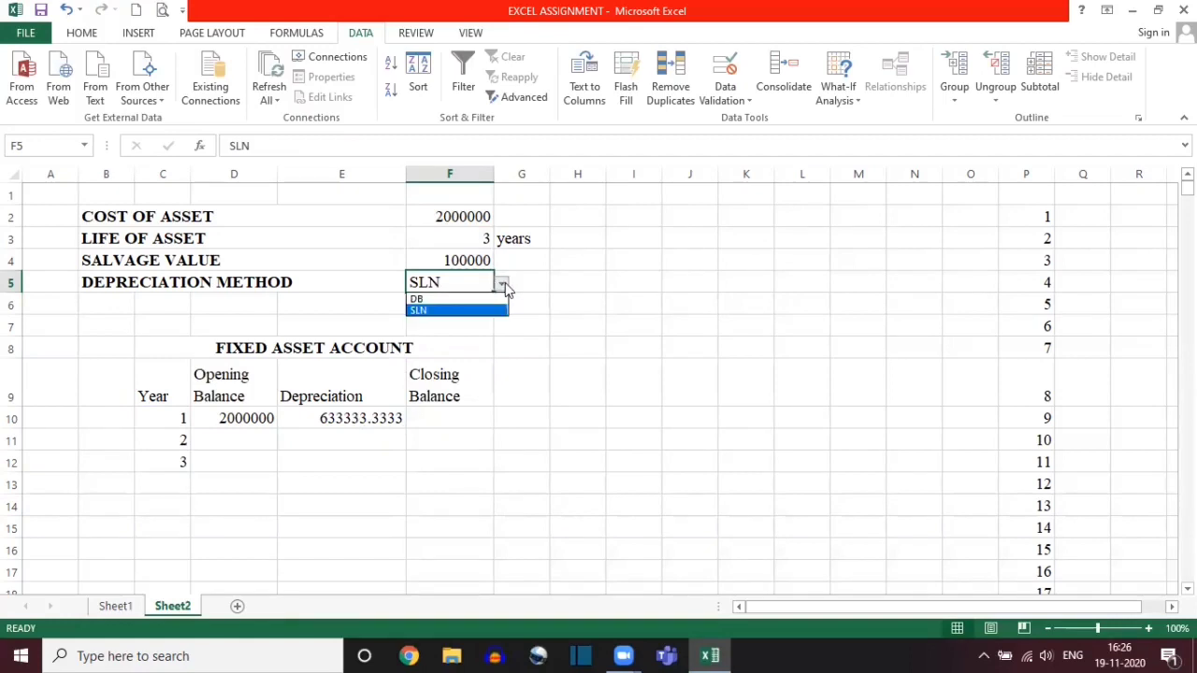
pyautogui.click(456, 300)
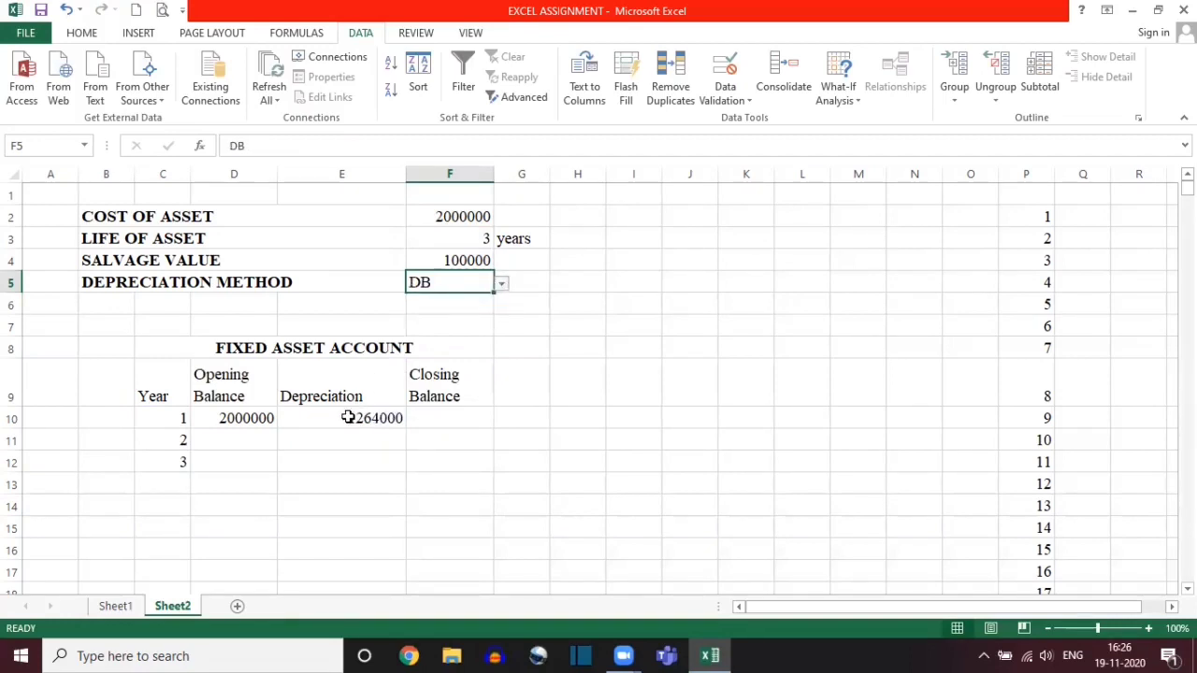
# Step: Fill the Depreciation formula from E10 down to E14 and check the cells for the rows with and without a year
pyautogui.click(347, 418)
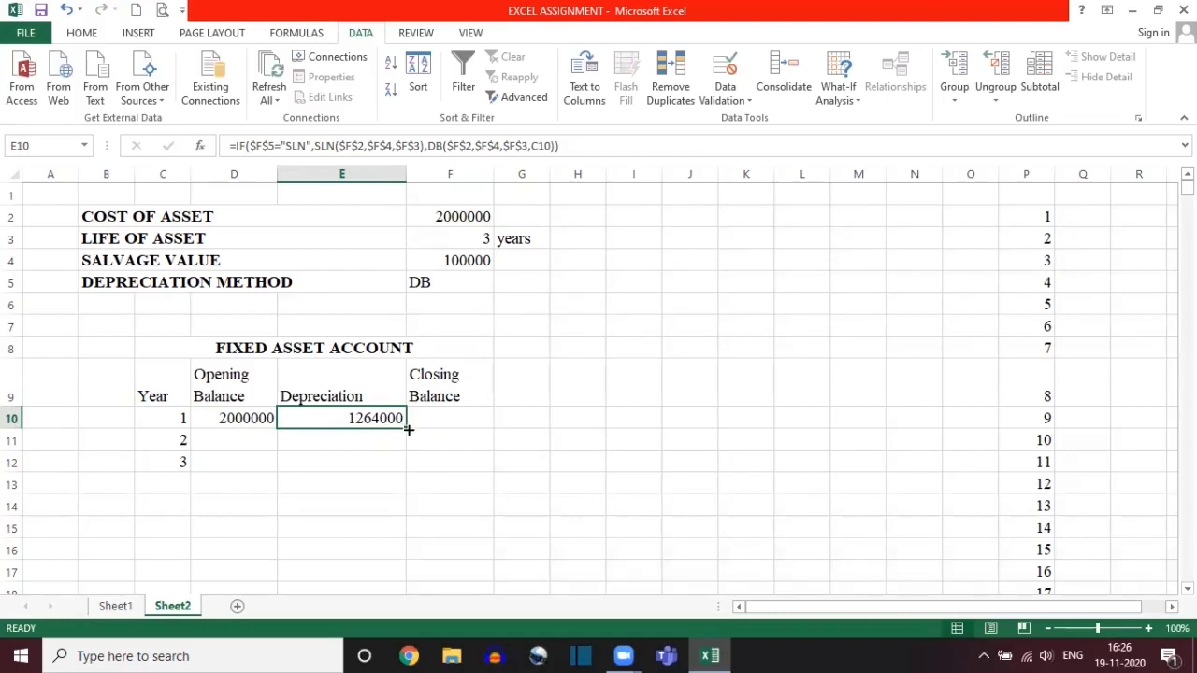
pyautogui.moveTo(404, 429); pyautogui.dragTo(396, 505)
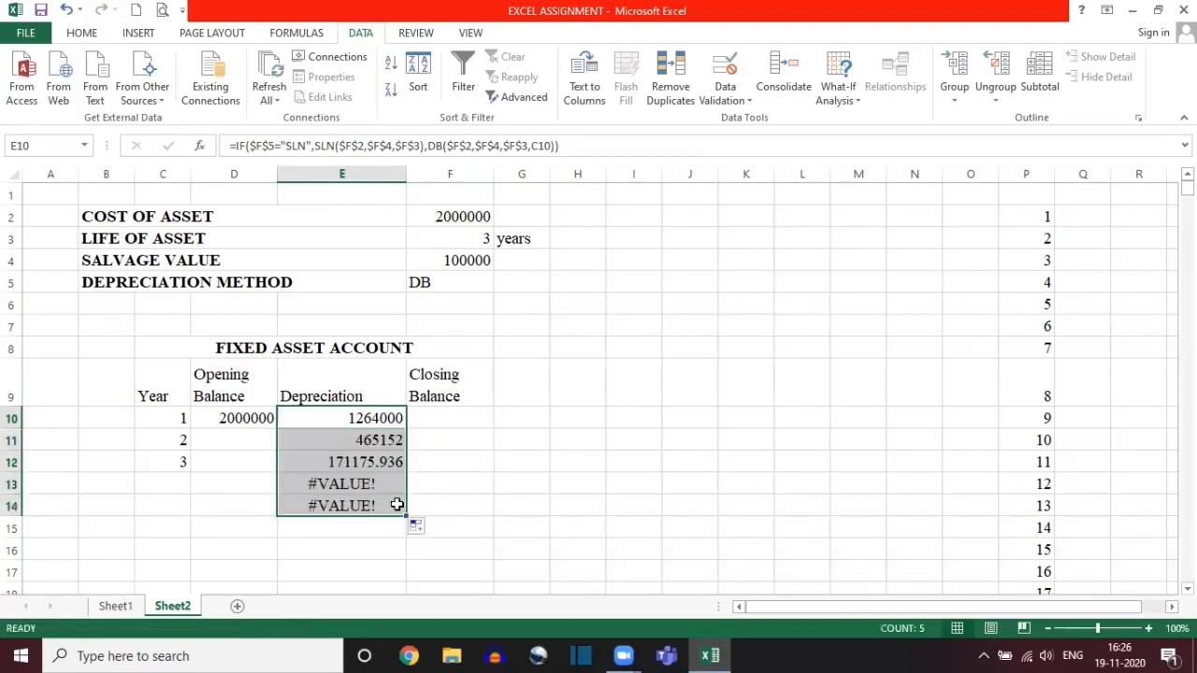
pyautogui.click(361, 461)
pyautogui.moveTo(358, 417); pyautogui.dragTo(358, 466)
pyautogui.click(334, 483)
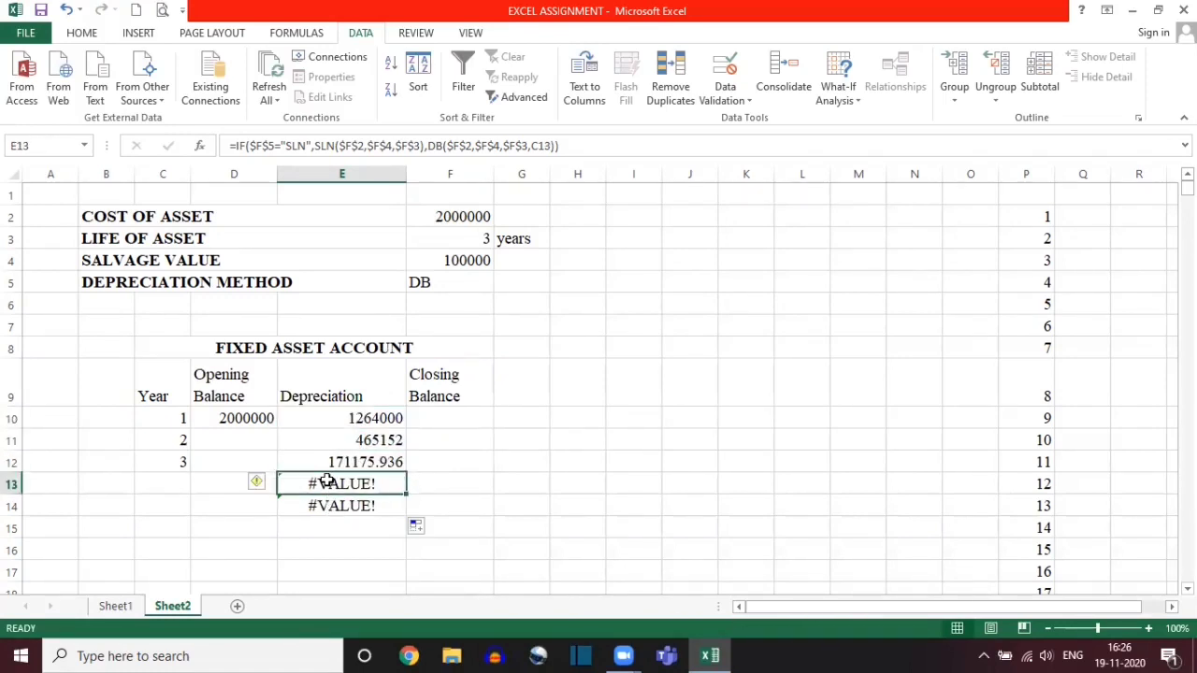
pyautogui.moveTo(327, 481)
pyautogui.mouseDown()
pyautogui.moveTo(328, 524)
pyautogui.moveTo(328, 481)
pyautogui.mouseUp()
# Step: Erase the entire existing Depreciation formula in cell E10, leaving the cell open for editing
pyautogui.doubleClick(336, 417)
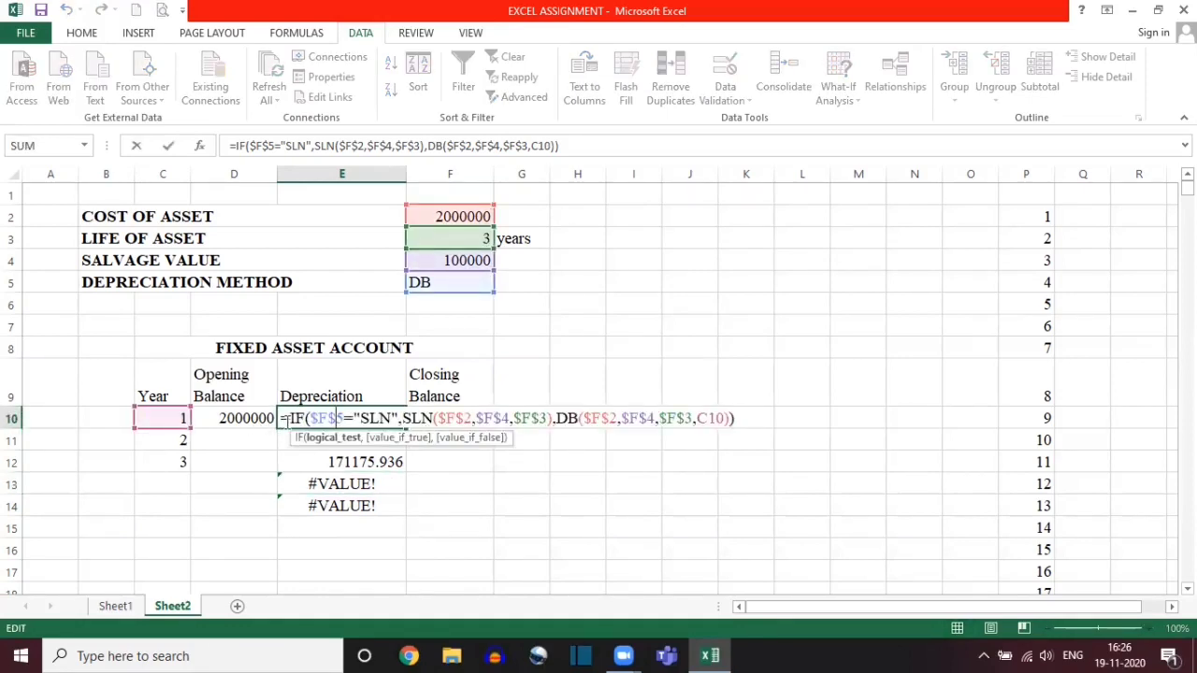
pyautogui.click(748, 420)
pyautogui.press('BackSpace')
pyautogui.press('BackSpace')
pyautogui.press('BackSpace')
pyautogui.press('BackSpace')
pyautogui.press('BackSpace')
pyautogui.press('BackSpace')
pyautogui.press('BackSpace')
pyautogui.press('BackSpace')
pyautogui.press('BackSpace')
pyautogui.press('BackSpace')
pyautogui.press('BackSpace')
pyautogui.press('BackSpace')
pyautogui.press('BackSpace')
pyautogui.press('BackSpace')
pyautogui.press('BackSpace')
pyautogui.press('BackSpace')
pyautogui.press('BackSpace')
pyautogui.press('BackSpace')
pyautogui.press('BackSpace')
pyautogui.press('BackSpace')
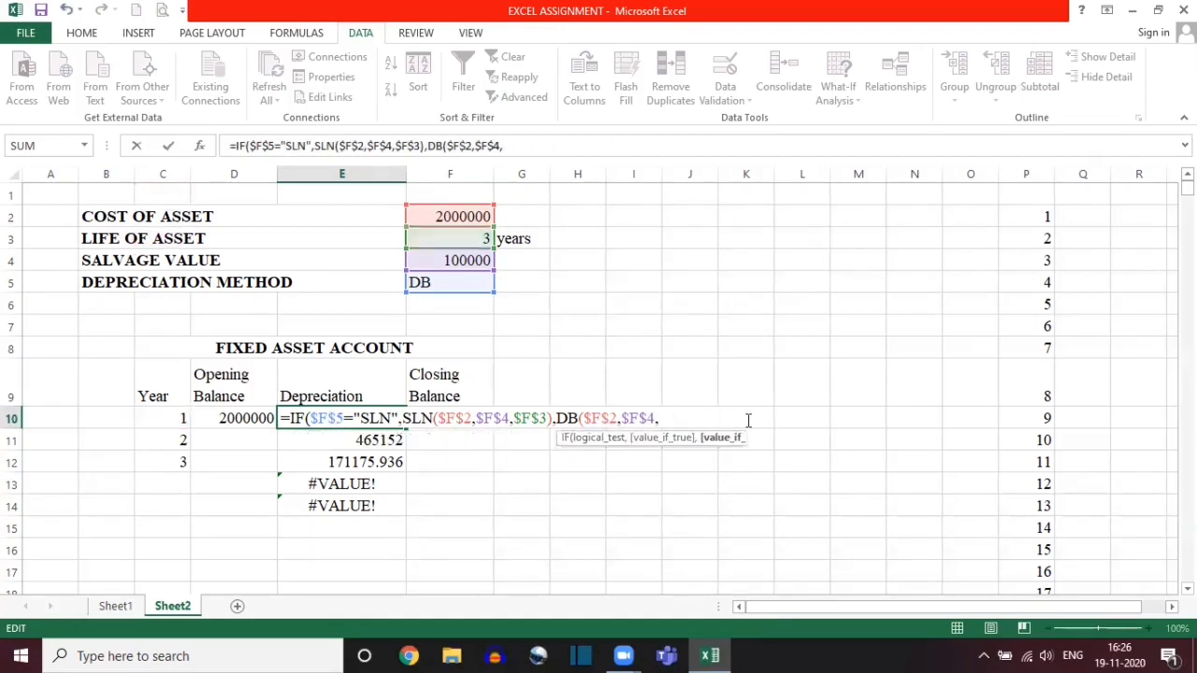
pyautogui.press('BackSpace')
pyautogui.press('BackSpace')
pyautogui.press('BackSpace')
pyautogui.press('BackSpace')
pyautogui.press('BackSpace')
pyautogui.press('BackSpace')
pyautogui.press('BackSpace')
pyautogui.press('BackSpace')
pyautogui.press('BackSpace')
pyautogui.press('BackSpace')
pyautogui.press('BackSpace')
pyautogui.press('BackSpace')
pyautogui.press('BackSpace')
pyautogui.press('BackSpace')
pyautogui.press('BackSpace')
pyautogui.press('BackSpace')
pyautogui.press('BackSpace')
pyautogui.press('BackSpace')
pyautogui.press('BackSpace')
pyautogui.press('BackSpace')
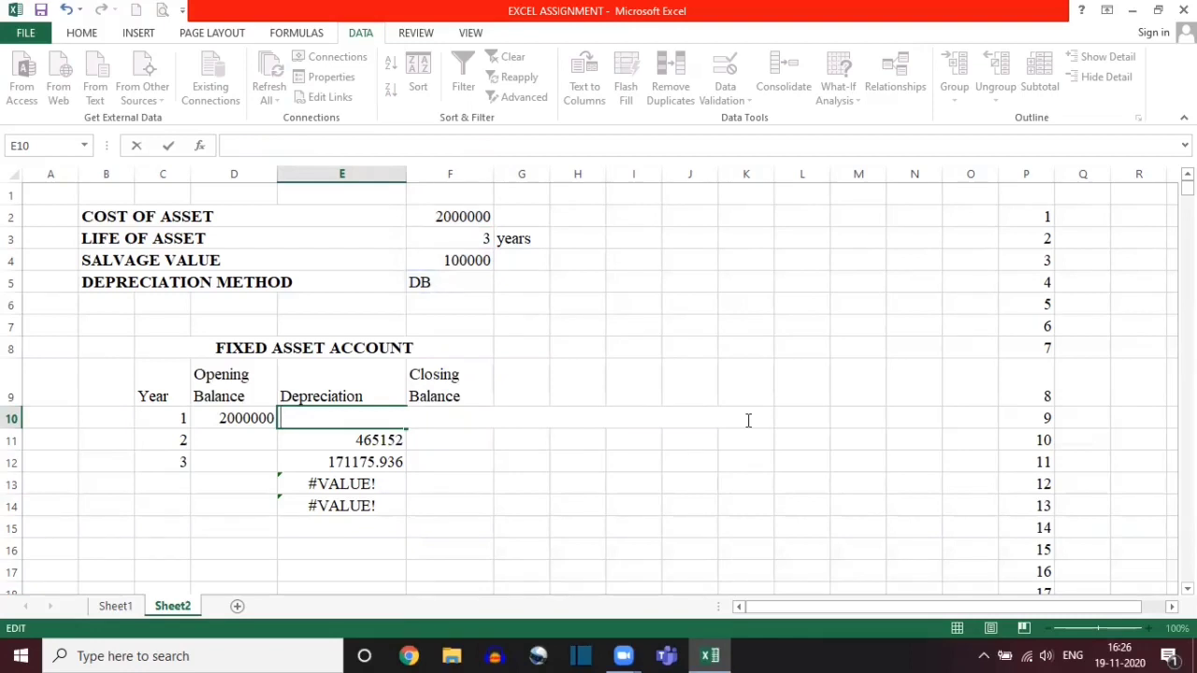
# Step: Start a new E10 formula as an IF that returns "" when C10="", and continue to its value-if-false argument
pyautogui.write('=IF')
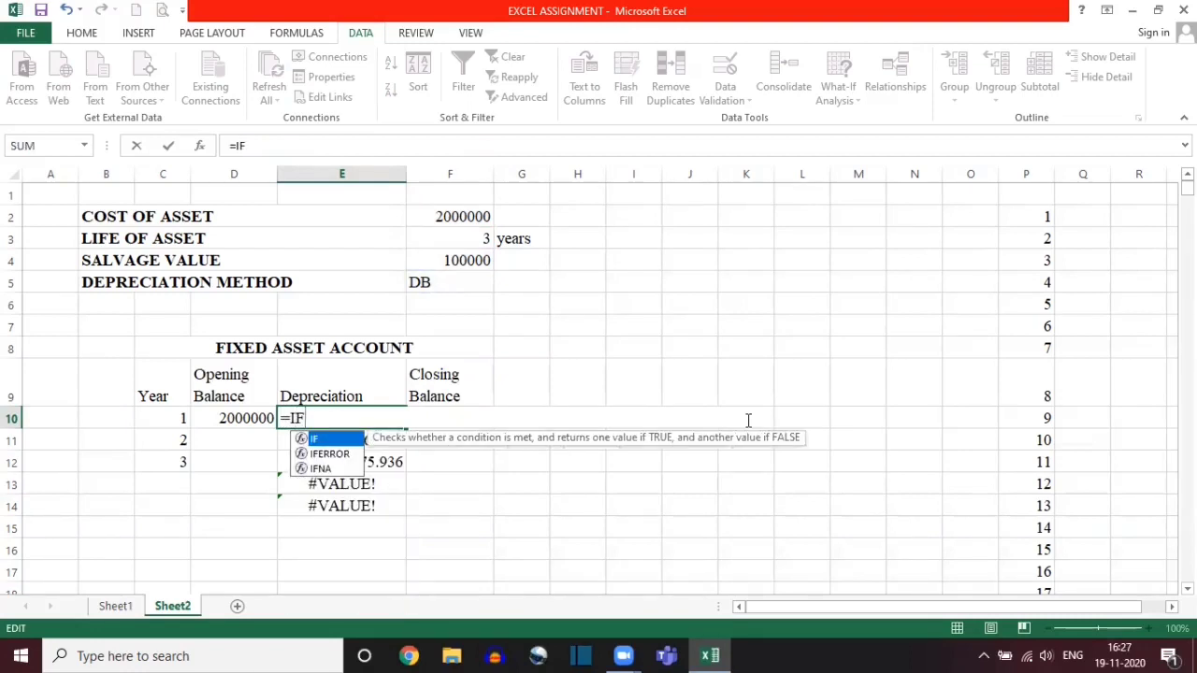
pyautogui.write('(')
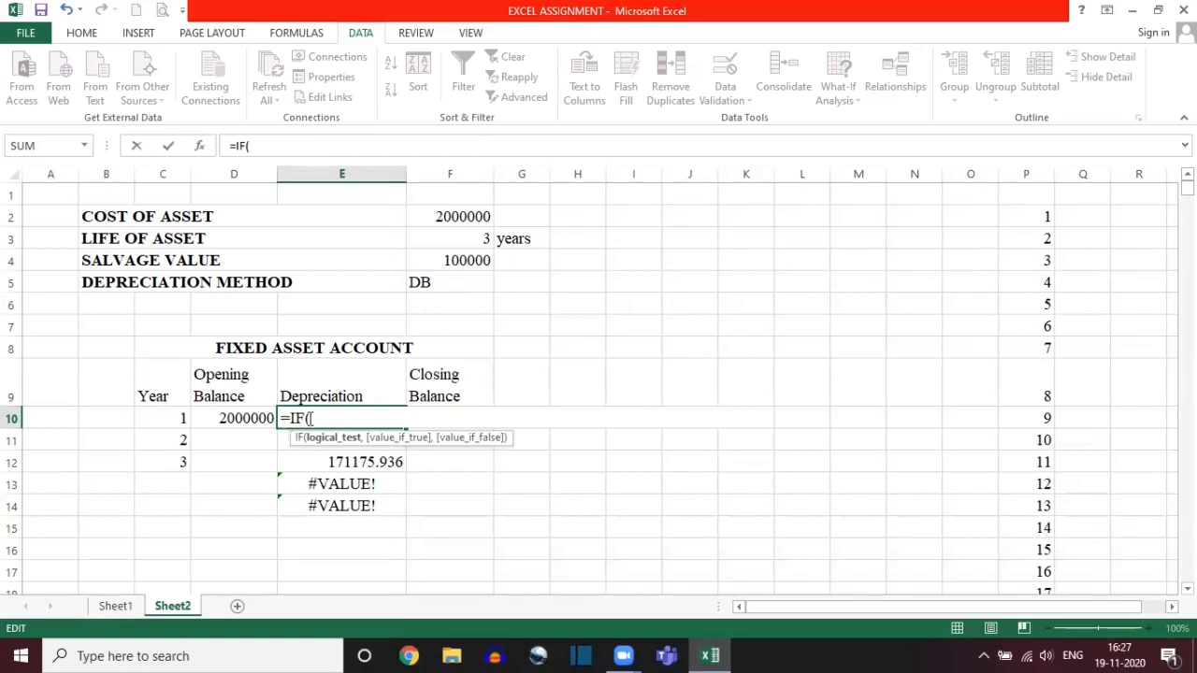
pyautogui.click(159, 419)
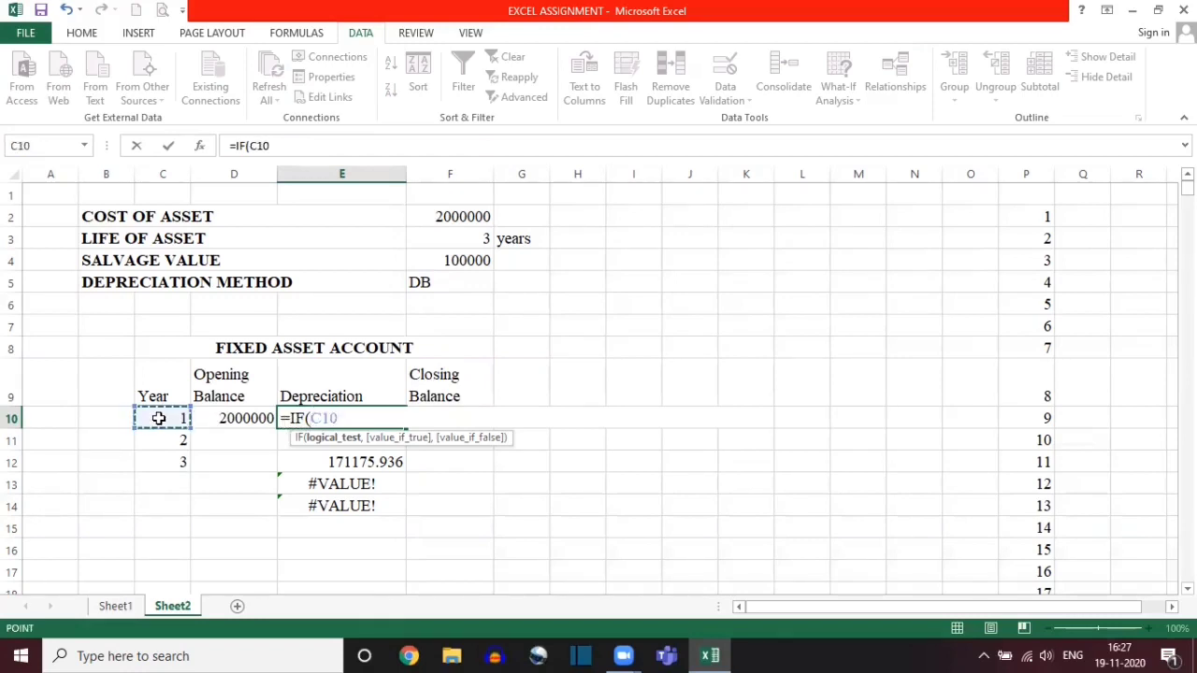
pyautogui.write('=')
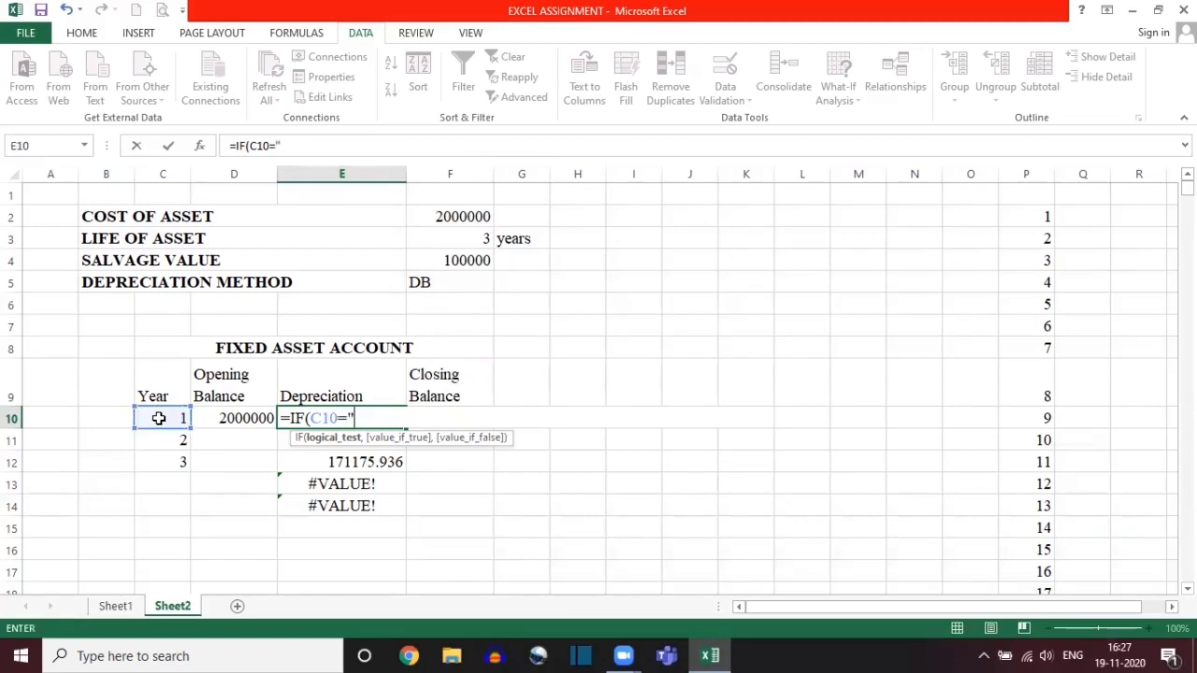
pyautogui.write('"",')
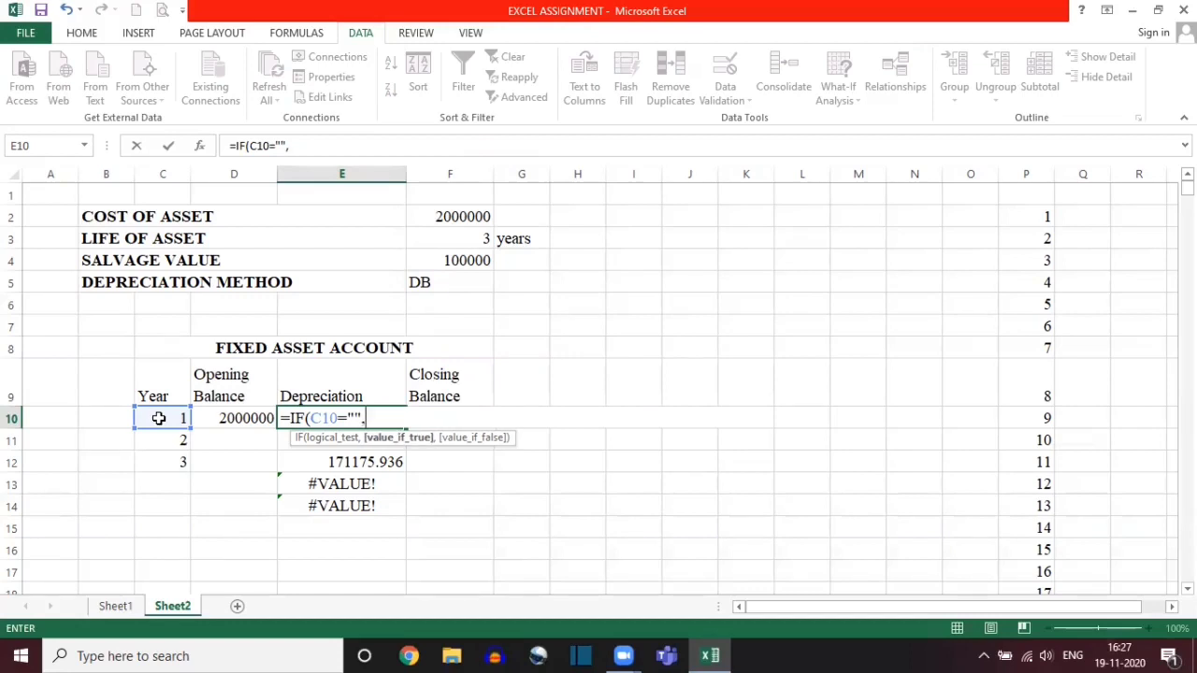
pyautogui.write('""')
# Step: Nest a second IF as the value if false, with the logical test $F$5="DB"
pyautogui.write(',')
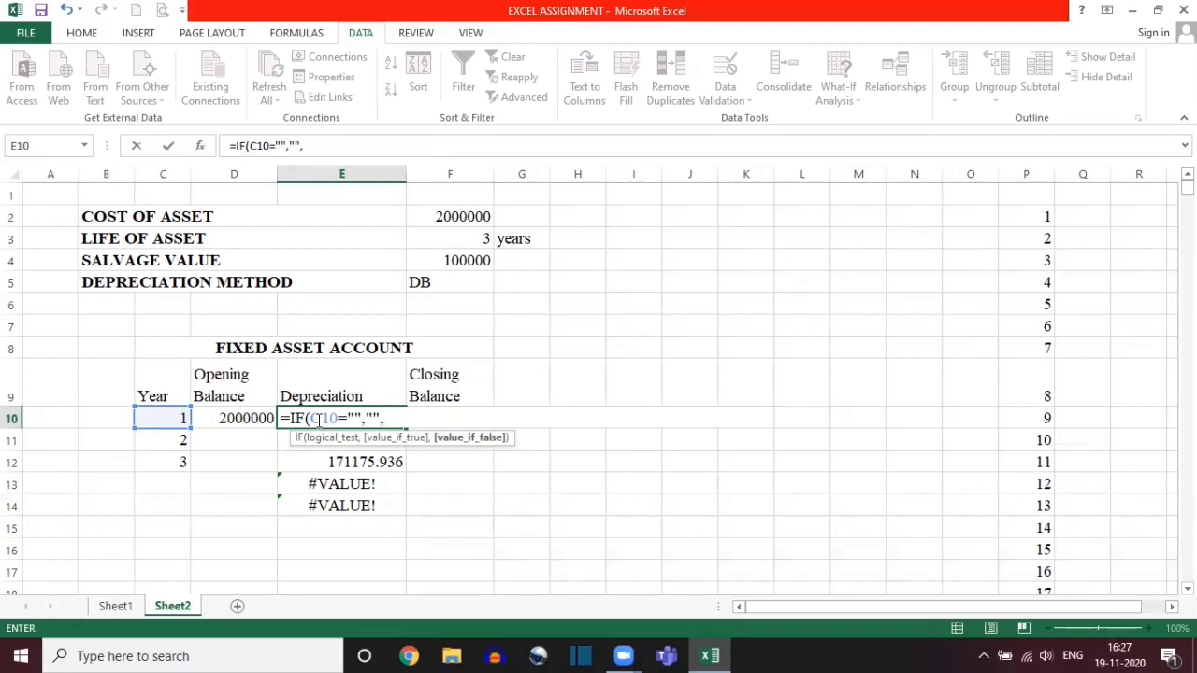
pyautogui.write('IF')
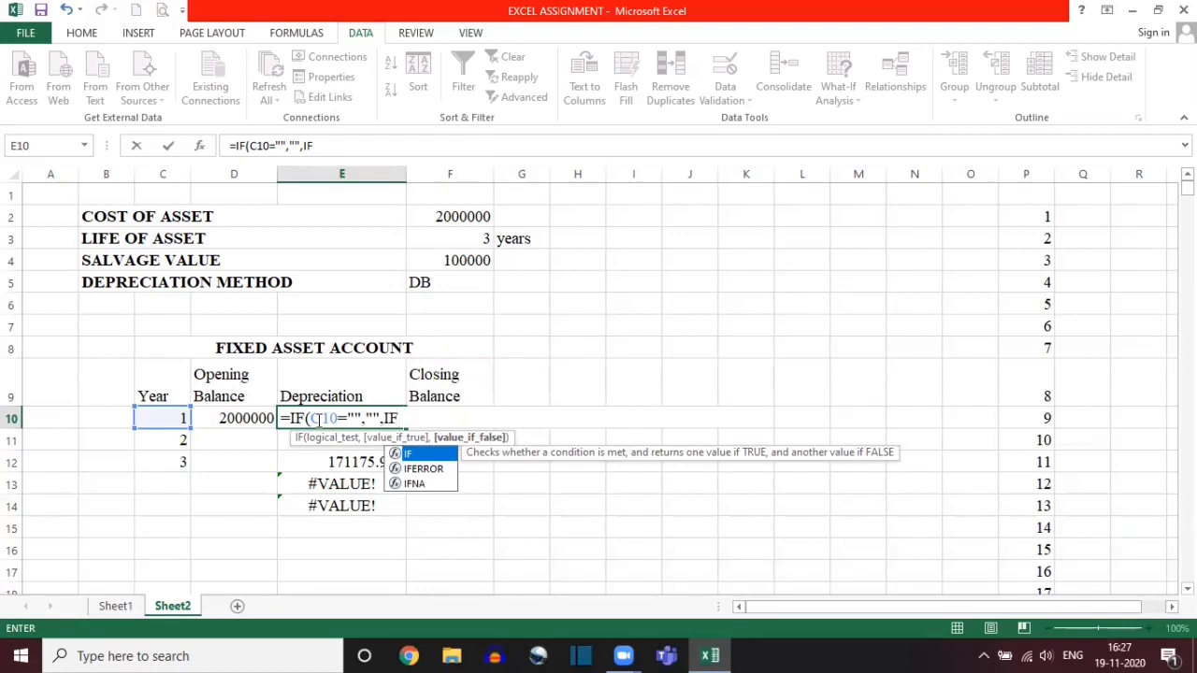
pyautogui.write('(')
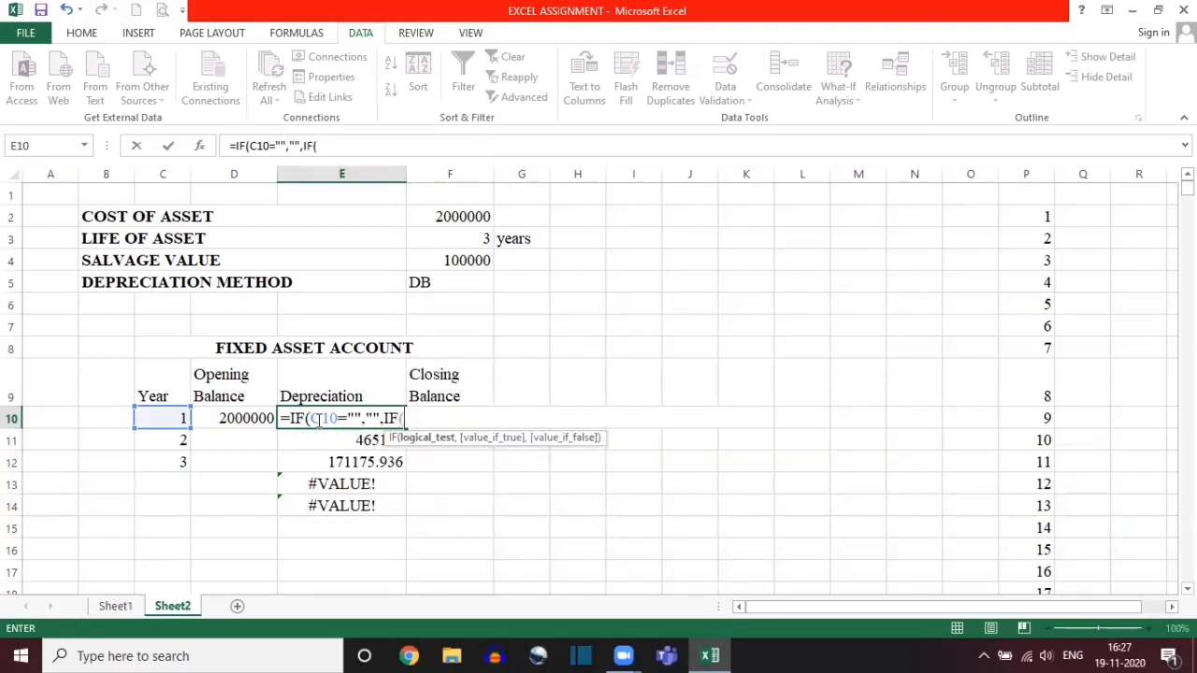
pyautogui.click(444, 281)
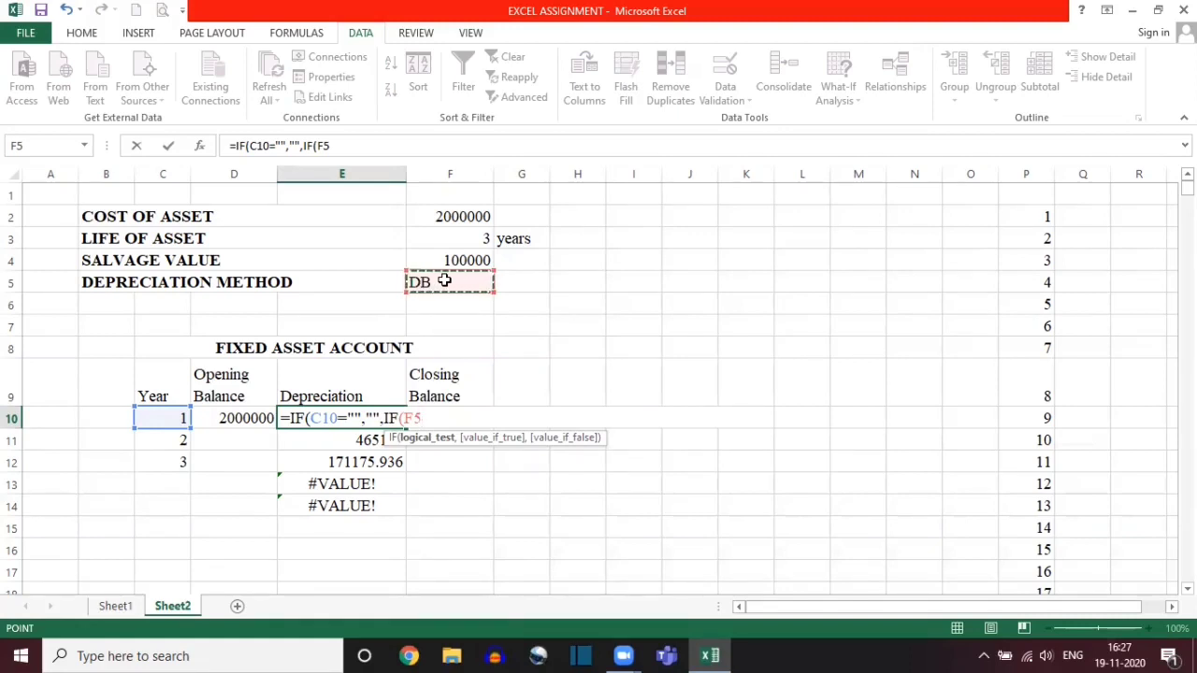
pyautogui.press('F4')
pyautogui.write('=')
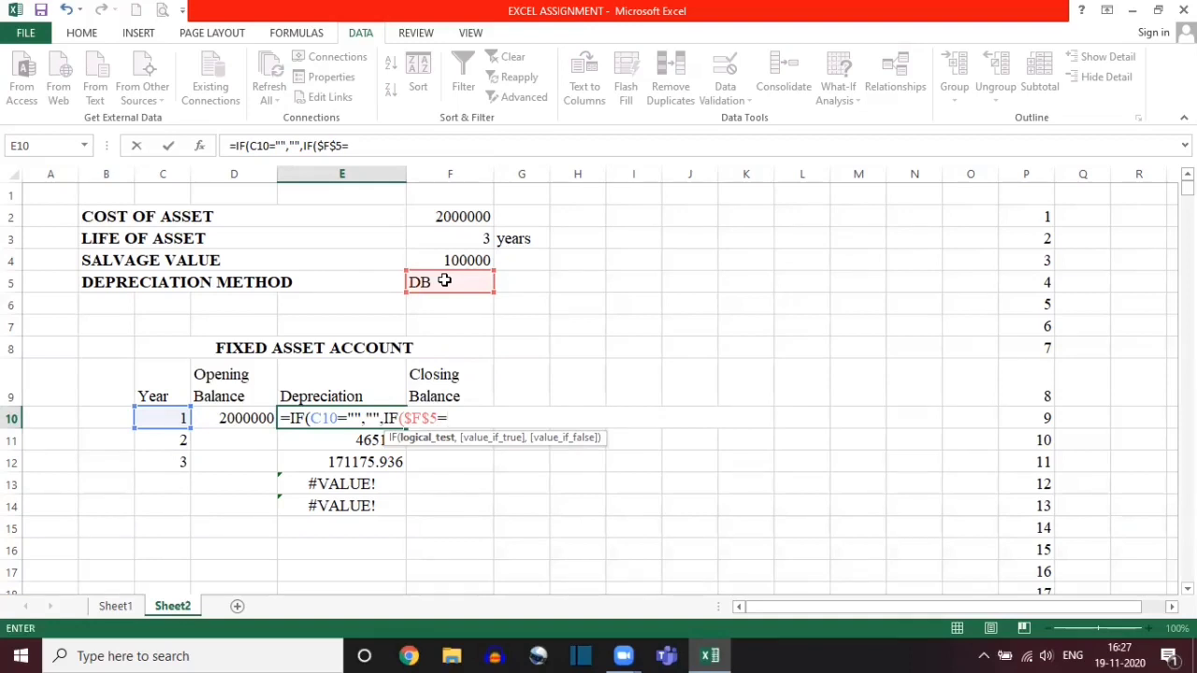
pyautogui.write('"DB"')
pyautogui.write(',')
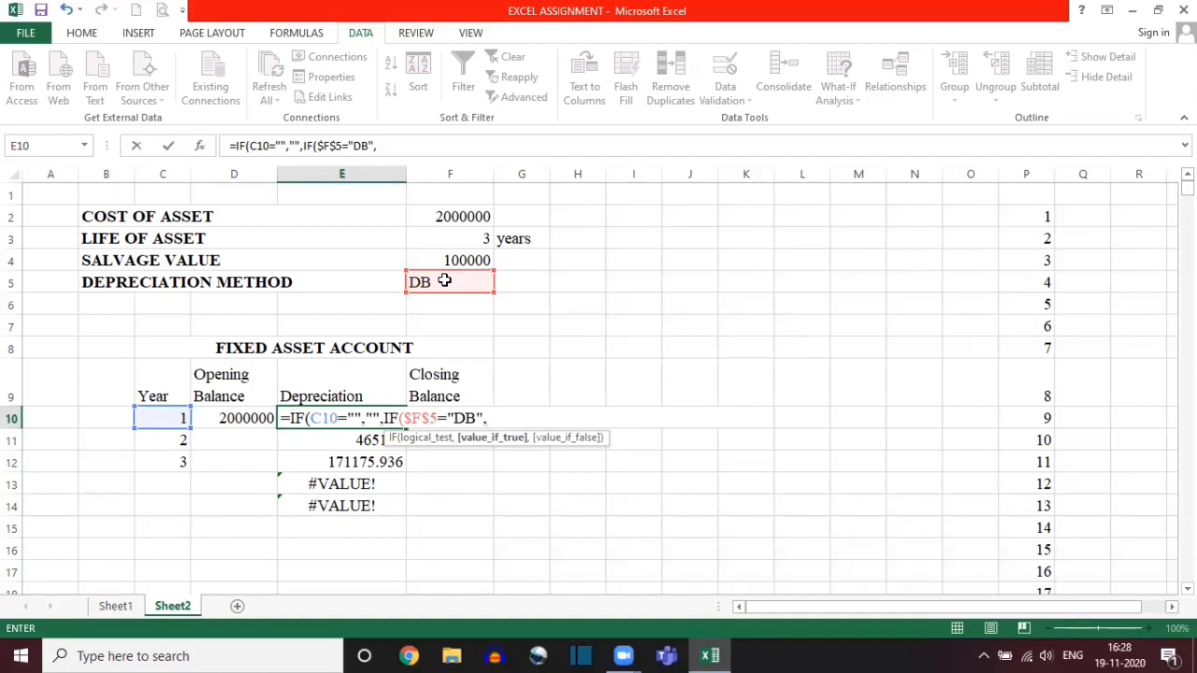
# Step: Add DB($F$2,$F$4,$F$3,C10) as the nested IF's value if true and continue to its value-if-false argument
pyautogui.write('DB')
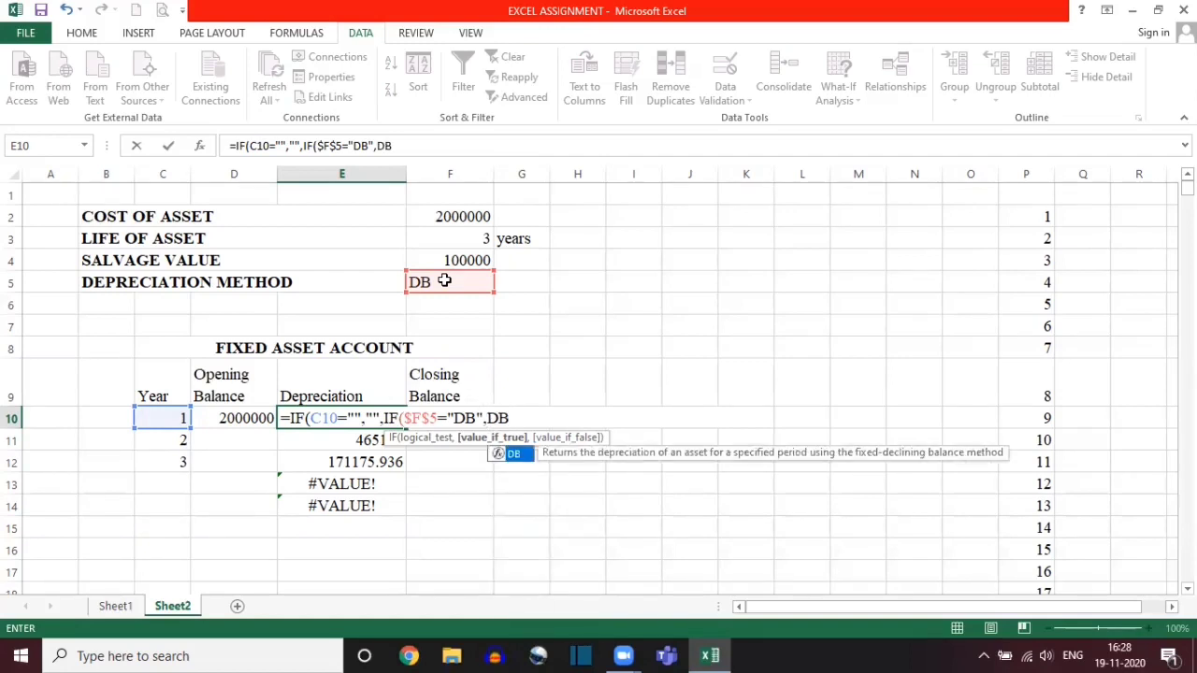
pyautogui.write('(')
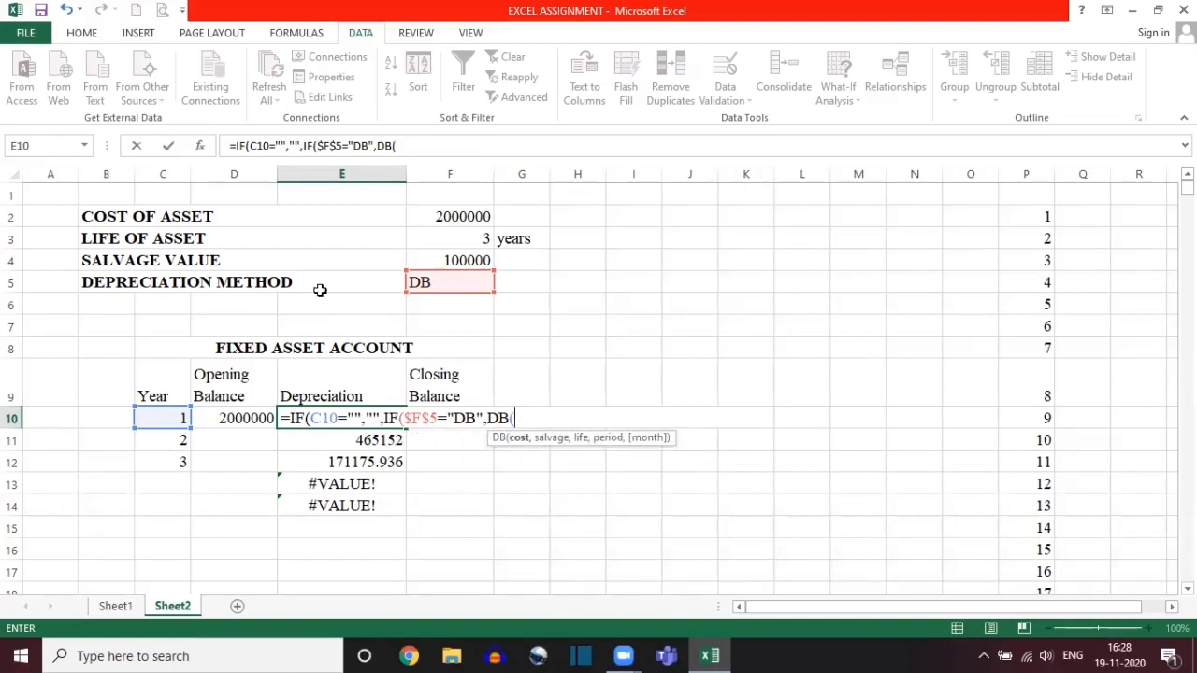
pyautogui.click(457, 216)
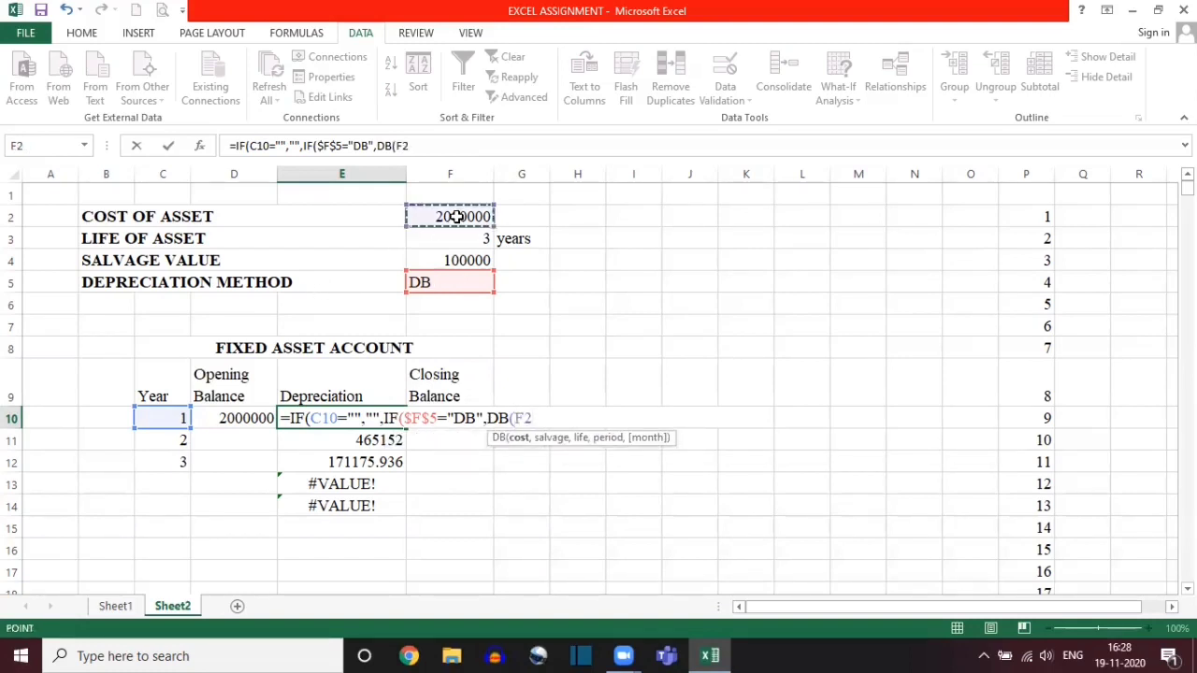
pyautogui.press('F4')
pyautogui.write(',')
pyautogui.click(453, 261)
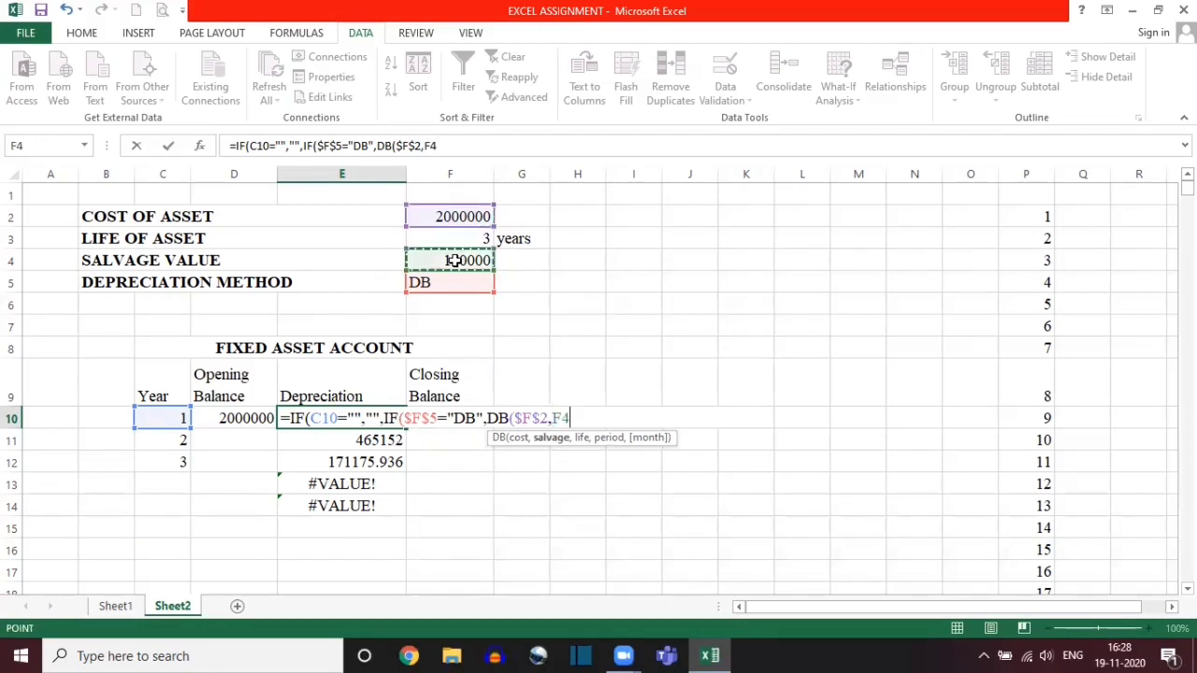
pyautogui.press('F4')
pyautogui.write(',')
pyautogui.click(439, 235)
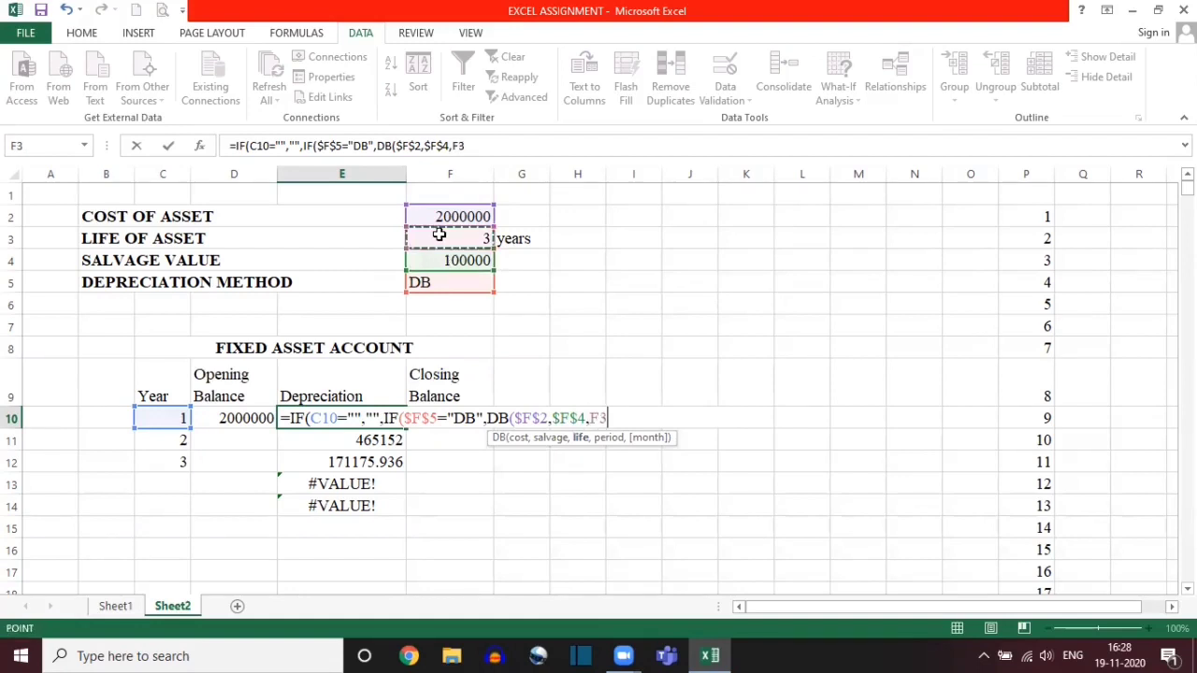
pyautogui.press('F4')
pyautogui.write(',')
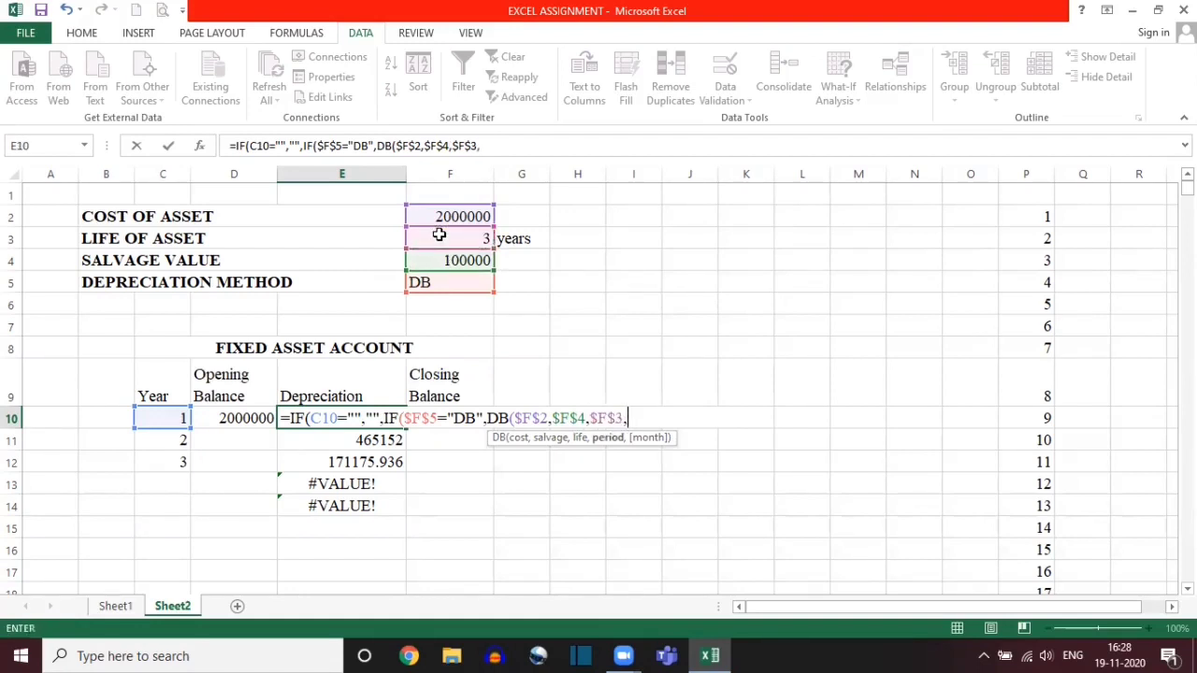
pyautogui.click(156, 415)
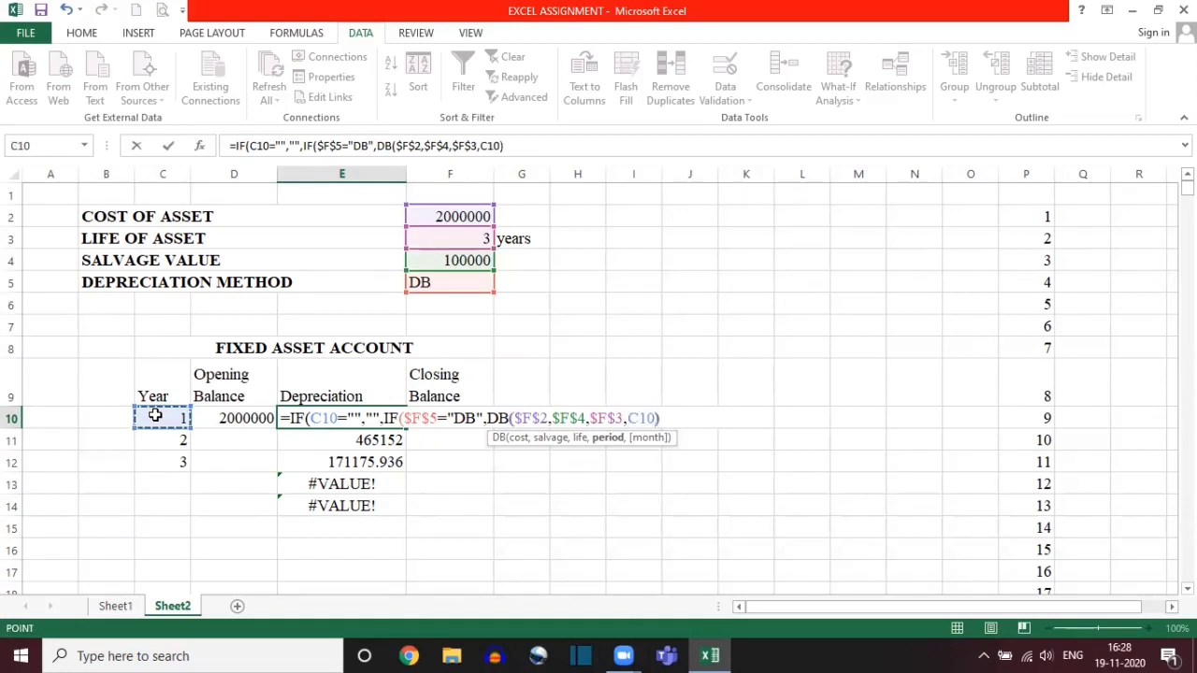
pyautogui.write('),')
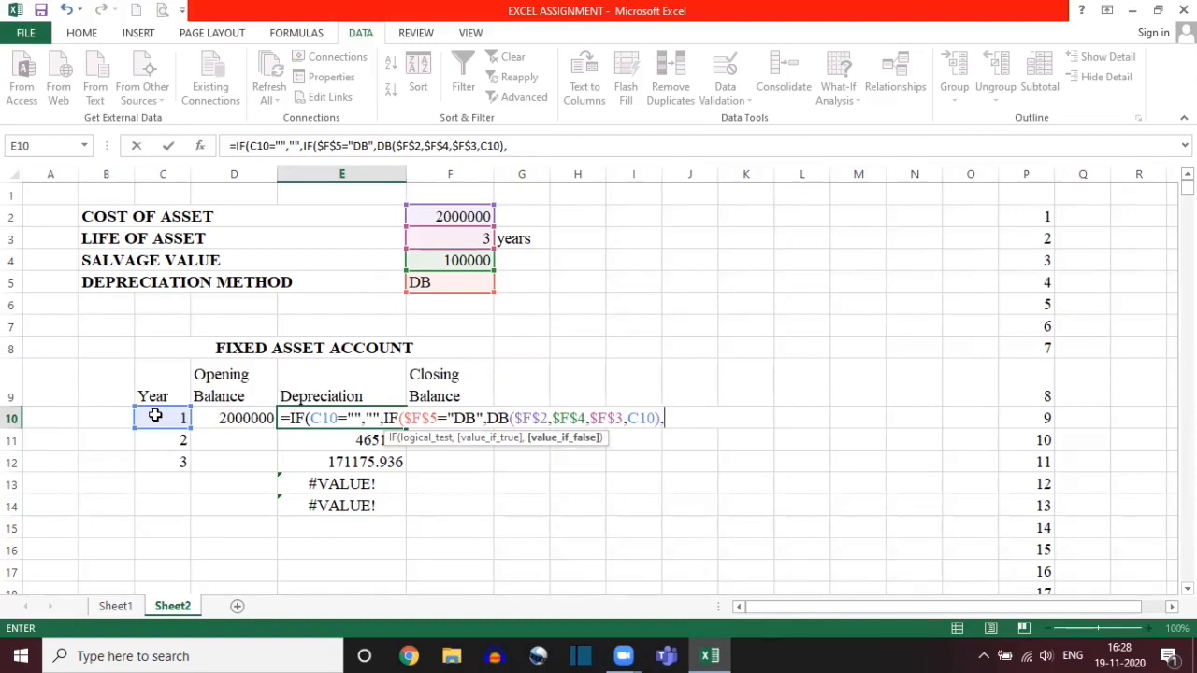
# Step: Add SLN($F$2,$F$4,$F$3) as the nested IF's value if false and close the nested IF
pyautogui.write('SLN')
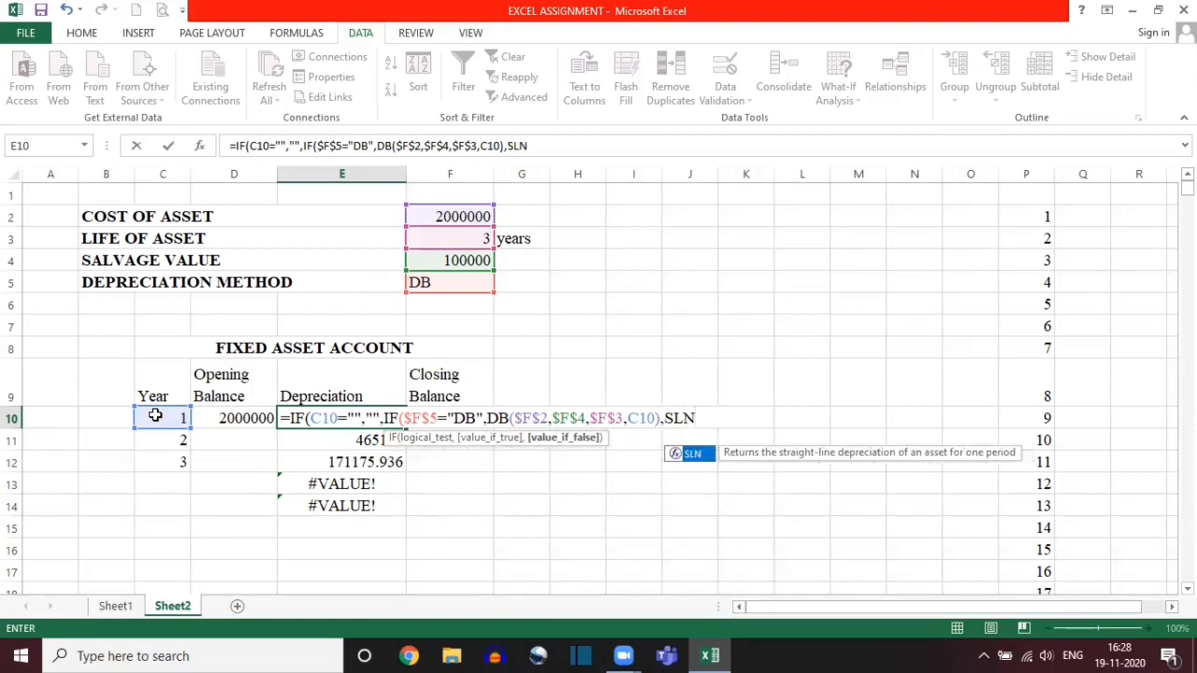
pyautogui.write('(')
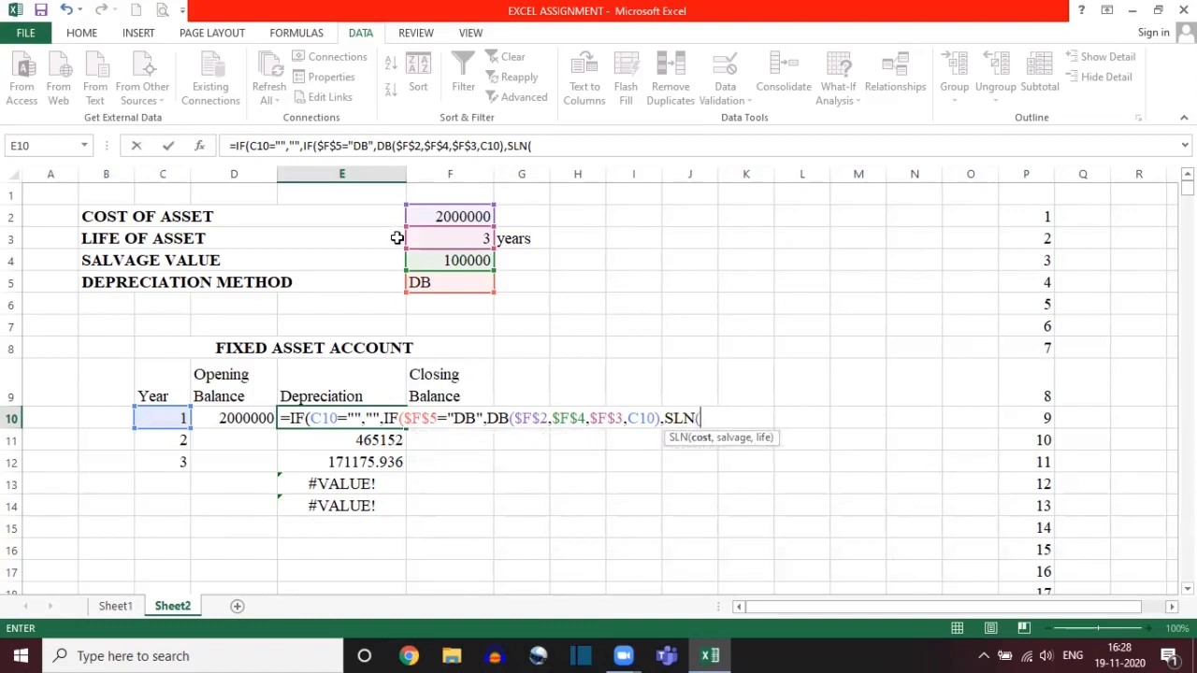
pyautogui.click(434, 216)
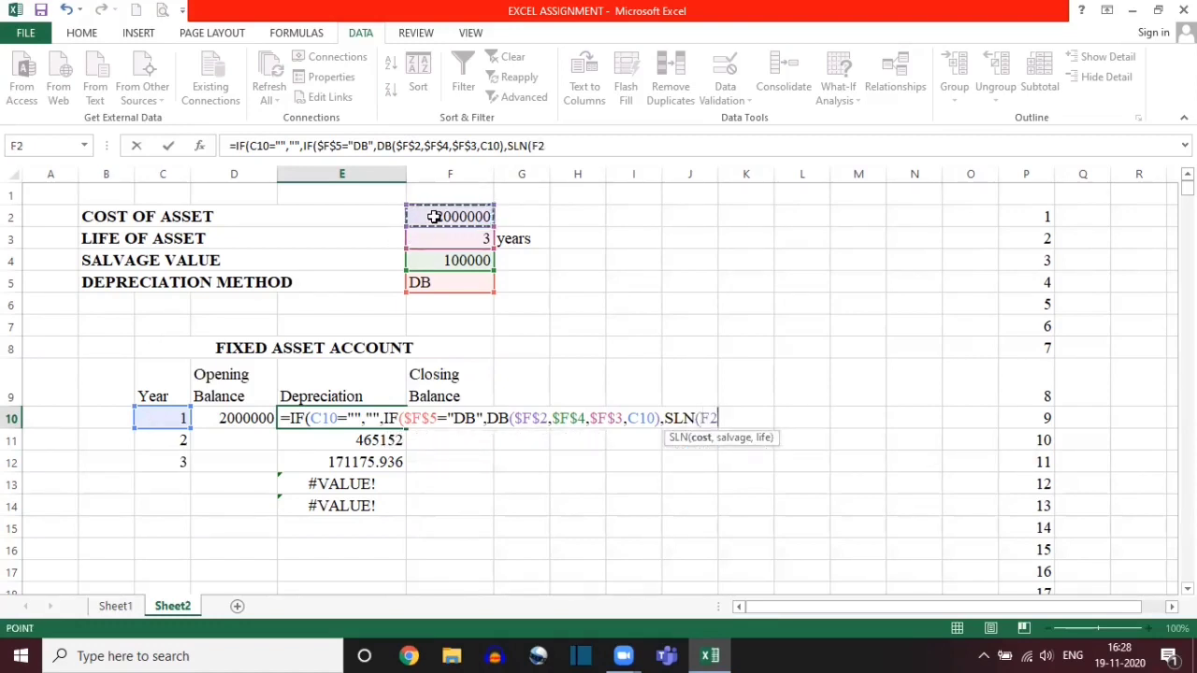
pyautogui.press('F4')
pyautogui.write(',')
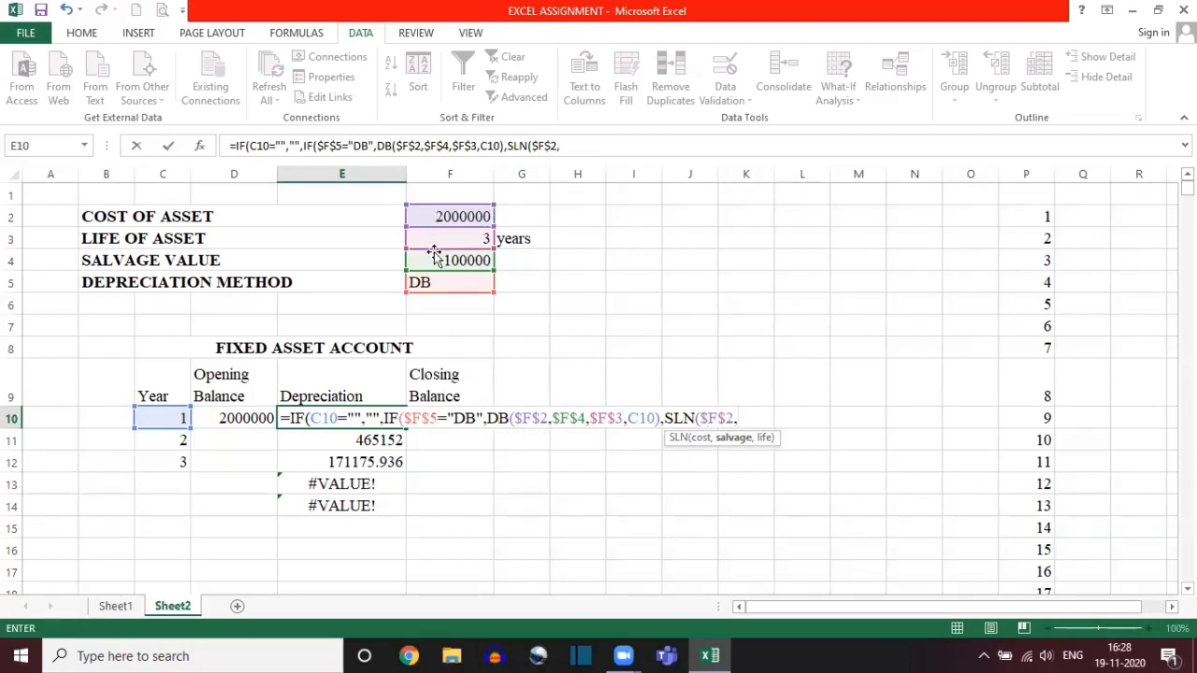
pyautogui.click(434, 260)
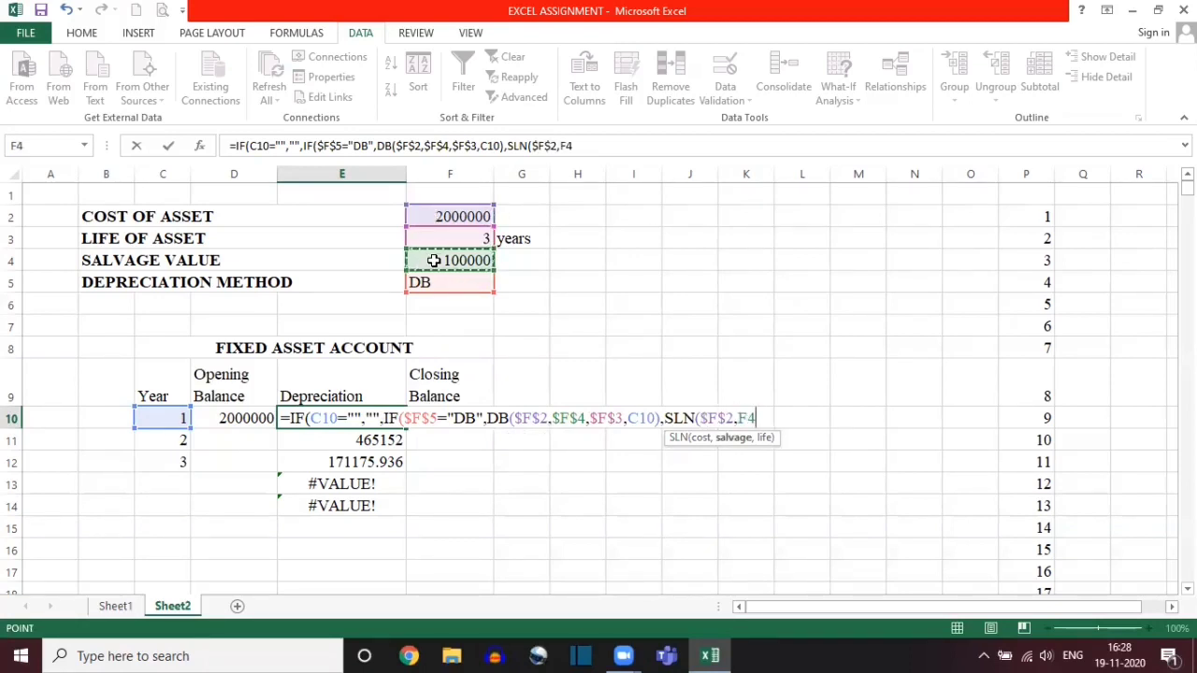
pyautogui.press('F4')
pyautogui.write(',')
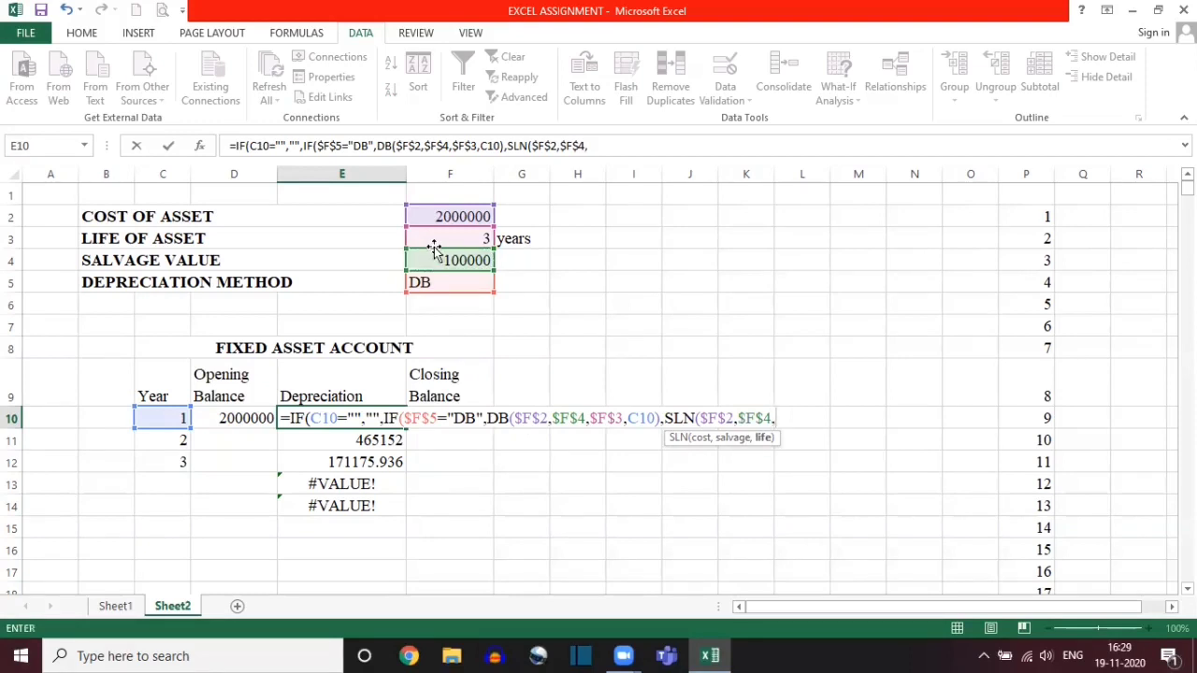
pyautogui.click(432, 236)
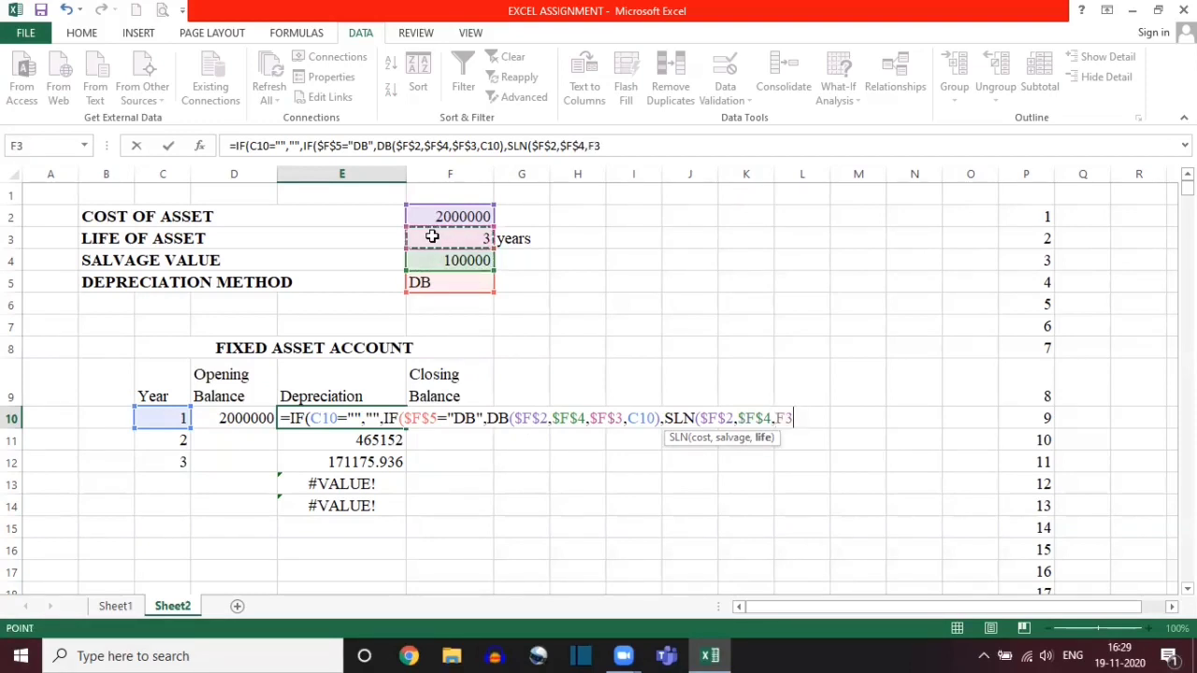
pyautogui.press('F4')
pyautogui.write(')')
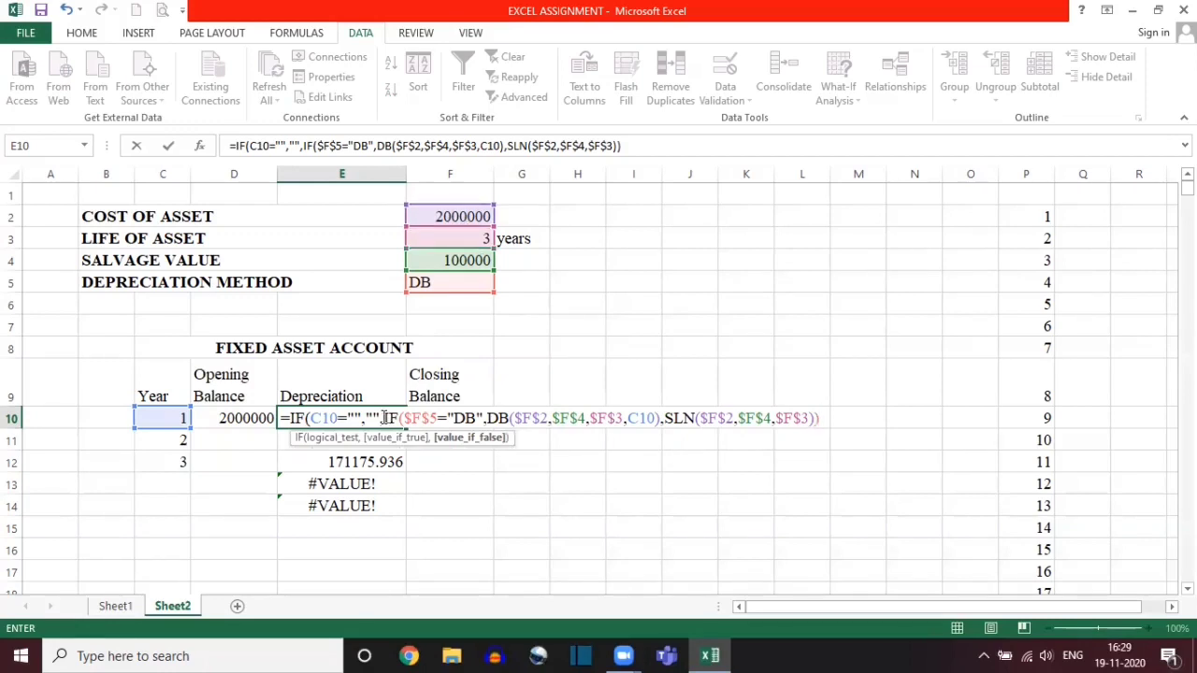
# Step: Complete the E10 formula with the outer IF's closing parenthesis and fill it down to E14
pyautogui.doubleClick(384, 418)
pyautogui.click(821, 418)
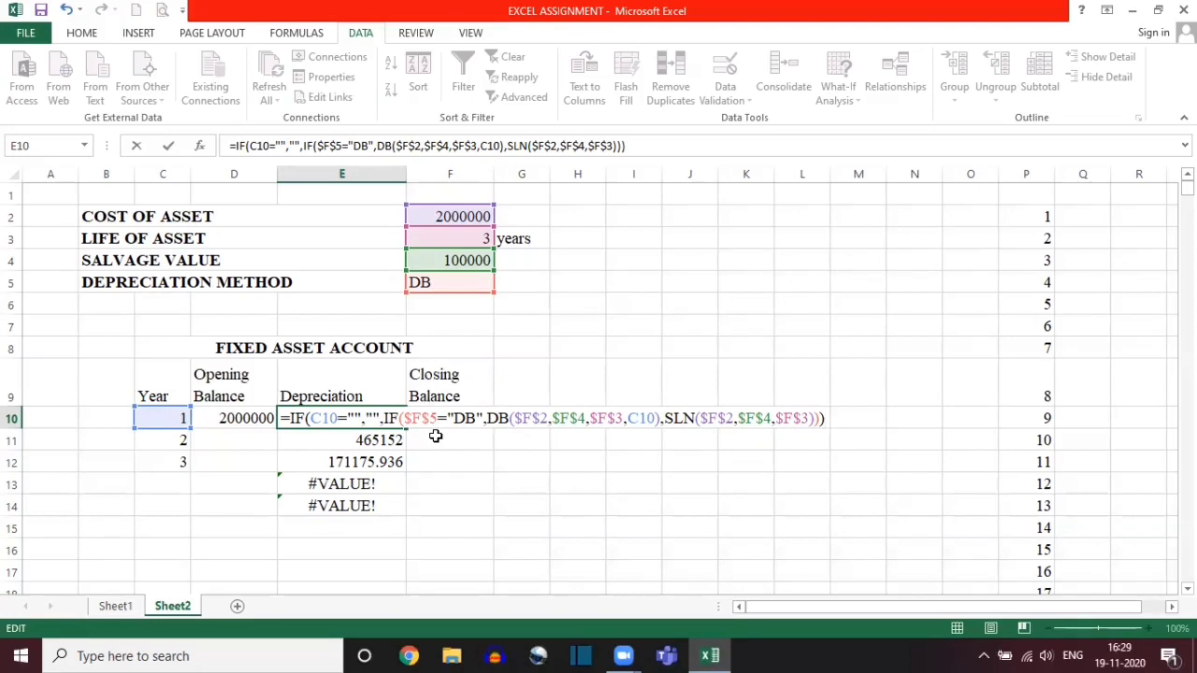
pyautogui.press('Return')
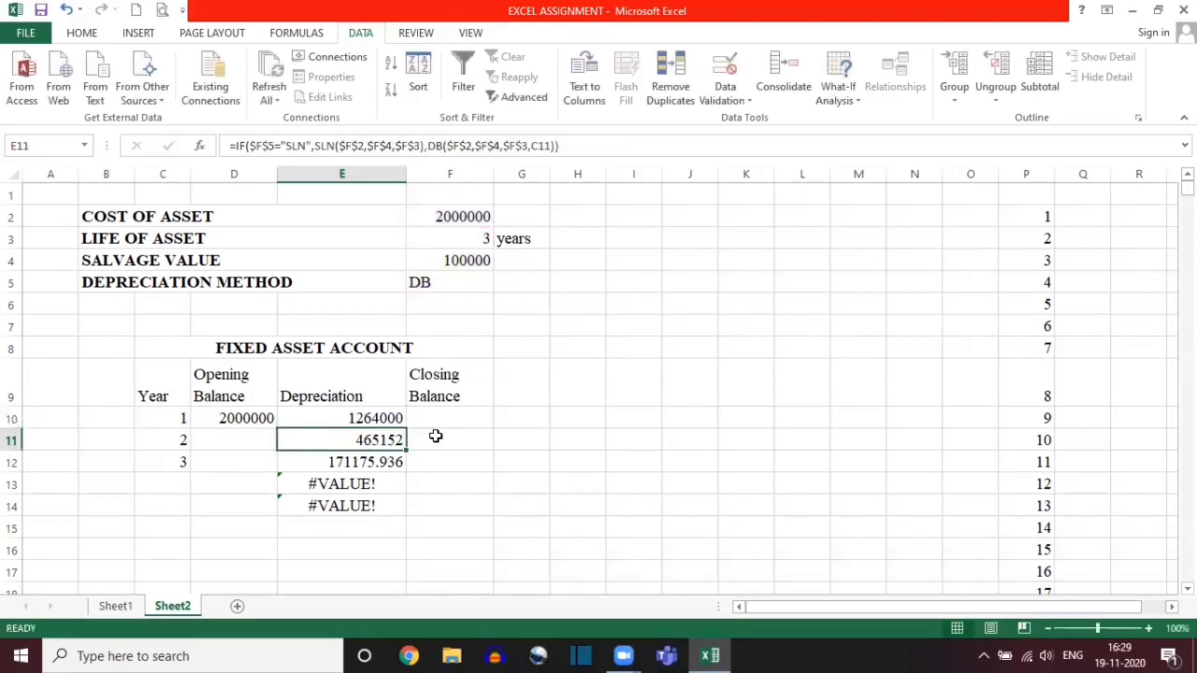
pyautogui.click(377, 418)
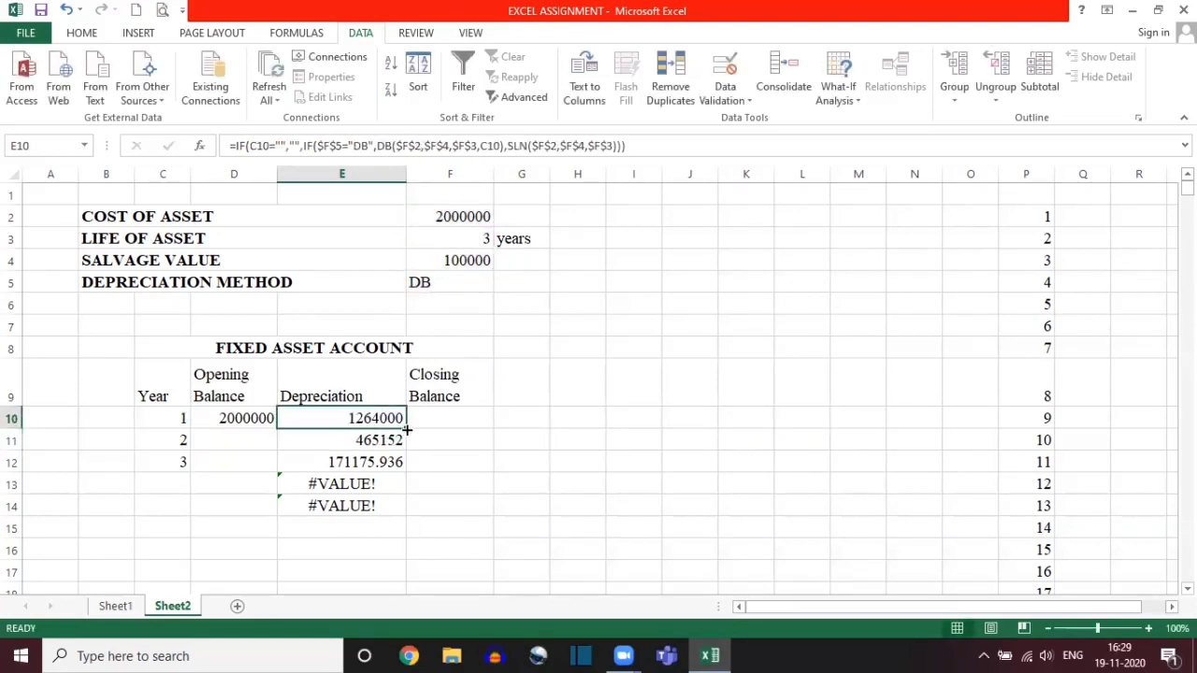
pyautogui.moveTo(407, 429); pyautogui.dragTo(407, 515)
pyautogui.click(318, 486)
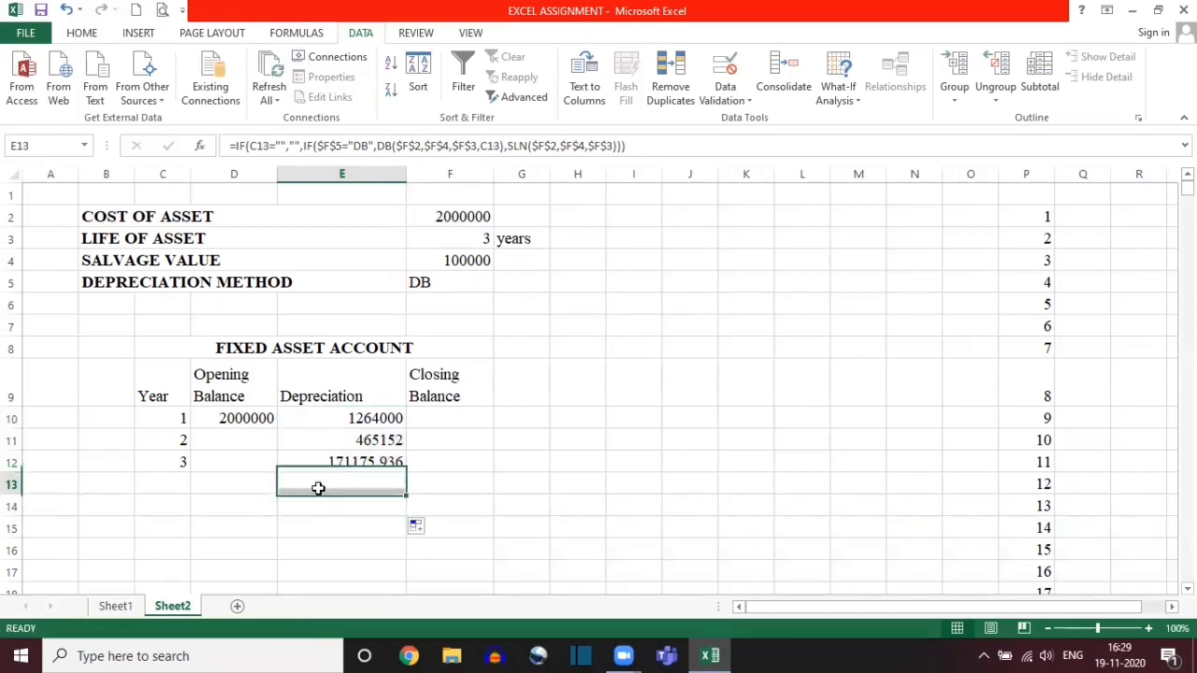
# Step: Review the blank-year condition IF(C10="","", in the E10 Depreciation formula, leaving the formula as it is
pyautogui.doubleClick(383, 418)
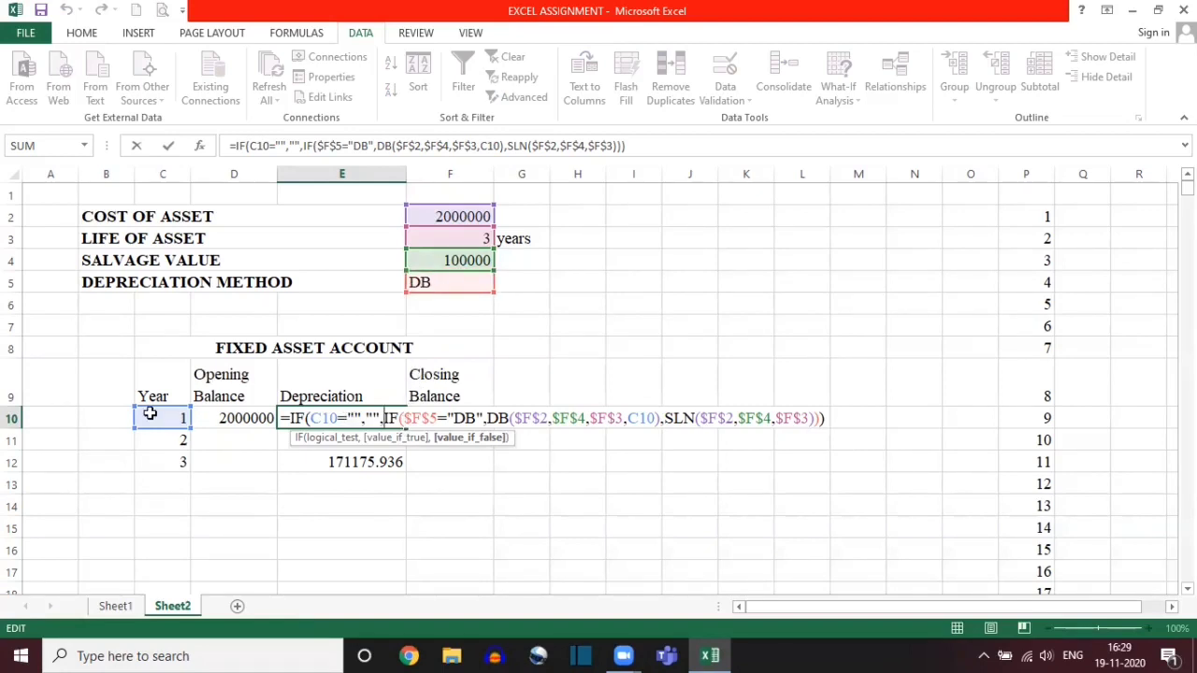
pyautogui.moveTo(383, 416); pyautogui.dragTo(308, 418)
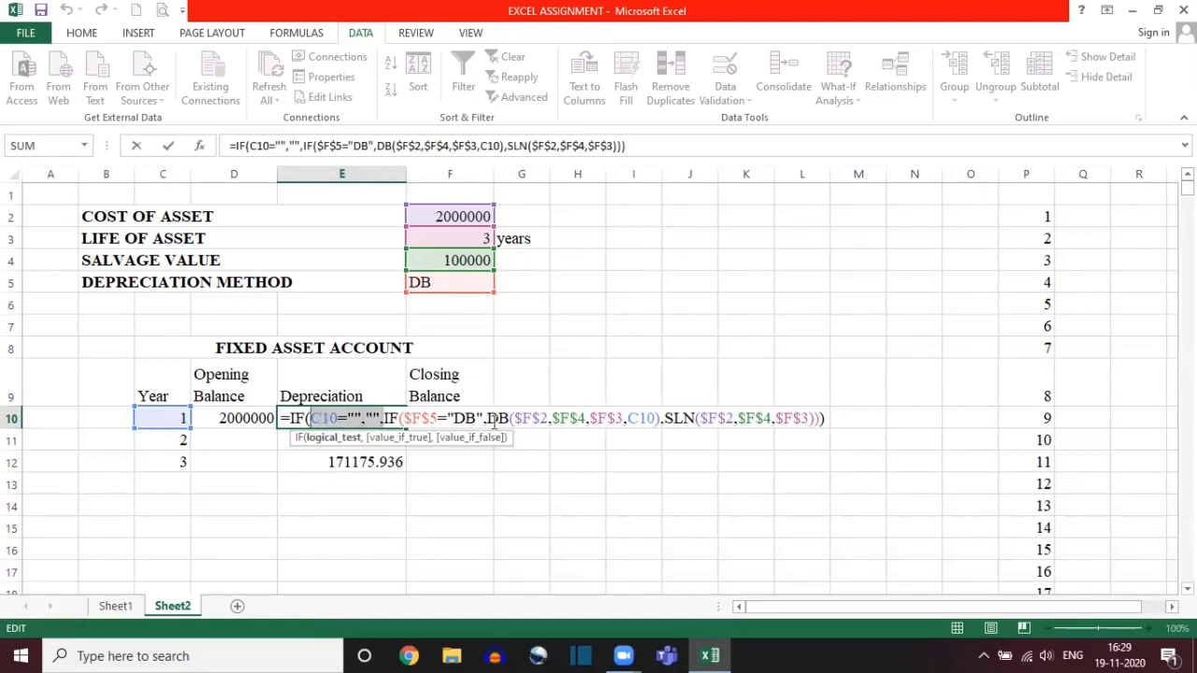
pyautogui.click(308, 468)
pyautogui.press('Escape')
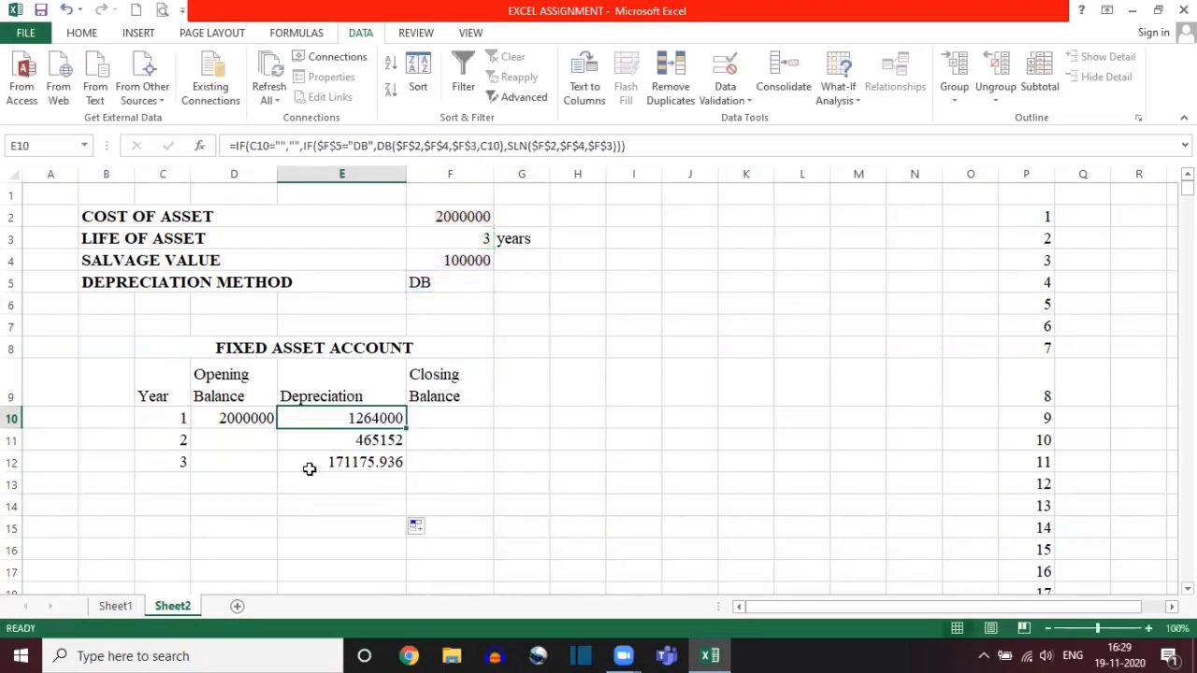
pyautogui.doubleClick(327, 417)
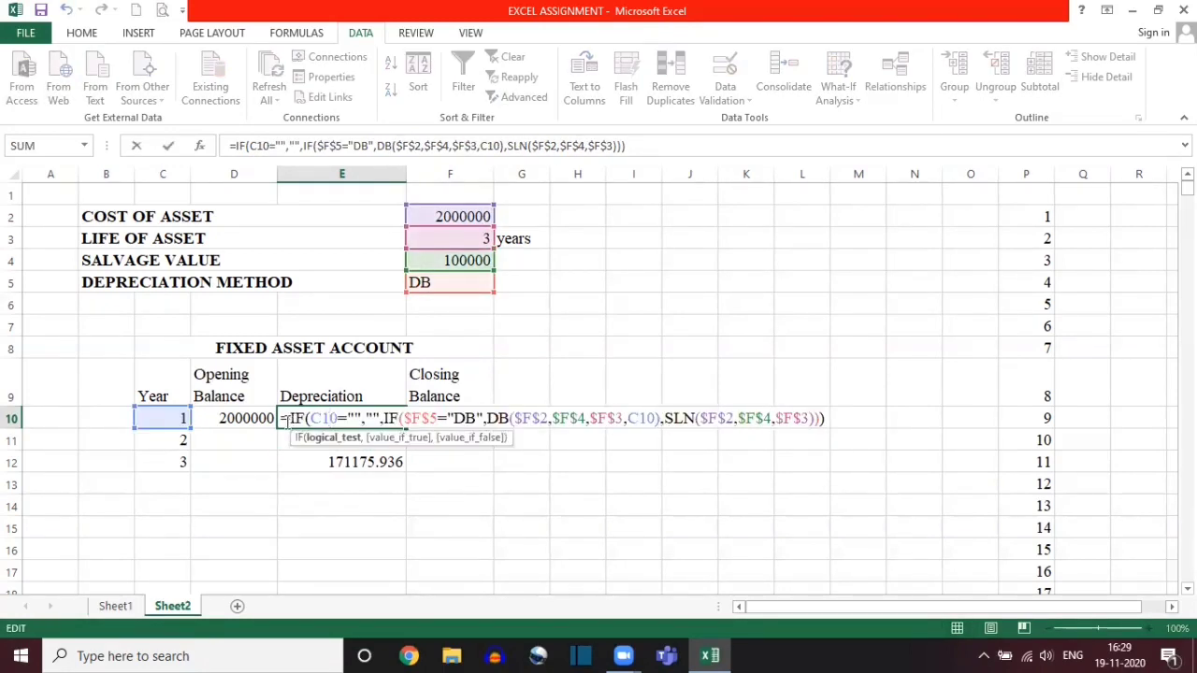
pyautogui.moveTo(292, 418); pyautogui.dragTo(381, 417)
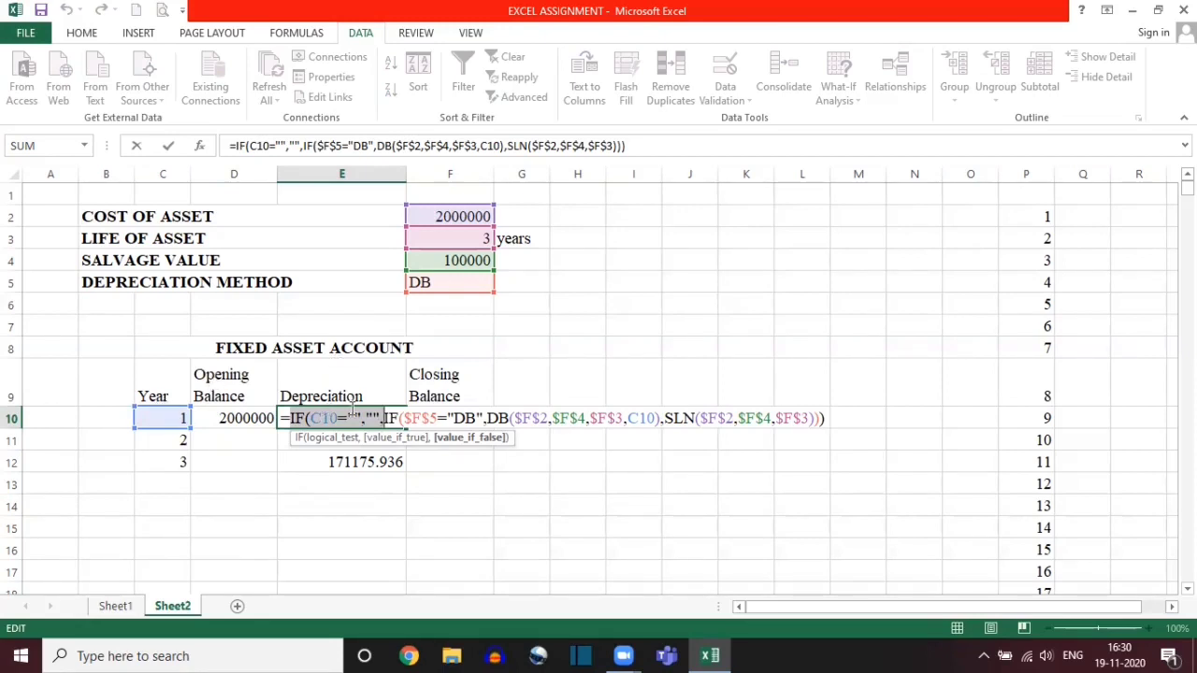
pyautogui.press('Return')
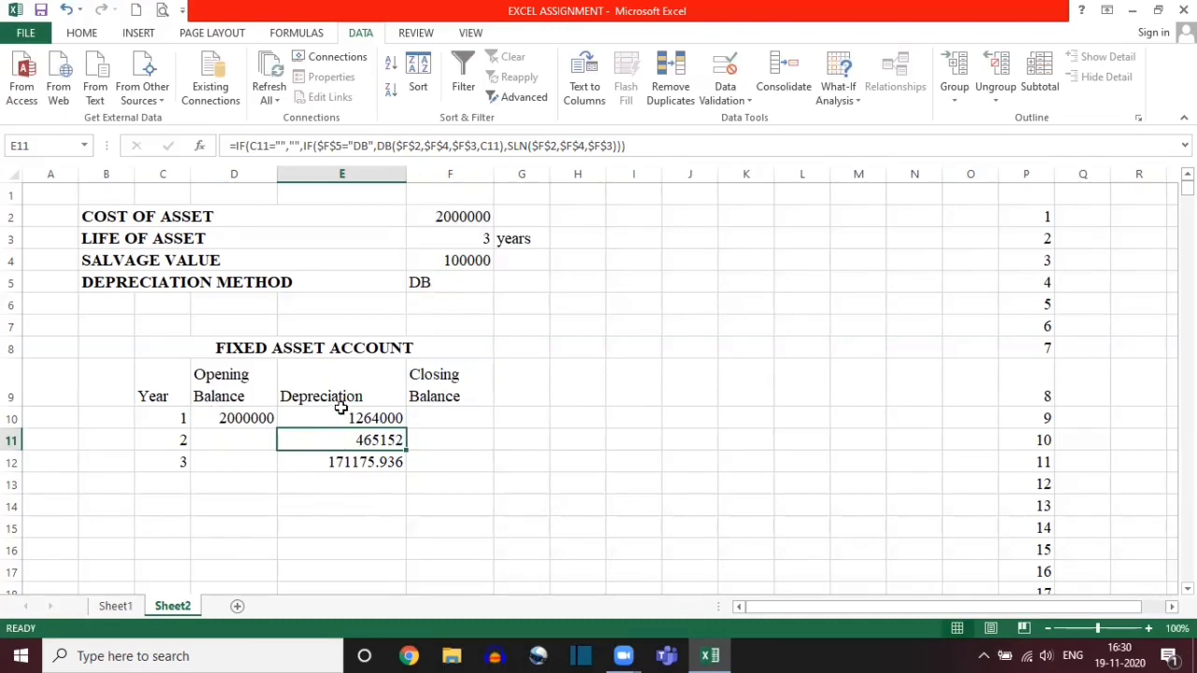
# Step: Try a life of asset of 5 years, check the Year formula in C13, and undo the change
pyautogui.click(470, 234)
pyautogui.click(502, 241)
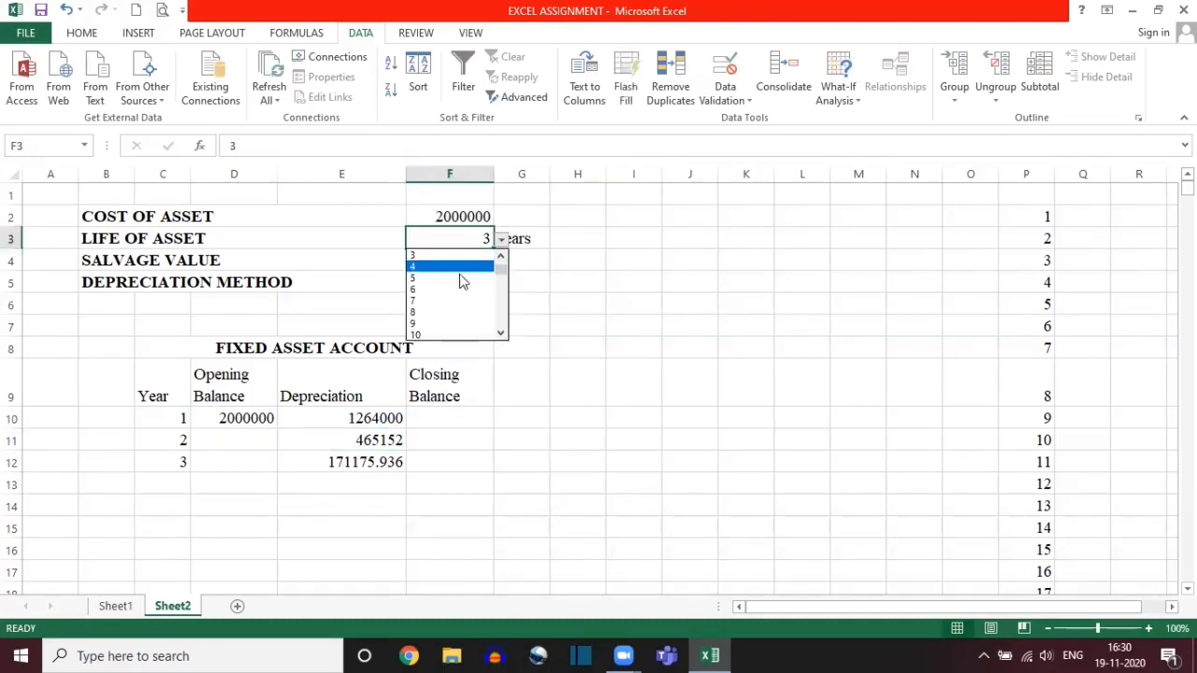
pyautogui.click(439, 283)
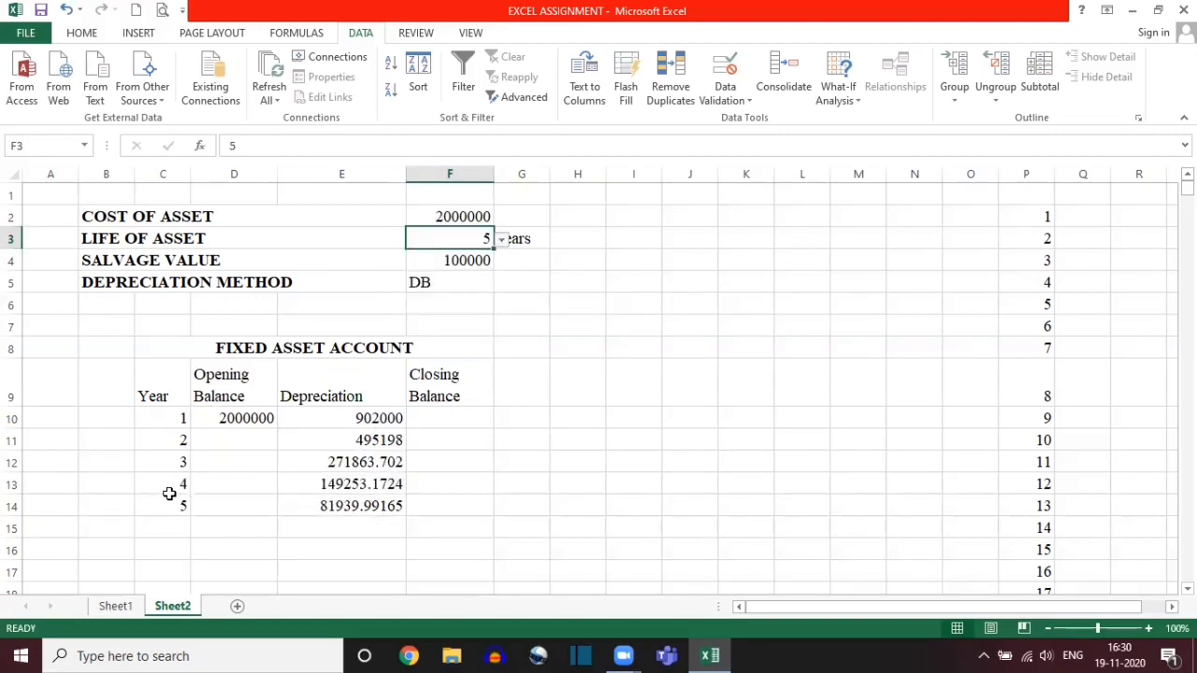
pyautogui.click(167, 490)
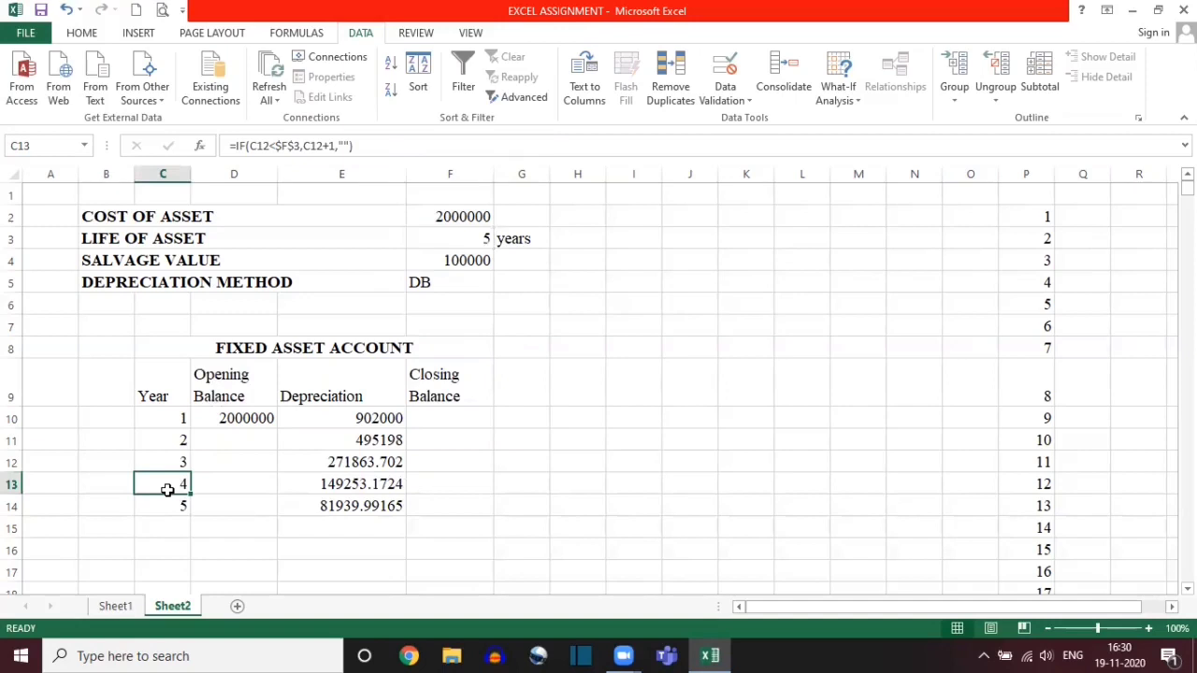
pyautogui.hotkey('ctrl', 'z')
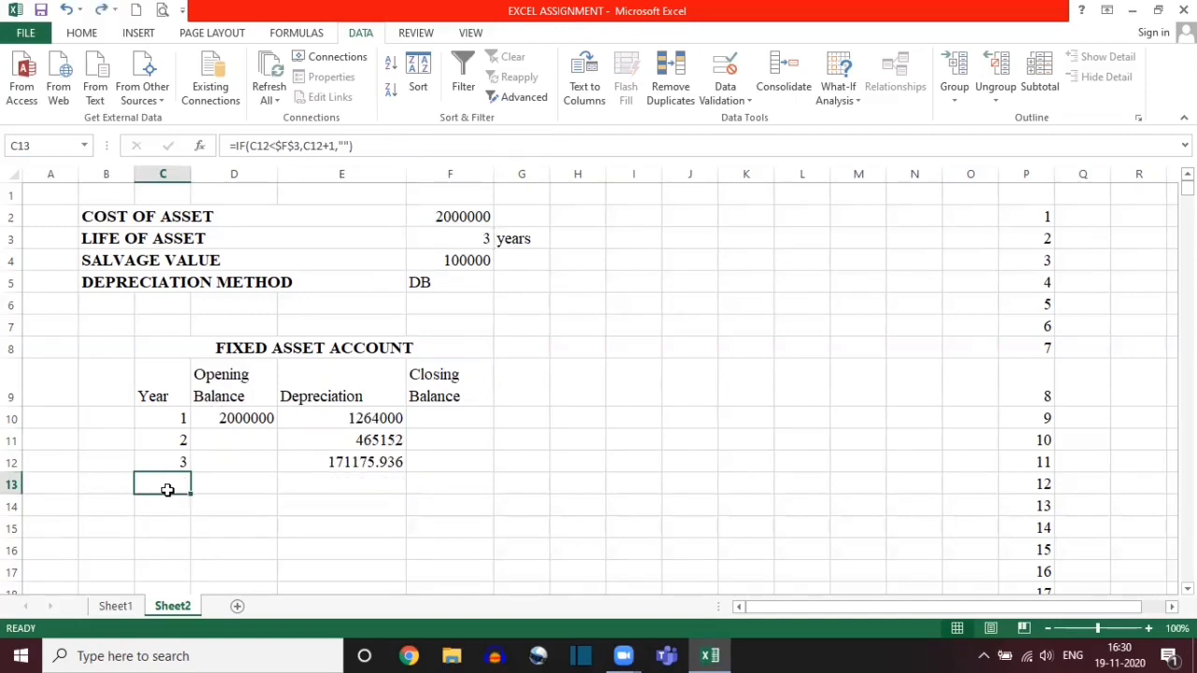
# Step: Check the Depreciation formula in E13 and set the life of asset to 4 years
pyautogui.doubleClick(355, 483)
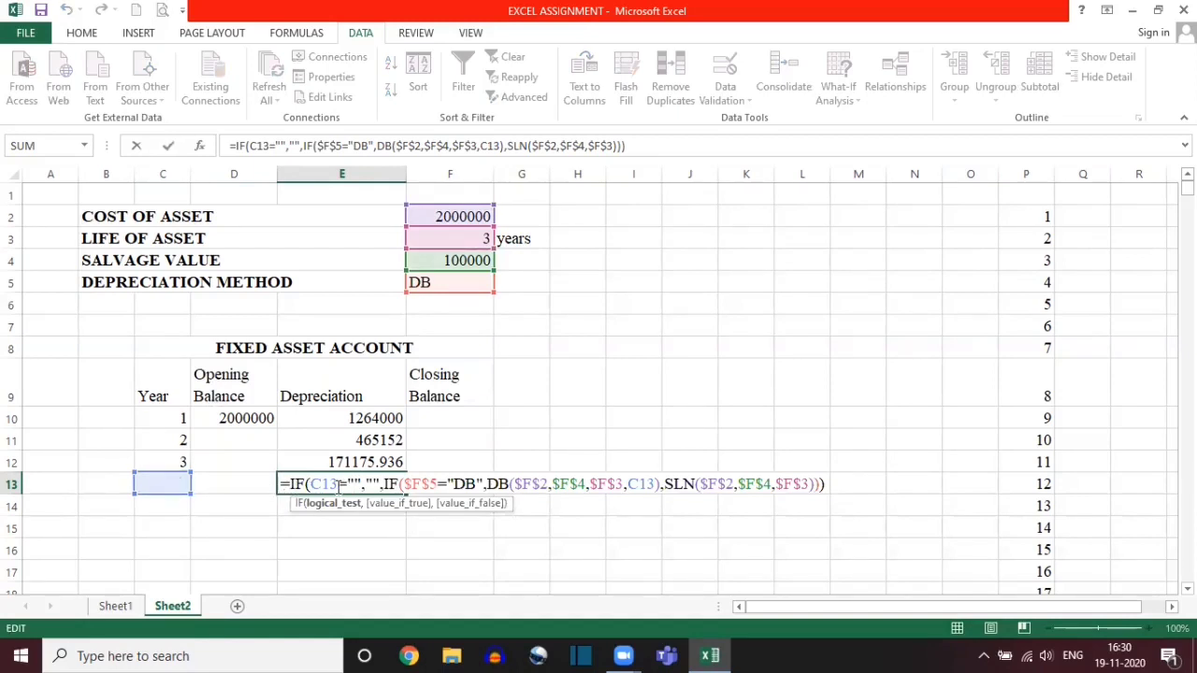
pyautogui.press('Escape')
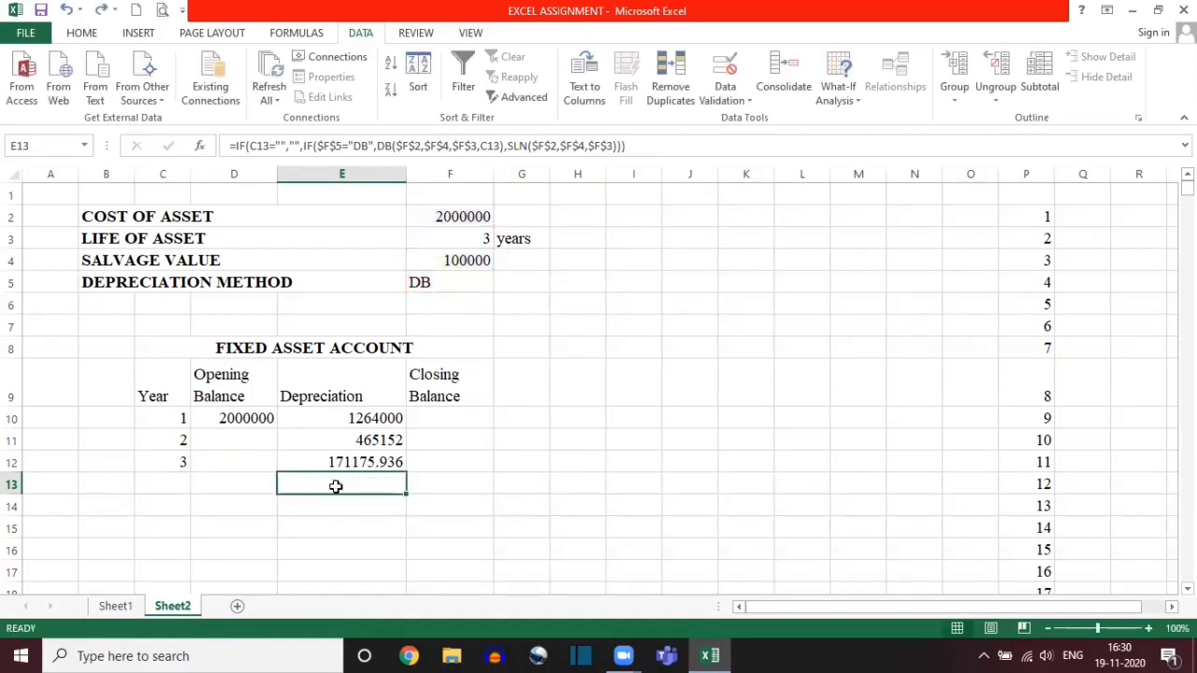
pyautogui.click(463, 237)
pyautogui.click(501, 239)
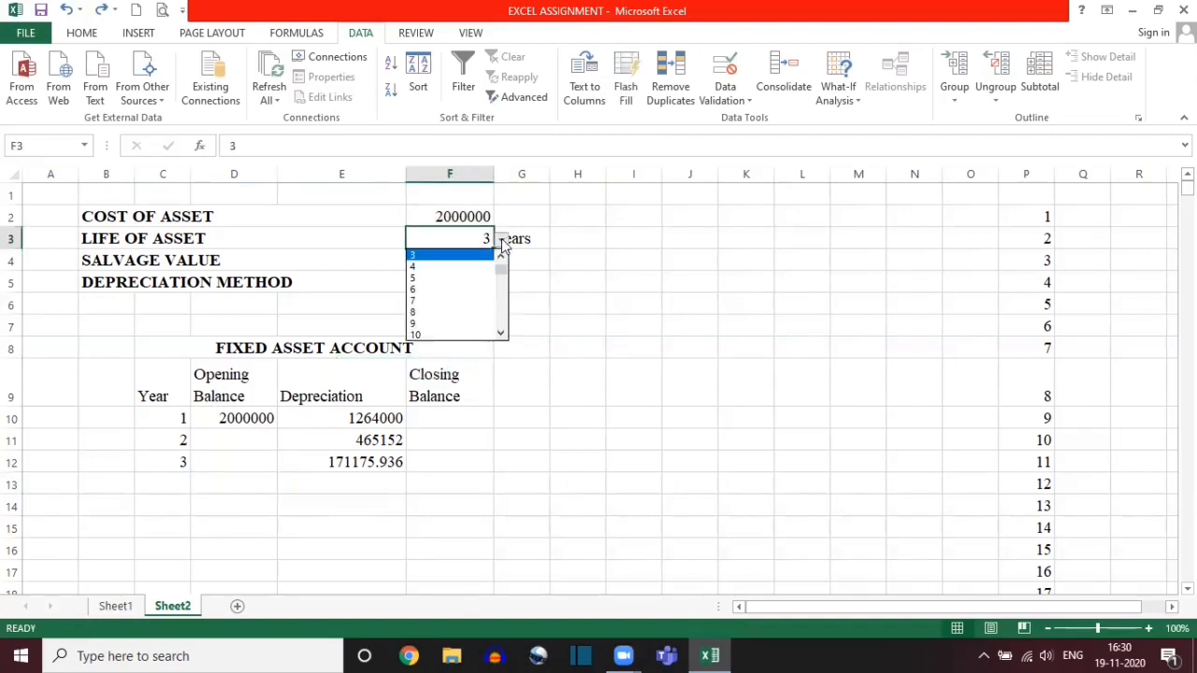
pyautogui.click(447, 266)
# Step: Review the blank-year condition and the DB branch of the Depreciation formula in E13
pyautogui.click(153, 477)
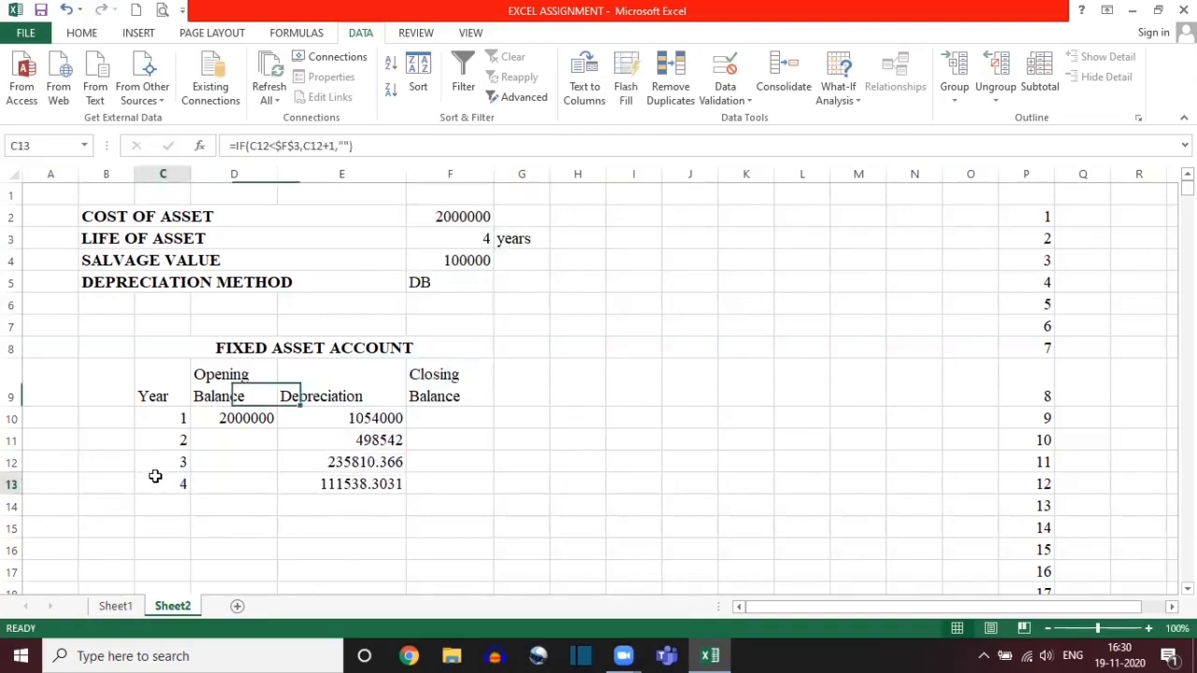
pyautogui.doubleClick(349, 484)
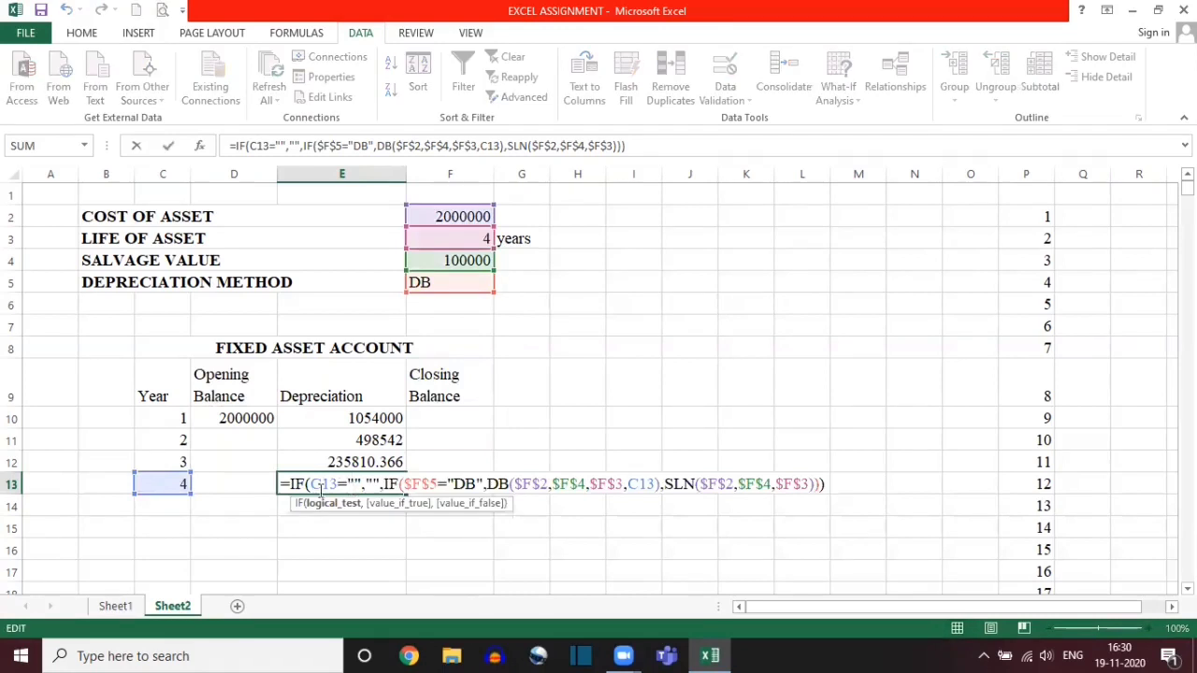
pyautogui.moveTo(310, 483); pyautogui.dragTo(380, 483)
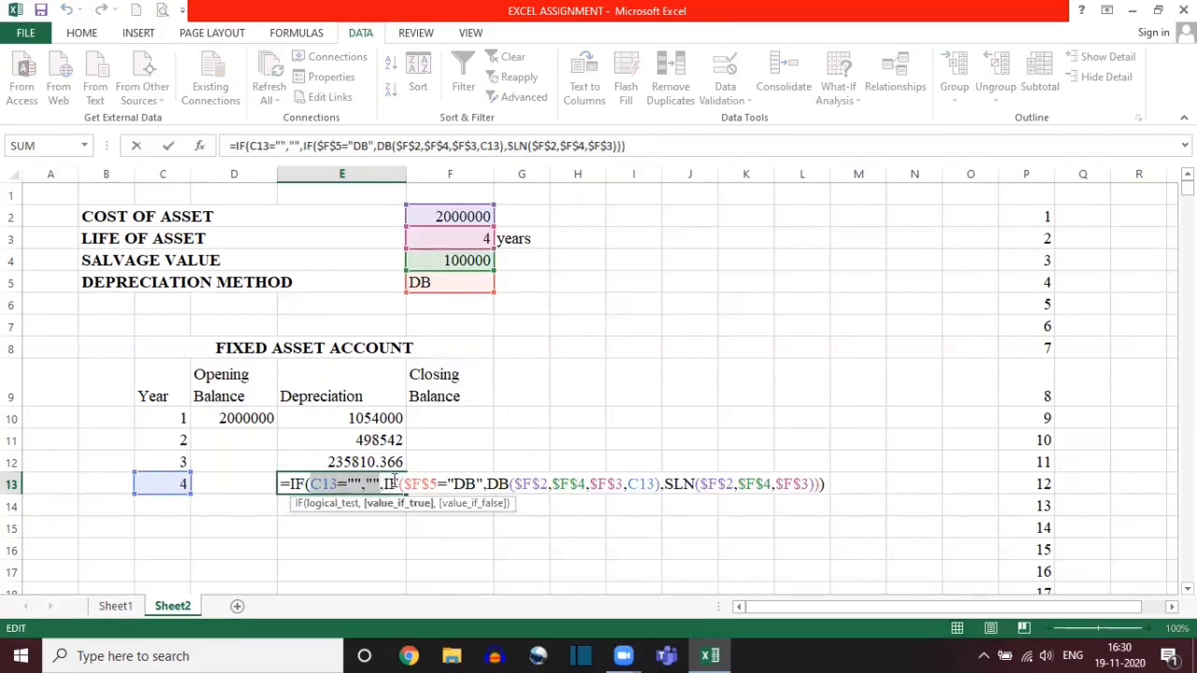
pyautogui.click(439, 486)
pyautogui.moveTo(401, 485); pyautogui.dragTo(636, 486)
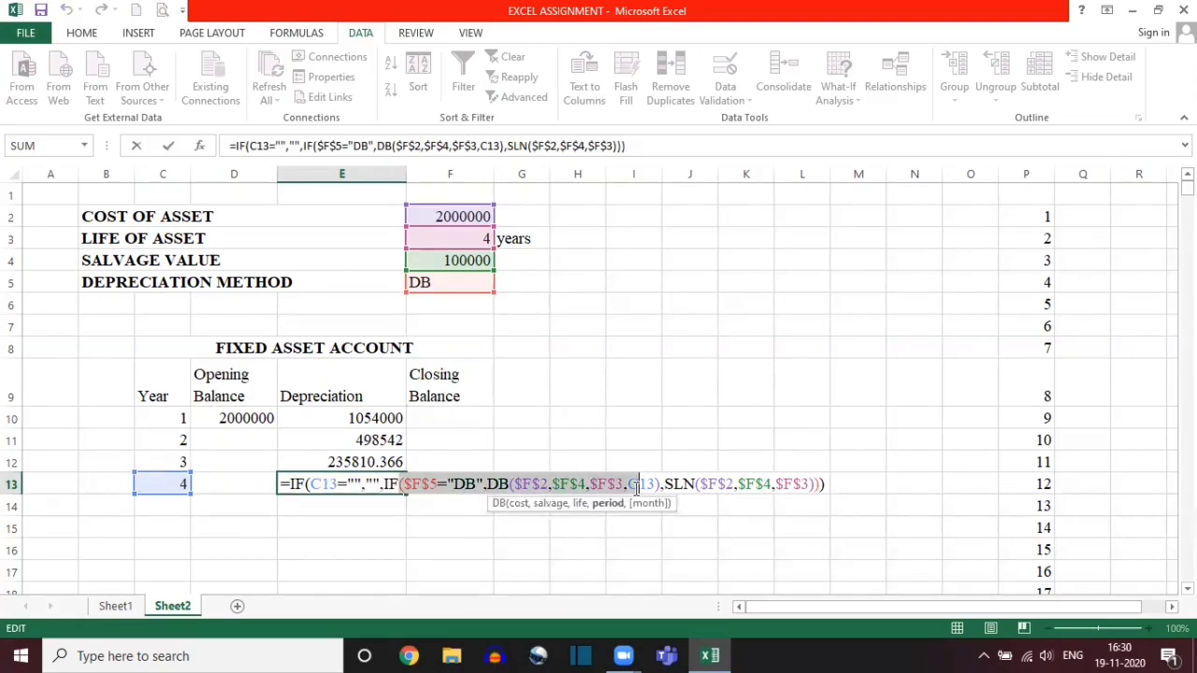
pyautogui.press('Return')
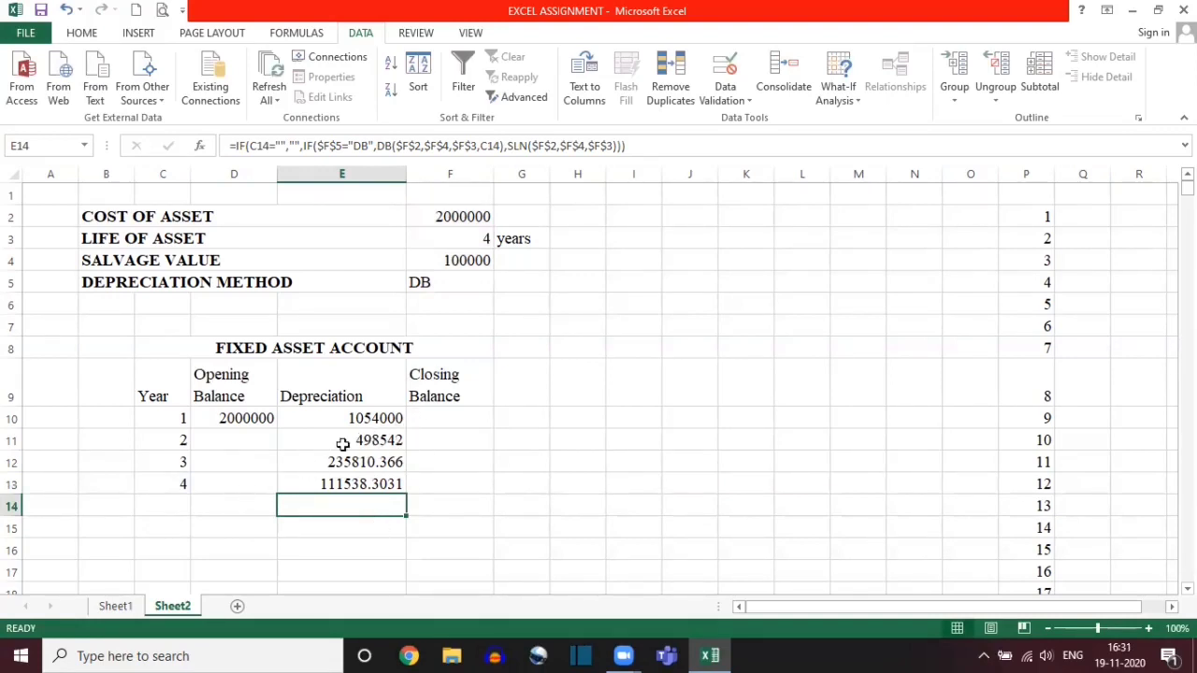
pyautogui.click(170, 442)
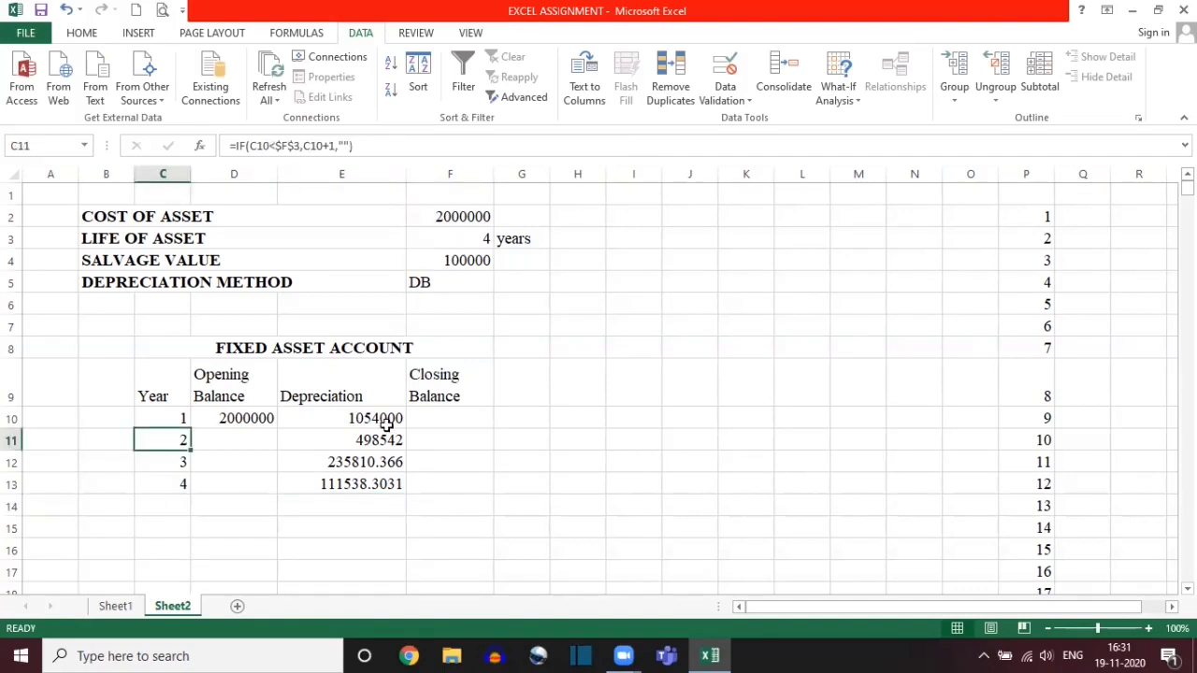
# Step: Start the Closing Balance formula in F10 with =IF(C10="","", so that it stays blank when the year is blank
pyautogui.click(451, 420)
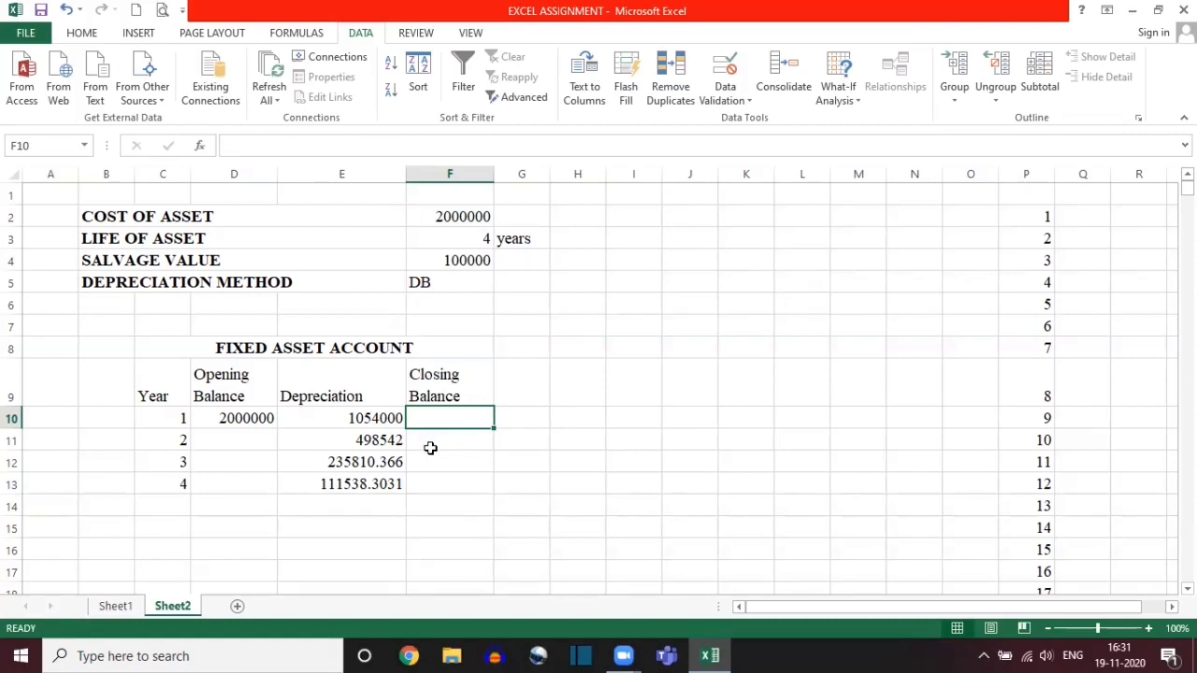
pyautogui.write('=IF')
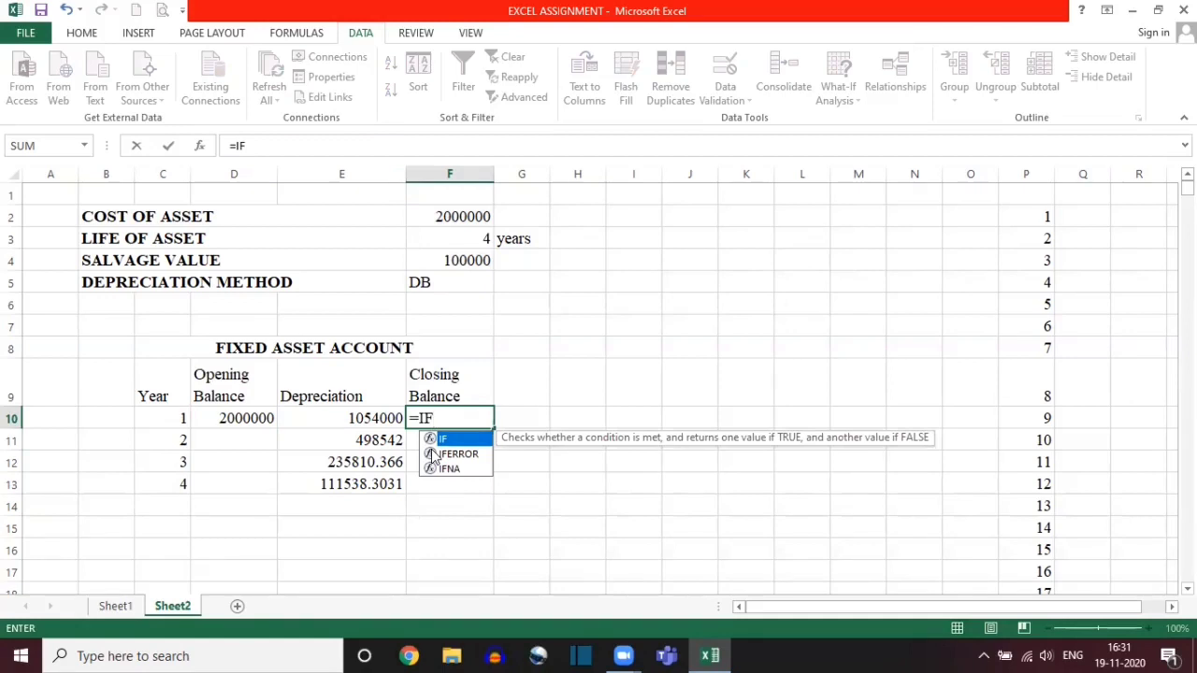
pyautogui.write('(')
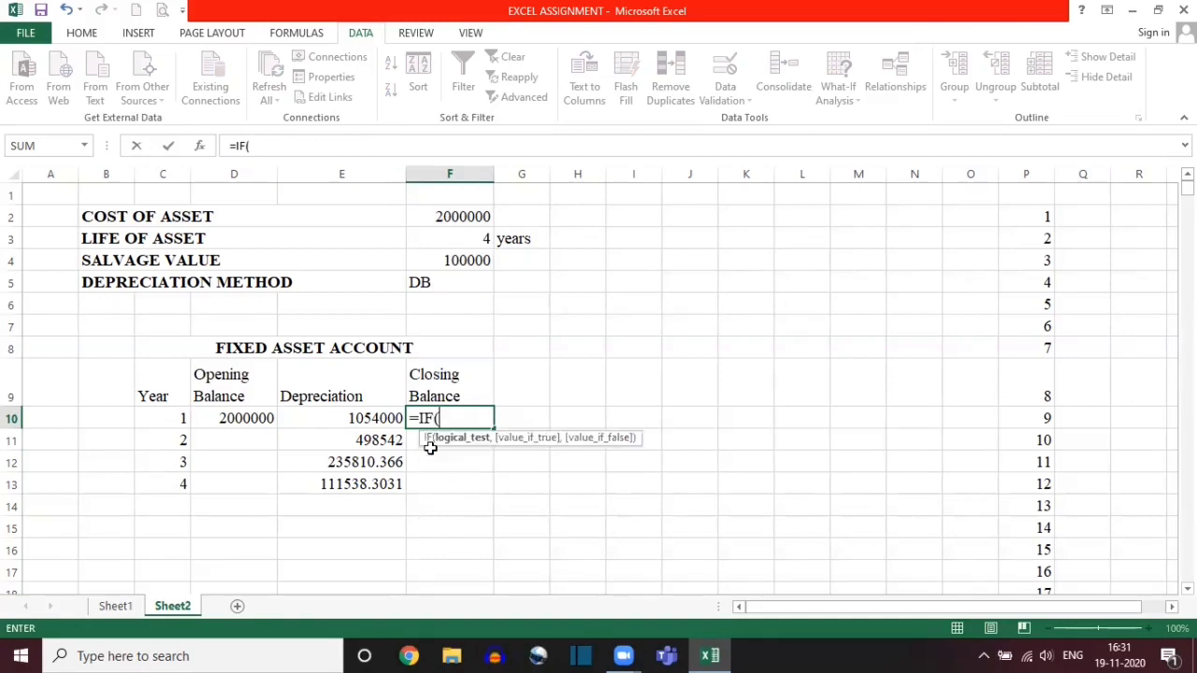
pyautogui.click(155, 418)
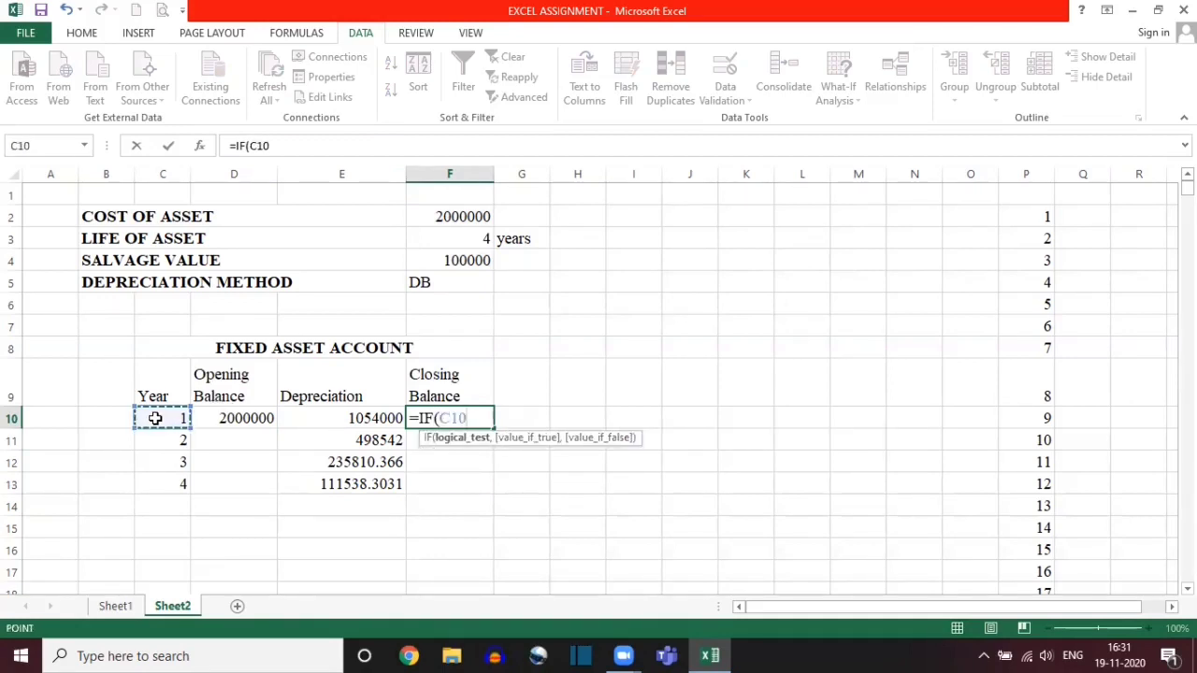
pyautogui.write('="')
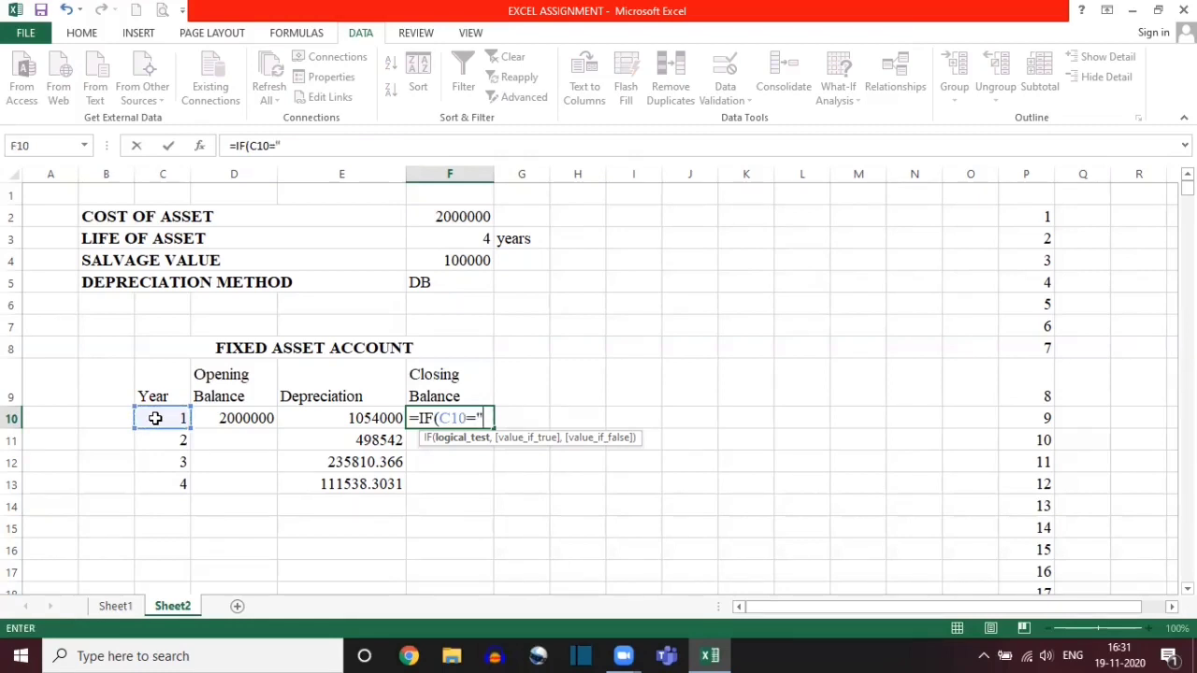
pyautogui.write('",')
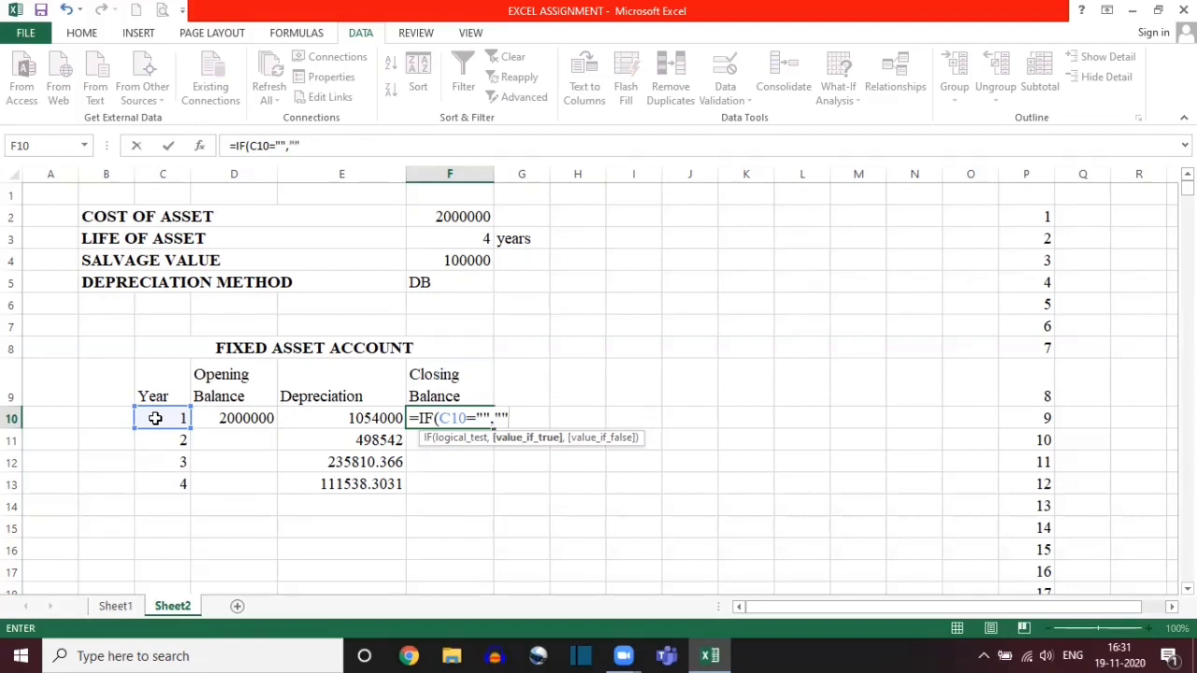
pyautogui.write('"",')
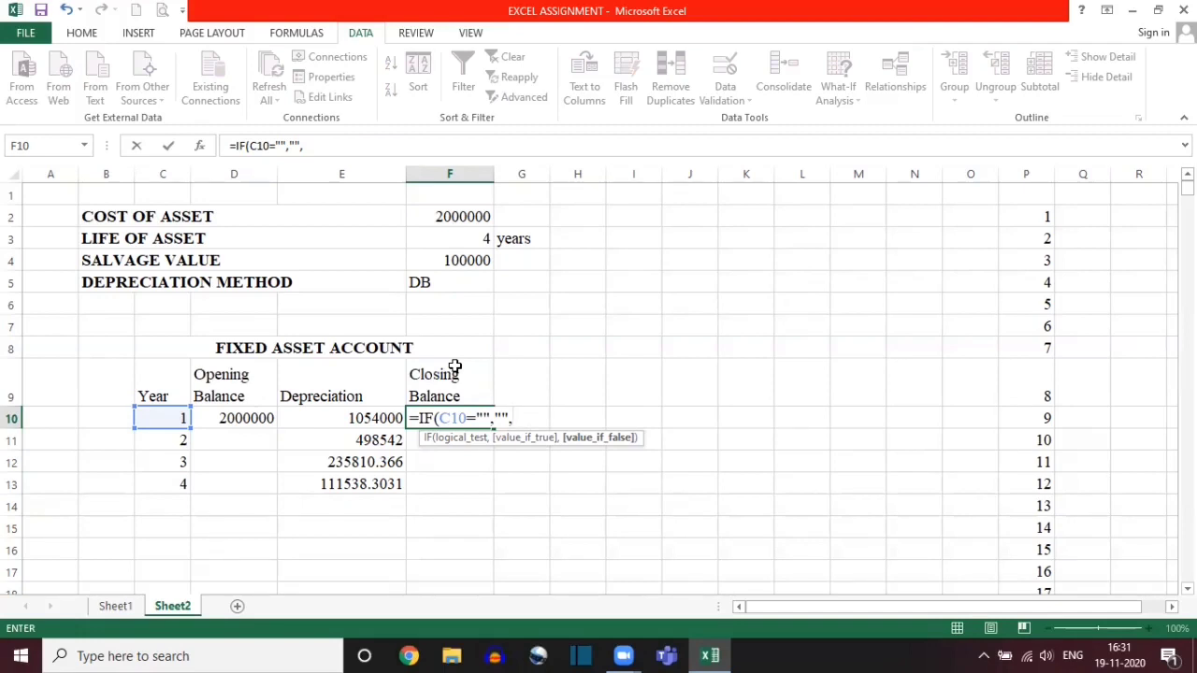
# Step: Add D10-E10 as the value if false and complete the Closing Balance formula in F10
pyautogui.click(242, 417)
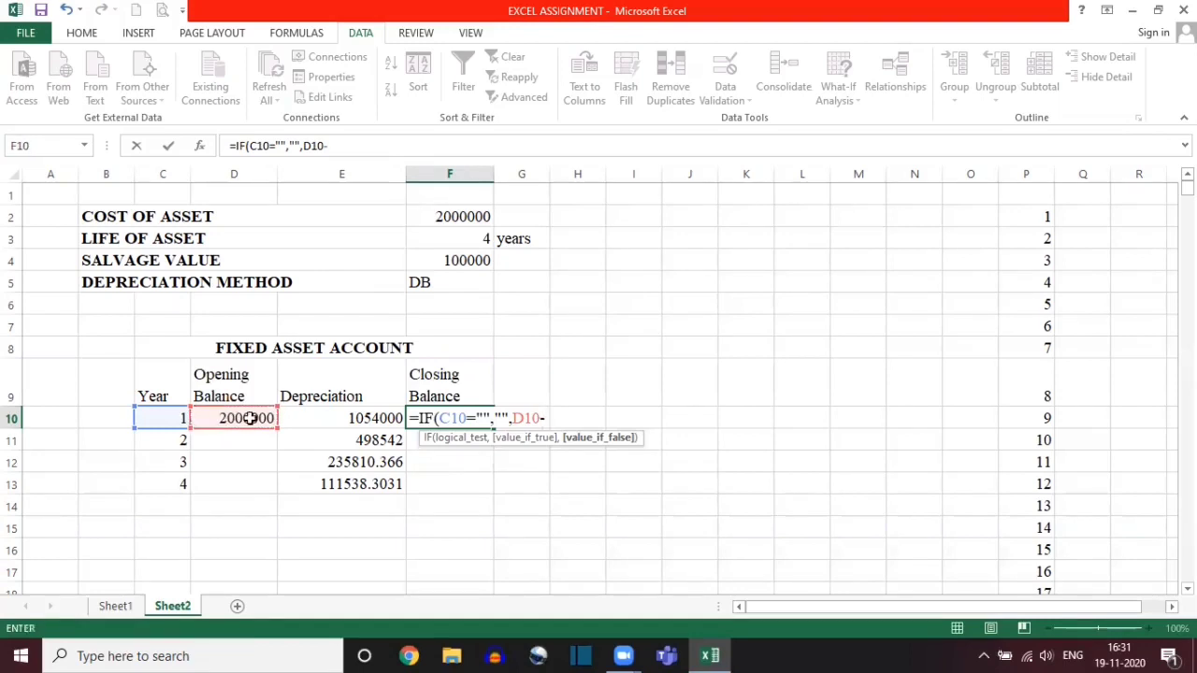
pyautogui.write('-')
pyautogui.click(328, 417)
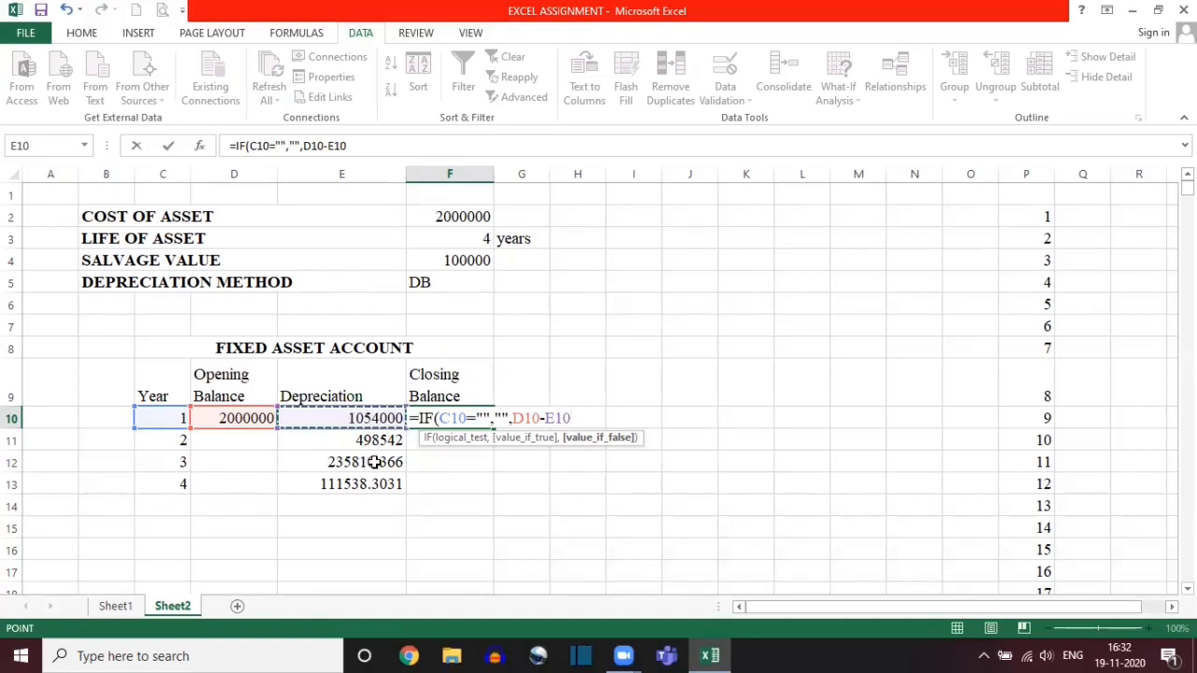
pyautogui.write(')')
pyautogui.press('Return')
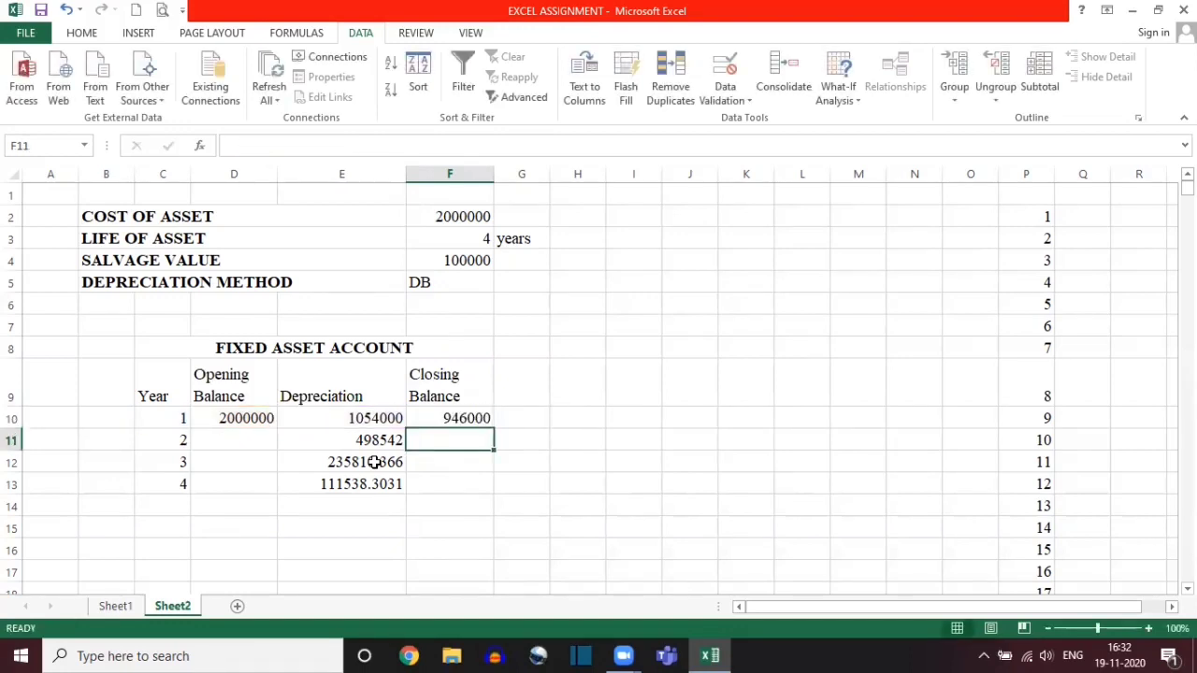
# Step: Compare the Depreciation formulas in E11 and E10, examining their year references and fixed input references
pyautogui.doubleClick(357, 438)
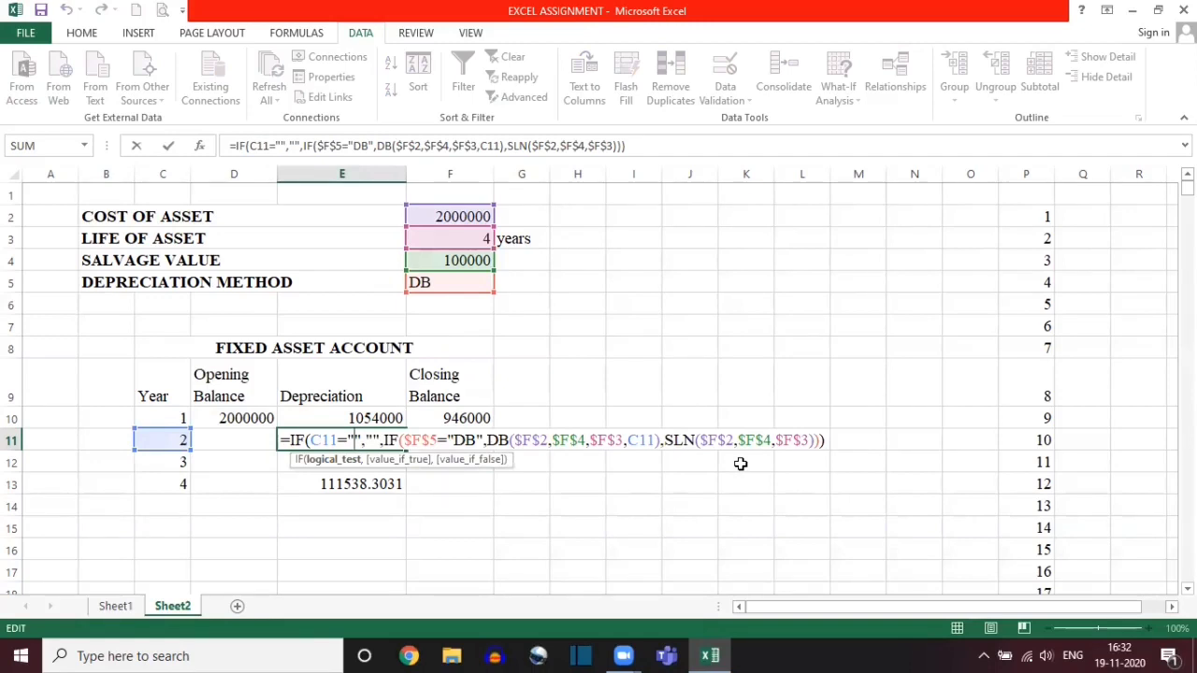
pyautogui.press('Escape')
pyautogui.doubleClick(351, 416)
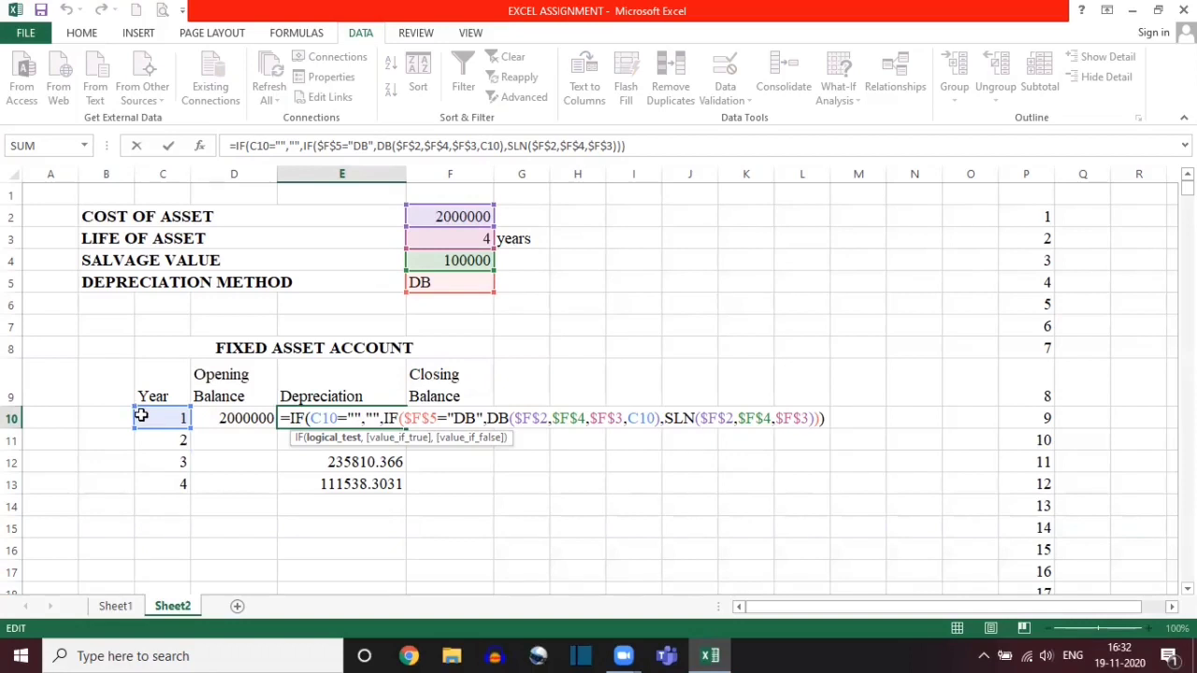
pyautogui.hotkey('ctrl', 'Return')
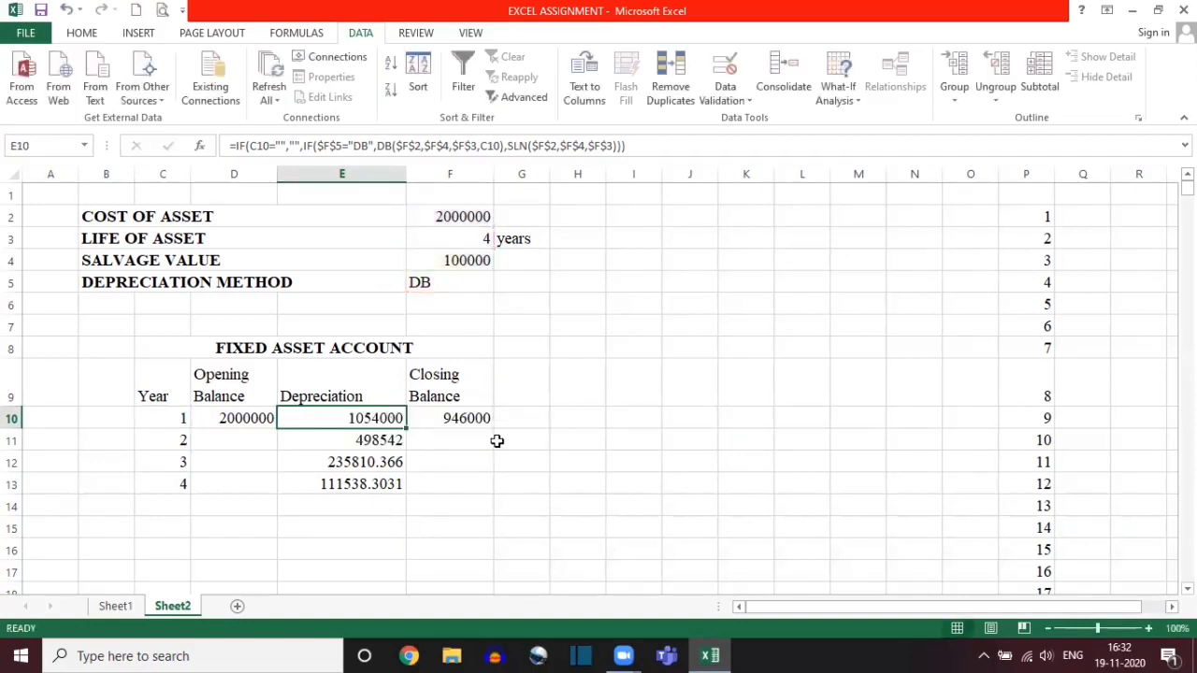
pyautogui.doubleClick(392, 439)
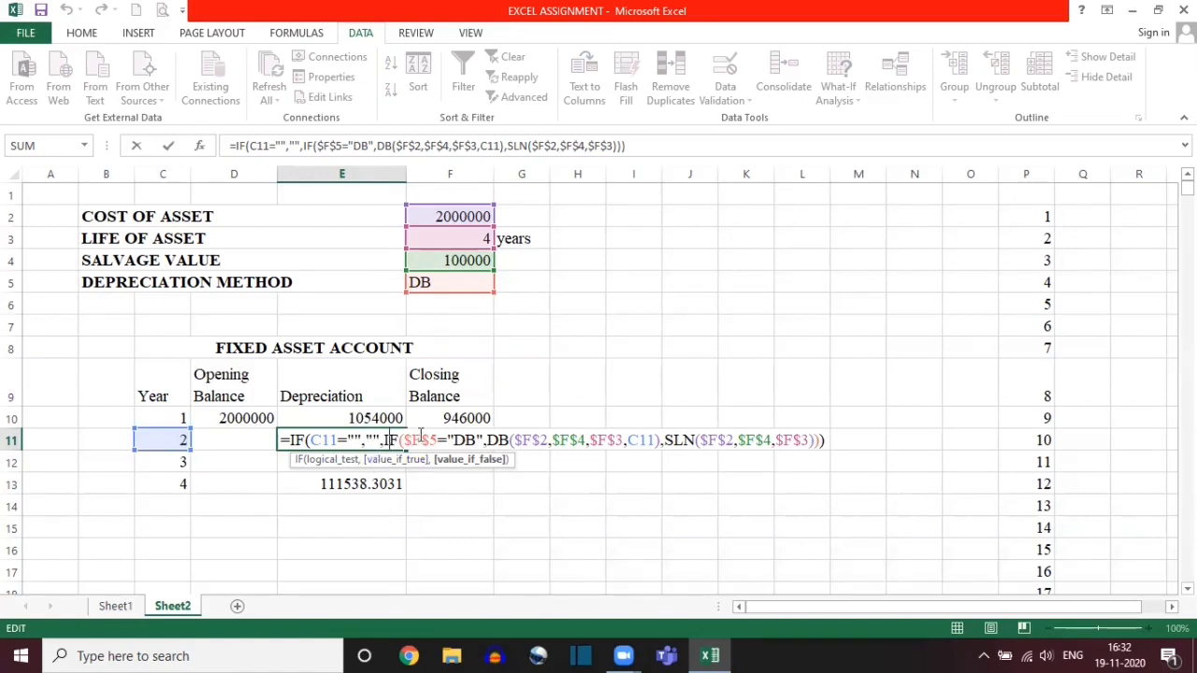
pyautogui.hotkey('ctrl', 'Return')
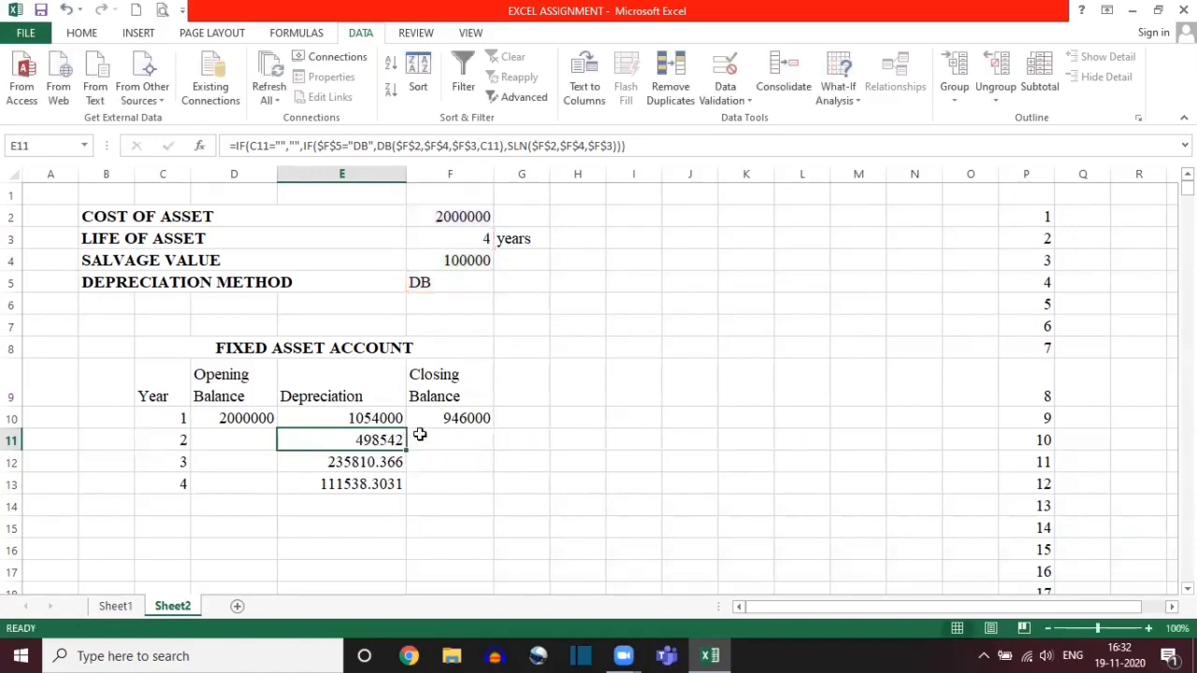
pyautogui.doubleClick(371, 417)
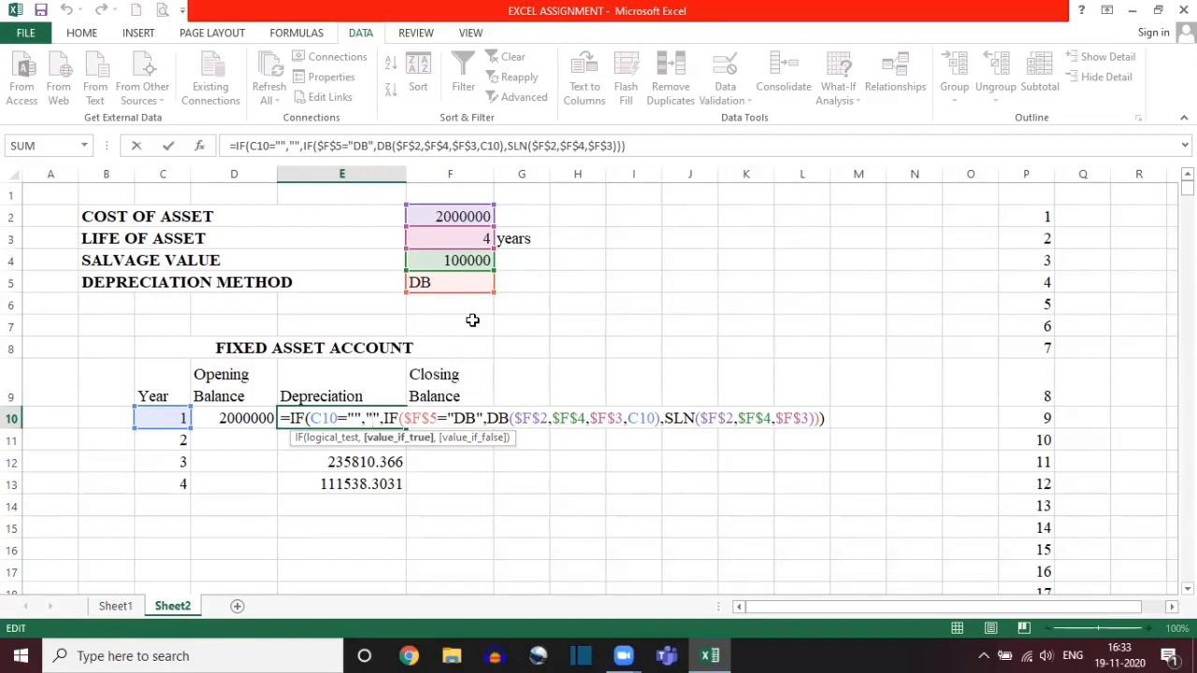
pyautogui.hotkey('ctrl', 'Return')
# Step: Examine the cells referenced by the Closing Balance formula in F10
pyautogui.click(451, 416)
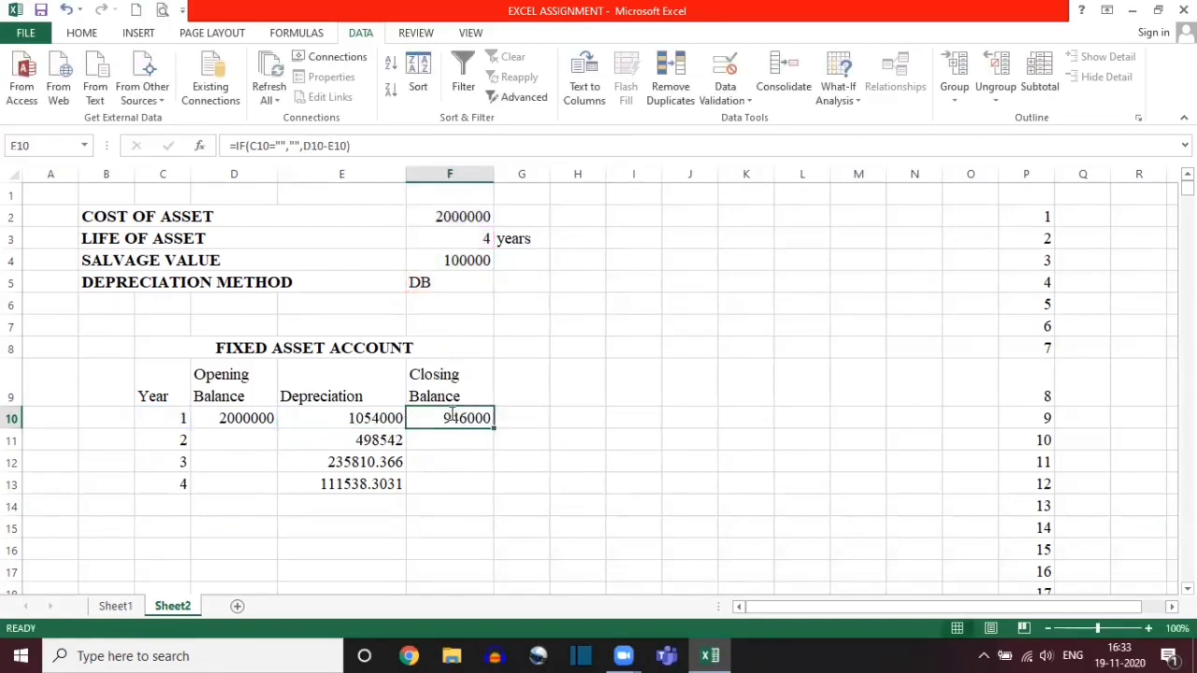
pyautogui.doubleClick(451, 416)
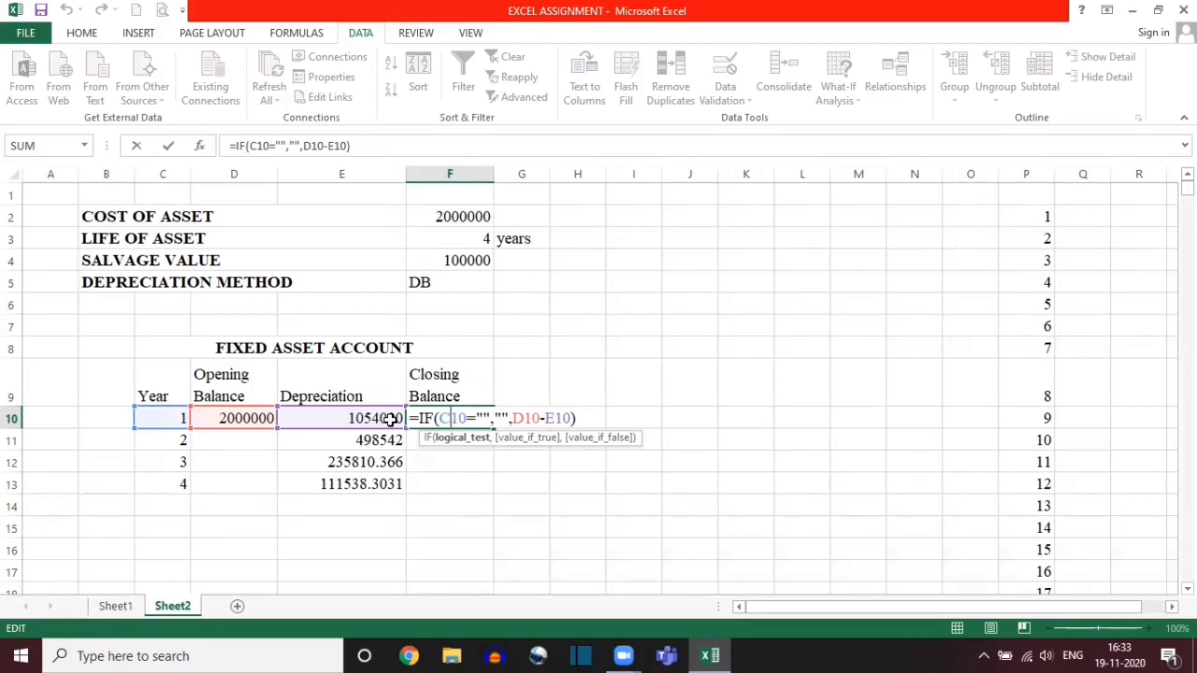
pyautogui.hotkey('ctrl', 'Return')
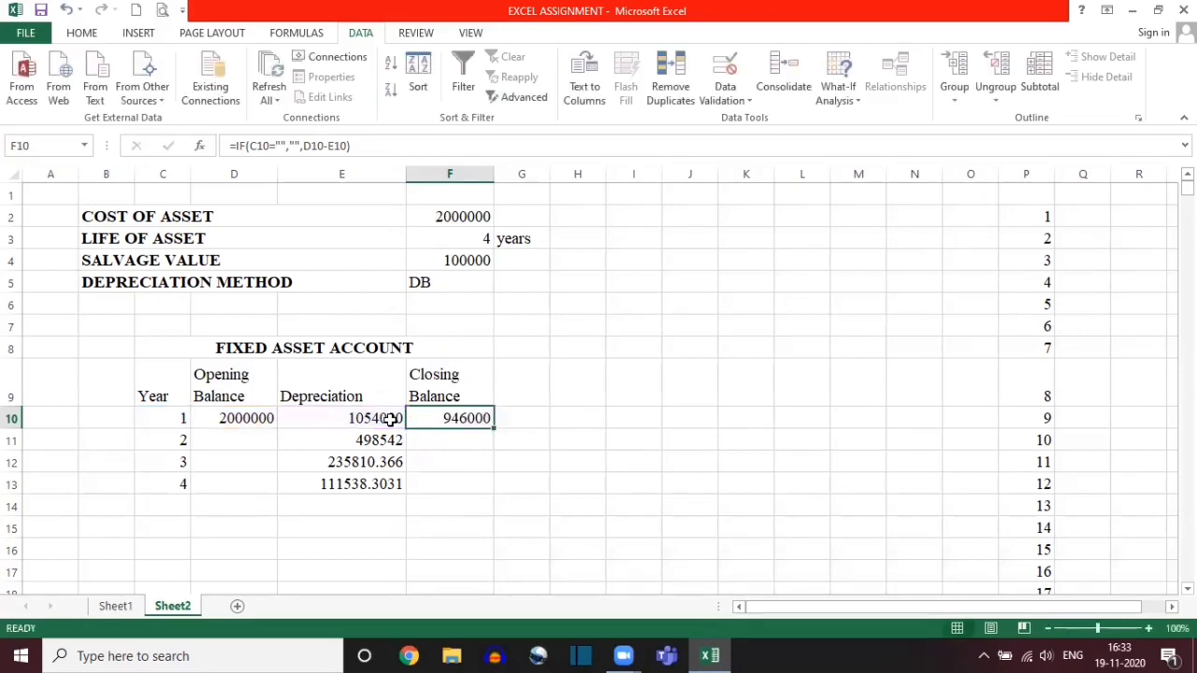
# Step: Begin a formula in D11, the Opening Balance cell for year 2
pyautogui.click(230, 441)
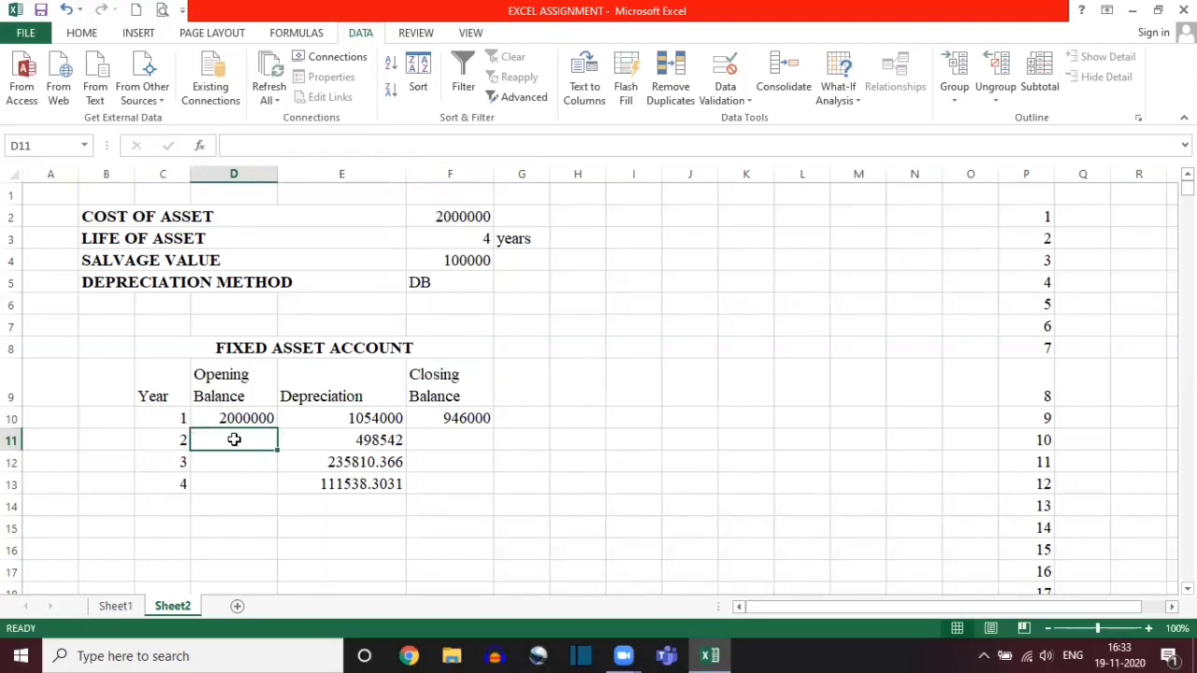
pyautogui.write('=')
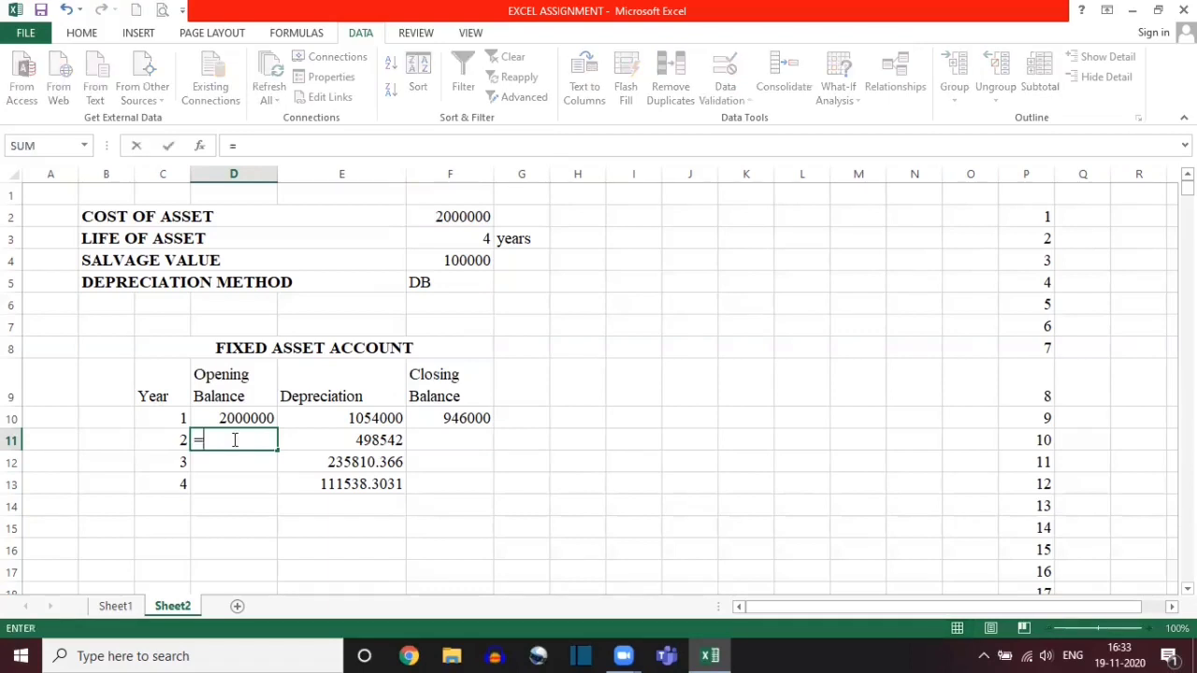
pyautogui.click(440, 417)
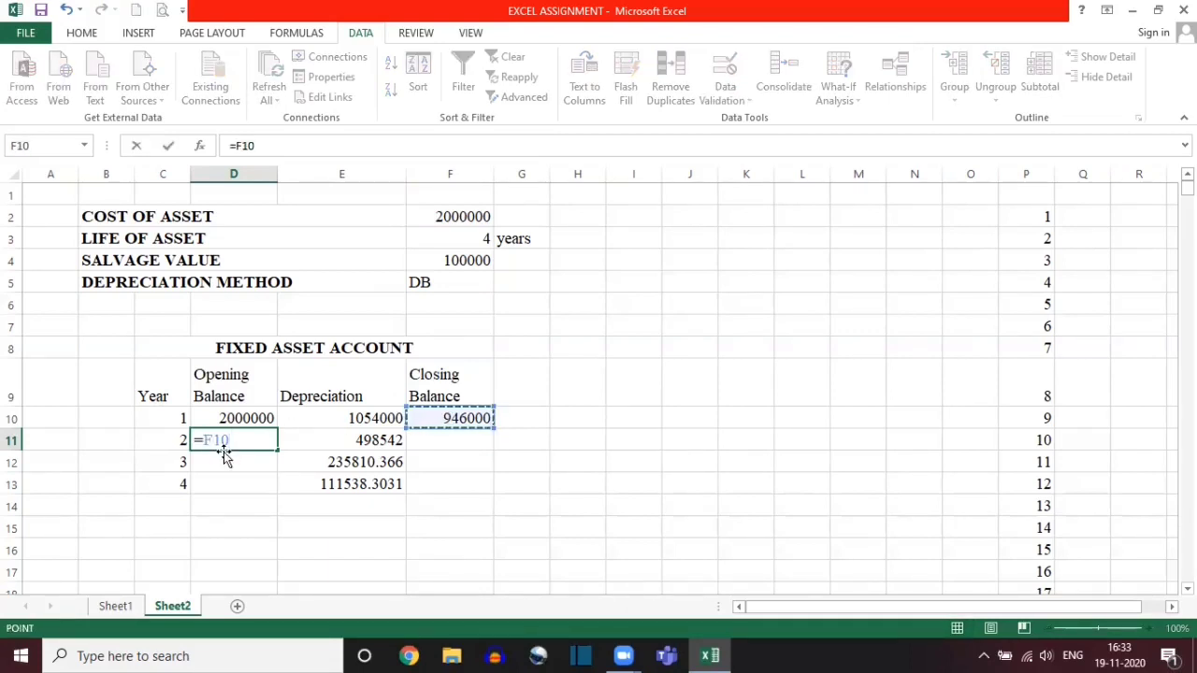
pyautogui.press('BackSpace')
pyautogui.press('BackSpace')
pyautogui.press('BackSpace')
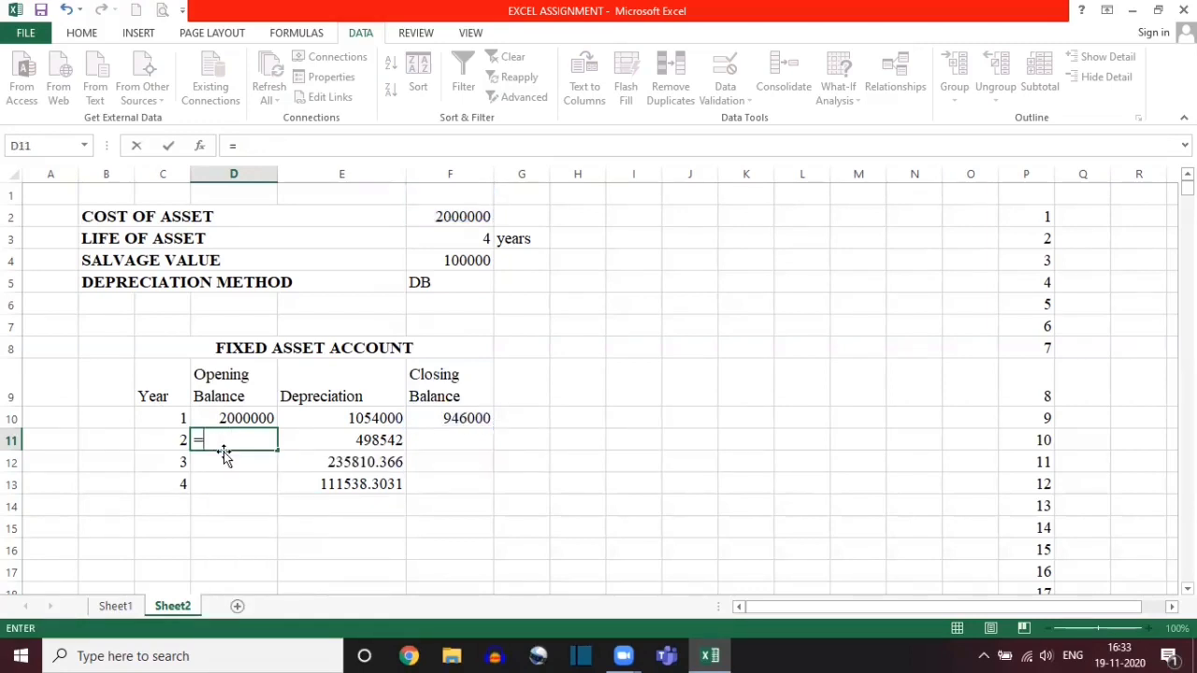
pyautogui.write('I')
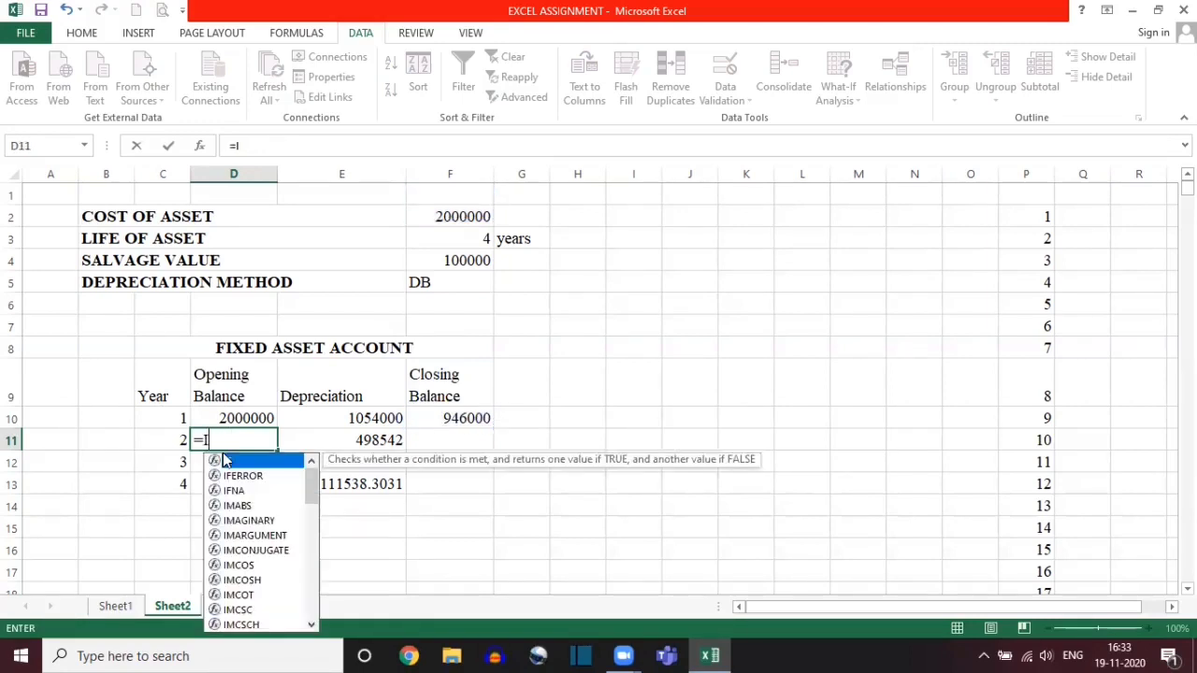
pyautogui.write('F(')
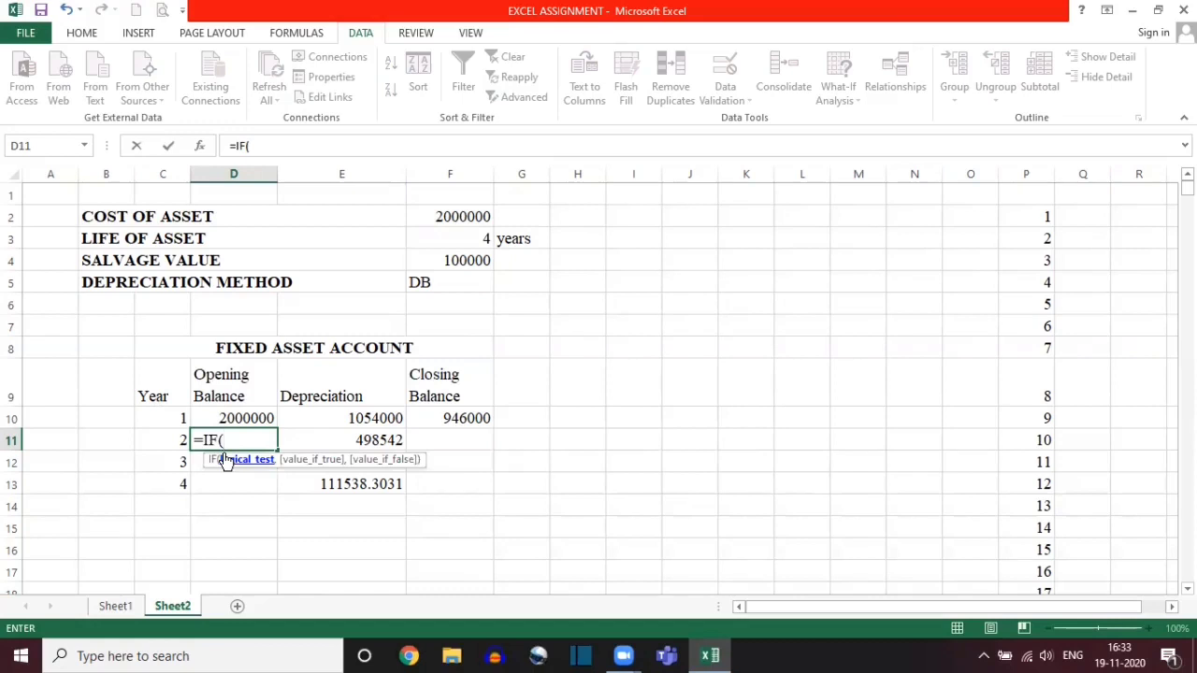
pyautogui.click(161, 437)
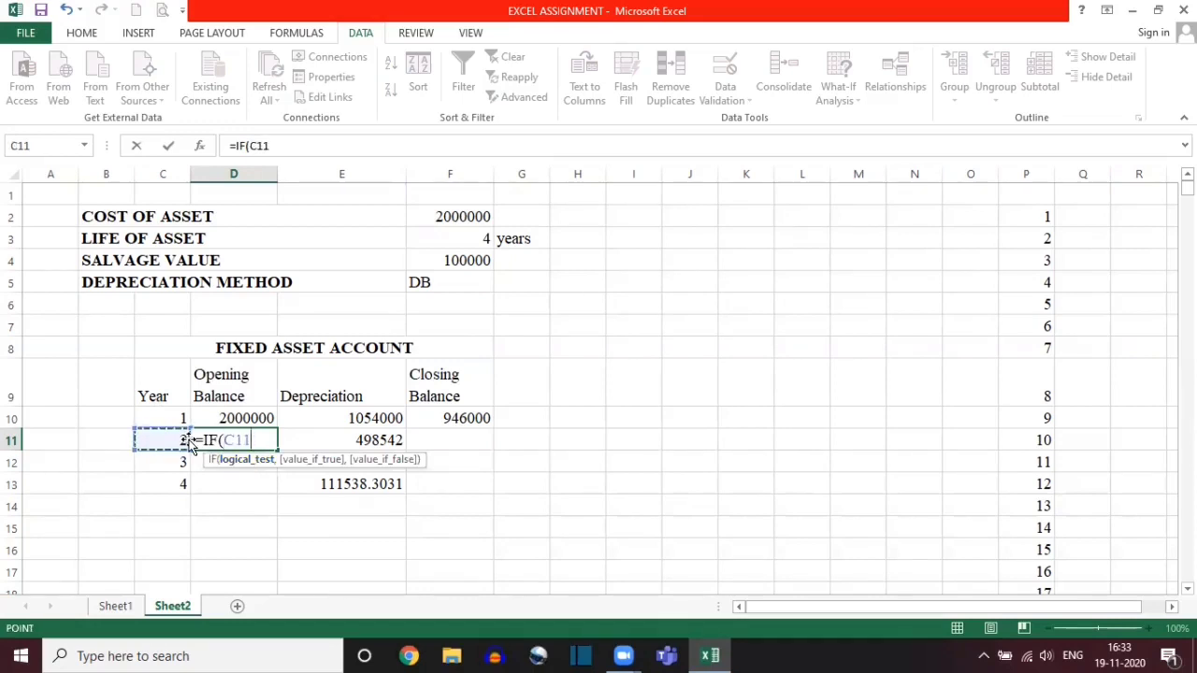
pyautogui.press('BackSpace')
pyautogui.press('BackSpace')
pyautogui.press('BackSpace')
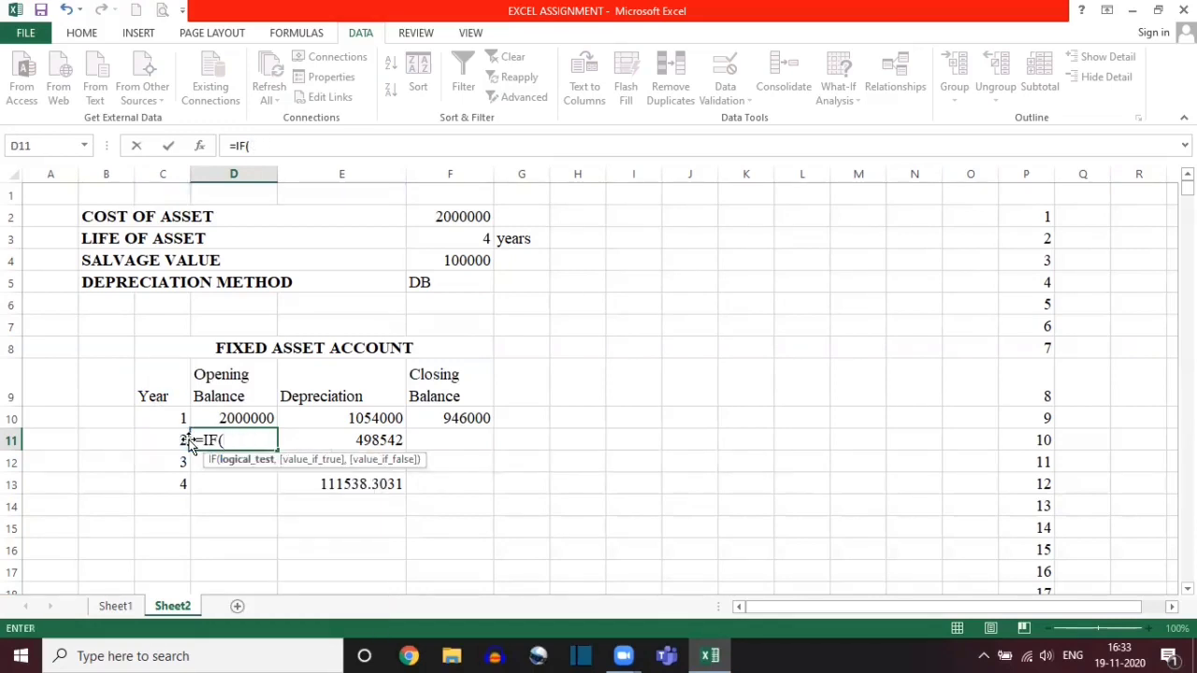
pyautogui.click(159, 415)
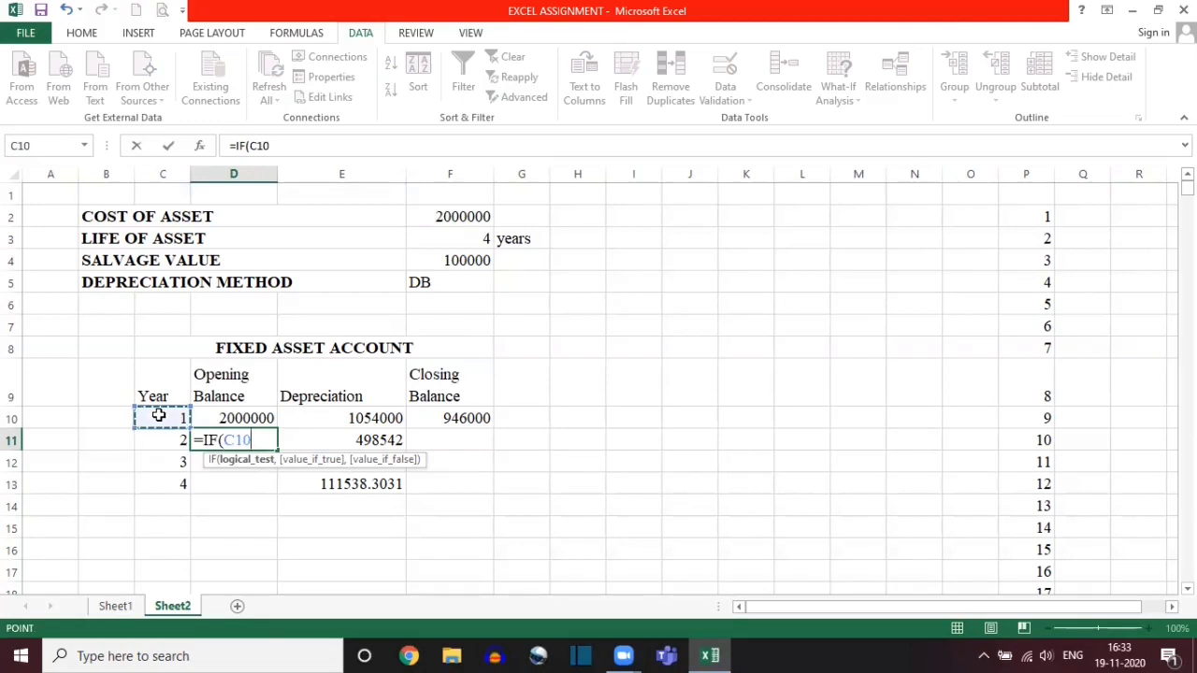
pyautogui.press('BackSpace')
pyautogui.press('BackSpace')
pyautogui.press('BackSpace')
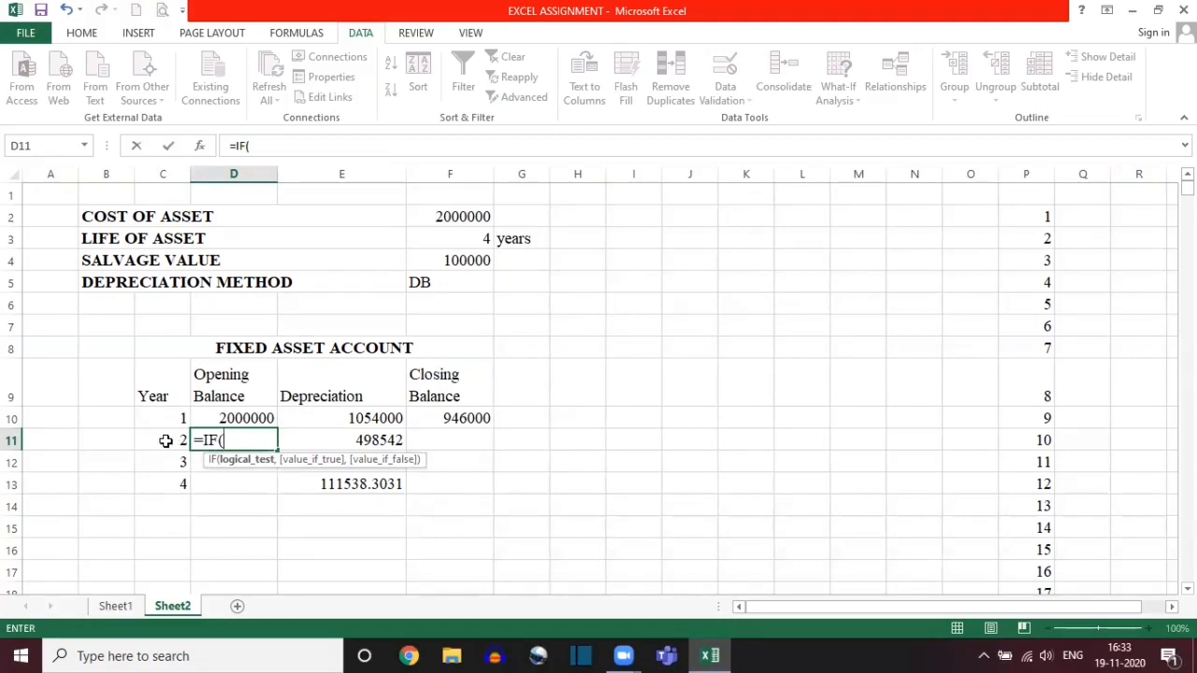
pyautogui.press('BackSpace')
pyautogui.press('BackSpace')
pyautogui.press('BackSpace')
pyautogui.press('BackSpace')
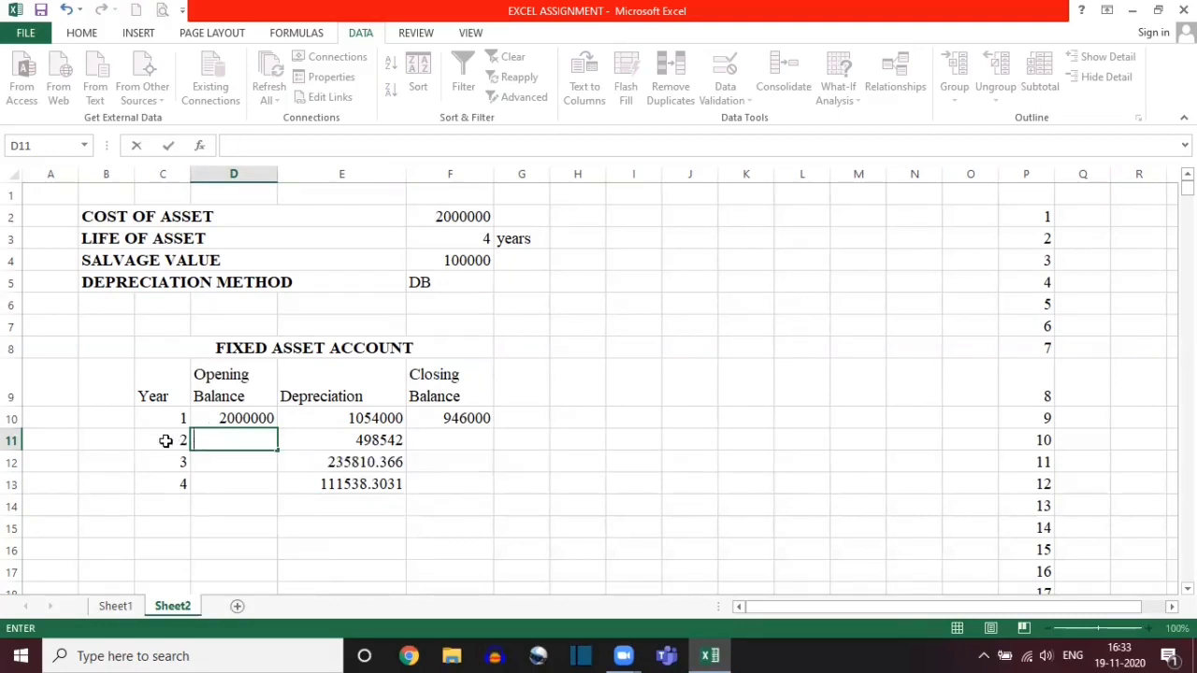
# Step: Examine the cells referenced by the Year formula in C11
pyautogui.click(166, 440)
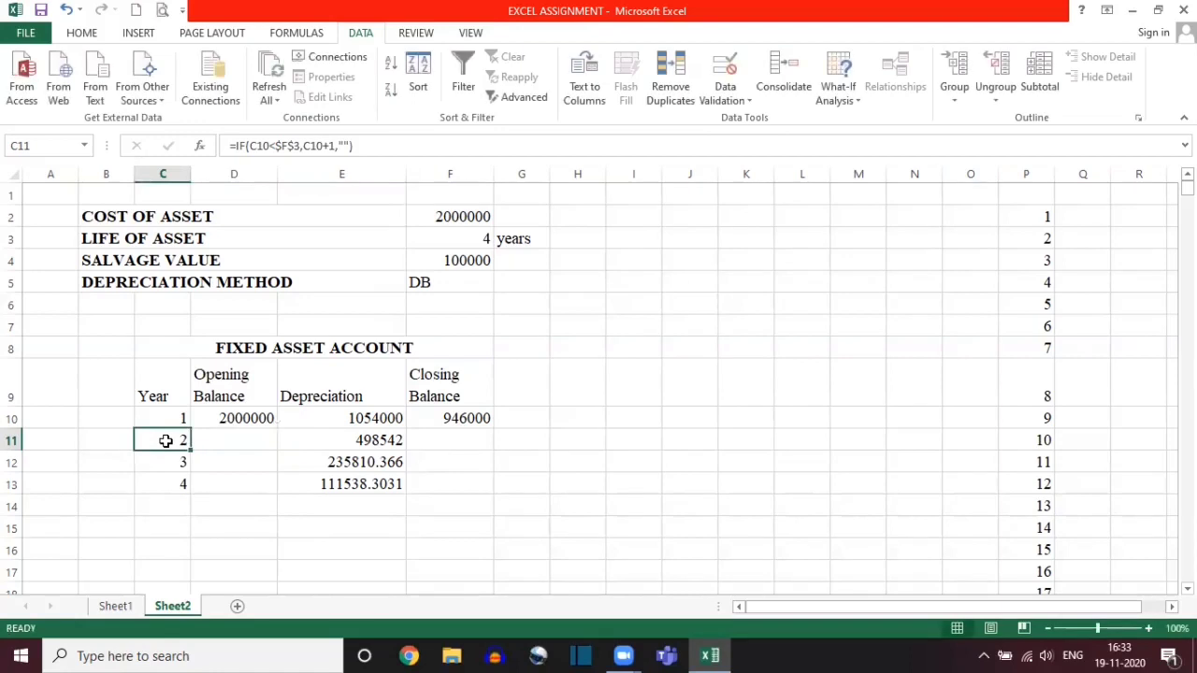
pyautogui.doubleClick(166, 441)
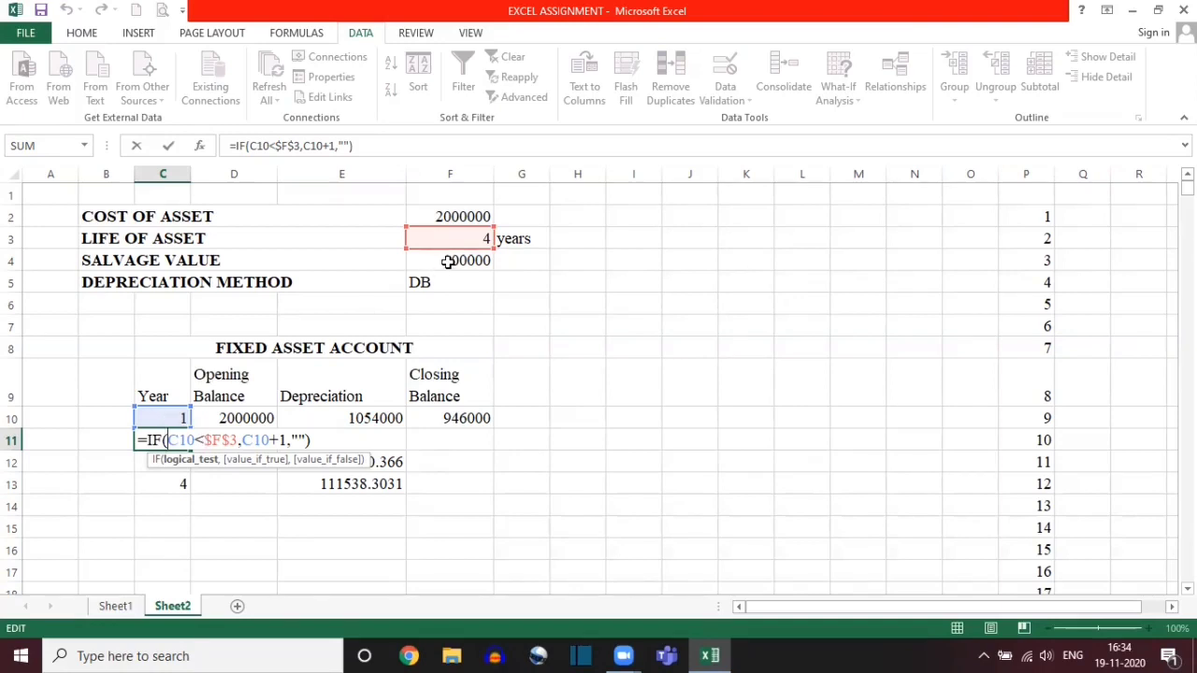
pyautogui.moveTo(166, 415); pyautogui.dragTo(205, 436)
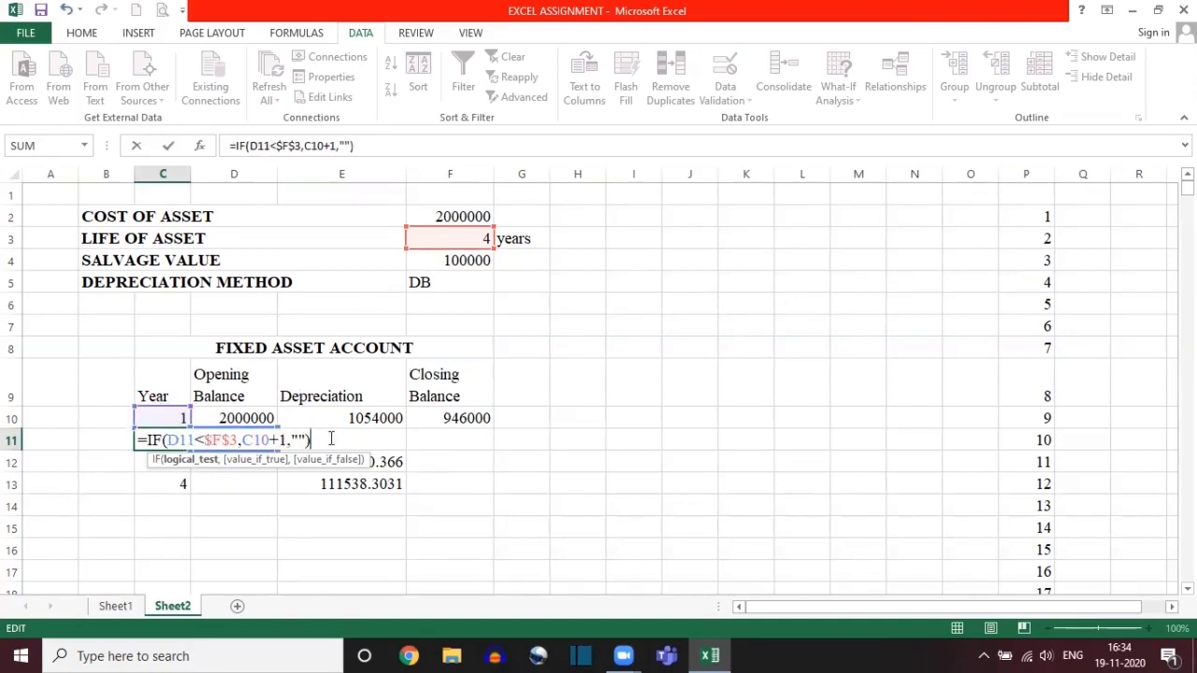
pyautogui.hotkey('ctrl', 'Return')
# Step: Enter =IF(C11="","",F10) in D11 as the Opening Balance formula for year 2
pyautogui.click(257, 439)
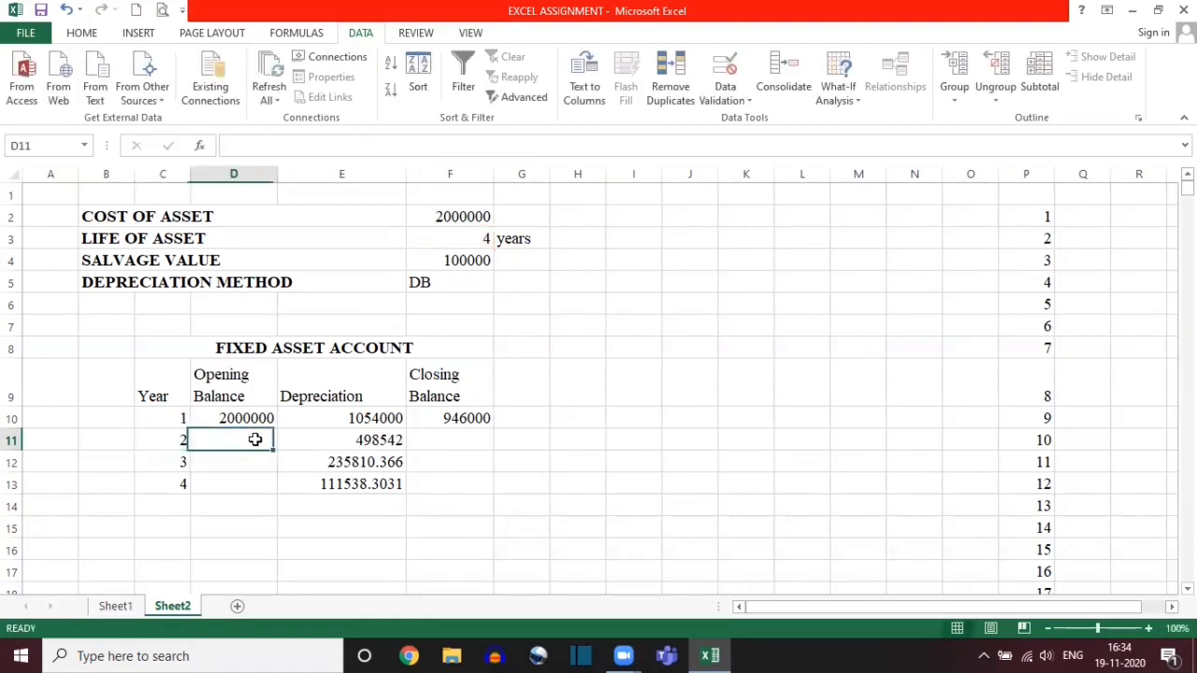
pyautogui.write('=')
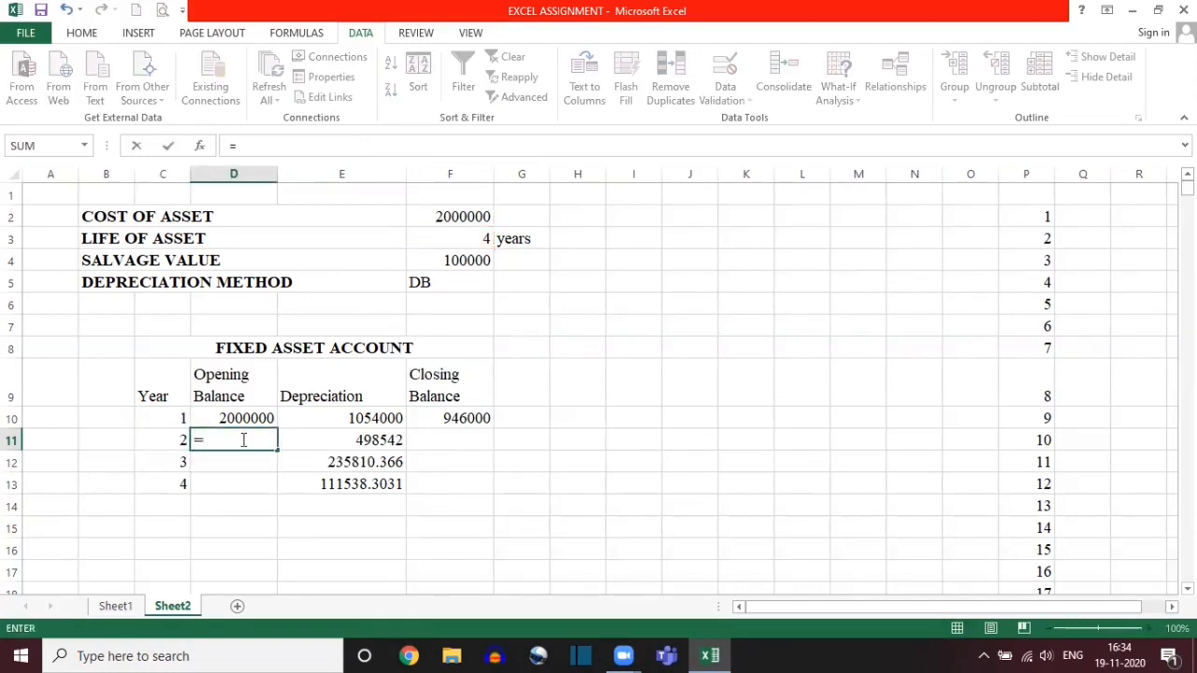
pyautogui.write('IF')
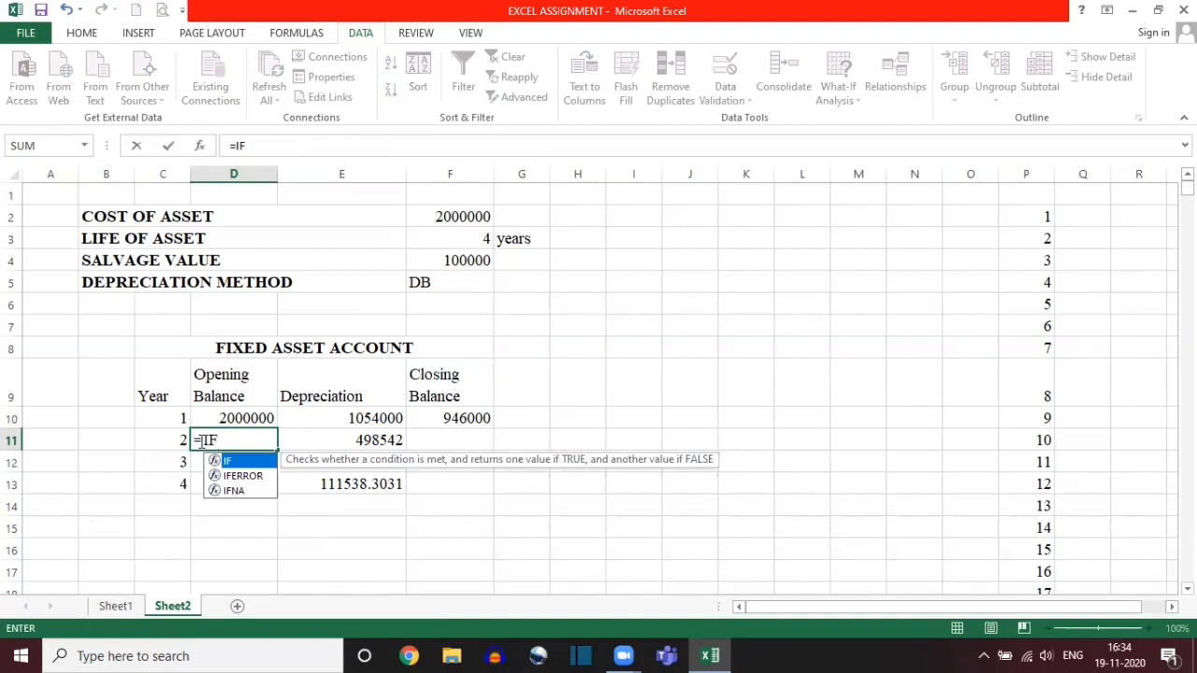
pyautogui.write('(')
pyautogui.click(159, 442)
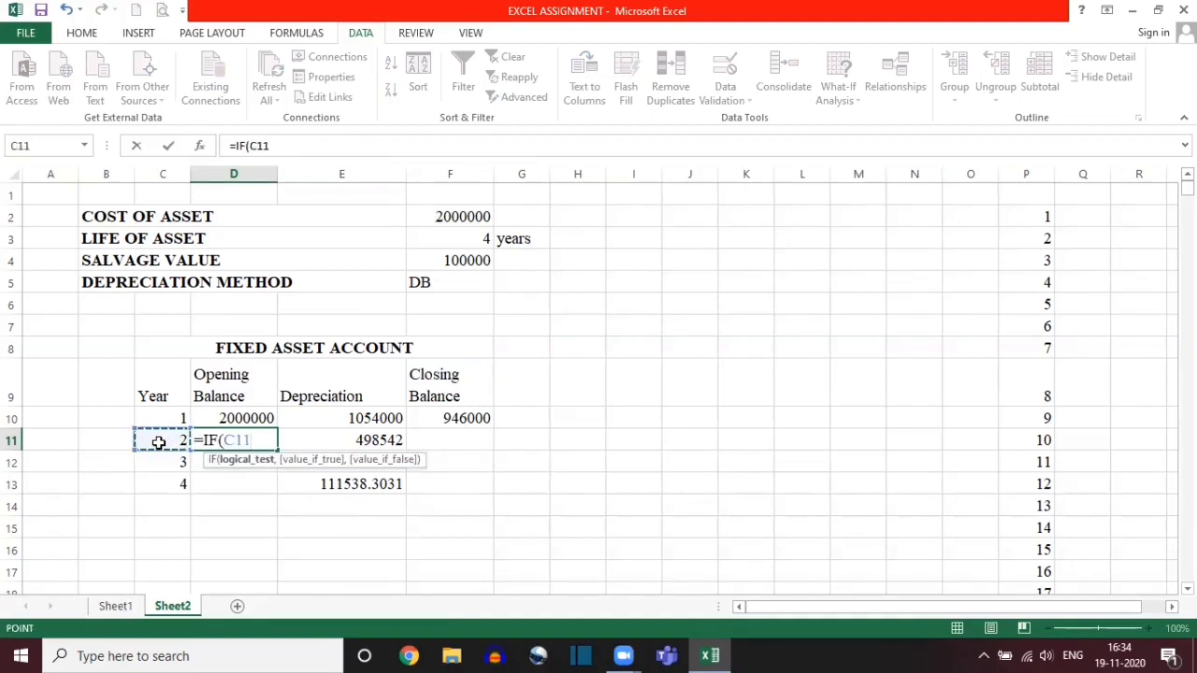
pyautogui.write('=""')
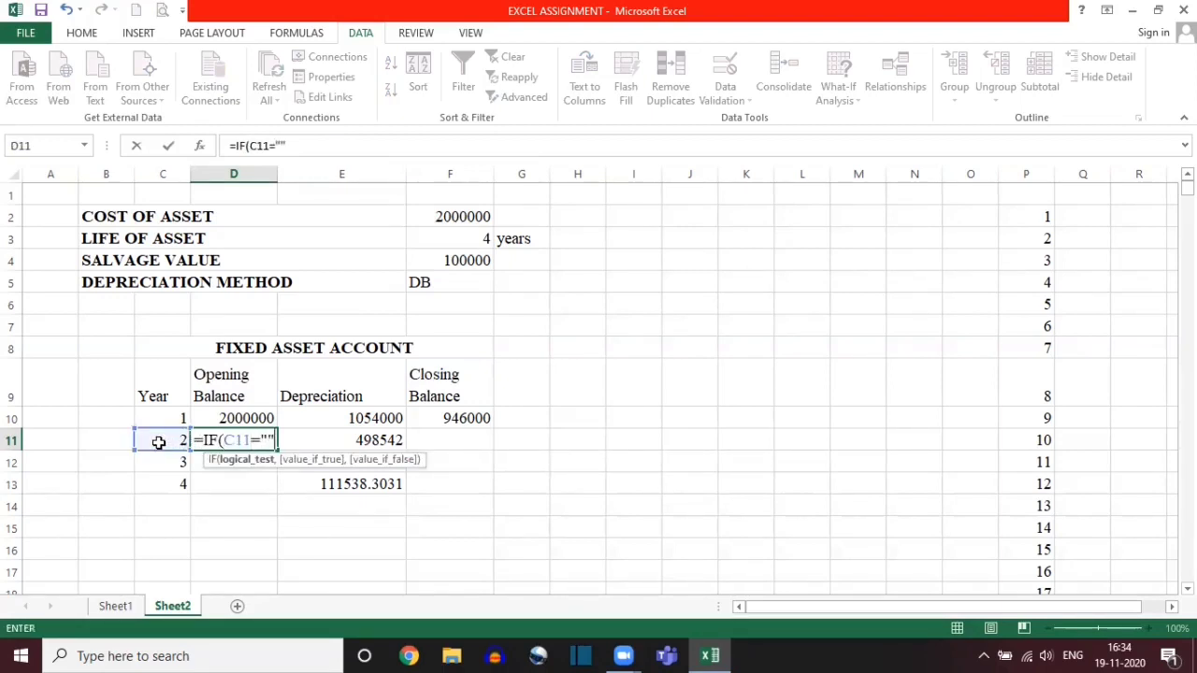
pyautogui.write(',')
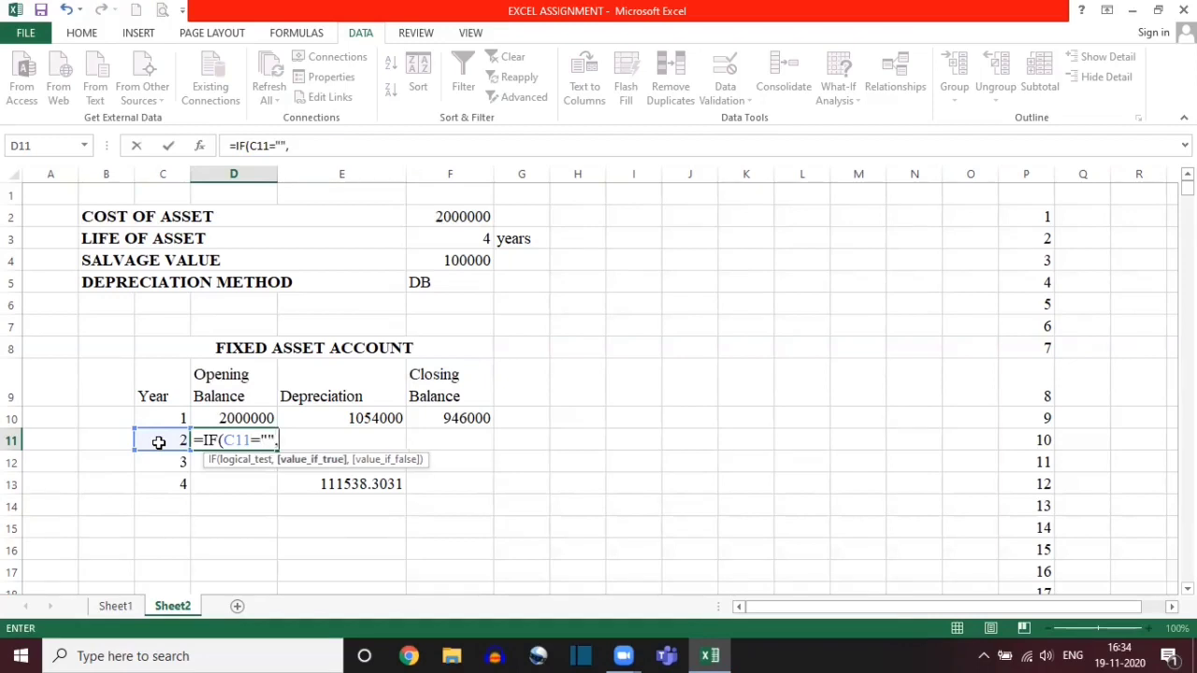
pyautogui.write('"",')
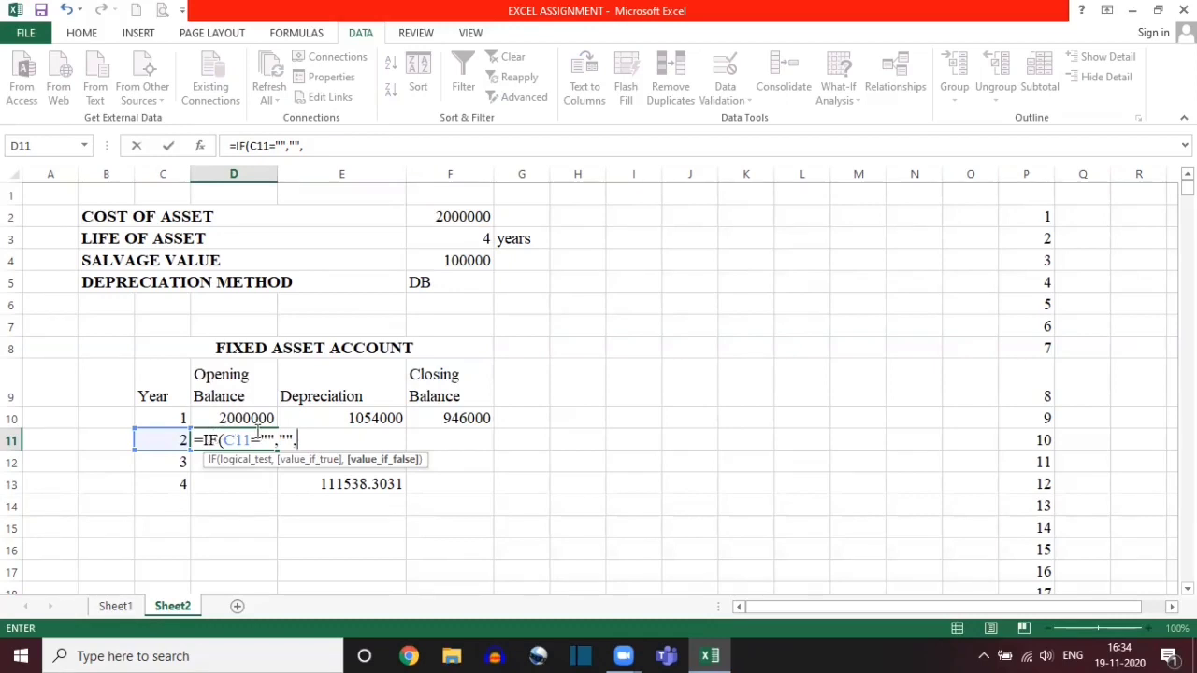
pyautogui.click(475, 417)
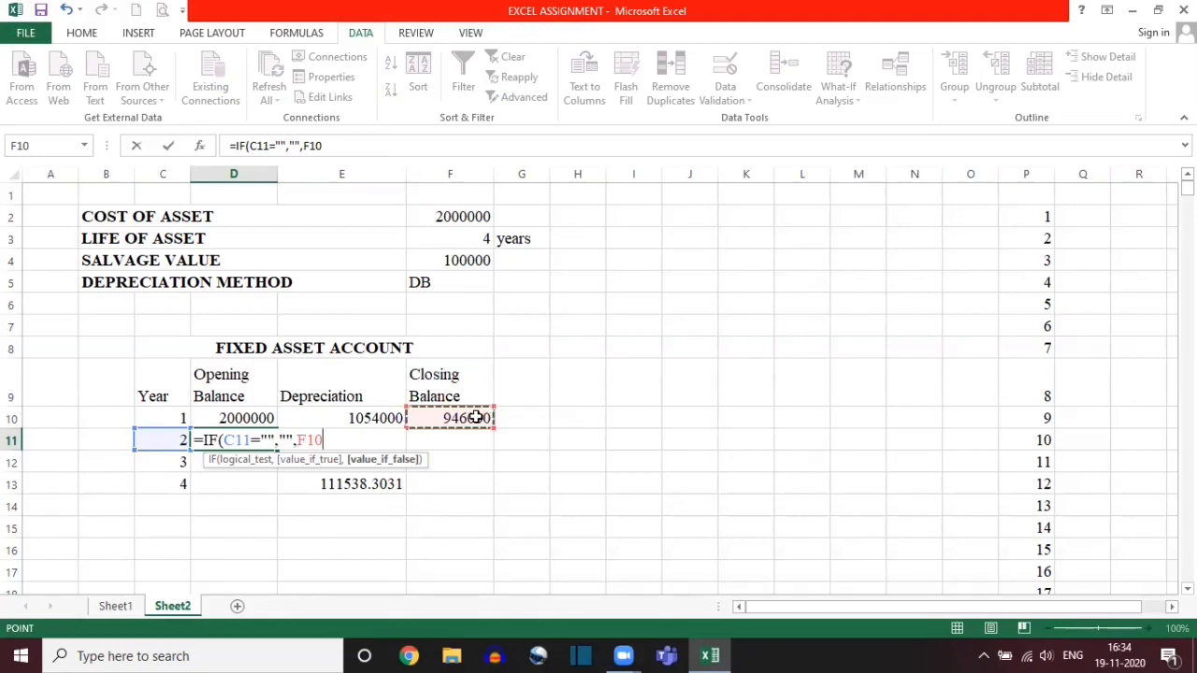
pyautogui.write(')')
pyautogui.press('Return')
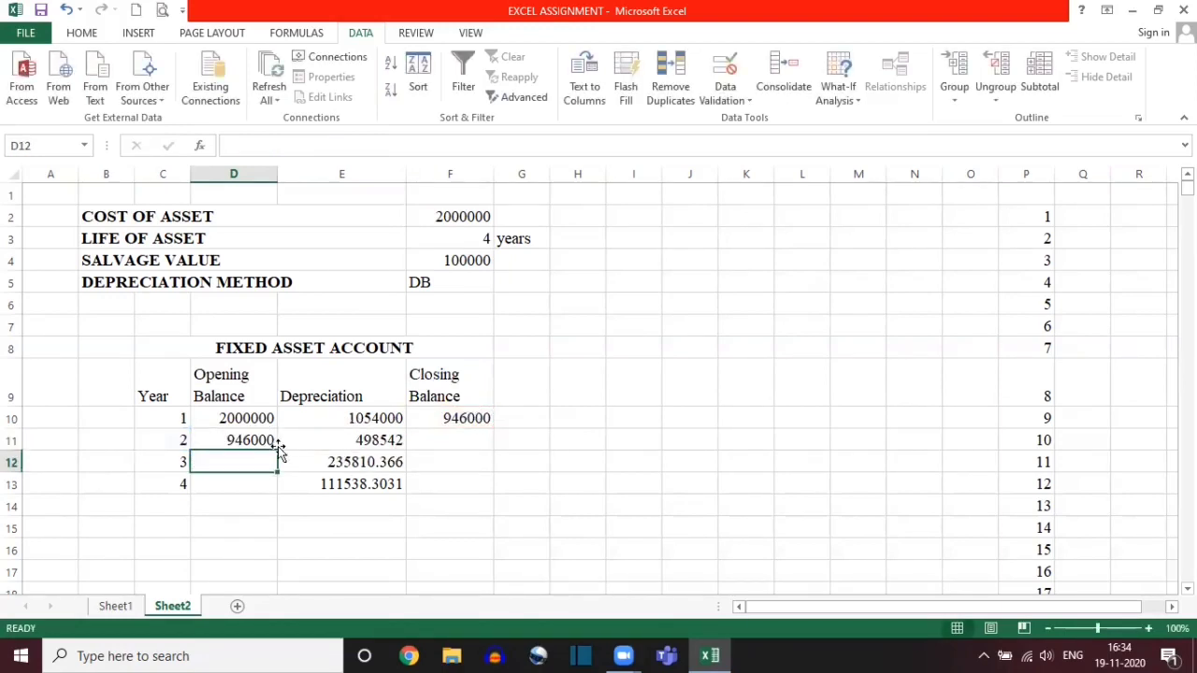
# Step: Clear the Depreciation formulas from E11:E14
pyautogui.click(341, 446)
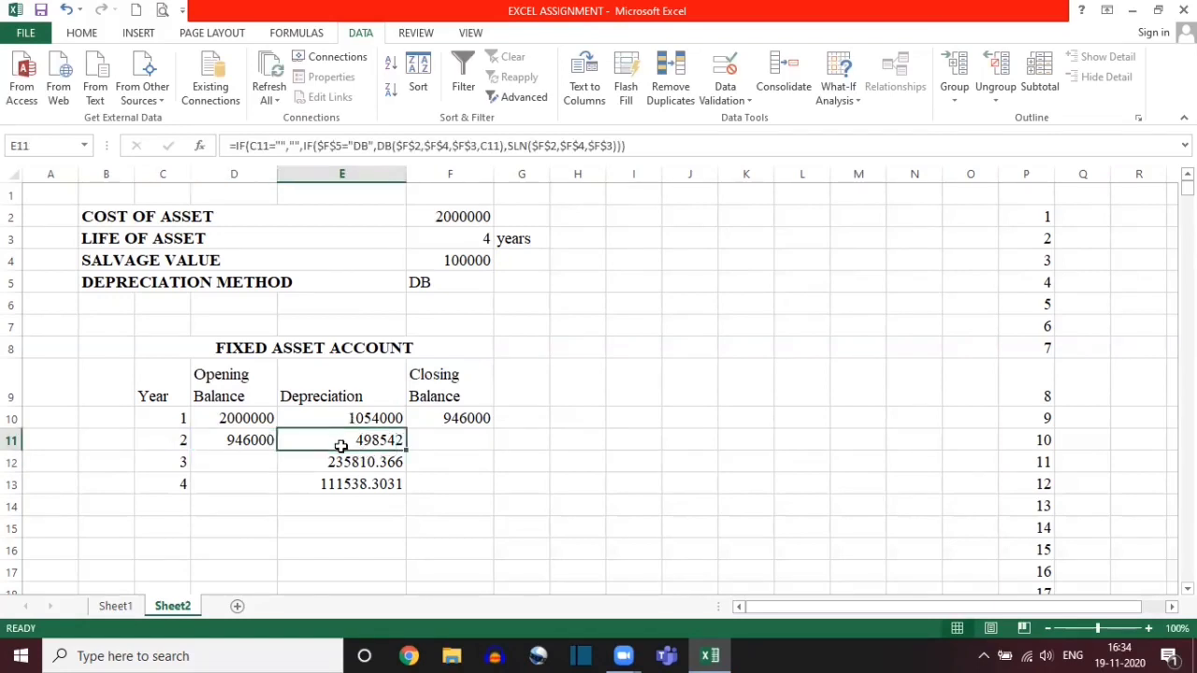
pyautogui.moveTo(341, 446); pyautogui.dragTo(347, 502)
pyautogui.press('Delete')
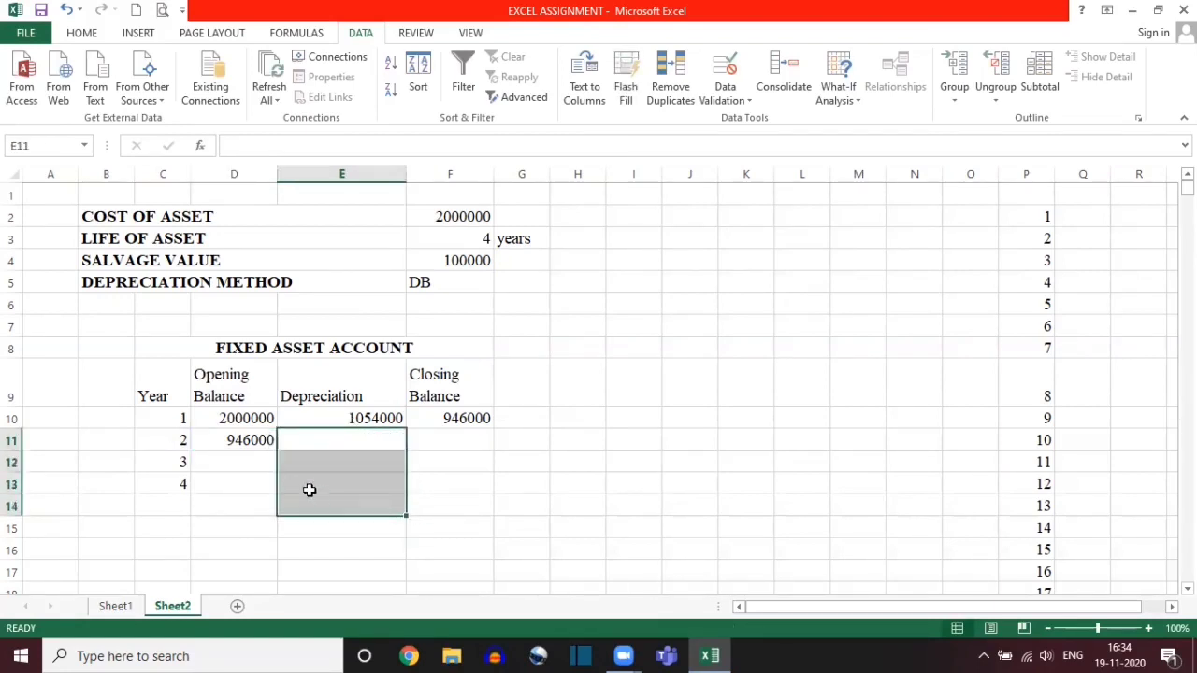
# Step: Examine the Year entries in C10 and C11 and the cell referenced by the Opening Balance formula in D10
pyautogui.click(252, 452)
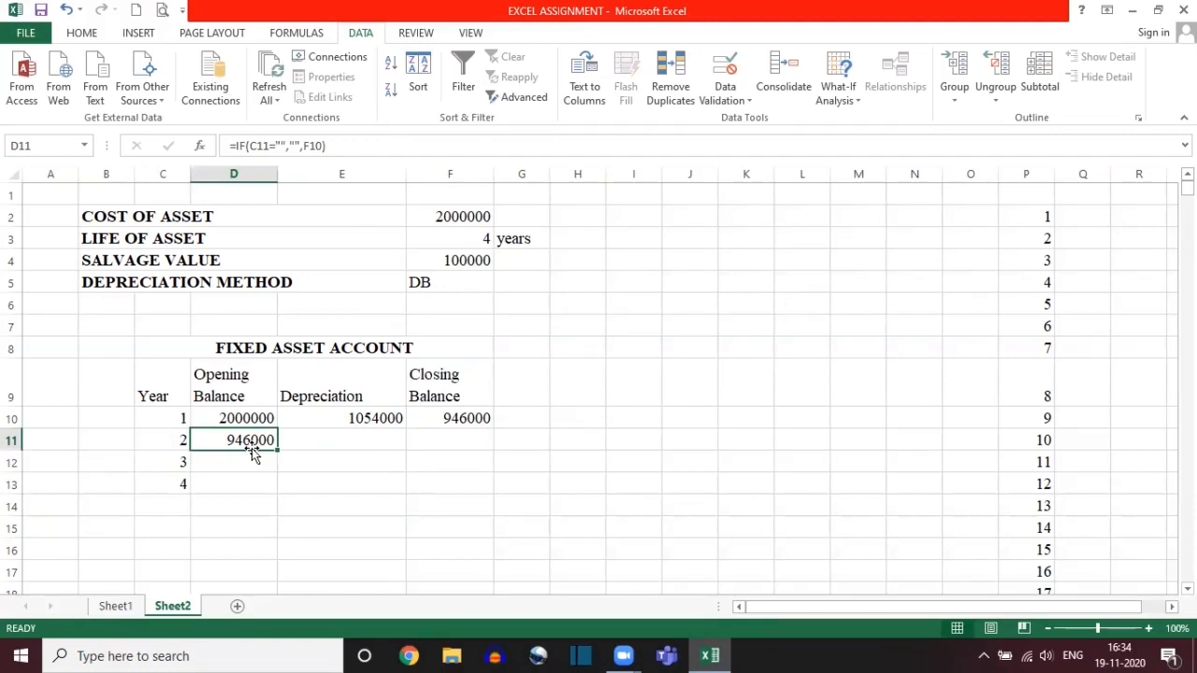
pyautogui.click(159, 418)
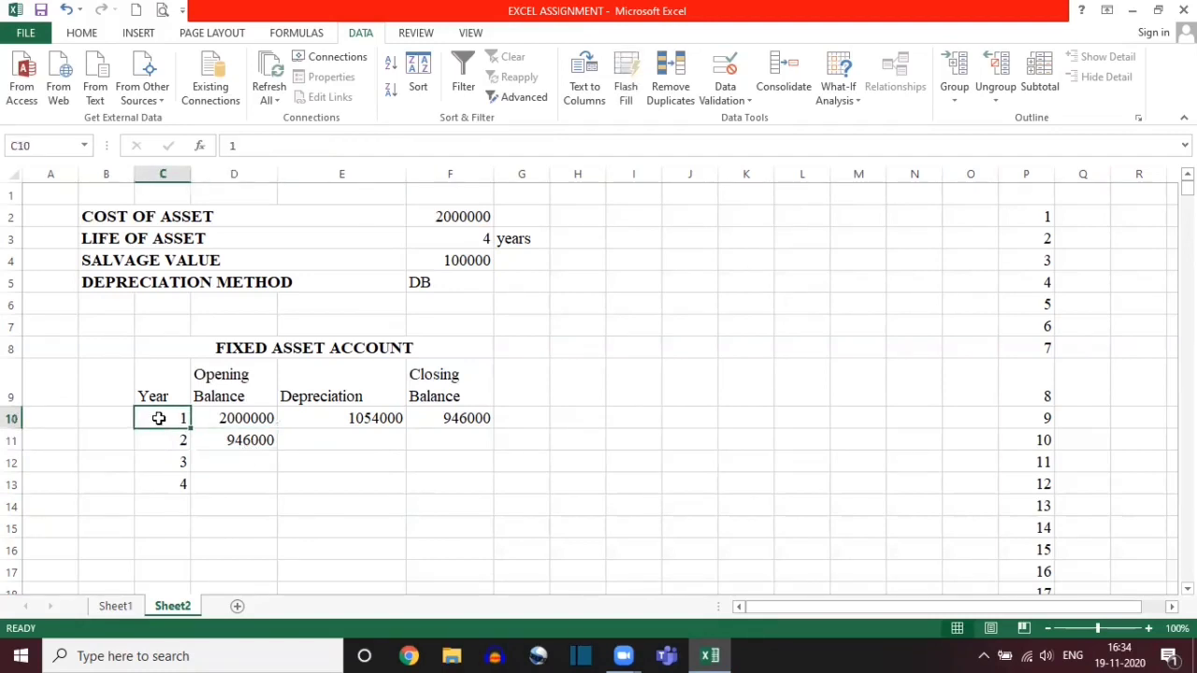
pyautogui.click(155, 439)
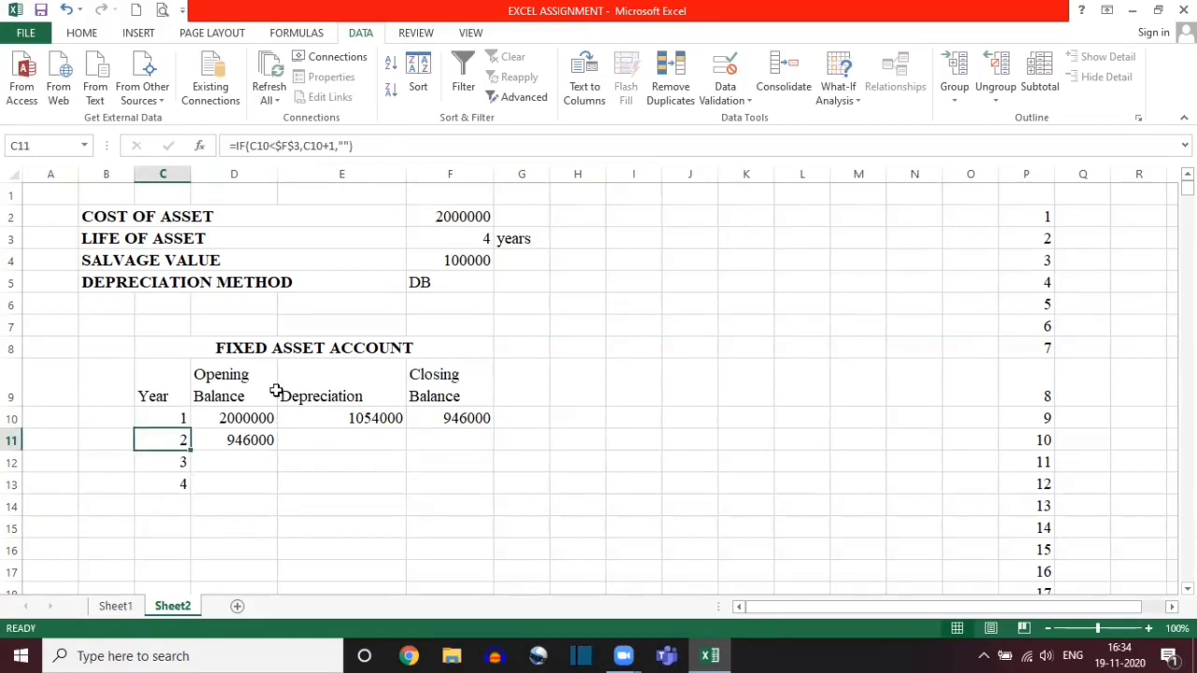
pyautogui.click(243, 418)
pyautogui.write('=F2')
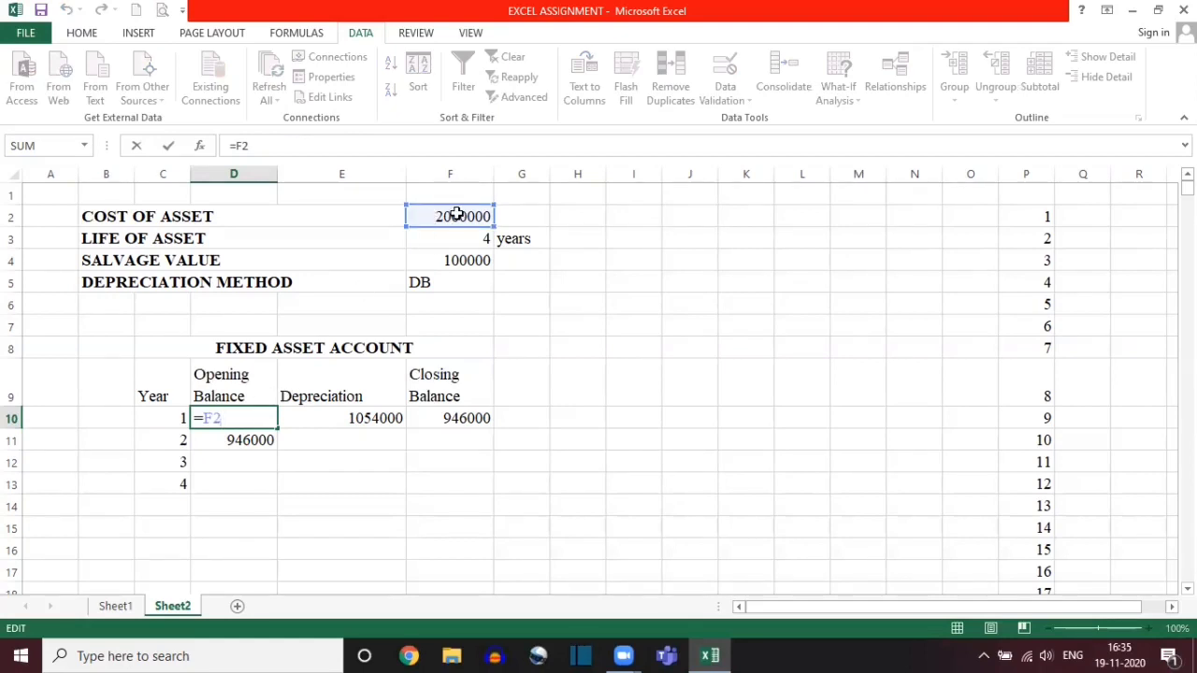
pyautogui.hotkey('ctrl', 'Return')
# Step: Examine the cell references in the Depreciation formula in E10, the Closing Balance formula in F10 and the Opening Balance formula in D11
pyautogui.doubleClick(355, 418)
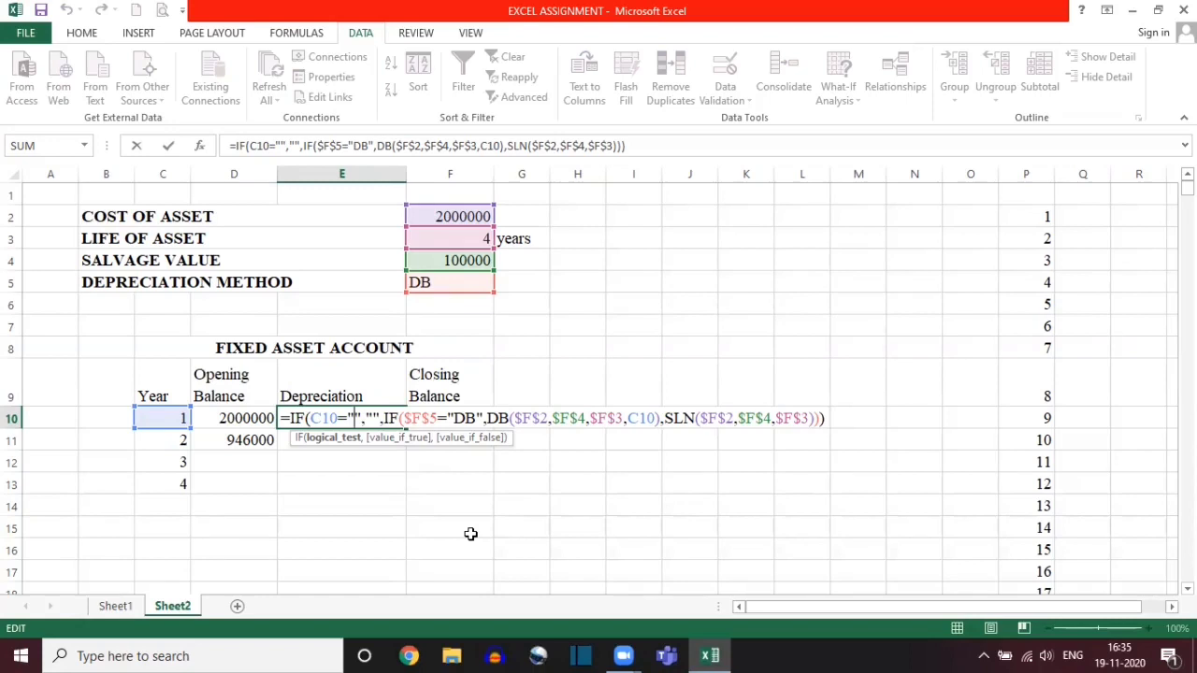
pyautogui.press('Return')
pyautogui.doubleClick(448, 418)
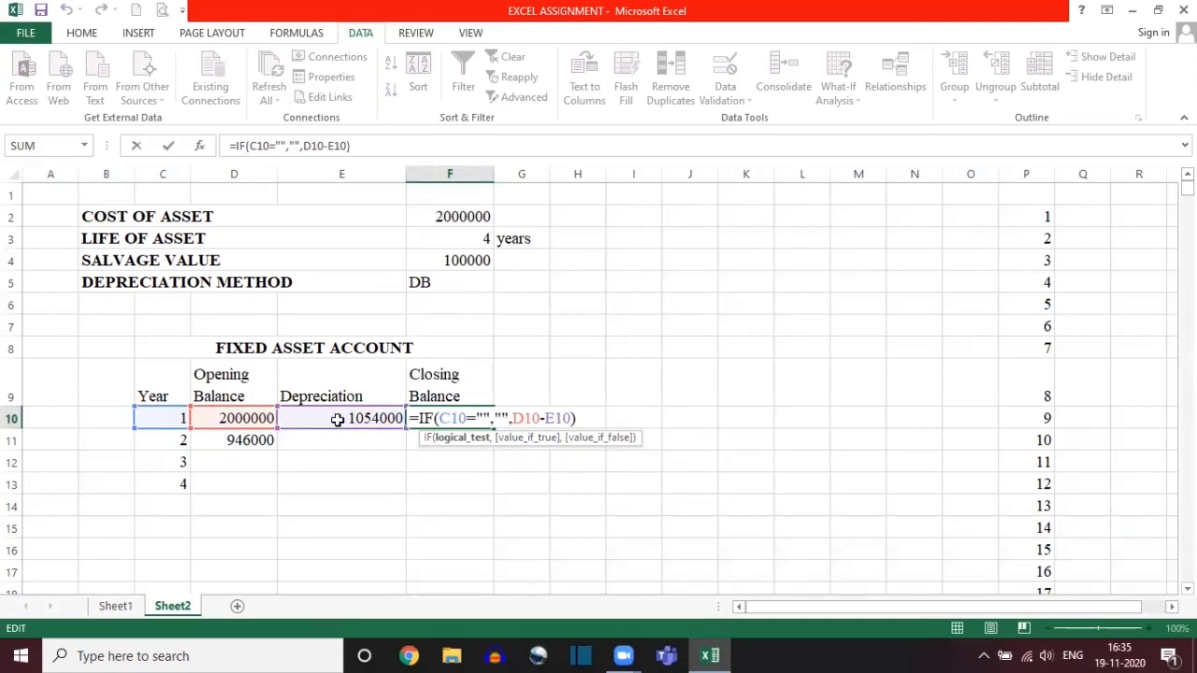
pyautogui.hotkey('ctrl', 'Return')
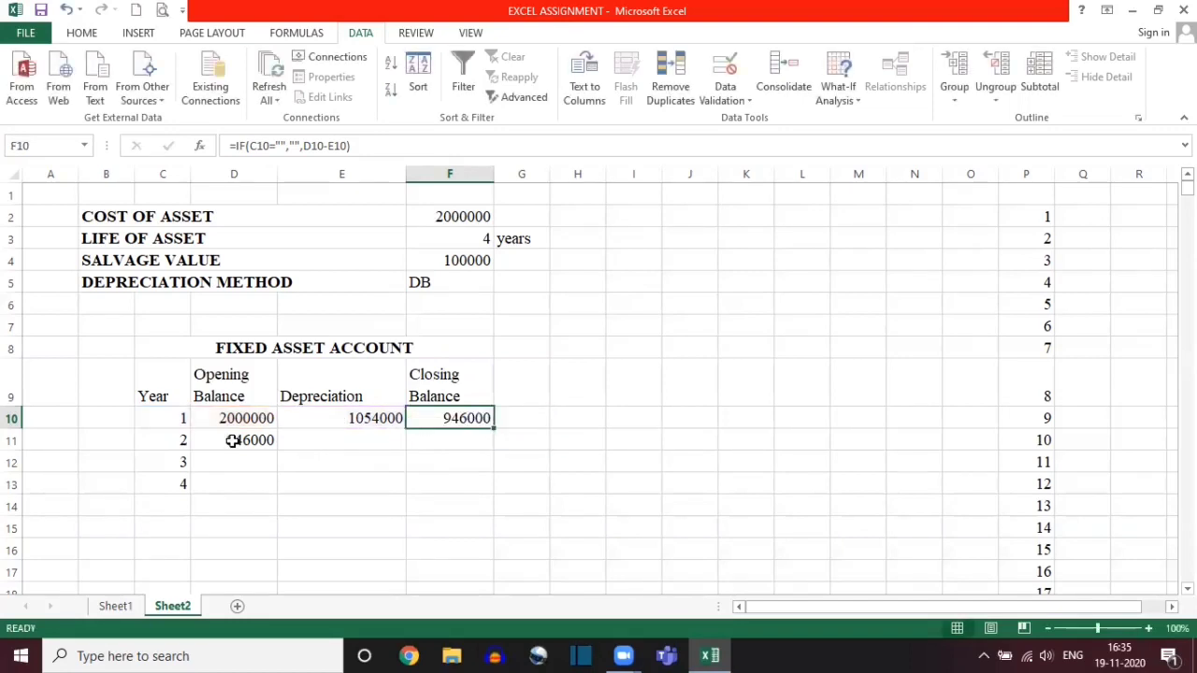
pyautogui.doubleClick(233, 441)
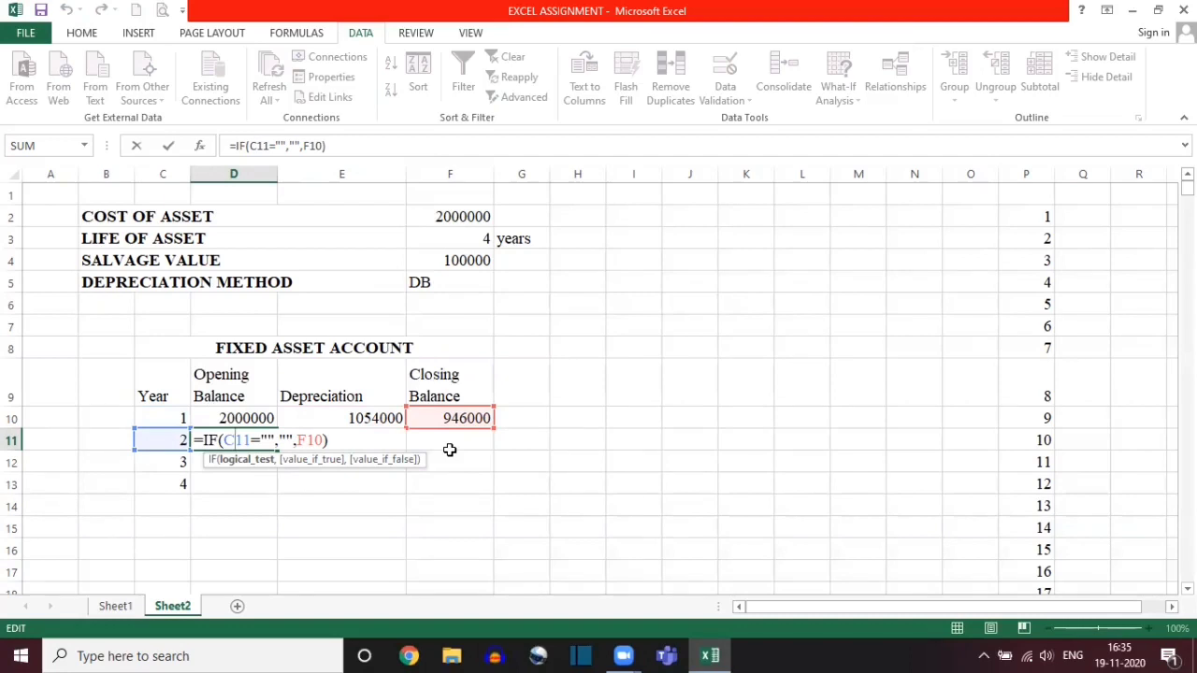
pyautogui.press('Return')
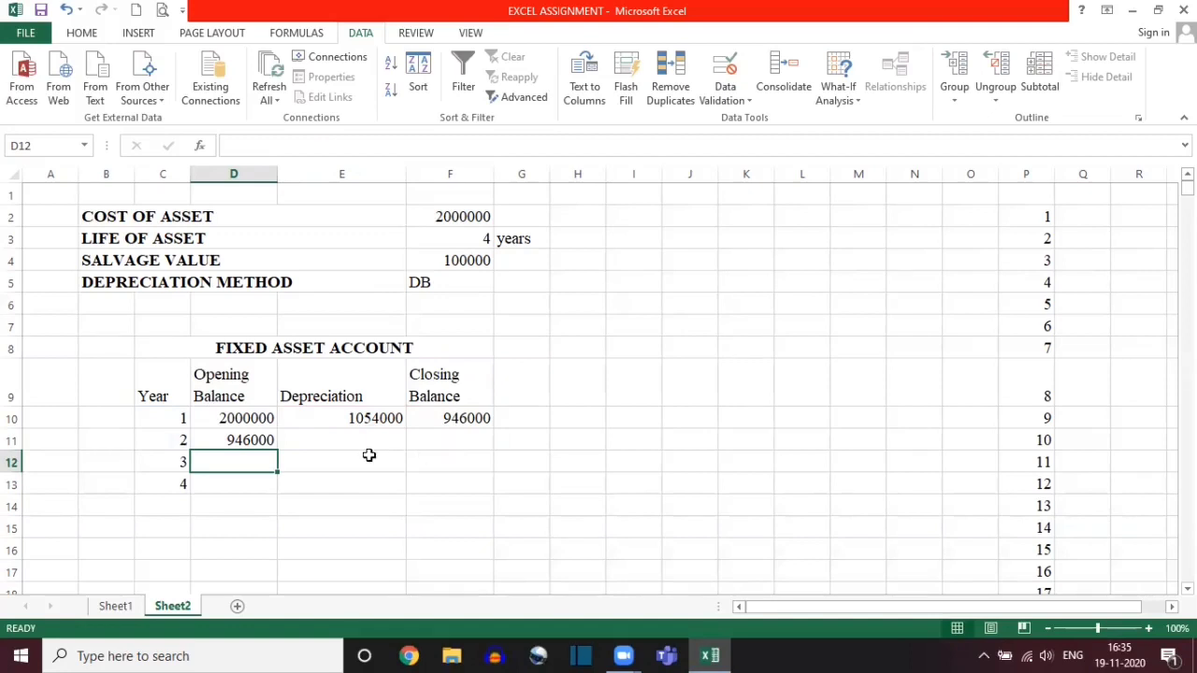
# Step: Compare the year 1 formulas in D10, E10 and F10 with the year 2 Opening Balance formula in D11
pyautogui.click(254, 440)
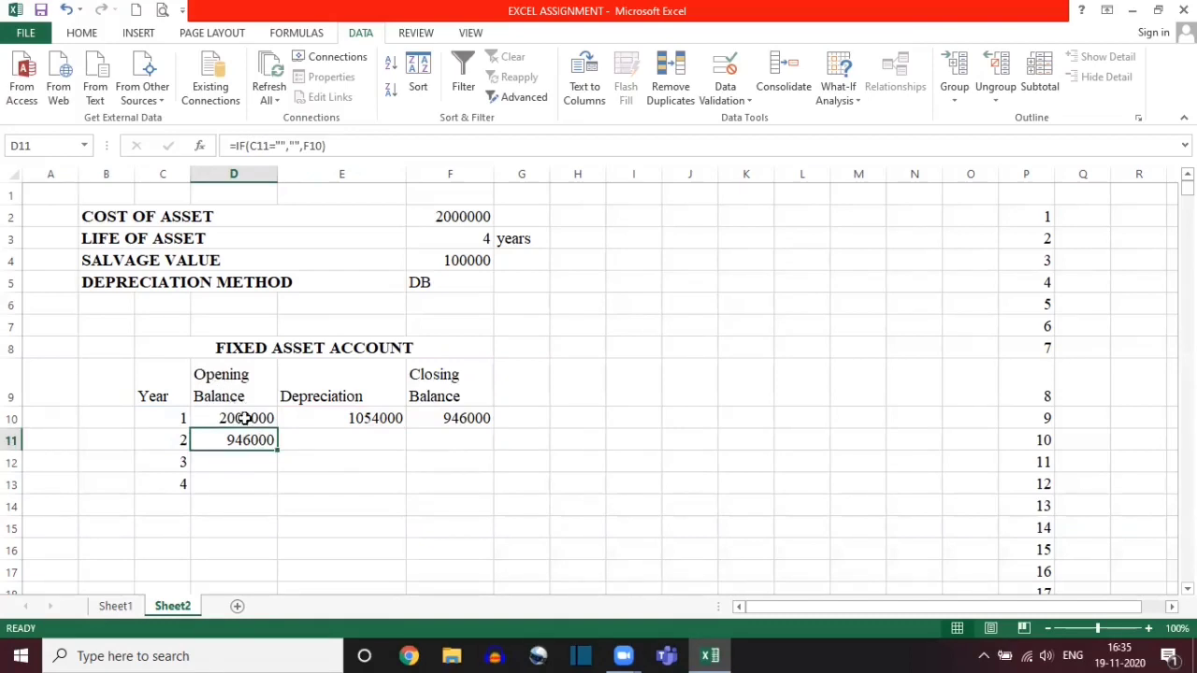
pyautogui.click(242, 417)
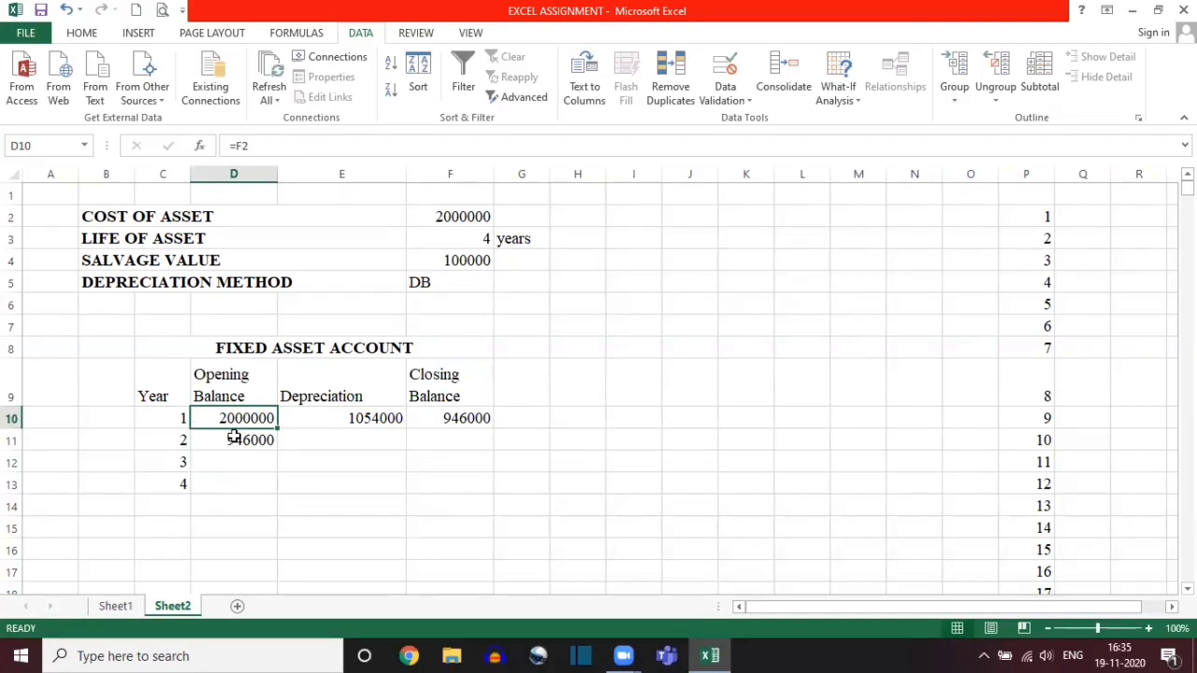
pyautogui.click(234, 436)
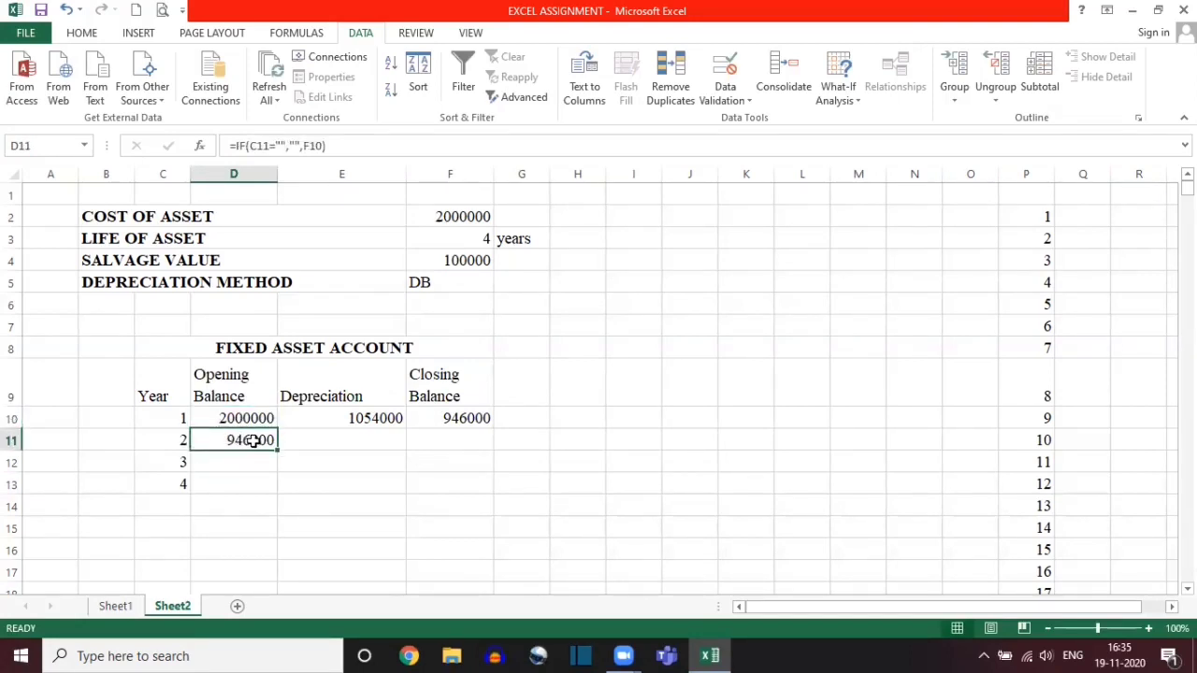
pyautogui.click(379, 411)
pyautogui.click(451, 420)
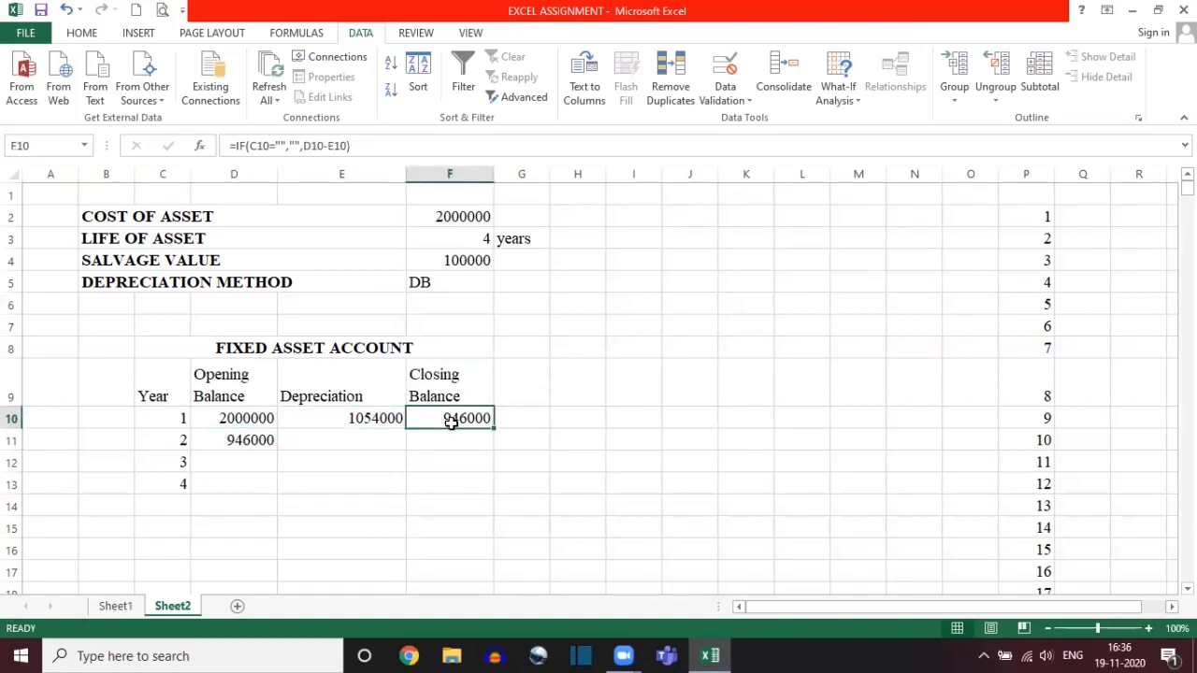
pyautogui.click(241, 440)
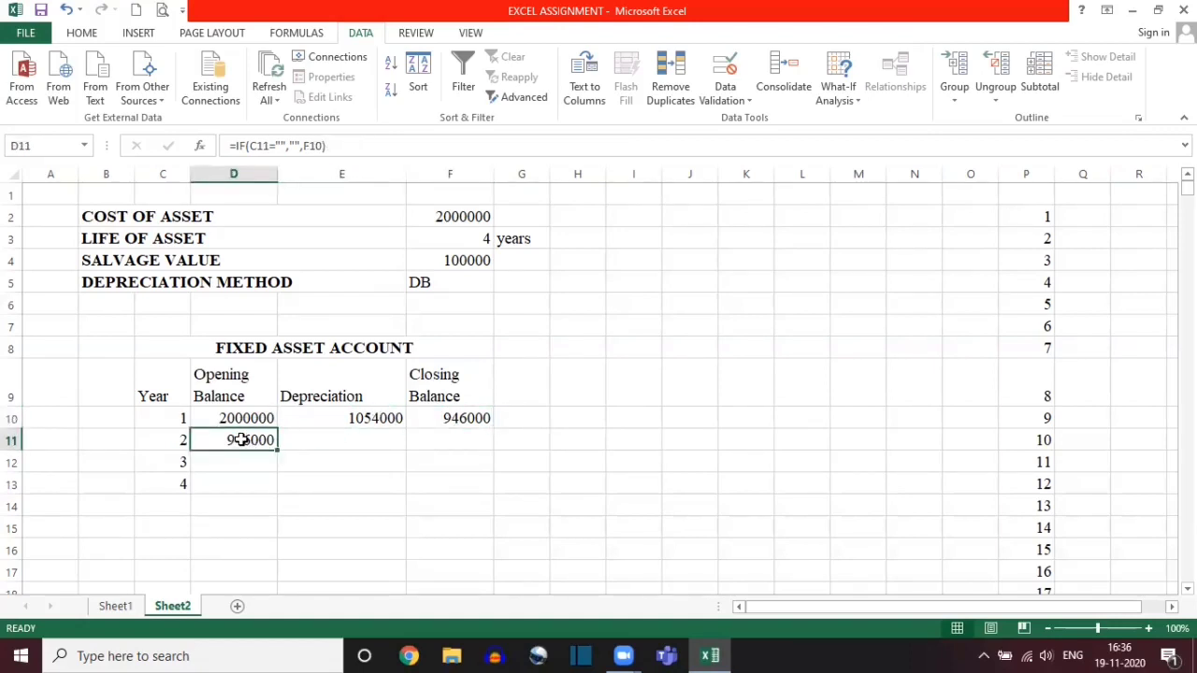
# Step: Copy the Opening Balance formula from D11 down column D through the remaining Fixed Asset Account rows
pyautogui.click(278, 450)
pyautogui.moveTo(278, 449); pyautogui.dragTo(330, 401)
pyautogui.scroll(8, 331, 403)
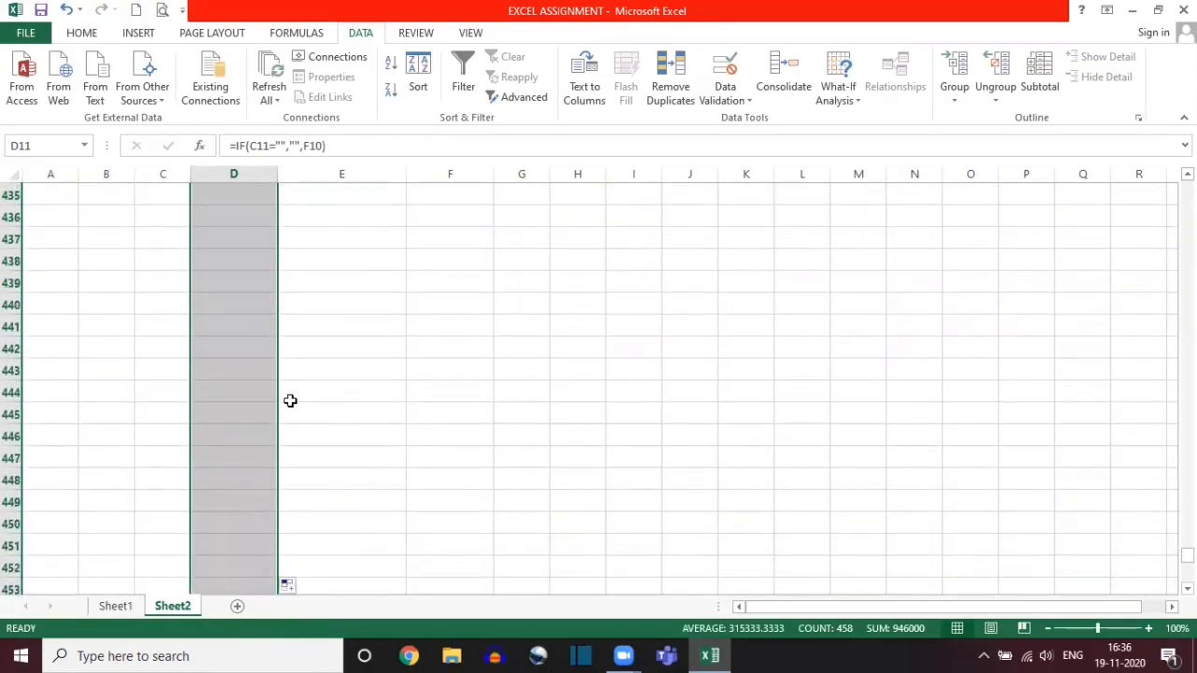
pyautogui.click(222, 393)
pyautogui.press('Up')
pyautogui.press('Up')
pyautogui.press('Up')
pyautogui.press('Up')
pyautogui.press('Up')
pyautogui.press('Up')
pyautogui.press('Up')
pyautogui.press('Up')
pyautogui.press('Up')
pyautogui.press('Up')
pyautogui.press('Up')
pyautogui.press('Up')
pyautogui.press('Up')
pyautogui.press('Up')
pyautogui.press('Up')
pyautogui.press('Up')
pyautogui.press('Up')
pyautogui.press('Up')
pyautogui.press('Up')
pyautogui.press('Up')
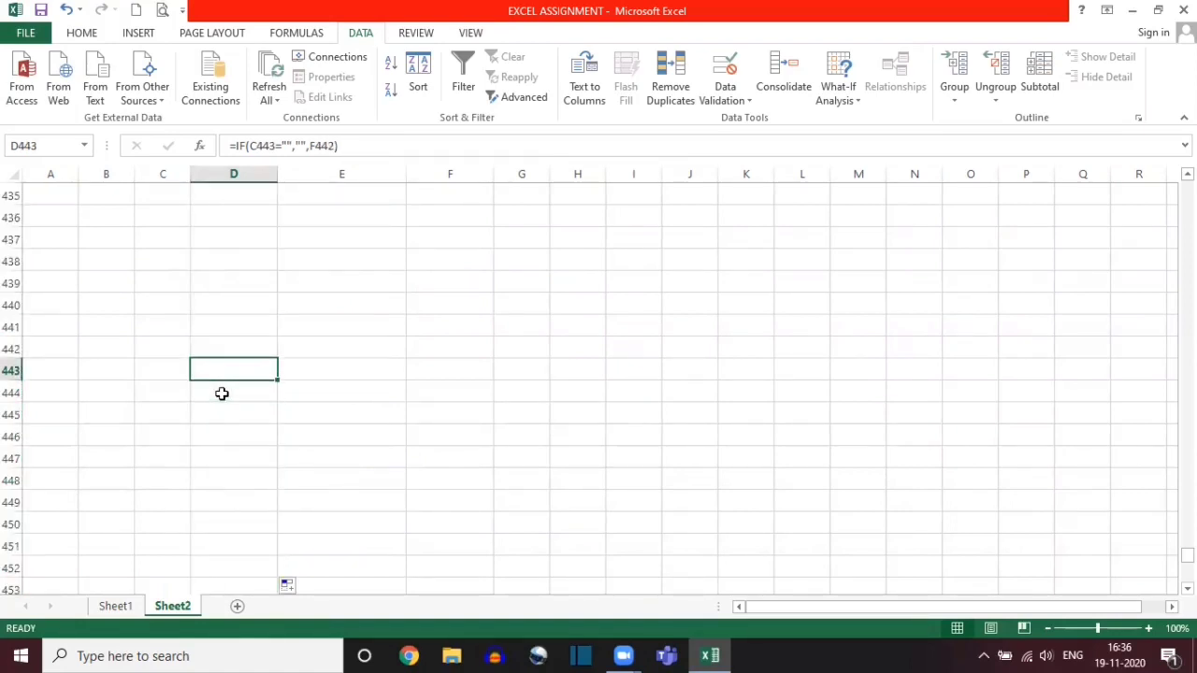
pyautogui.press('Up')
pyautogui.press('Up')
pyautogui.press('Up')
pyautogui.press('Up')
pyautogui.press('Up')
pyautogui.press('Up')
pyautogui.press('Up')
pyautogui.press('Up')
pyautogui.press('Up')
pyautogui.press('Up')
pyautogui.press('Up')
pyautogui.press('Up')
pyautogui.press('Up')
pyautogui.press('Up')
pyautogui.press('Up')
pyautogui.press('Up')
pyautogui.press('Up')
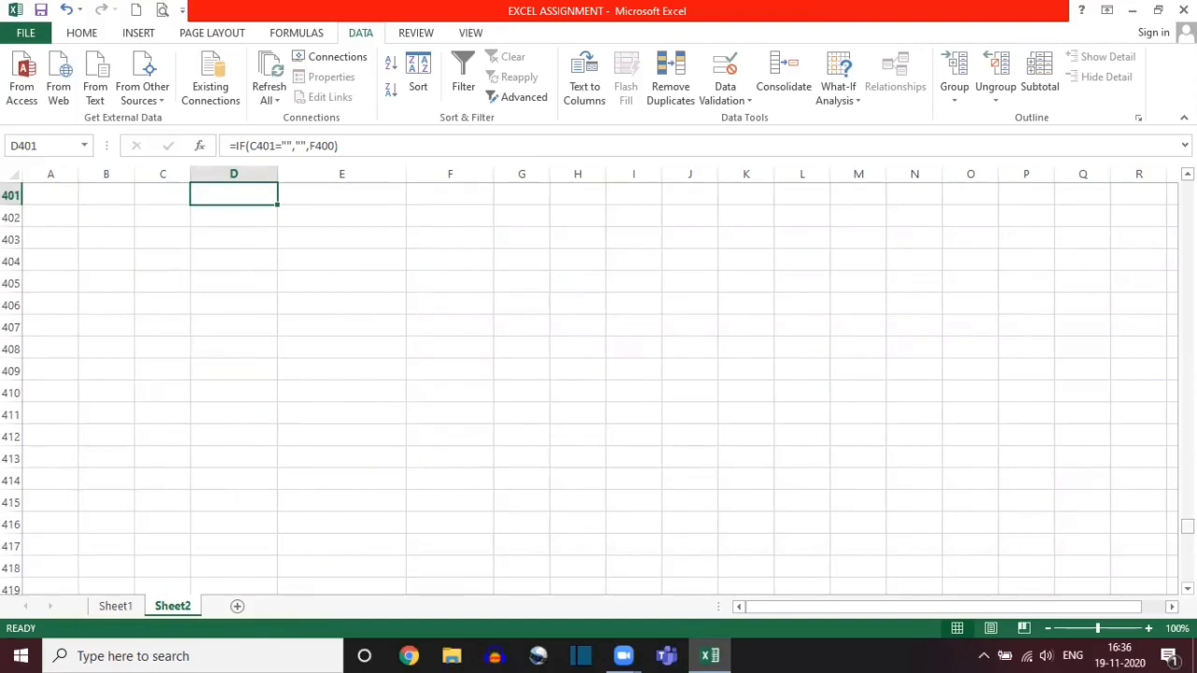
pyautogui.moveTo(1186, 526); pyautogui.dragTo(1186, 187)
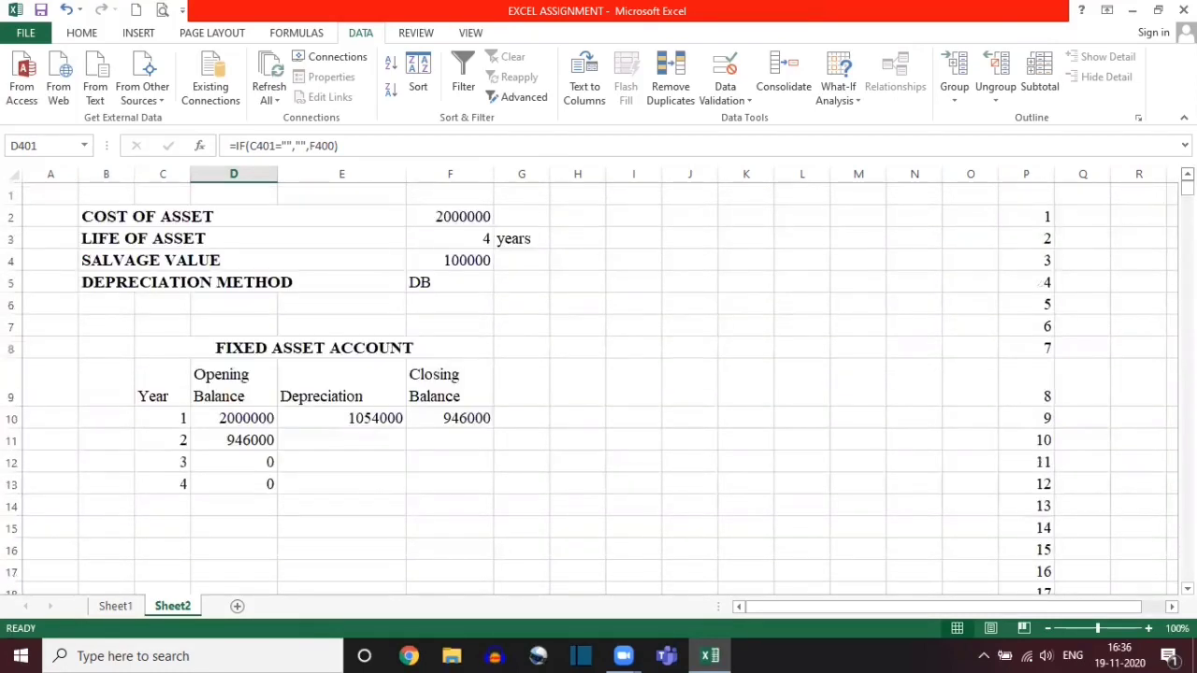
# Step: Copy the Depreciation formula from E10 down column E through the remaining Fixed Asset Account rows
pyautogui.click(334, 417)
pyautogui.click(262, 460)
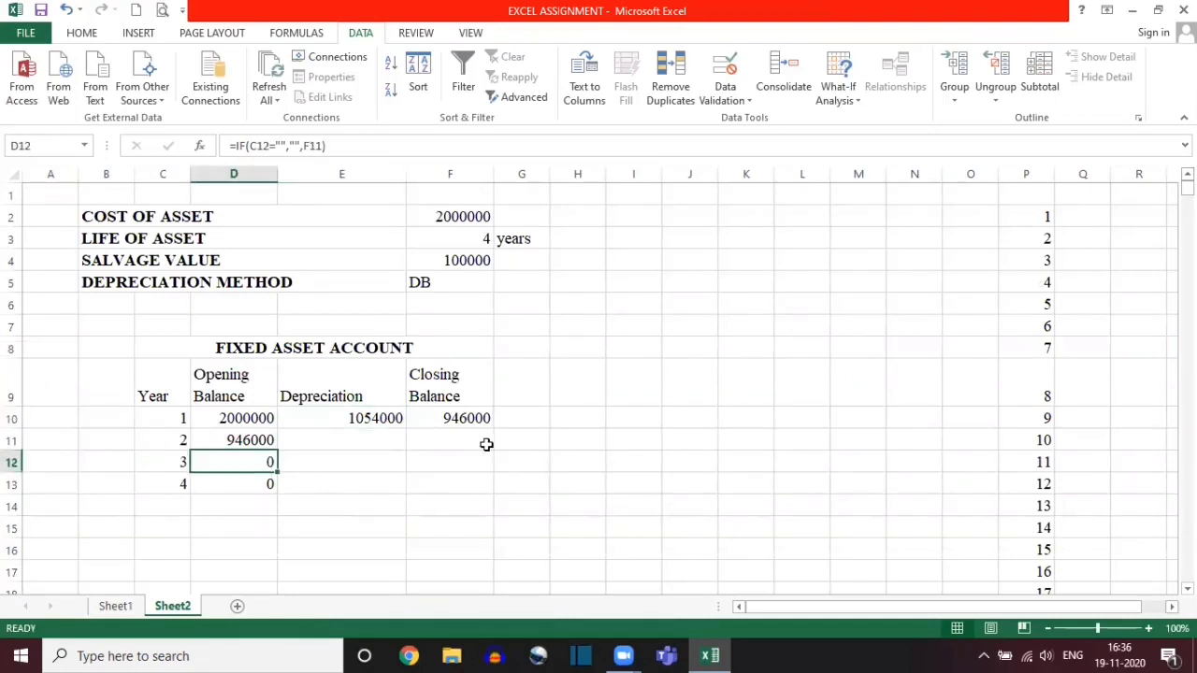
pyautogui.click(367, 415)
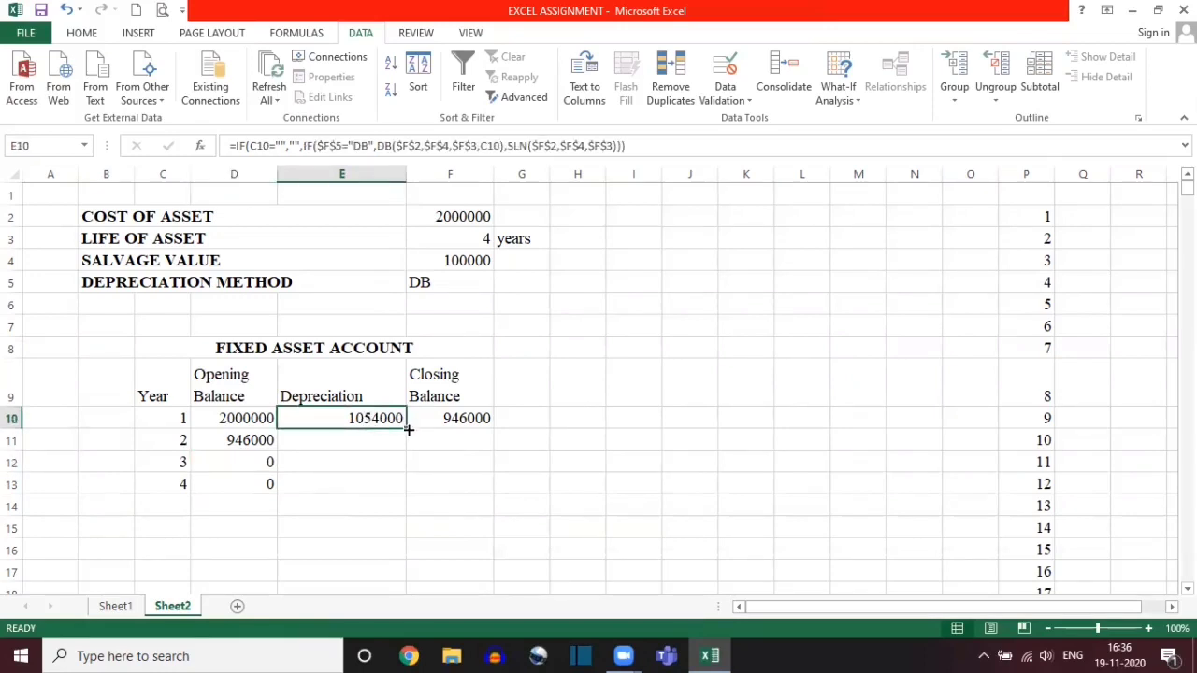
pyautogui.doubleClick(406, 429)
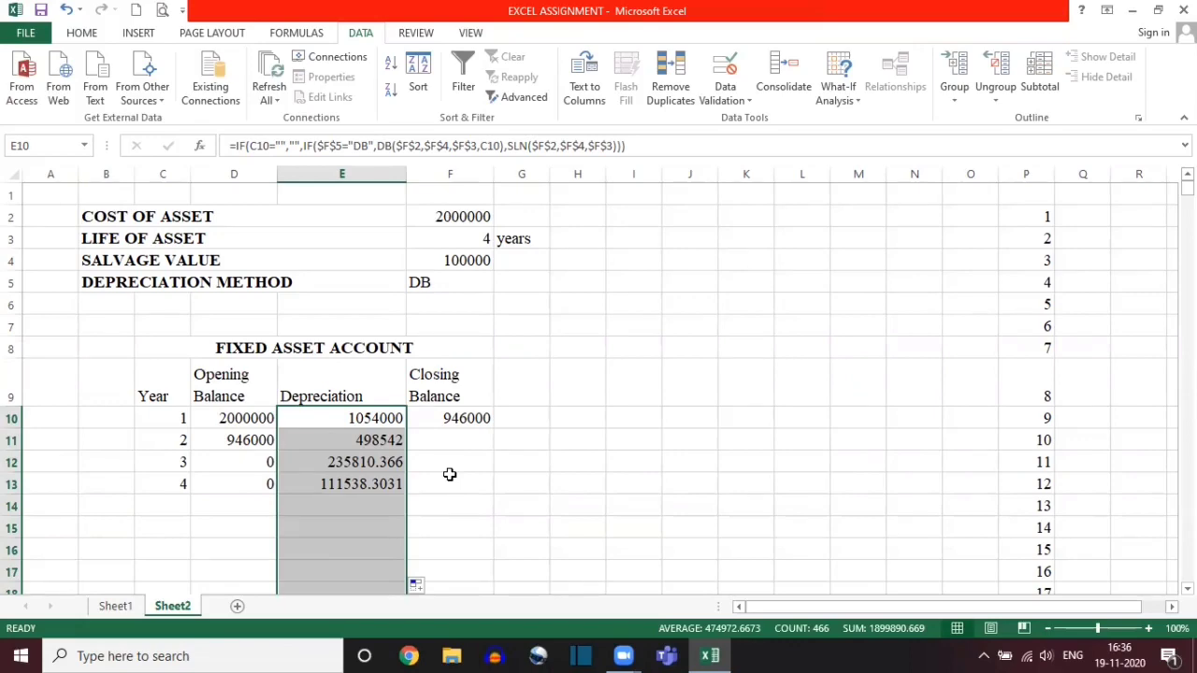
pyautogui.scroll(-16, 449, 474)
pyautogui.scroll(11, 450, 474)
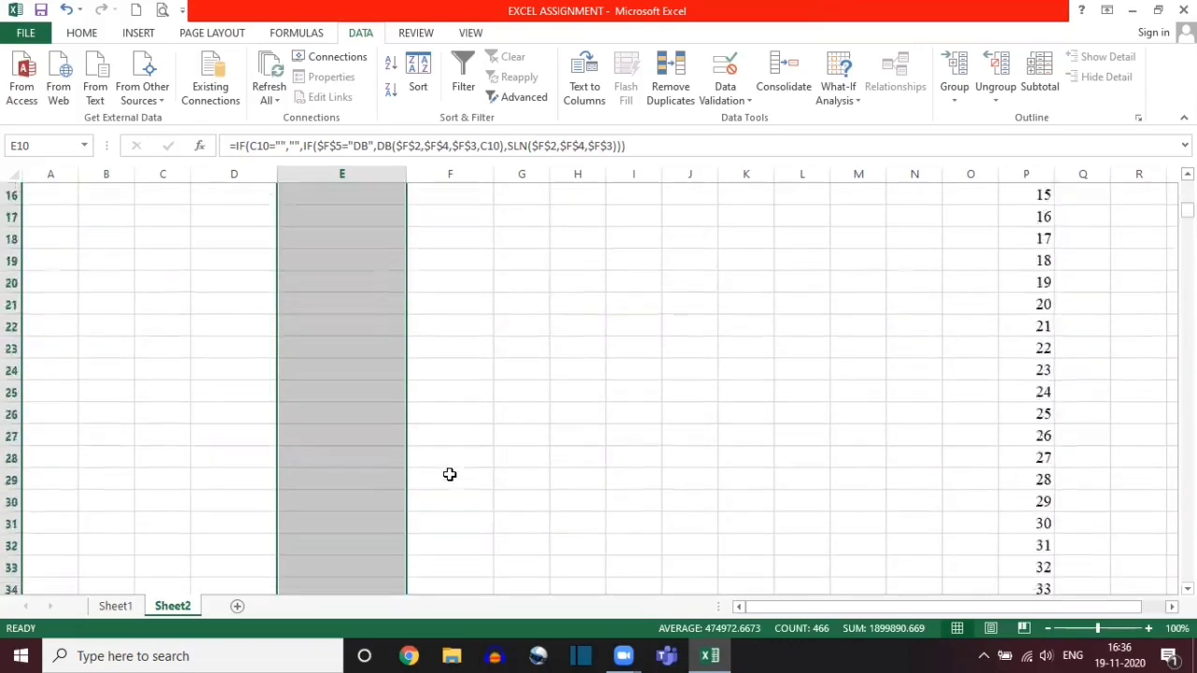
pyautogui.scroll(5, 450, 474)
# Step: Copy the Closing Balance formula from F10 down column F through the remaining Fixed Asset Account rows
pyautogui.click(451, 421)
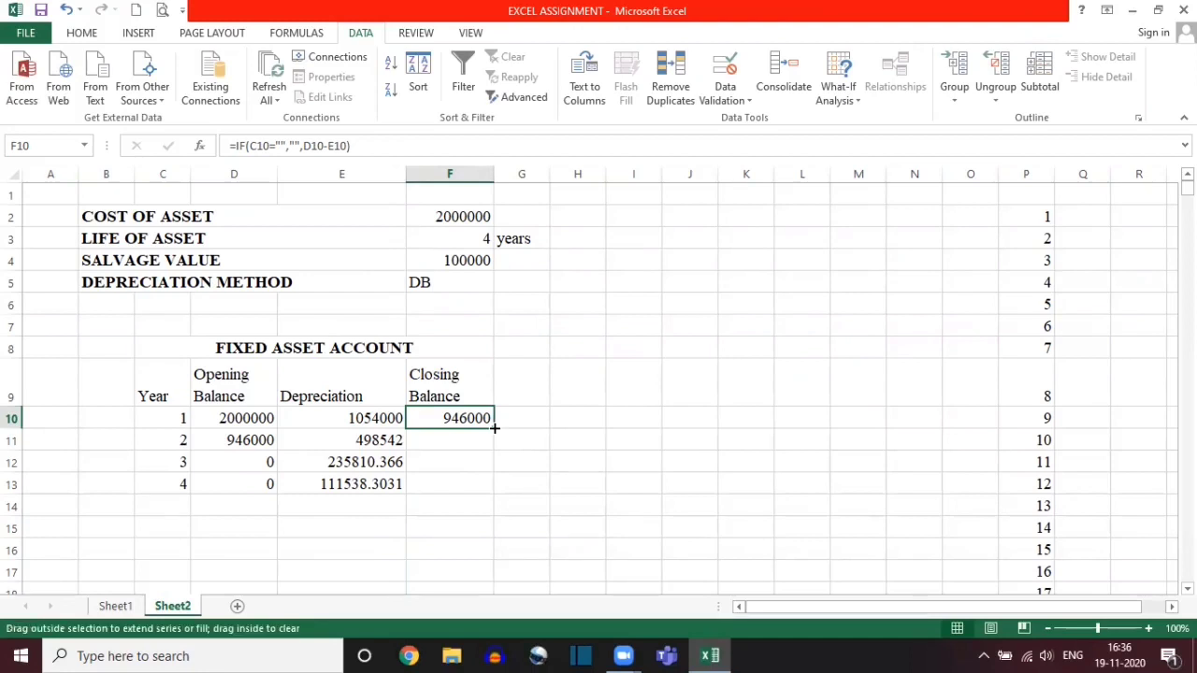
pyautogui.doubleClick(494, 427)
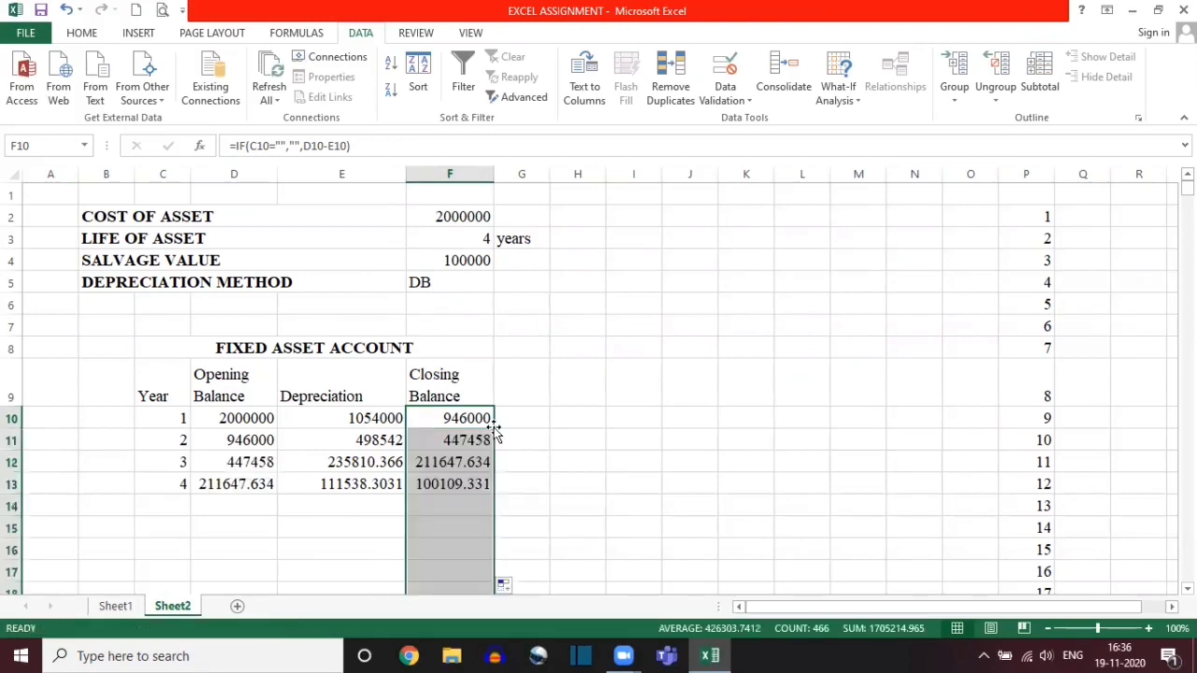
pyautogui.click(316, 506)
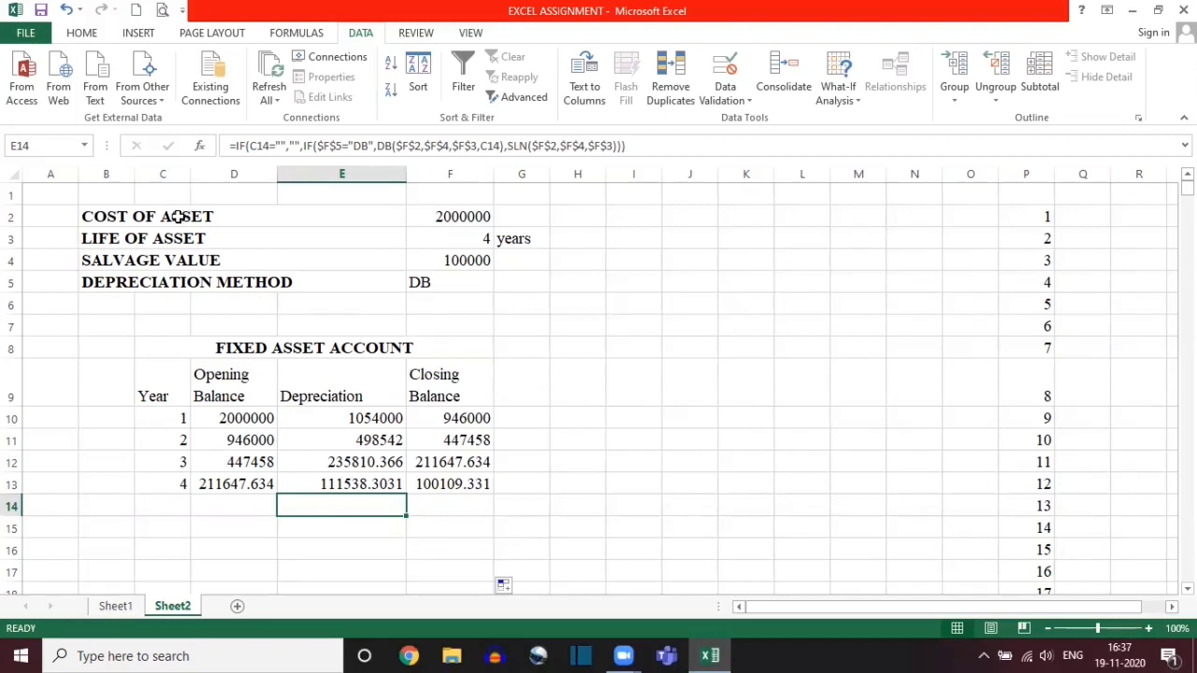
# Step: Set the life of the asset to 35 years and the depreciation method to SLN
pyautogui.moveTo(178, 215); pyautogui.dragTo(440, 294)
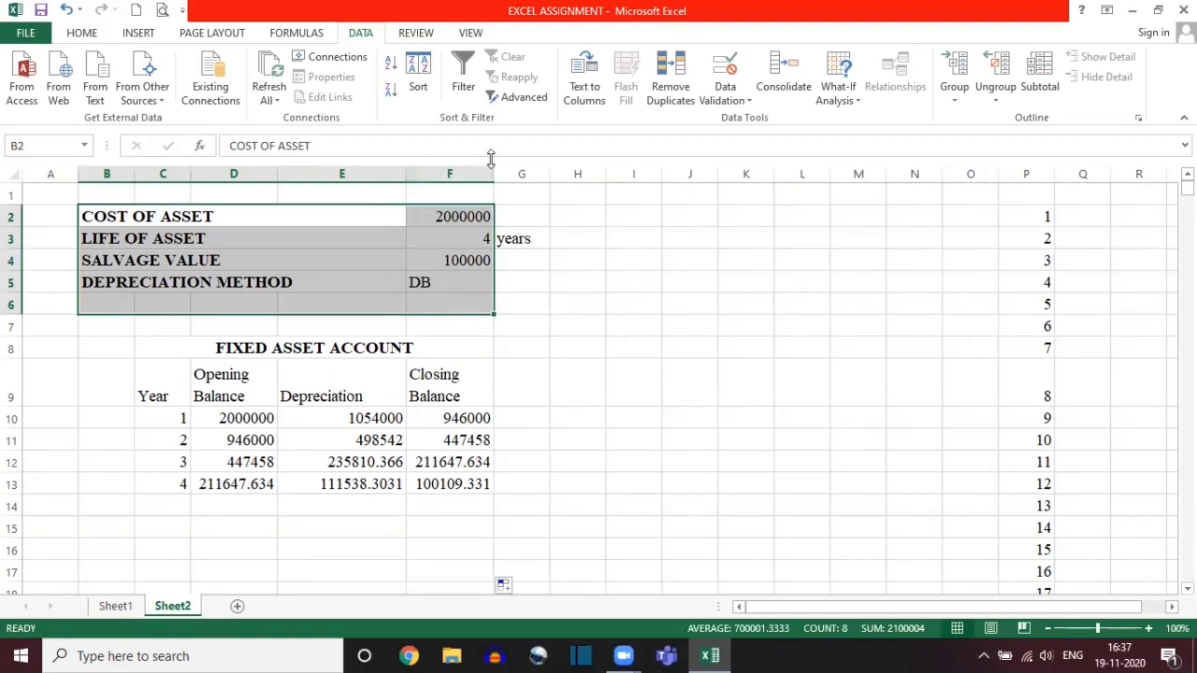
pyautogui.click(484, 242)
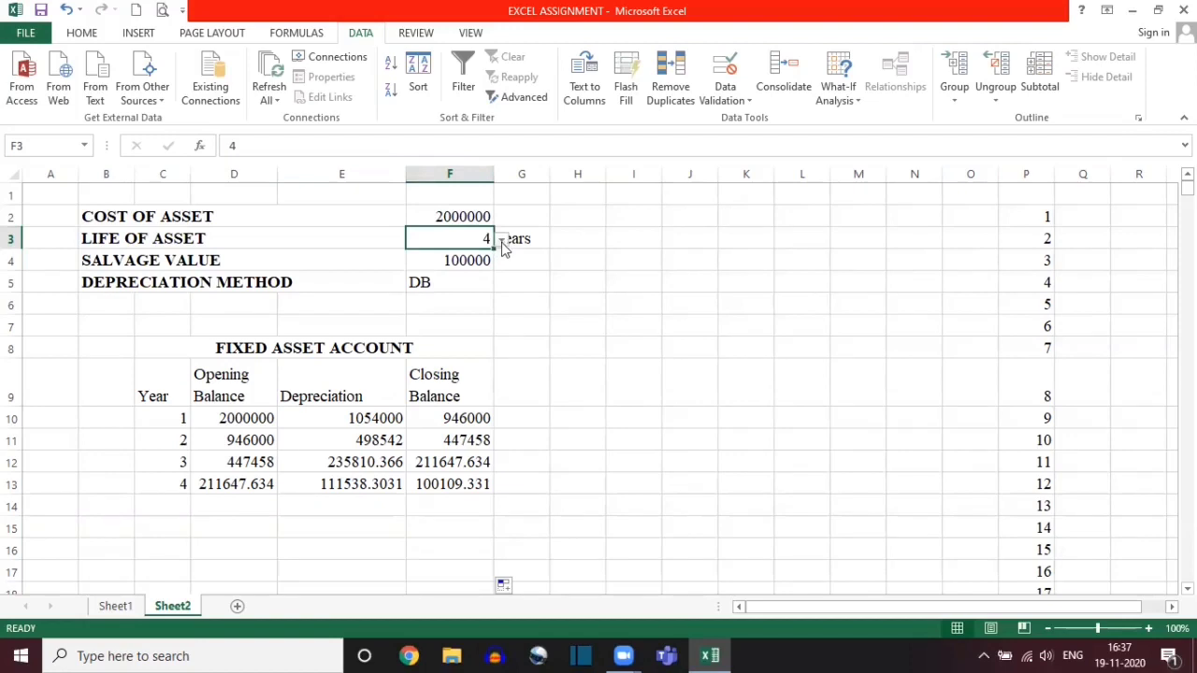
pyautogui.click(501, 240)
pyautogui.moveTo(501, 273); pyautogui.dragTo(499, 302)
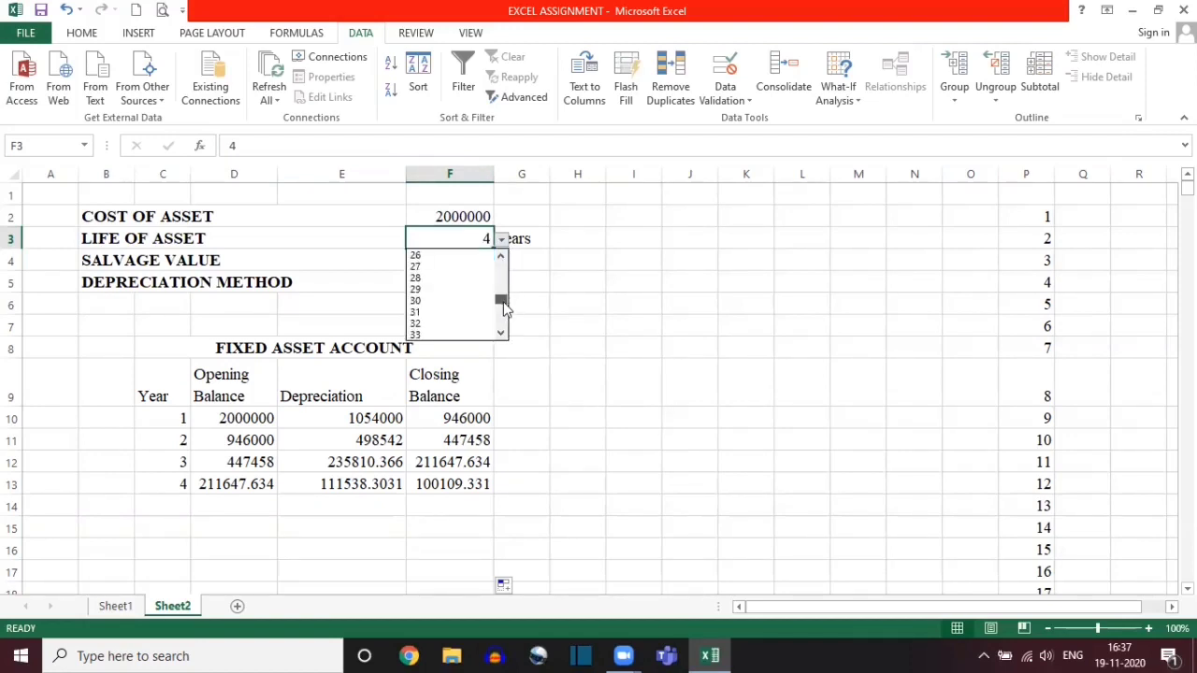
pyautogui.click(430, 312)
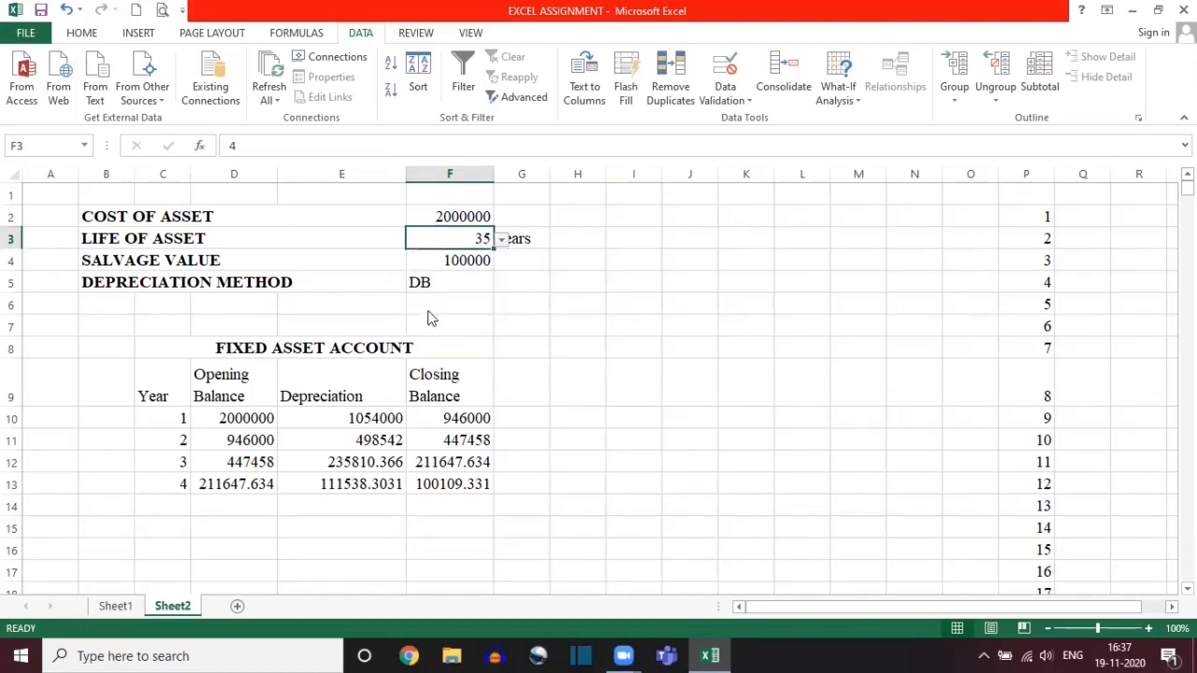
pyautogui.click(438, 278)
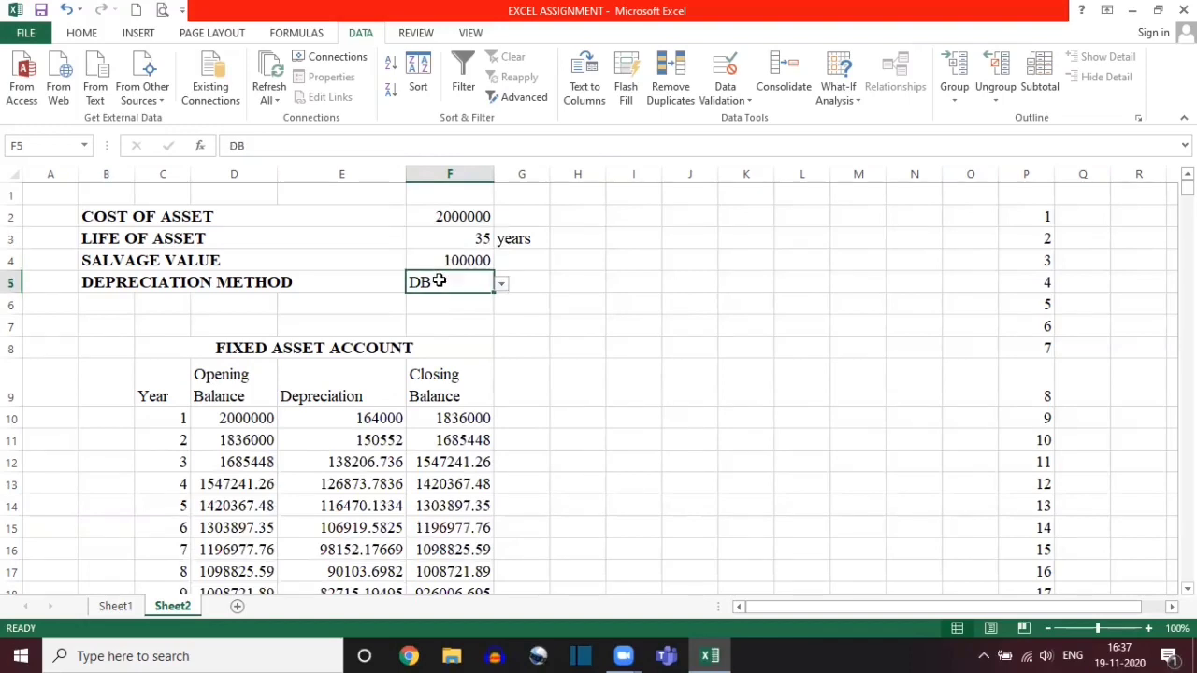
pyautogui.click(500, 287)
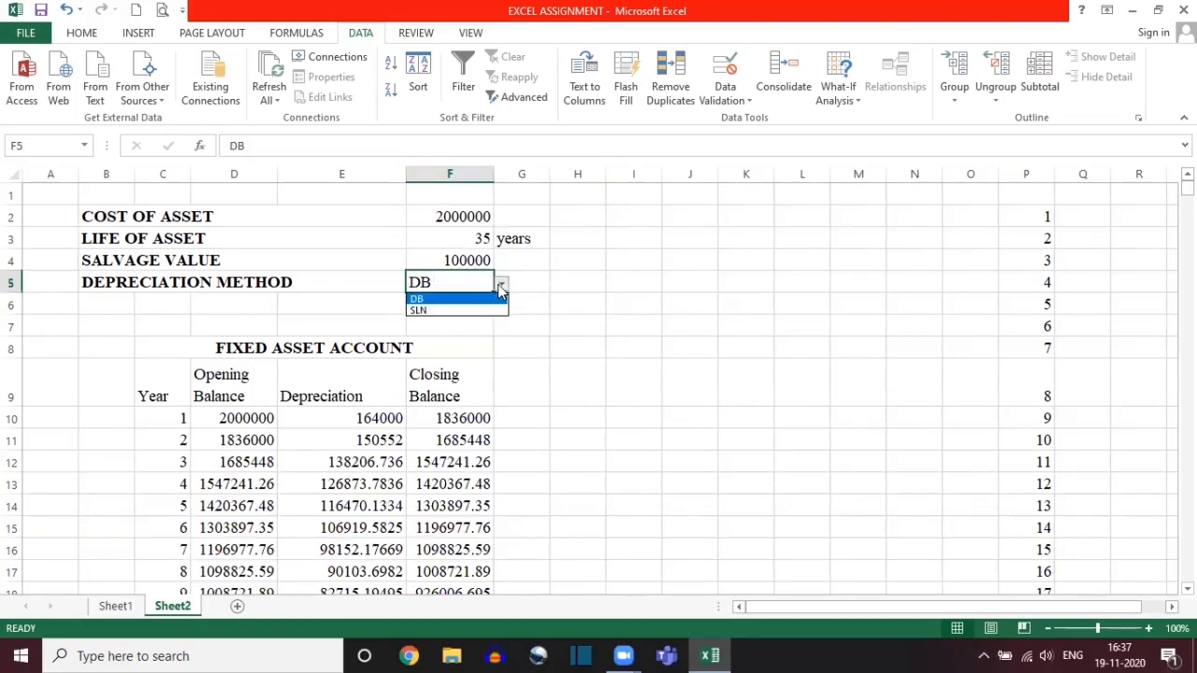
pyautogui.click(439, 312)
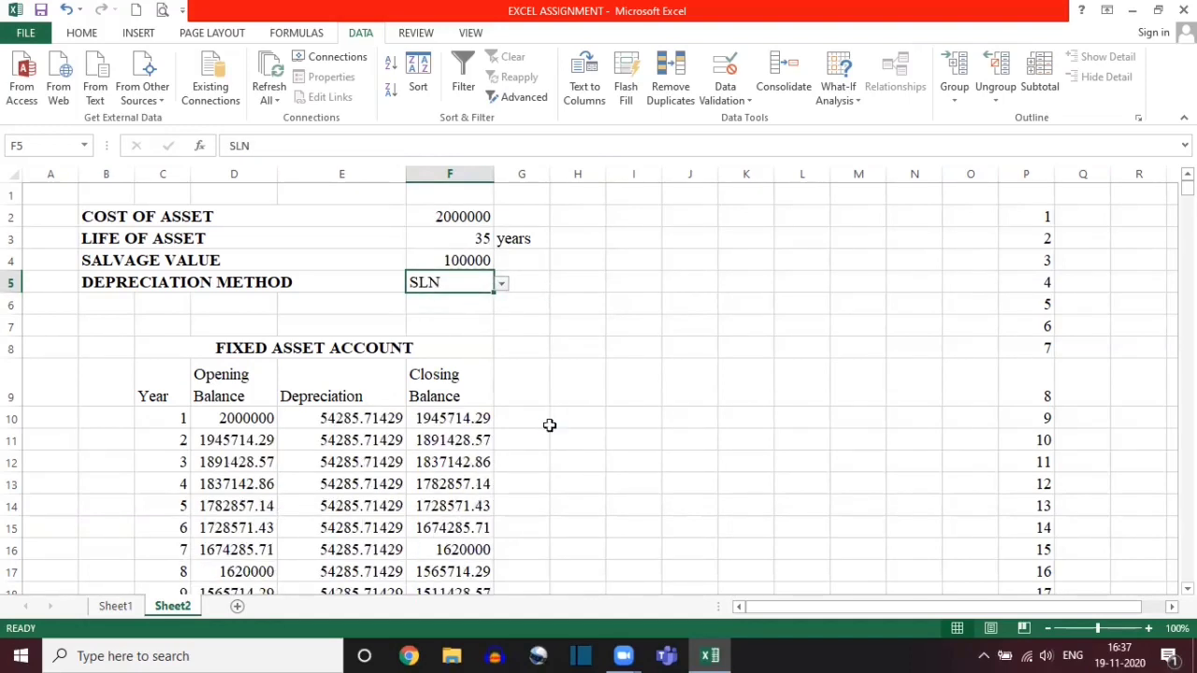
# Step: Examine the final SLN schedule rows and the formulas in columns C to F of the rows beyond year 35
pyautogui.scroll(-3, 550, 425)
pyautogui.keyDown('ctrl'); pyautogui.scroll(1, 550, 425); pyautogui.keyUp('ctrl')
pyautogui.scroll(3, 549, 425)
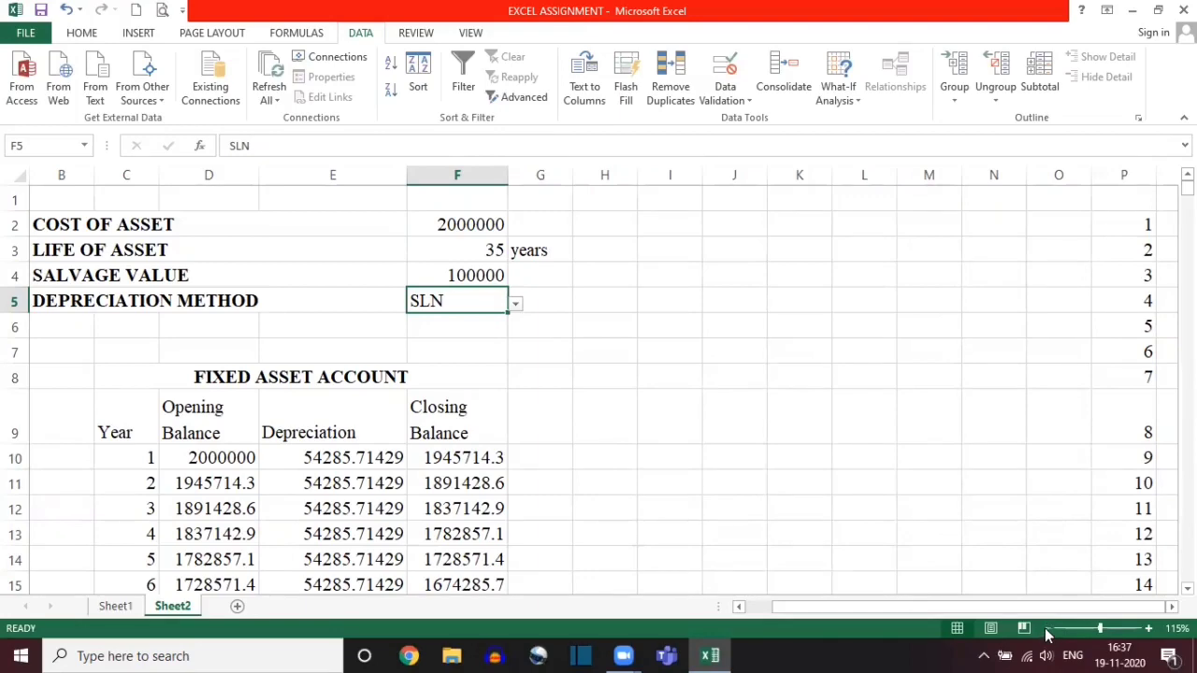
pyautogui.hscroll(-1, 742, 502)
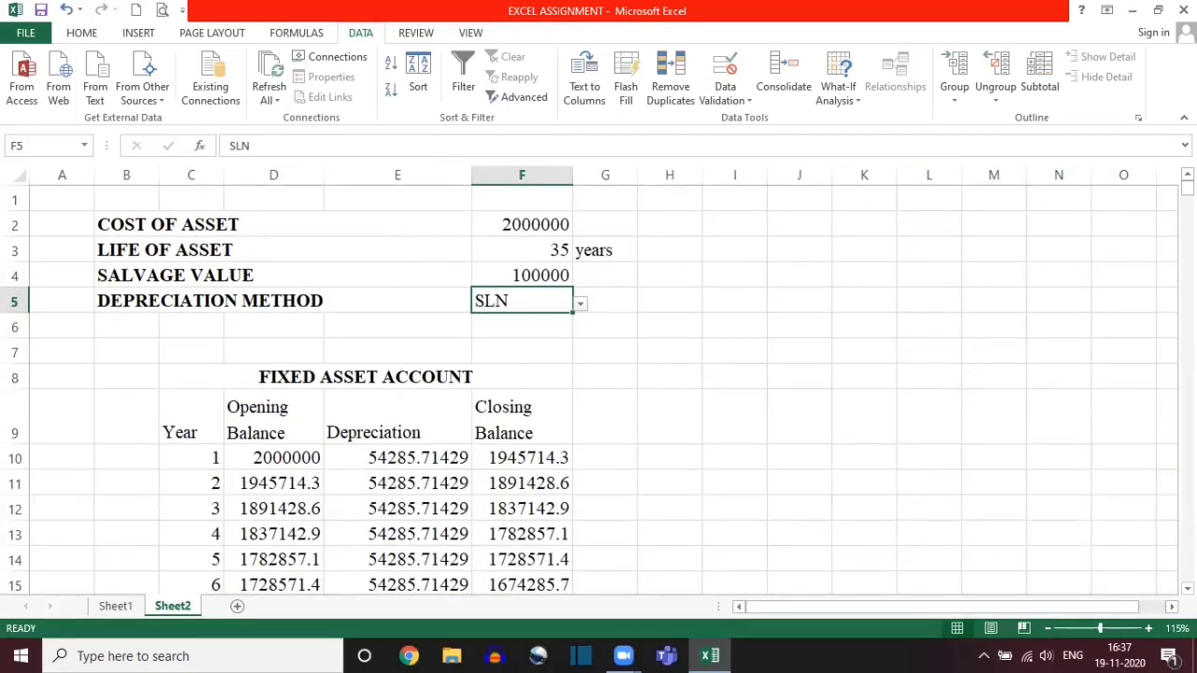
pyautogui.moveTo(1187, 187); pyautogui.dragTo(1188, 221)
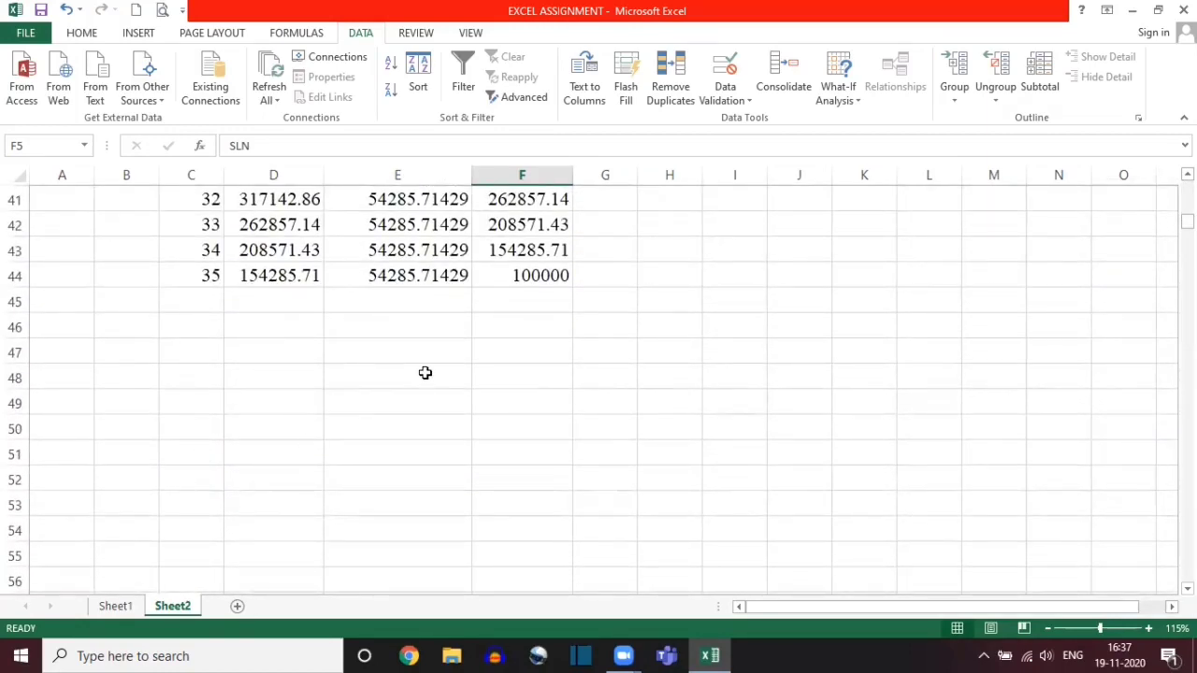
pyautogui.click(200, 326)
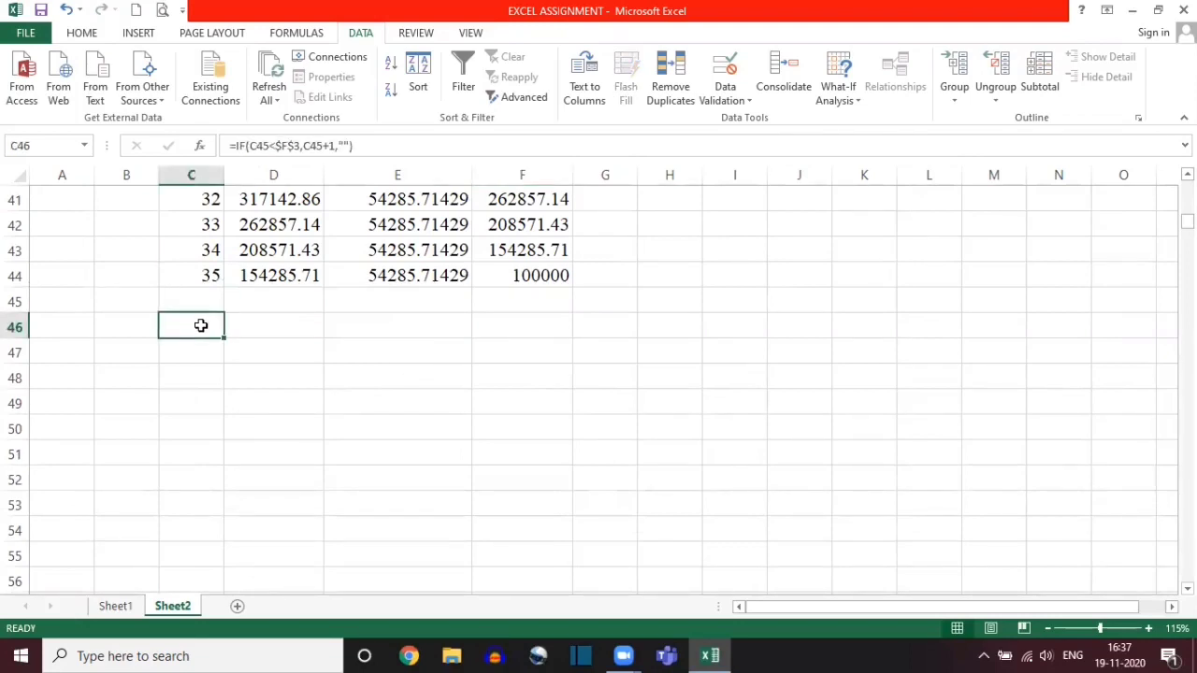
pyautogui.press('Right')
pyautogui.press('Right')
pyautogui.press('Right')
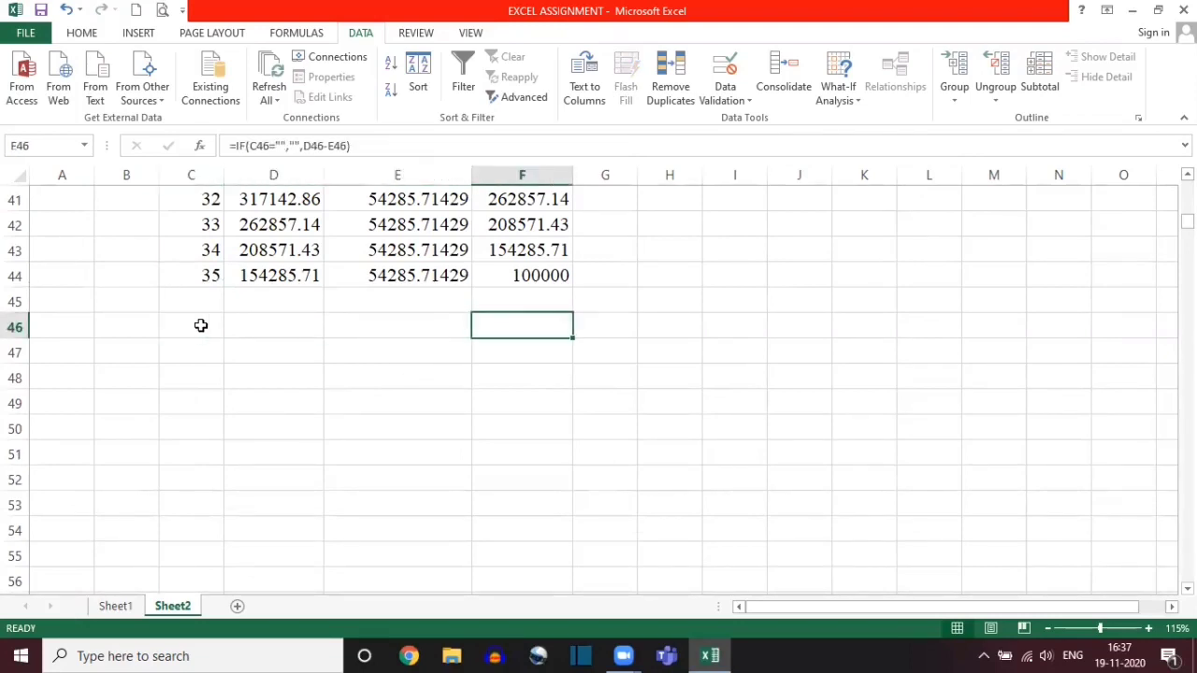
pyautogui.press('Left')
pyautogui.press('Left')
pyautogui.press('Down')
pyautogui.press('Down')
pyautogui.press('Down')
pyautogui.press('Down')
pyautogui.press('Down')
pyautogui.press('Left')
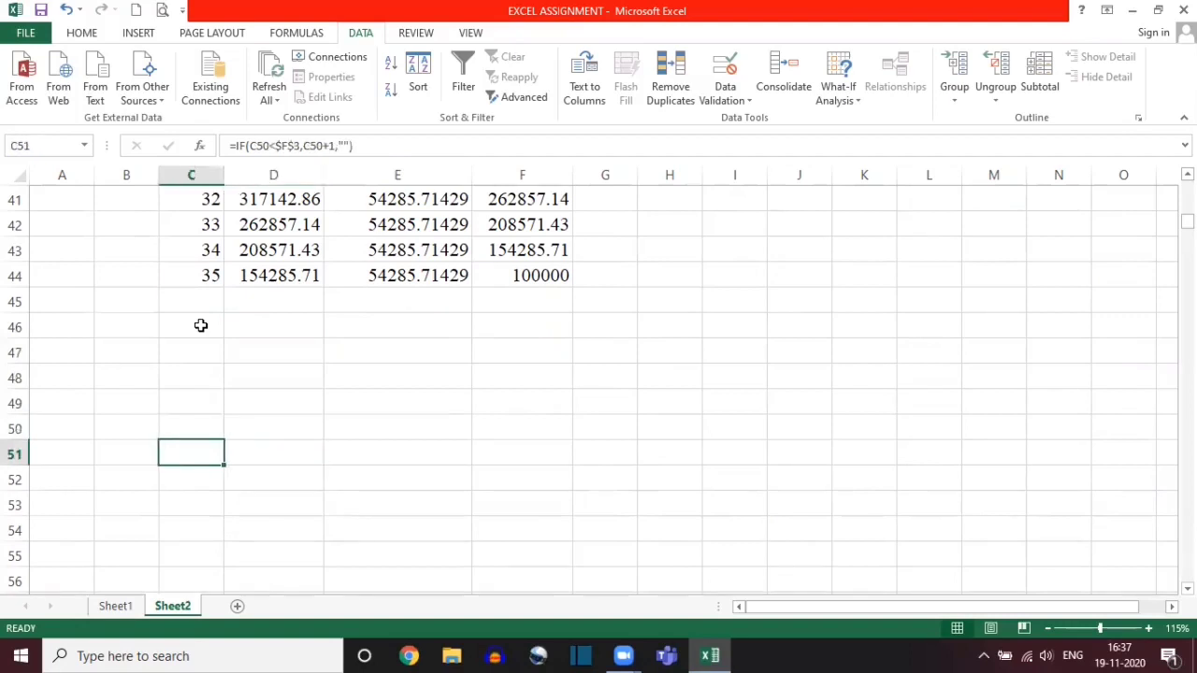
pyautogui.press('Left')
pyautogui.press('Right')
pyautogui.press('Right')
pyautogui.press('Right')
pyautogui.press('Right')
pyautogui.press('Right')
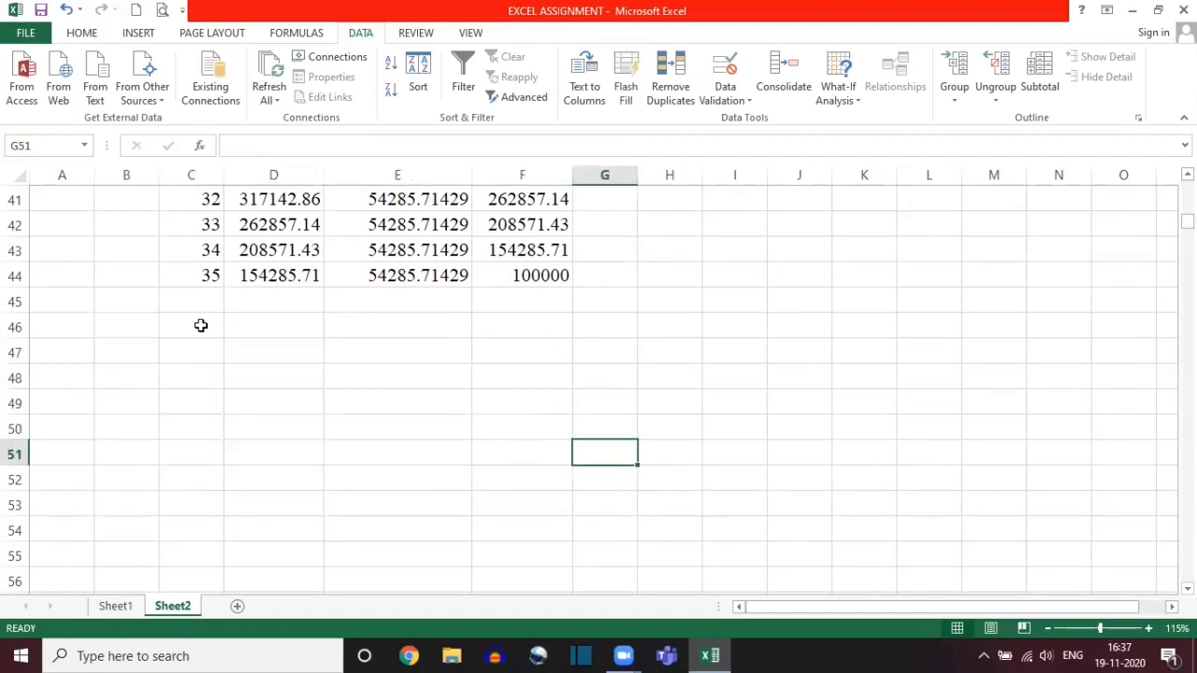
pyautogui.scroll(13, 201, 325)
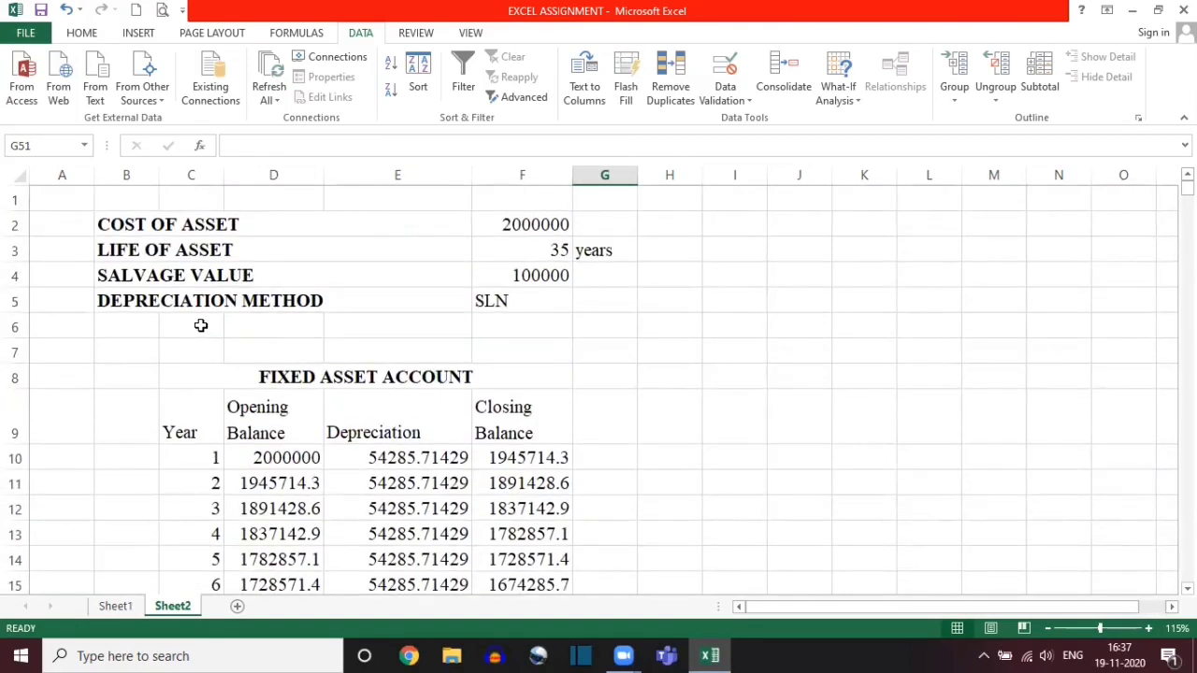
# Step: Set the life of the asset to 50 years and the depreciation method to DB
pyautogui.click(507, 250)
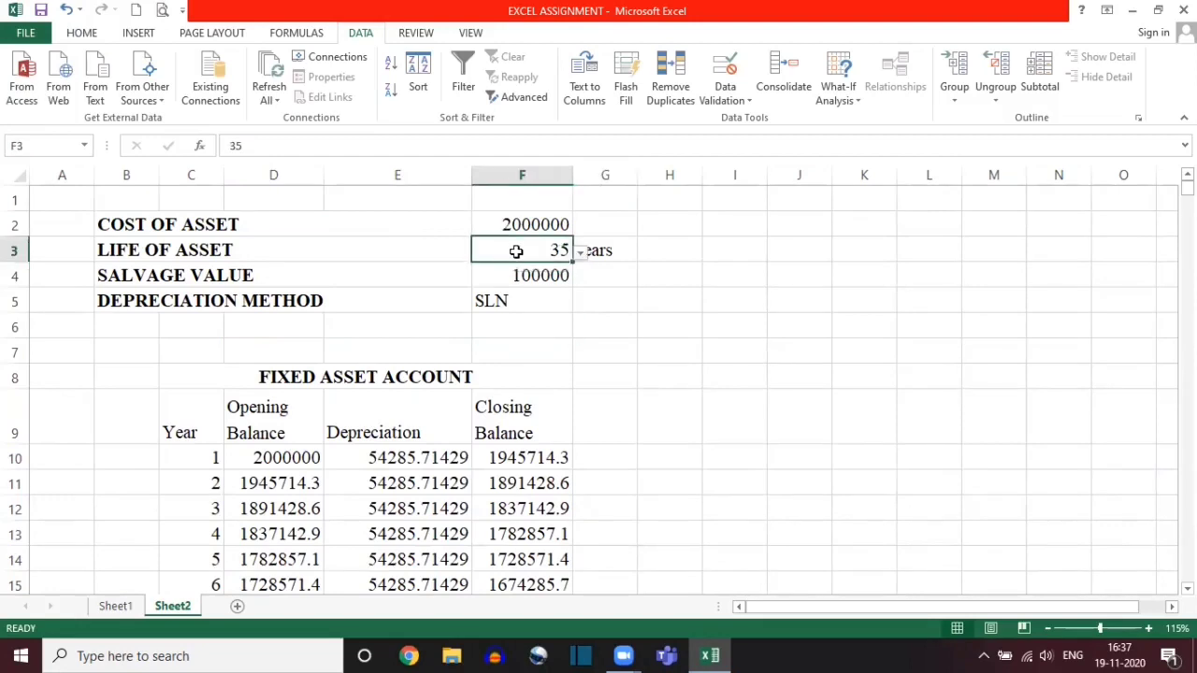
pyautogui.click(580, 256)
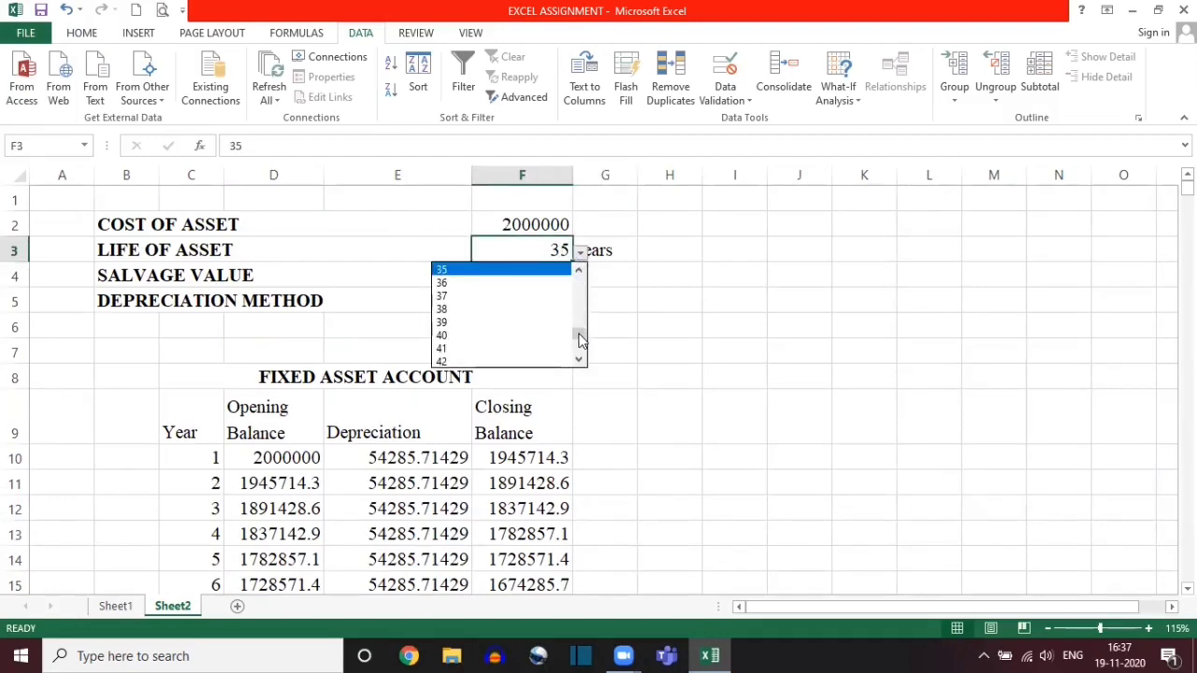
pyautogui.moveTo(580, 340); pyautogui.dragTo(579, 348)
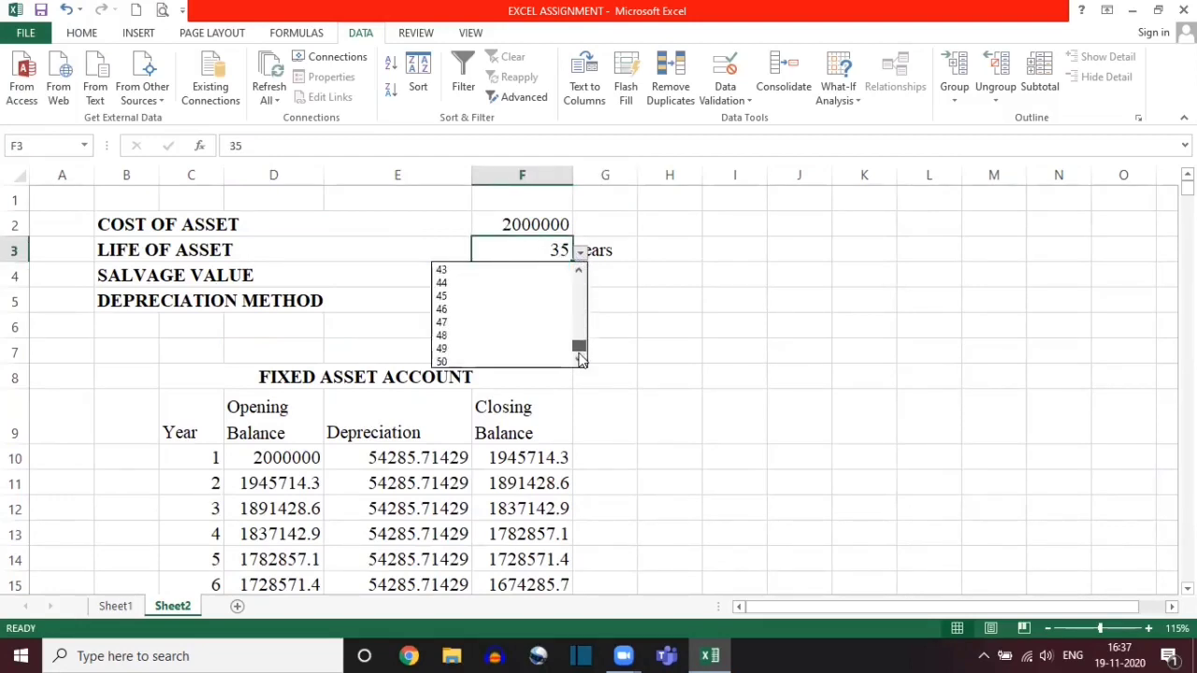
pyautogui.click(465, 361)
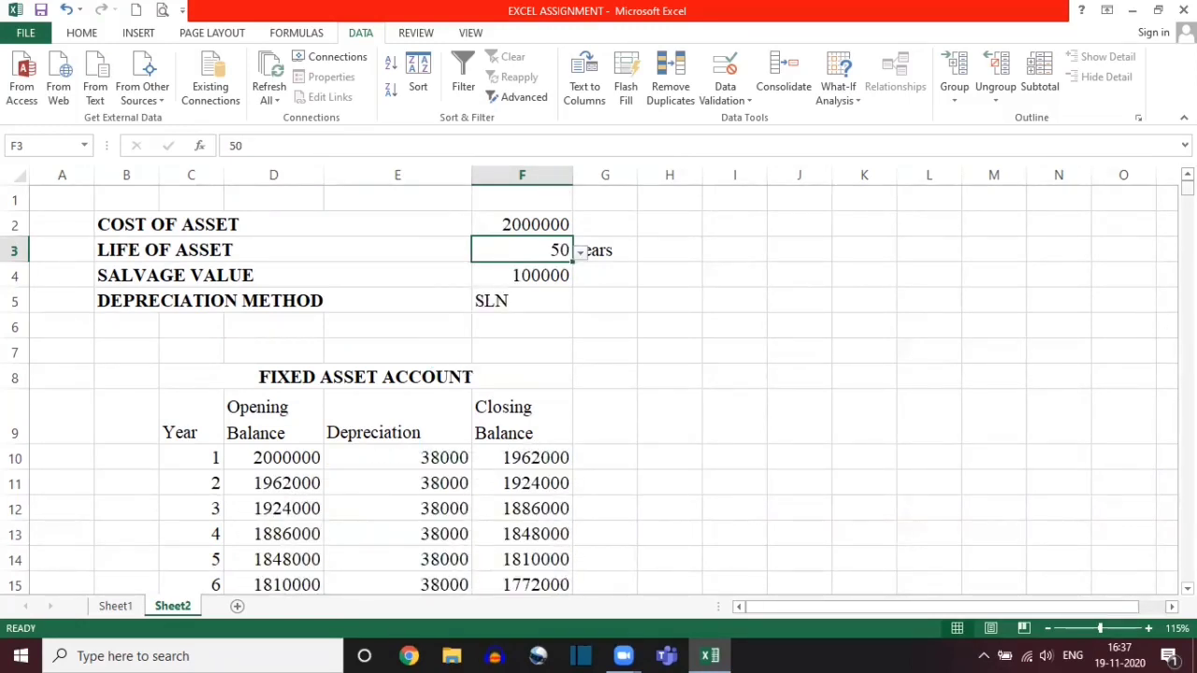
pyautogui.click(553, 301)
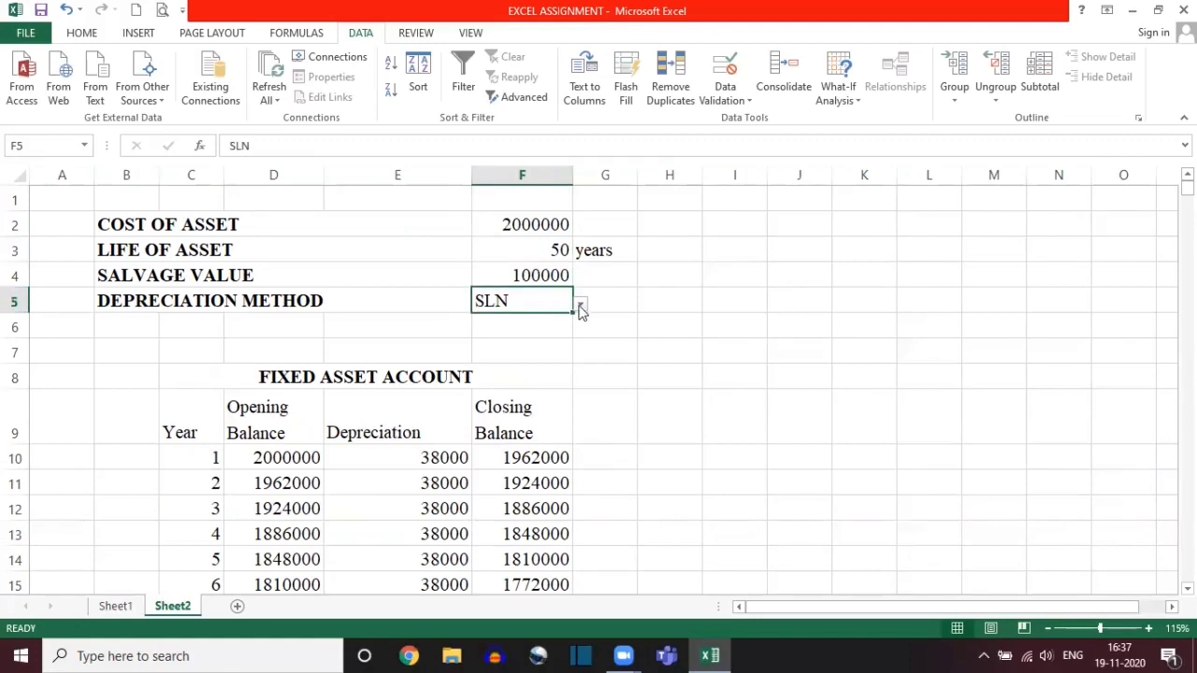
pyautogui.click(580, 306)
pyautogui.click(512, 322)
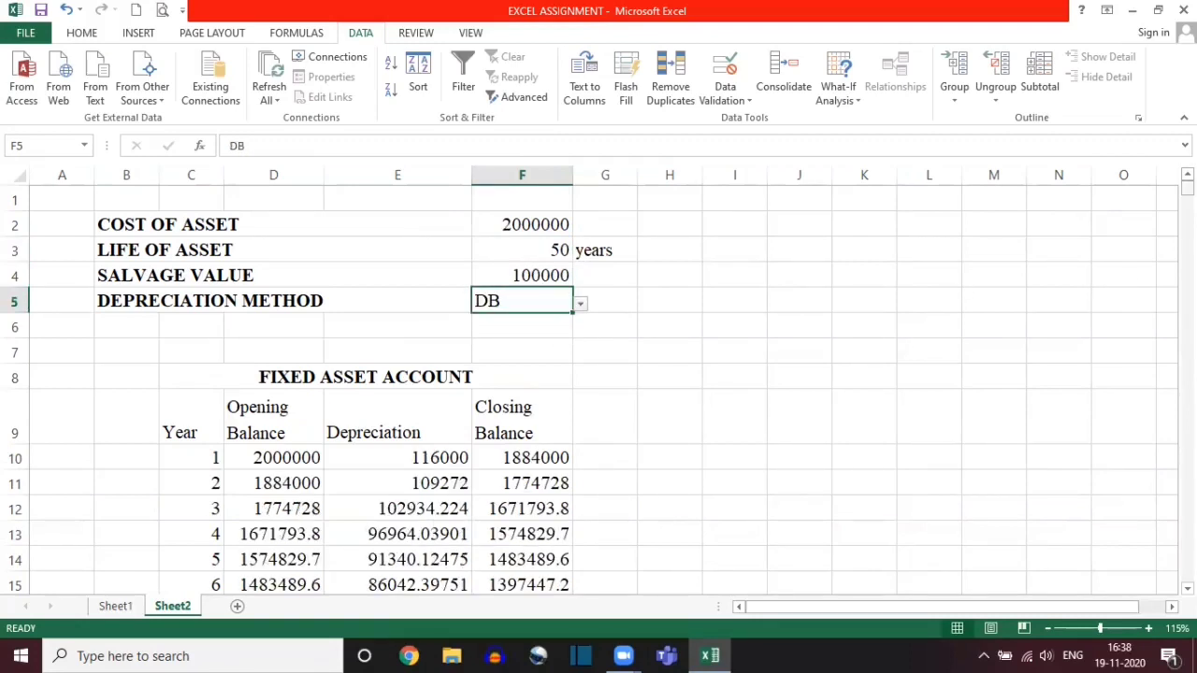
# Step: Examine the final DB schedule rows and the Year and Closing Balance formulas in the rows beyond year 50
pyautogui.moveTo(1187, 187); pyautogui.dragTo(1187, 230)
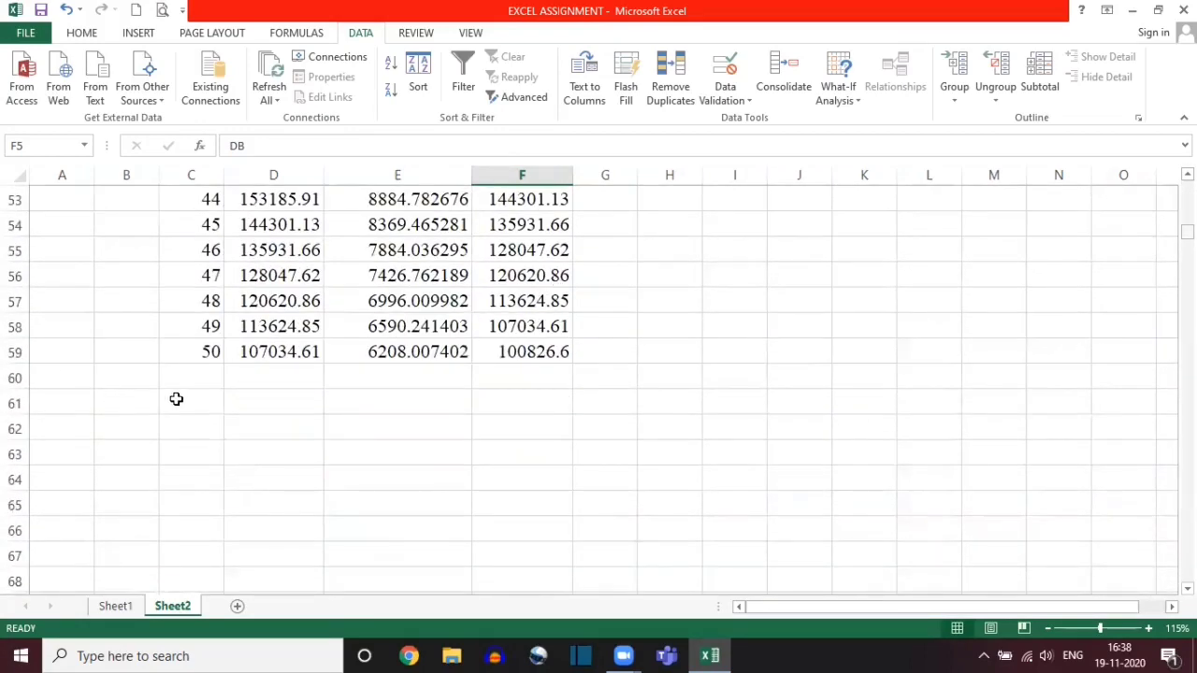
pyautogui.click(192, 382)
pyautogui.press('Down')
pyautogui.press('Down')
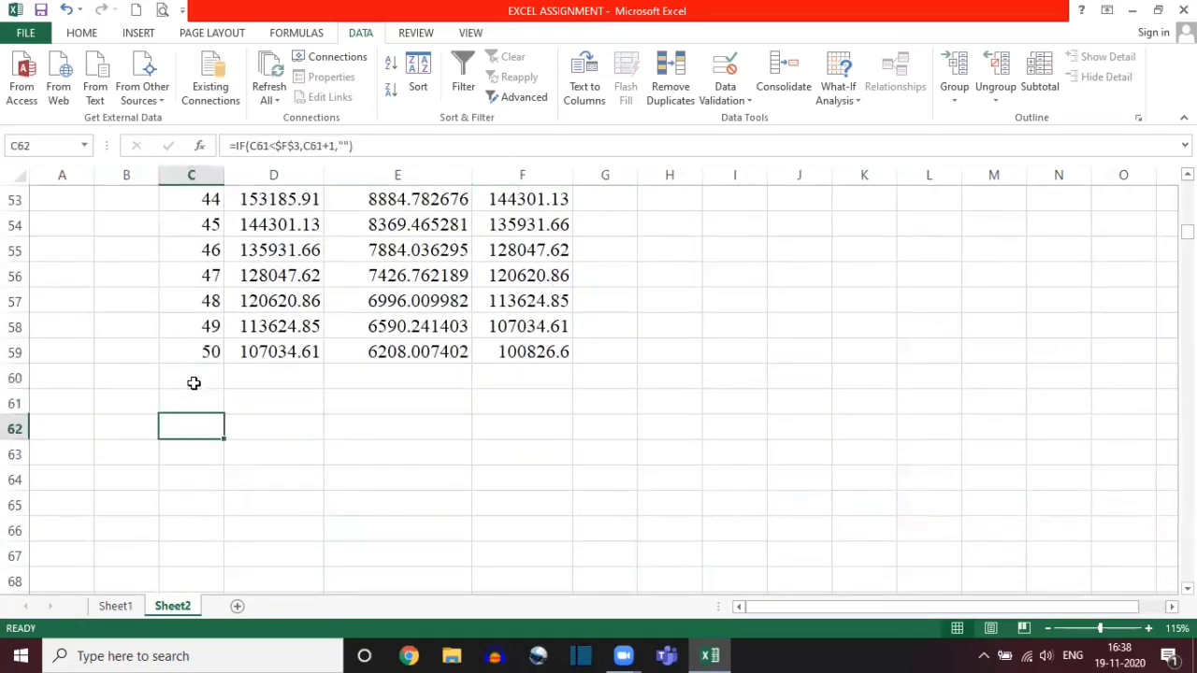
pyautogui.press('Down')
pyautogui.press('Down')
pyautogui.press('Down')
pyautogui.press('Down')
pyautogui.press('Right')
pyautogui.press('Right')
pyautogui.press('Right')
pyautogui.press('Up')
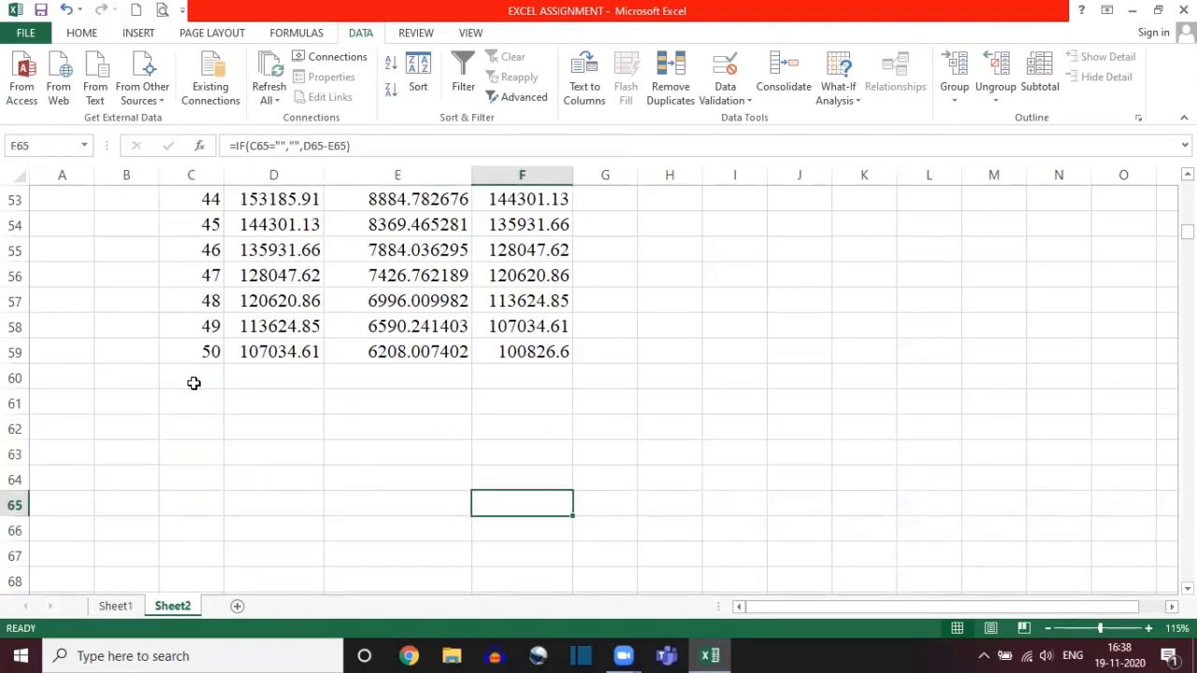
# Step: Enter the cost of the asset as 2000000
pyautogui.moveTo(1186, 232); pyautogui.dragTo(1186, 187)
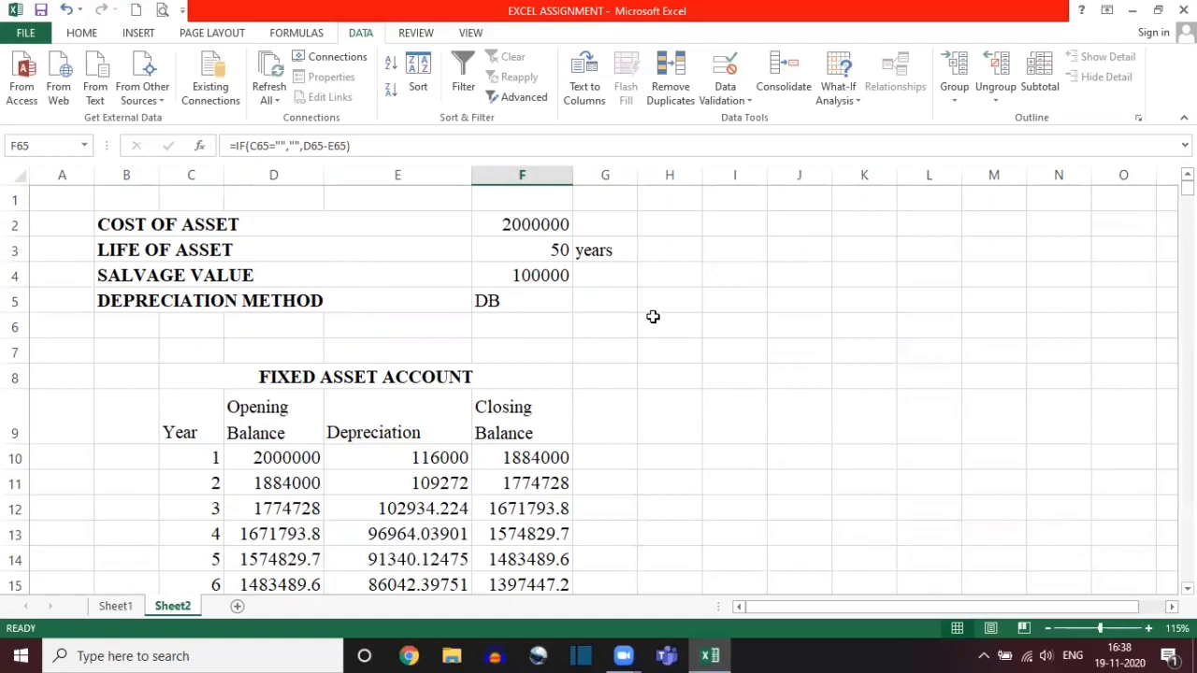
pyautogui.click(528, 224)
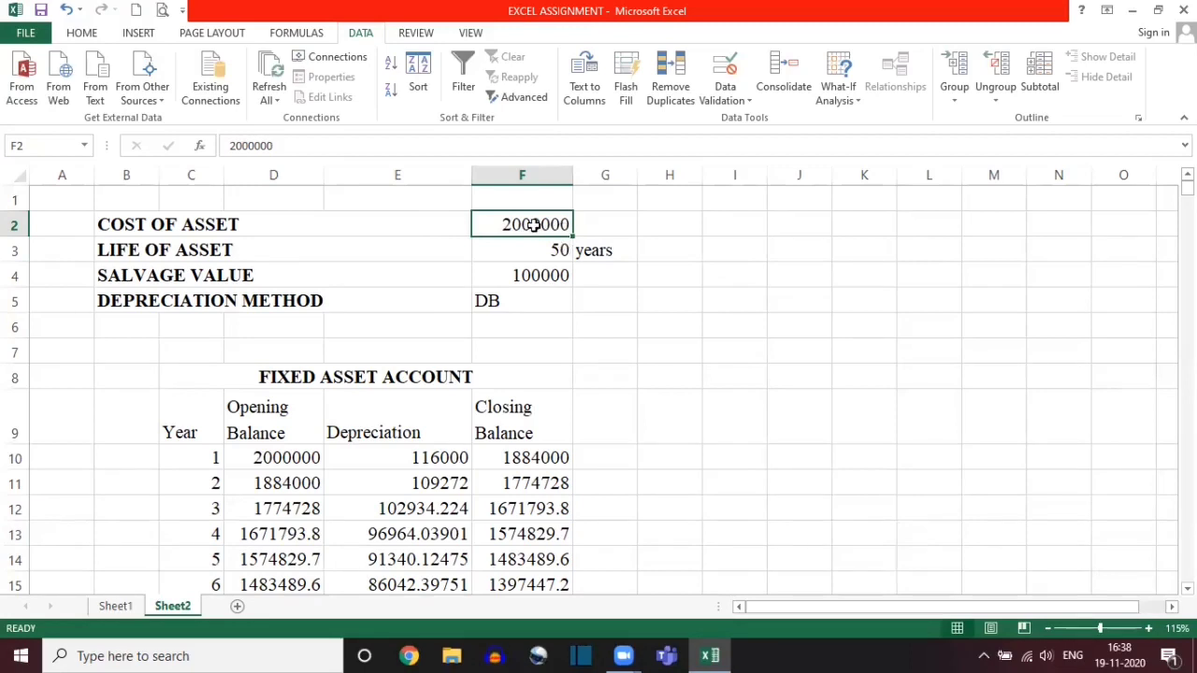
pyautogui.write('200000')
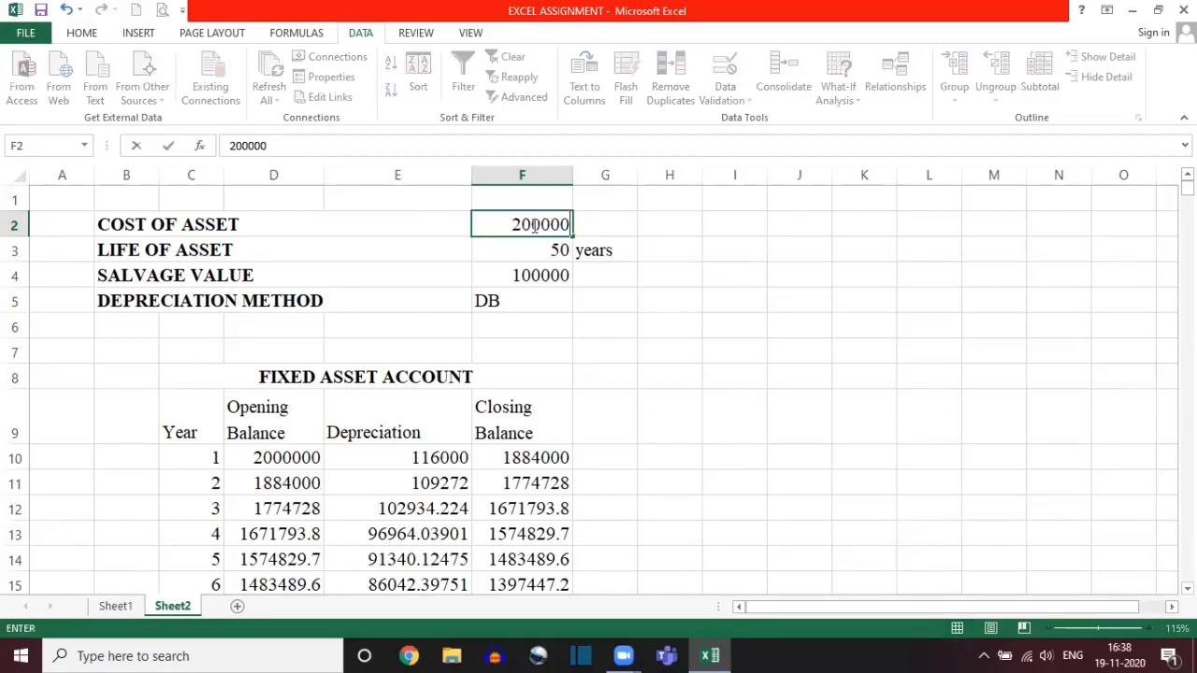
pyautogui.write('0')
pyautogui.press('Return')
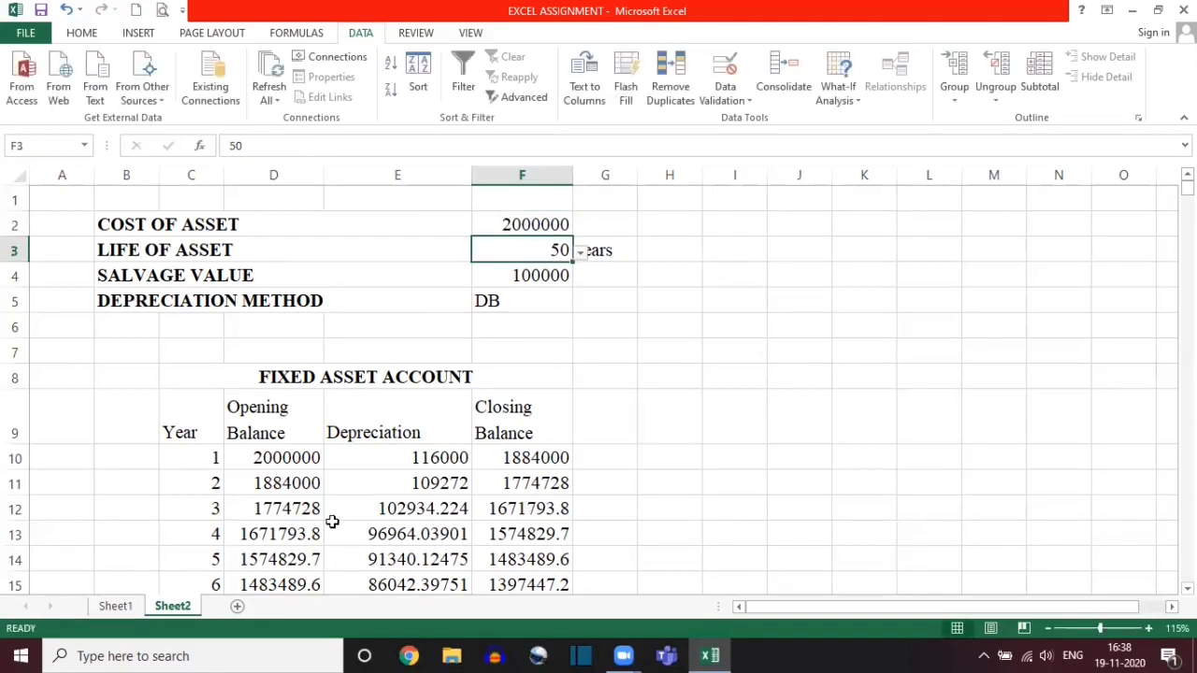
# Step: Set the cost of the asset to 200000
pyautogui.click(538, 224)
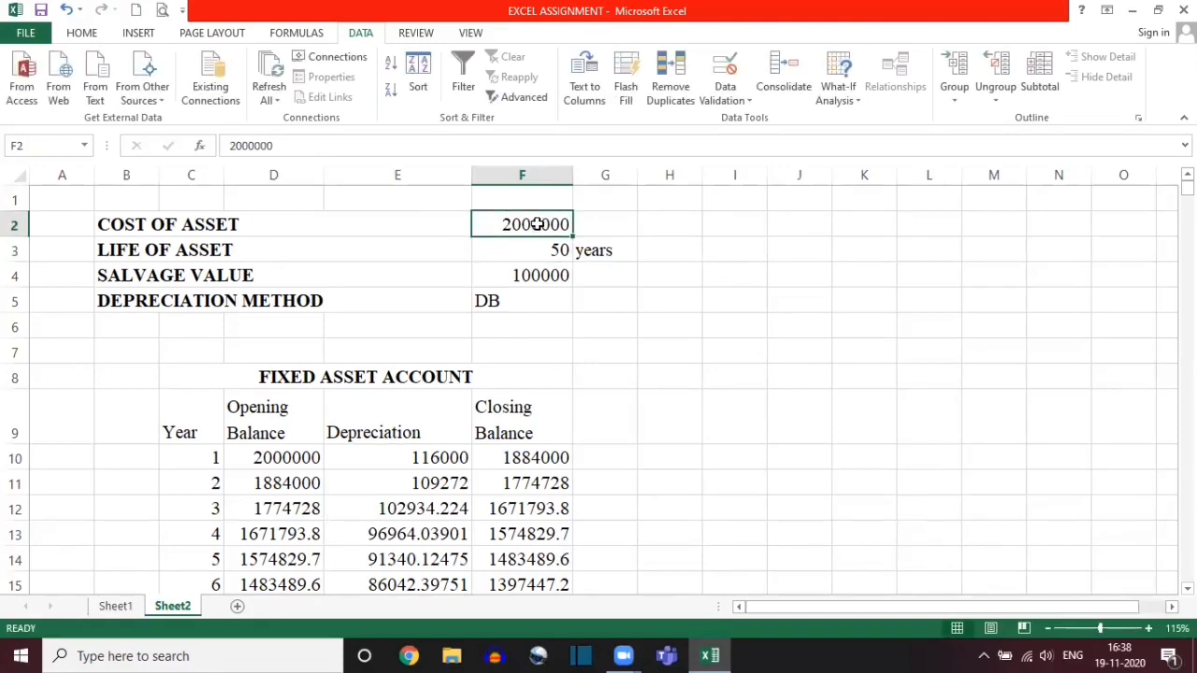
pyautogui.write('200000')
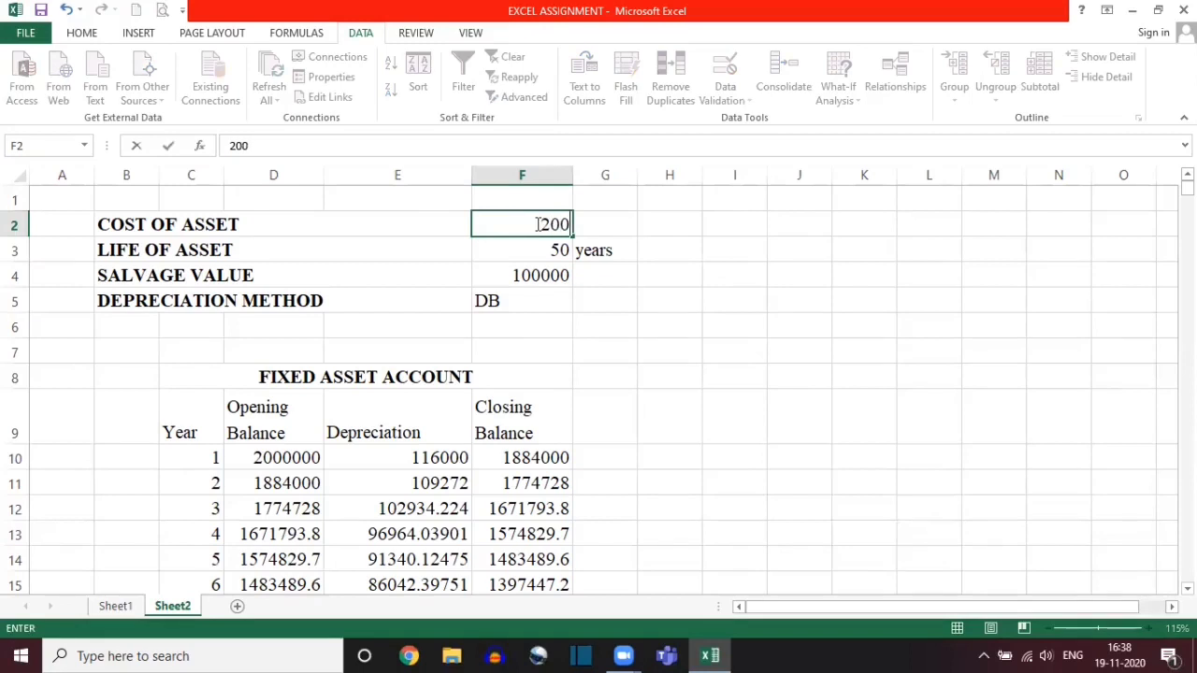
pyautogui.press('Return')
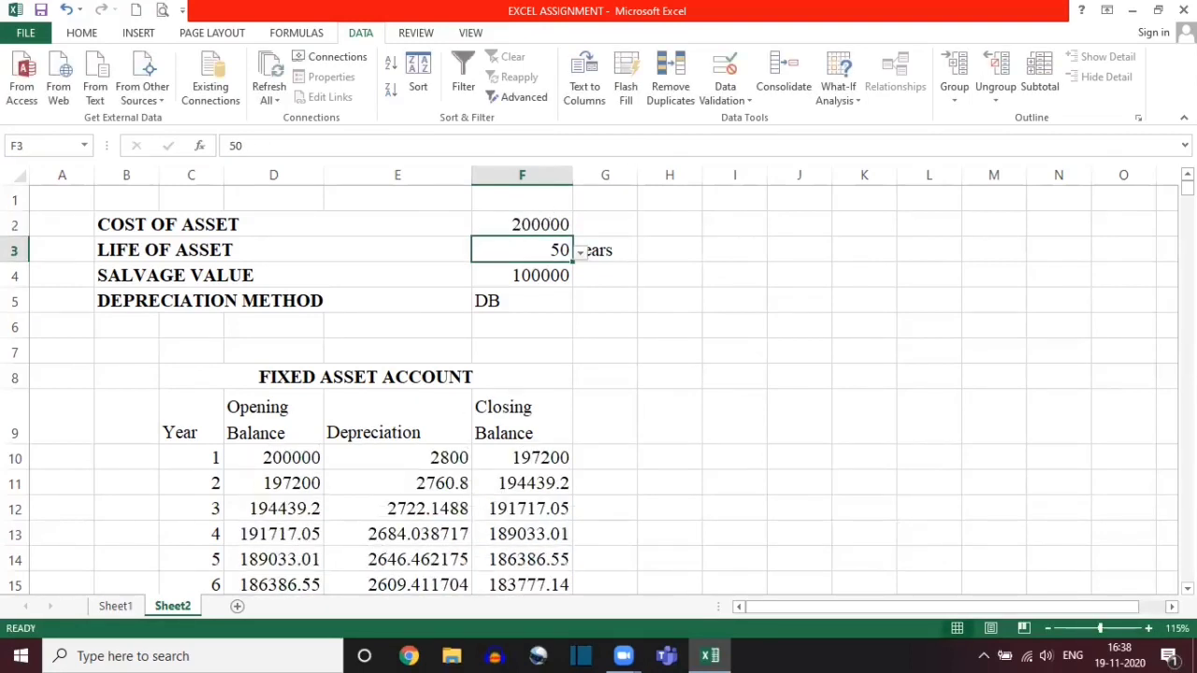
# Step: Set the life of the asset to 4 years
pyautogui.moveTo(1187, 186)
pyautogui.mouseDown()
pyautogui.moveTo(1186, 202)
pyautogui.moveTo(1187, 186)
pyautogui.mouseUp()
pyautogui.click(580, 256)
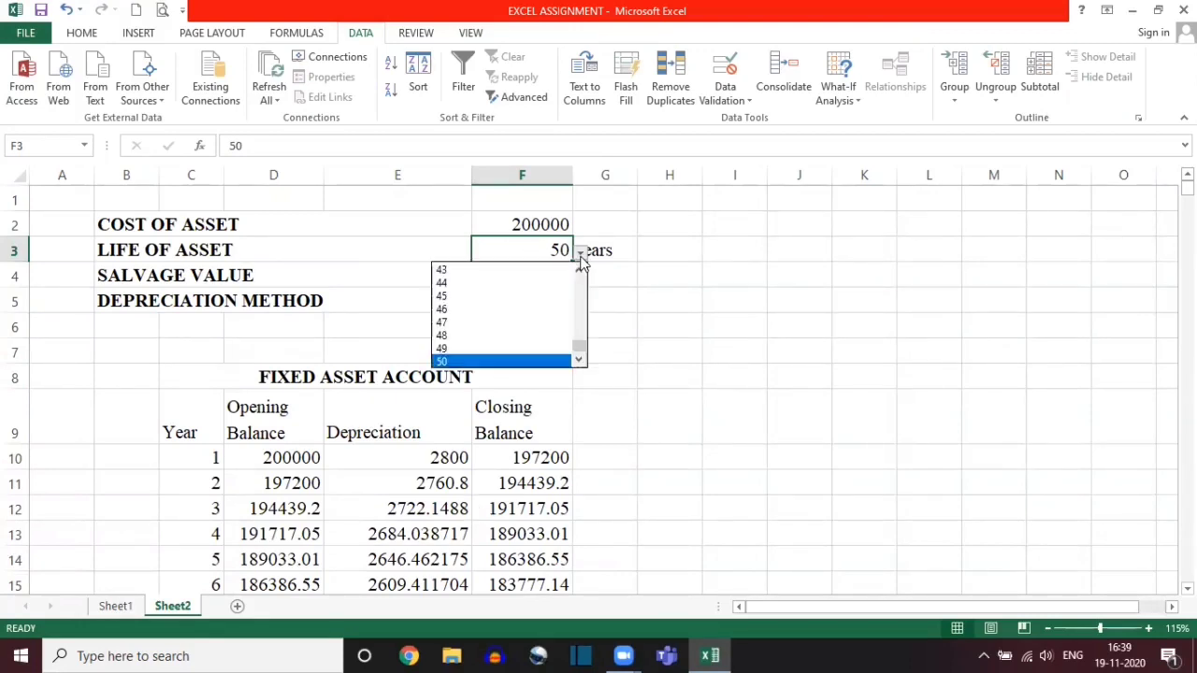
pyautogui.moveTo(579, 334); pyautogui.dragTo(585, 280)
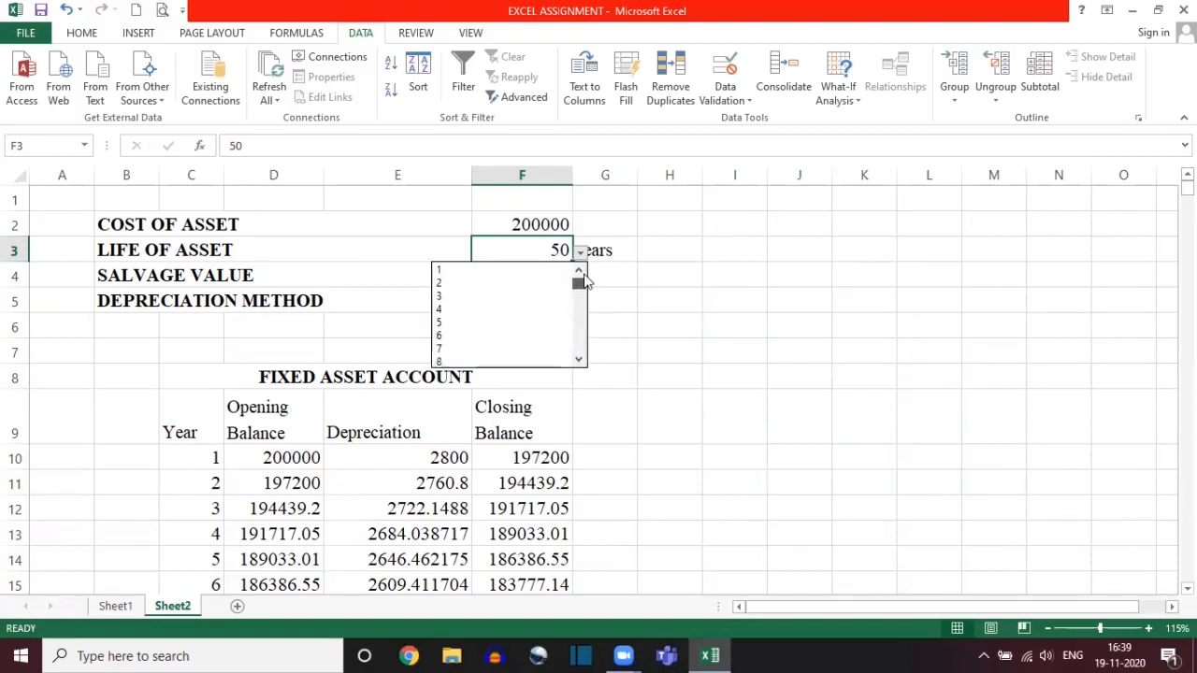
pyautogui.click(474, 309)
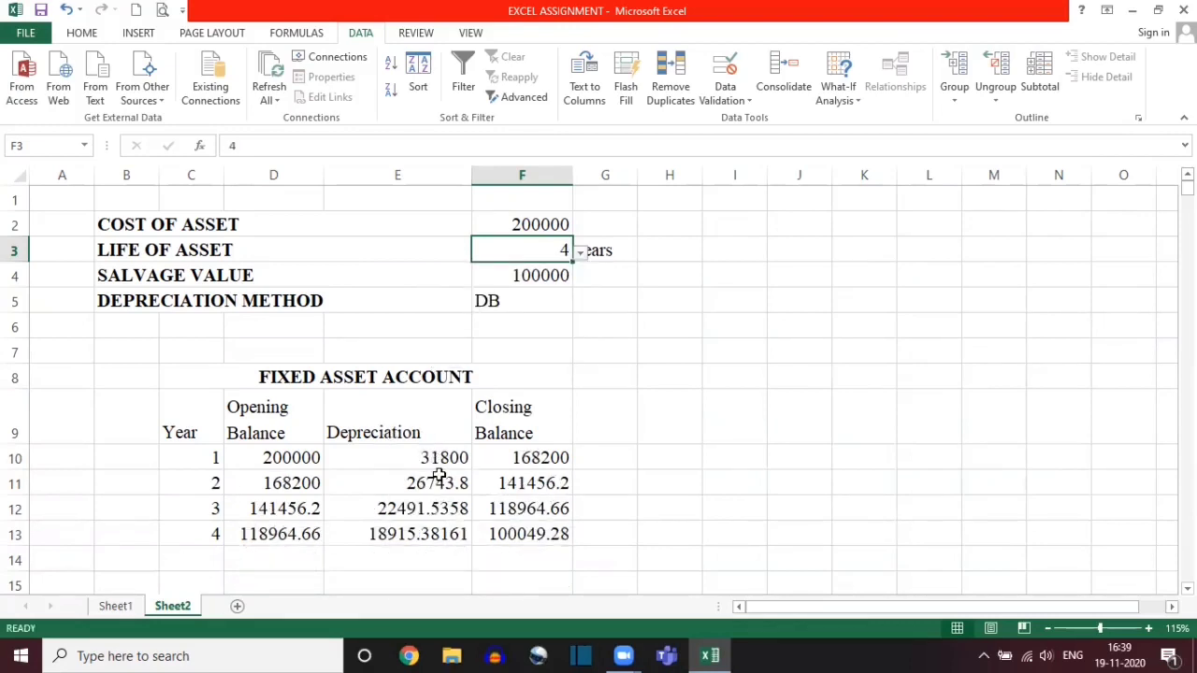
# Step: Set the salvage value to 10000 and the depreciation method to SLN
pyautogui.click(531, 274)
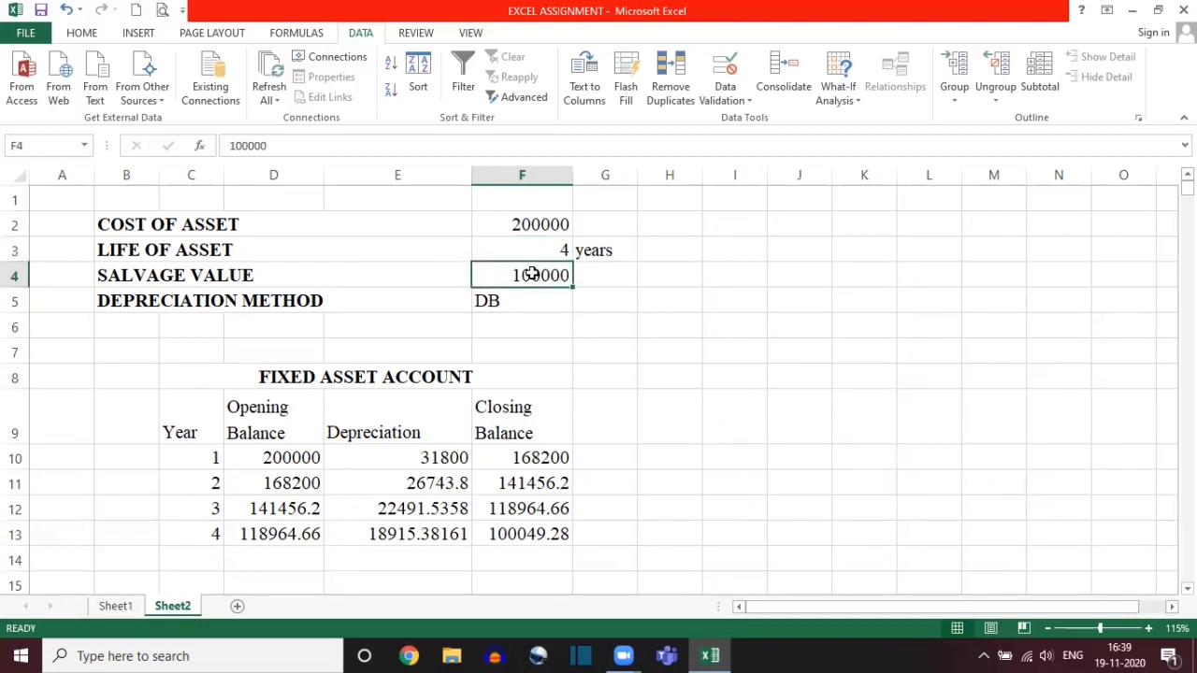
pyautogui.write('1')
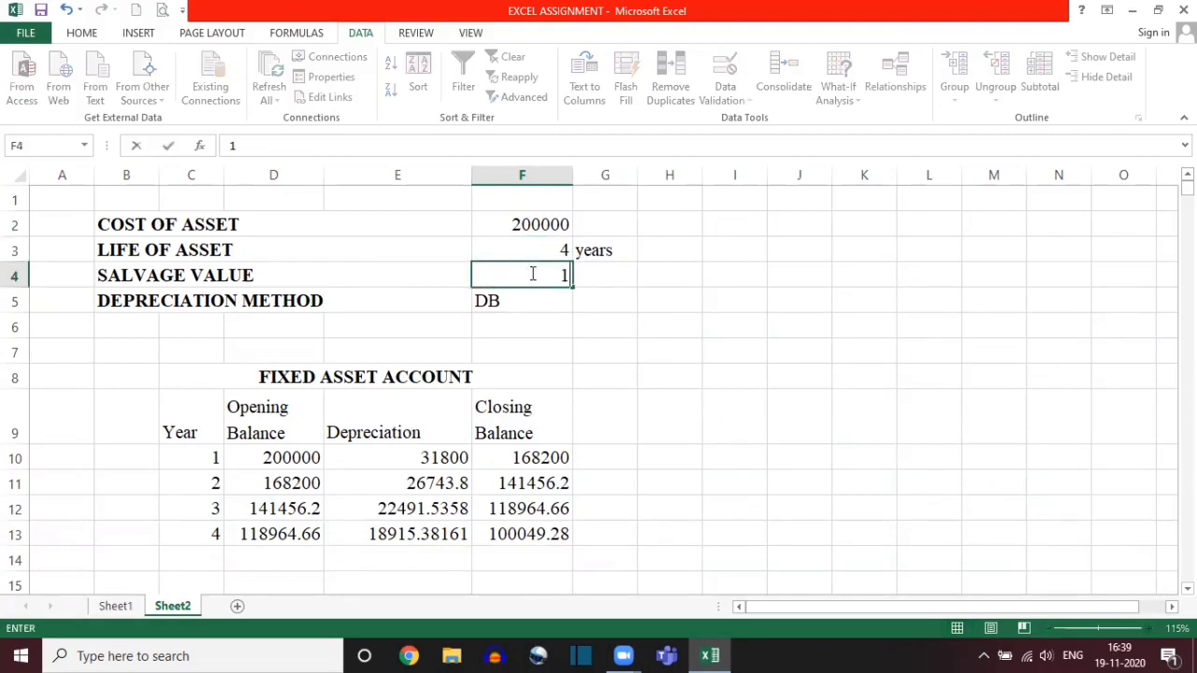
pyautogui.write('0000')
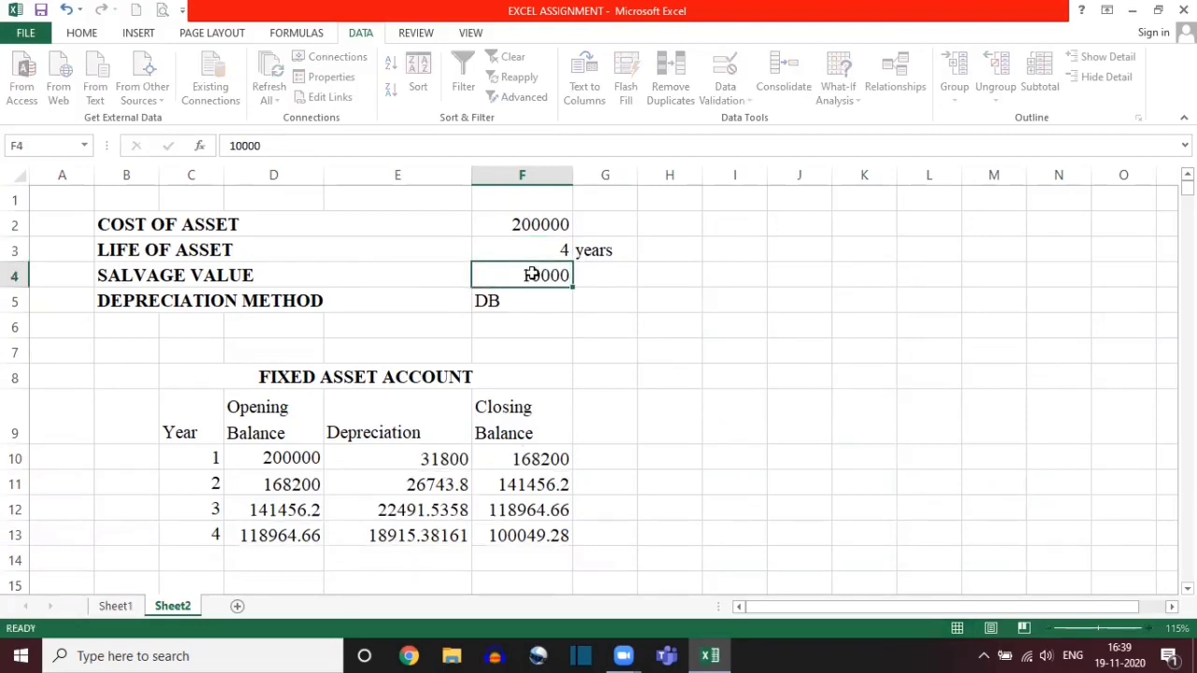
pyautogui.press('Return')
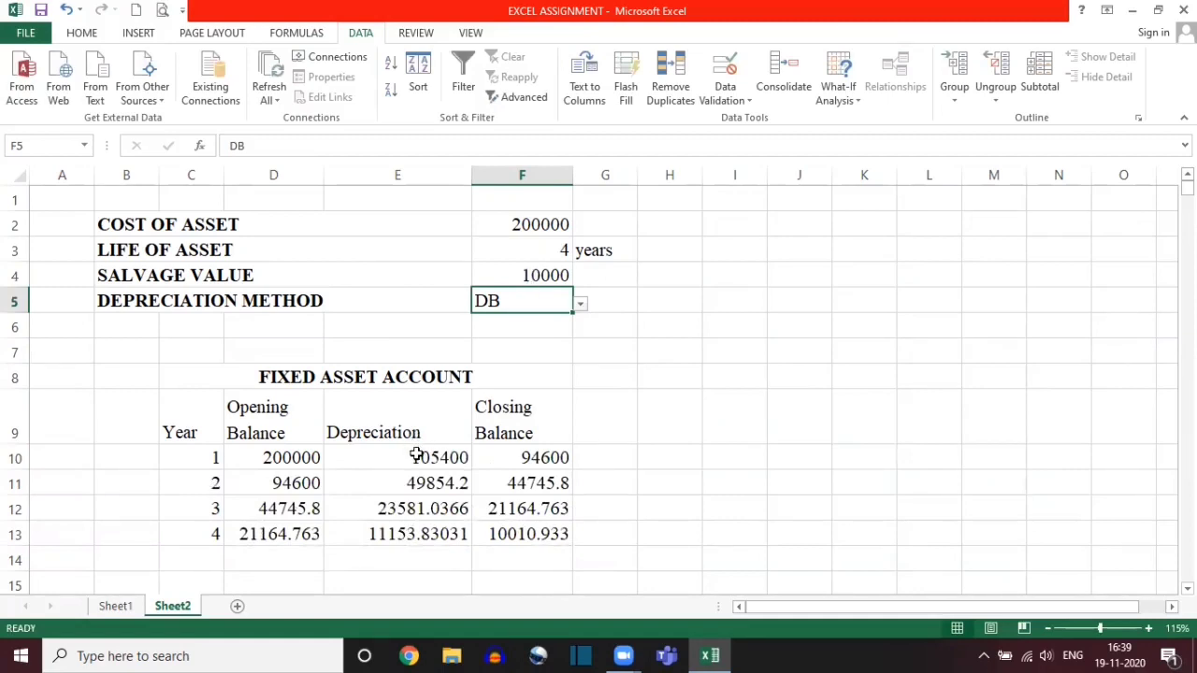
pyautogui.click(580, 305)
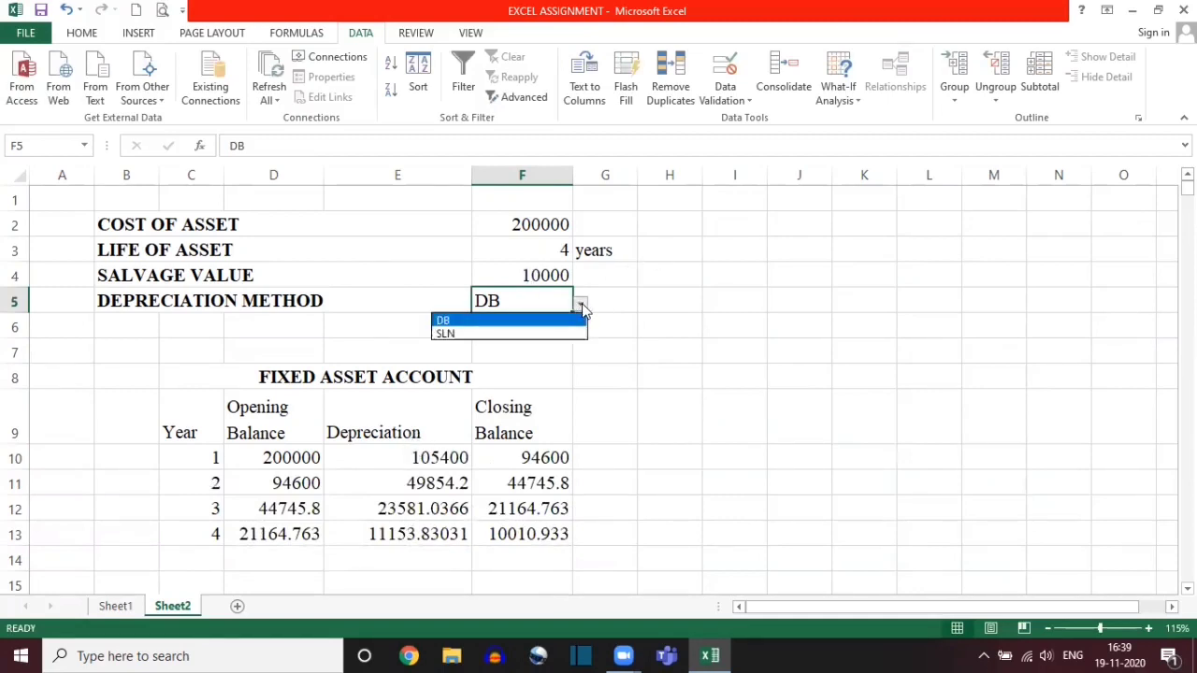
pyautogui.click(510, 336)
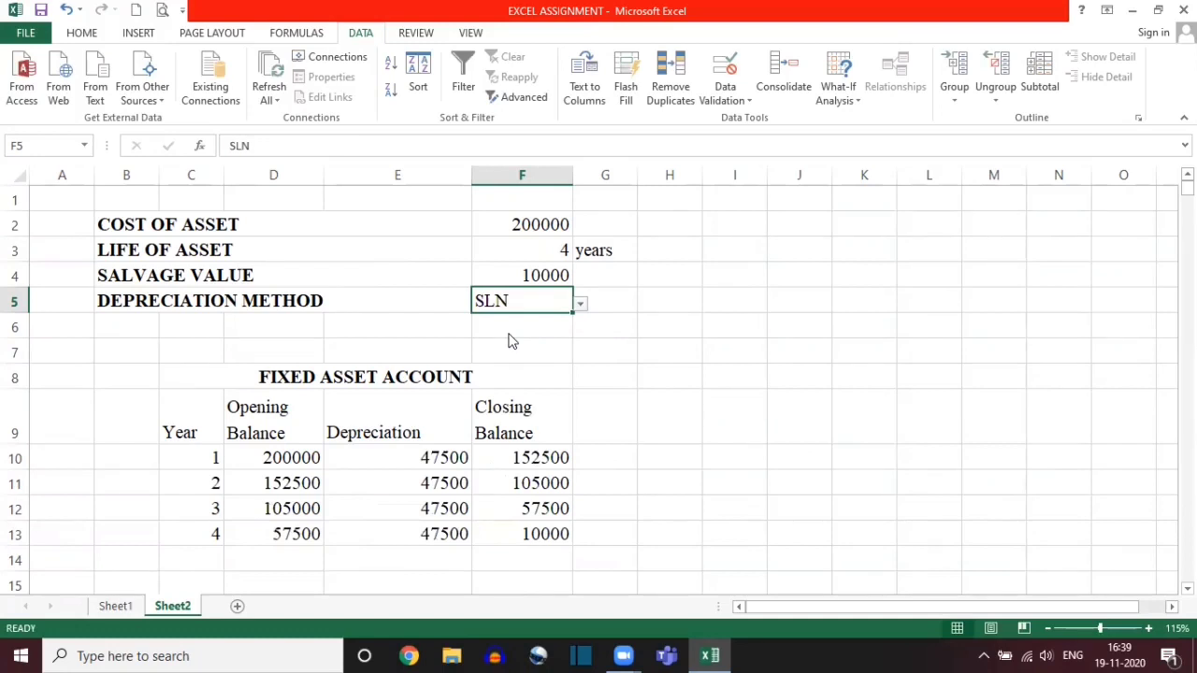
# Step: Examine the SLN Depreciation cells for years 1 to 4 and the Closing Balance of year 4
pyautogui.click(371, 453)
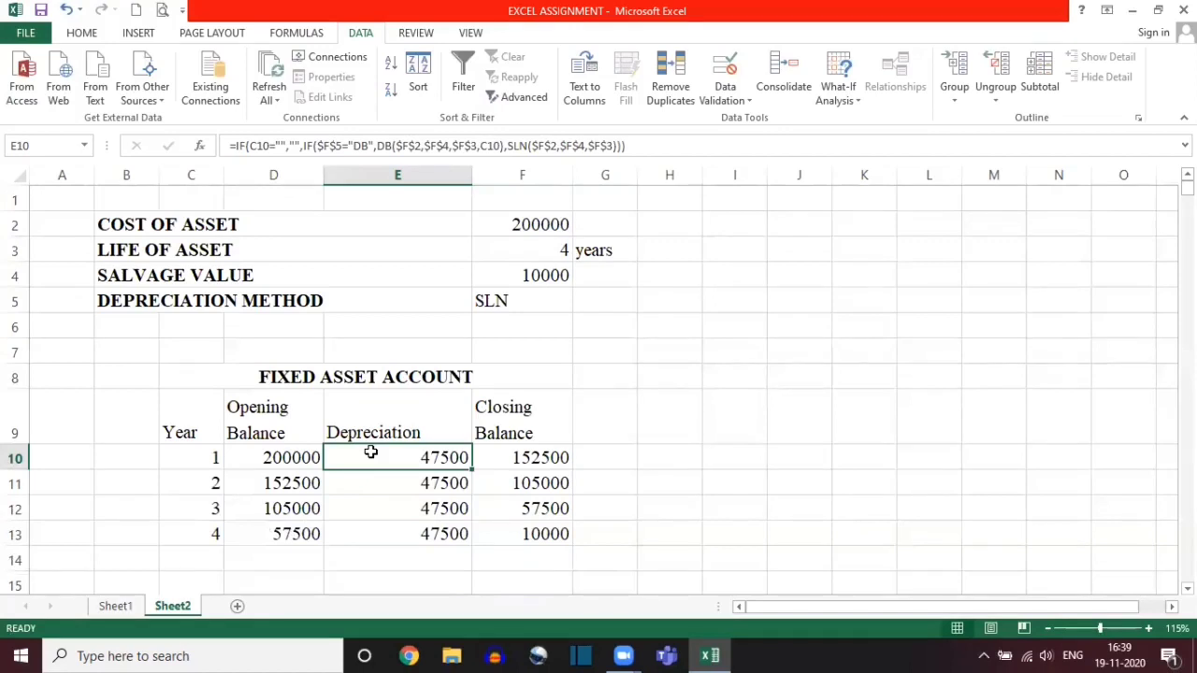
pyautogui.press('Down')
pyautogui.press('Down')
pyautogui.press('Down')
pyautogui.press('Up')
pyautogui.press('Up')
pyautogui.press('Up')
pyautogui.press('Down')
pyautogui.press('Down')
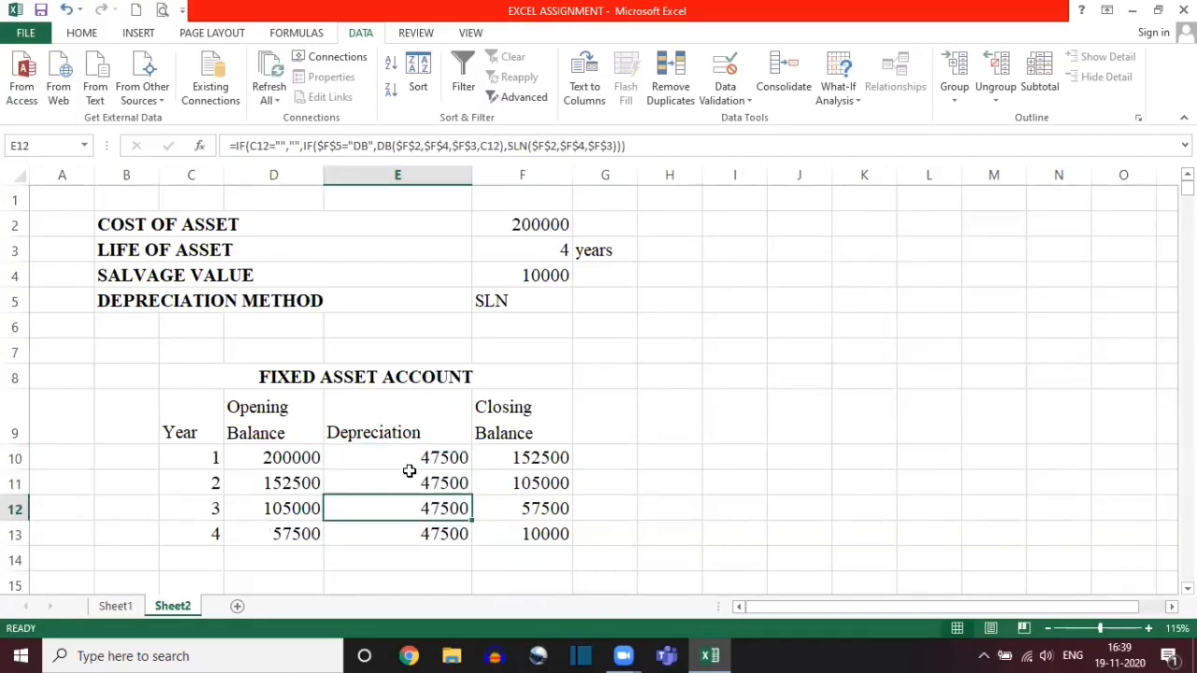
pyautogui.click(491, 527)
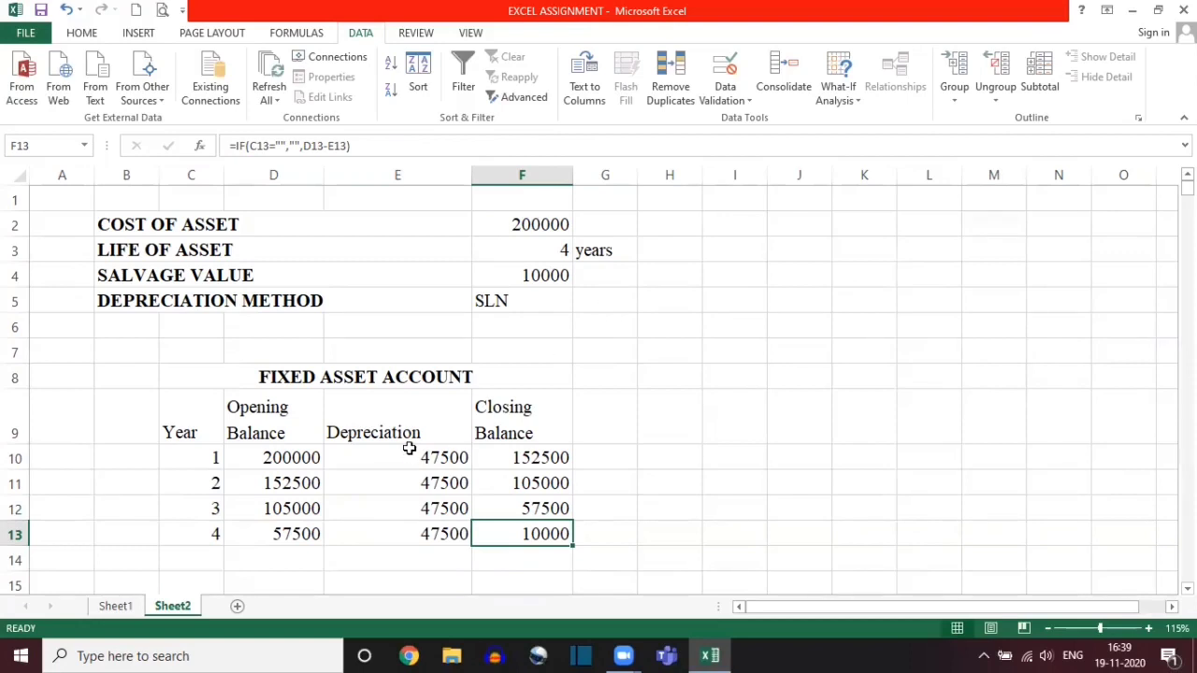
# Step: Examine the blank-year IF test in the year 1 Depreciation formula, plus the year 2 Closing Balance and year 4 Depreciation formulas
pyautogui.doubleClick(351, 462)
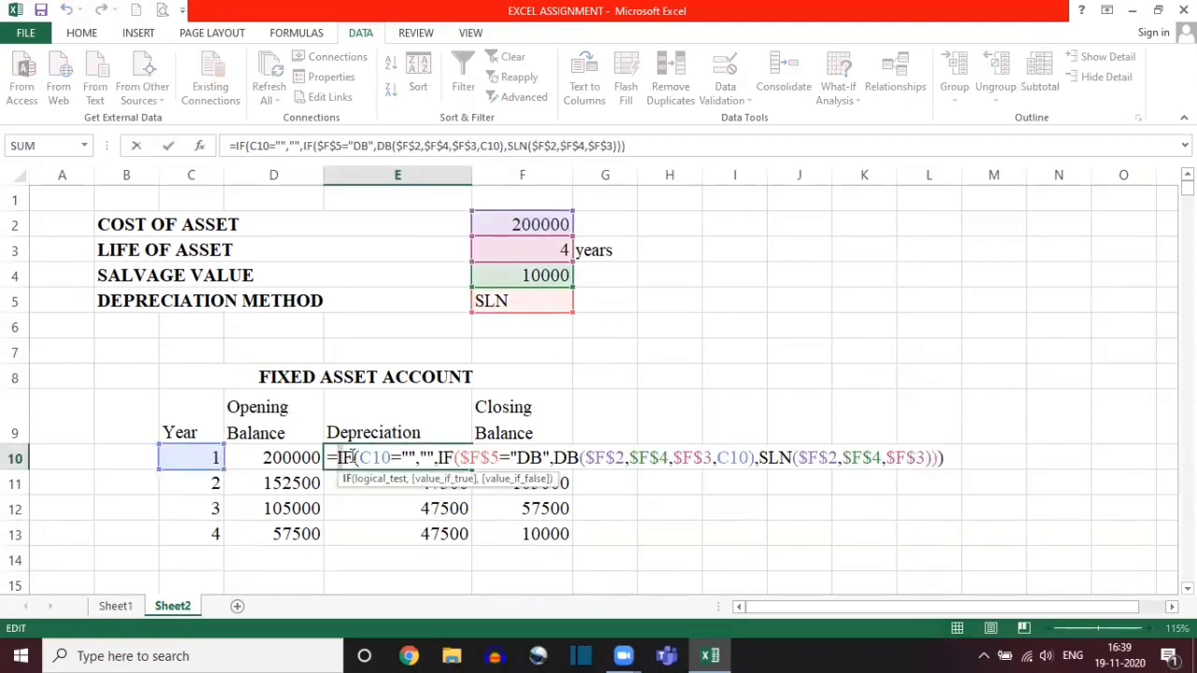
pyautogui.moveTo(339, 457); pyautogui.dragTo(437, 457)
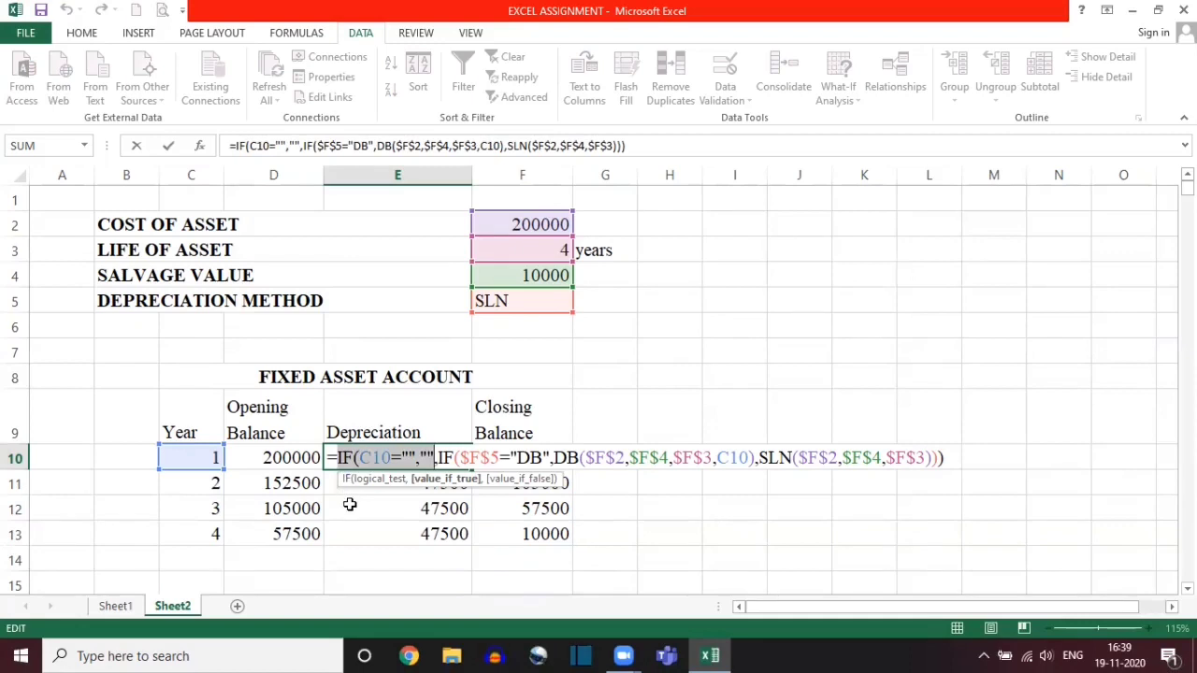
pyautogui.press('Escape')
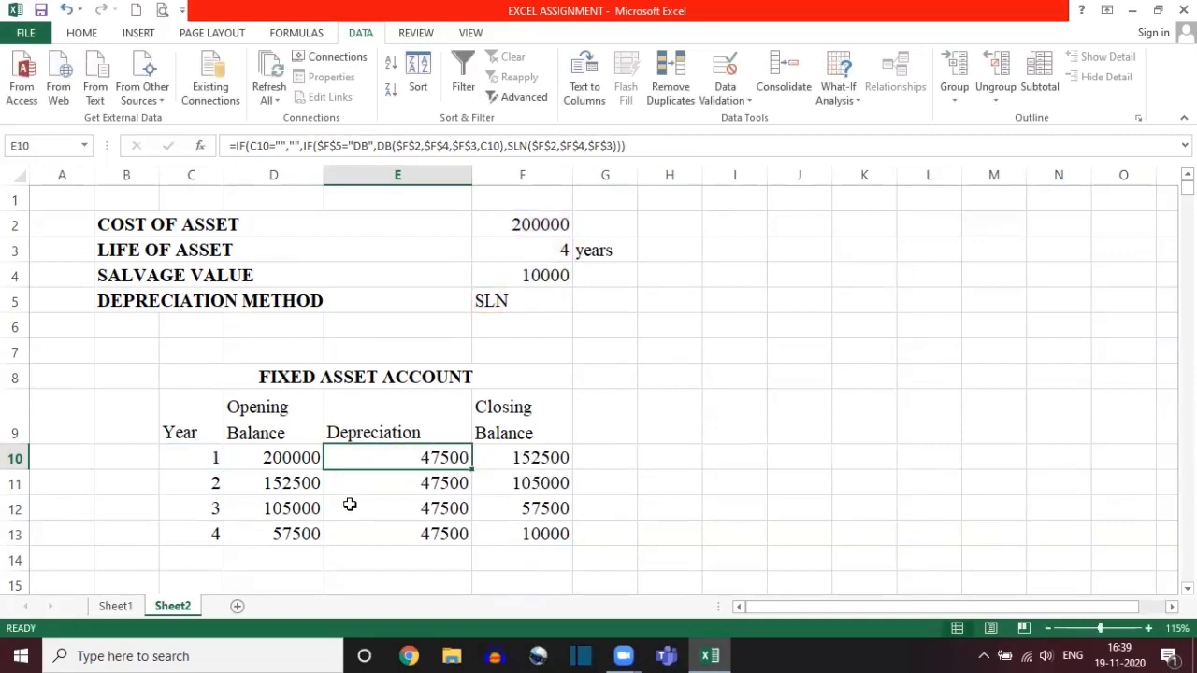
pyautogui.click(487, 494)
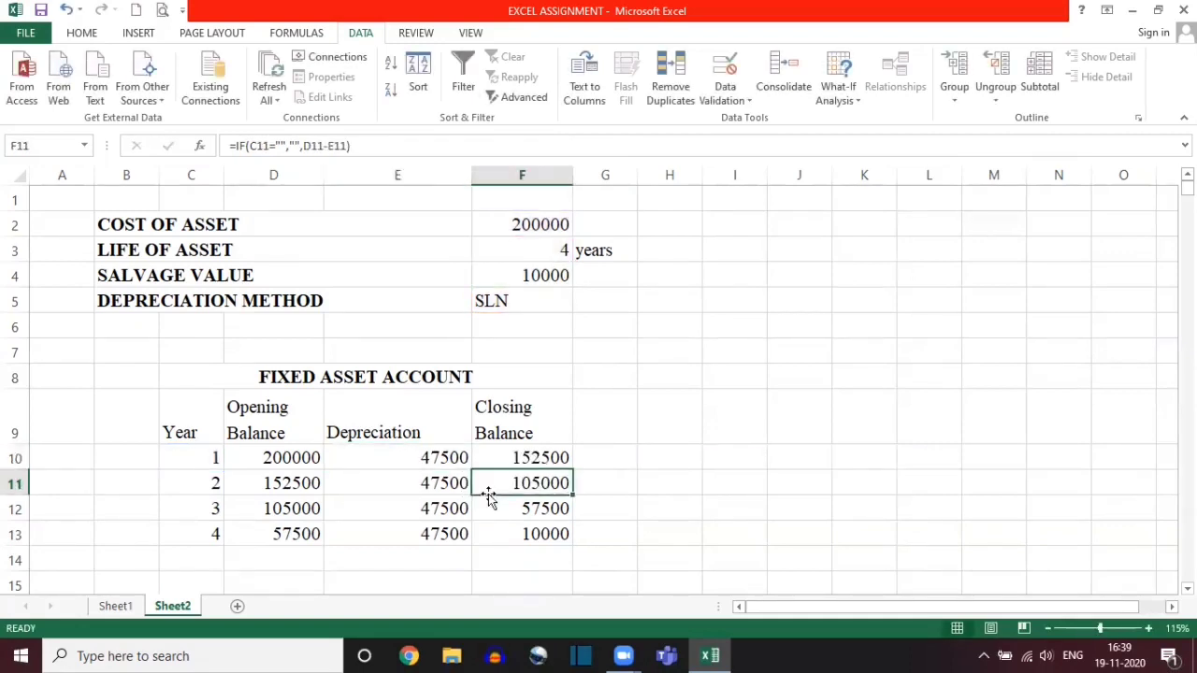
pyautogui.click(384, 527)
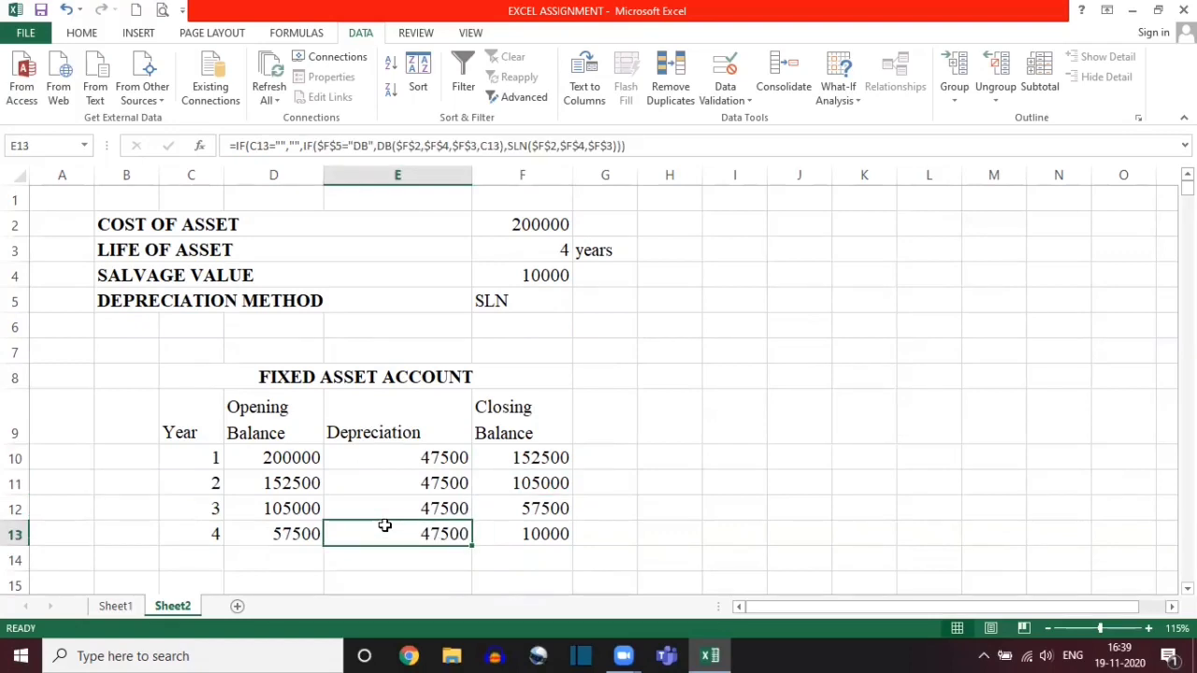